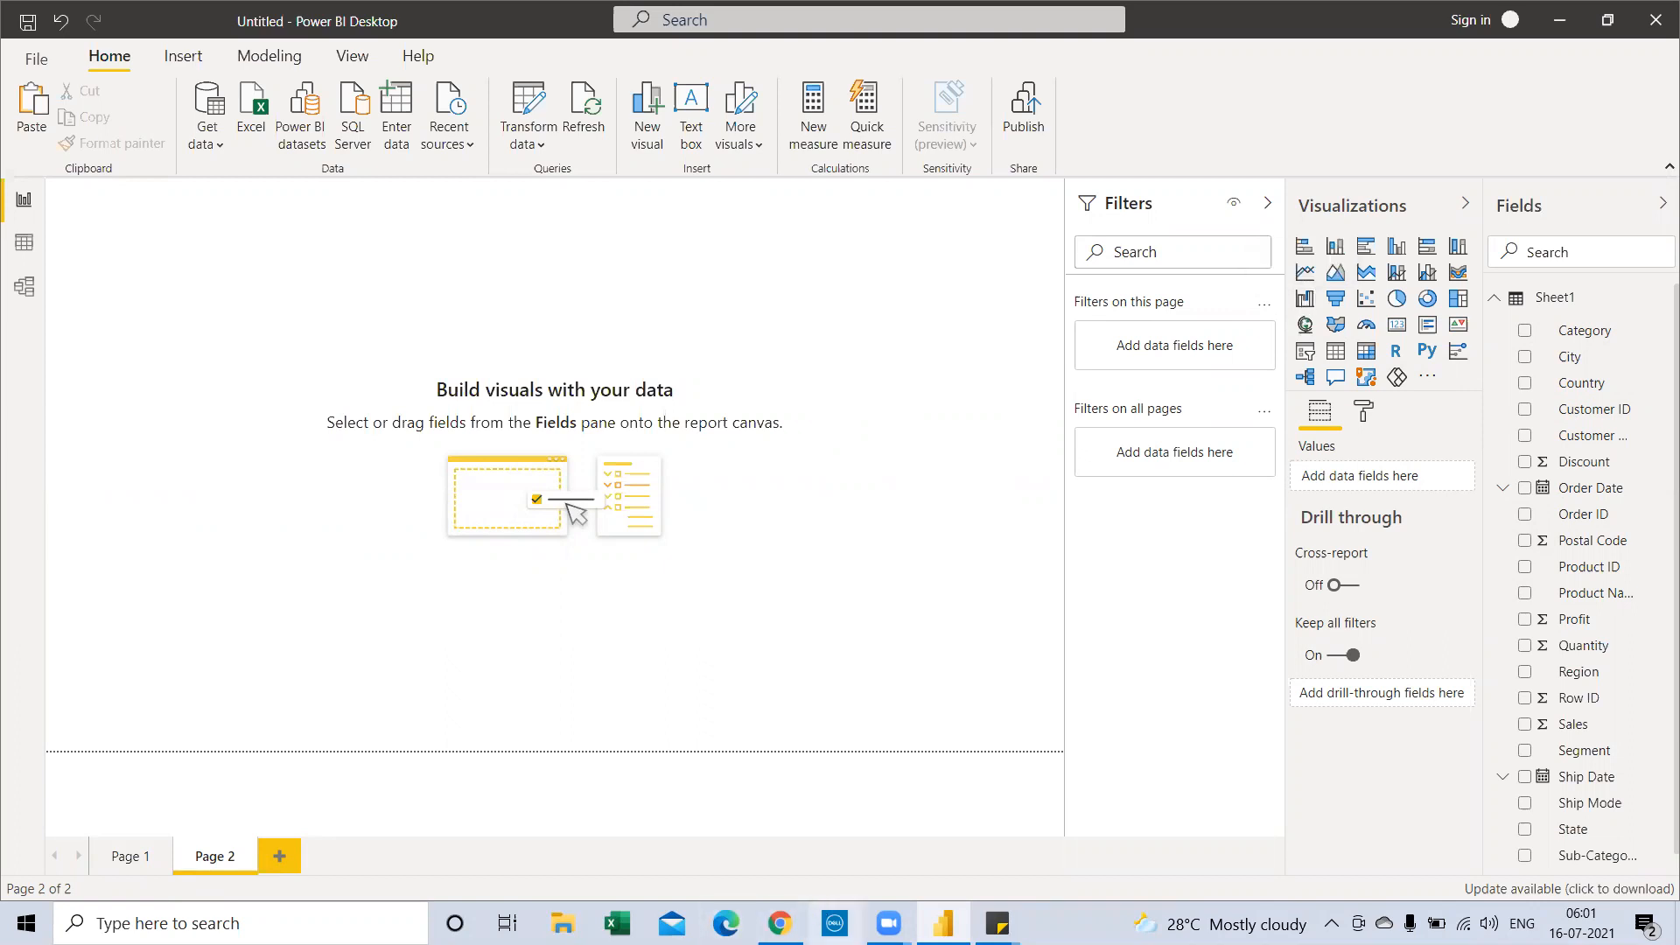
In Chrome, view Google Images examples of waterfall charts from the 'waterfall chart' search
{"action": "left_click", "coordinate": [780, 923]}
{"action": "left_click", "coordinate": [477, 18]}
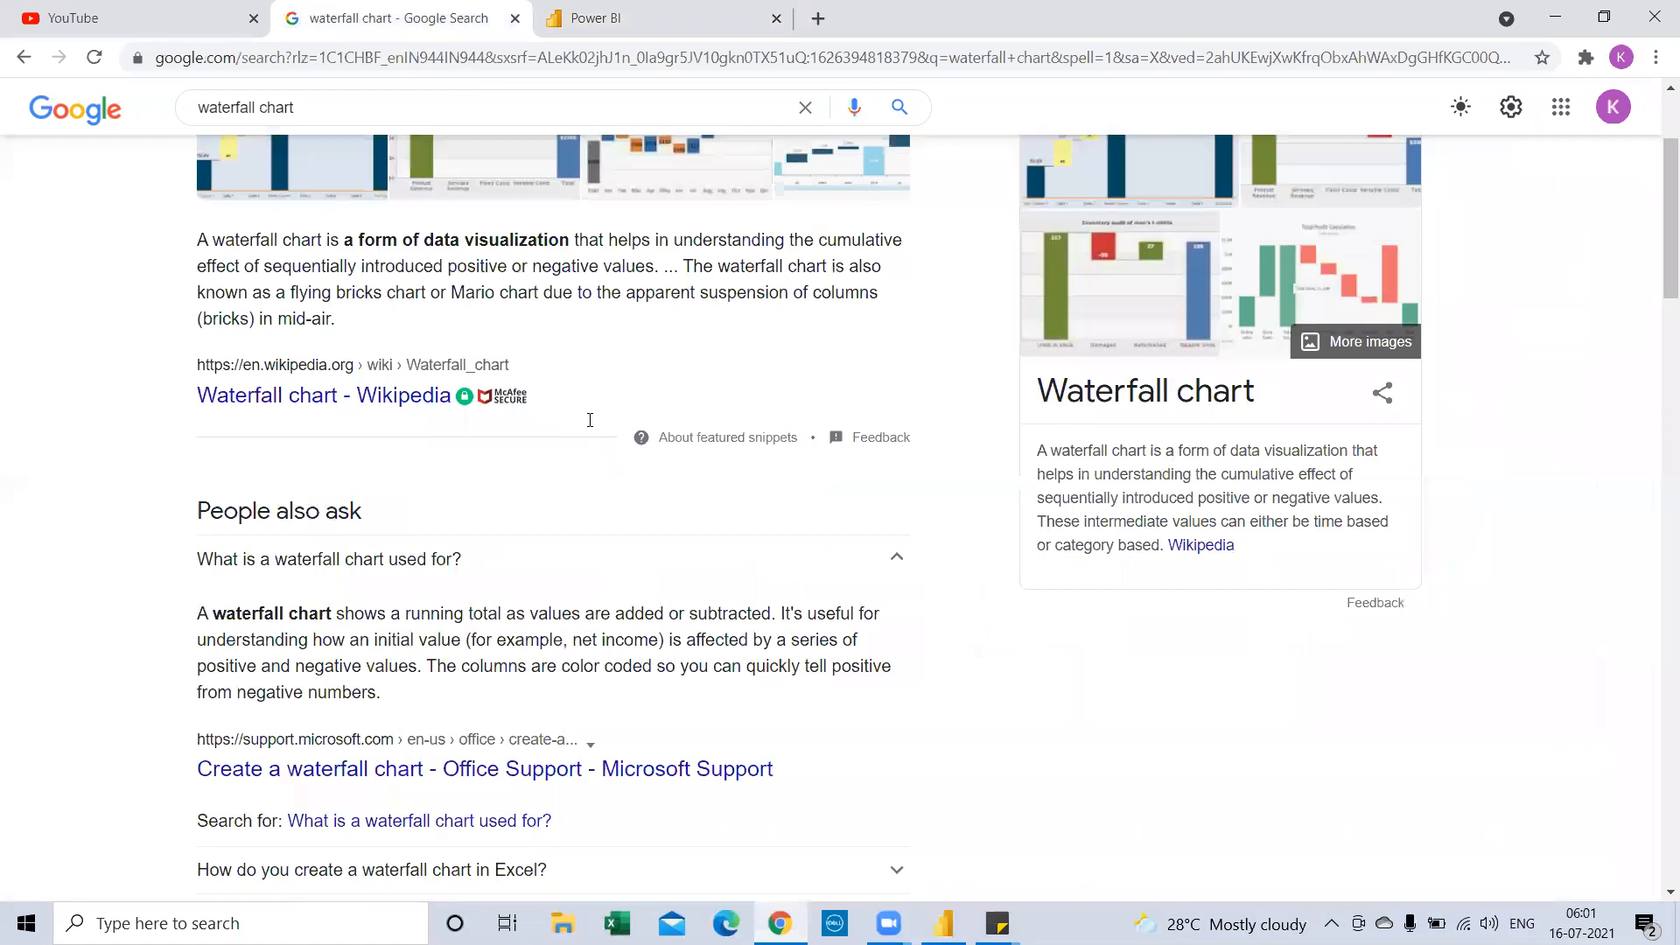
{"action": "scroll", "coordinate": [592, 425], "scroll_direction": "up", "scroll_amount": 3}
{"action": "scroll", "coordinate": [595, 433], "scroll_direction": "down", "scroll_amount": 4}
{"action": "scroll", "coordinate": [595, 433], "scroll_direction": "up", "scroll_amount": 4}
{"action": "left_click", "coordinate": [297, 209]}
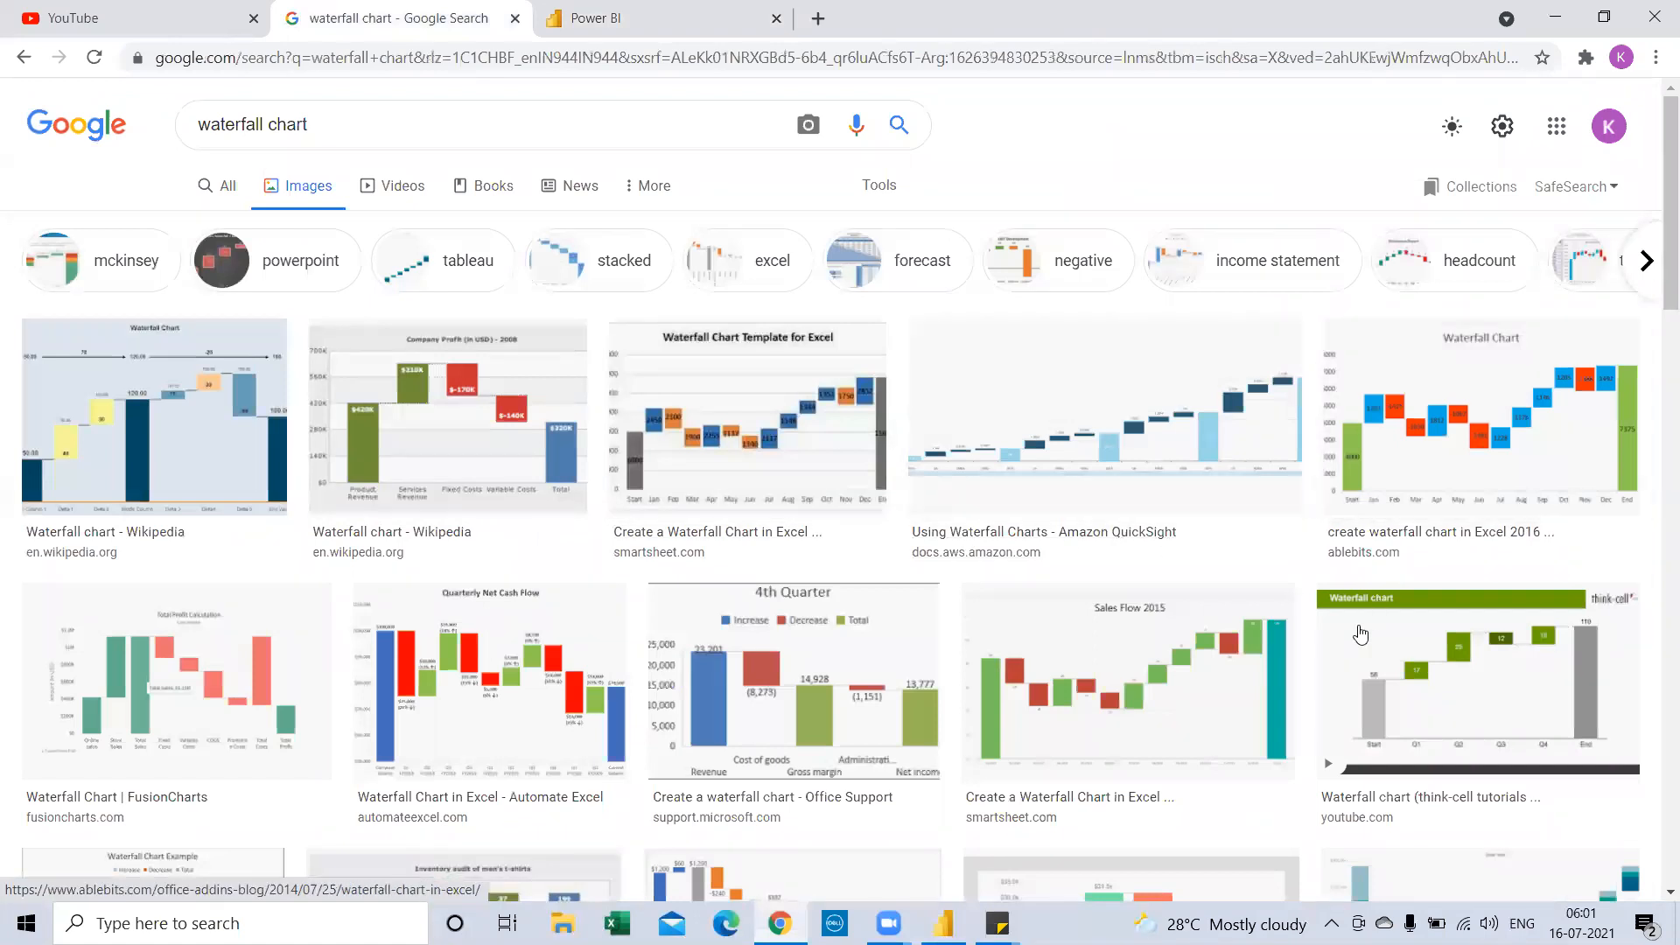
{"action": "scroll", "coordinate": [1225, 630], "scroll_direction": "down", "scroll_amount": 1}
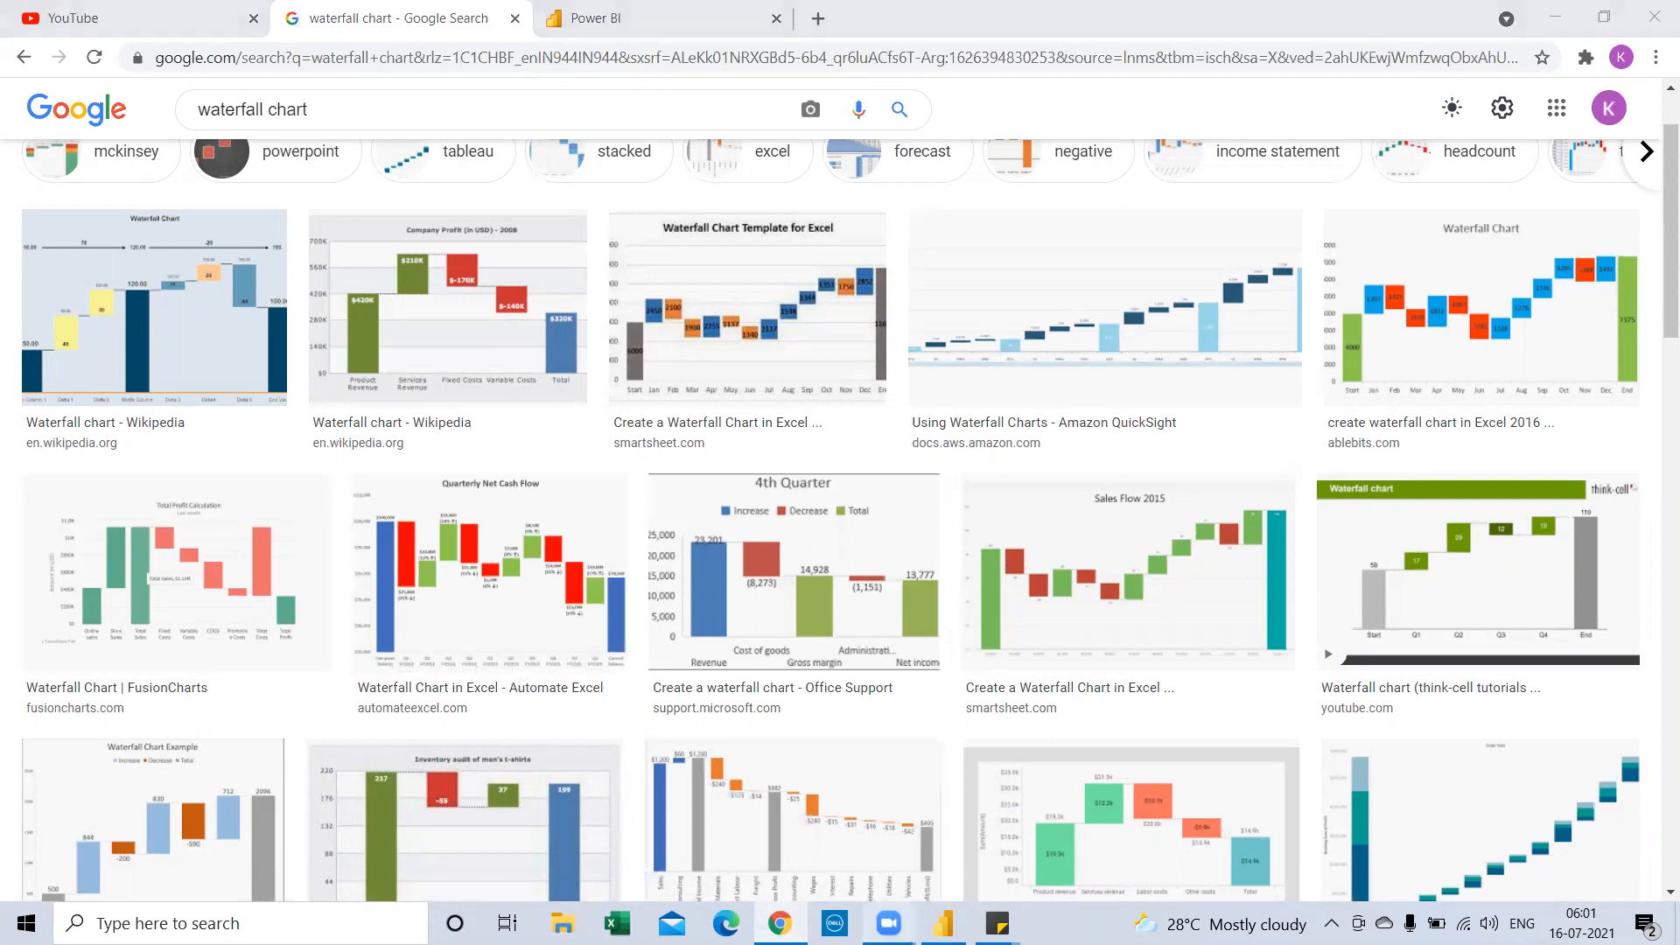
{"action": "left_click", "coordinate": [888, 923]}
Add an empty waterfall chart to Page 2, placed and enlarged in the upper left
{"action": "left_click", "coordinate": [942, 923]}
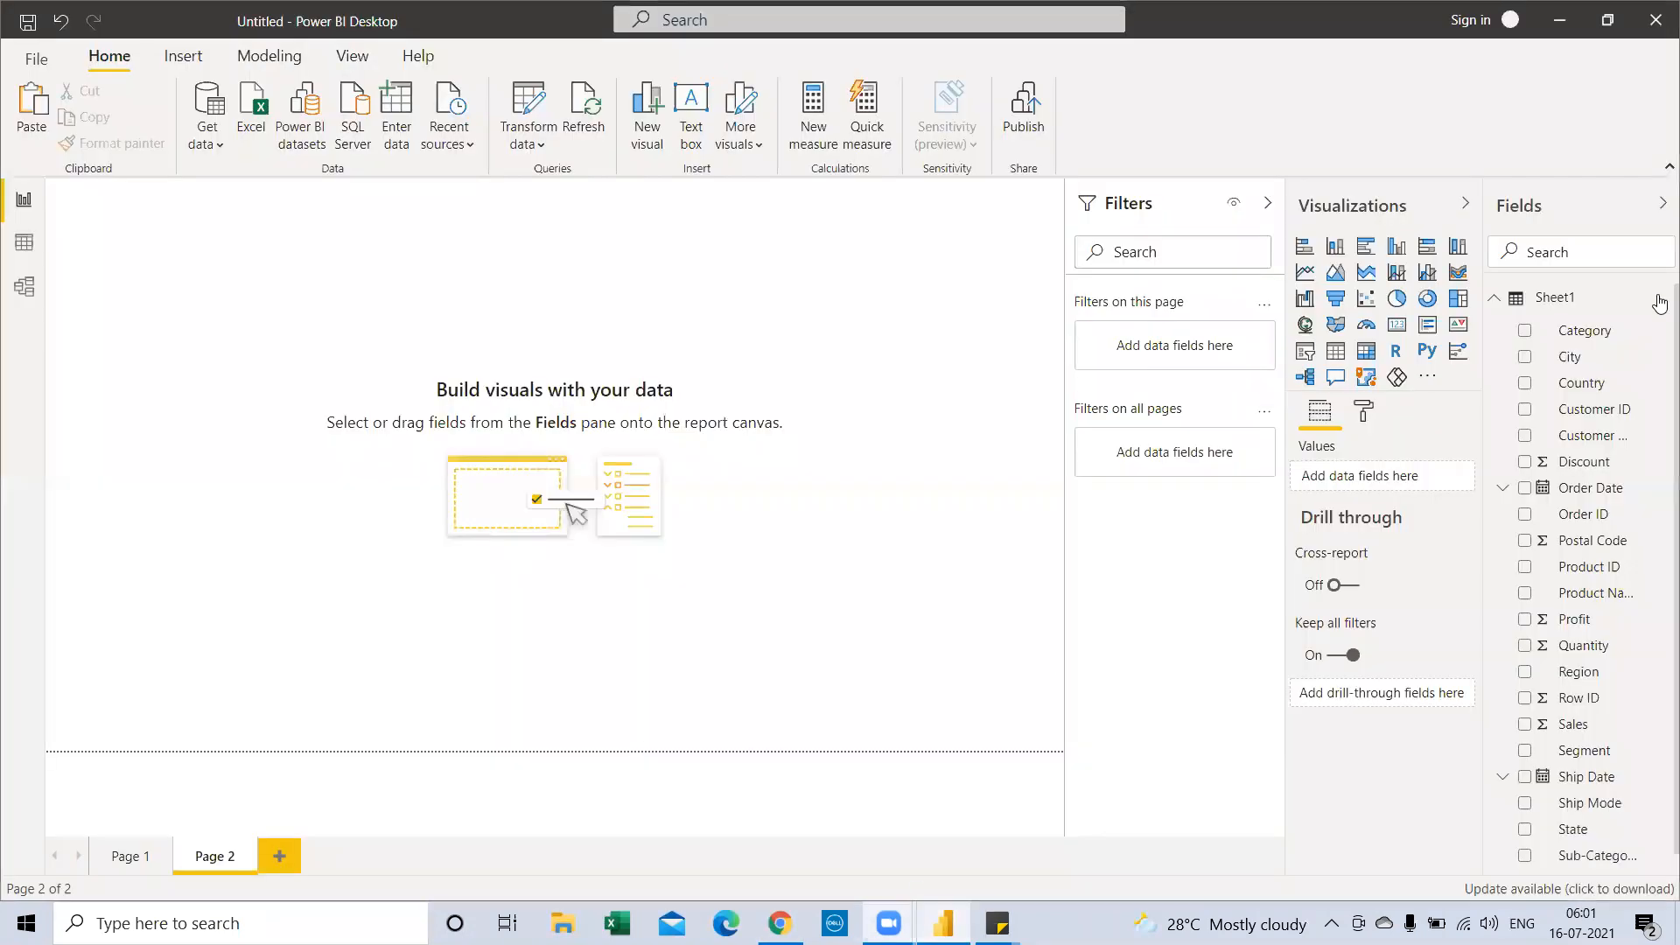
{"action": "scroll", "coordinate": [1609, 378], "scroll_direction": "down", "scroll_amount": 1}
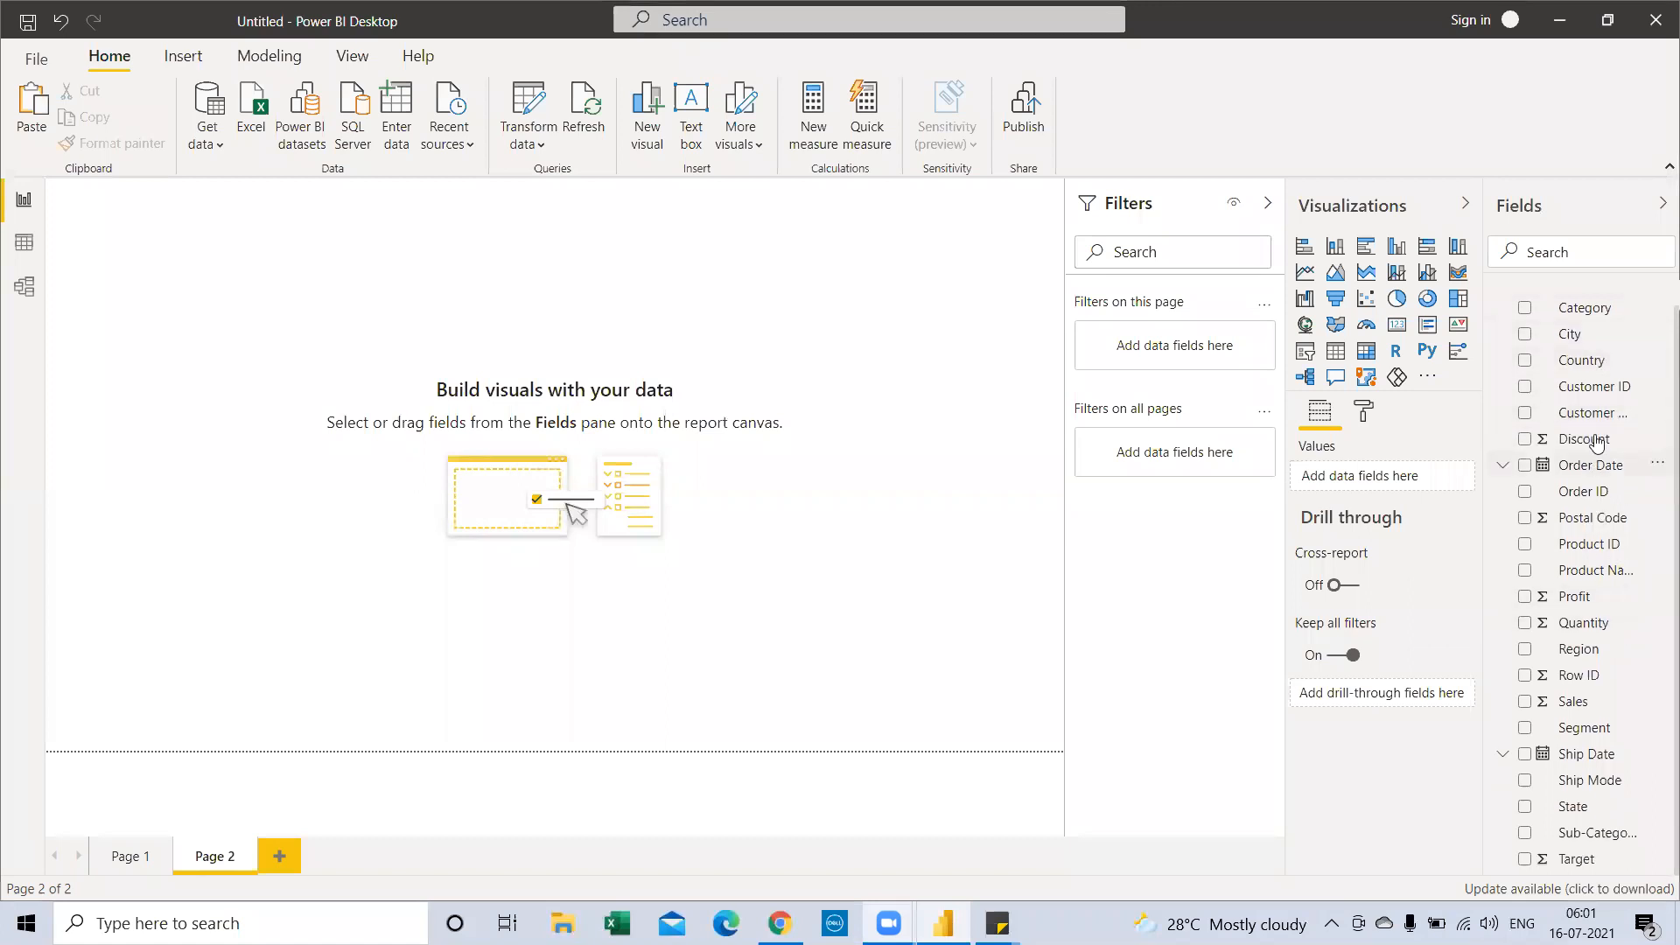
{"action": "scroll", "coordinate": [1575, 407], "scroll_direction": "up", "scroll_amount": 1}
{"action": "scroll", "coordinate": [1544, 753], "scroll_direction": "down", "scroll_amount": 1}
{"action": "scroll", "coordinate": [1544, 805], "scroll_direction": "up", "scroll_amount": 1}
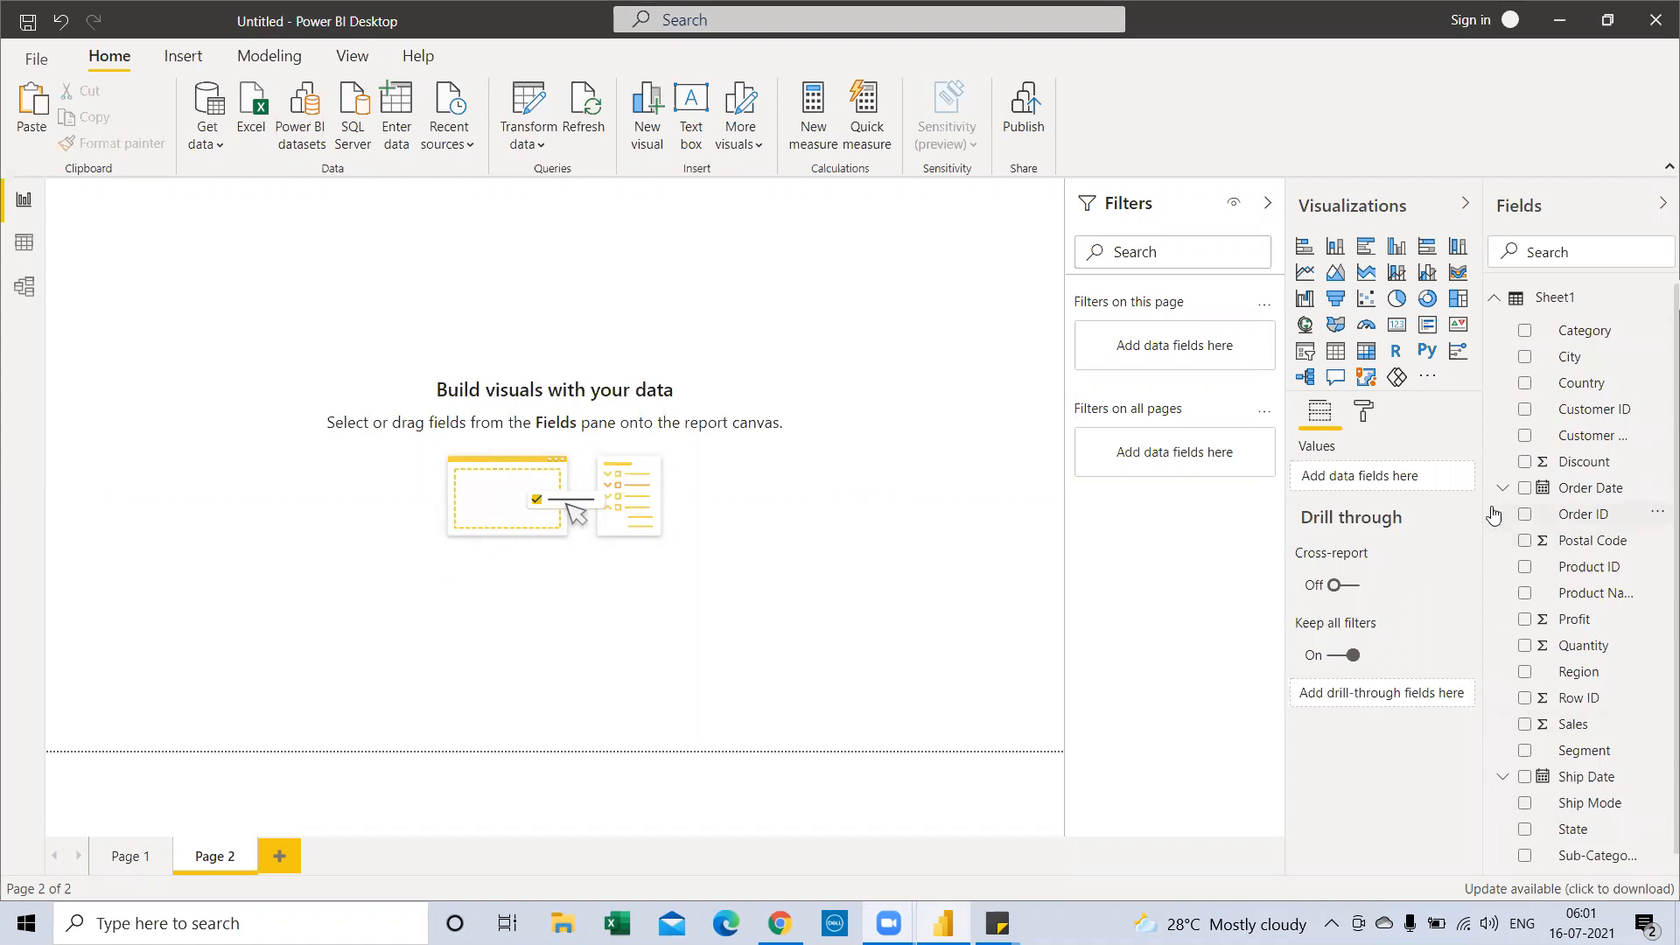
{"action": "left_click", "coordinate": [1306, 304]}
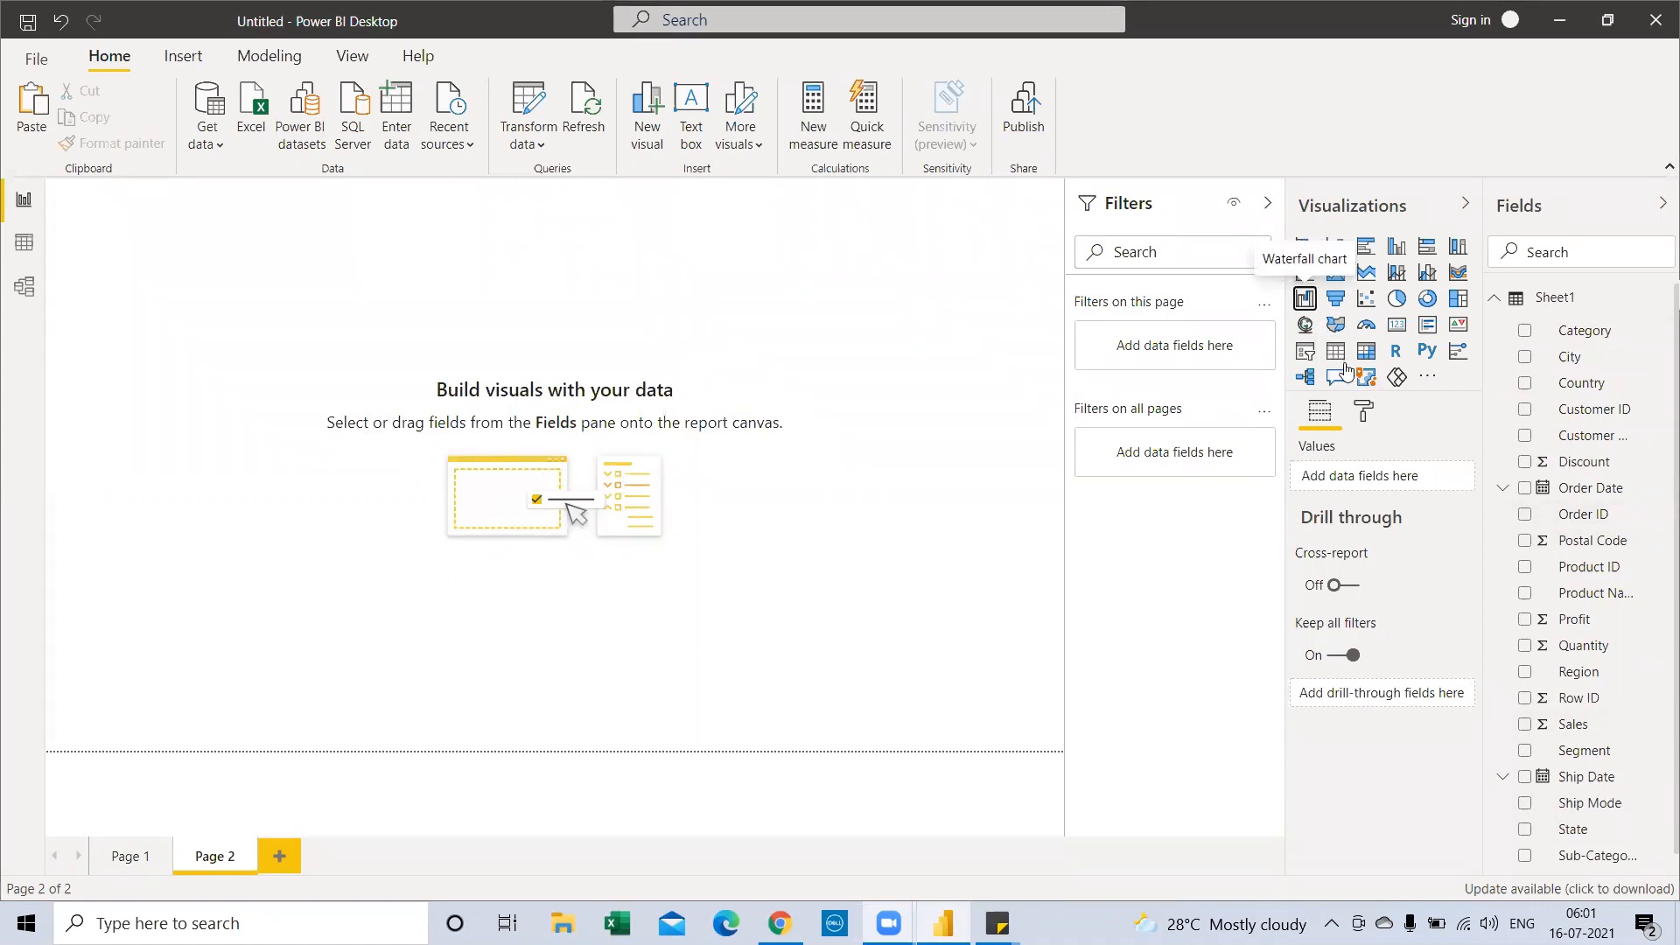
{"action": "left_click_drag", "start_coordinate": [206, 218], "coordinate": [266, 308]}
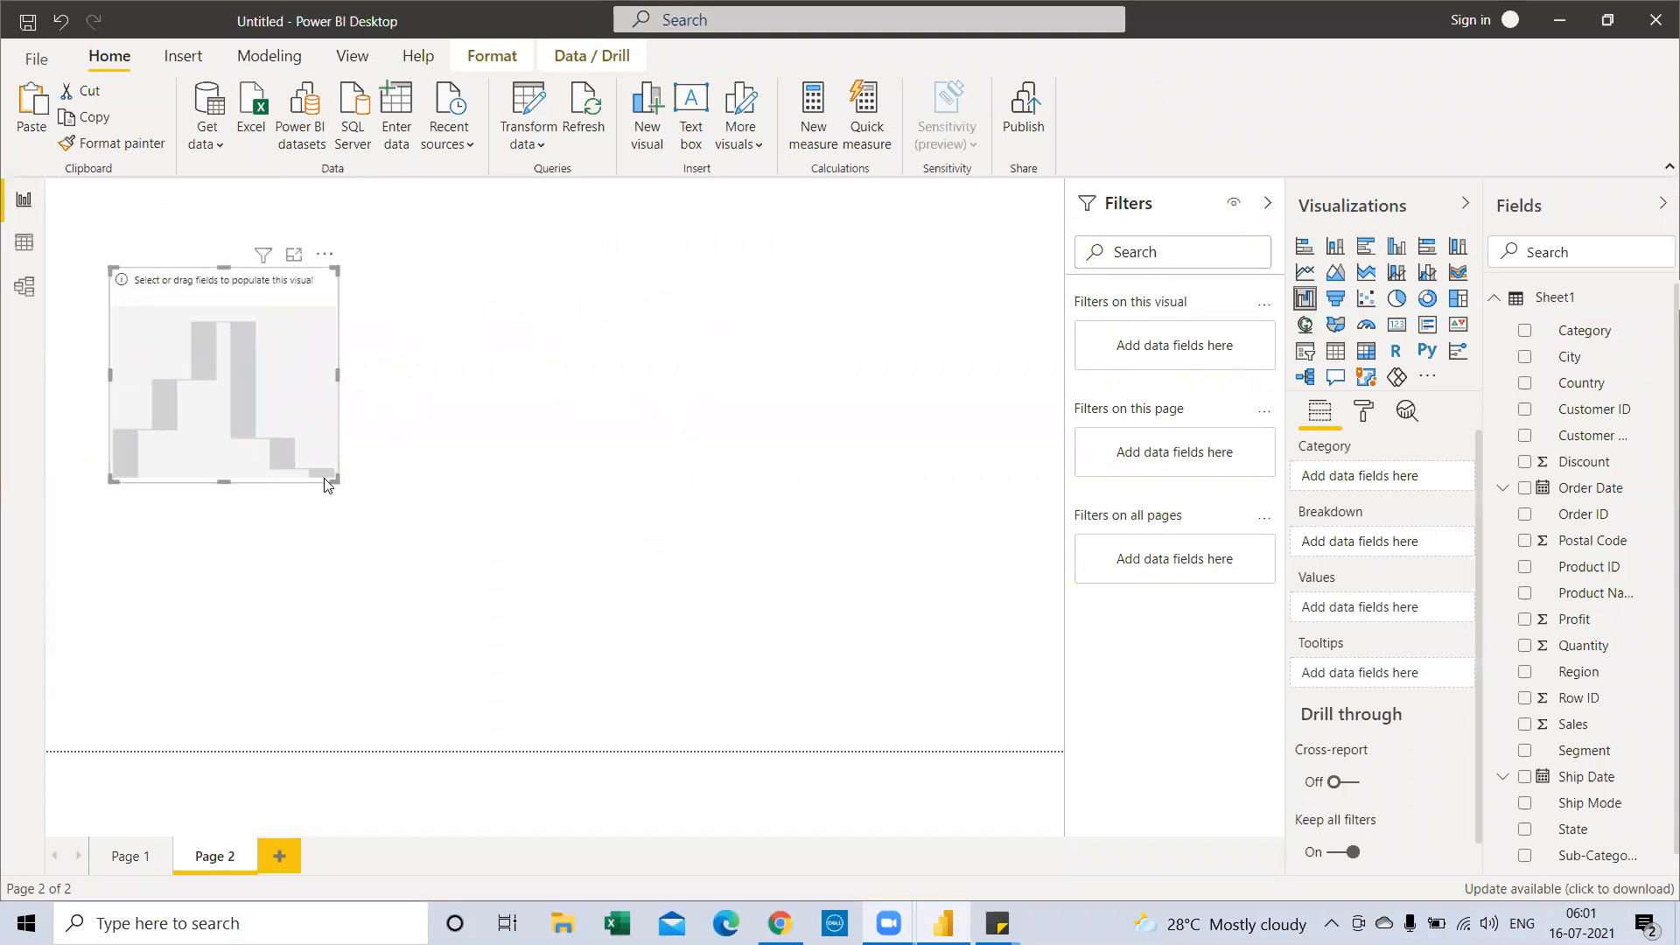
{"action": "left_click_drag", "start_coordinate": [338, 482], "coordinate": [448, 530]}
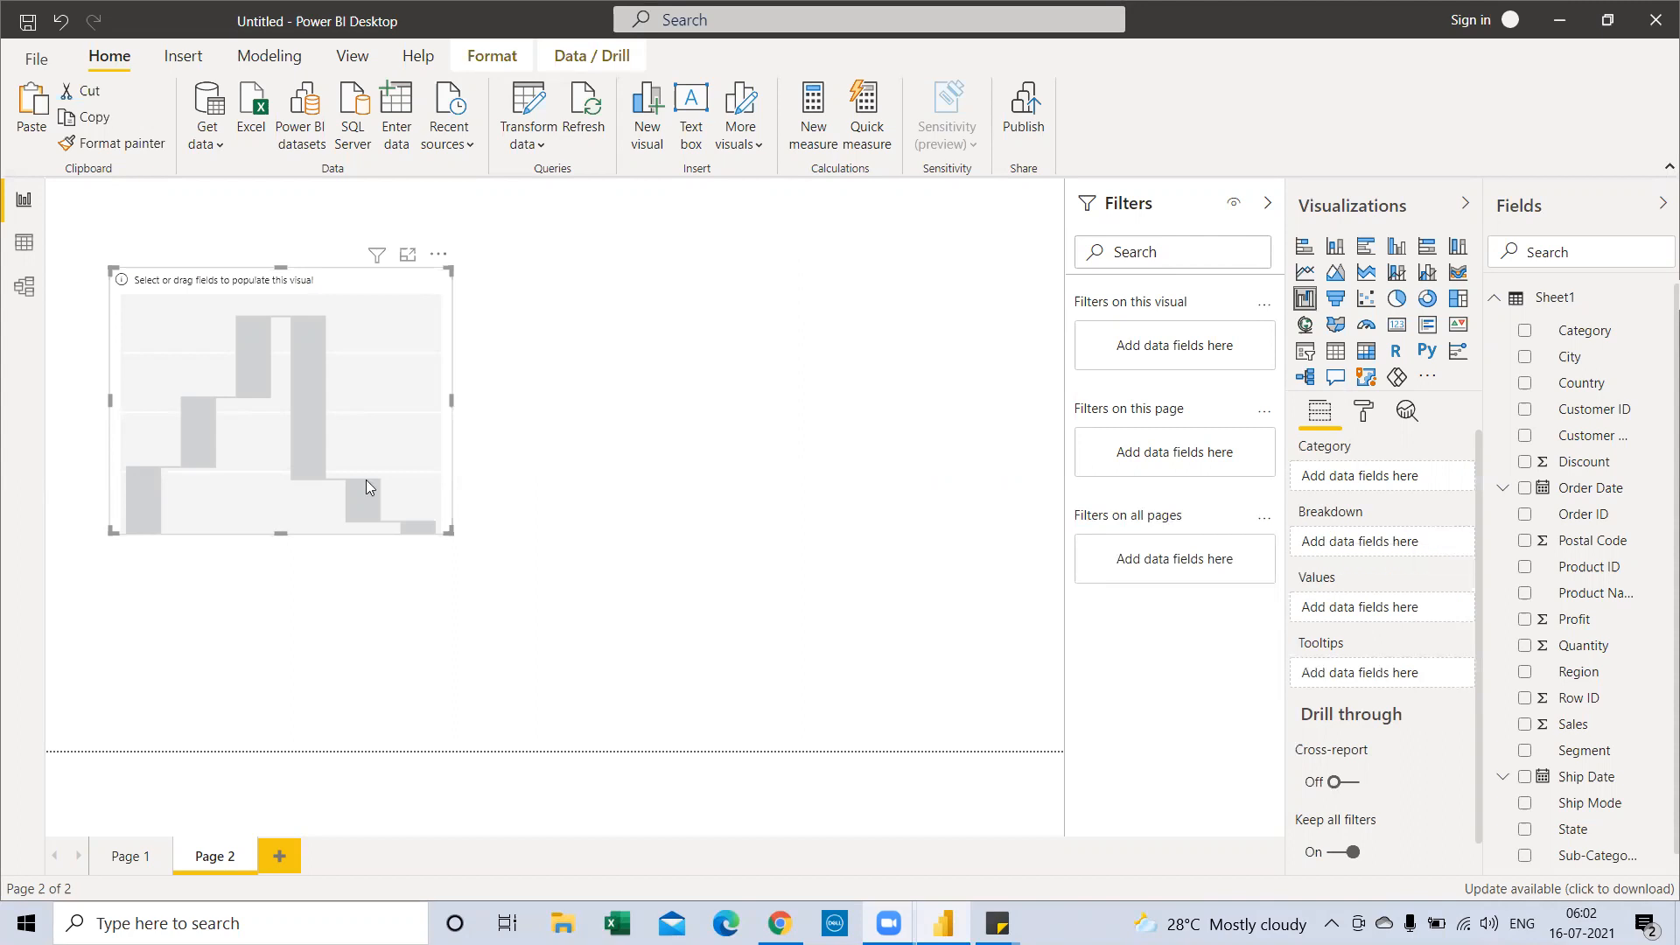
Use Order Date as the waterfall chart's category
{"action": "scroll", "coordinate": [1606, 595], "scroll_direction": "down", "scroll_amount": 1}
{"action": "scroll", "coordinate": [1606, 595], "scroll_direction": "up", "scroll_amount": 1}
{"action": "left_click_drag", "start_coordinate": [1584, 488], "coordinate": [1386, 490]}
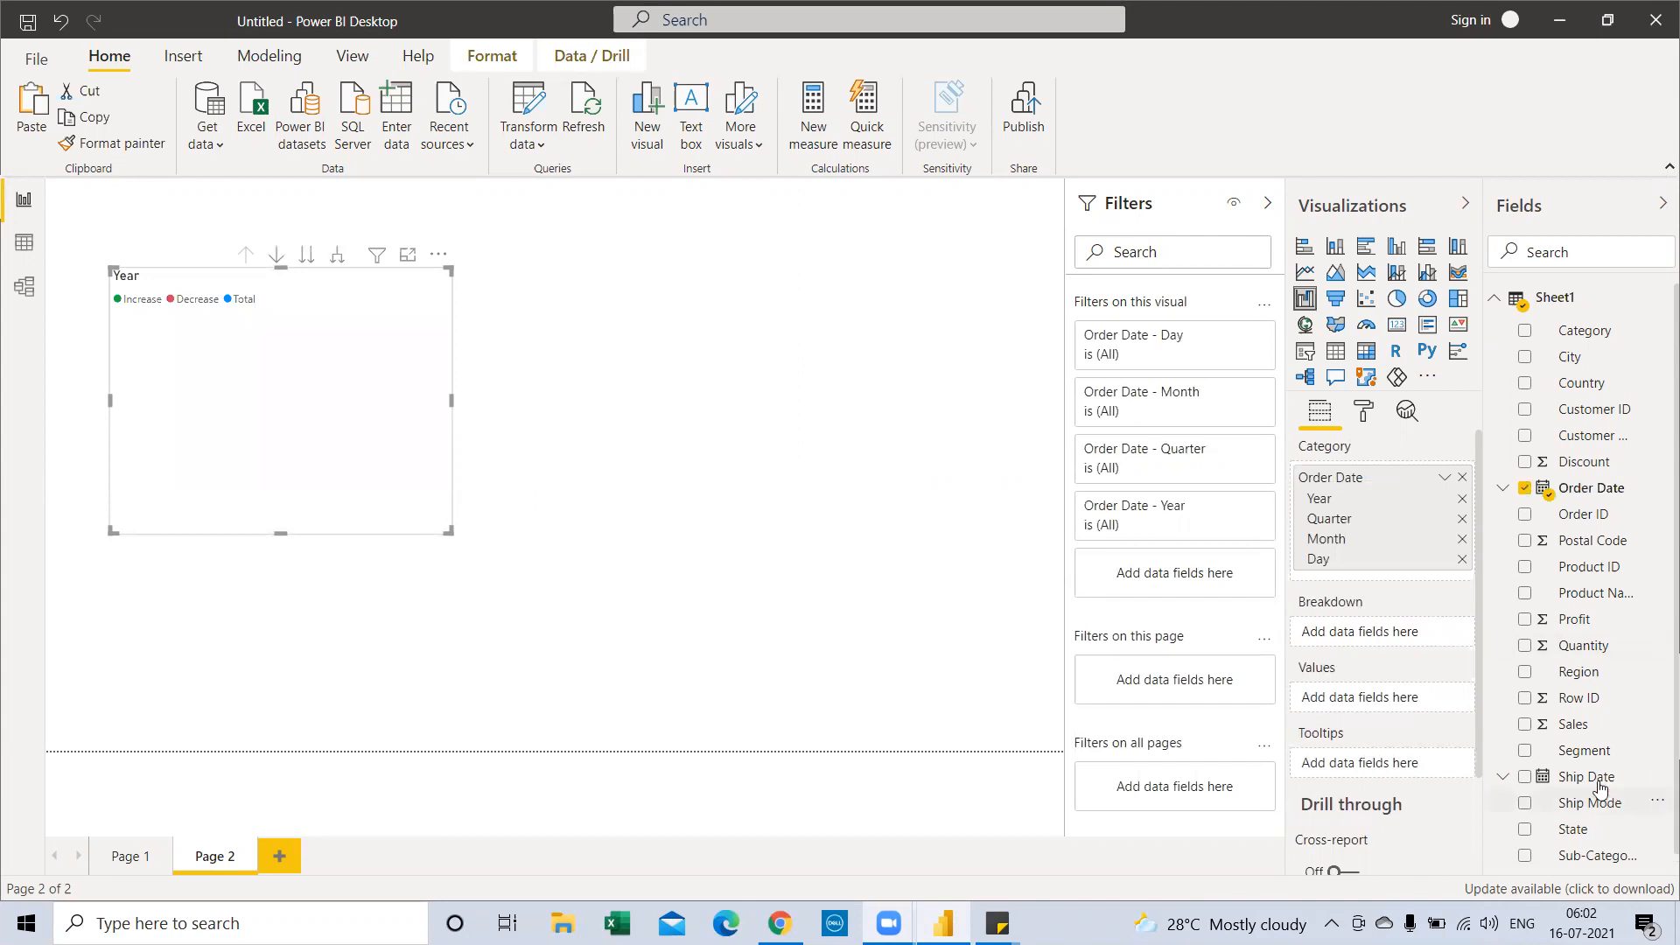
Add Sales as the waterfall's values to make 'Sales by Year', then resize the chart
{"action": "left_click_drag", "start_coordinate": [1585, 740], "coordinate": [1413, 706]}
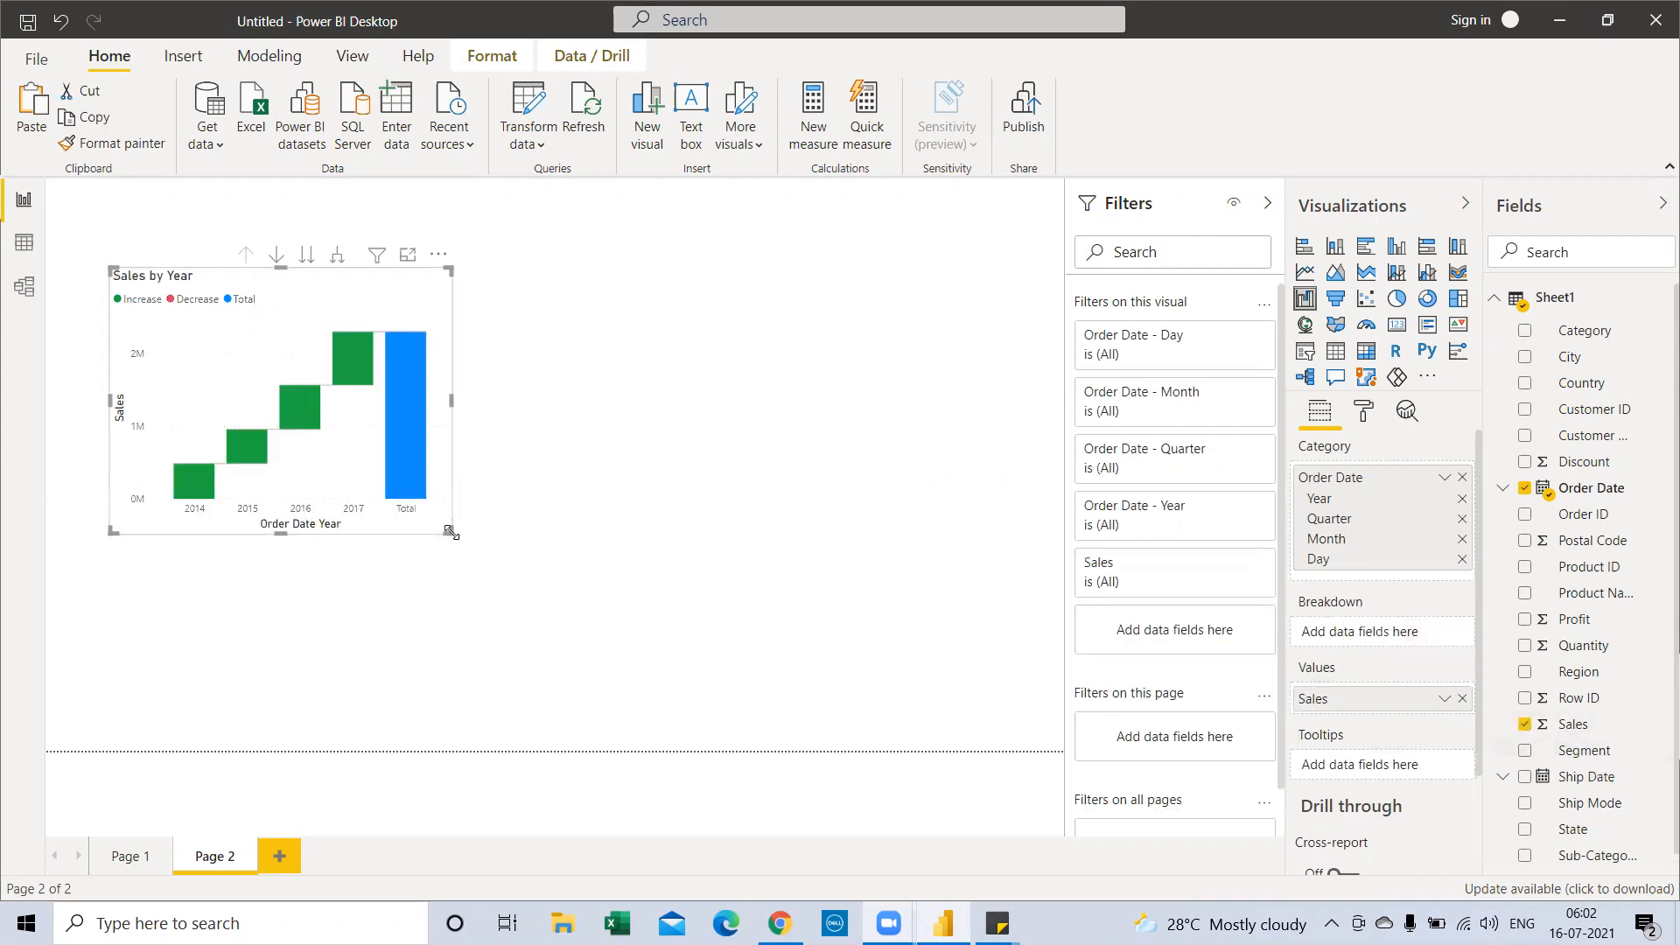
{"action": "left_click_drag", "start_coordinate": [450, 532], "coordinate": [654, 588]}
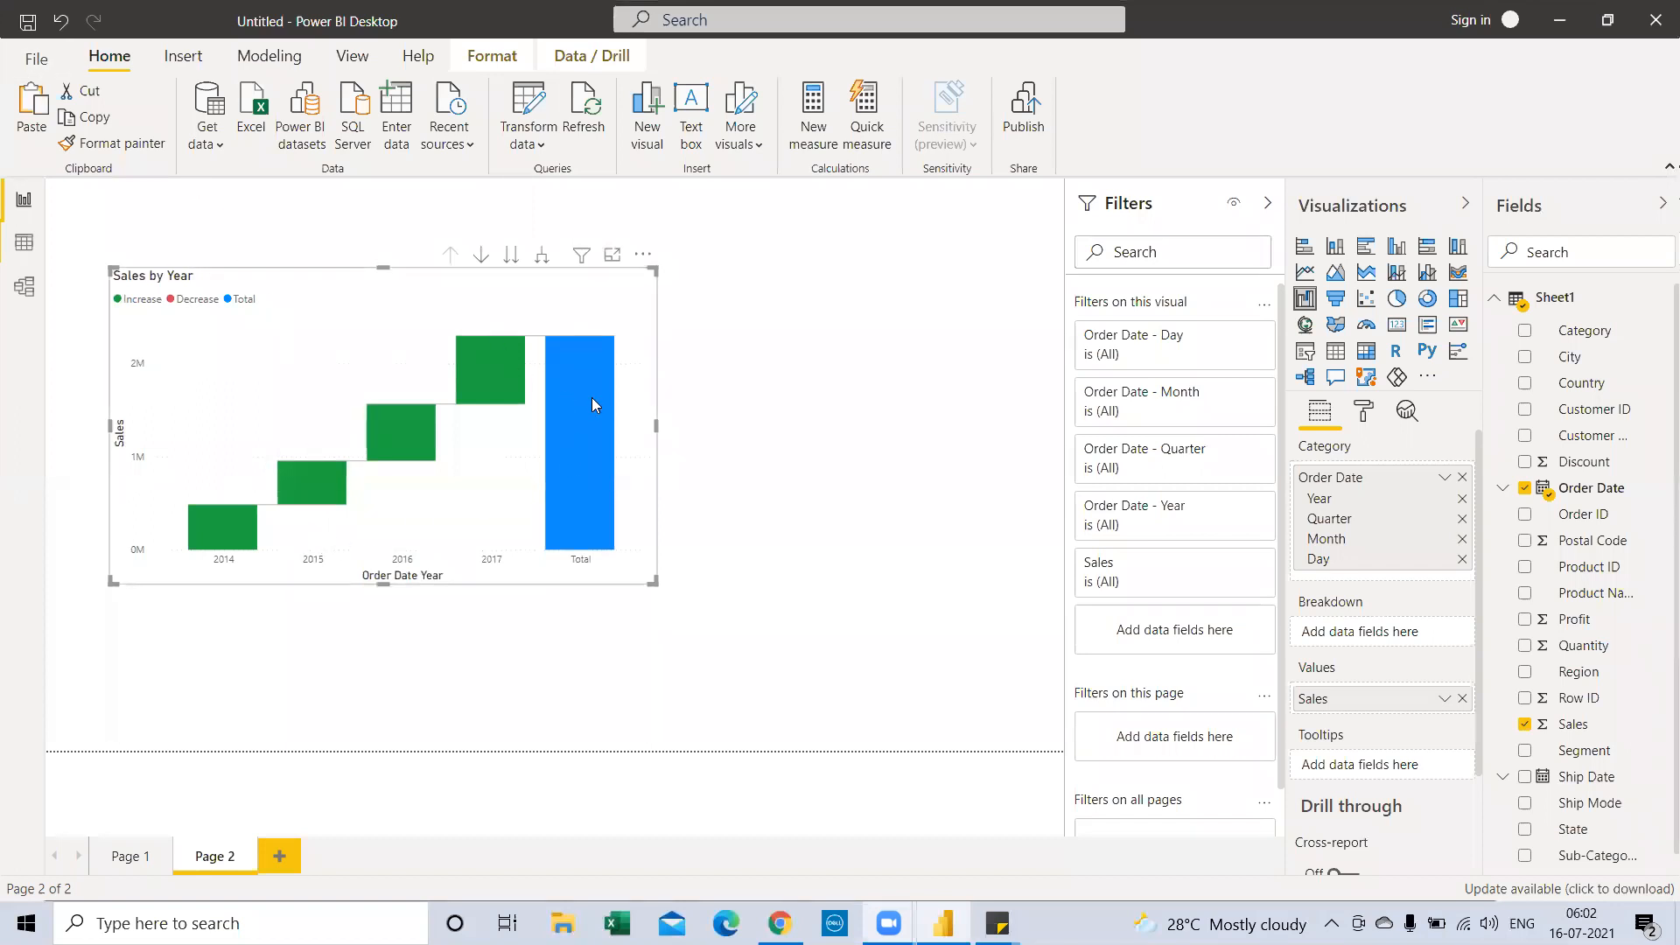
{"action": "left_click_drag", "start_coordinate": [656, 426], "coordinate": [546, 434]}
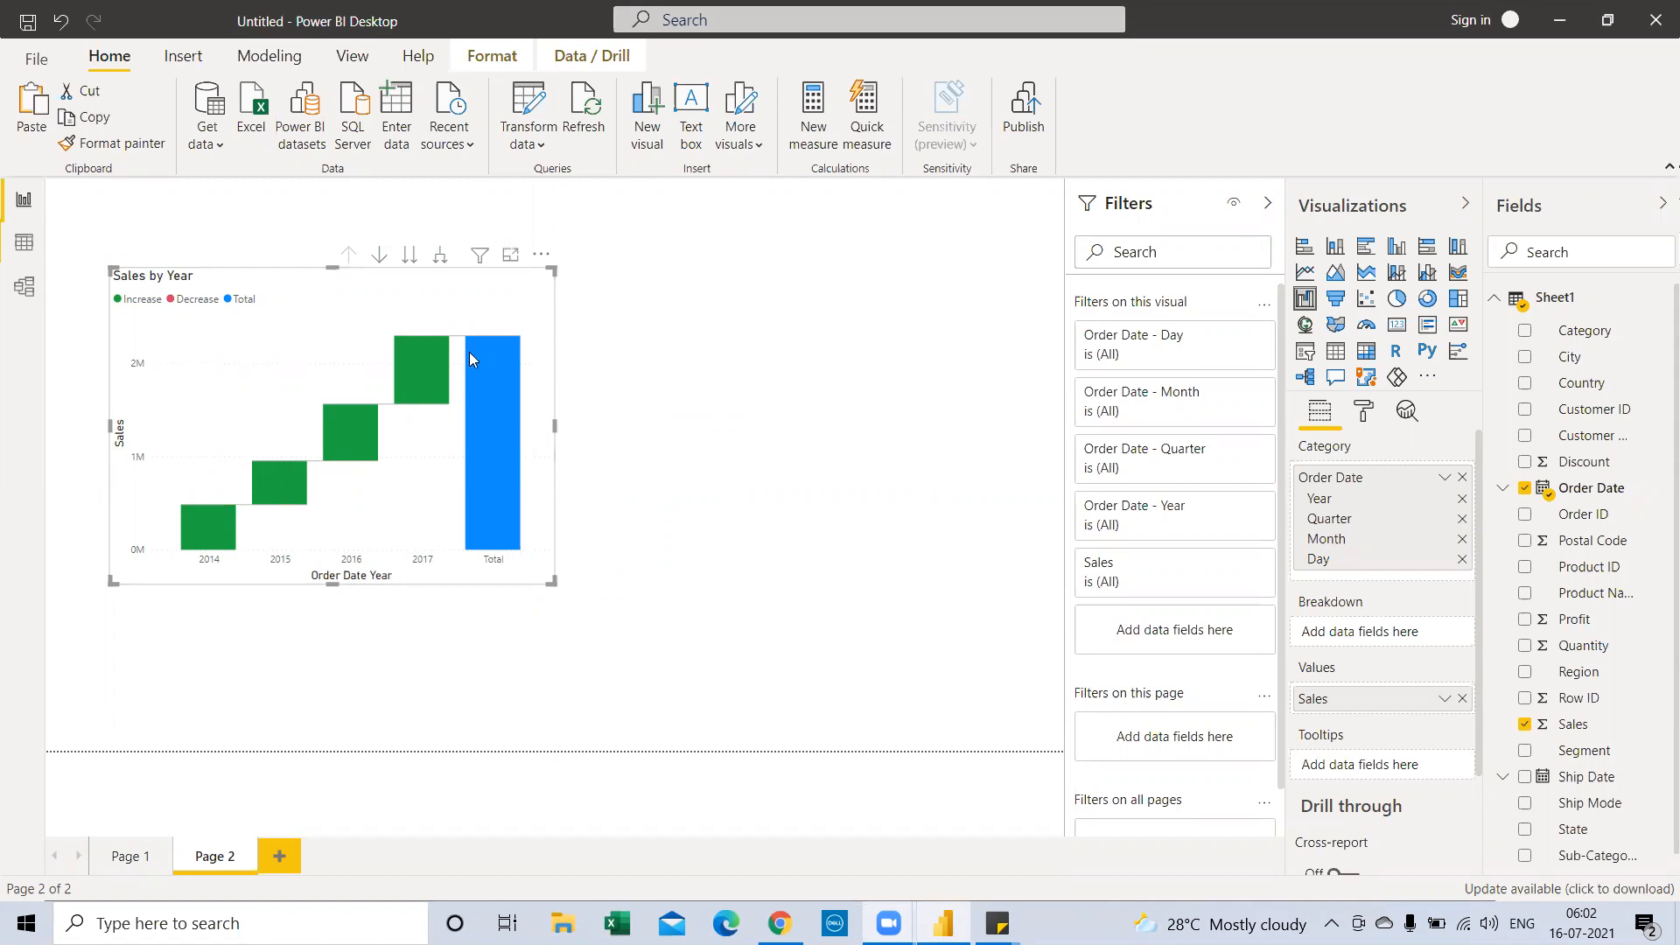
Paste a copy right of the waterfall as a stacked column chart with data labels on
{"action": "key", "text": "Escape"}
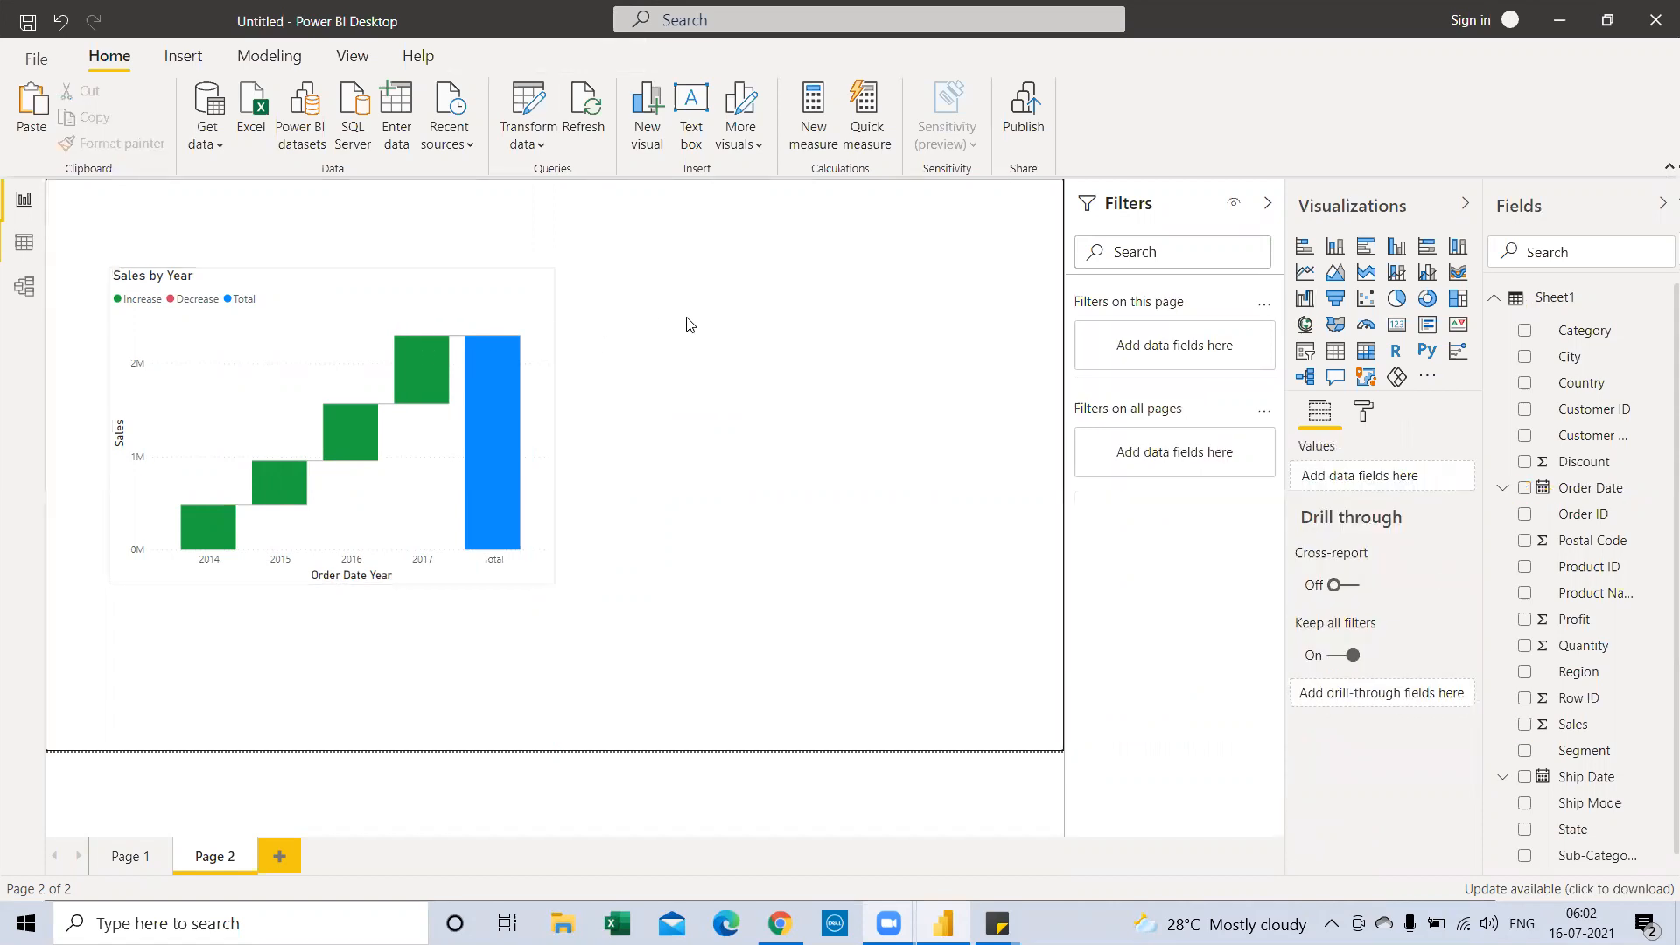
{"action": "key", "text": "ctrl+v"}
{"action": "left_click_drag", "start_coordinate": [866, 330], "coordinate": [956, 316]}
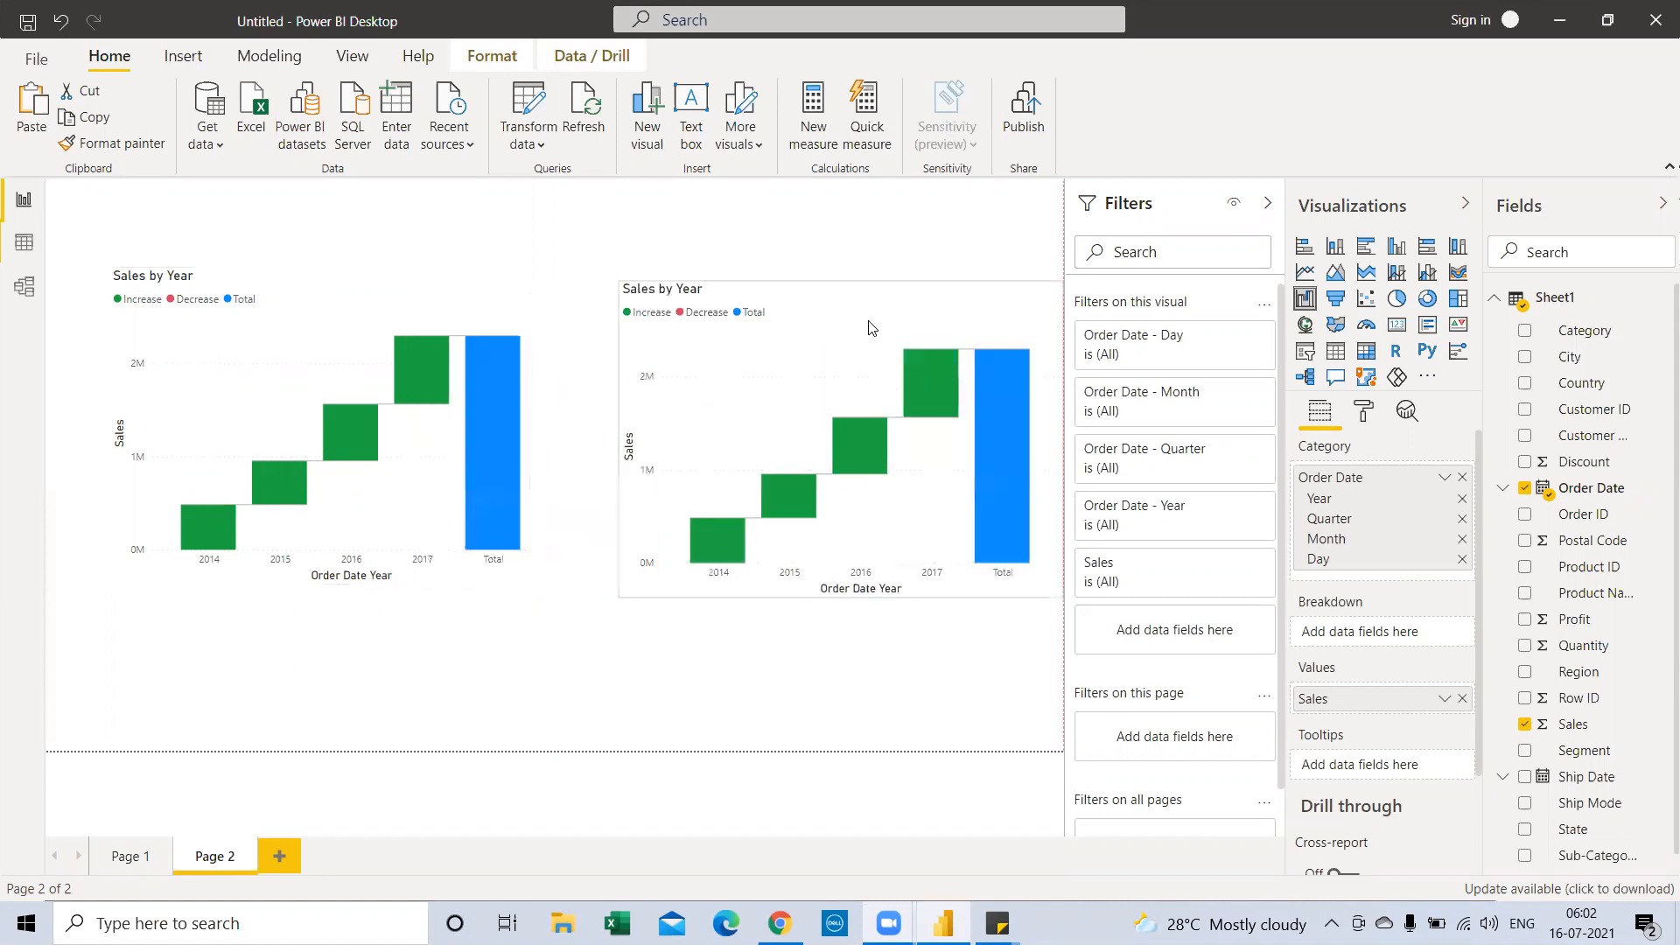
{"action": "left_click", "coordinate": [1335, 246]}
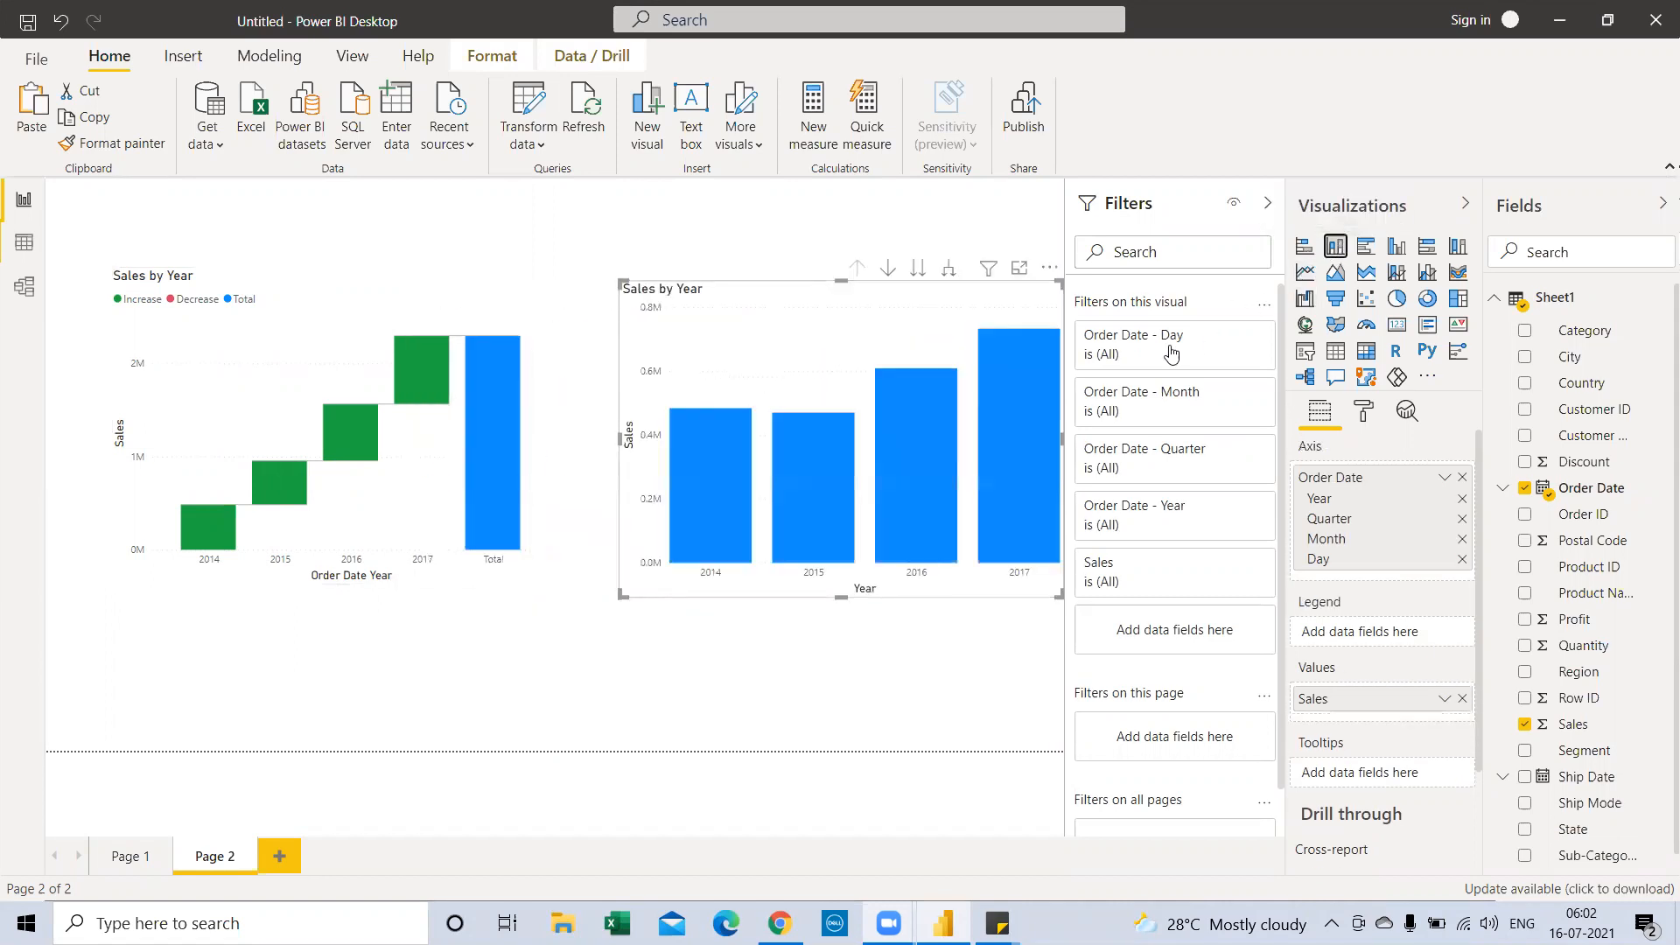
{"action": "left_click", "coordinate": [1363, 411]}
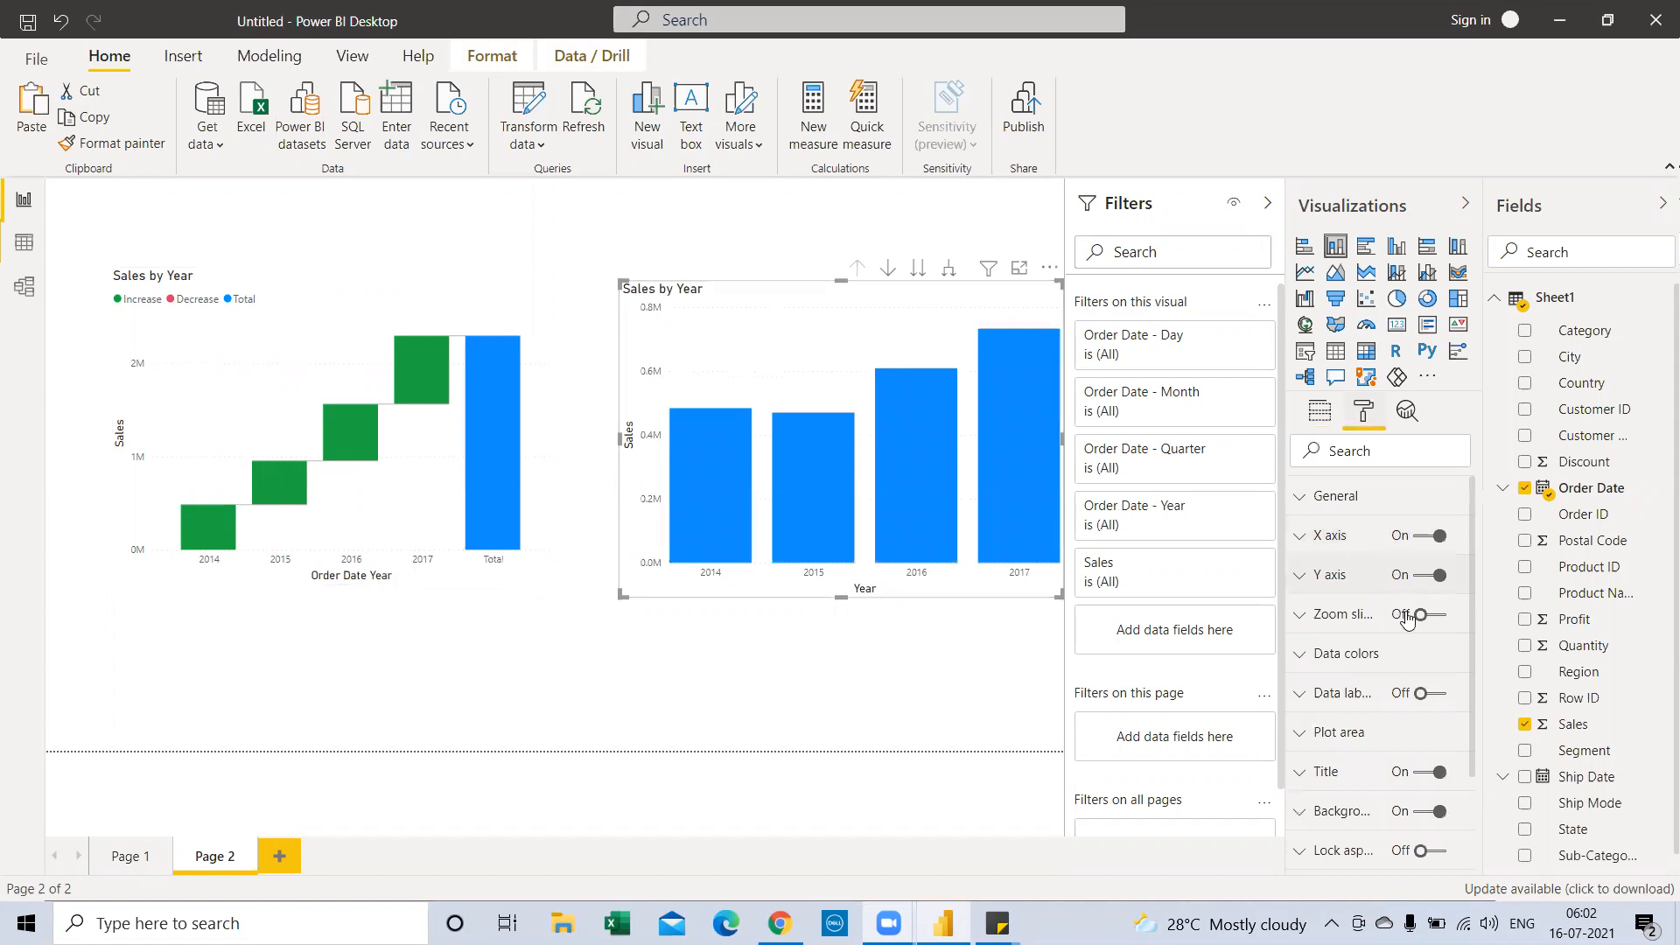
{"action": "left_click", "coordinate": [1442, 700]}
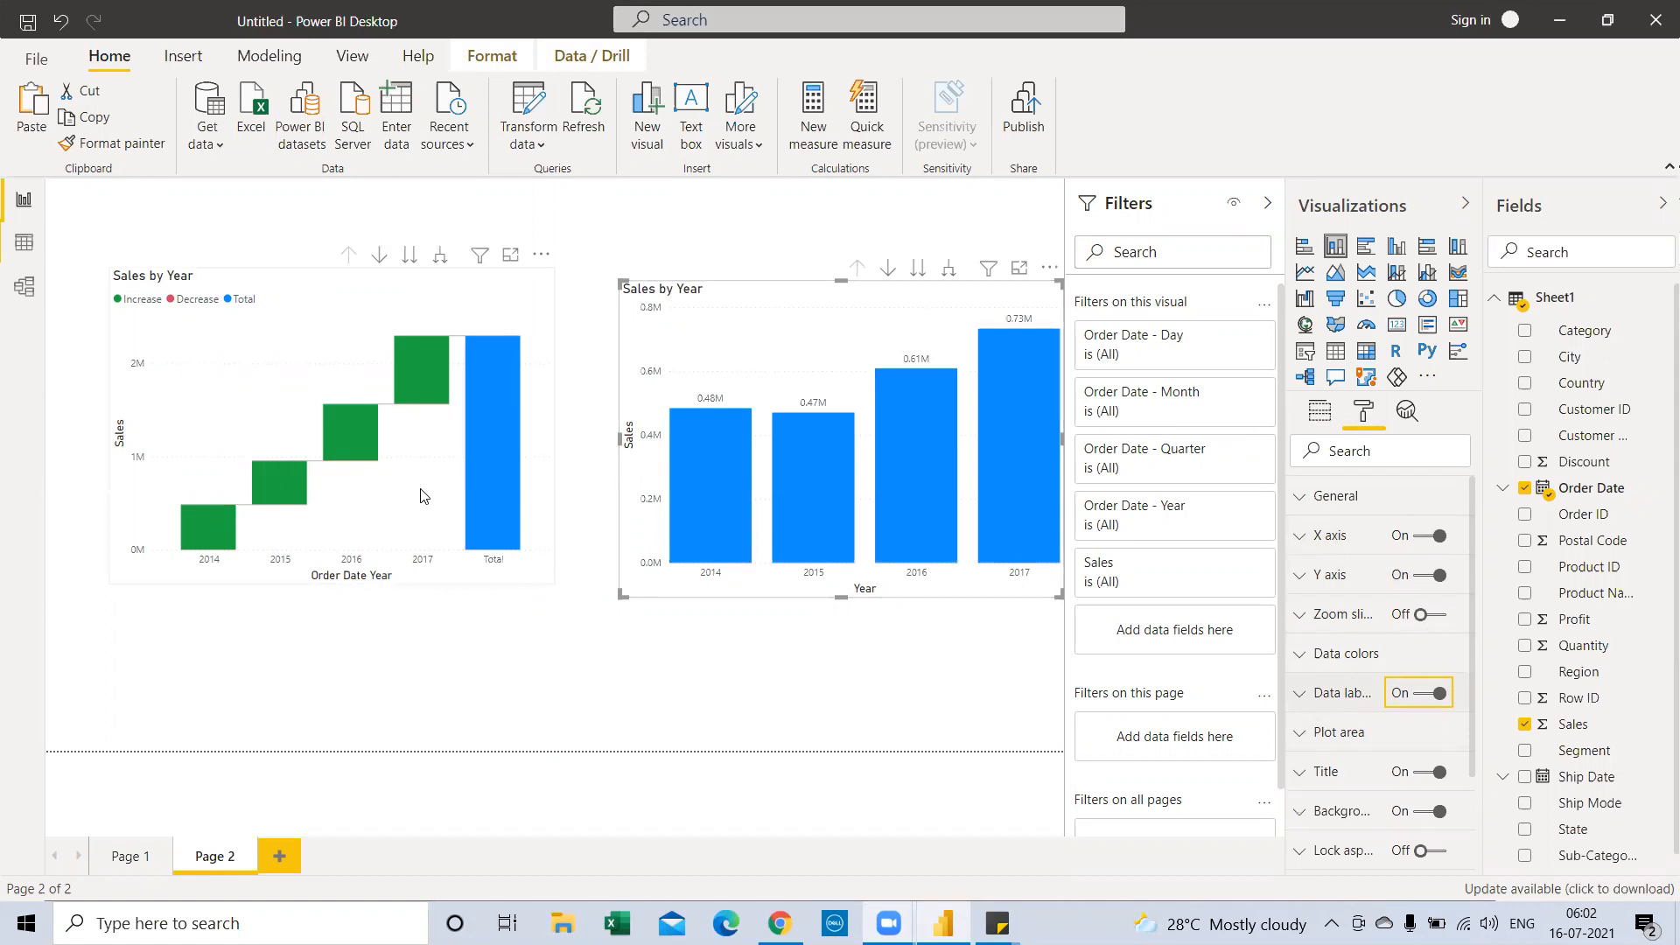
{"action": "left_click", "coordinate": [809, 312]}
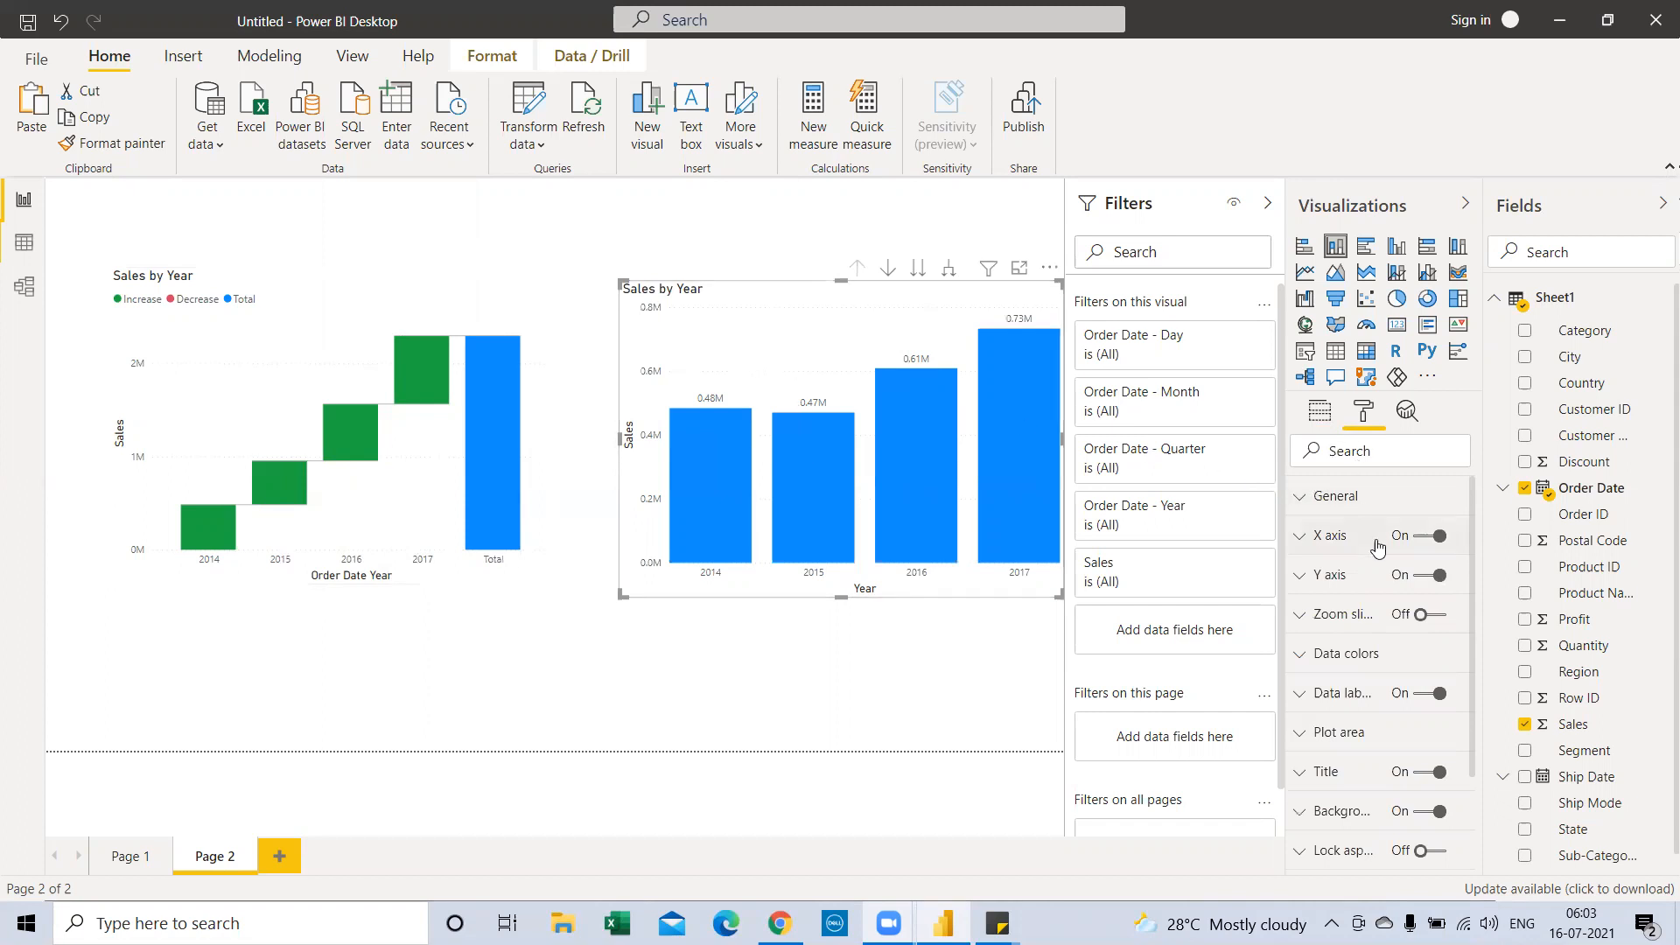
Turn on data labels for the waterfall chart, showing 0.5M–0.7M bars and a 2.3M Total
{"action": "left_click", "coordinate": [299, 304]}
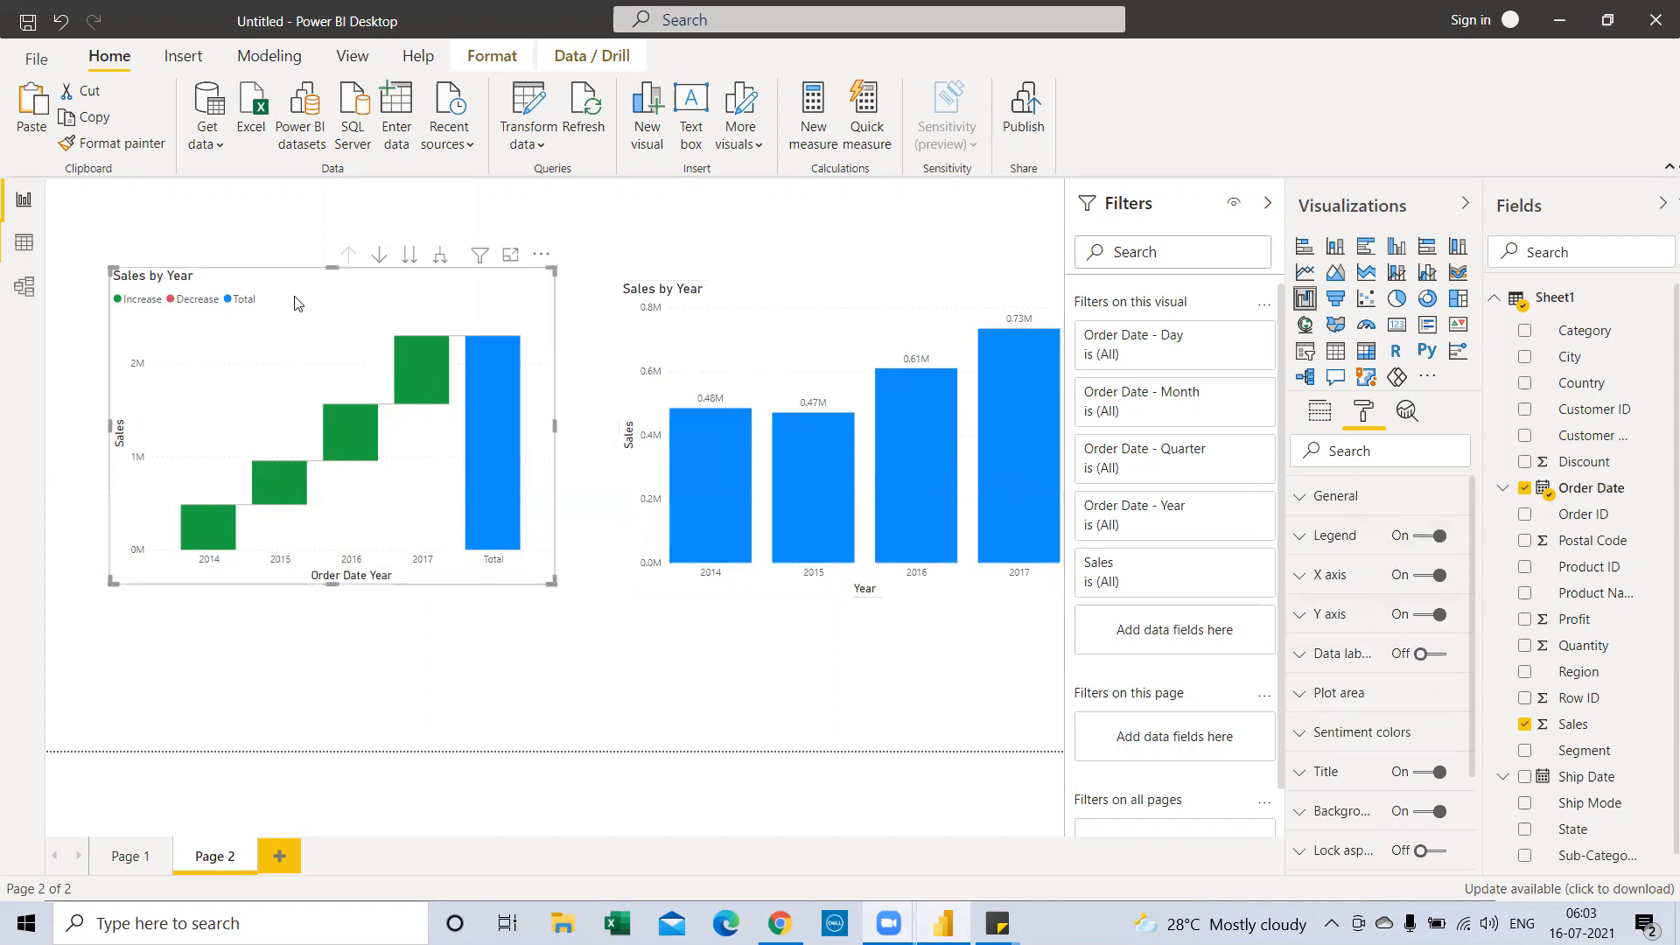
{"action": "left_click", "coordinate": [1441, 661]}
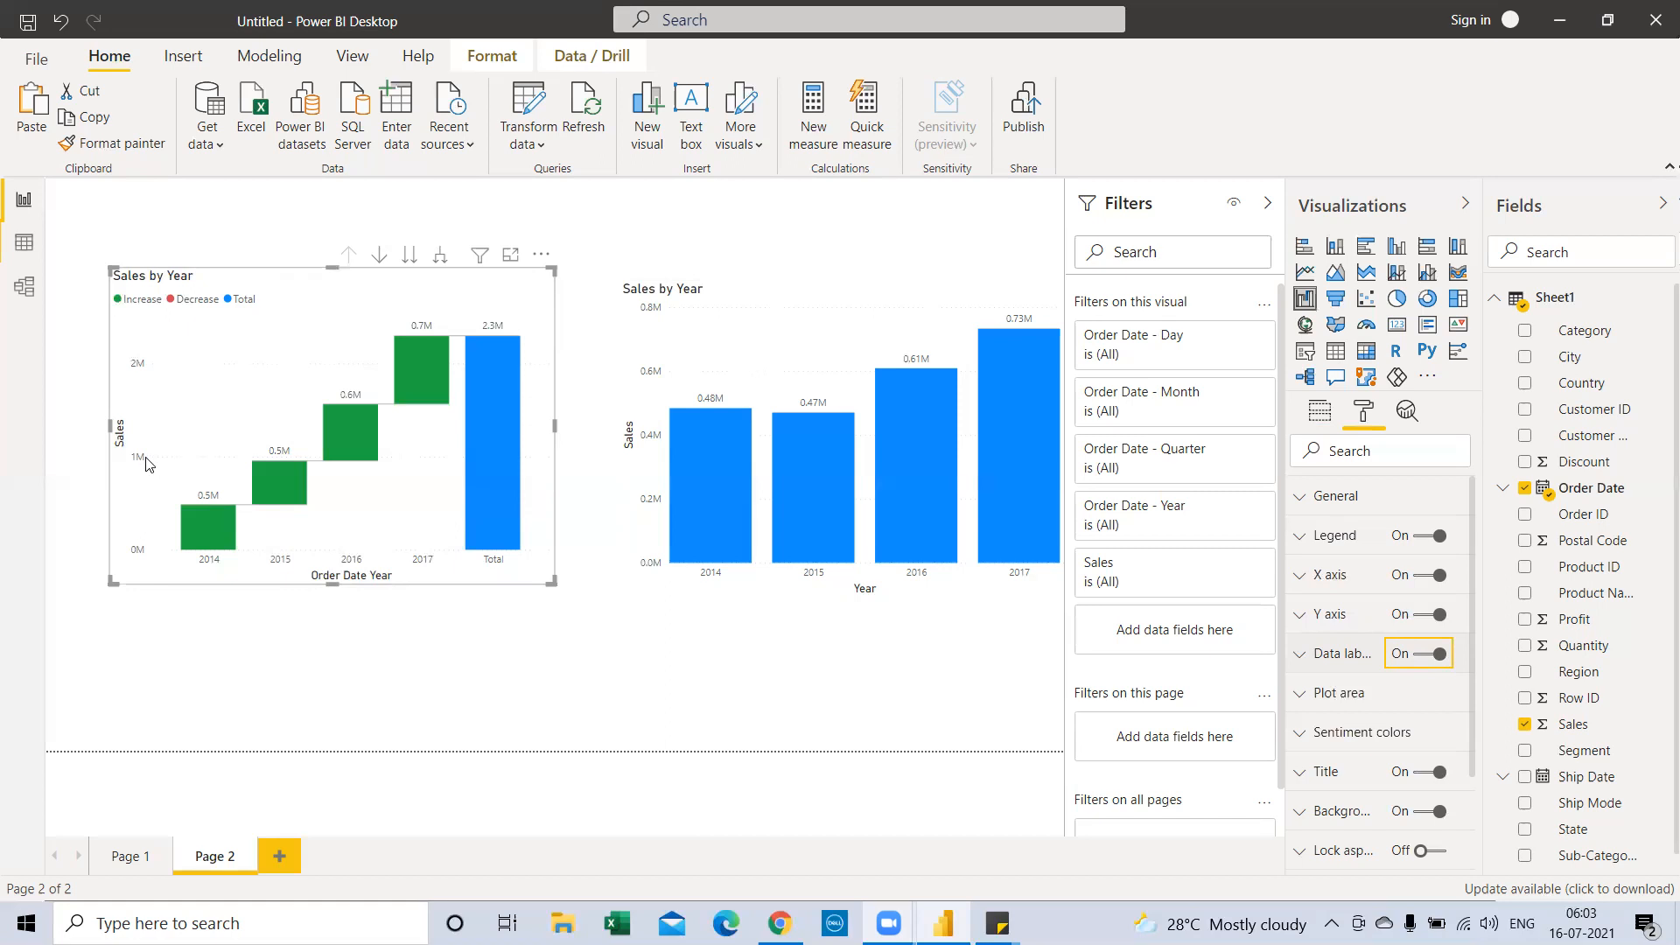
{"action": "mouse_move", "coordinate": [295, 481]}
{"action": "left_click", "coordinate": [933, 597]}
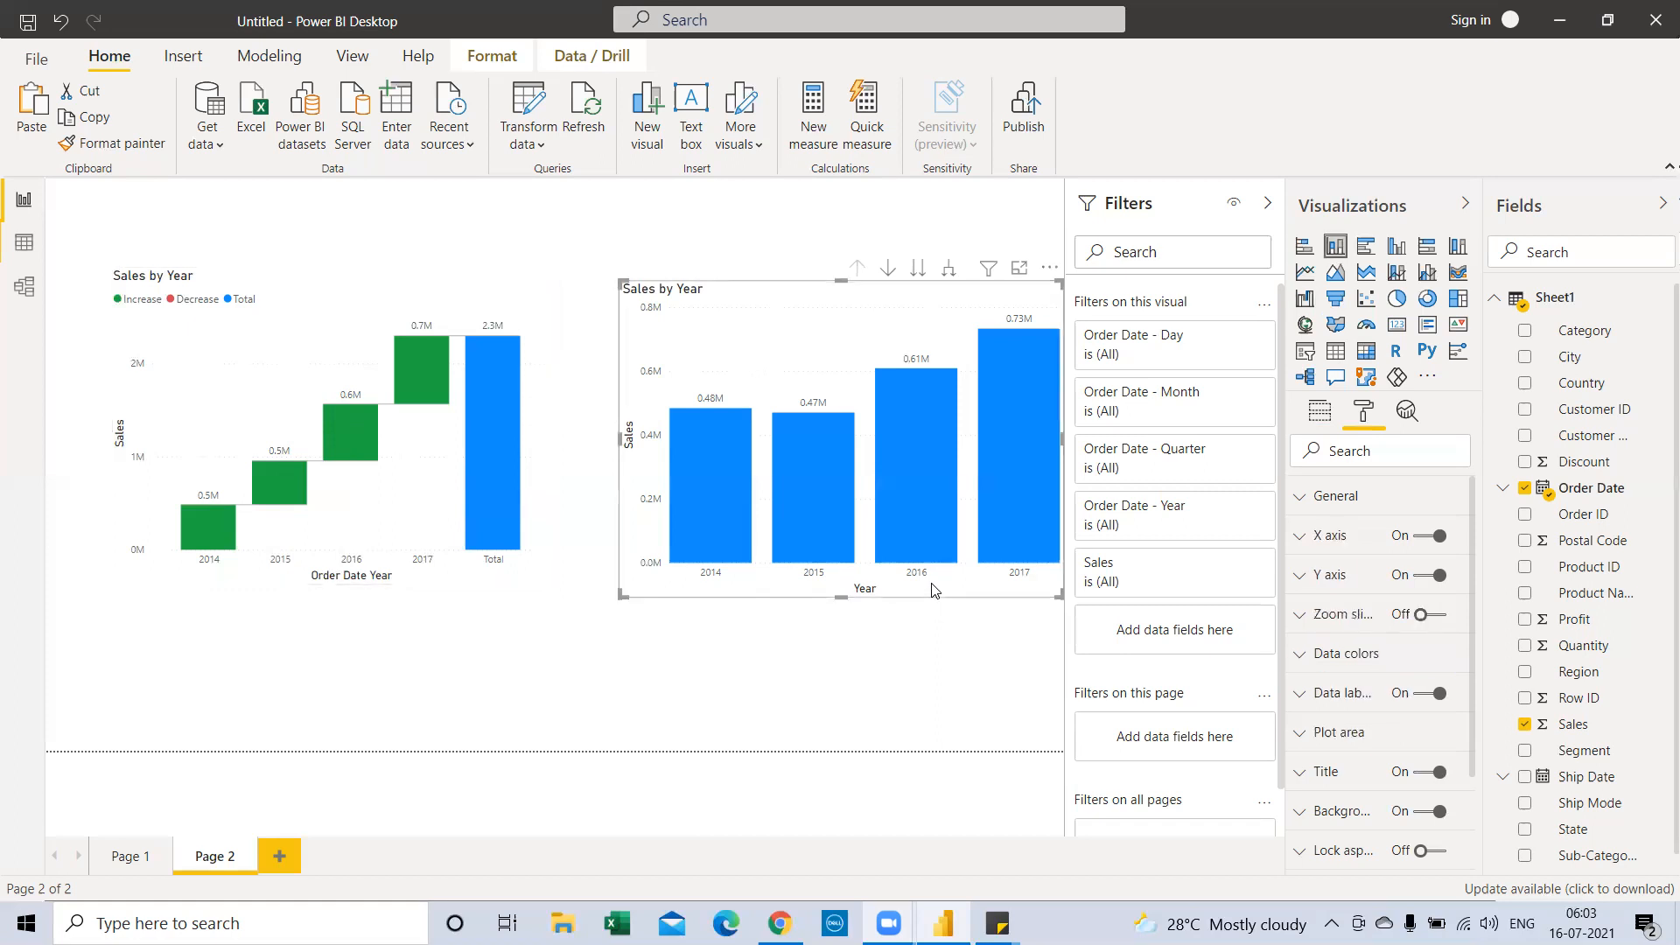
{"action": "left_click", "coordinate": [467, 583]}
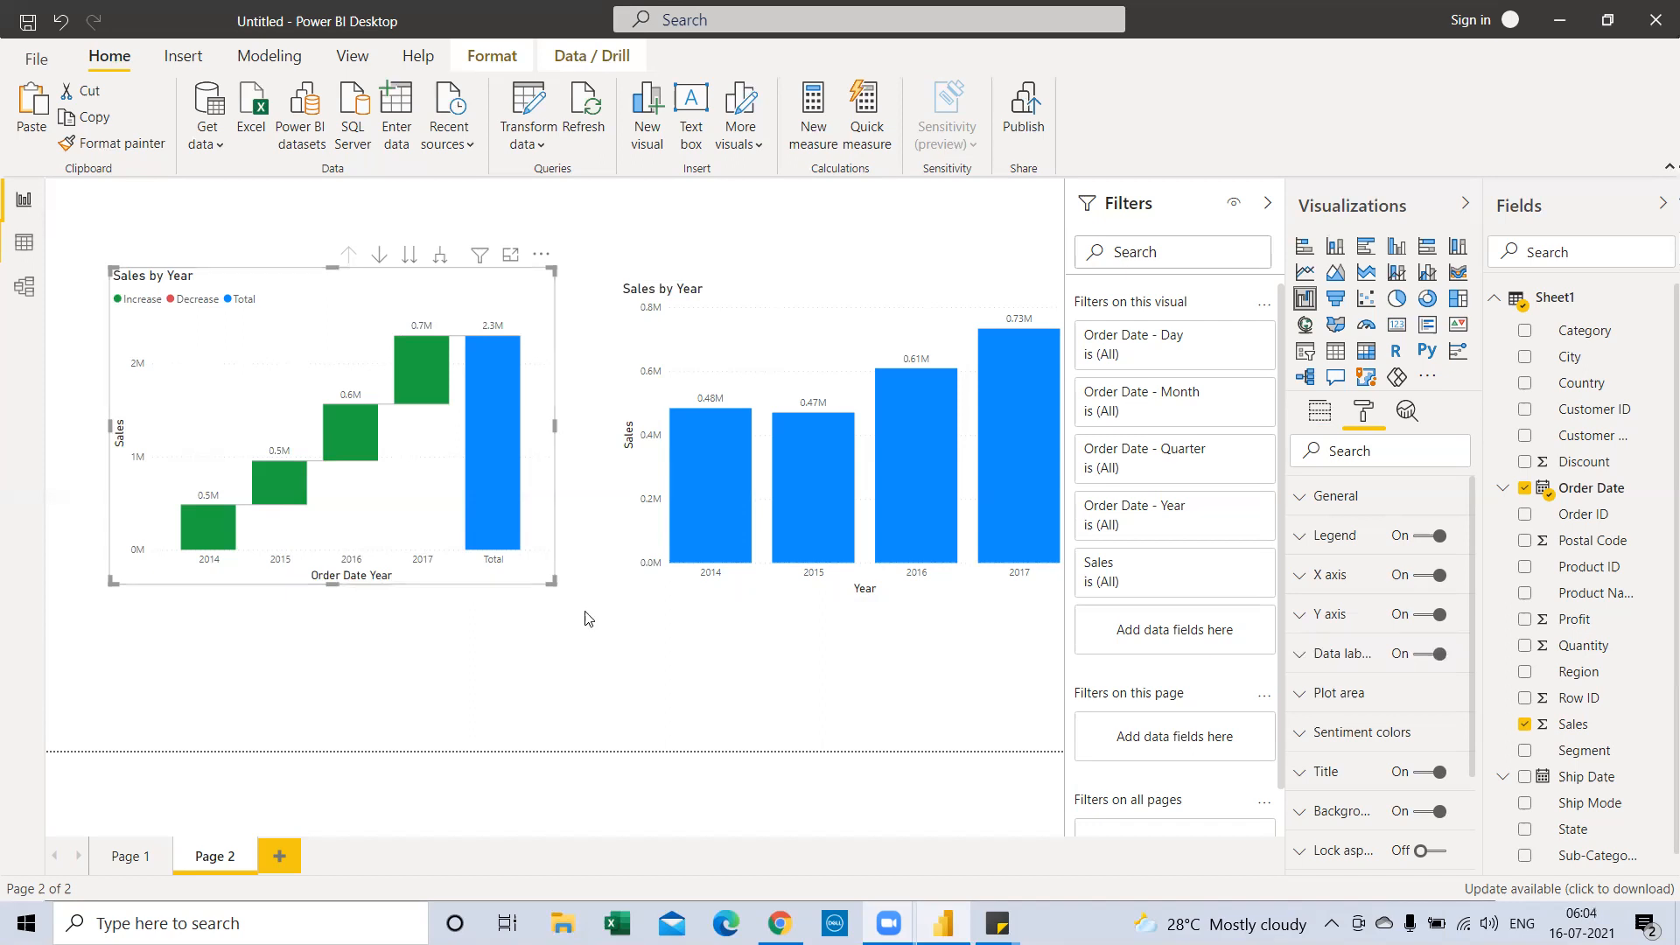
Add Category as the waterfall's Breakdown field and widen the 'Sales by Year and Category' chart
{"action": "left_click", "coordinate": [1312, 421]}
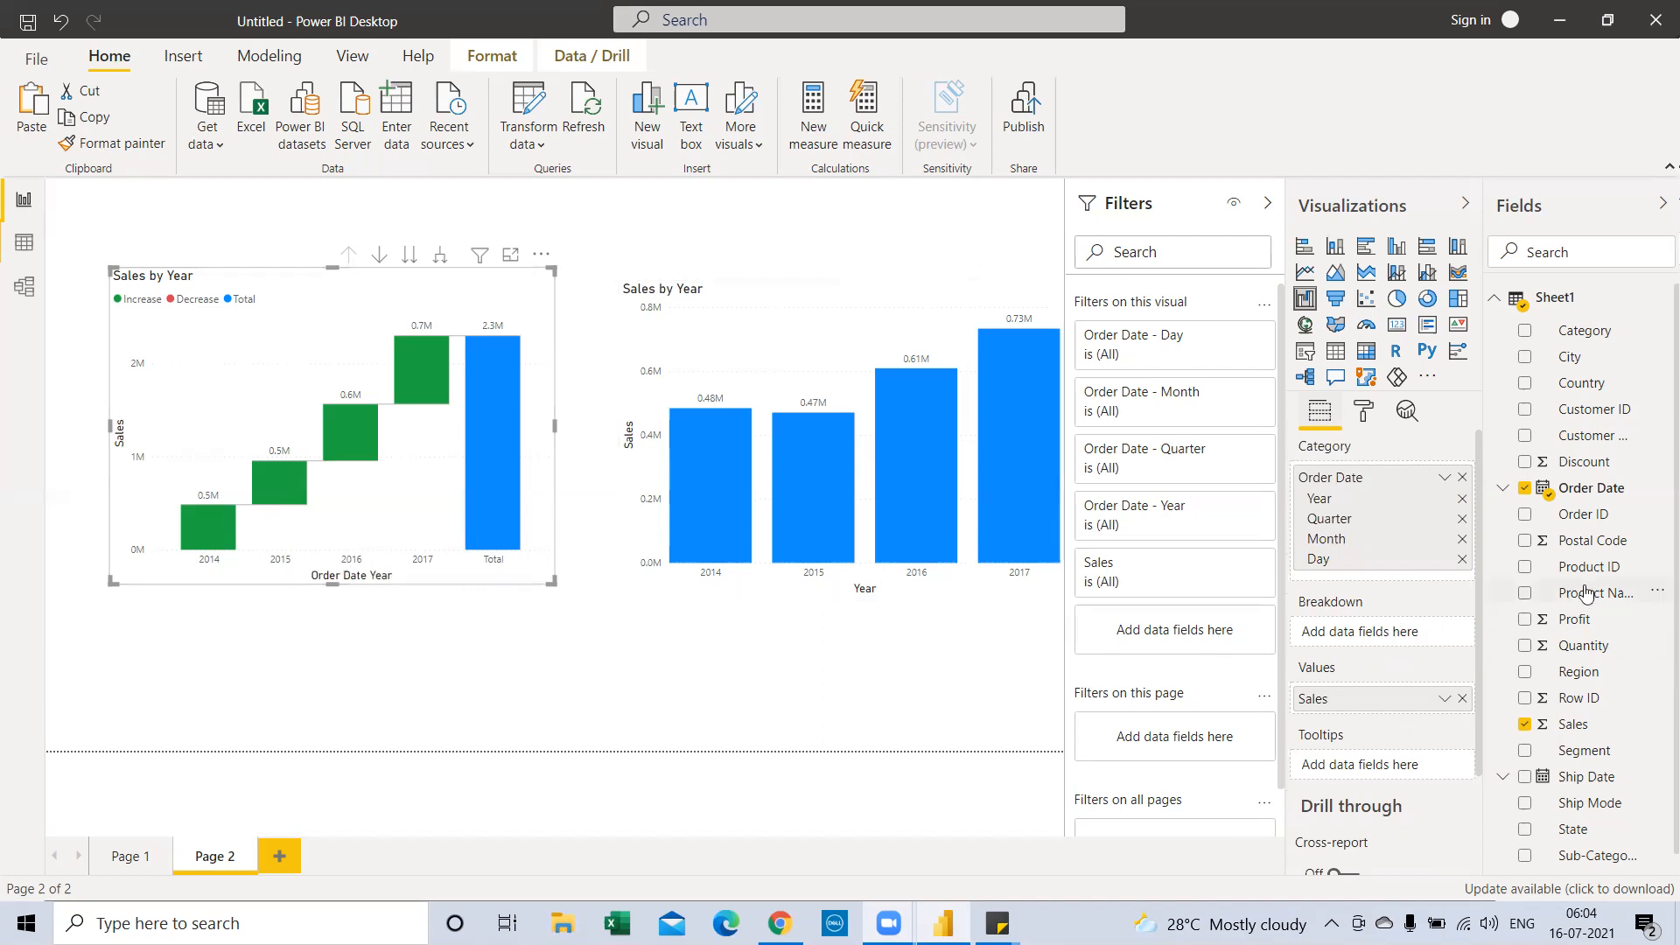
{"action": "left_click_drag", "start_coordinate": [1582, 333], "coordinate": [1400, 633]}
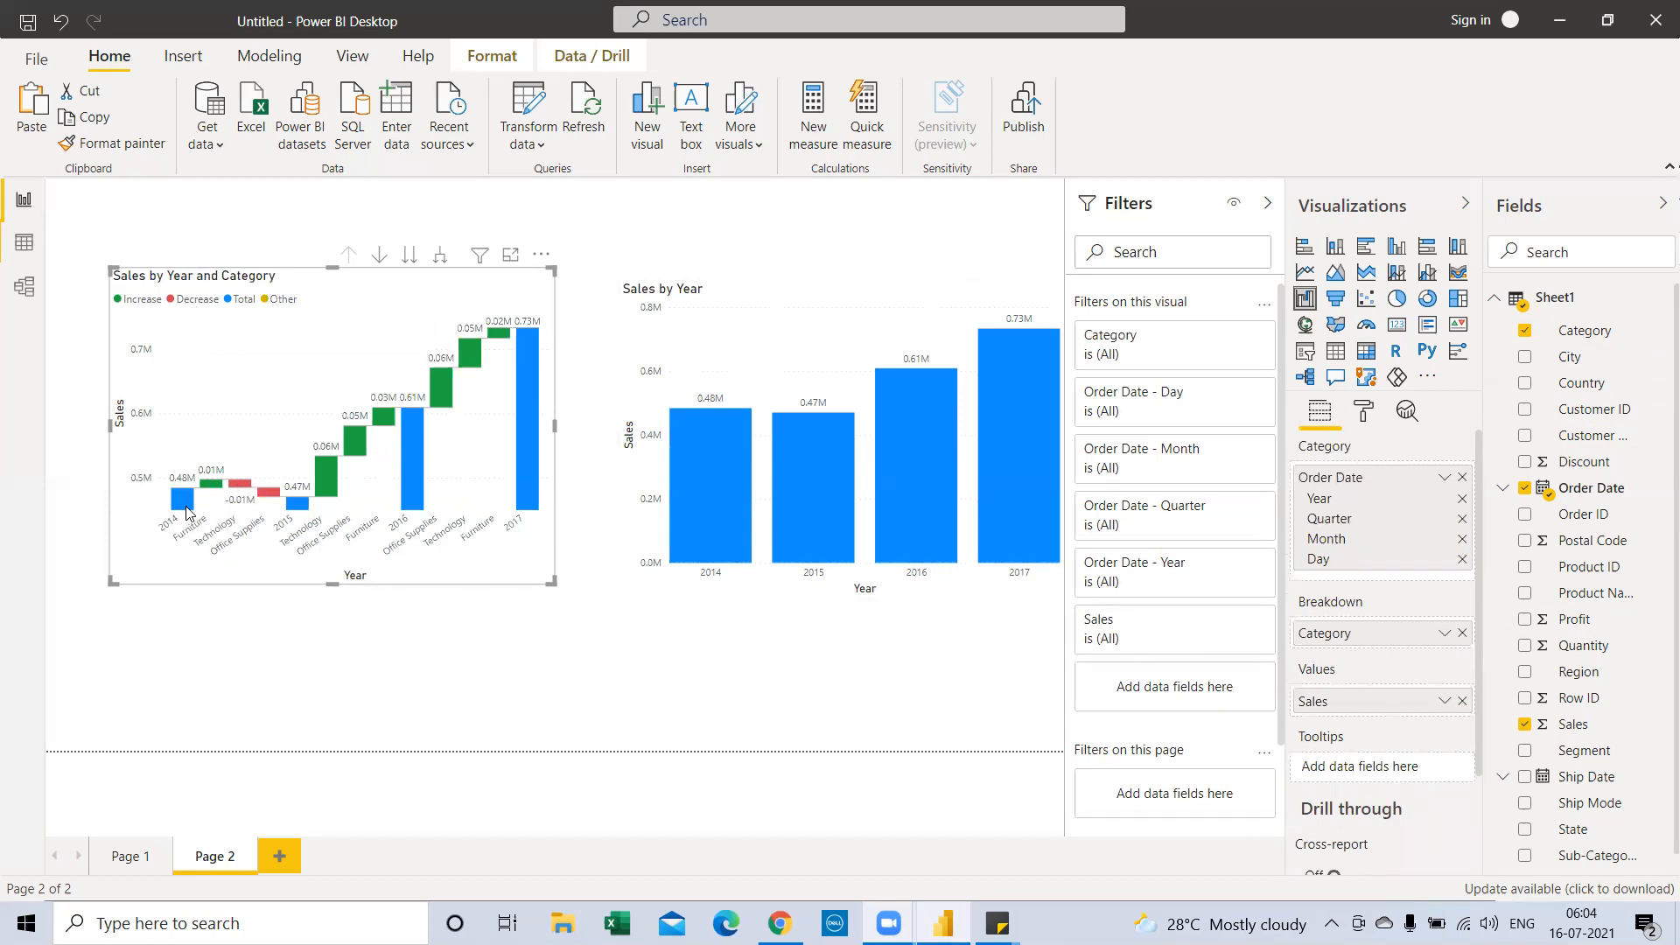
{"action": "mouse_move", "coordinate": [199, 502]}
{"action": "left_click_drag", "start_coordinate": [554, 425], "coordinate": [592, 426]}
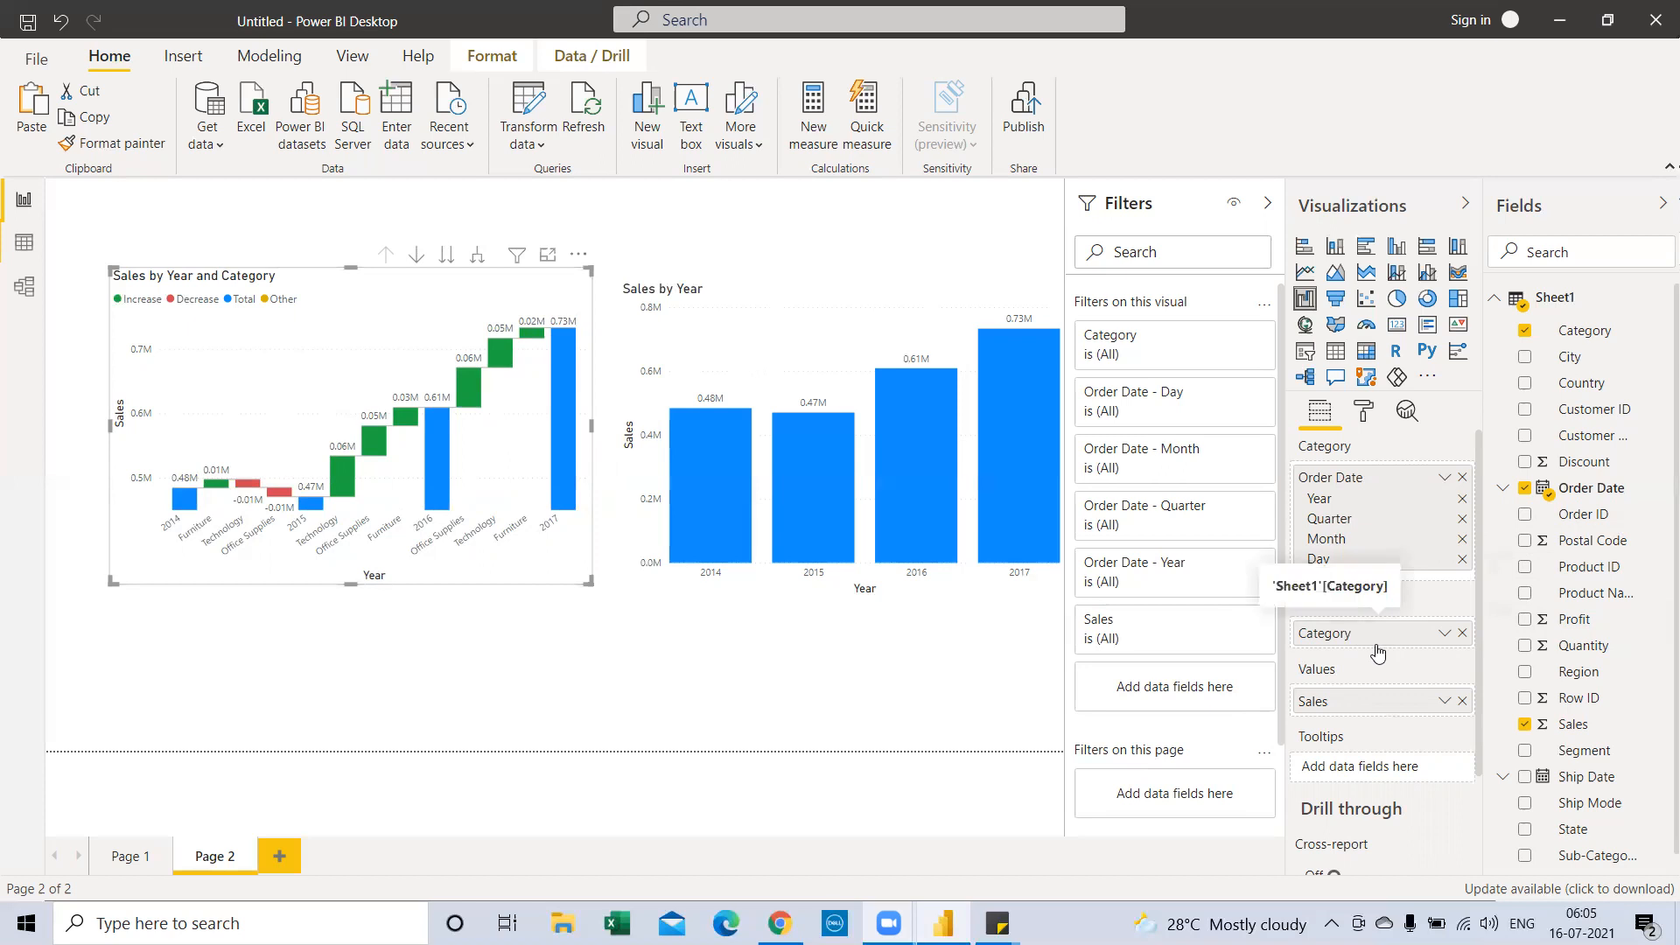
Replace Category with Region in the waterfall's Breakdown, giving 'Sales by Year and Region'
{"action": "left_click", "coordinate": [1462, 633]}
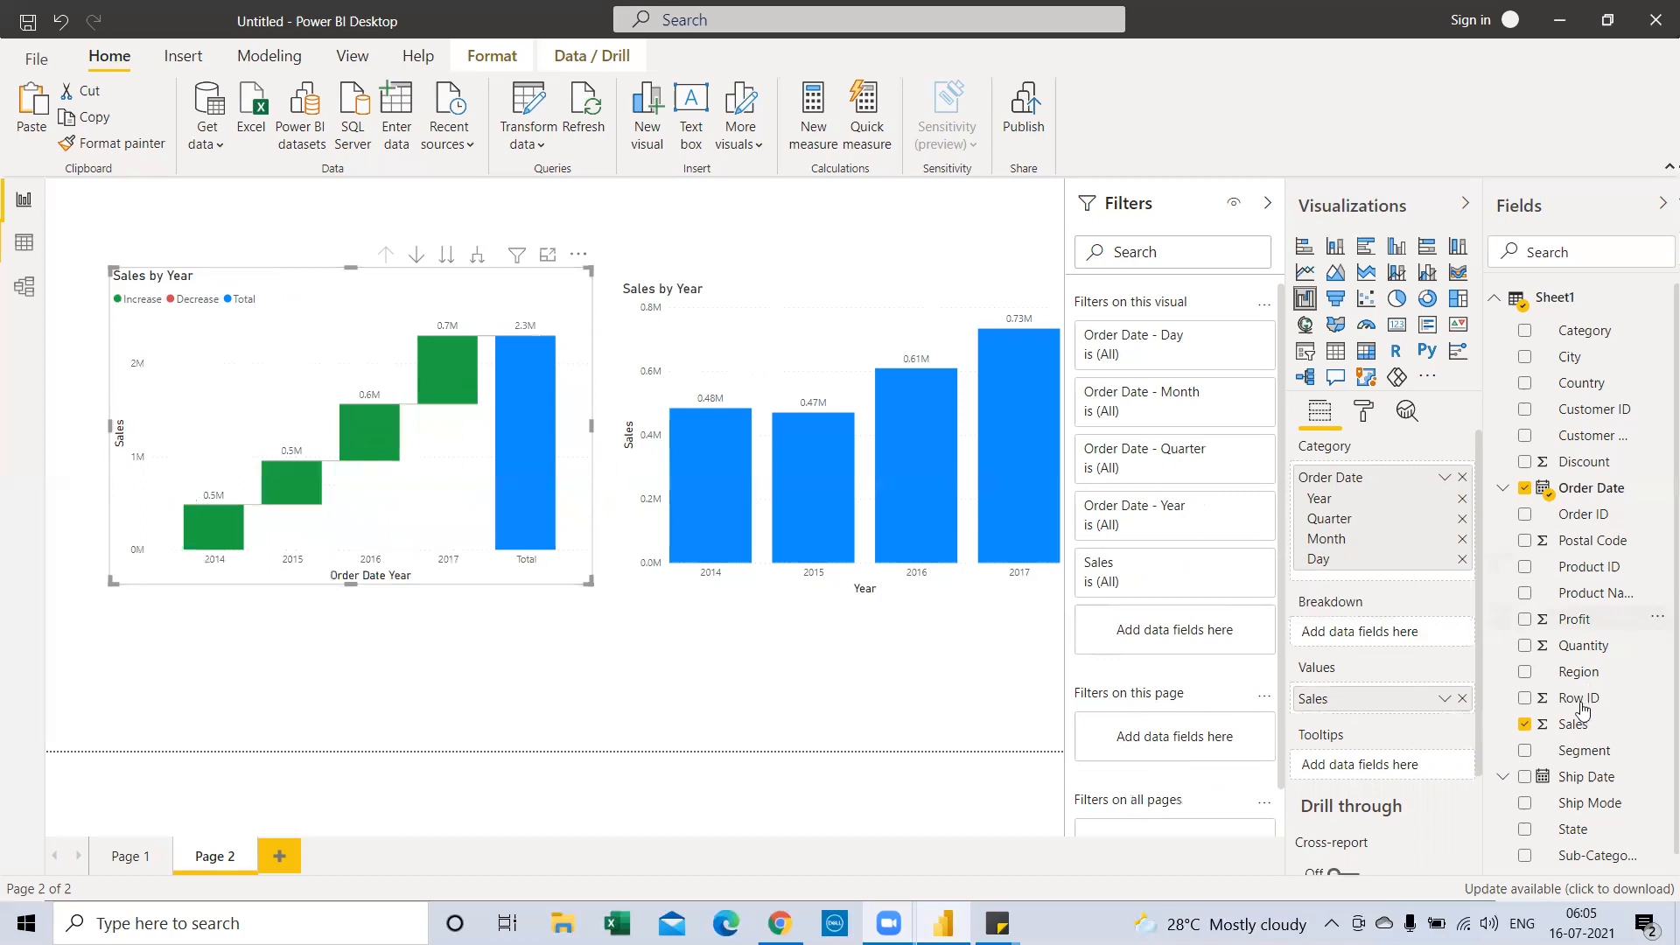
{"action": "left_click_drag", "start_coordinate": [1580, 672], "coordinate": [1396, 633]}
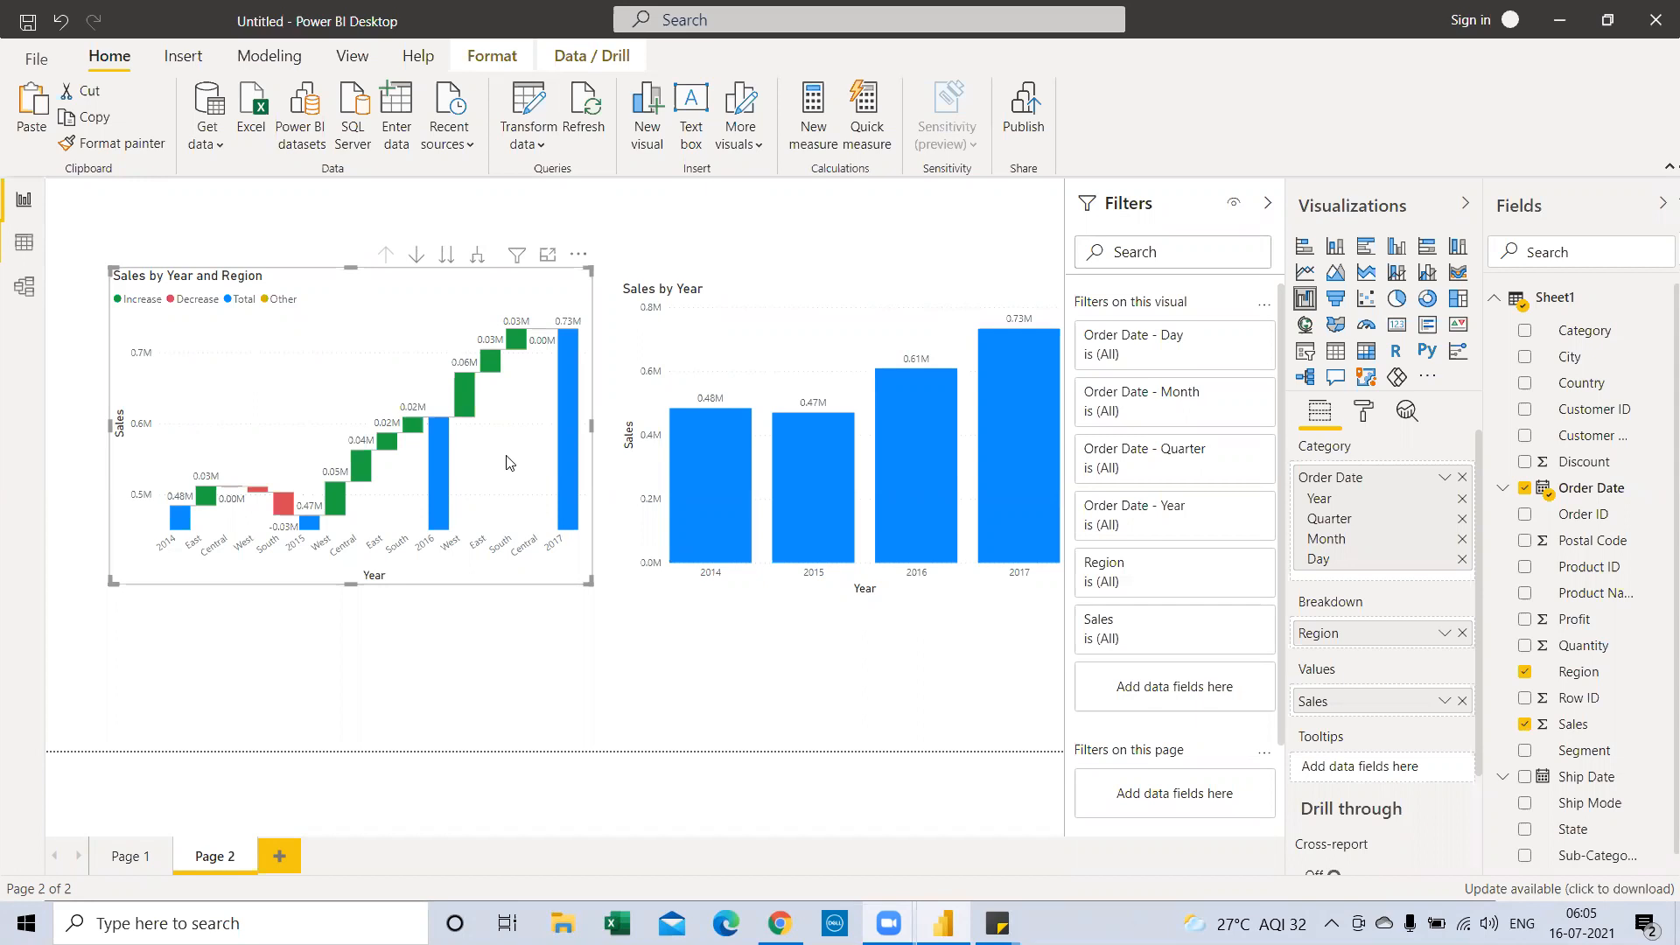
{"action": "left_click", "coordinate": [598, 455]}
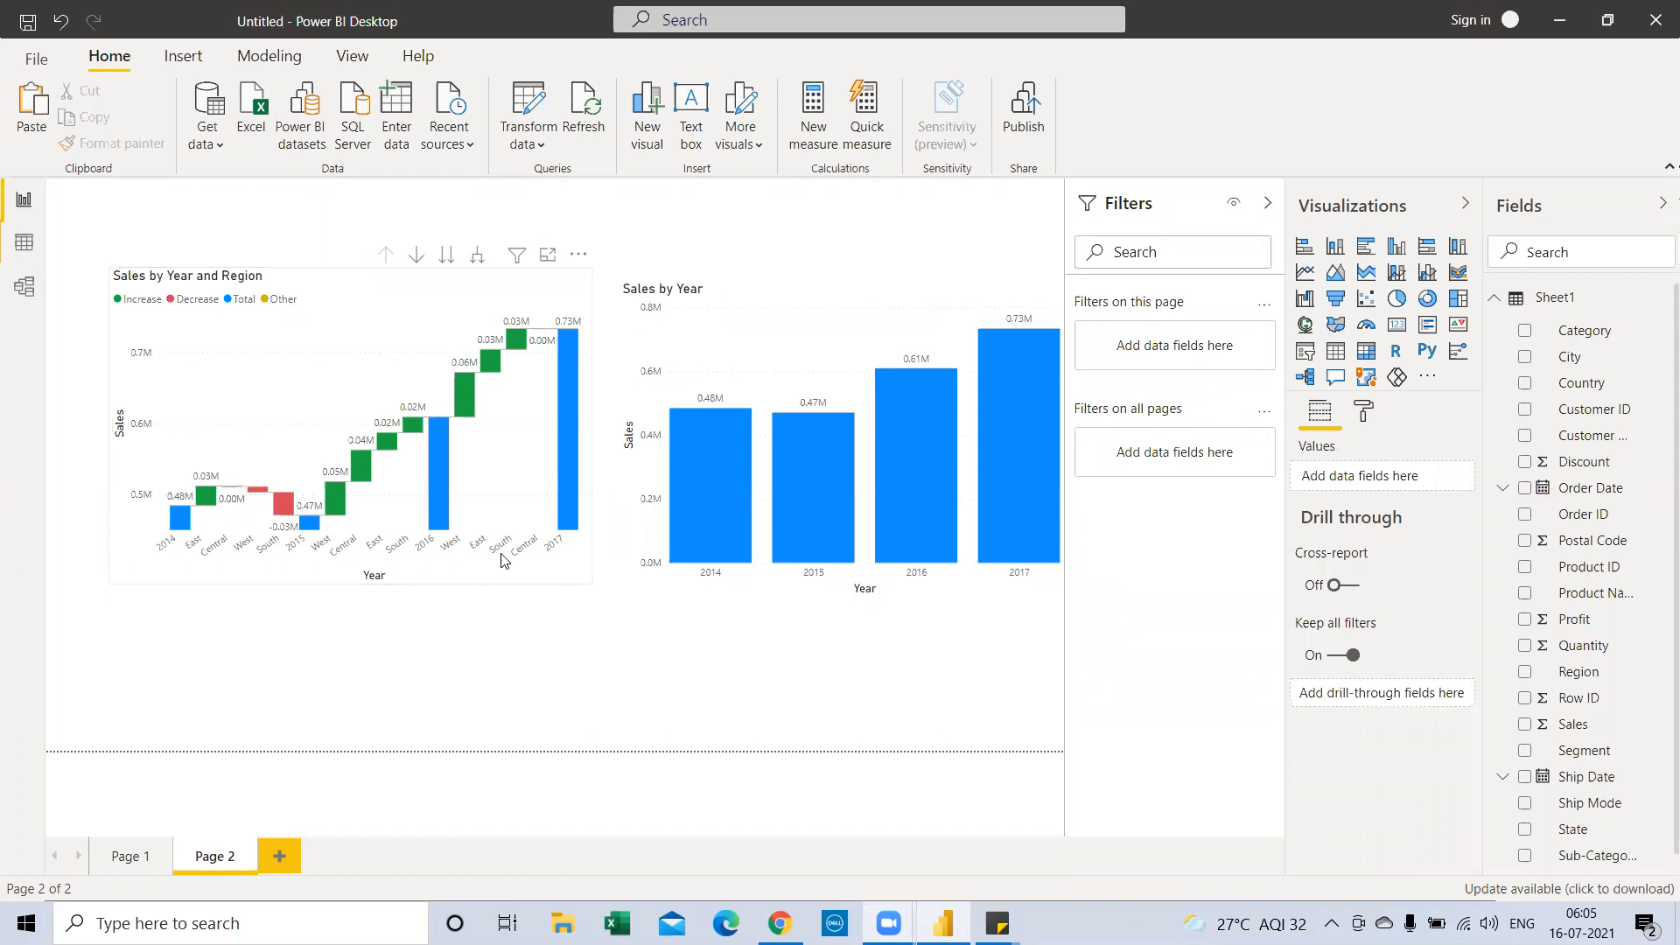
{"action": "left_click", "coordinate": [504, 556]}
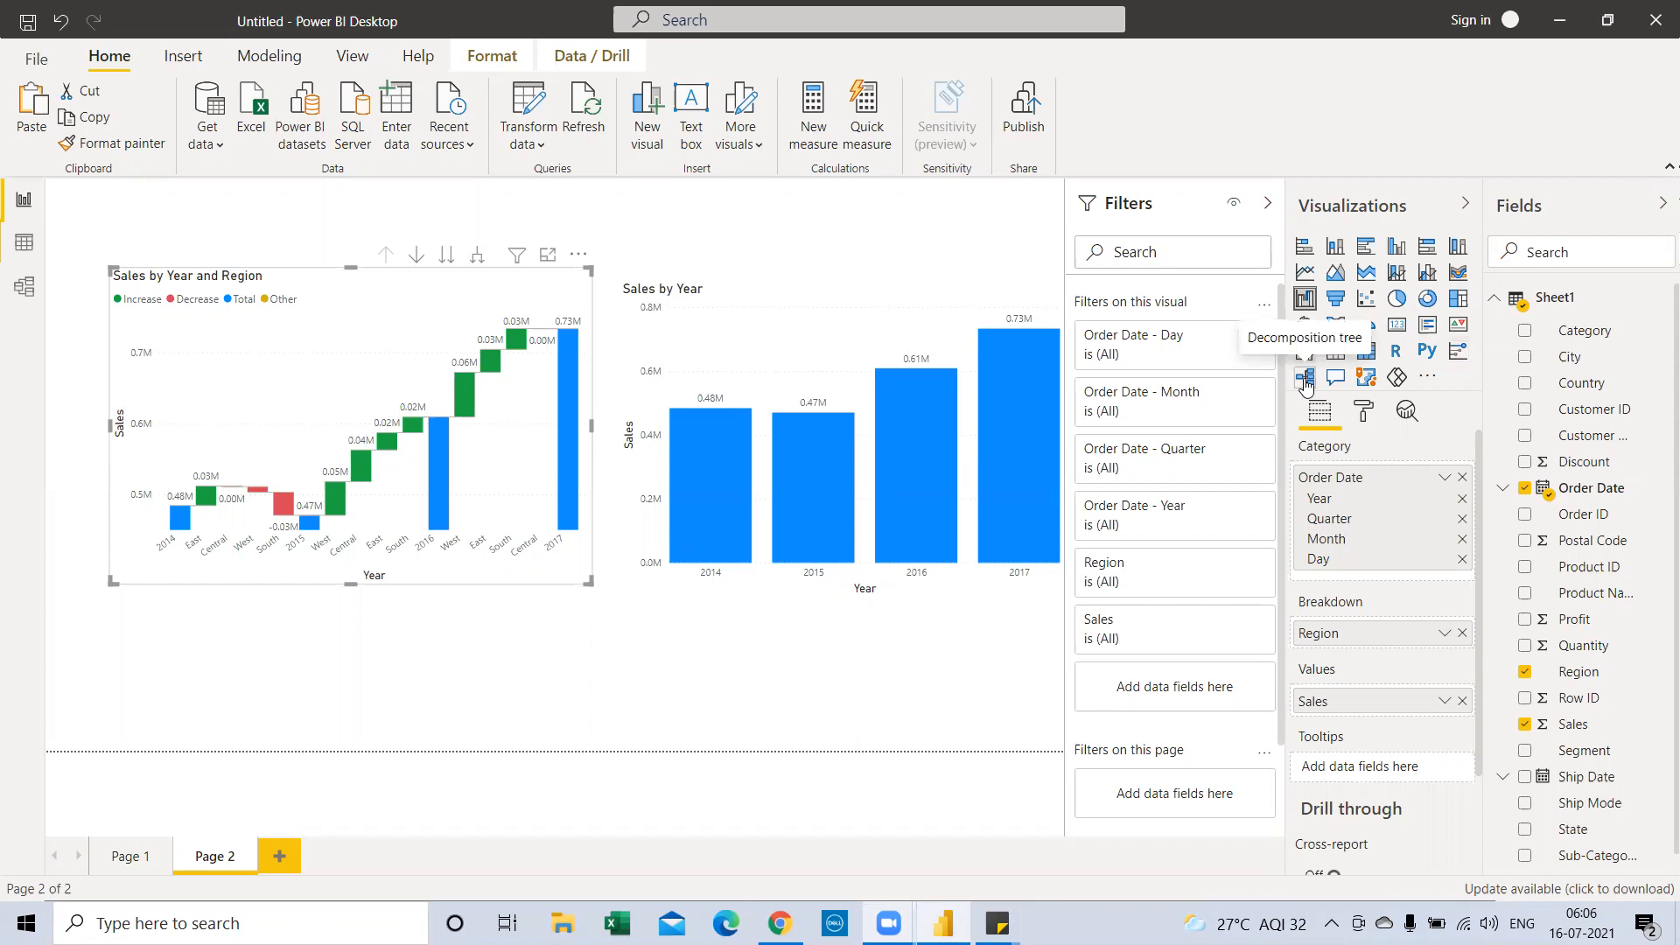
Convert the waterfall chart into a Q&A visual and move it down and right
{"action": "left_click", "coordinate": [1333, 380]}
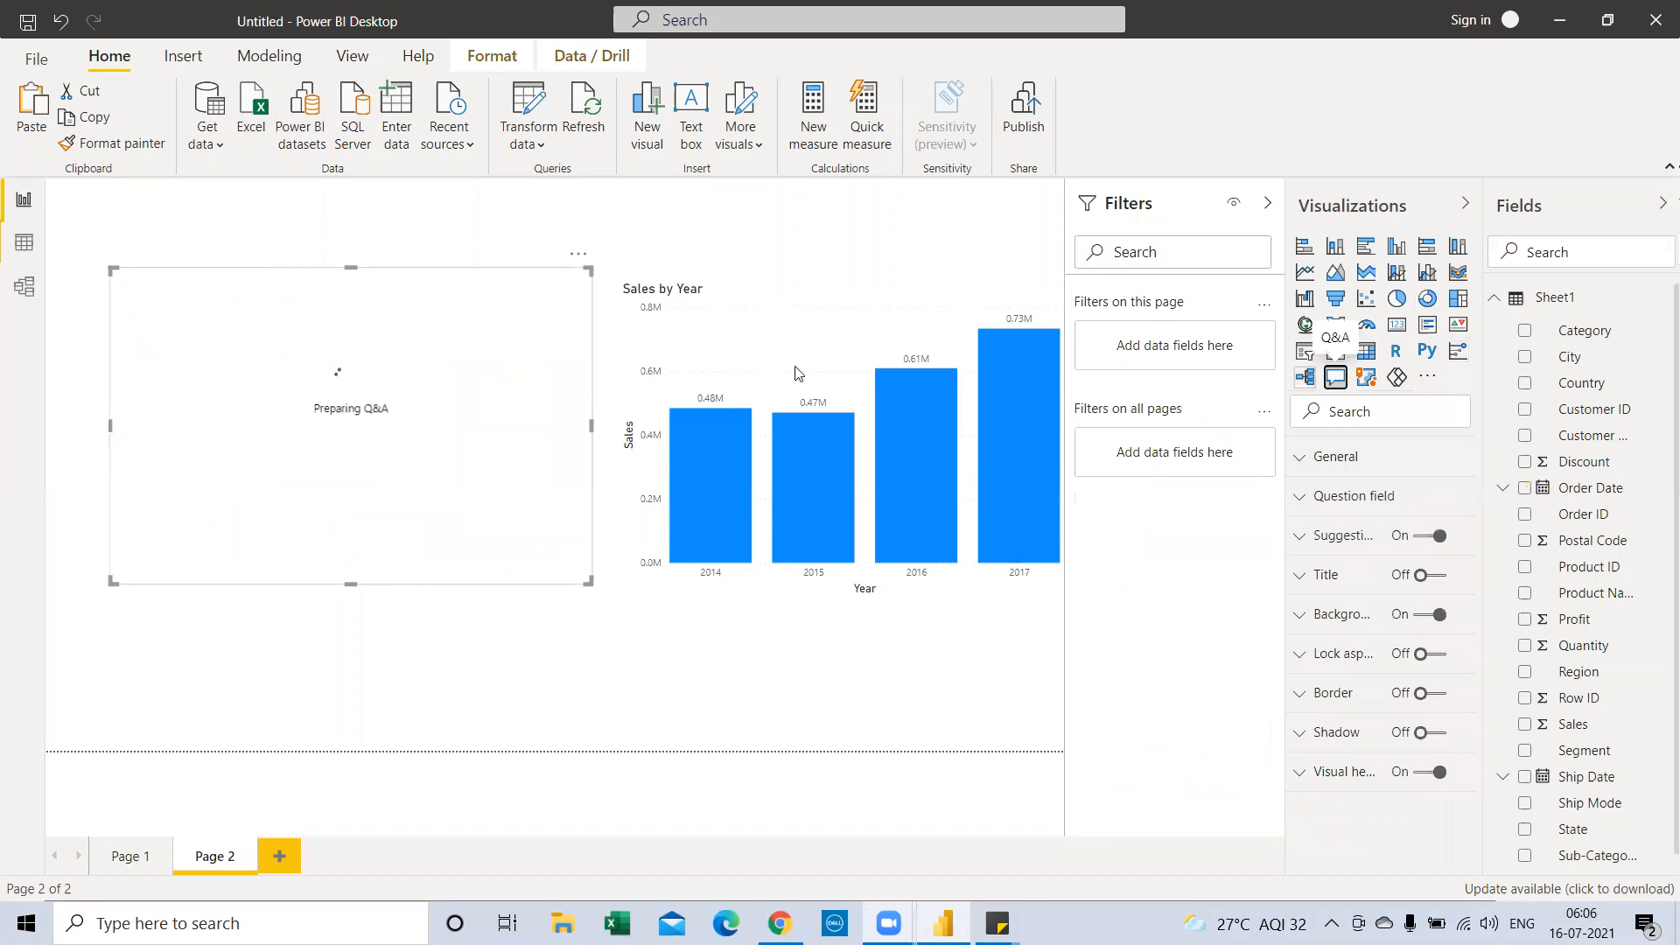
{"action": "left_click_drag", "start_coordinate": [213, 274], "coordinate": [289, 462]}
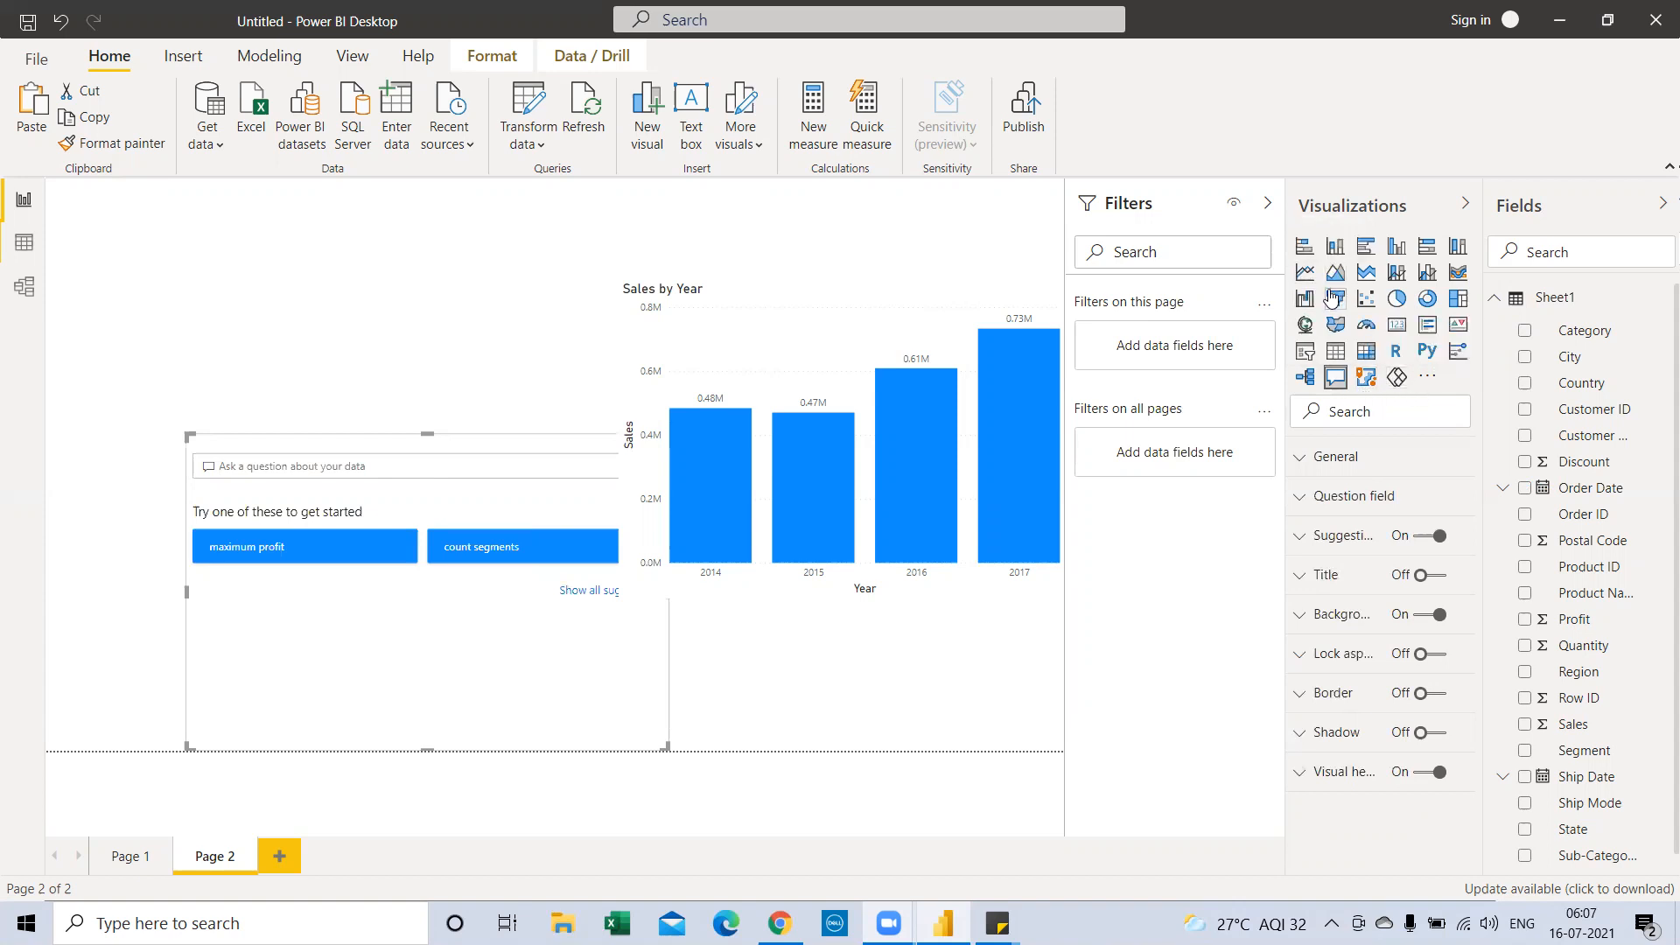
Choose Get more visuals from the Visualizations pane's ... menu, bringing up the email prompt
{"action": "left_click", "coordinate": [1428, 378]}
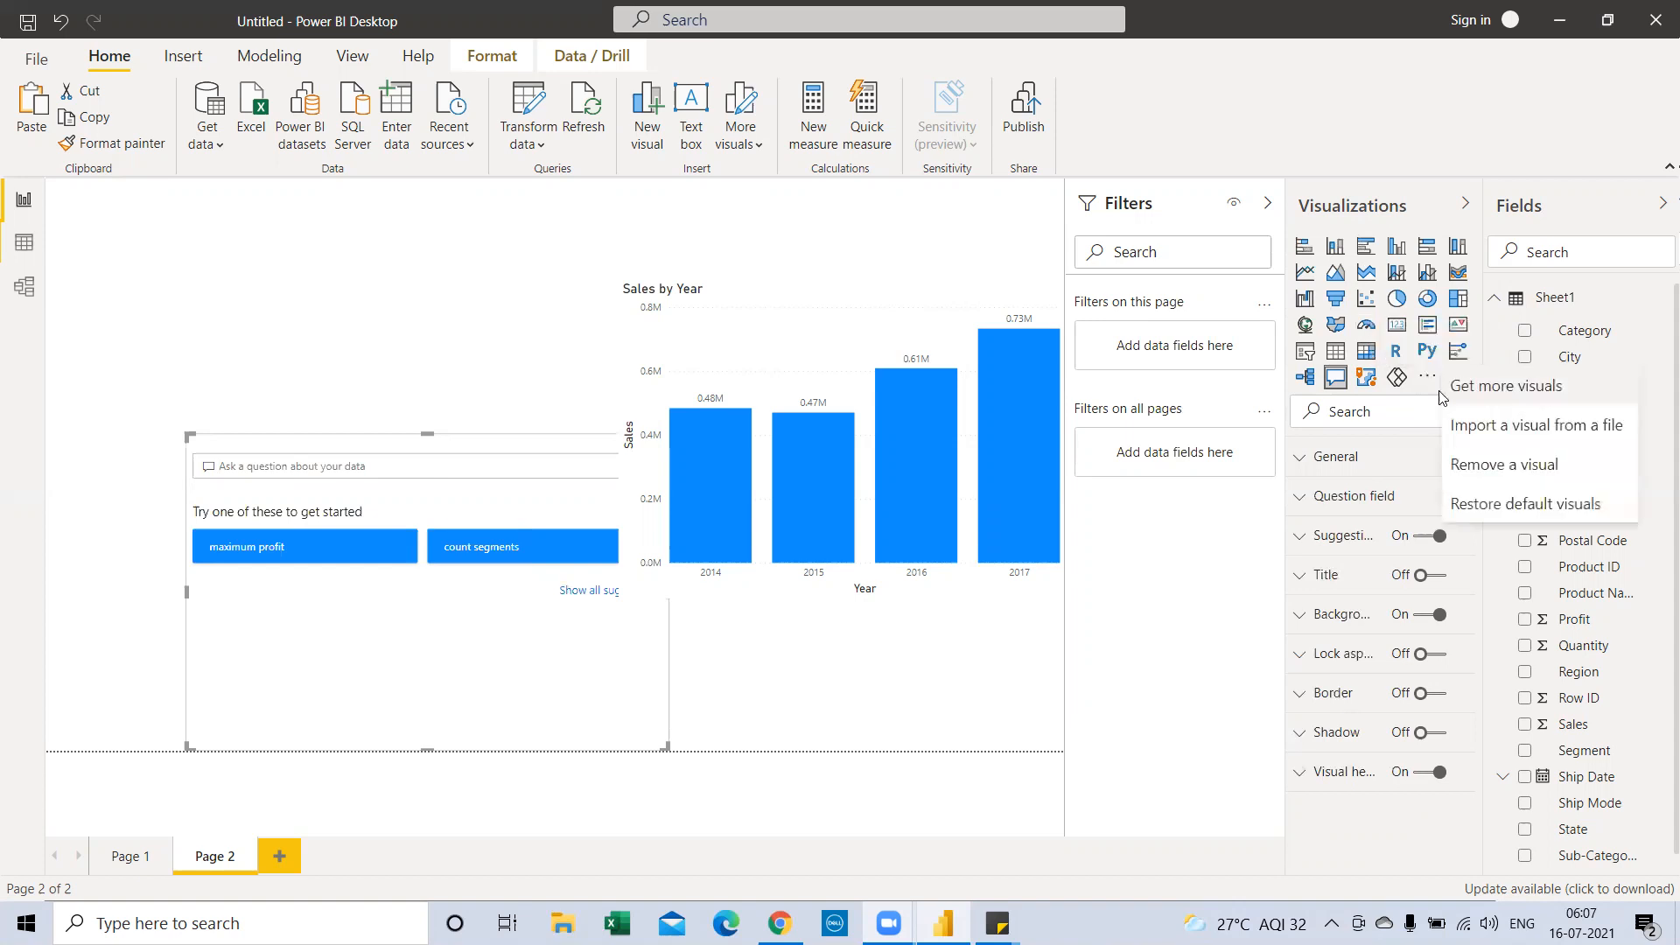
{"action": "left_click", "coordinate": [1486, 394]}
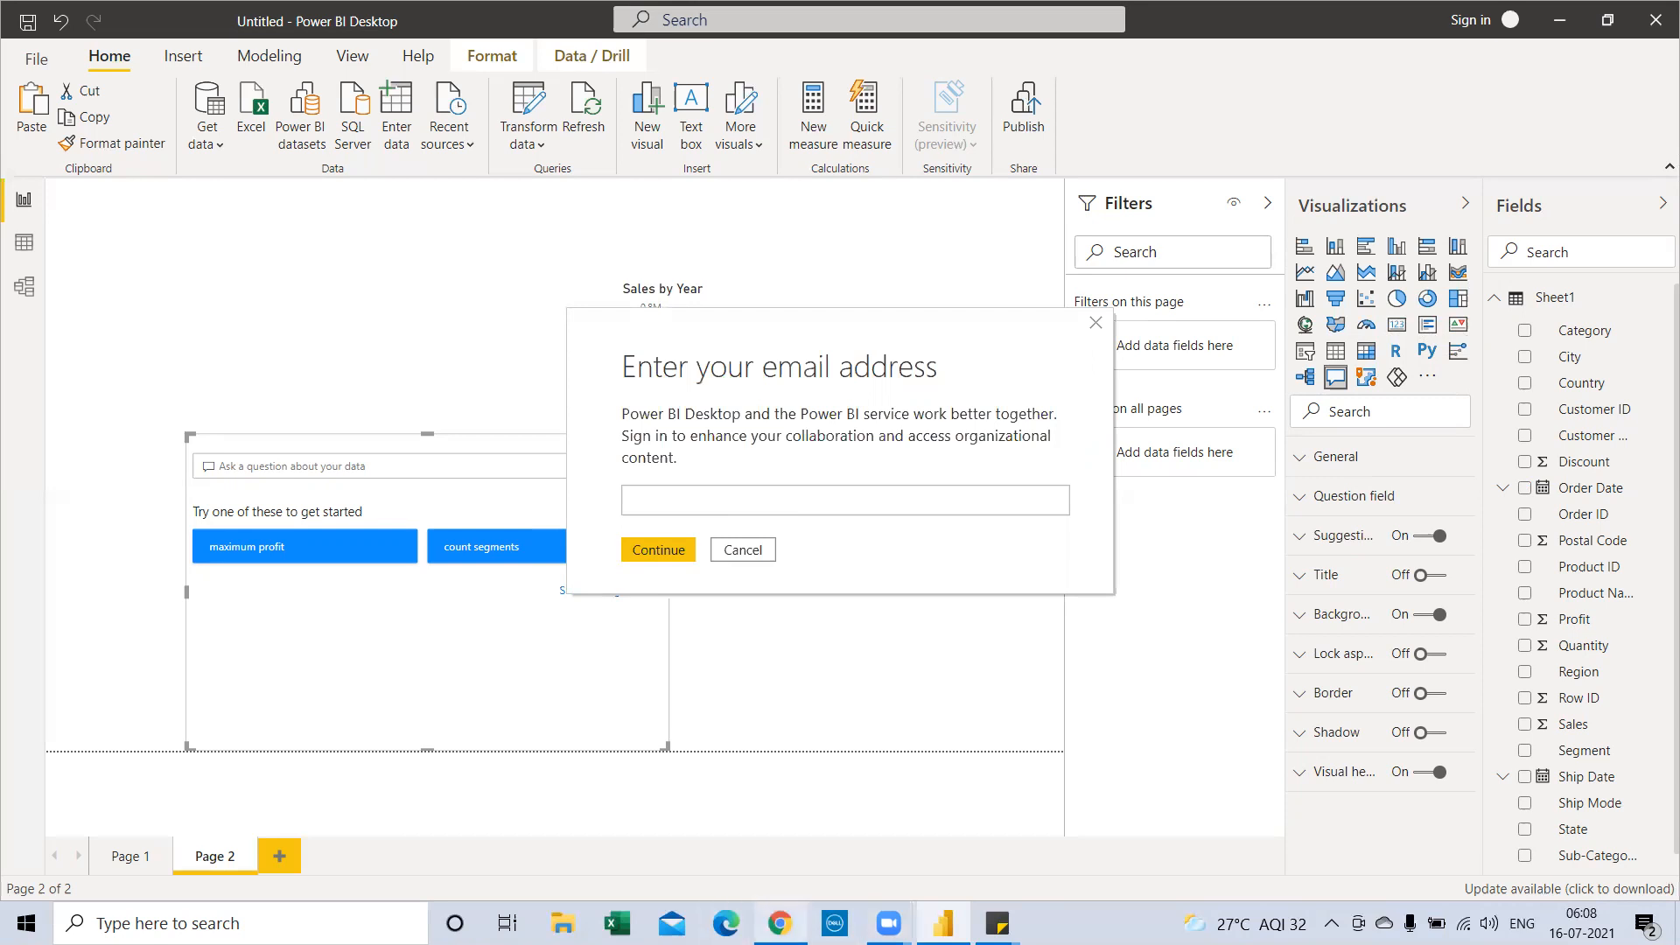
Look up the account e-mail in Chrome and begin entering it in the sign-in prompt
{"action": "left_click", "coordinate": [780, 922]}
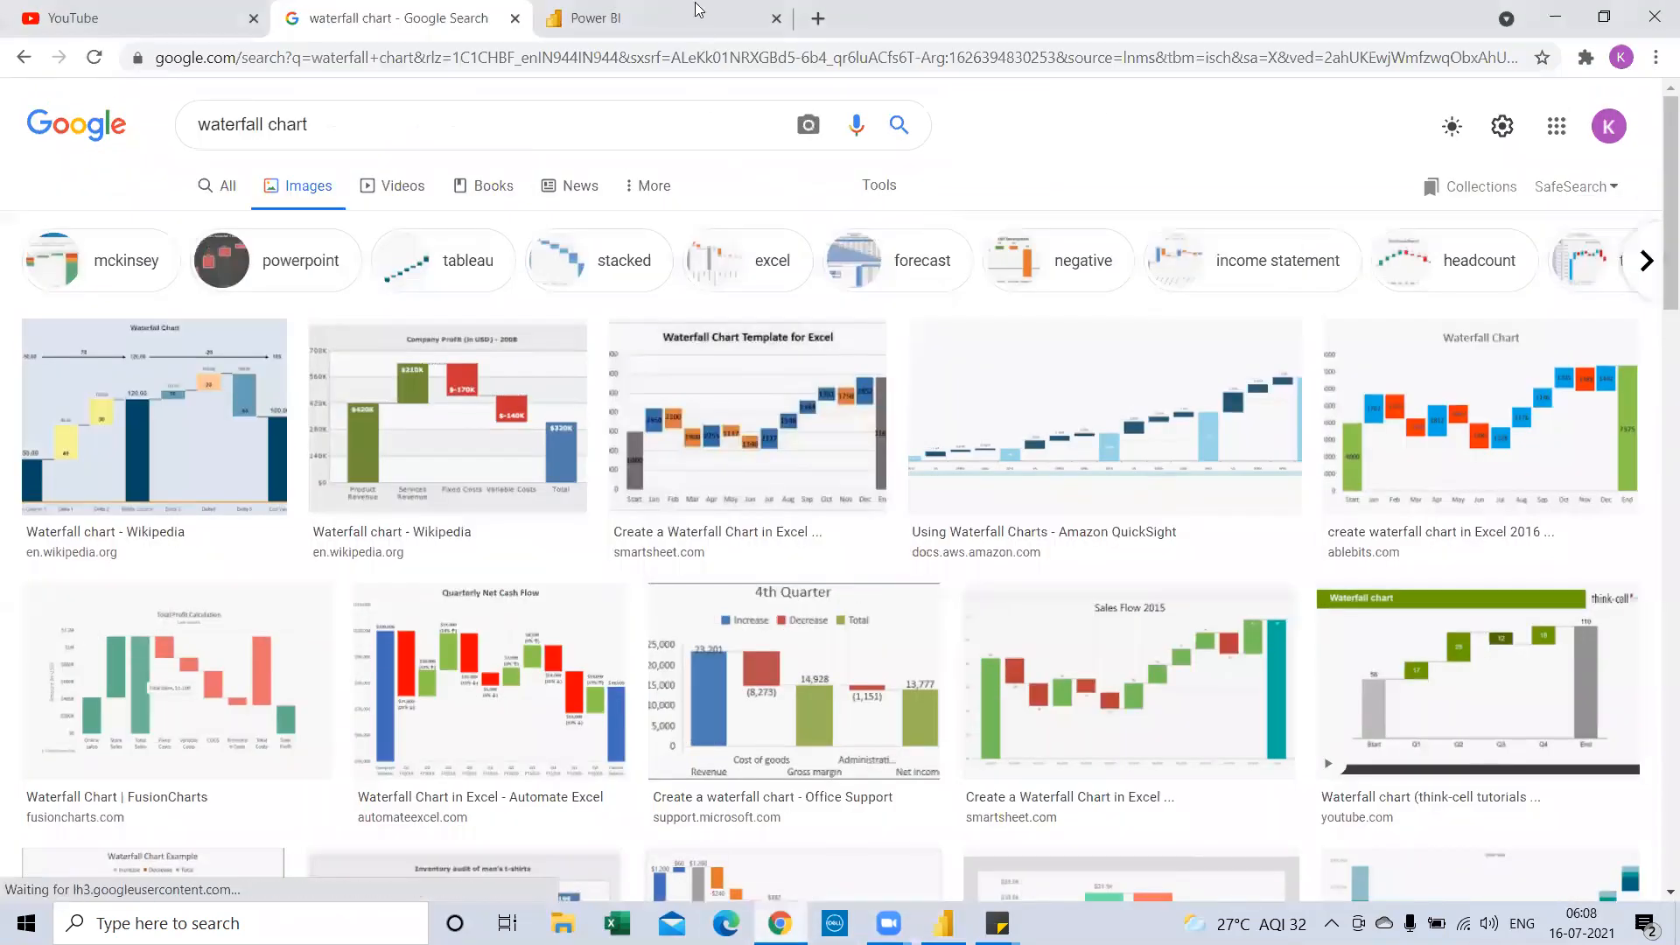
{"action": "left_click", "coordinate": [697, 10]}
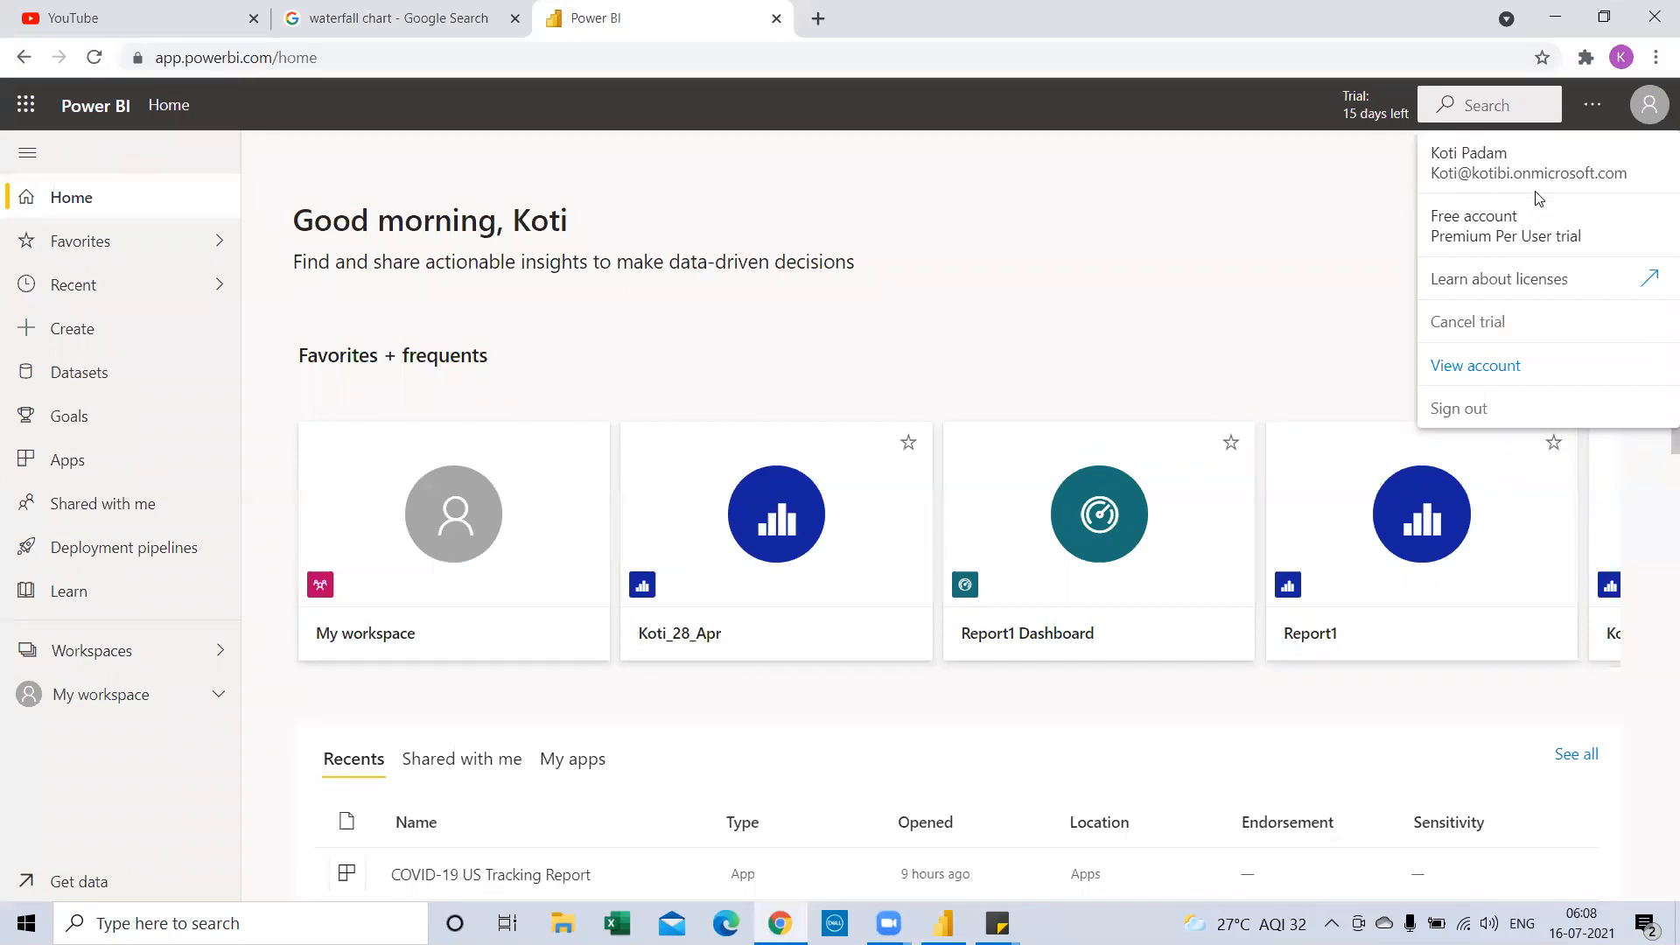
{"action": "key", "text": "alt+Tab"}
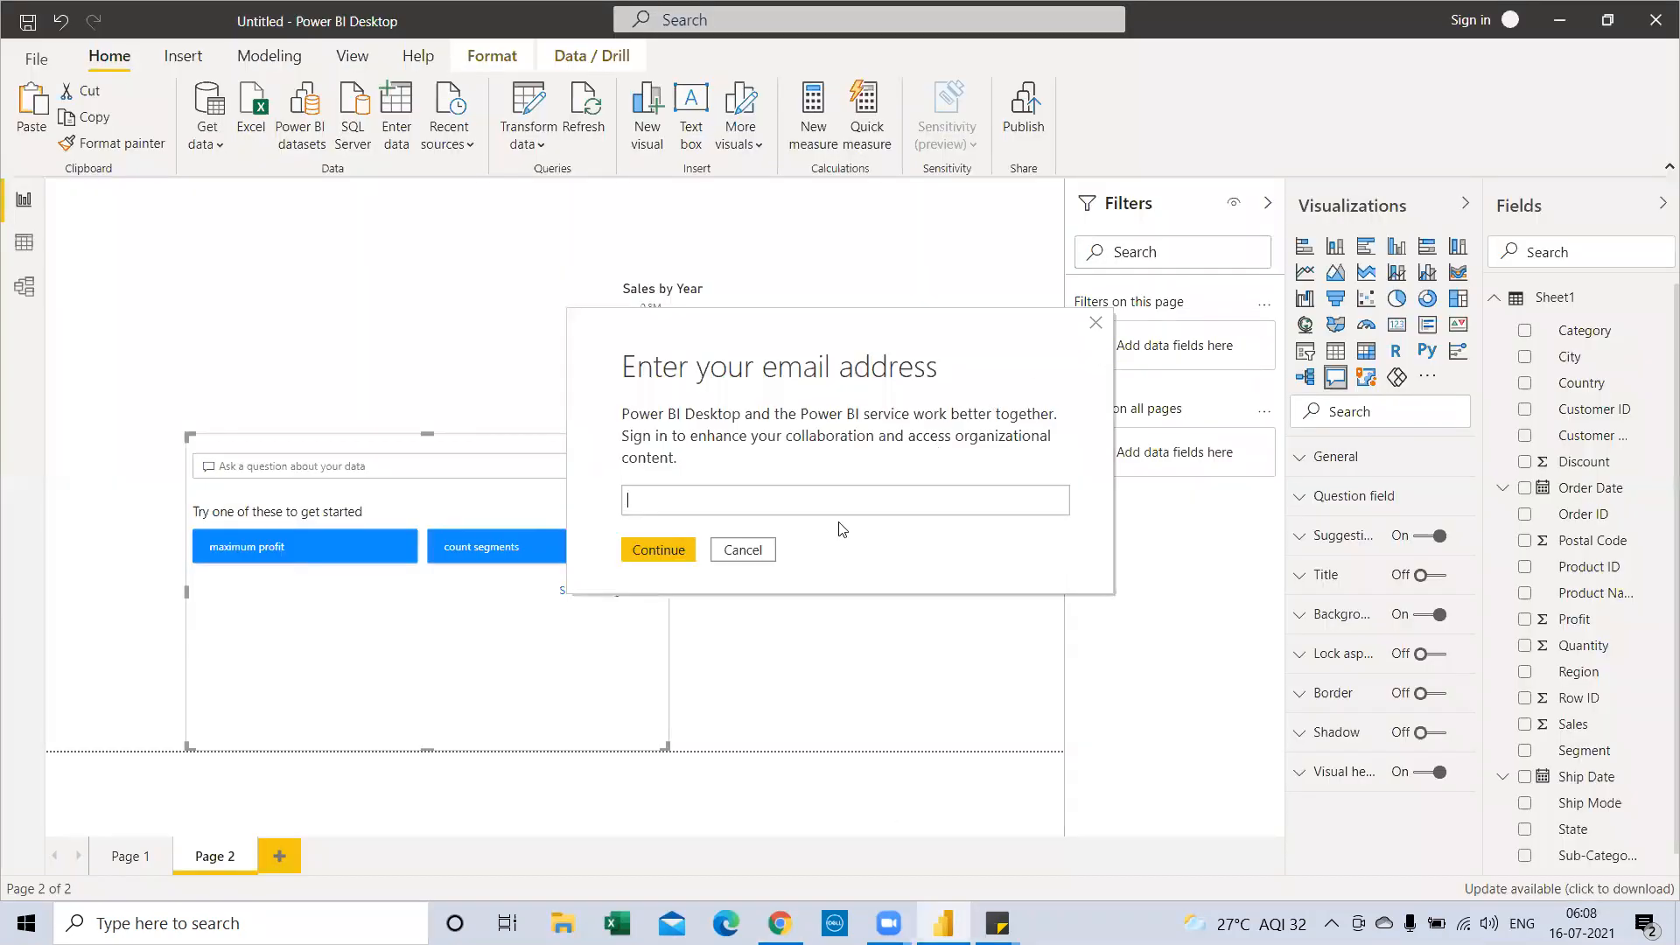
{"action": "key", "text": "alt+Tab"}
{"action": "key", "text": "alt+Tab"}
{"action": "key", "text": "alt+Tab"}
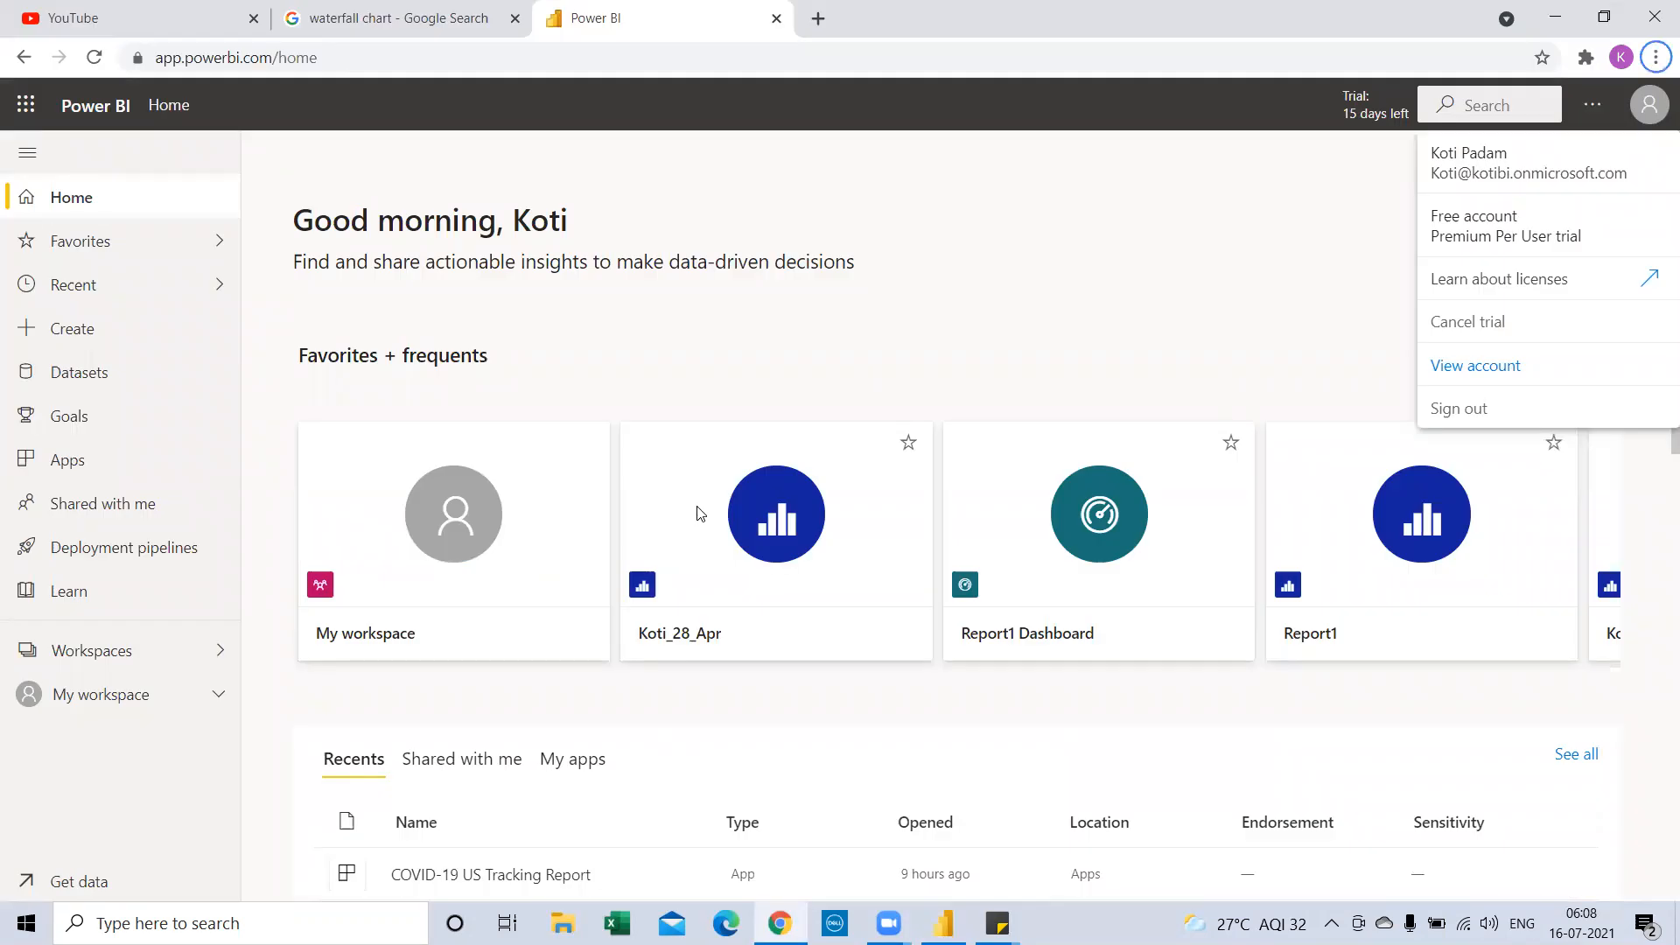
{"action": "key", "text": "alt+Tab"}
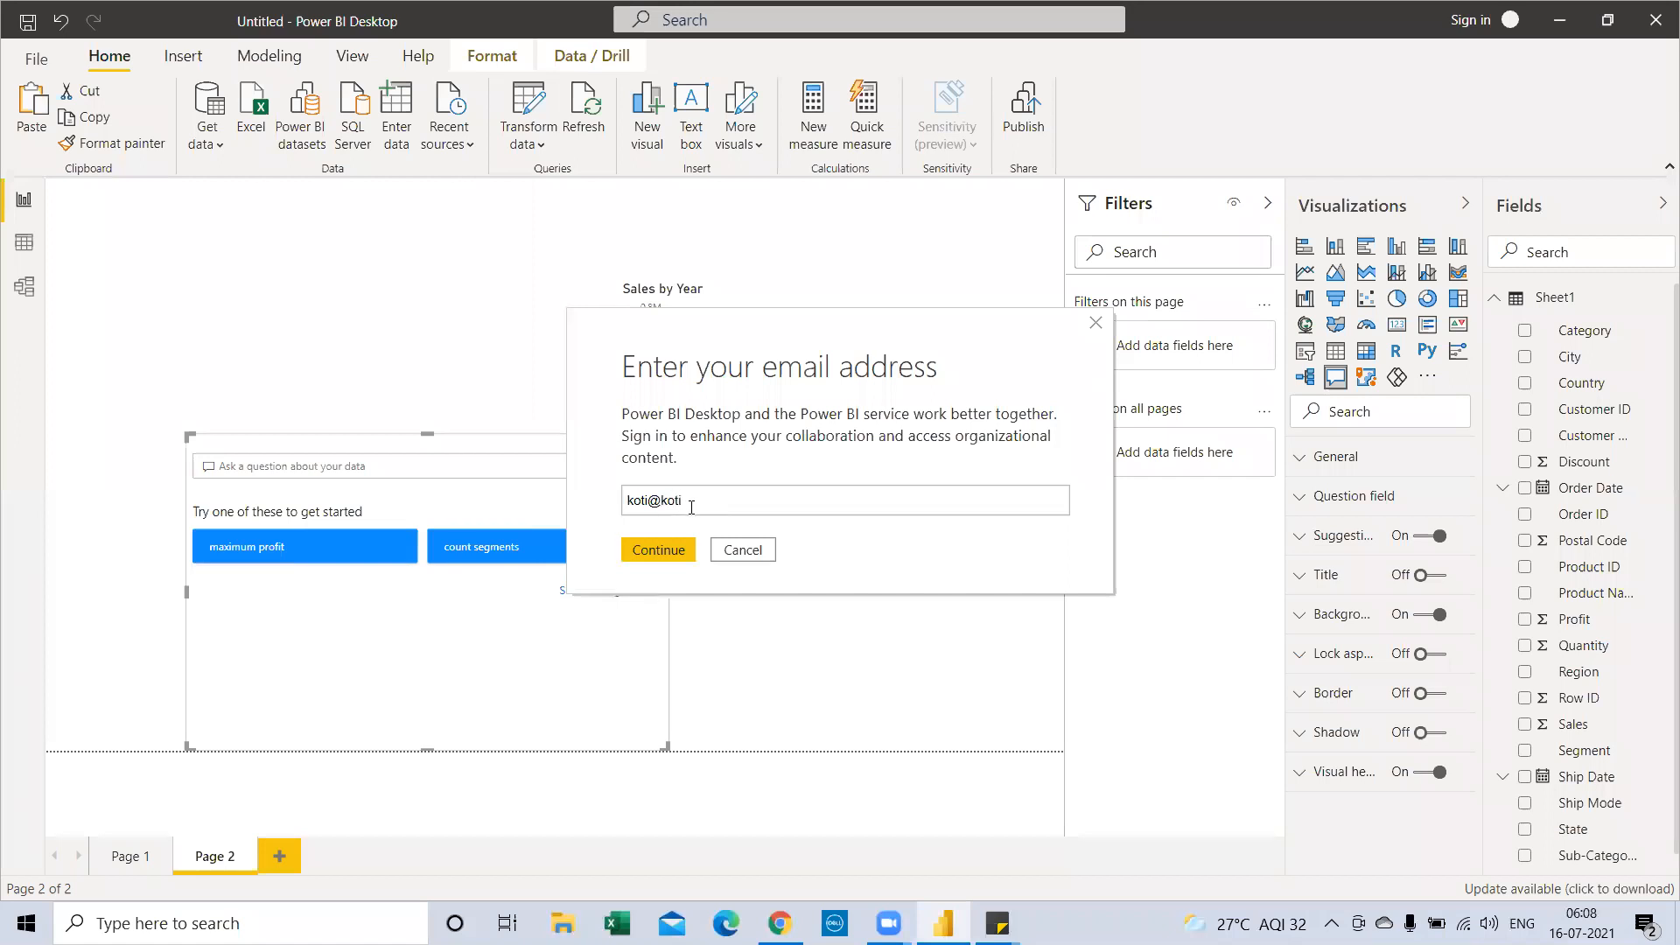
{"action": "key", "text": "alt+Tab"}
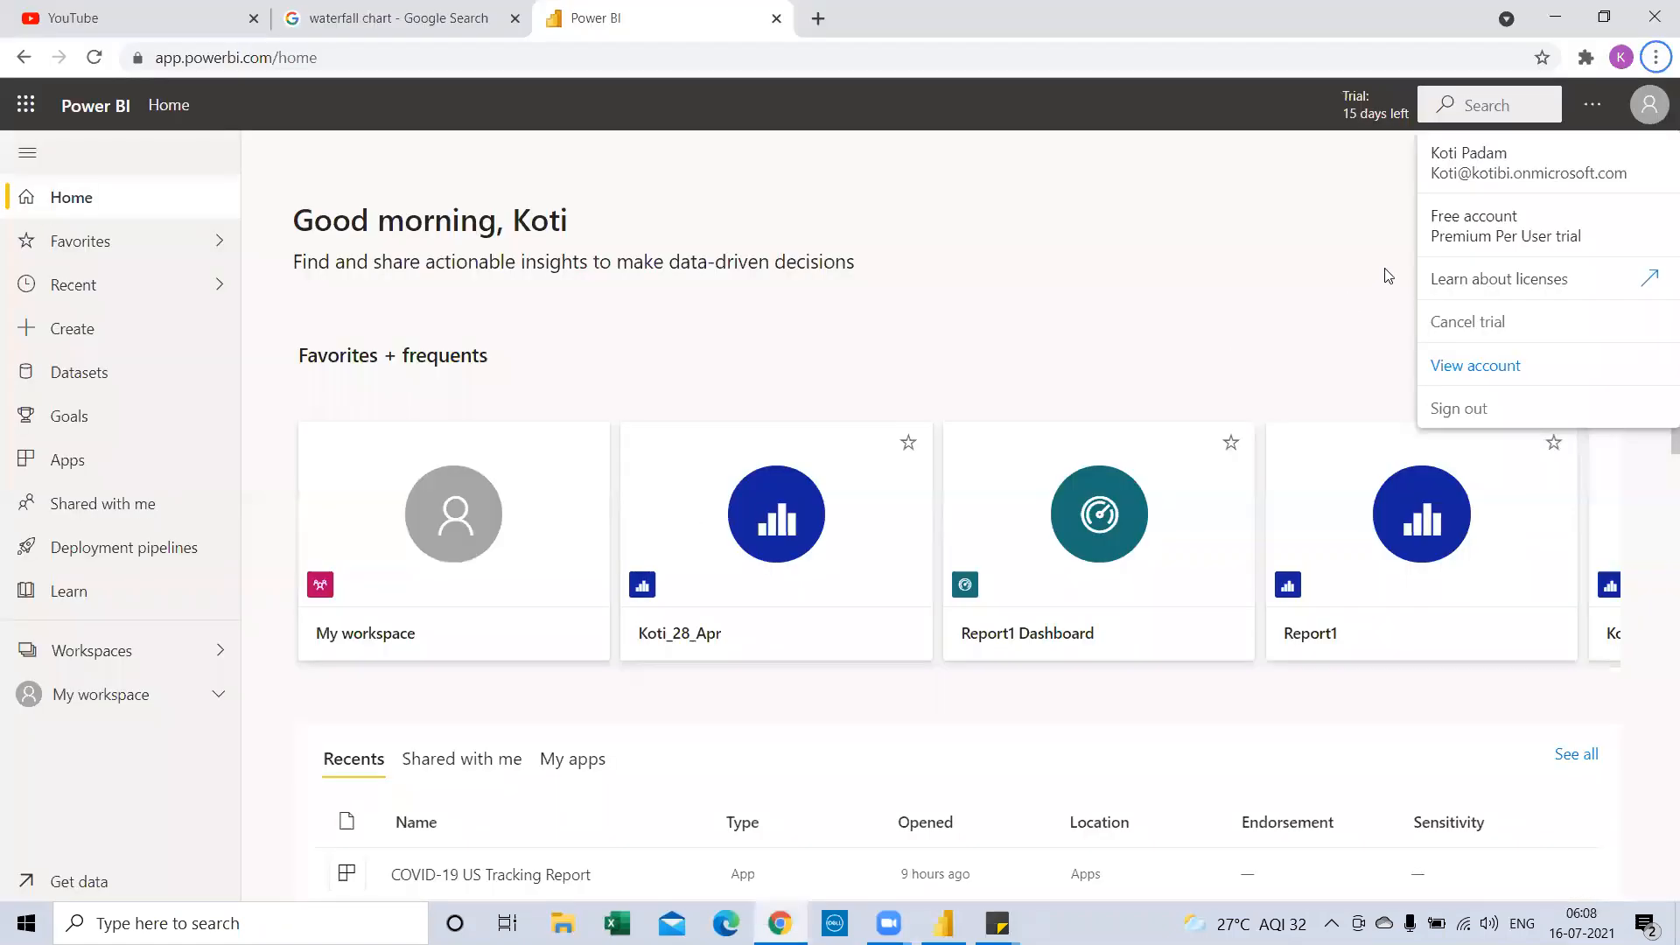
{"action": "key", "text": "alt+Tab"}
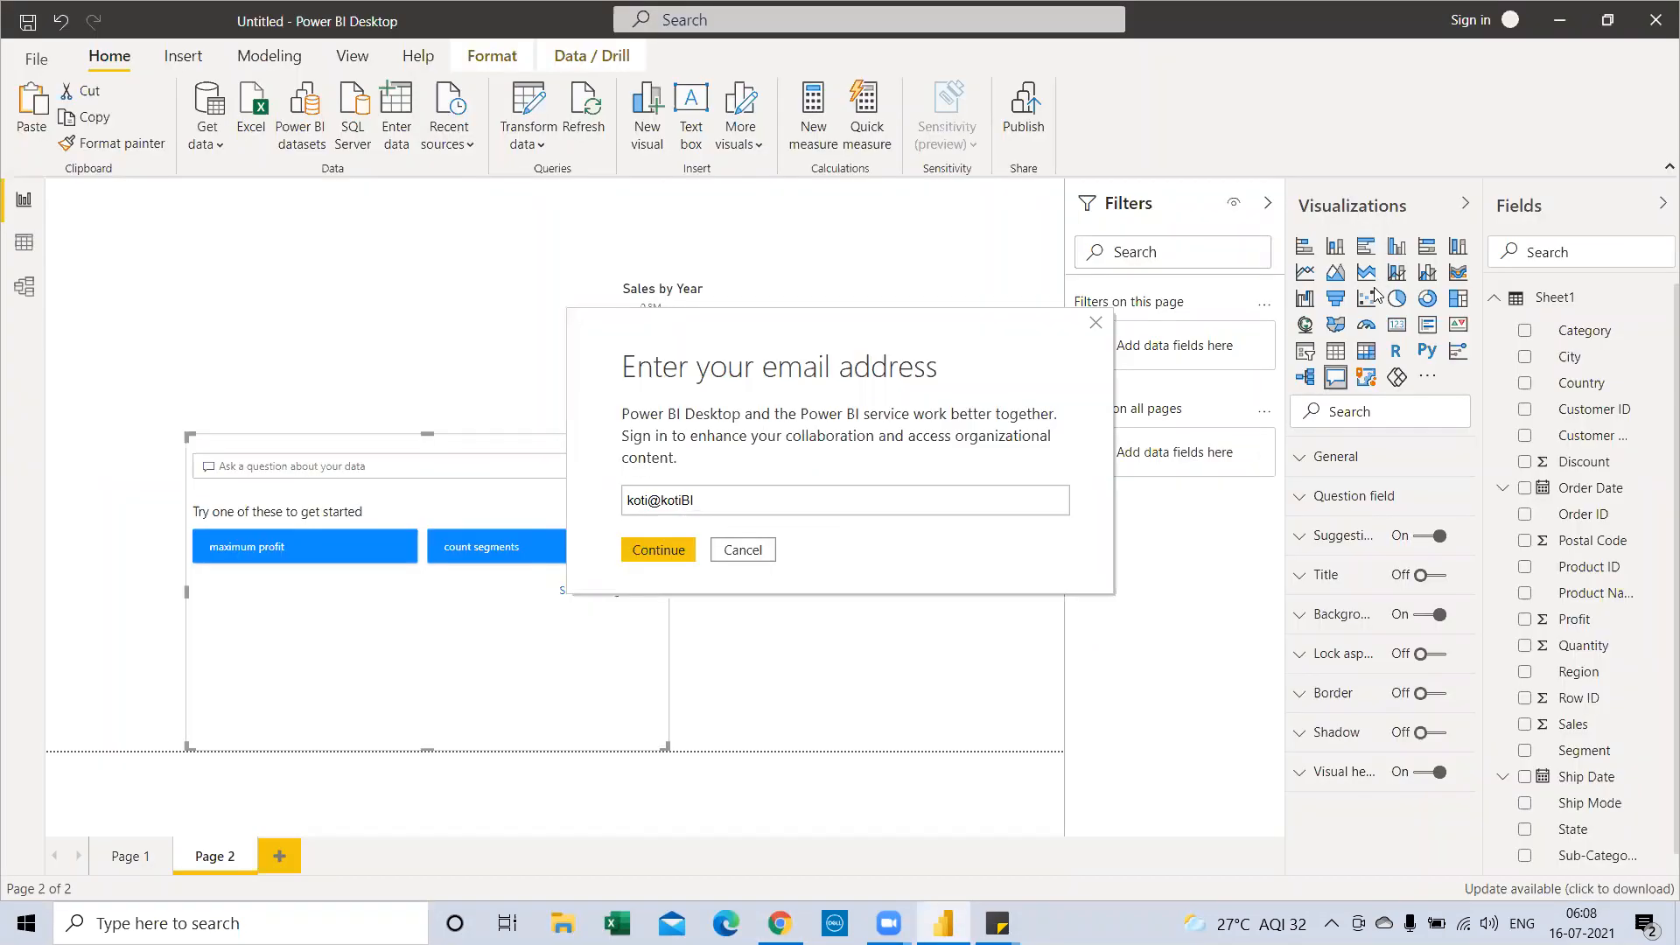
Correct and complete the account e-mail address, then submit it to continue signing in
{"action": "key", "text": "BackSpace"}
{"action": "key", "text": "BackSpace"}
{"action": "key", "text": "ctrl+a"}
{"action": "left_click", "coordinate": [666, 553]}
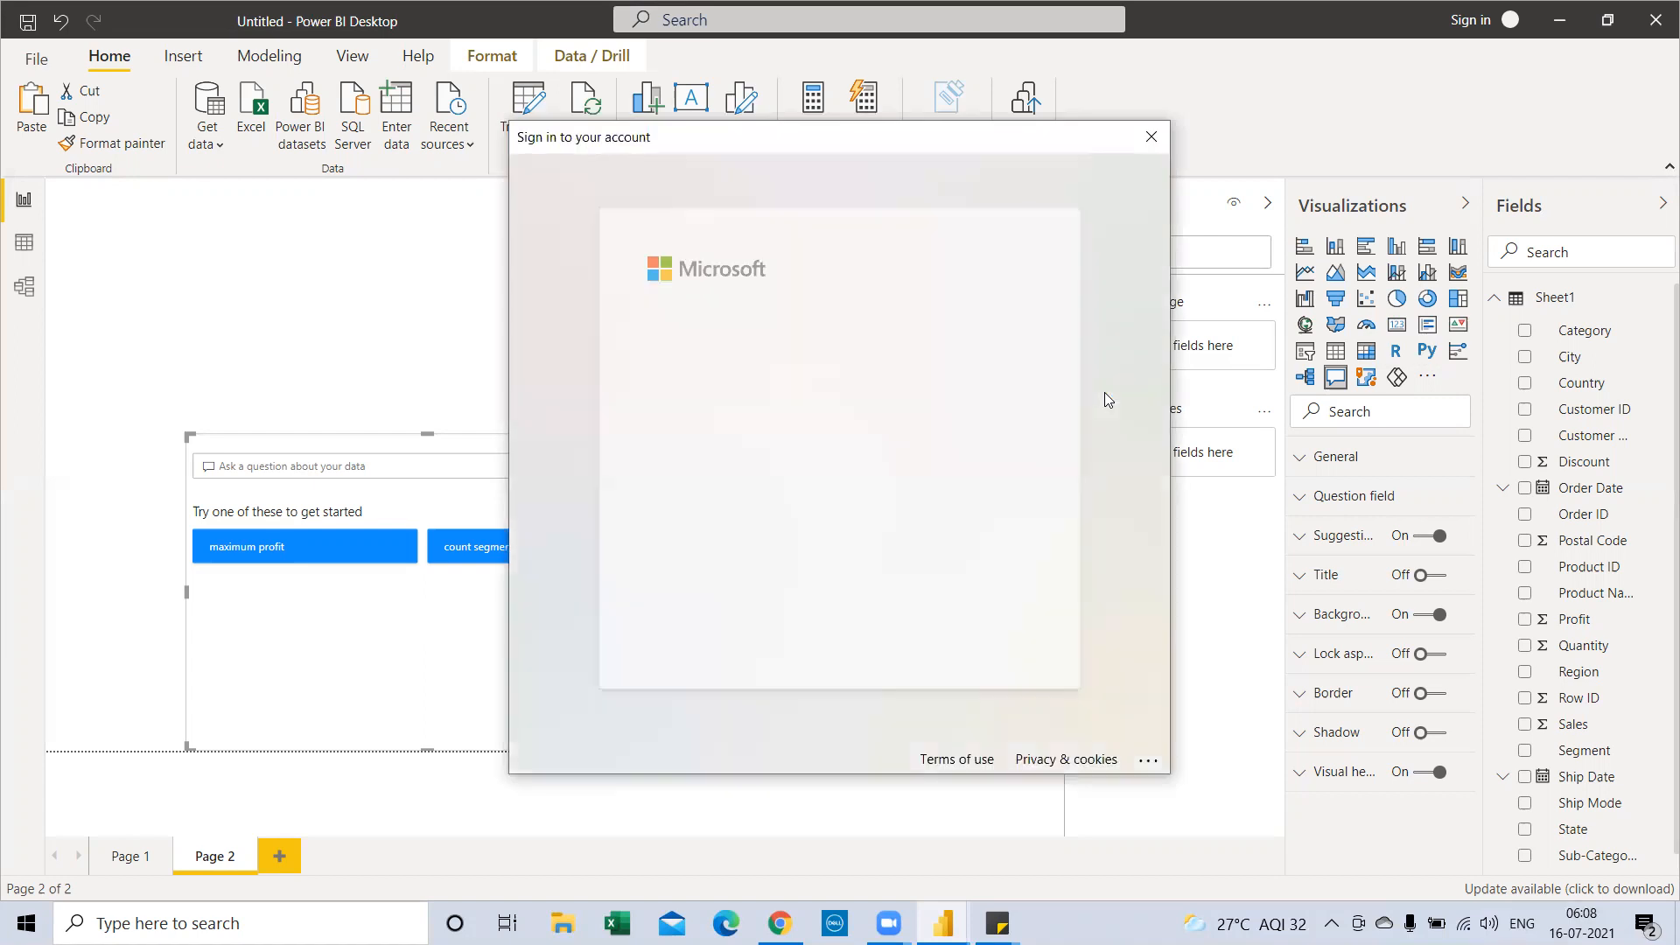
Sign in to Power BI with the work account and its password
{"action": "left_click", "coordinate": [866, 441]}
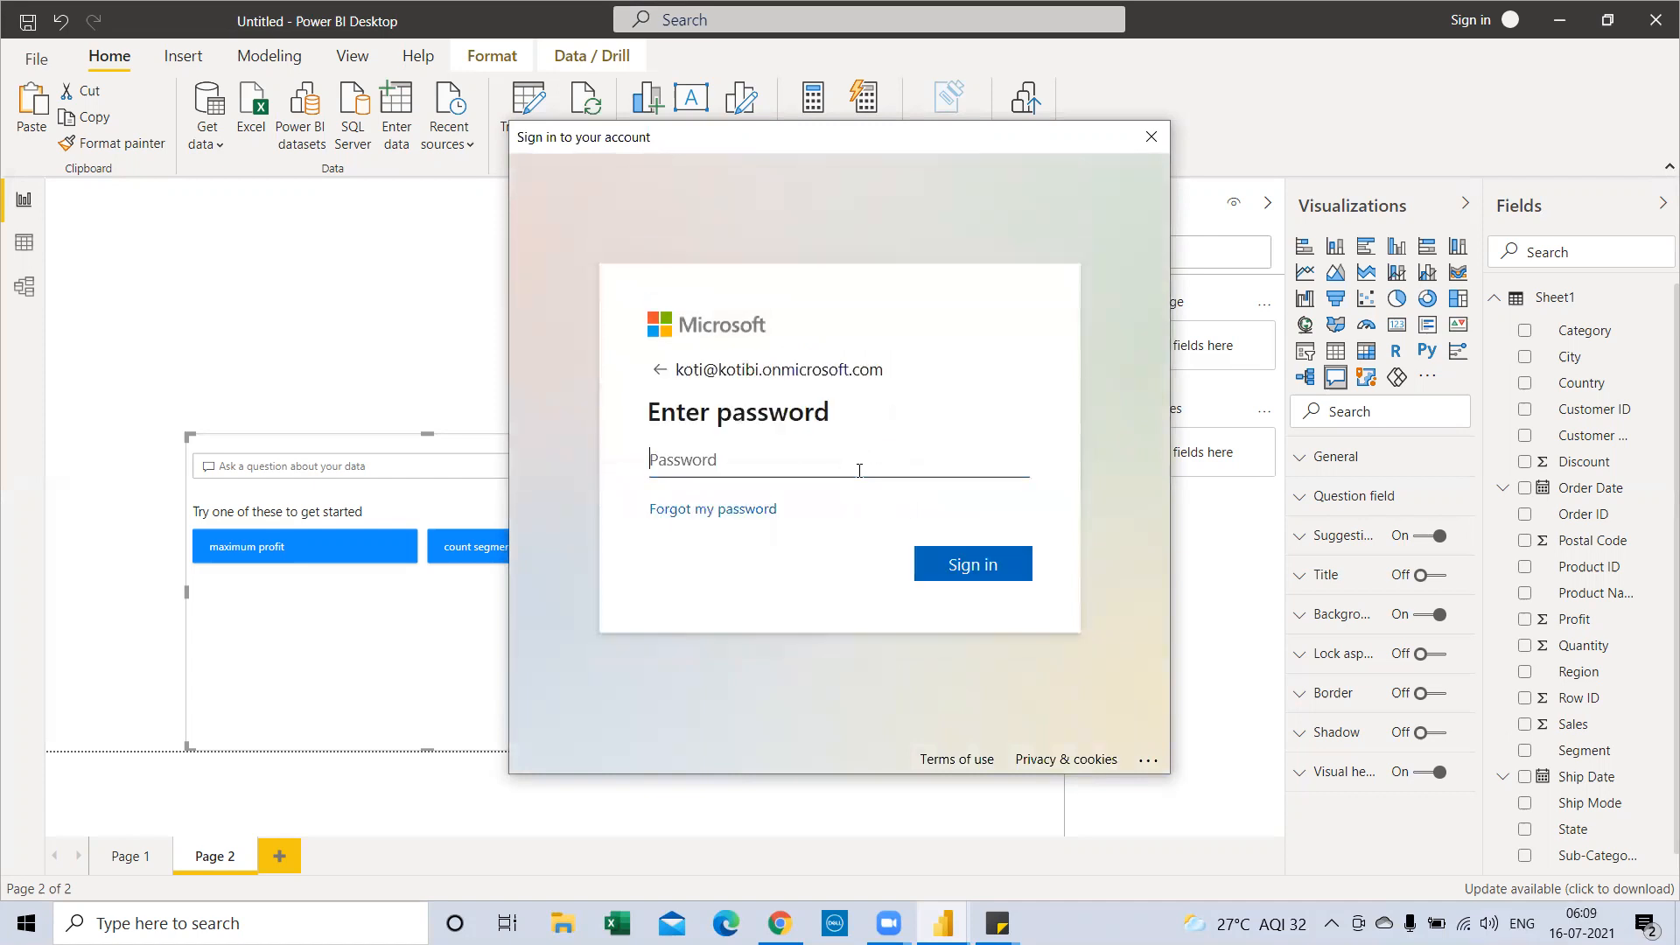
{"action": "type", "text": "************"}
{"action": "left_click", "coordinate": [980, 567]}
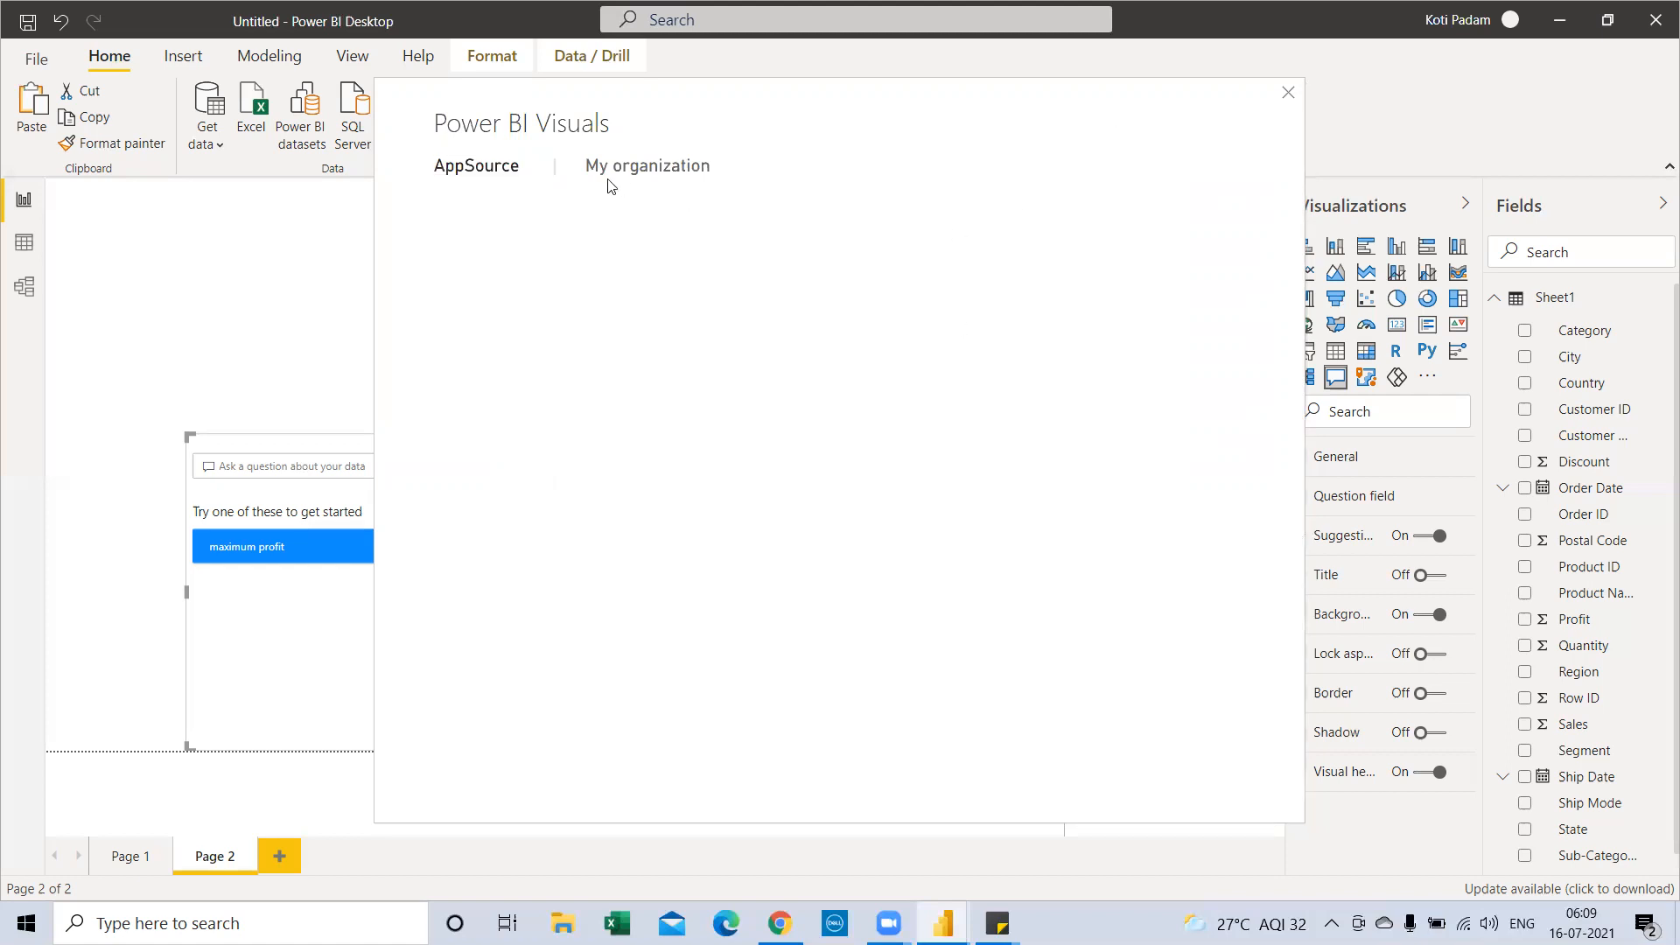
Browse the My organization and AppSource visuals, then close the marketplace
{"action": "left_click", "coordinate": [665, 180]}
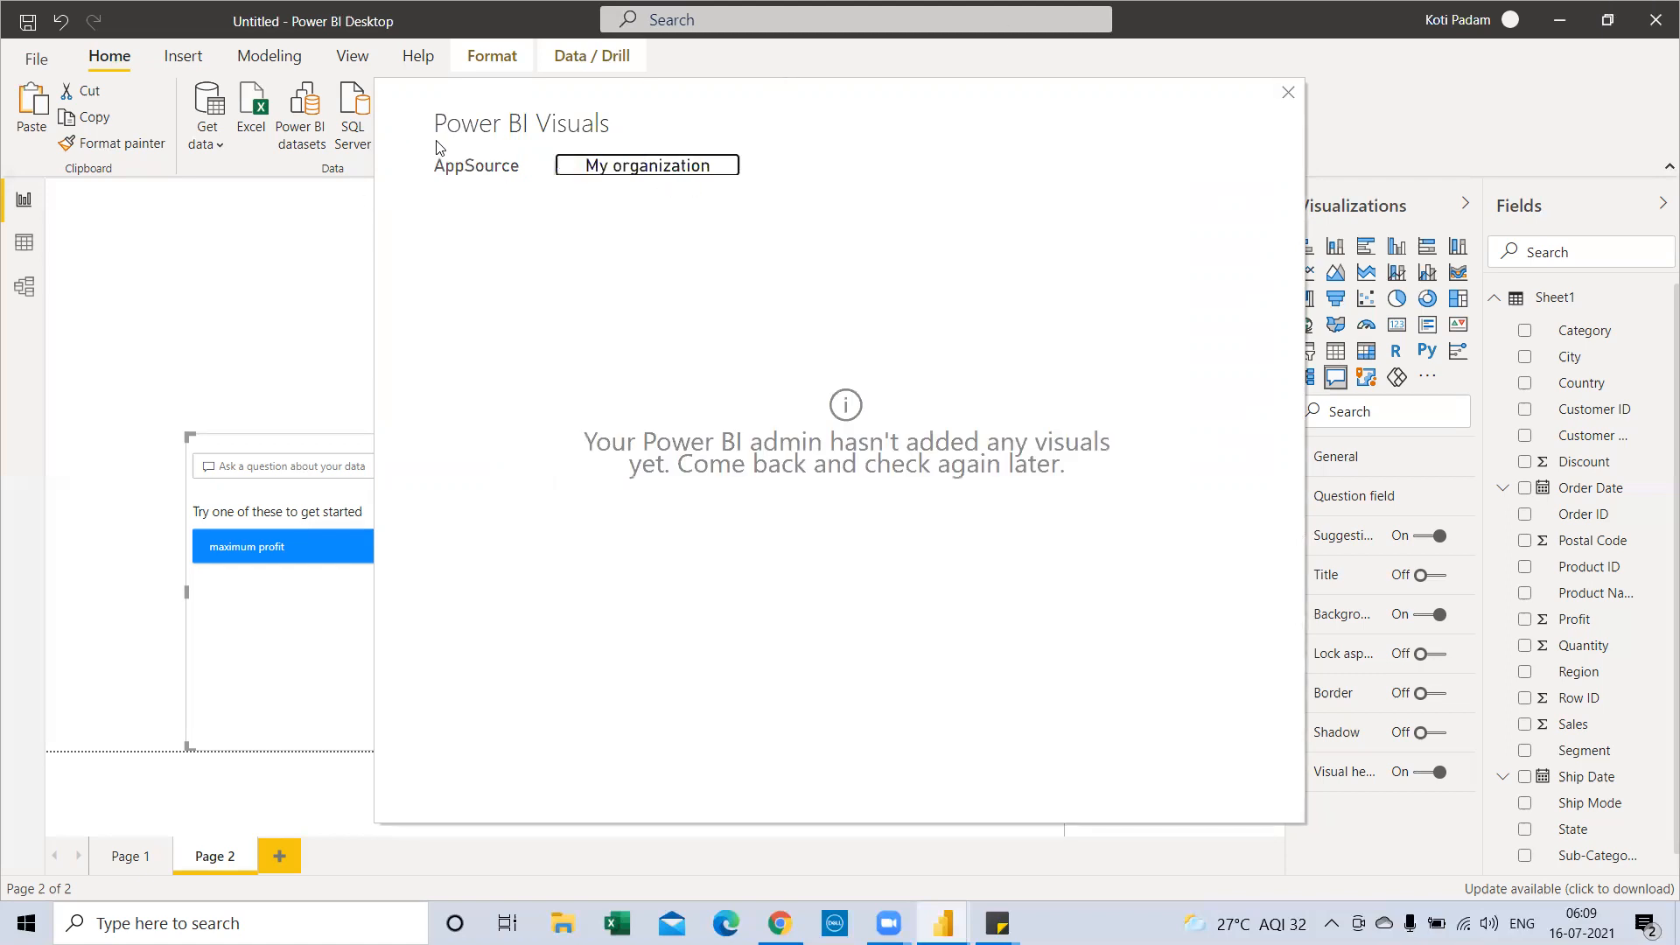
{"action": "left_click", "coordinate": [452, 169]}
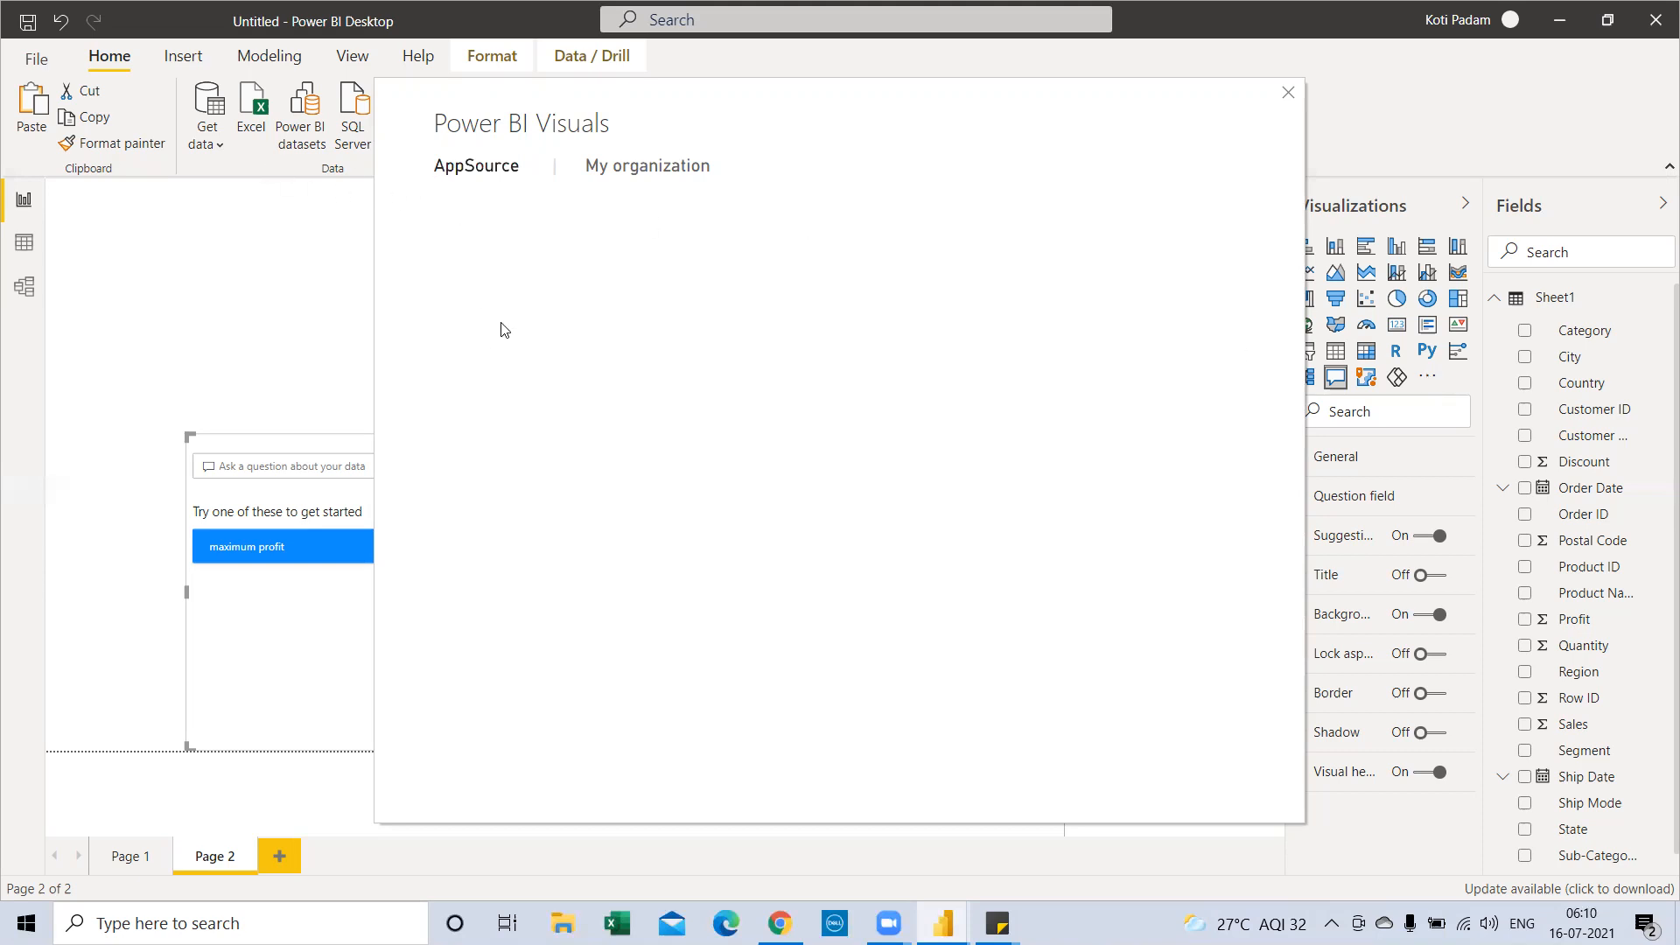
{"action": "left_click", "coordinate": [1288, 92]}
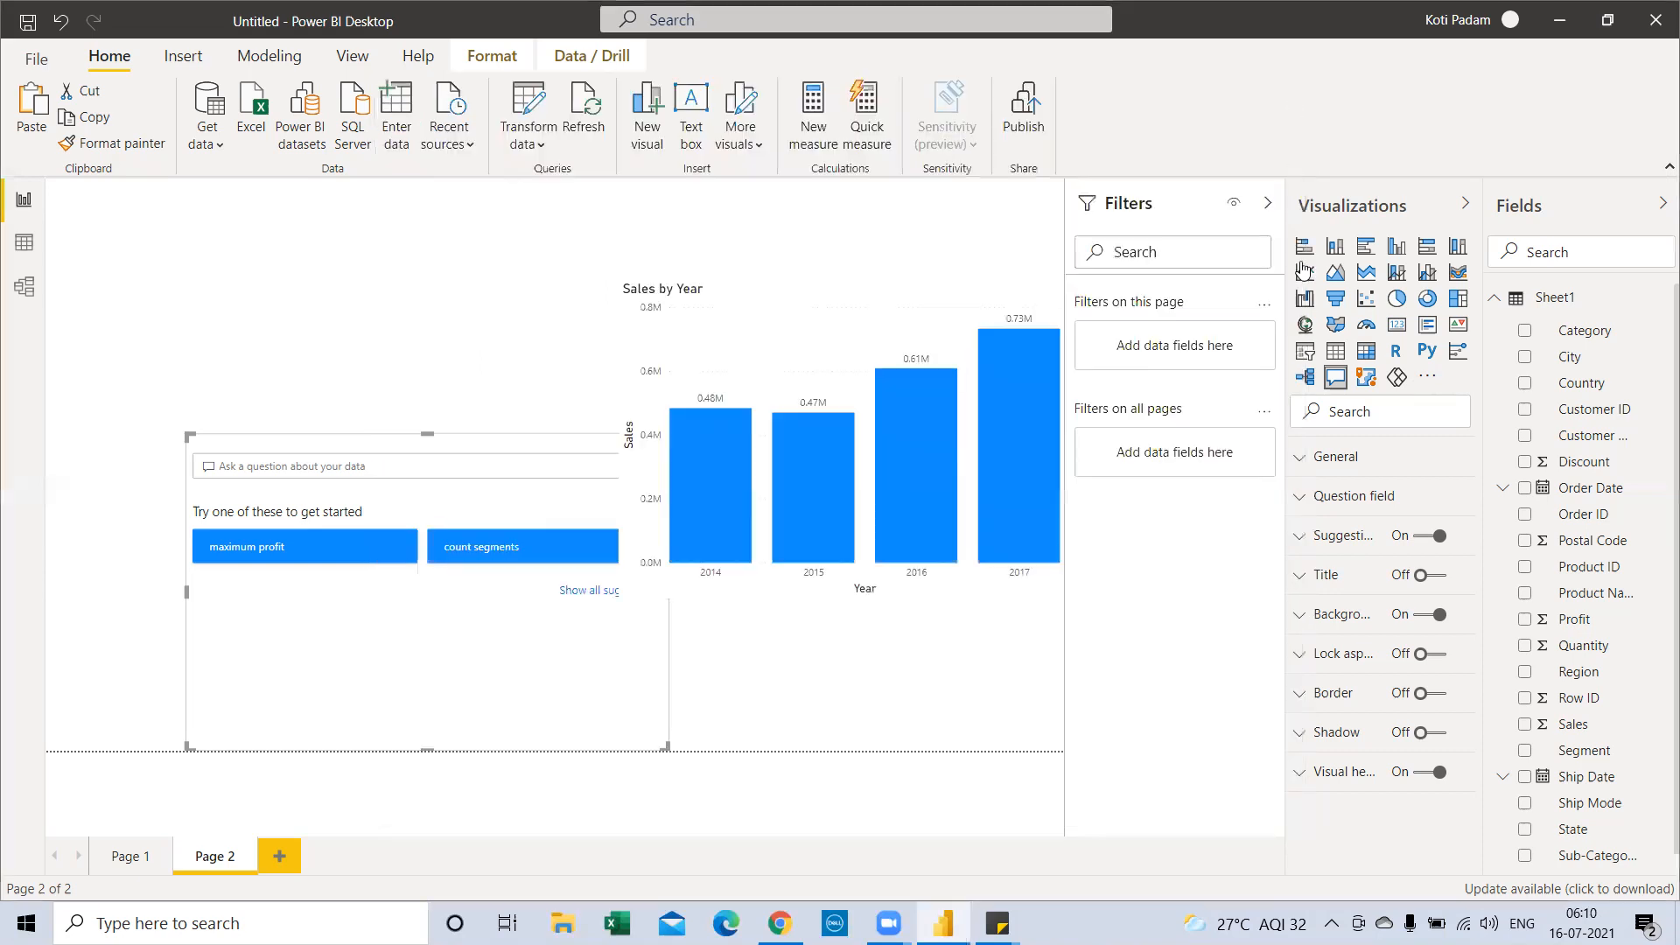
Reopen and close the visuals marketplace, then add a blank Page 3
{"action": "left_click", "coordinate": [1427, 378]}
{"action": "left_click", "coordinate": [1422, 385]}
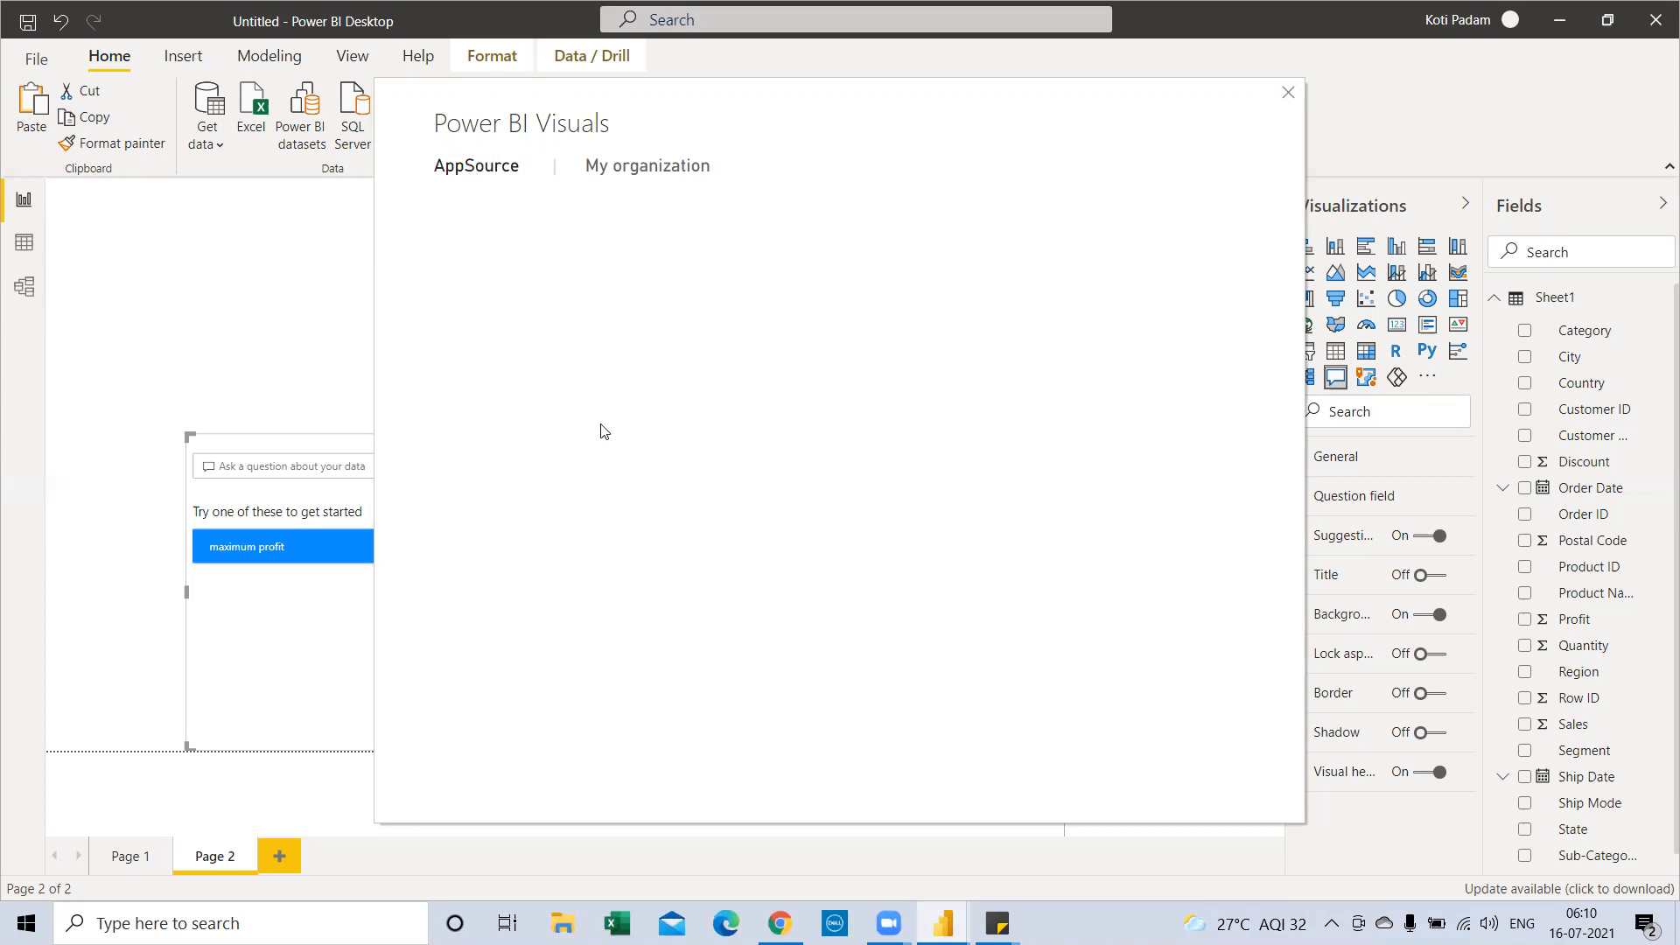
{"action": "left_click", "coordinate": [1288, 93]}
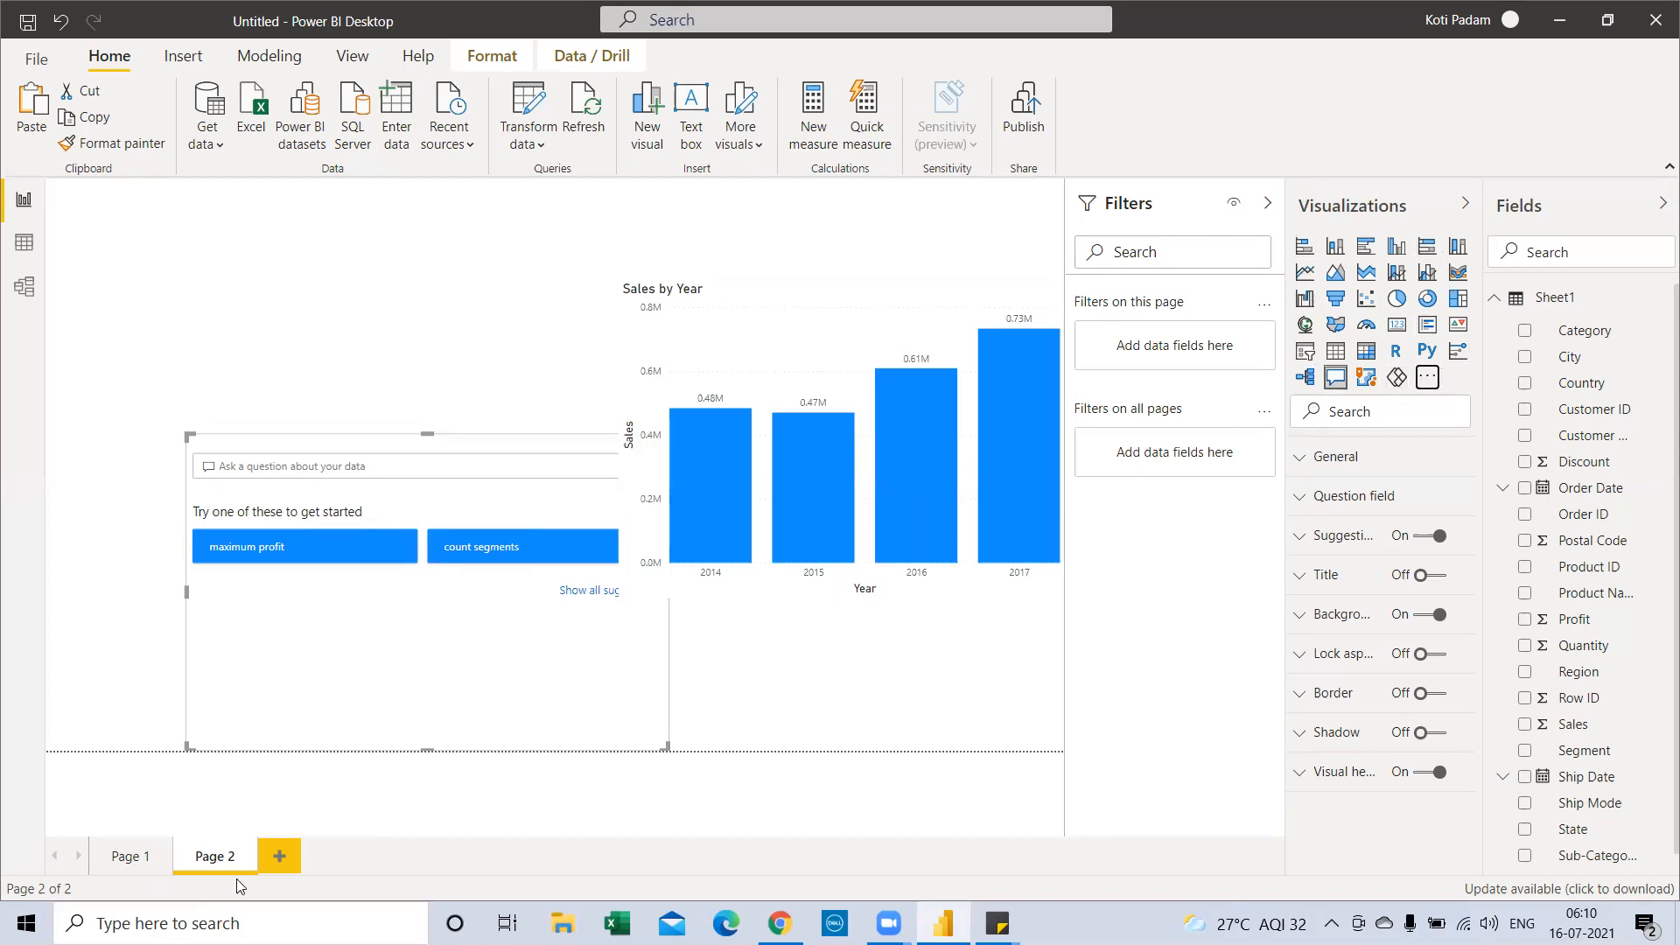
{"action": "left_click", "coordinate": [279, 862]}
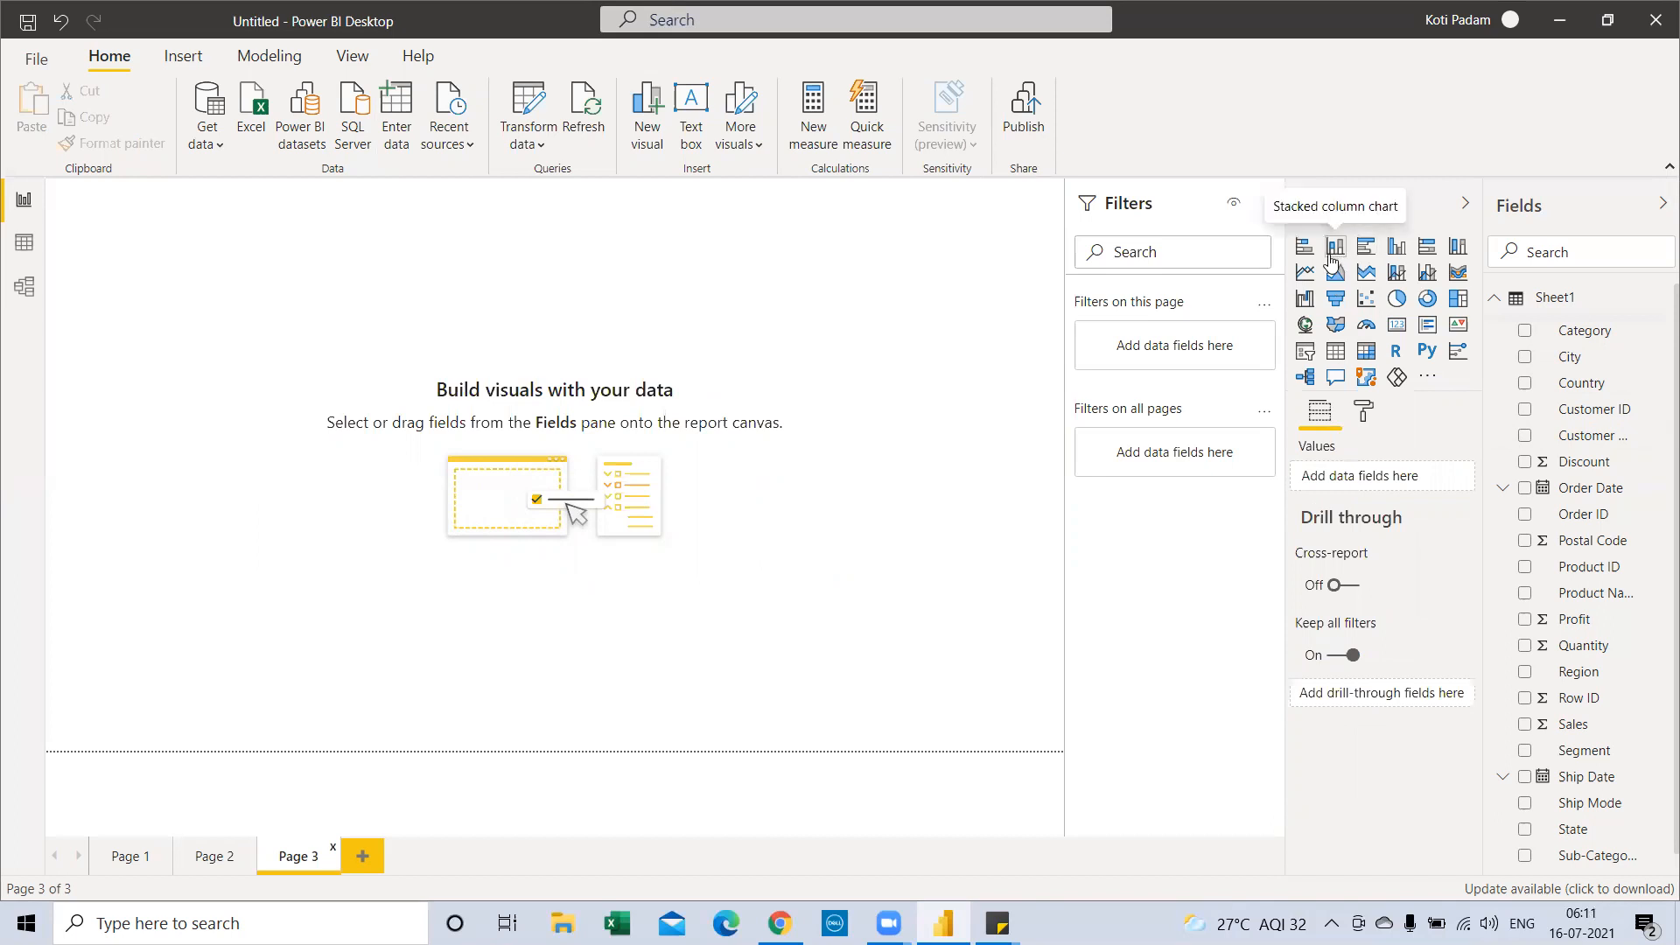
Build a stacked column chart of Sales by Sub-Category, enlarged and repositioned on Page 3
{"action": "left_click", "coordinate": [1332, 248]}
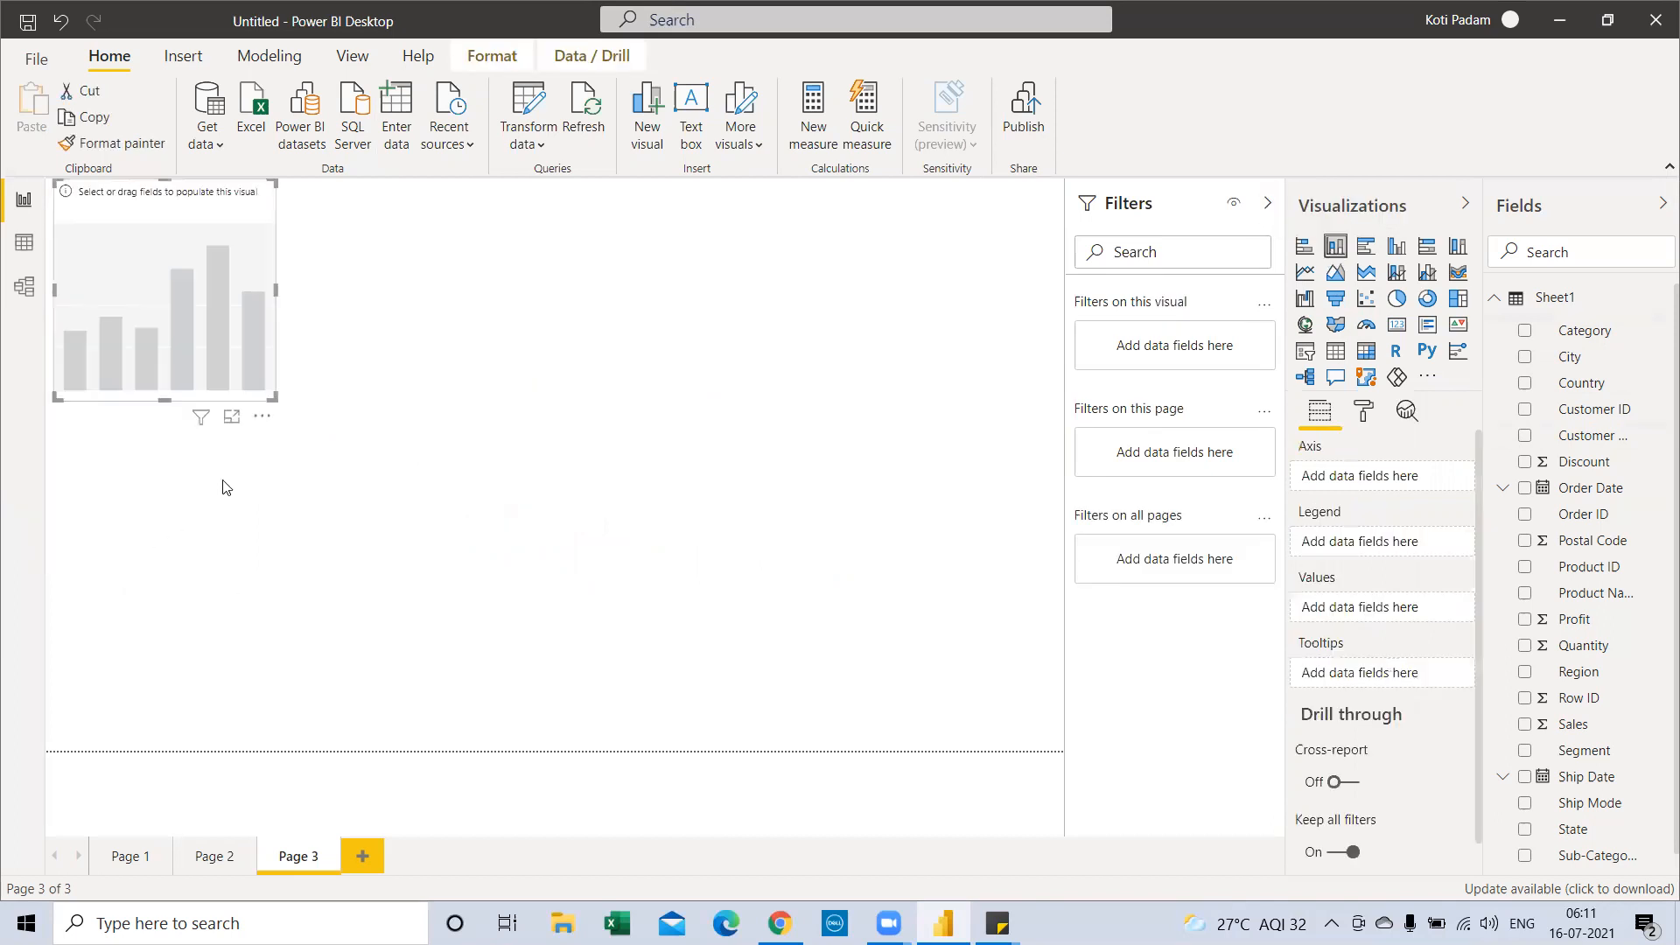
{"action": "left_click_drag", "start_coordinate": [274, 399], "coordinate": [452, 470]}
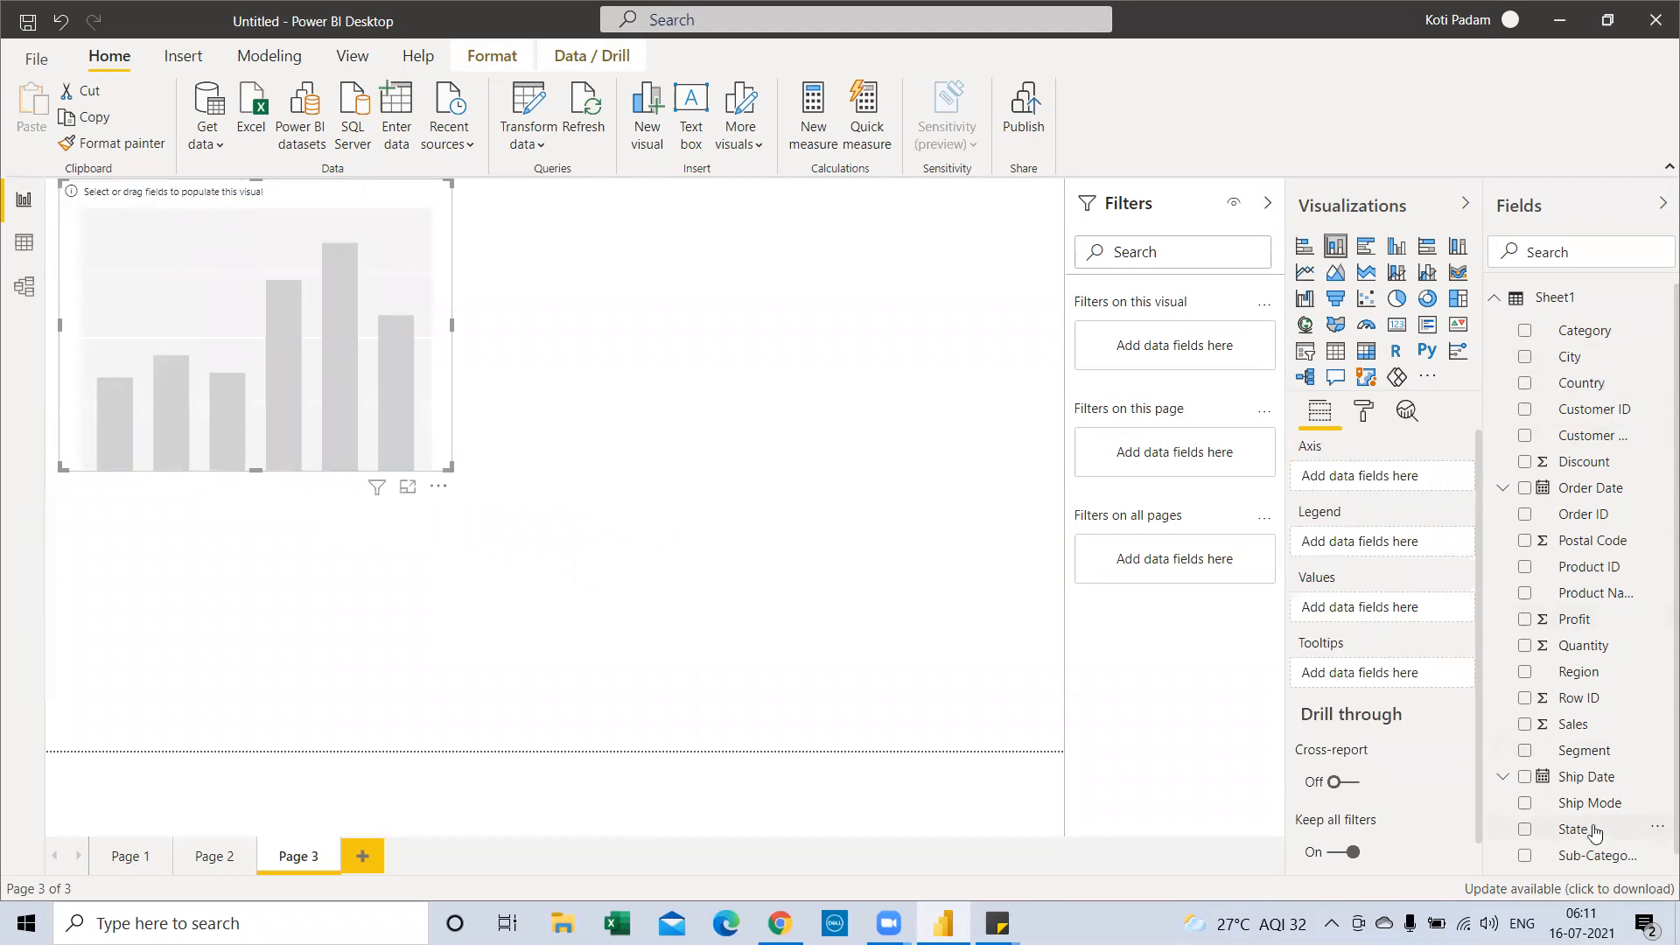
{"action": "left_click_drag", "start_coordinate": [1598, 867], "coordinate": [298, 346]}
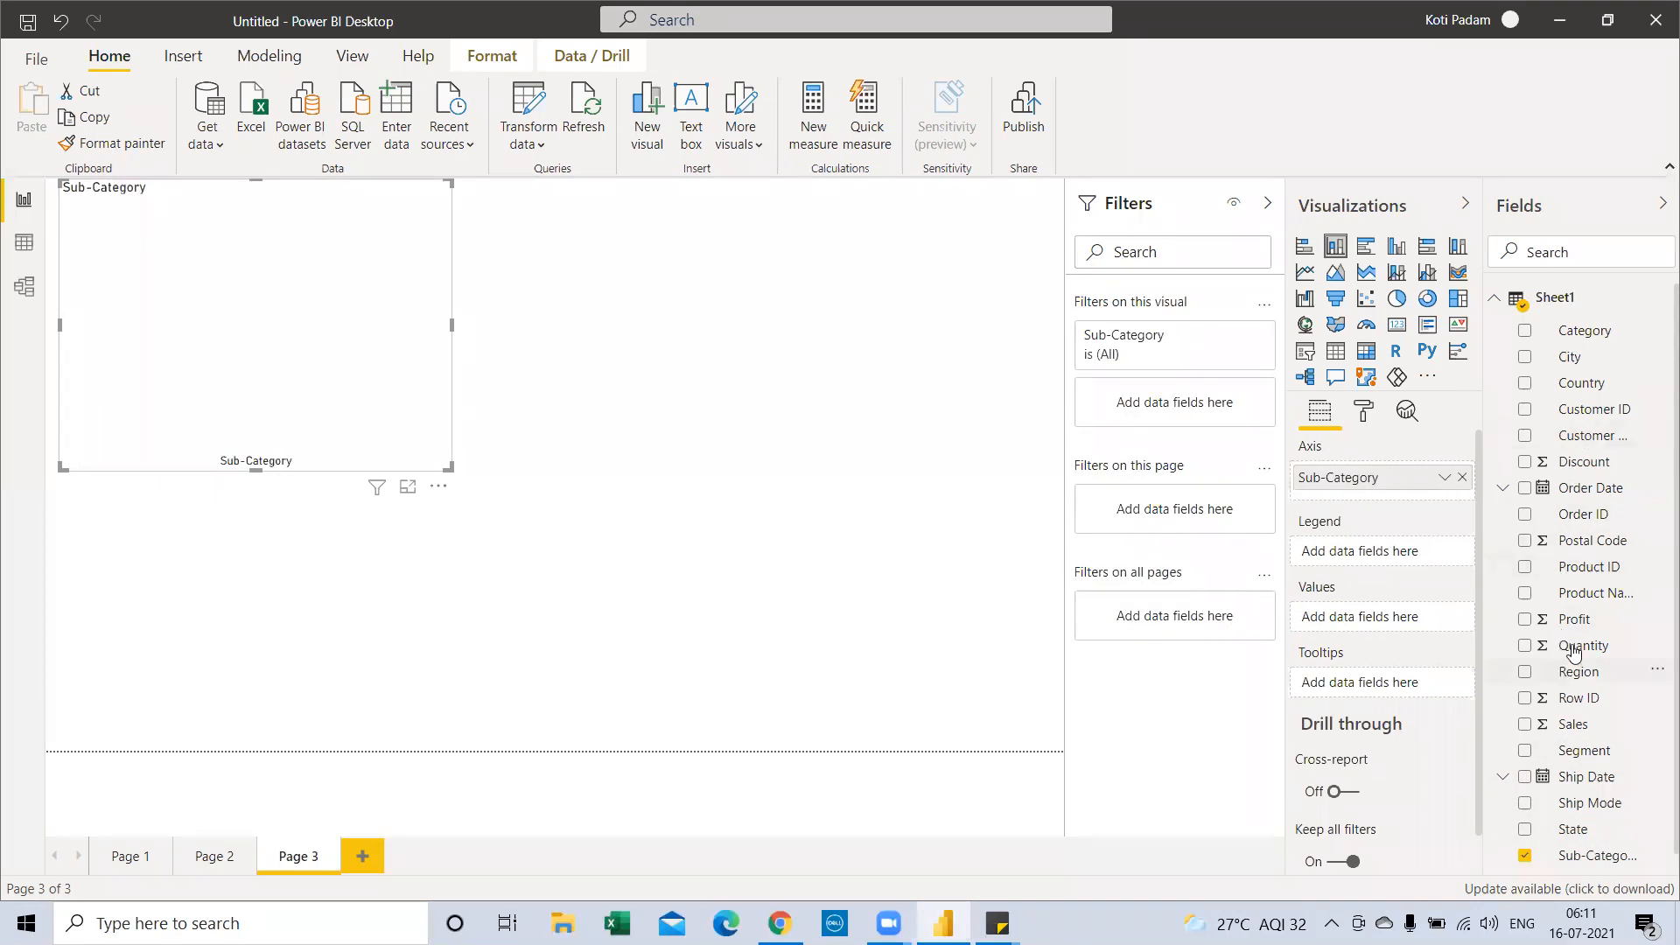
{"action": "left_click_drag", "start_coordinate": [1561, 722], "coordinate": [271, 330]}
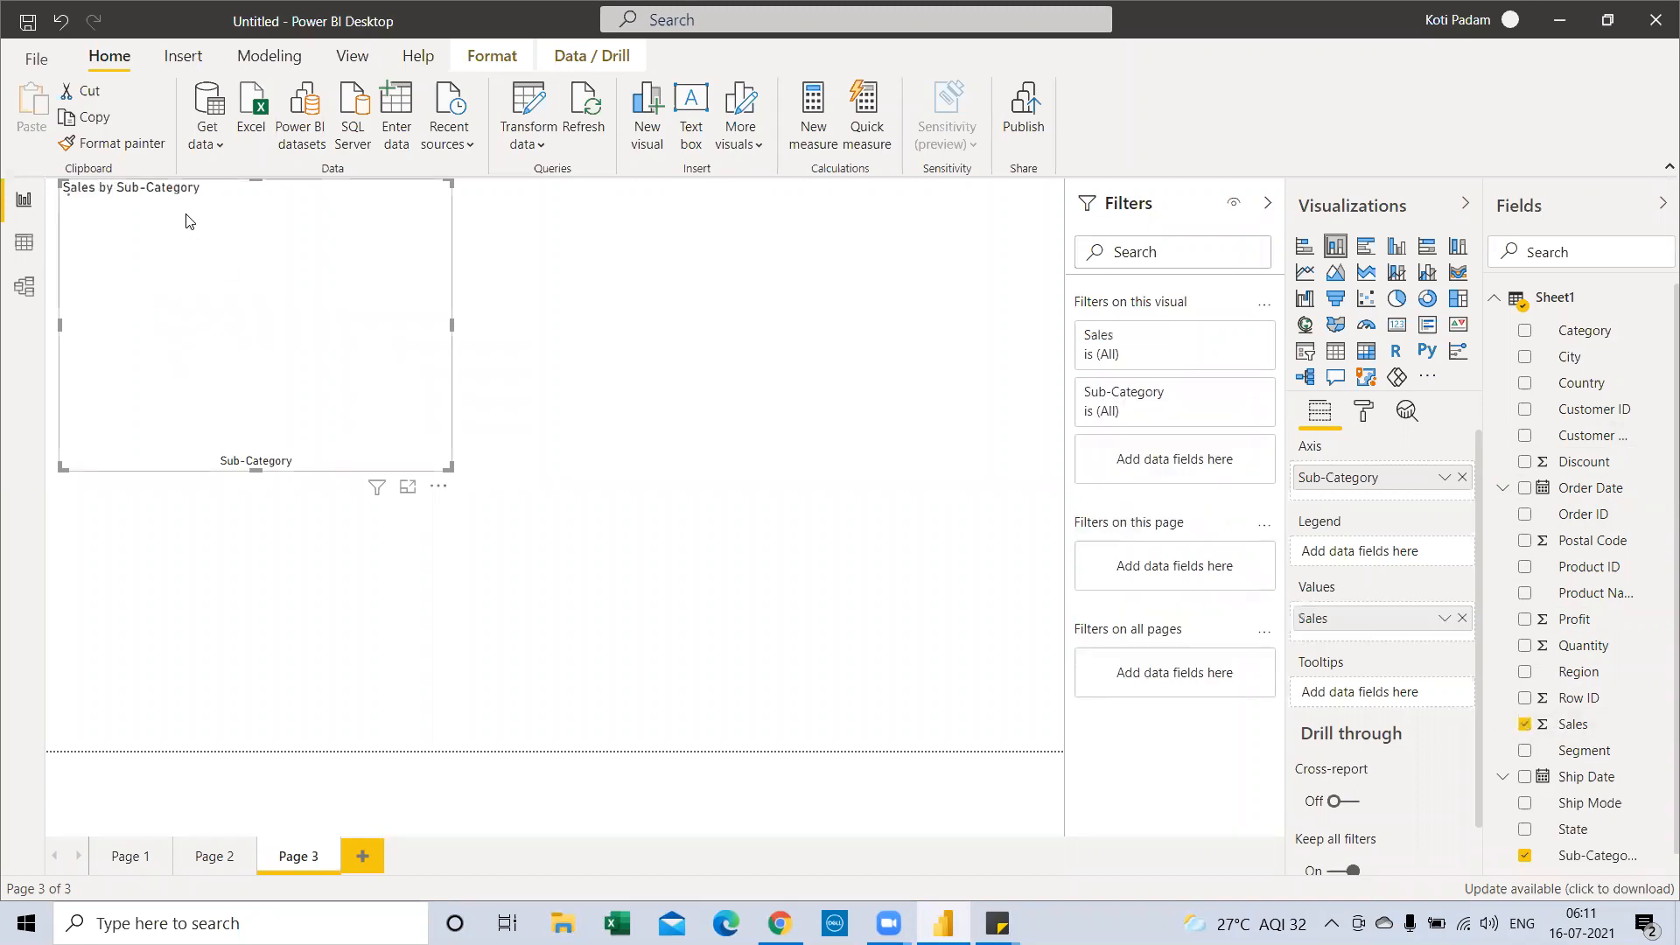
{"action": "left_click_drag", "start_coordinate": [259, 225], "coordinate": [335, 312]}
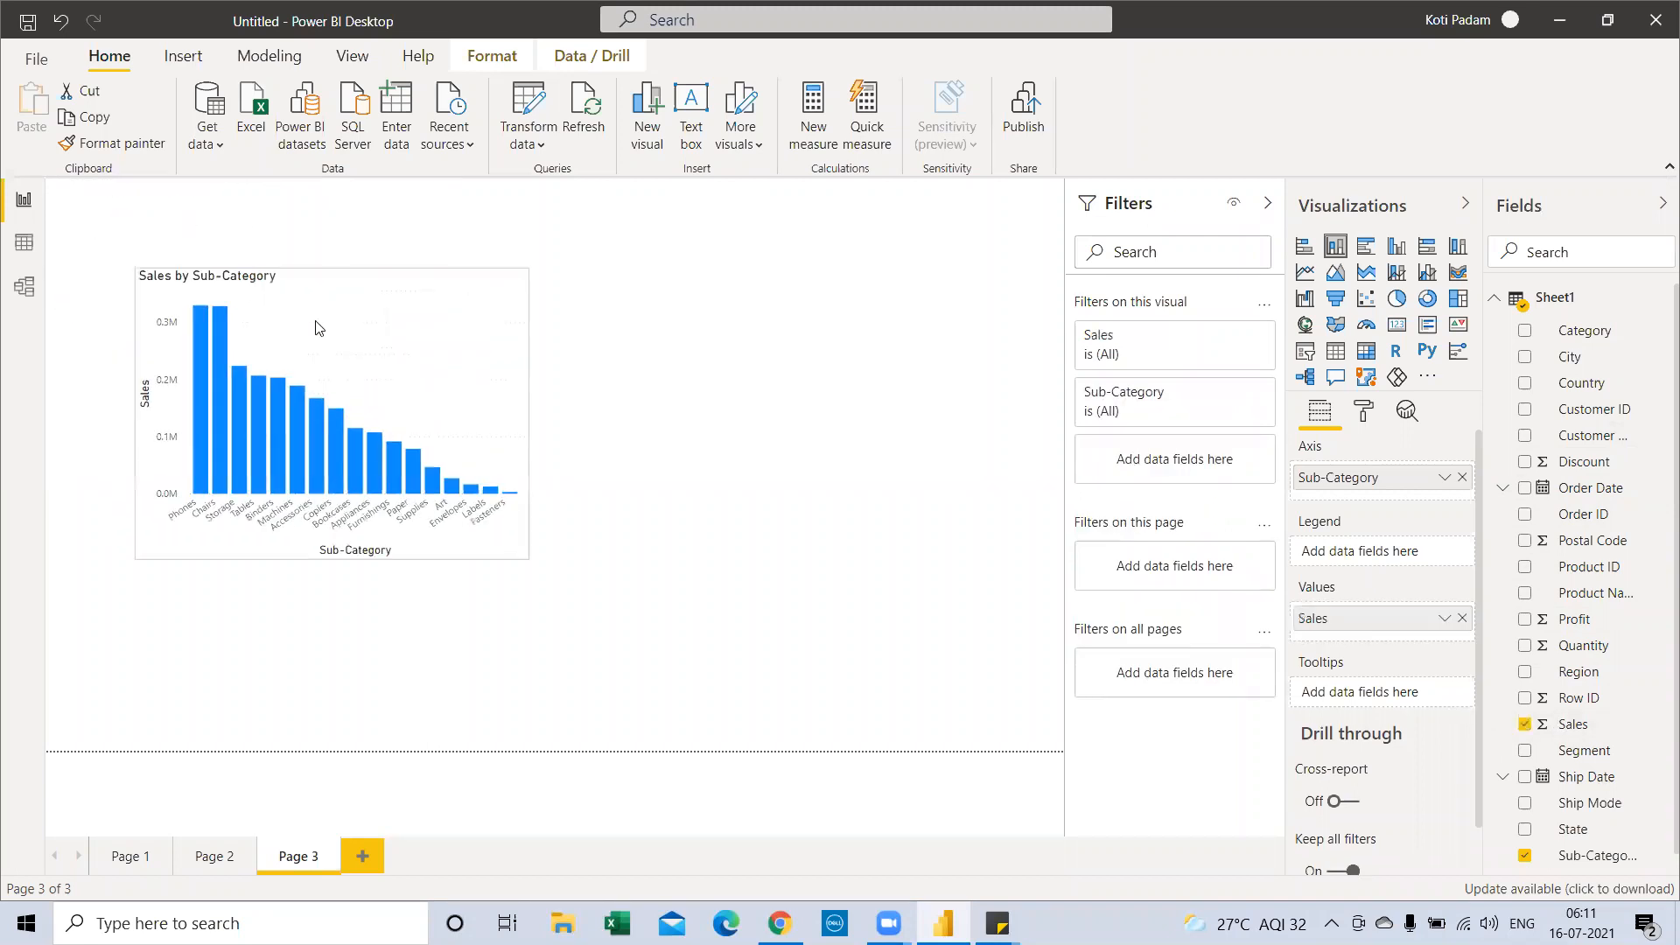
{"action": "left_click", "coordinate": [1361, 413]}
Turn on data labels for the Sub-Category columns and widen the chart
{"action": "left_click", "coordinate": [1426, 693]}
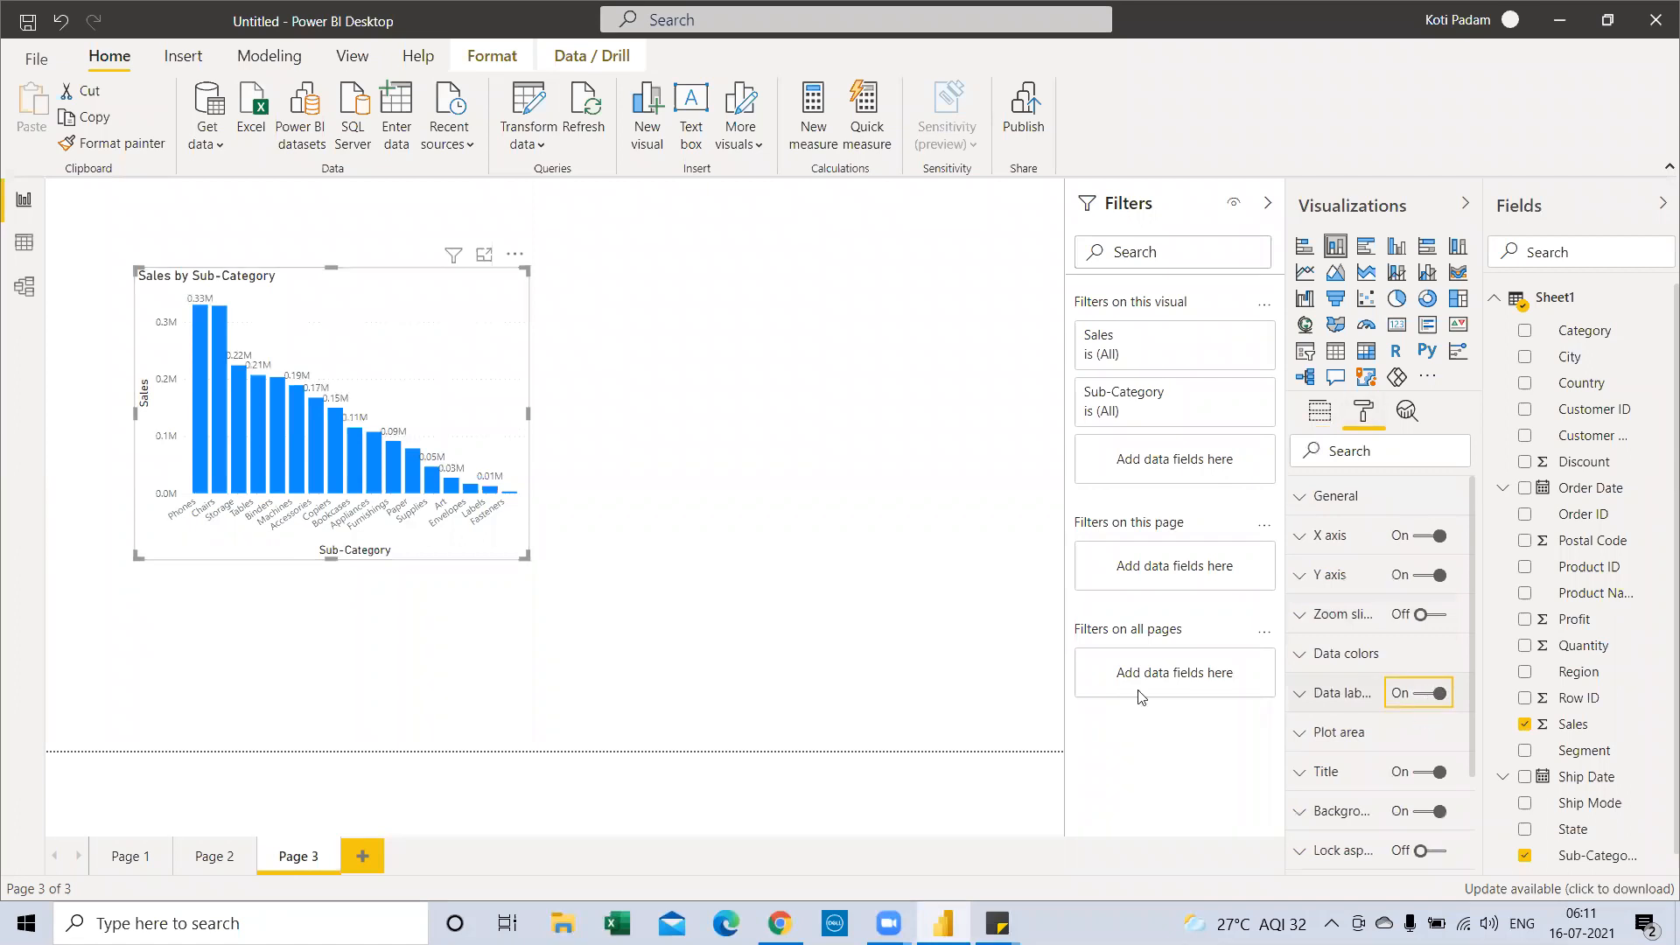
{"action": "left_click_drag", "start_coordinate": [525, 554], "coordinate": [758, 596]}
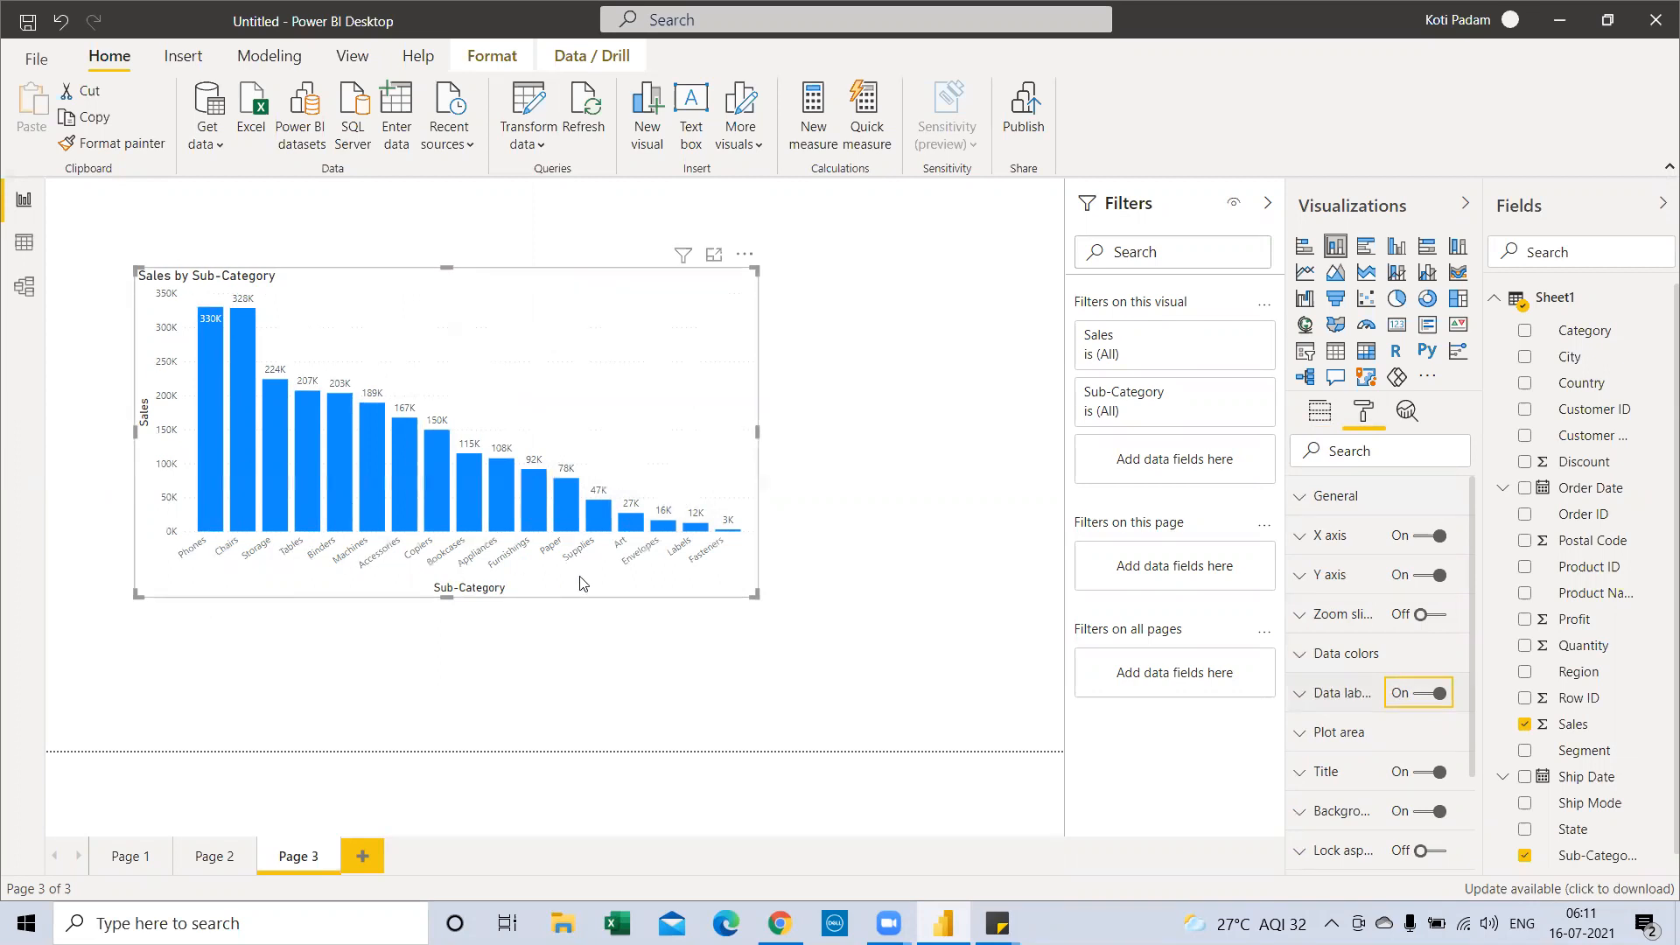
{"action": "left_click", "coordinate": [743, 256]}
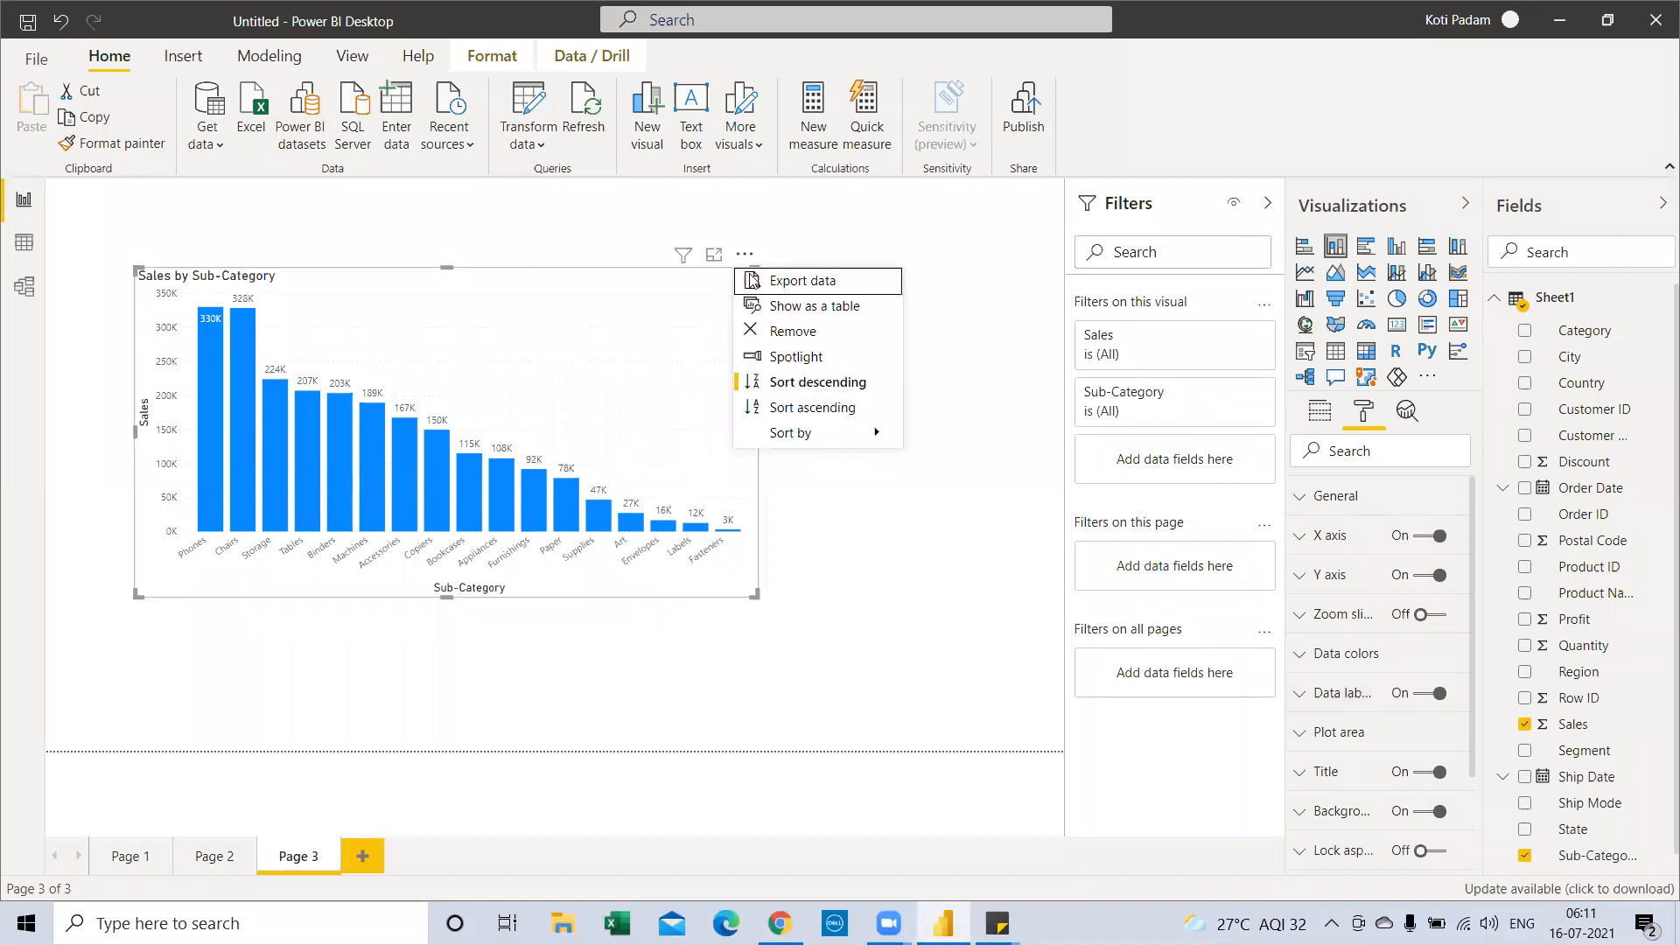
{"action": "mouse_move", "coordinate": [779, 435]}
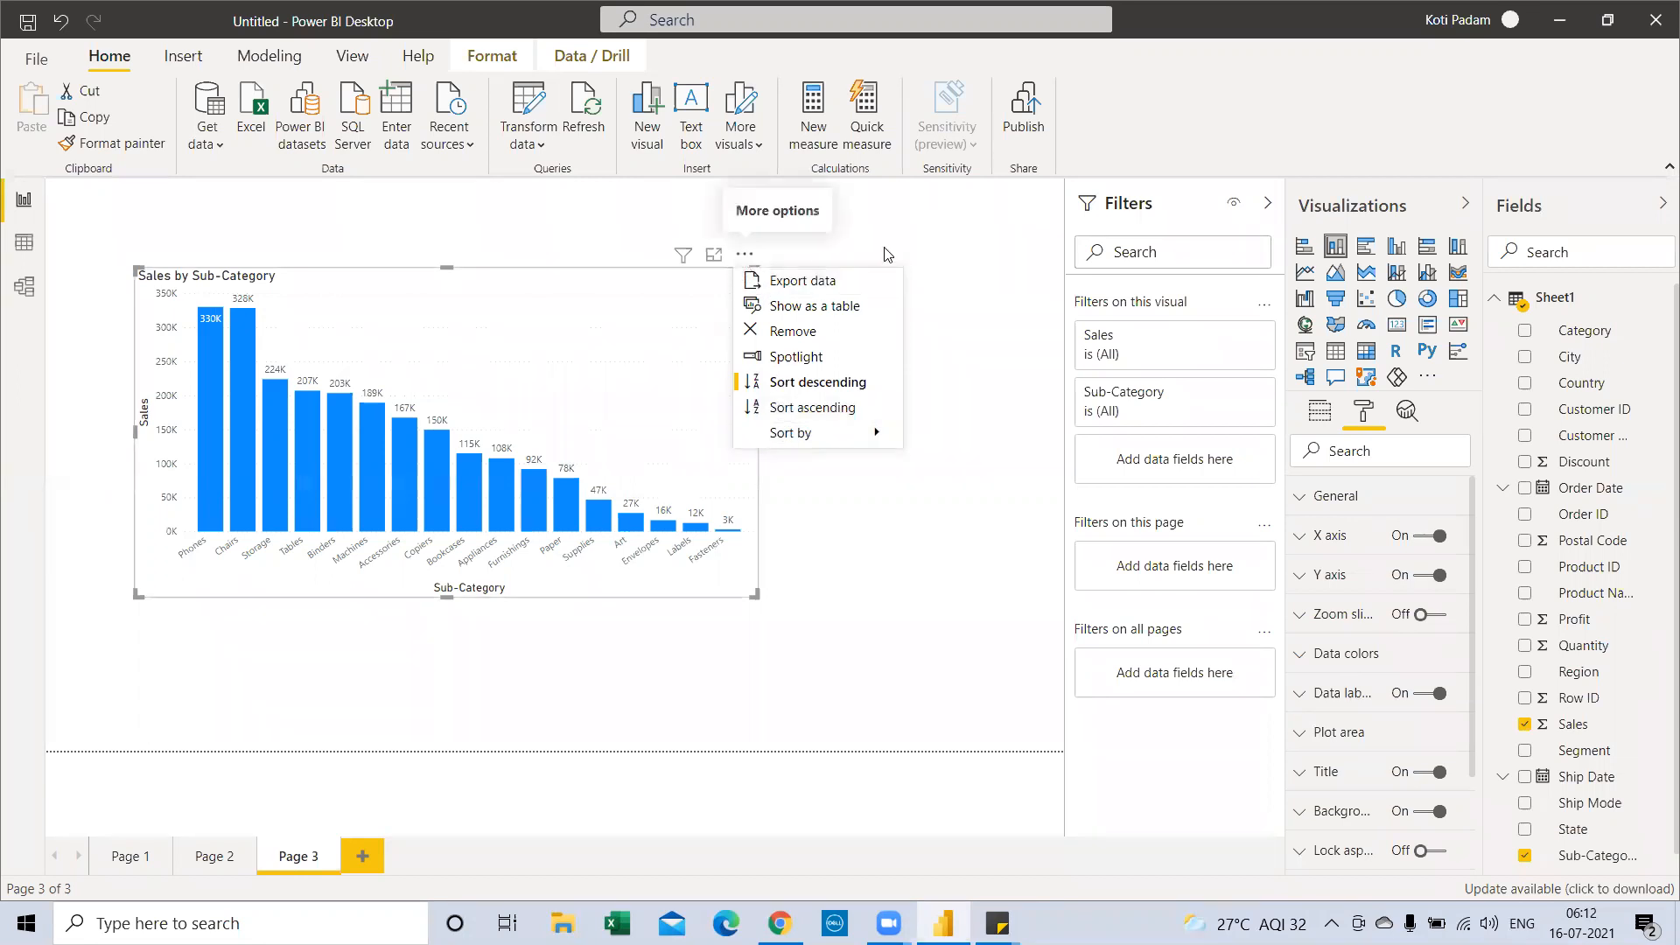
{"action": "left_click", "coordinate": [866, 639]}
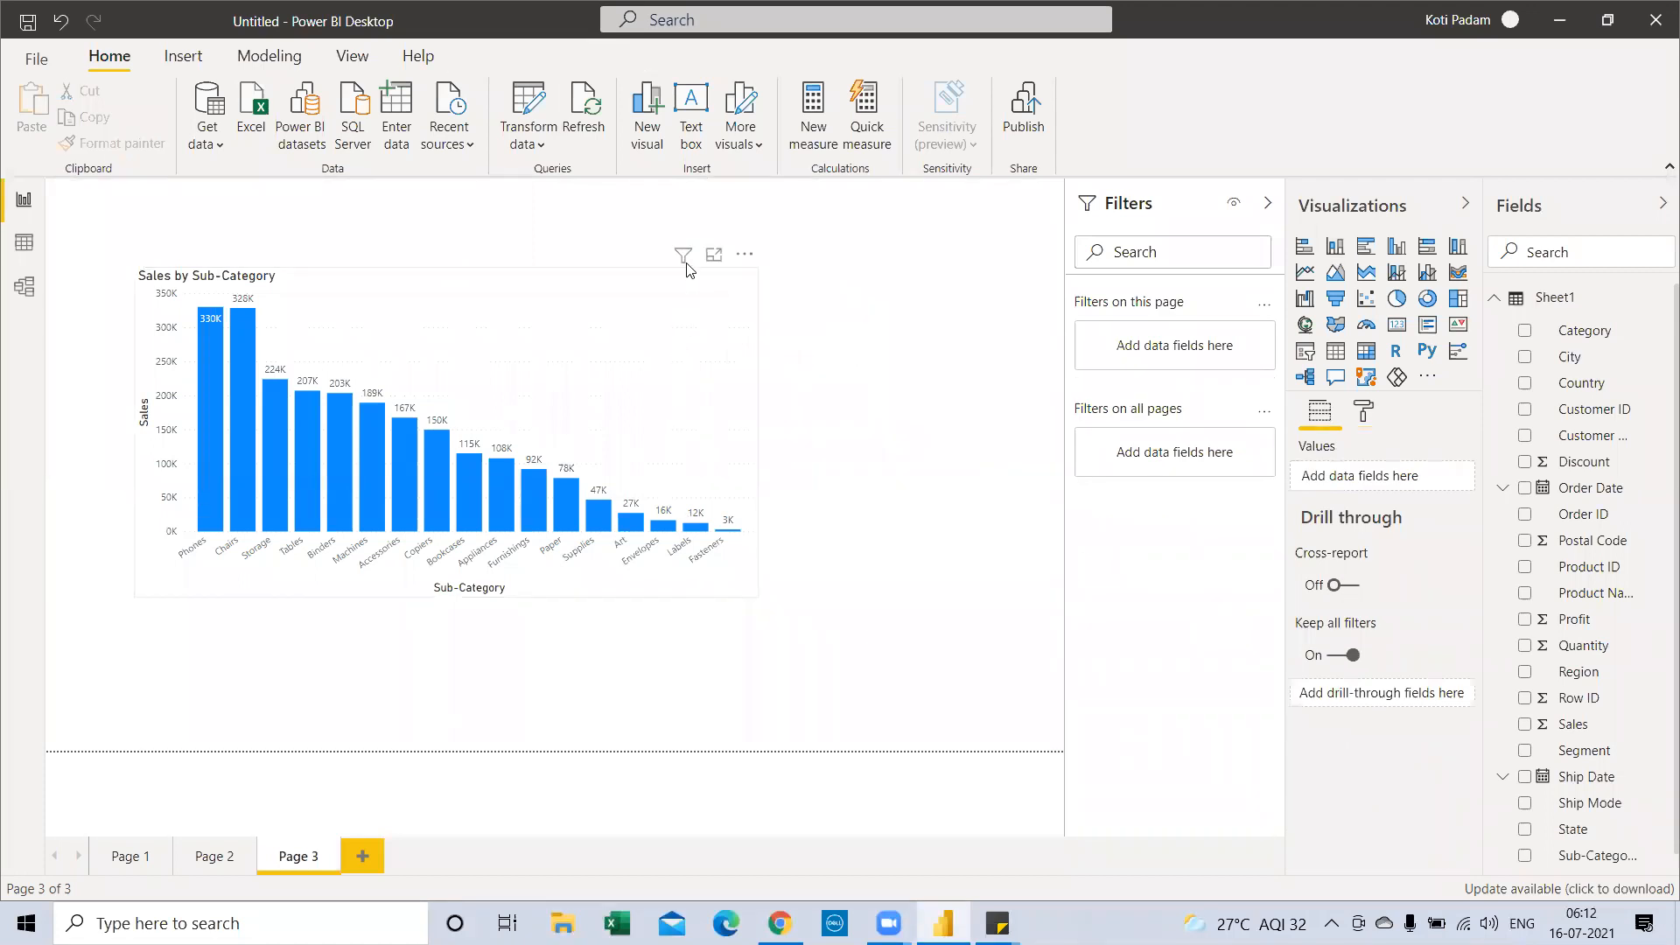
{"action": "left_click", "coordinate": [685, 265]}
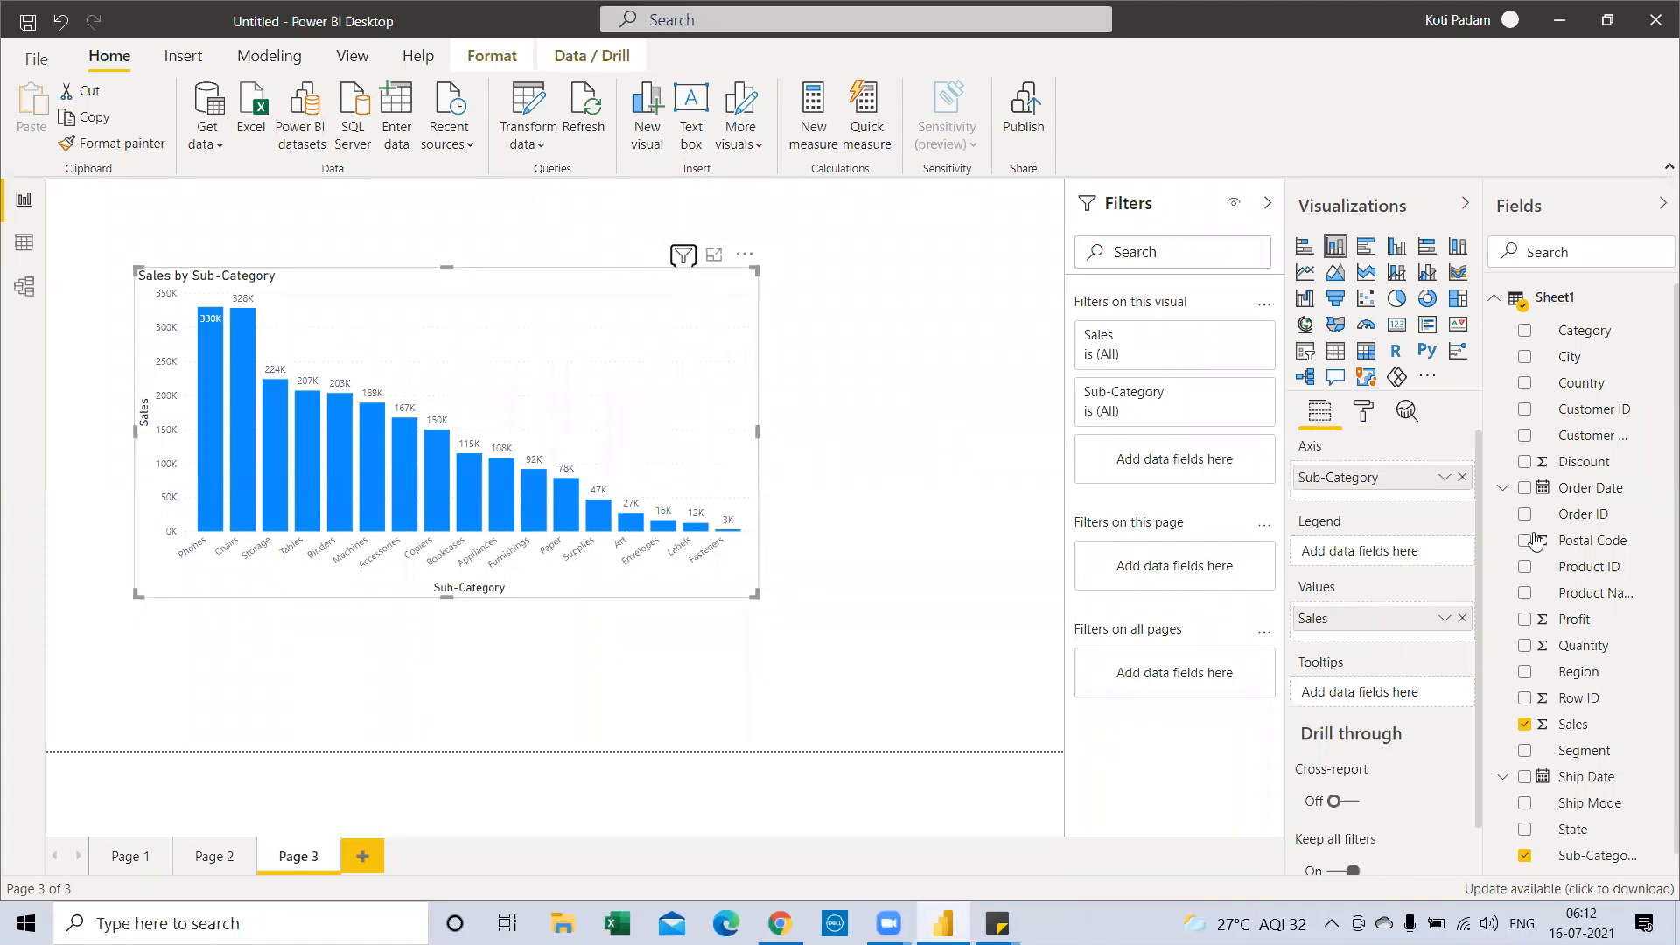
{"action": "mouse_move", "coordinate": [686, 270]}
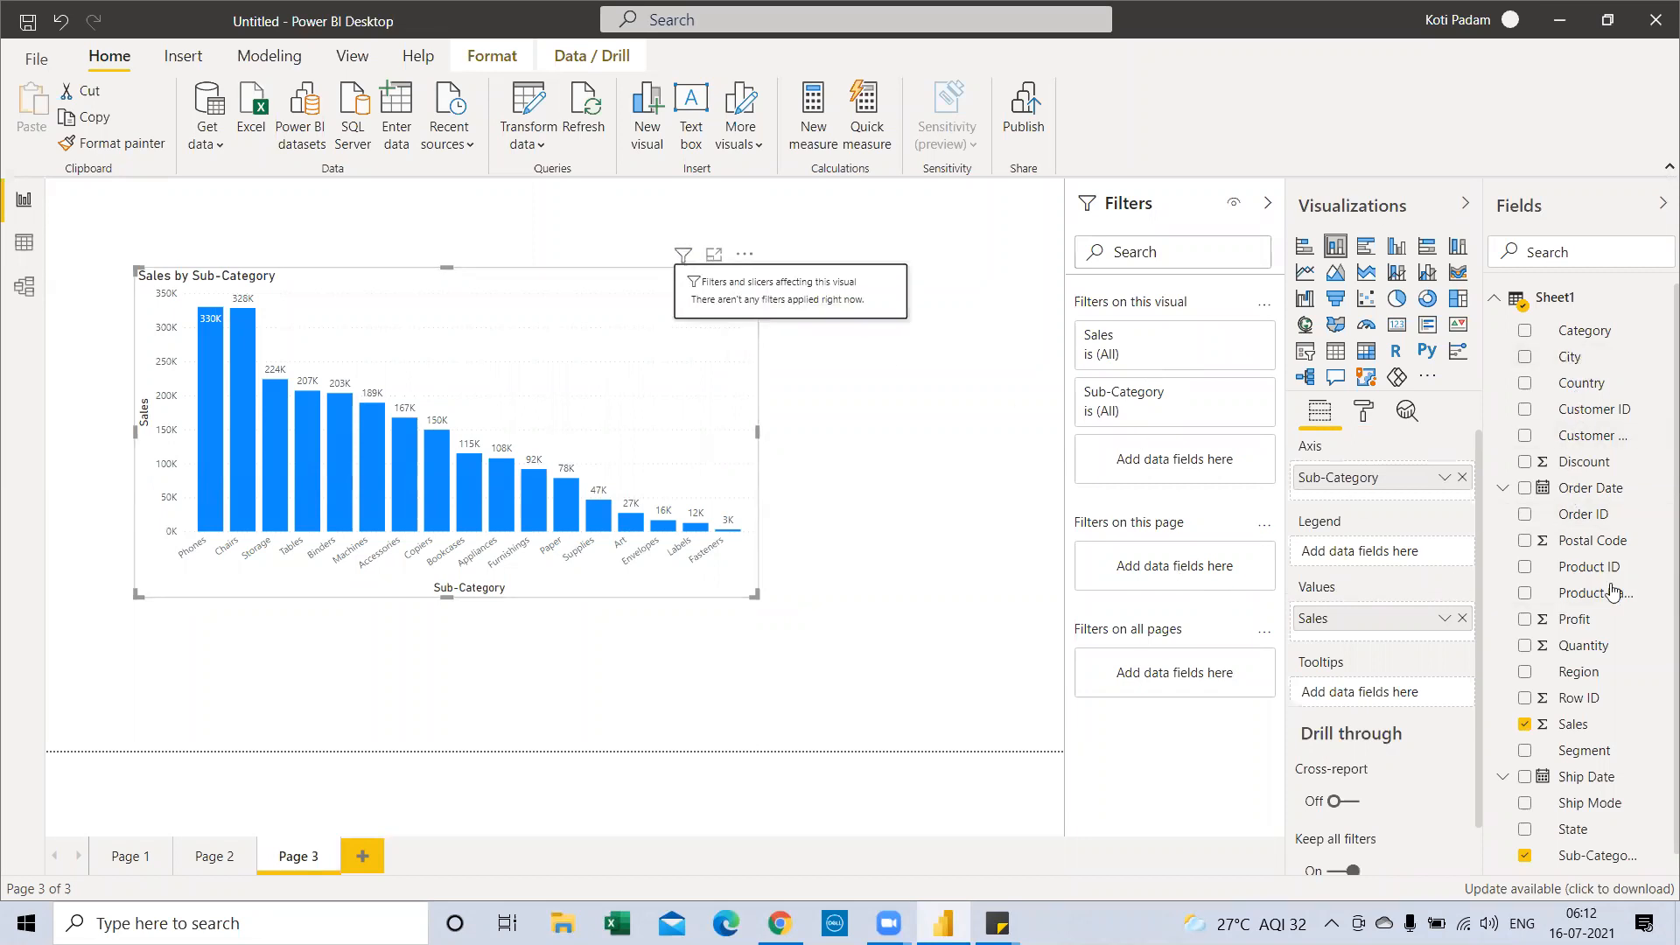
{"action": "left_click_drag", "start_coordinate": [1579, 672], "coordinate": [1211, 584]}
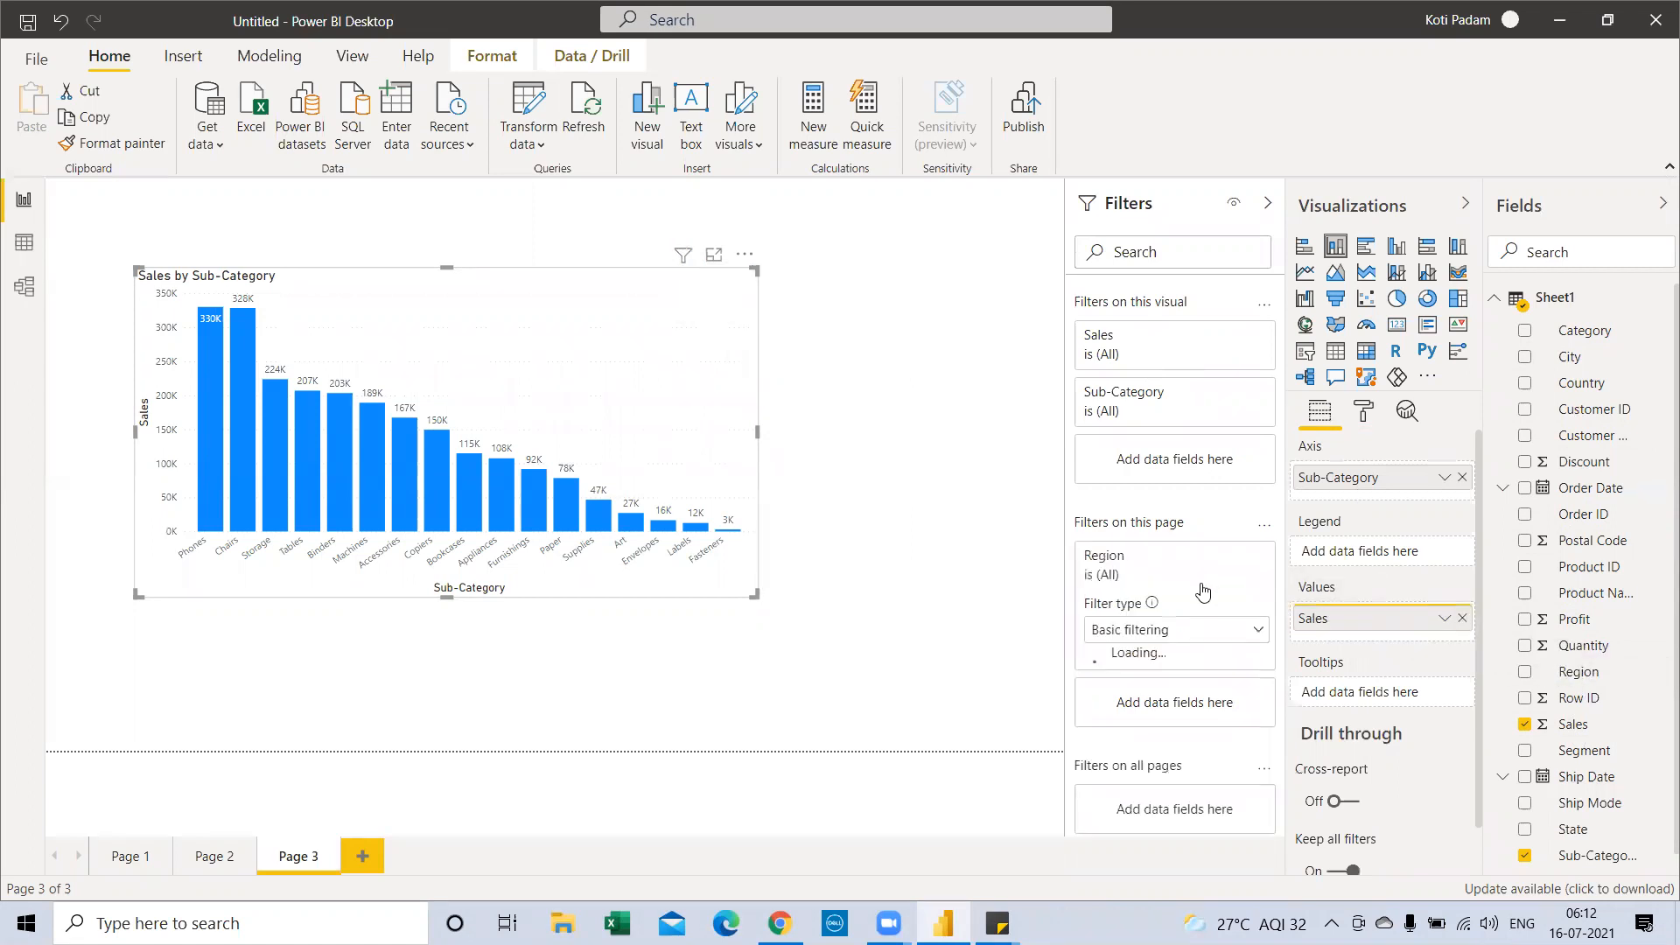
{"action": "left_click", "coordinate": [1110, 719]}
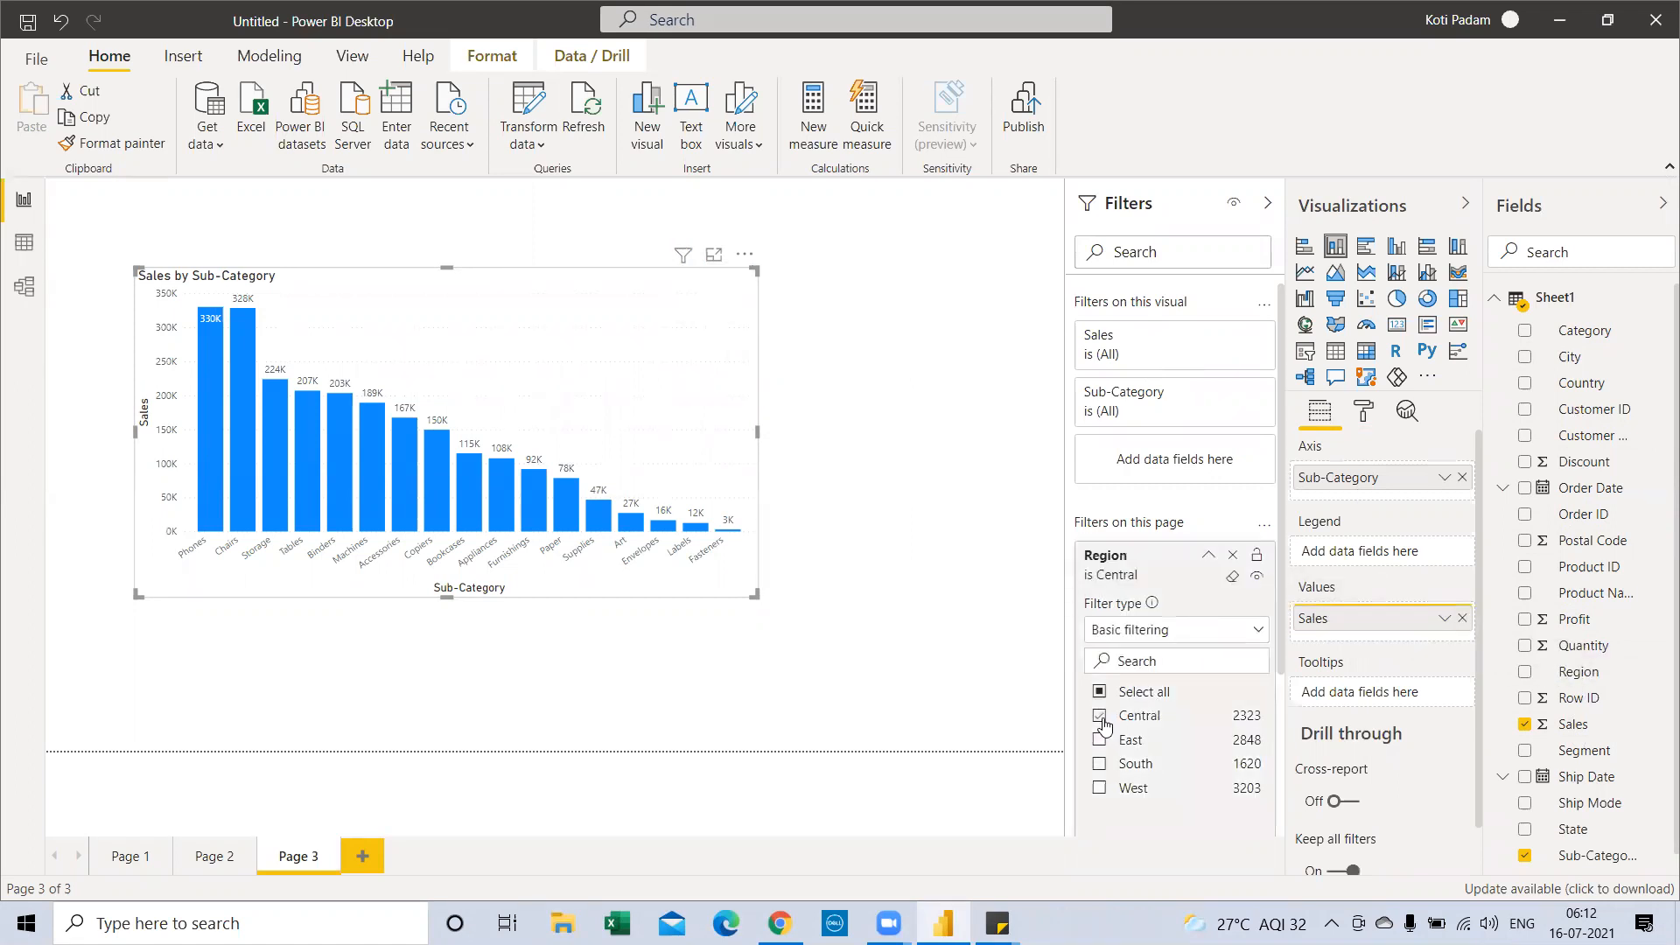
{"action": "mouse_move", "coordinate": [683, 263]}
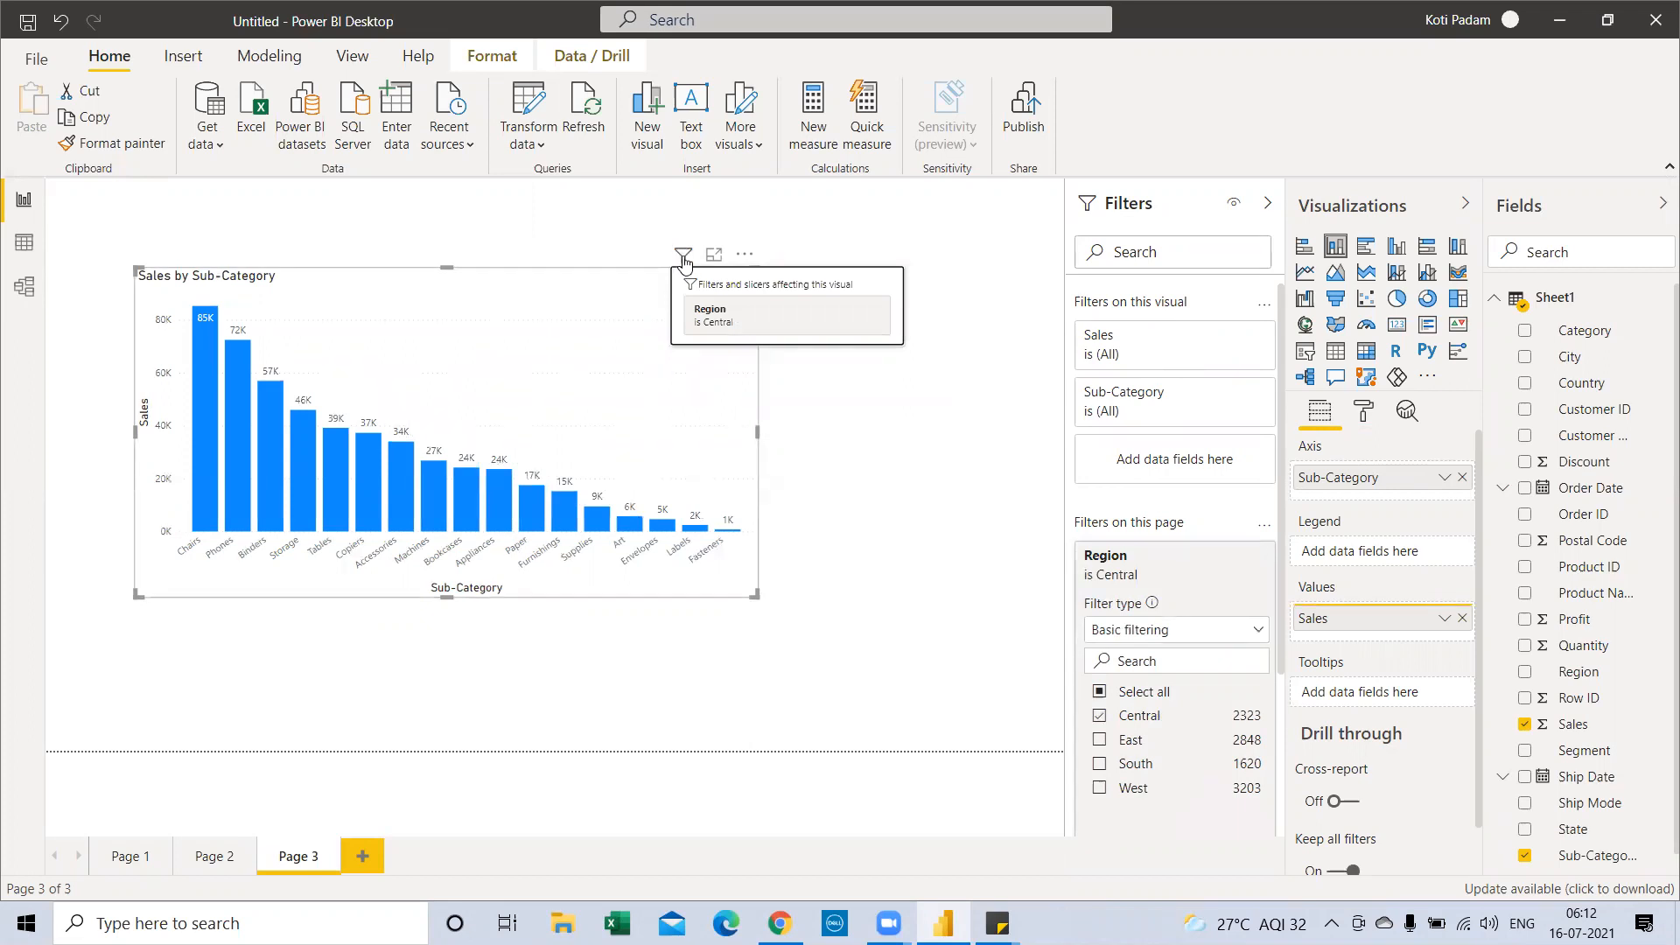
{"action": "left_click", "coordinate": [1099, 692]}
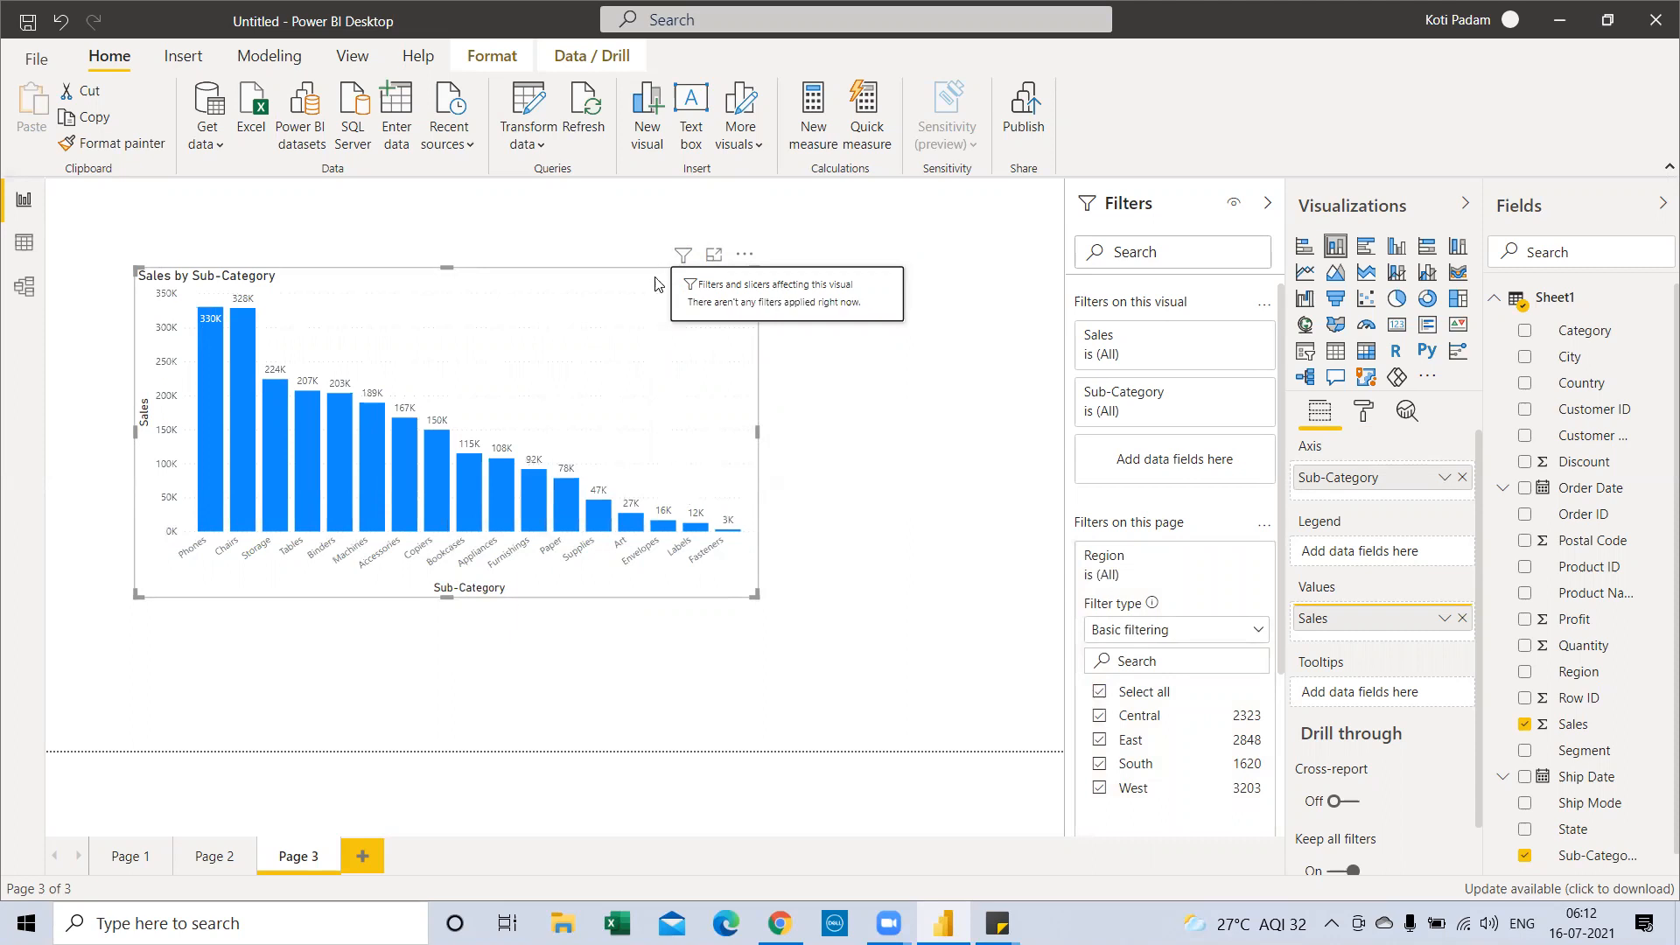
Show the Sales by Sub-Category chart in focus mode, then return to the report
{"action": "left_click", "coordinate": [715, 255]}
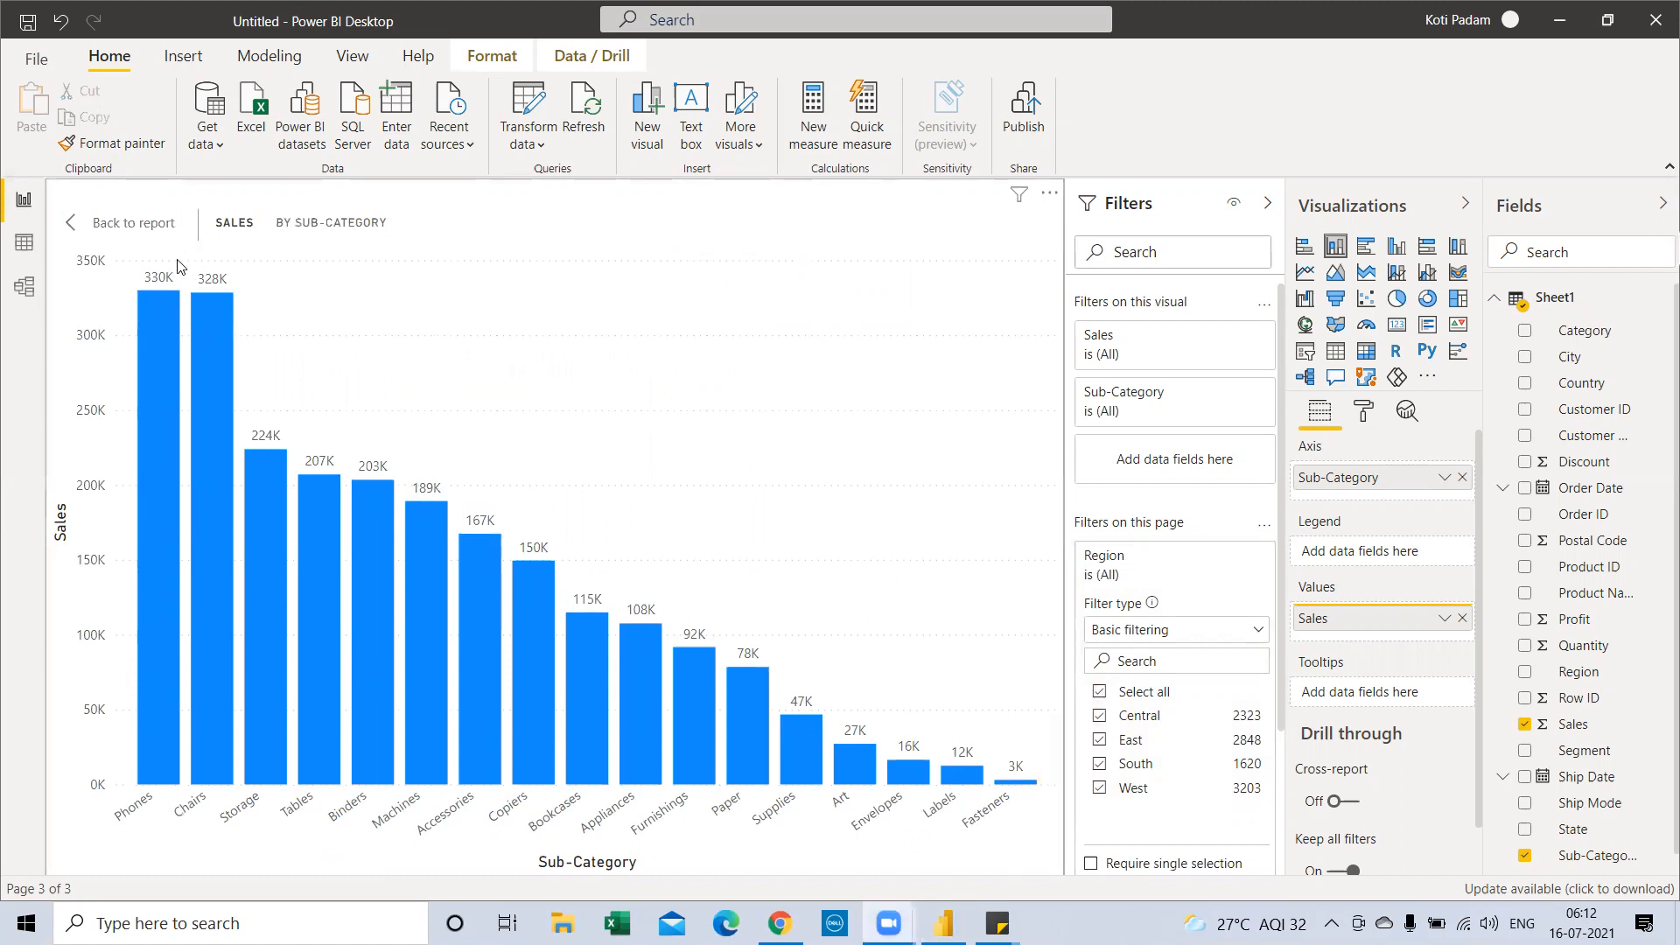
{"action": "left_click", "coordinate": [125, 229]}
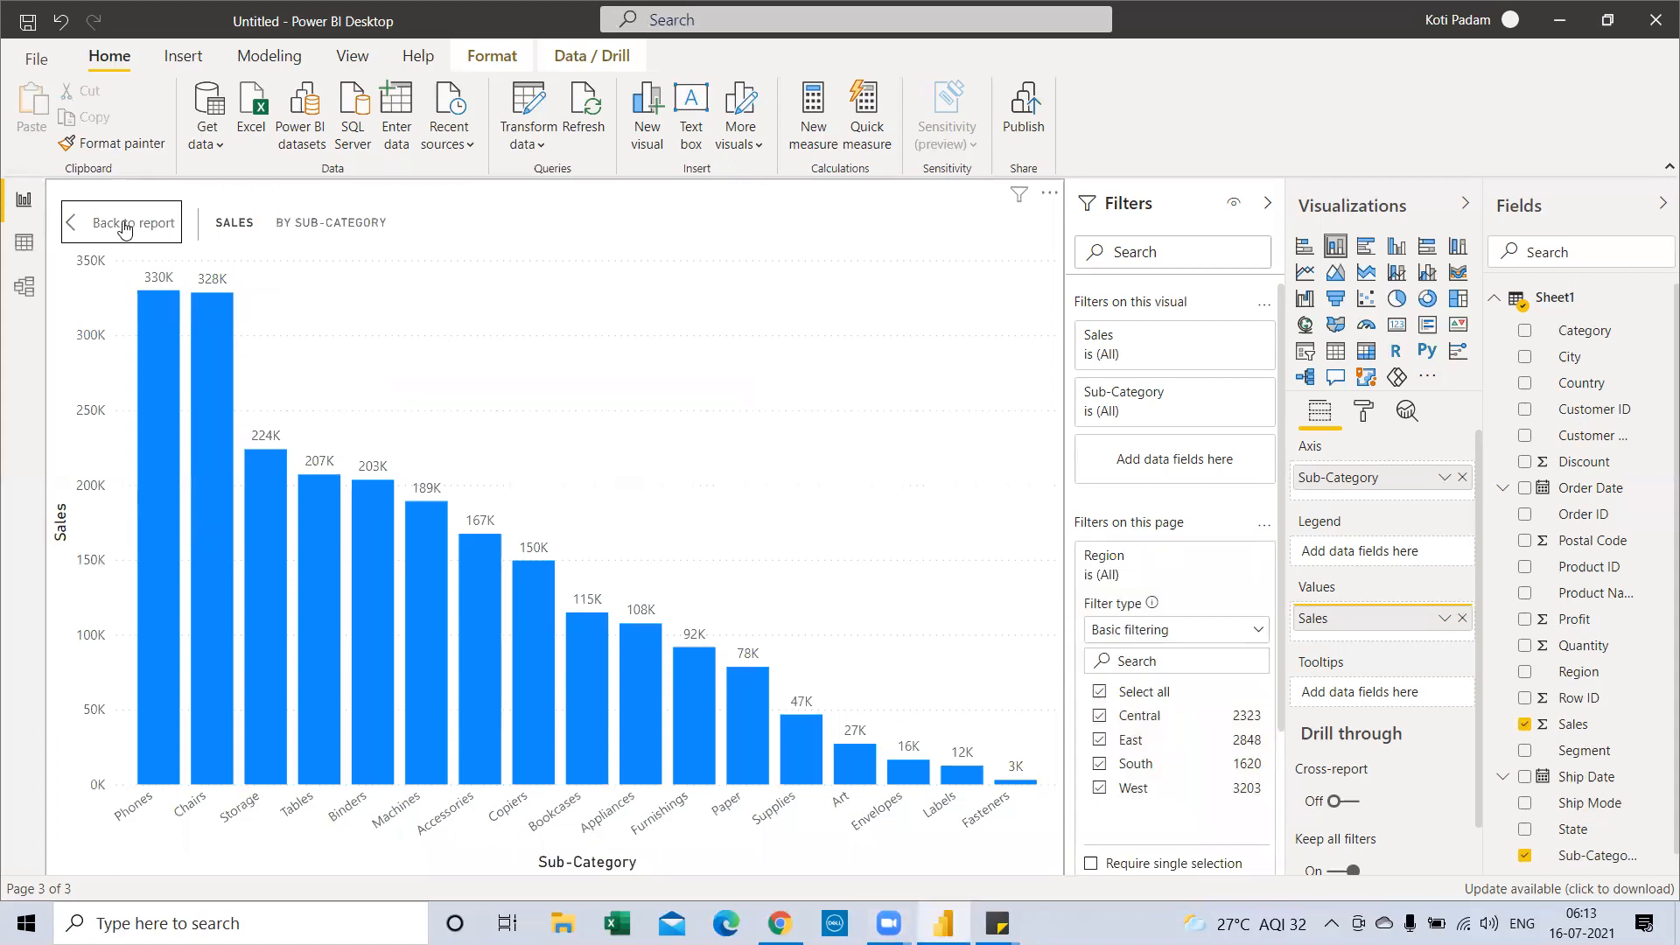
{"action": "left_click", "coordinate": [125, 226]}
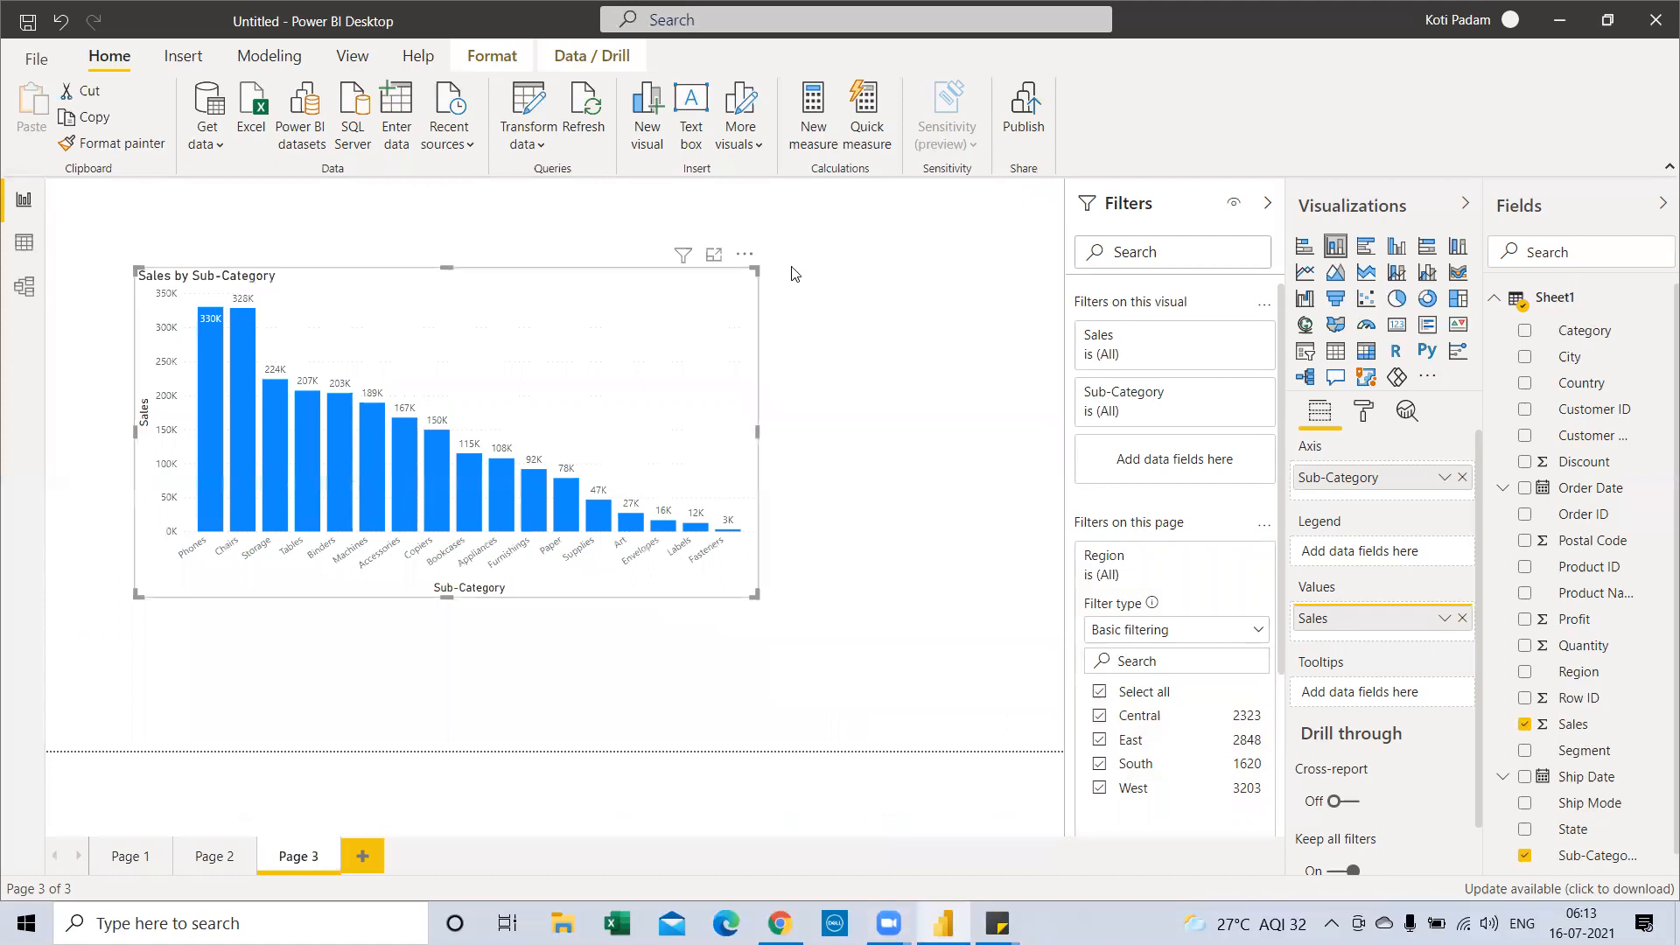
{"action": "left_click", "coordinate": [744, 259]}
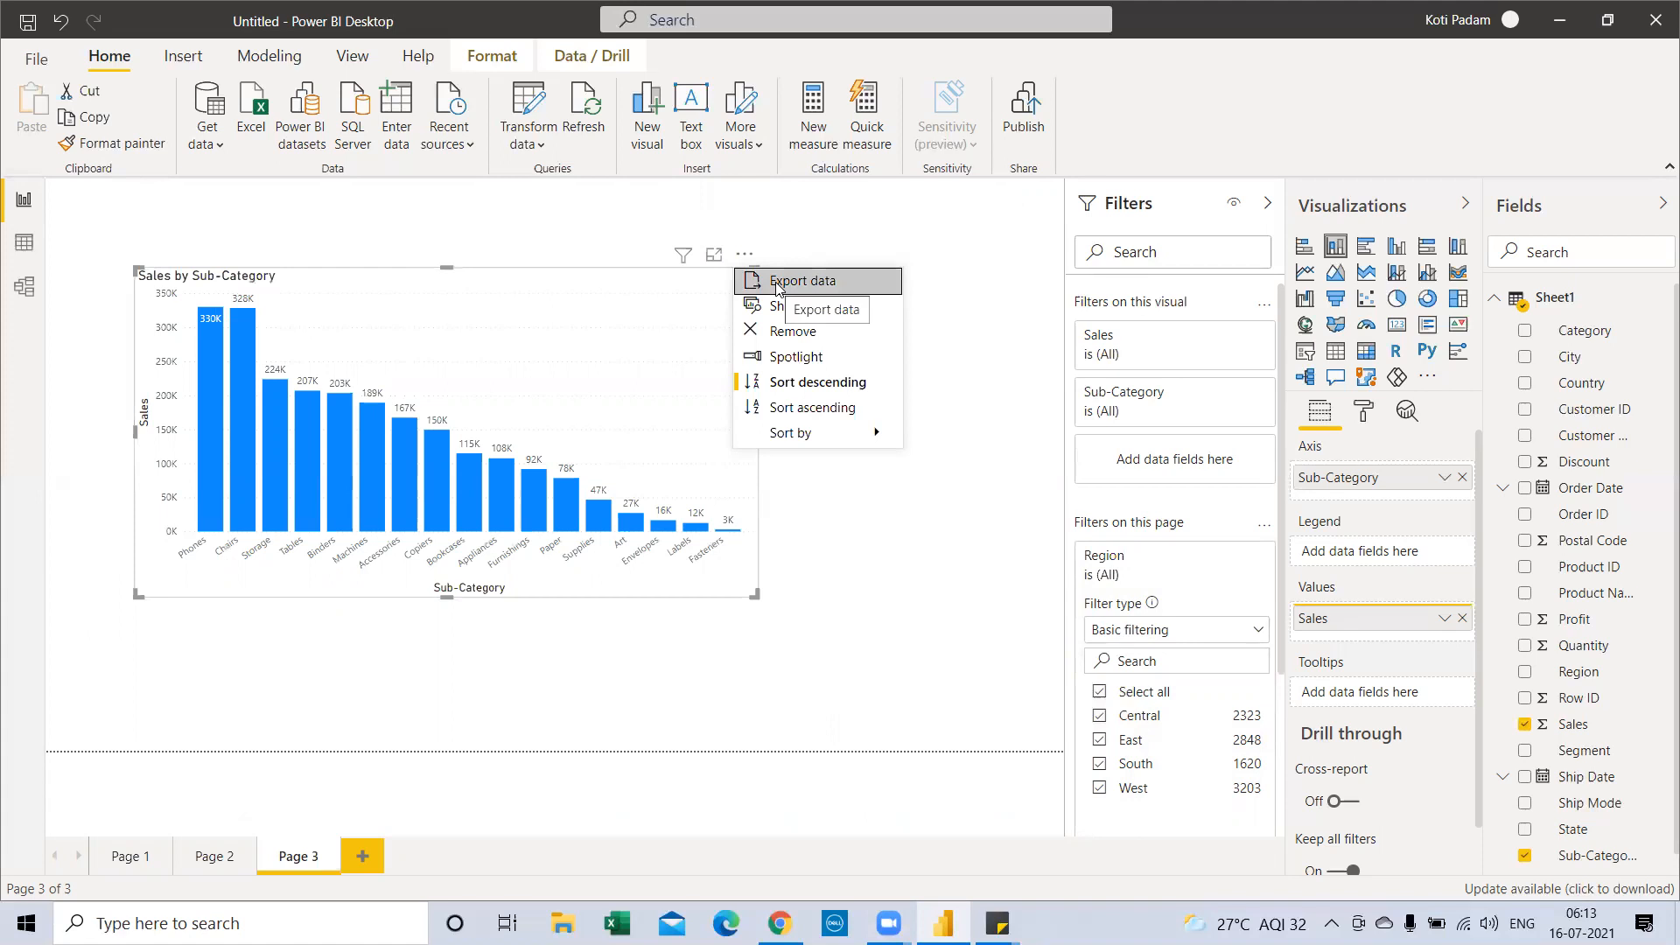
Export the chart's data as the CSV file 'Sales by Sub-Category' and go to the desktop
{"action": "left_click", "coordinate": [777, 284]}
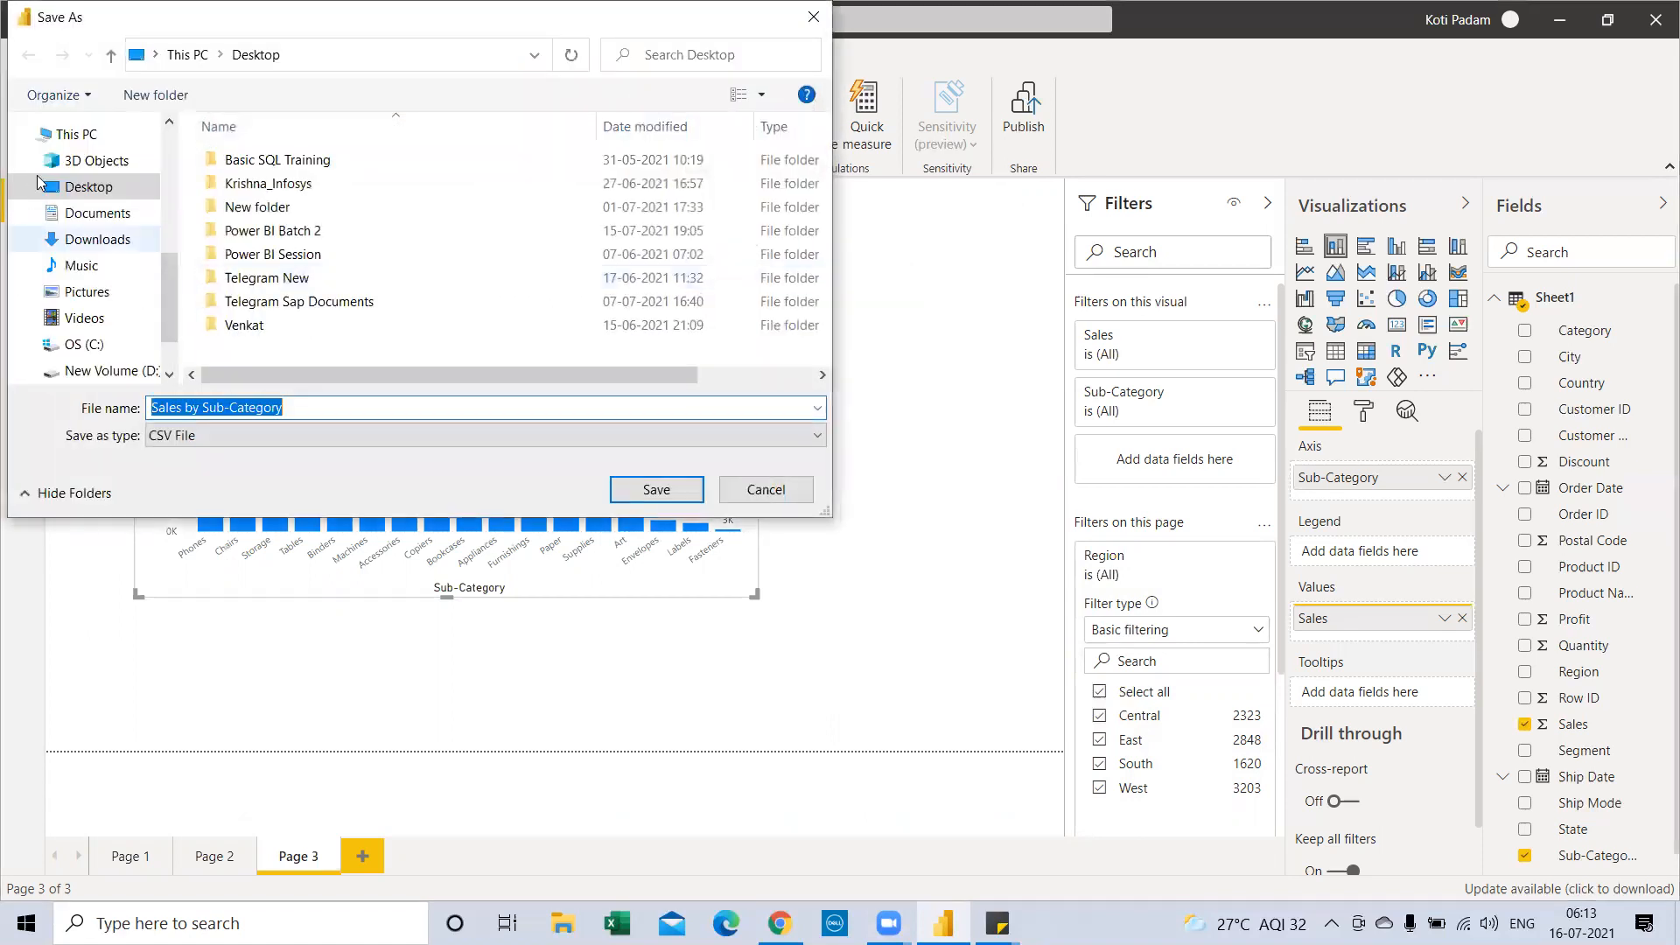
{"action": "left_click", "coordinate": [657, 490]}
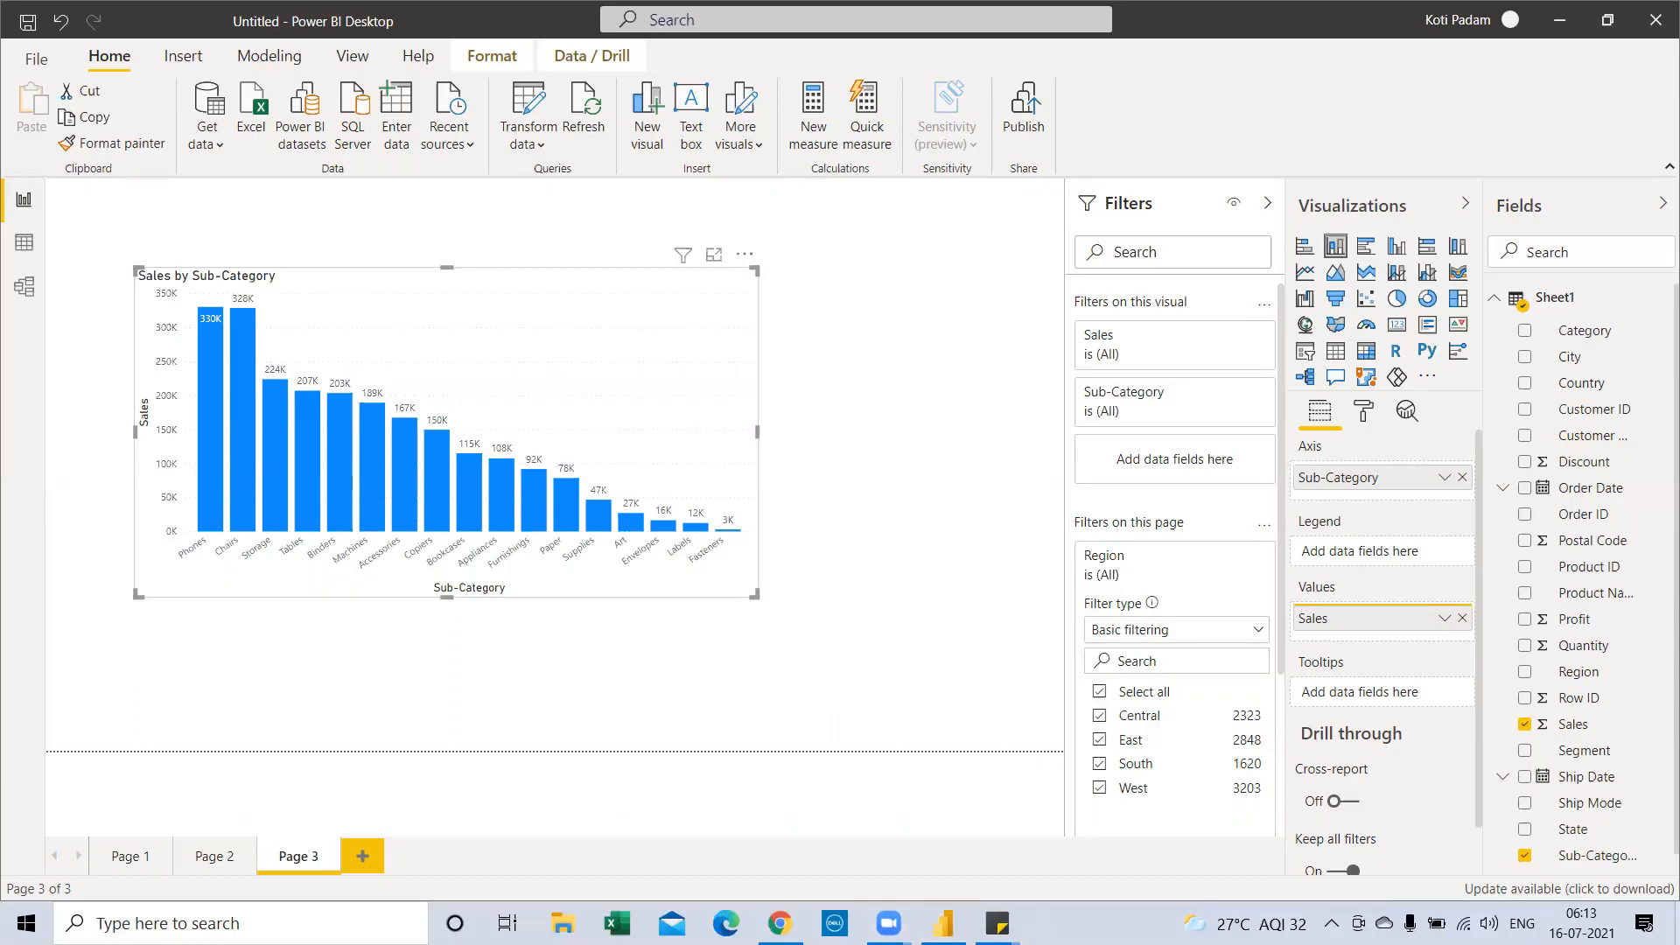
{"action": "key", "text": "super+d"}
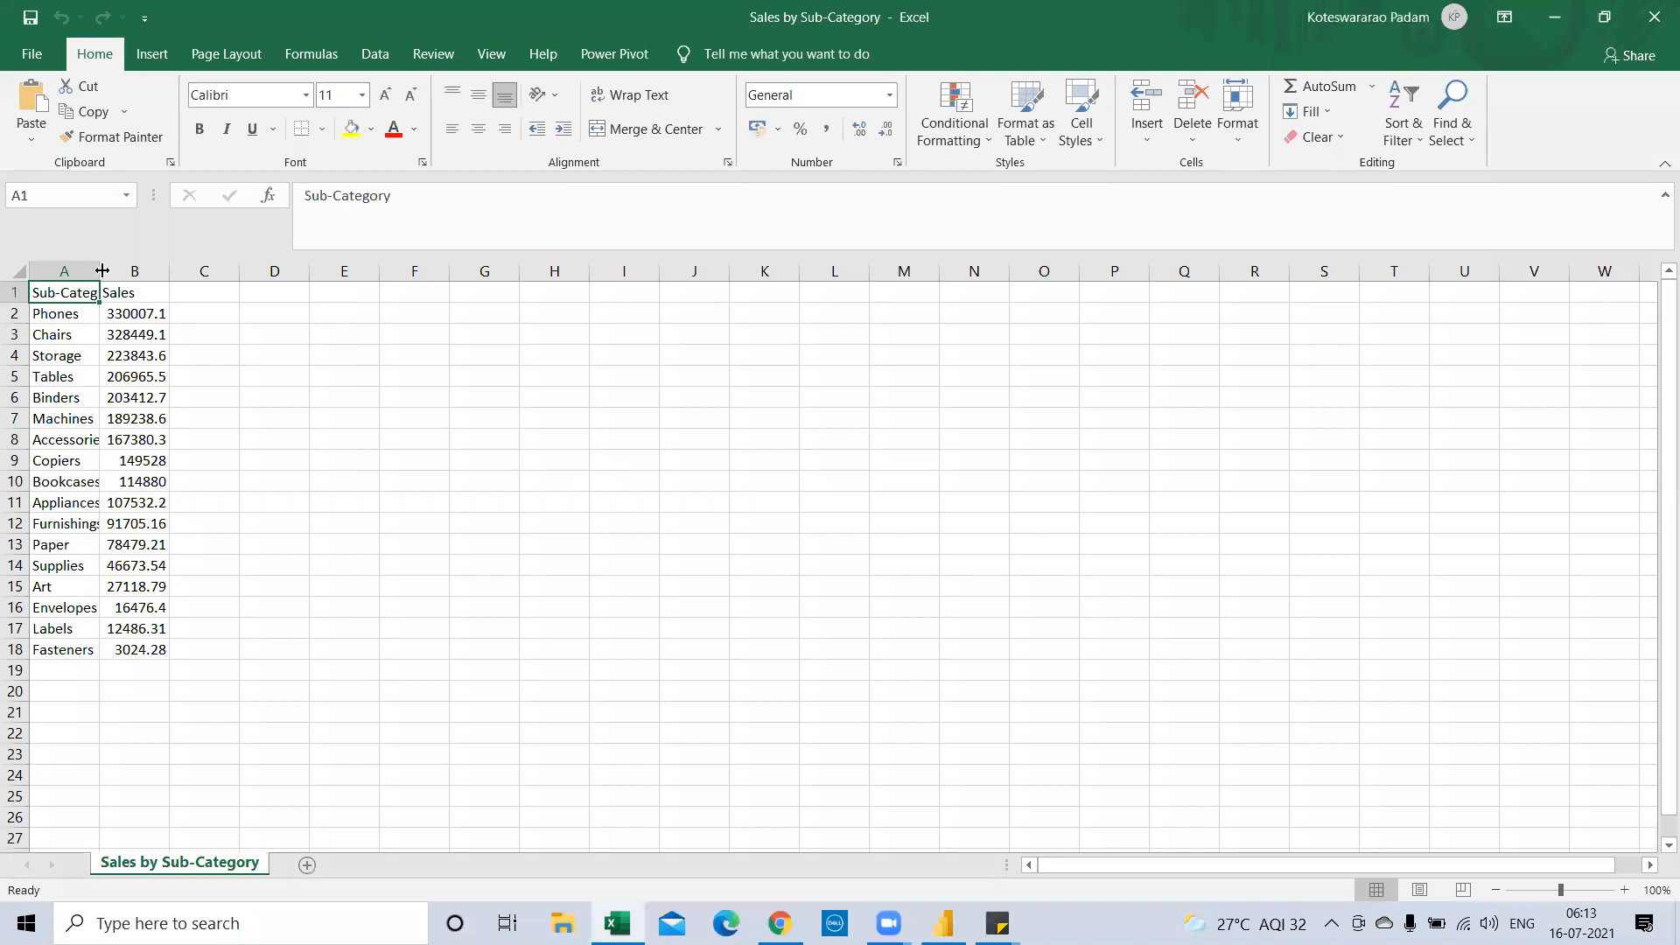
Widen column A to show sub-category names, review entries, then close Excel without saving
{"action": "left_click_drag", "start_coordinate": [99, 274], "coordinate": [122, 274]}
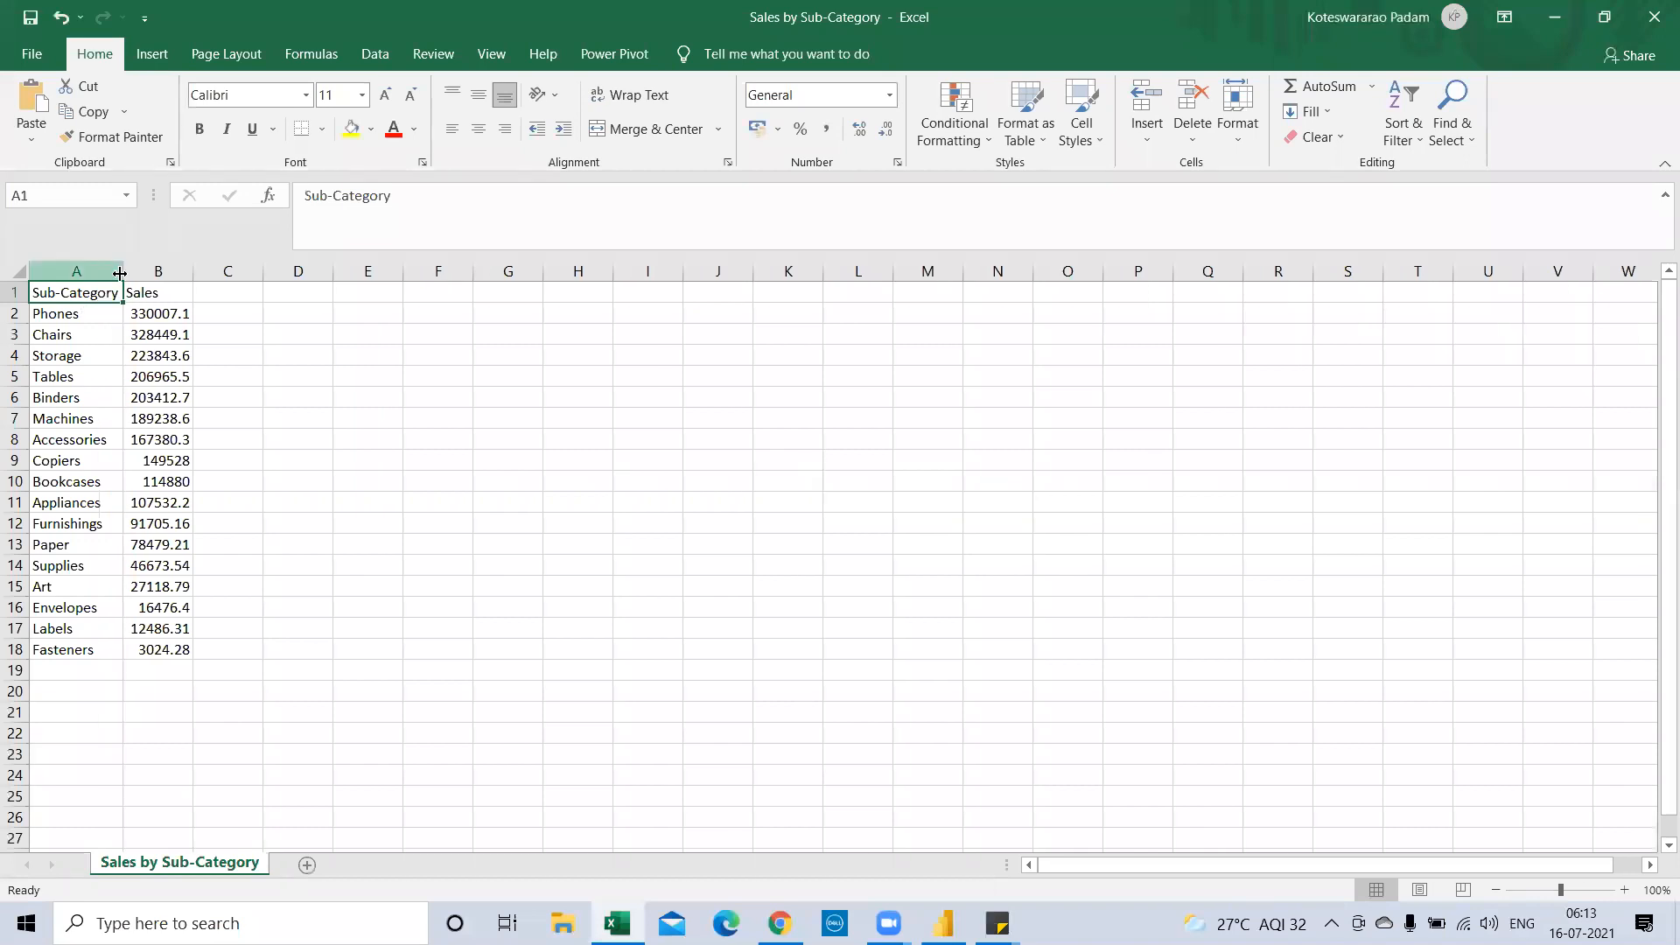
{"action": "left_click", "coordinate": [170, 315]}
{"action": "left_click", "coordinate": [143, 421]}
{"action": "left_click", "coordinate": [96, 545]}
{"action": "left_click", "coordinate": [66, 608]}
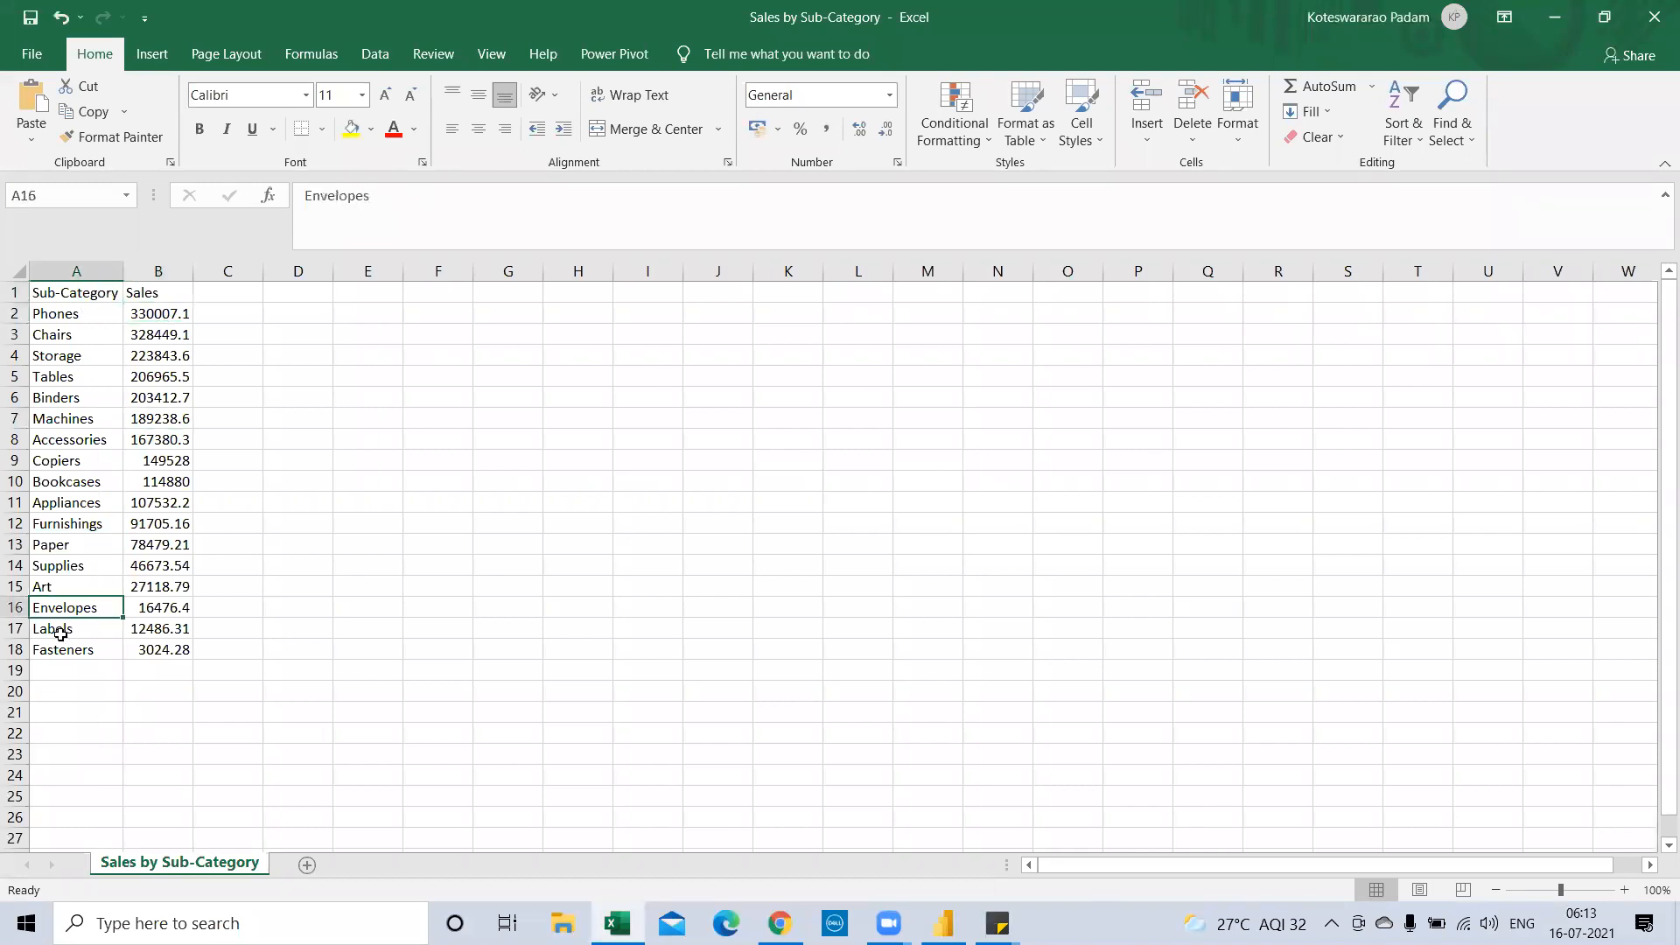
{"action": "left_click", "coordinate": [1654, 16]}
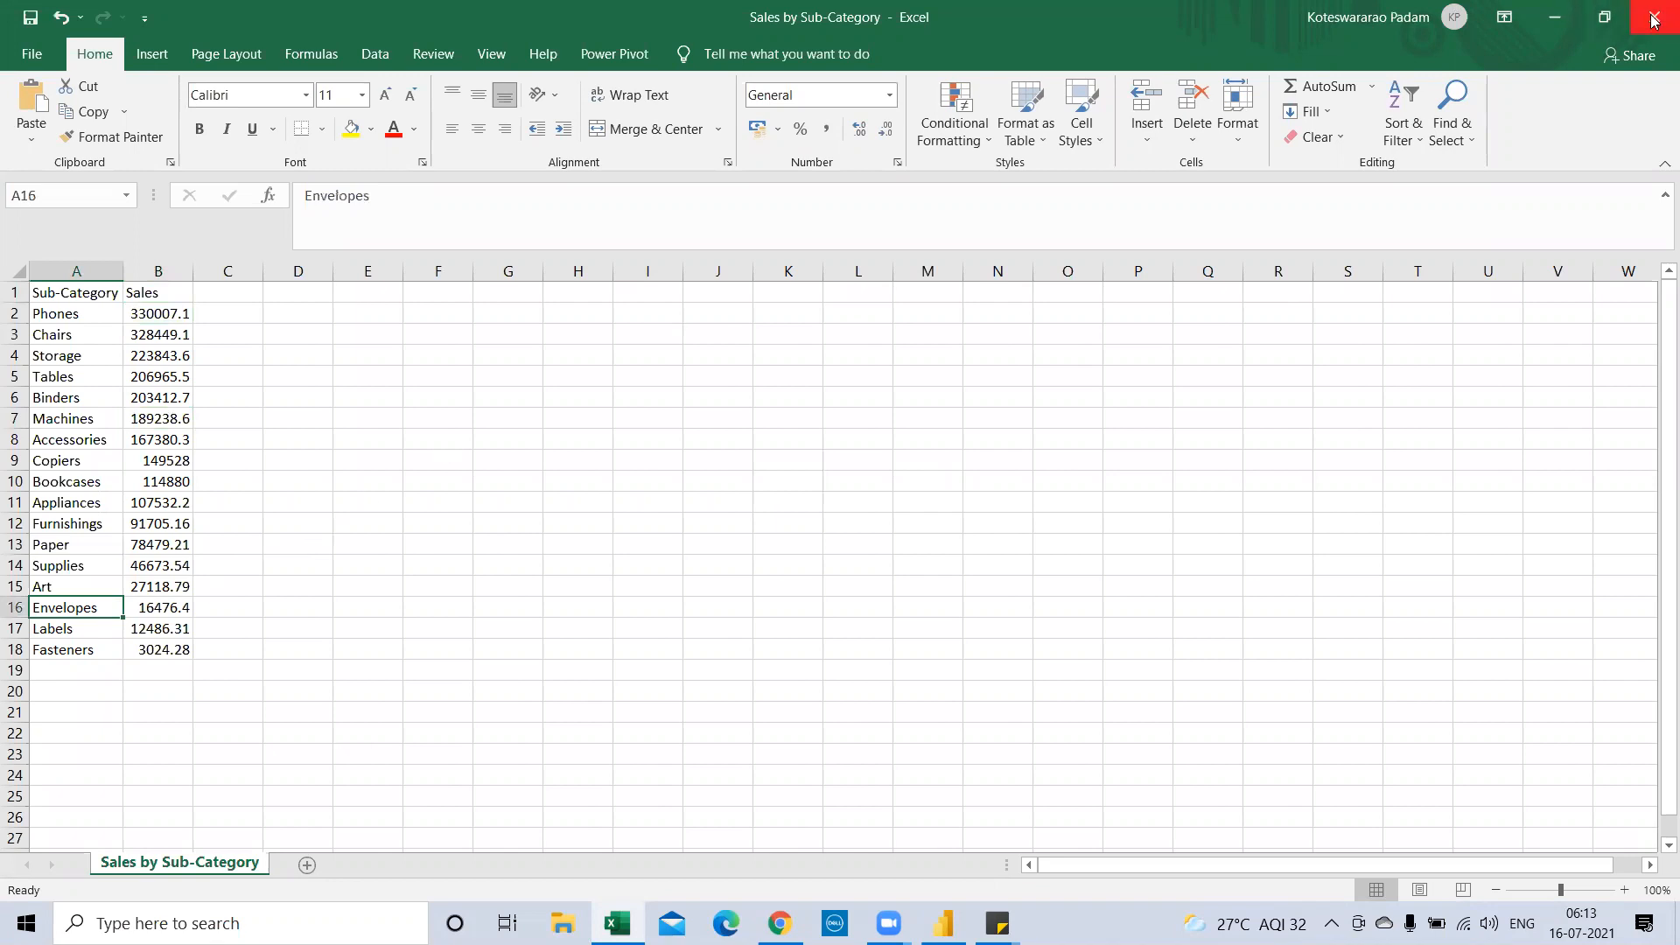
{"action": "left_click", "coordinate": [831, 493]}
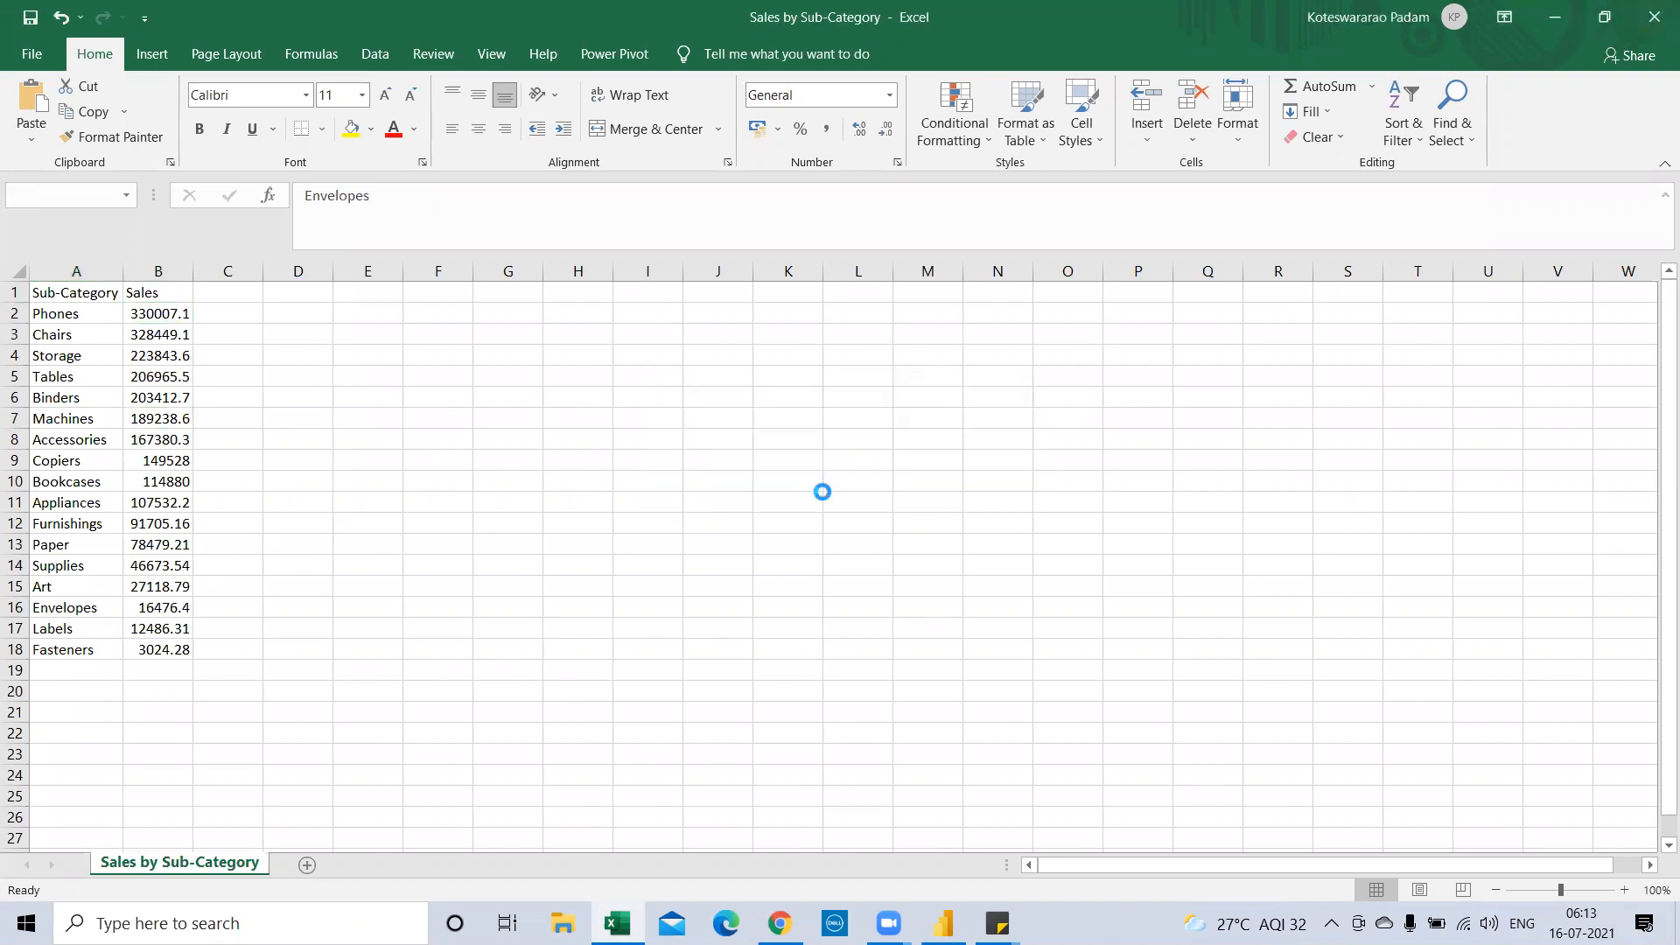
{"action": "left_click", "coordinate": [944, 923]}
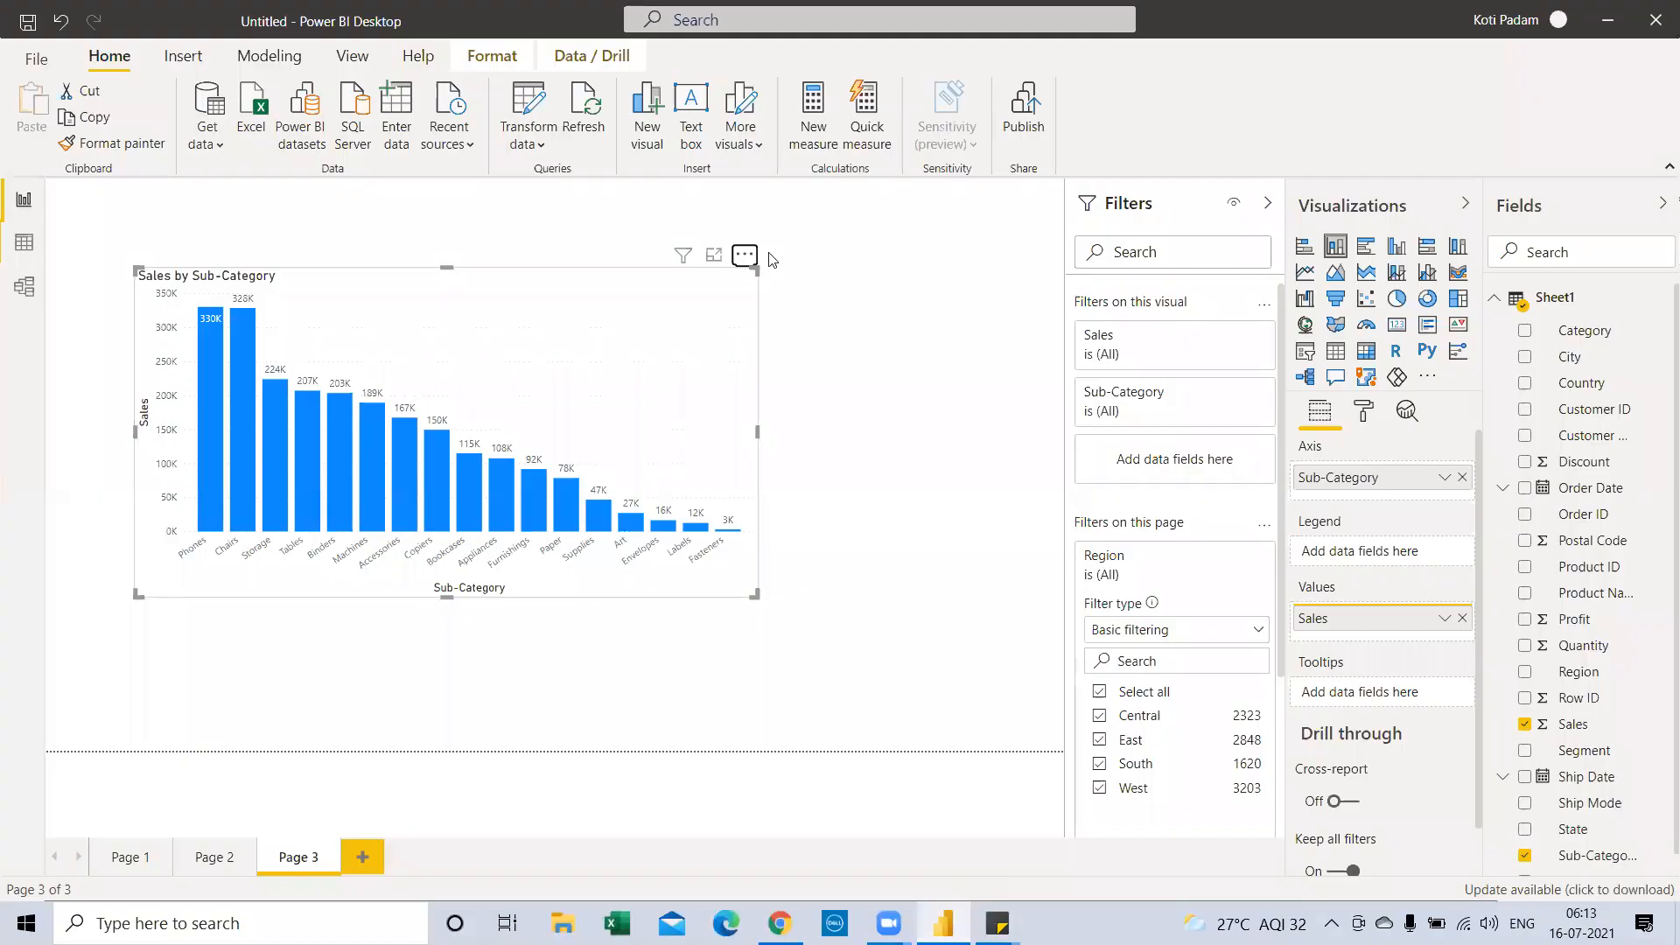
{"action": "left_click", "coordinate": [744, 255]}
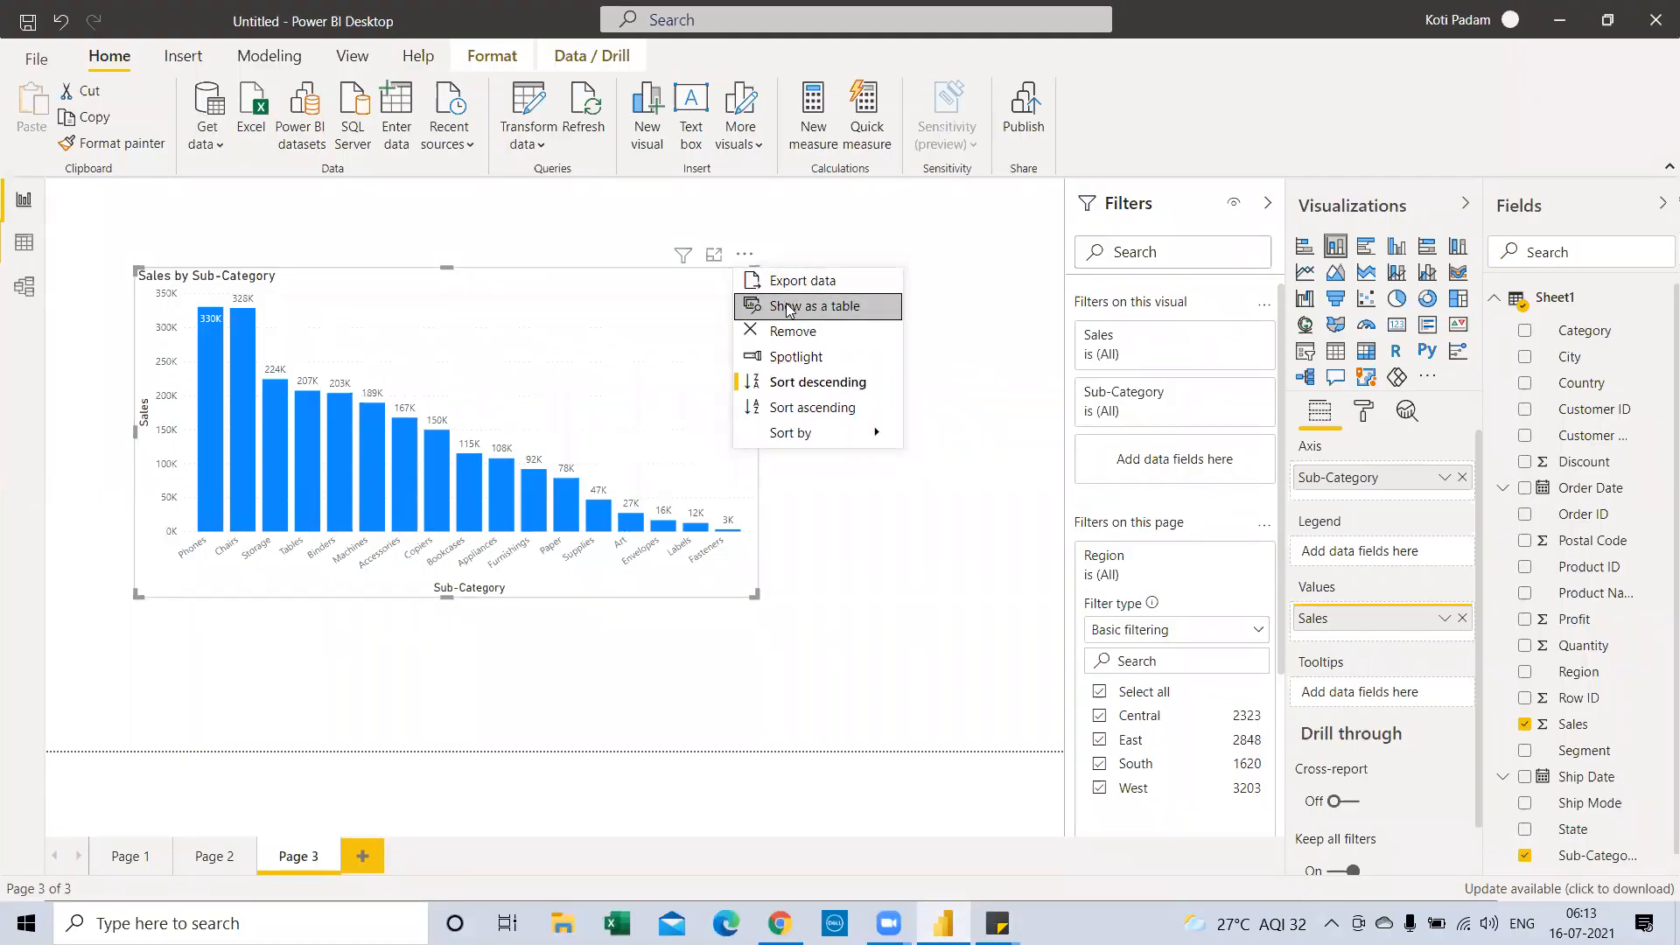
{"action": "left_click", "coordinate": [789, 309]}
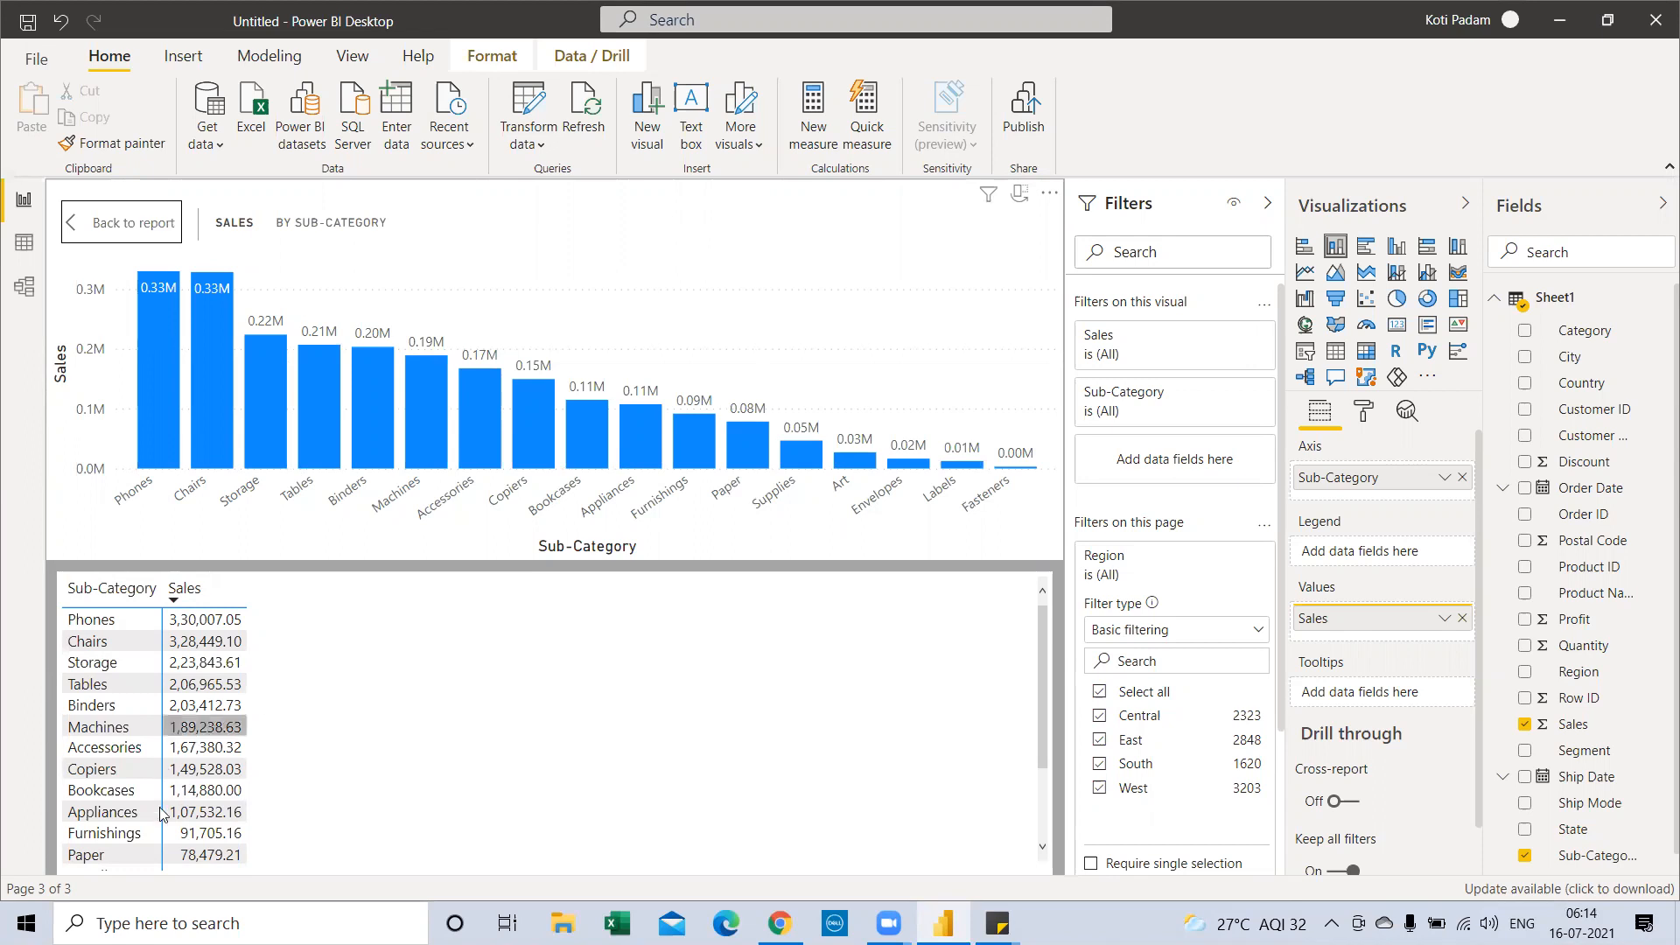
{"action": "scroll", "coordinate": [164, 816], "scroll_direction": "down", "scroll_amount": 2}
{"action": "scroll", "coordinate": [169, 856], "scroll_direction": "up", "scroll_amount": 2}
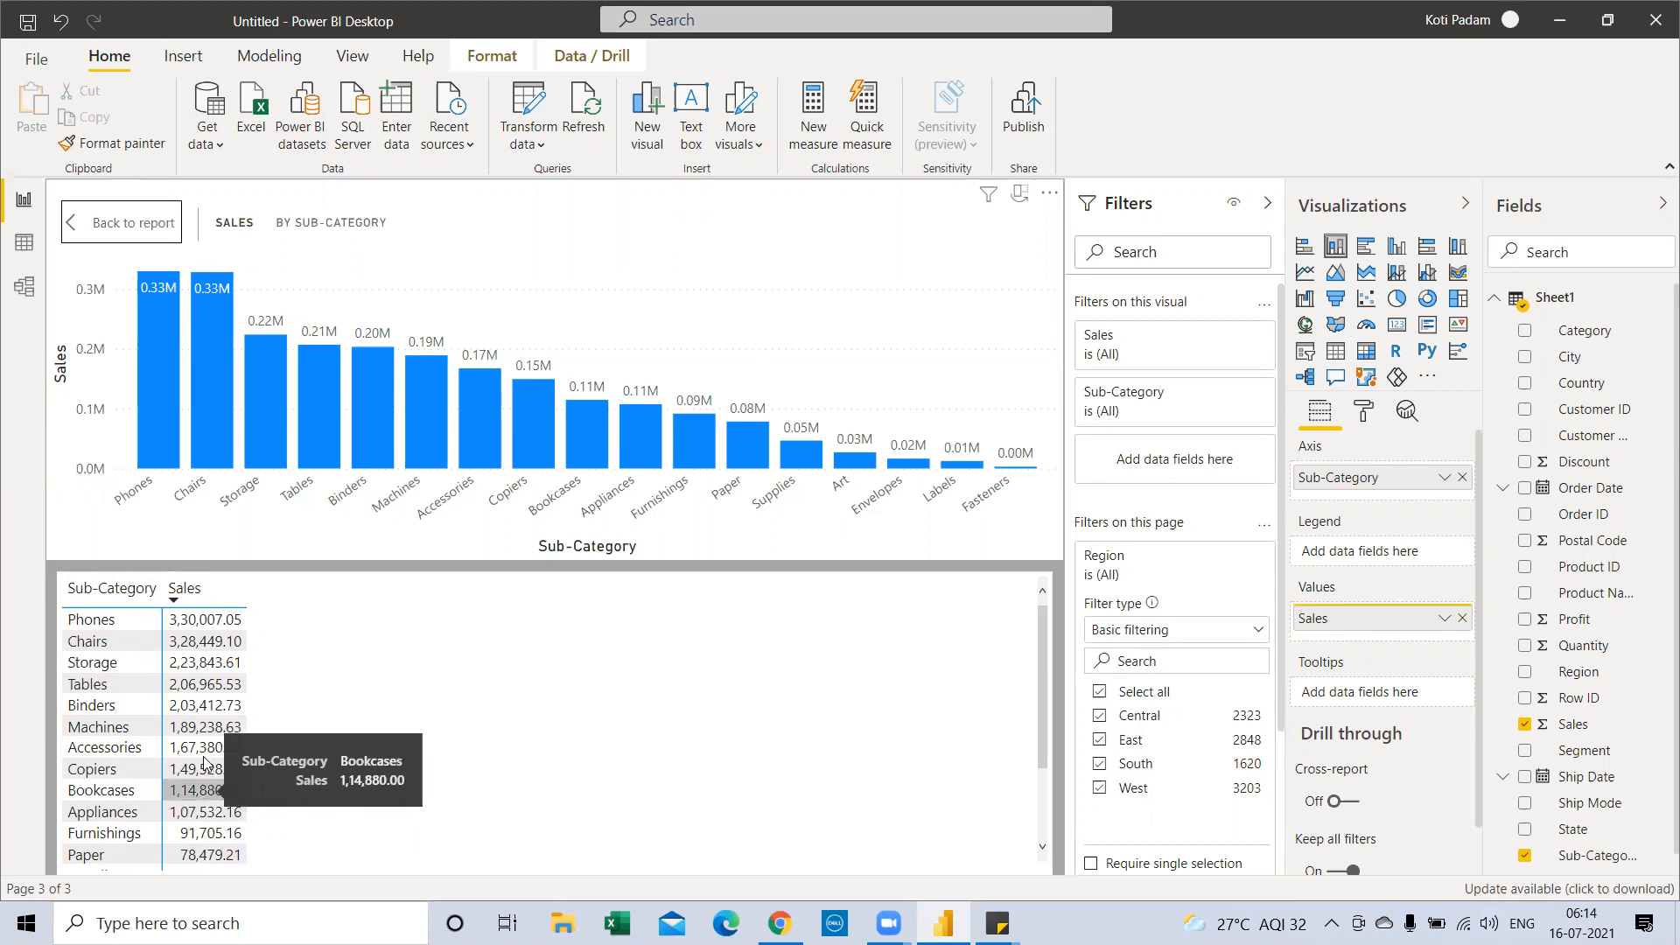
{"action": "left_click", "coordinate": [131, 229]}
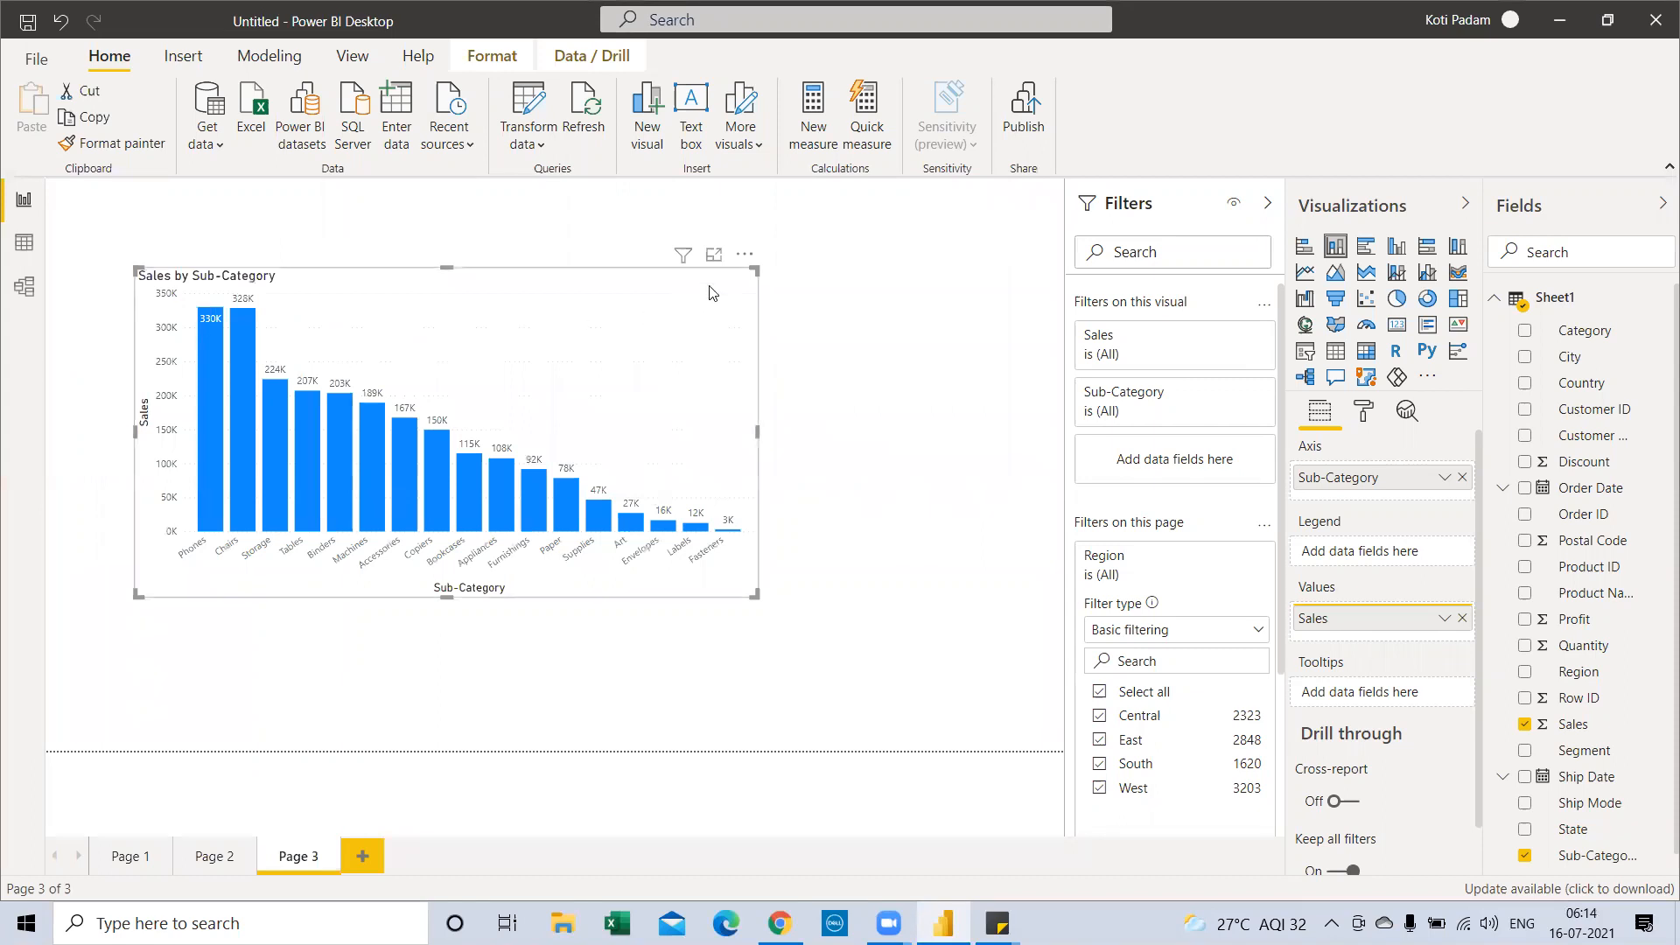
Narrow the Sales by Sub-Category chart and move it to Page 3's left edge
{"action": "left_click", "coordinate": [744, 257]}
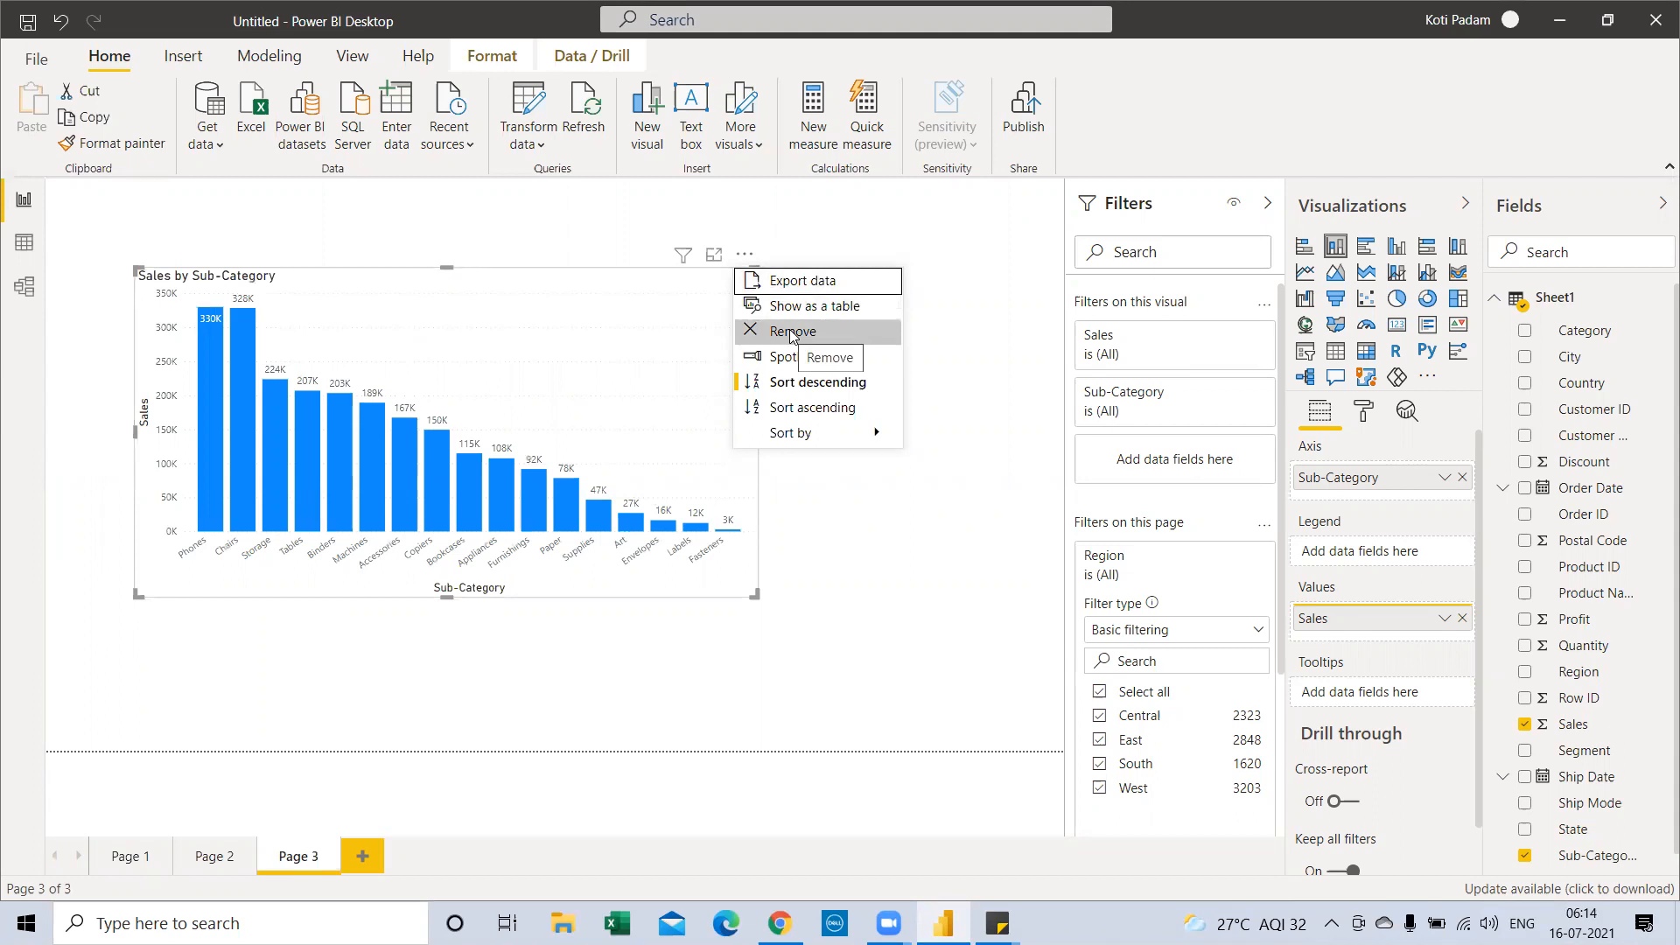
{"action": "left_click", "coordinate": [795, 358]}
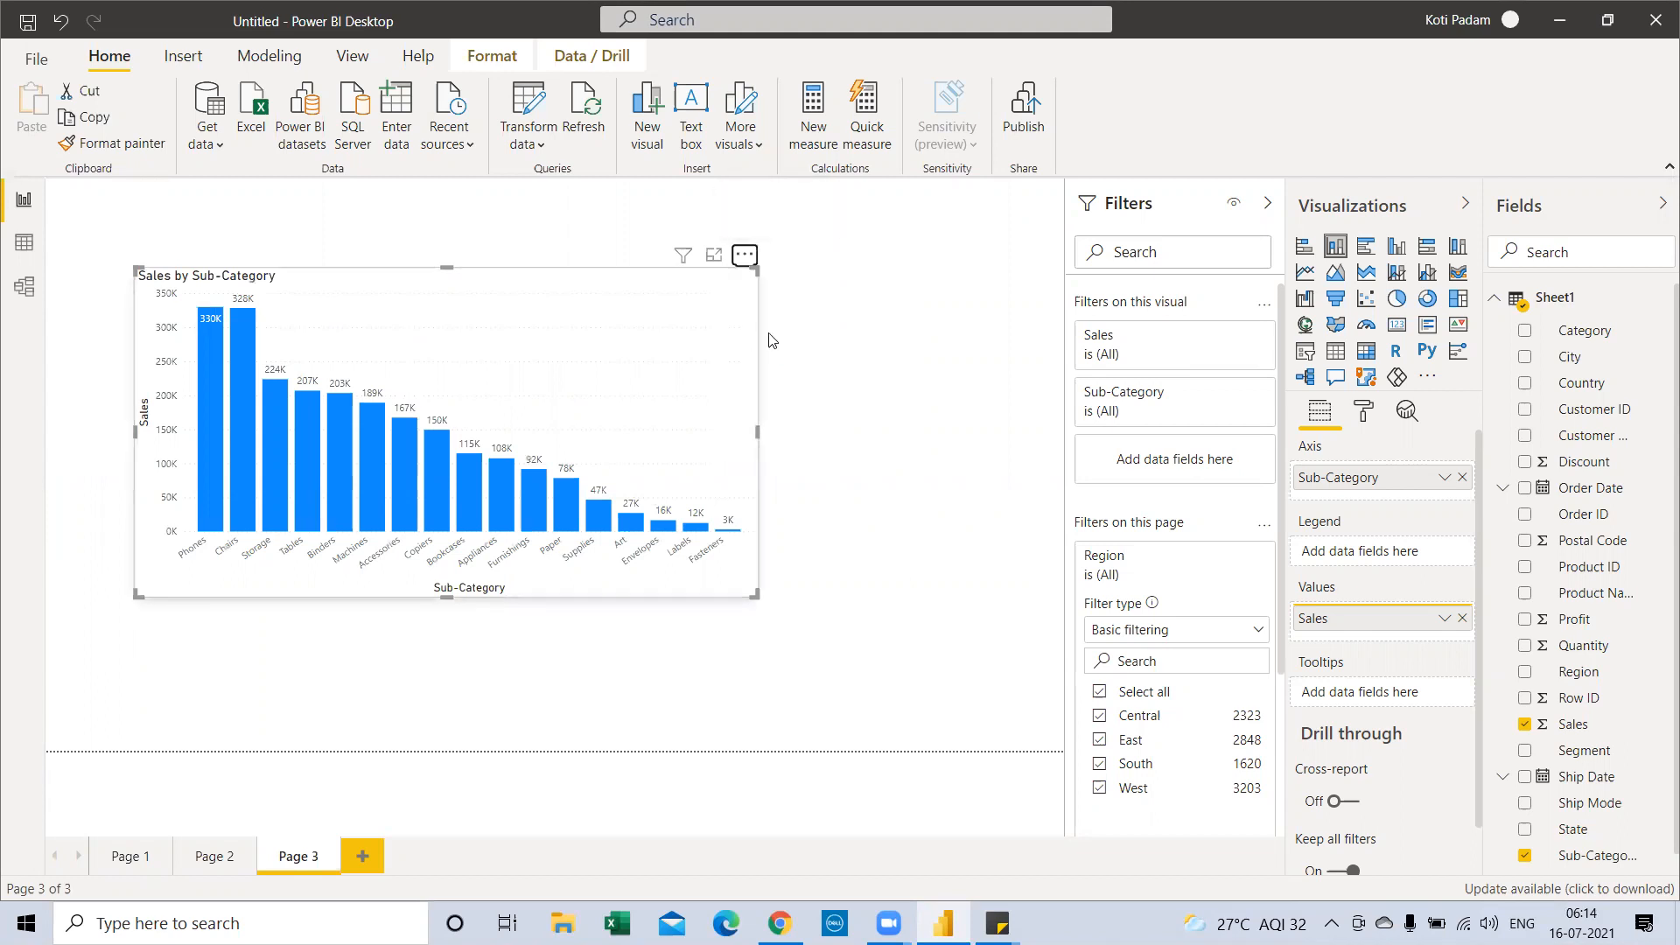
{"action": "left_click", "coordinate": [745, 255]}
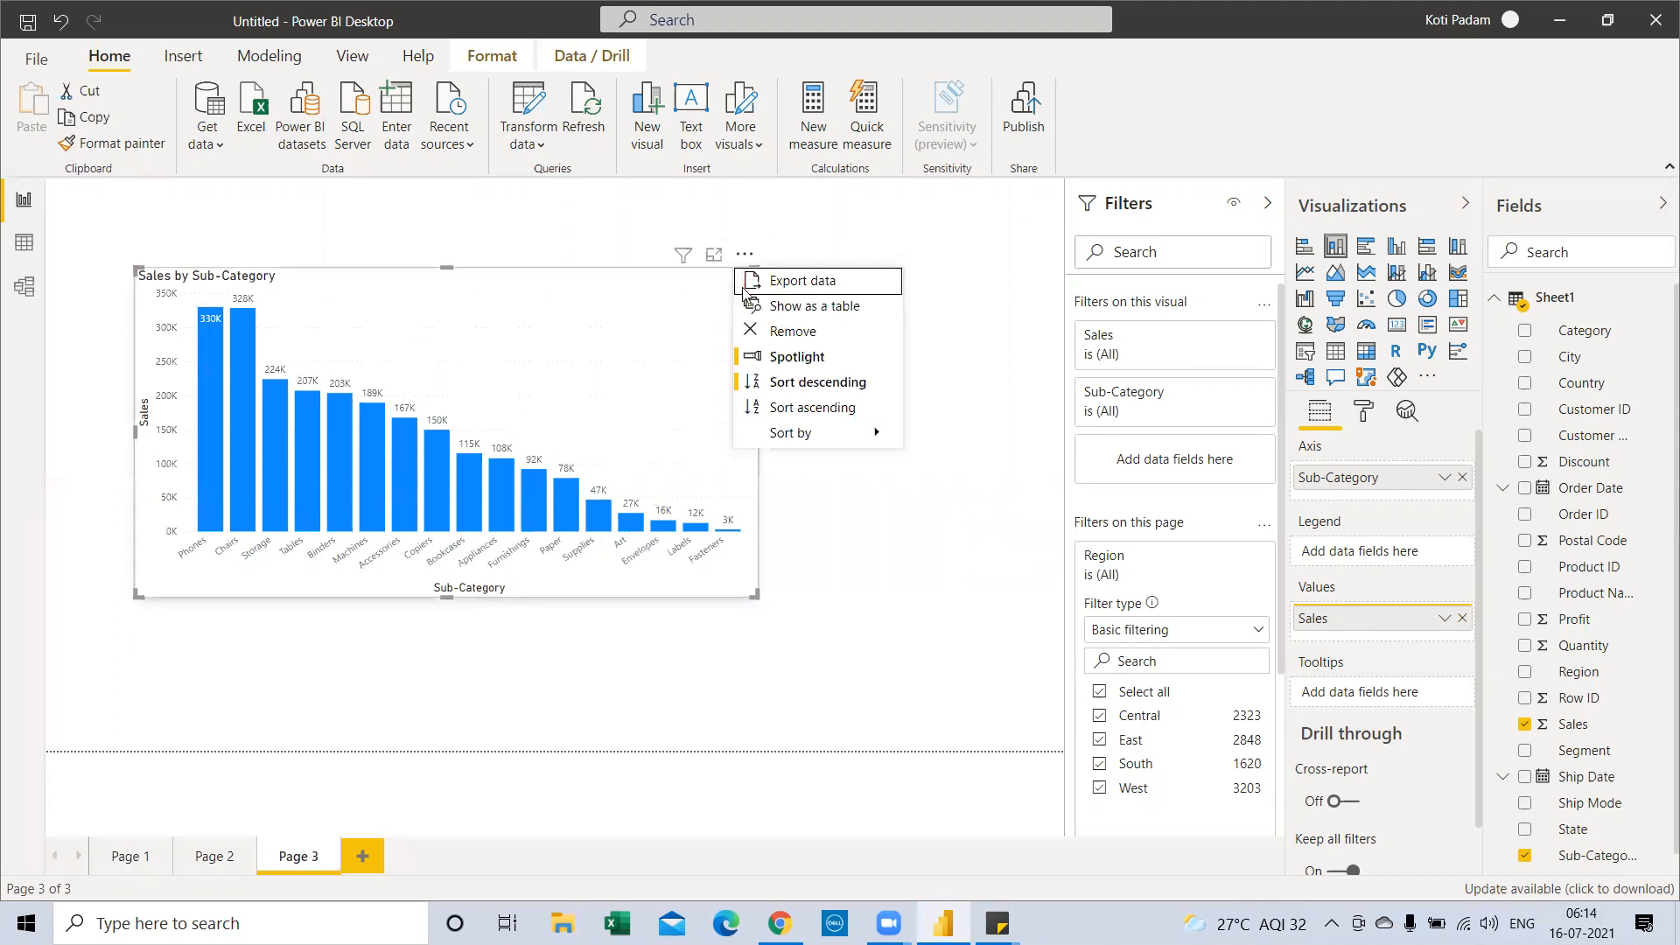
{"action": "left_click", "coordinate": [769, 362]}
{"action": "left_click_drag", "start_coordinate": [756, 437], "coordinate": [656, 438]}
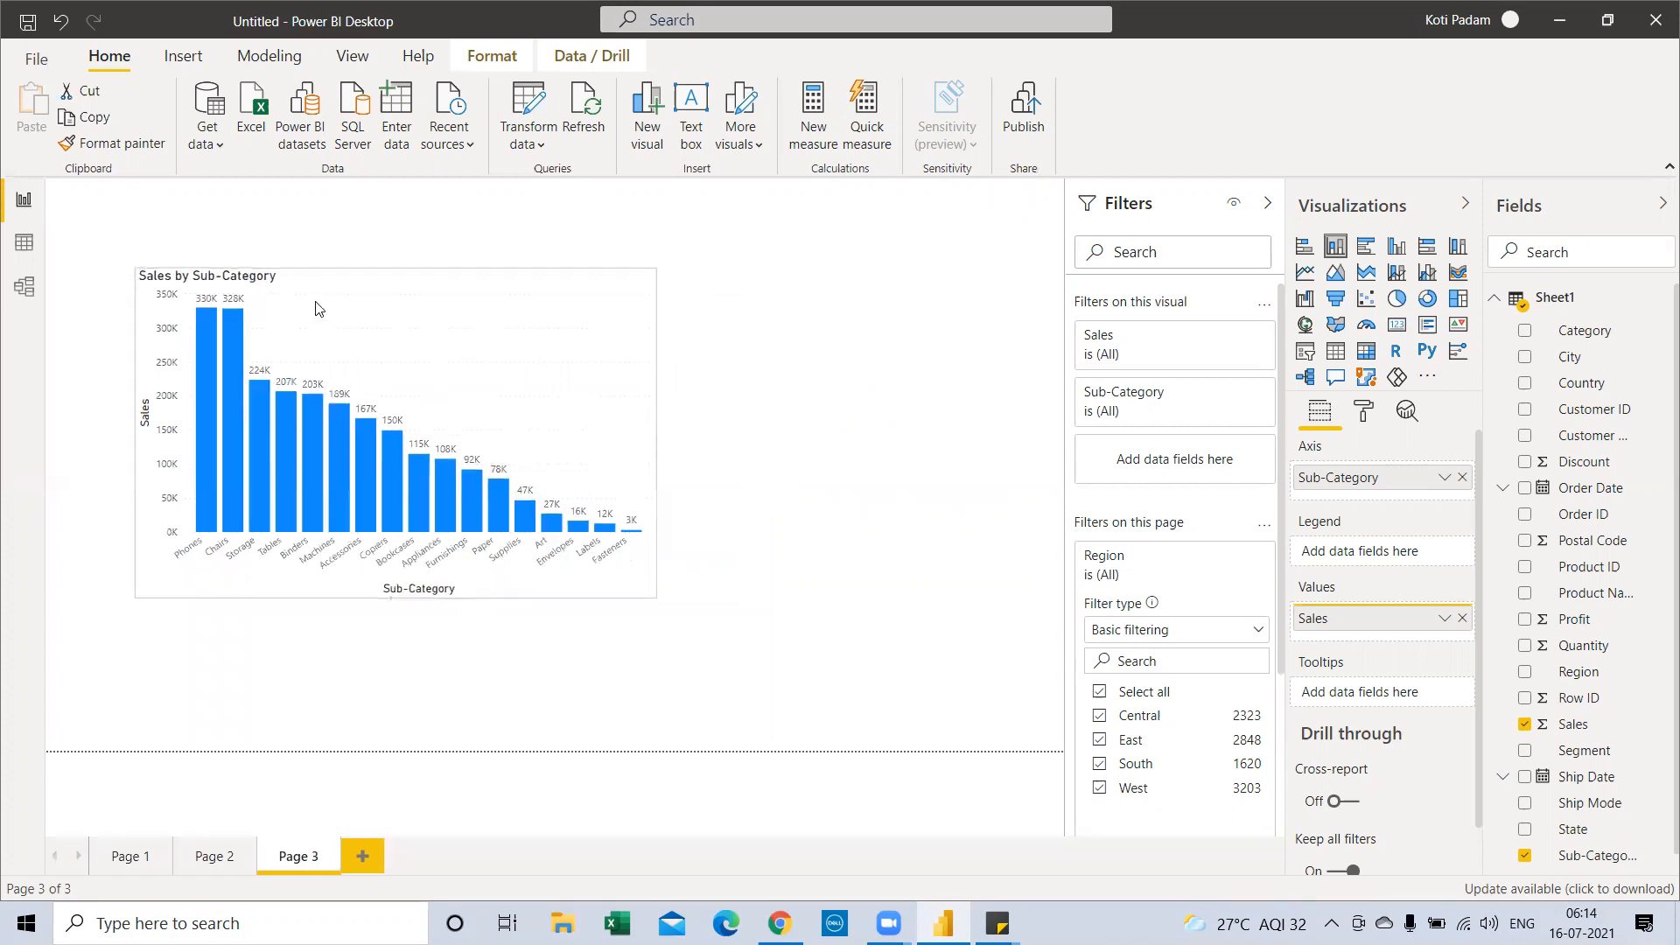
{"action": "left_click_drag", "start_coordinate": [316, 308], "coordinate": [262, 287]}
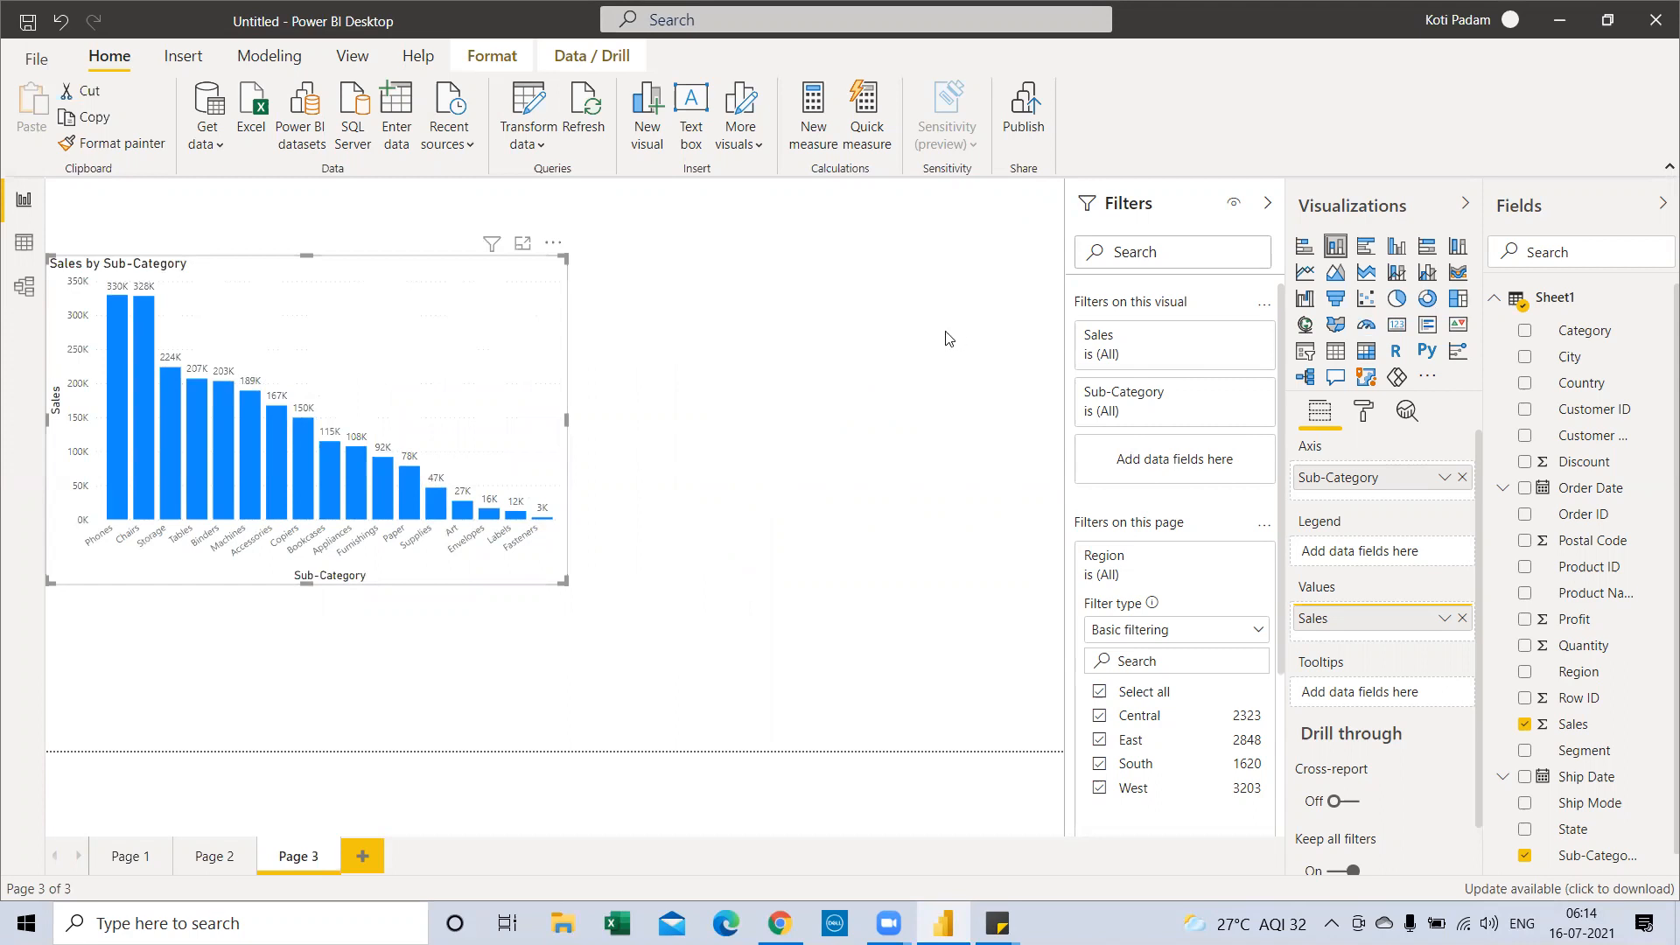
{"action": "key", "text": "Escape"}
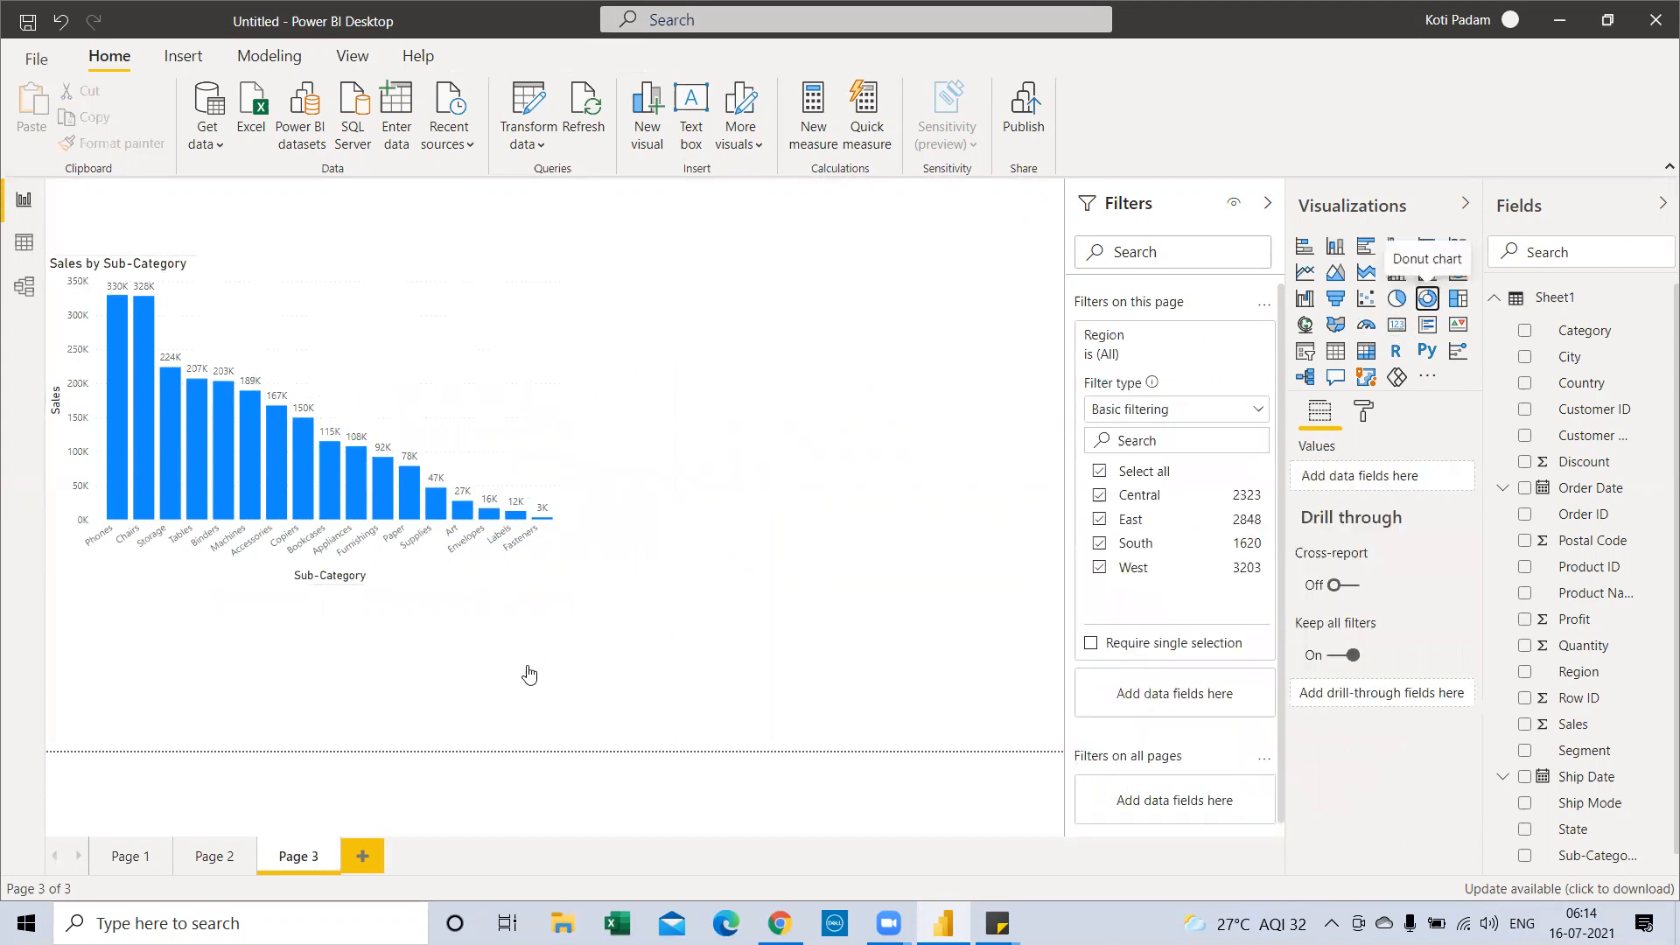
Place a donut chart beside the sub-category chart and make it taller
{"action": "left_click_drag", "start_coordinate": [479, 638], "coordinate": [1025, 296]}
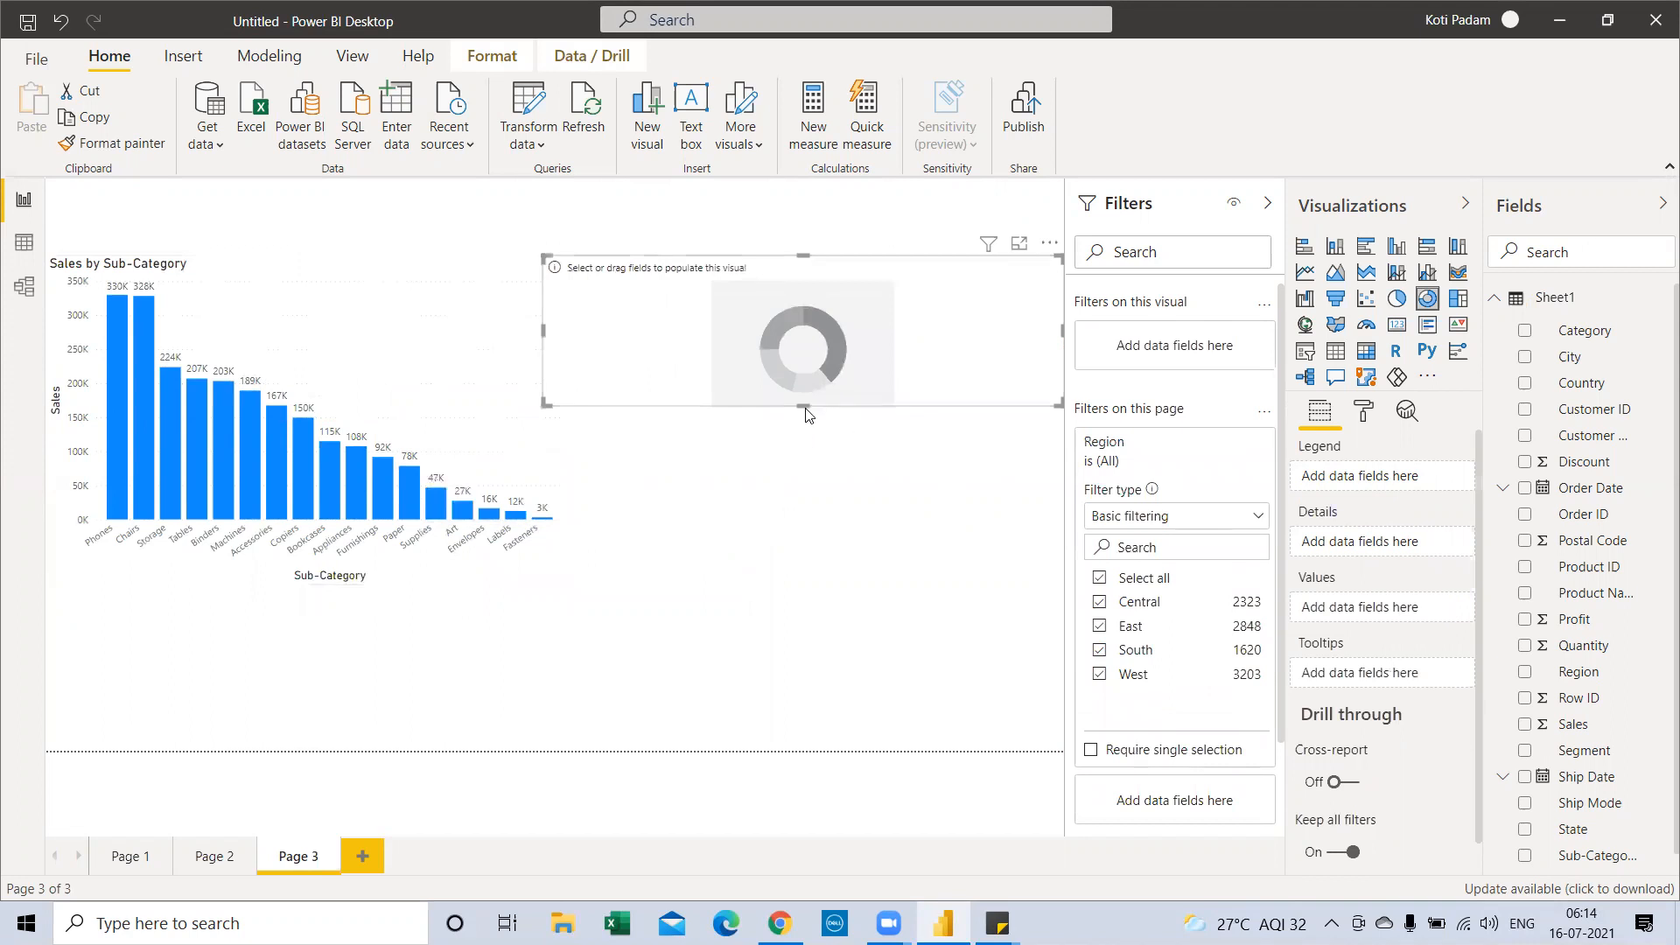
{"action": "left_click", "coordinate": [804, 411]}
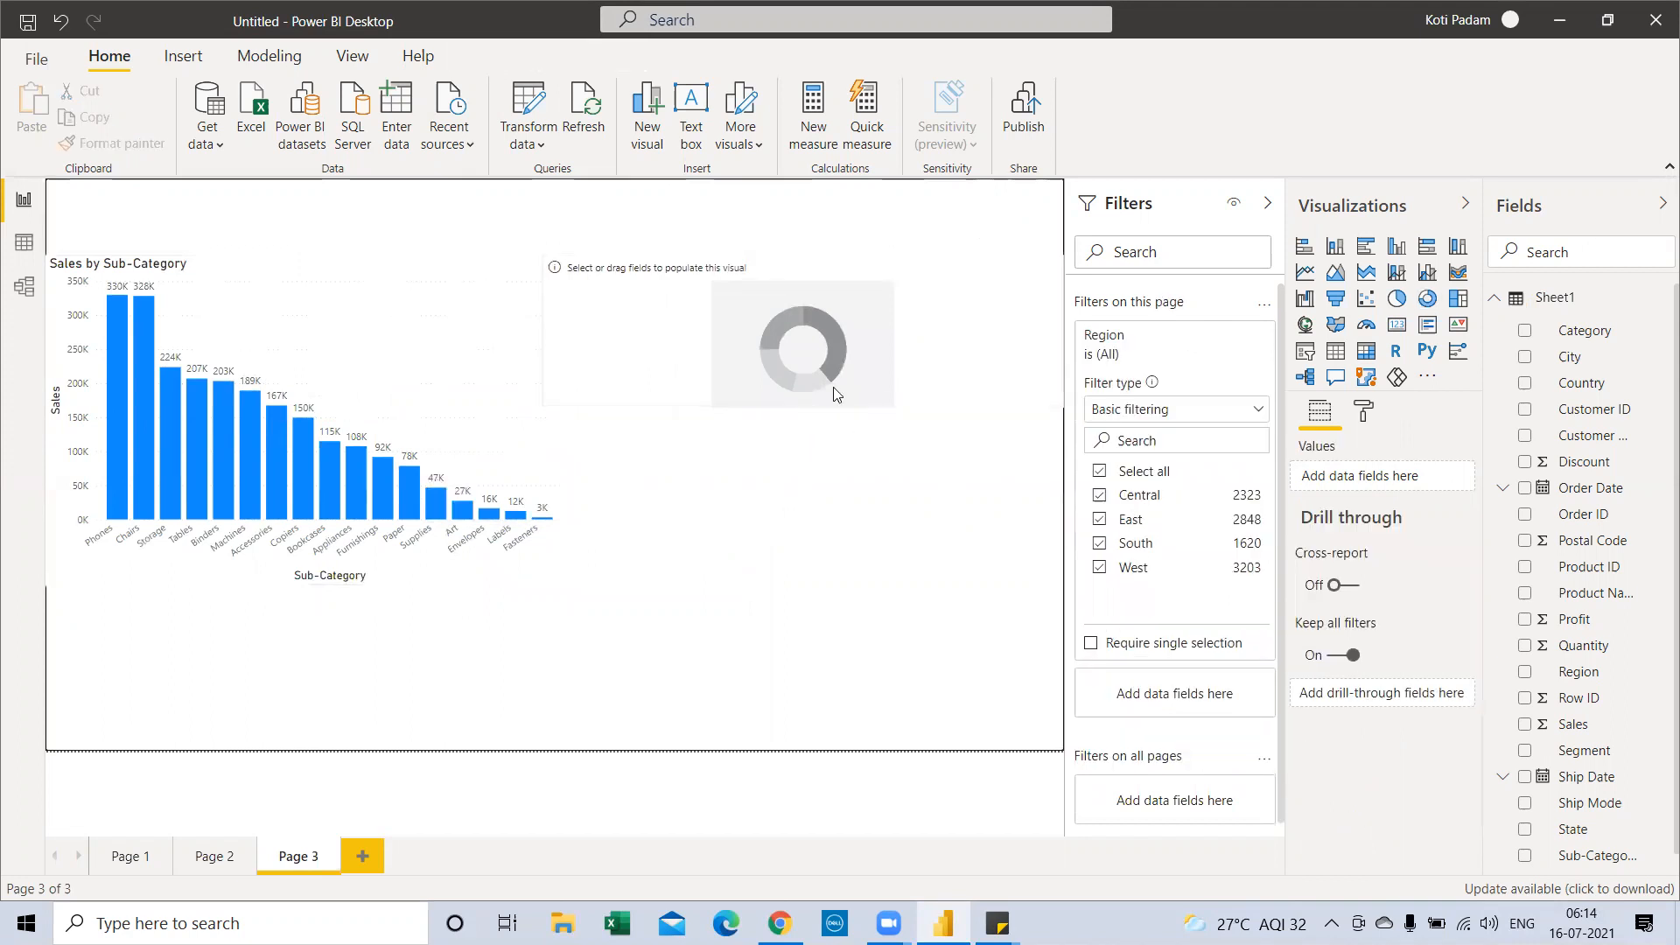
{"action": "left_click", "coordinate": [801, 404]}
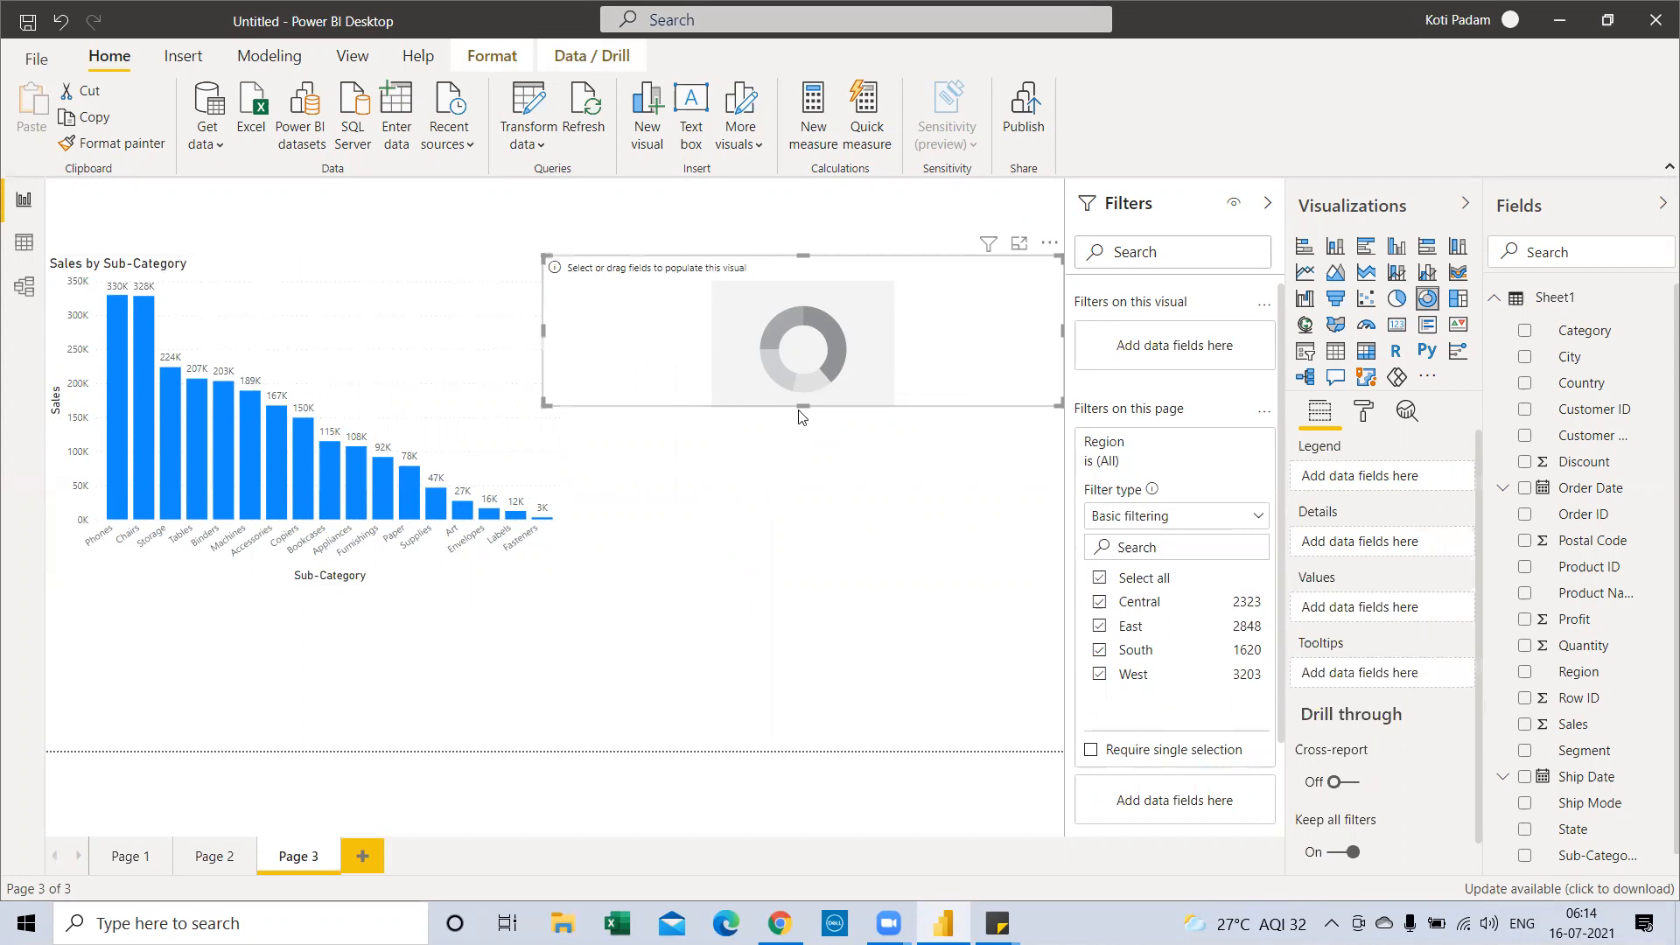
{"action": "left_click_drag", "start_coordinate": [802, 408], "coordinate": [802, 521]}
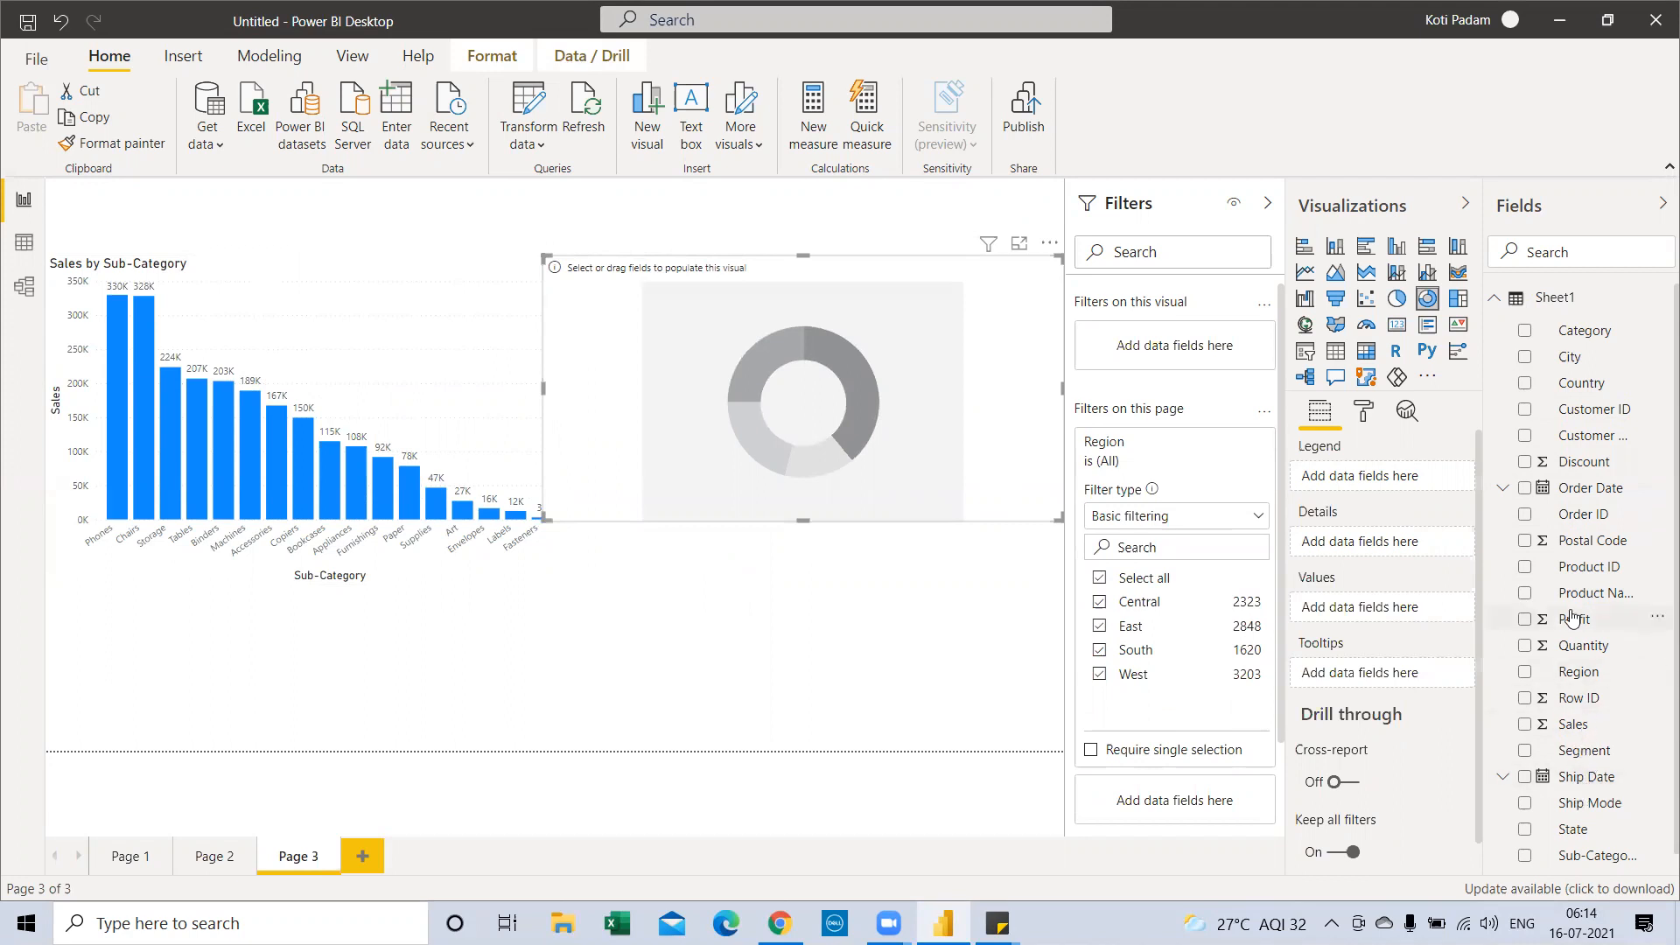
Split the donut by Region with Sales as values, and narrow it from the left
{"action": "scroll", "coordinate": [1588, 724], "scroll_direction": "down", "scroll_amount": 1}
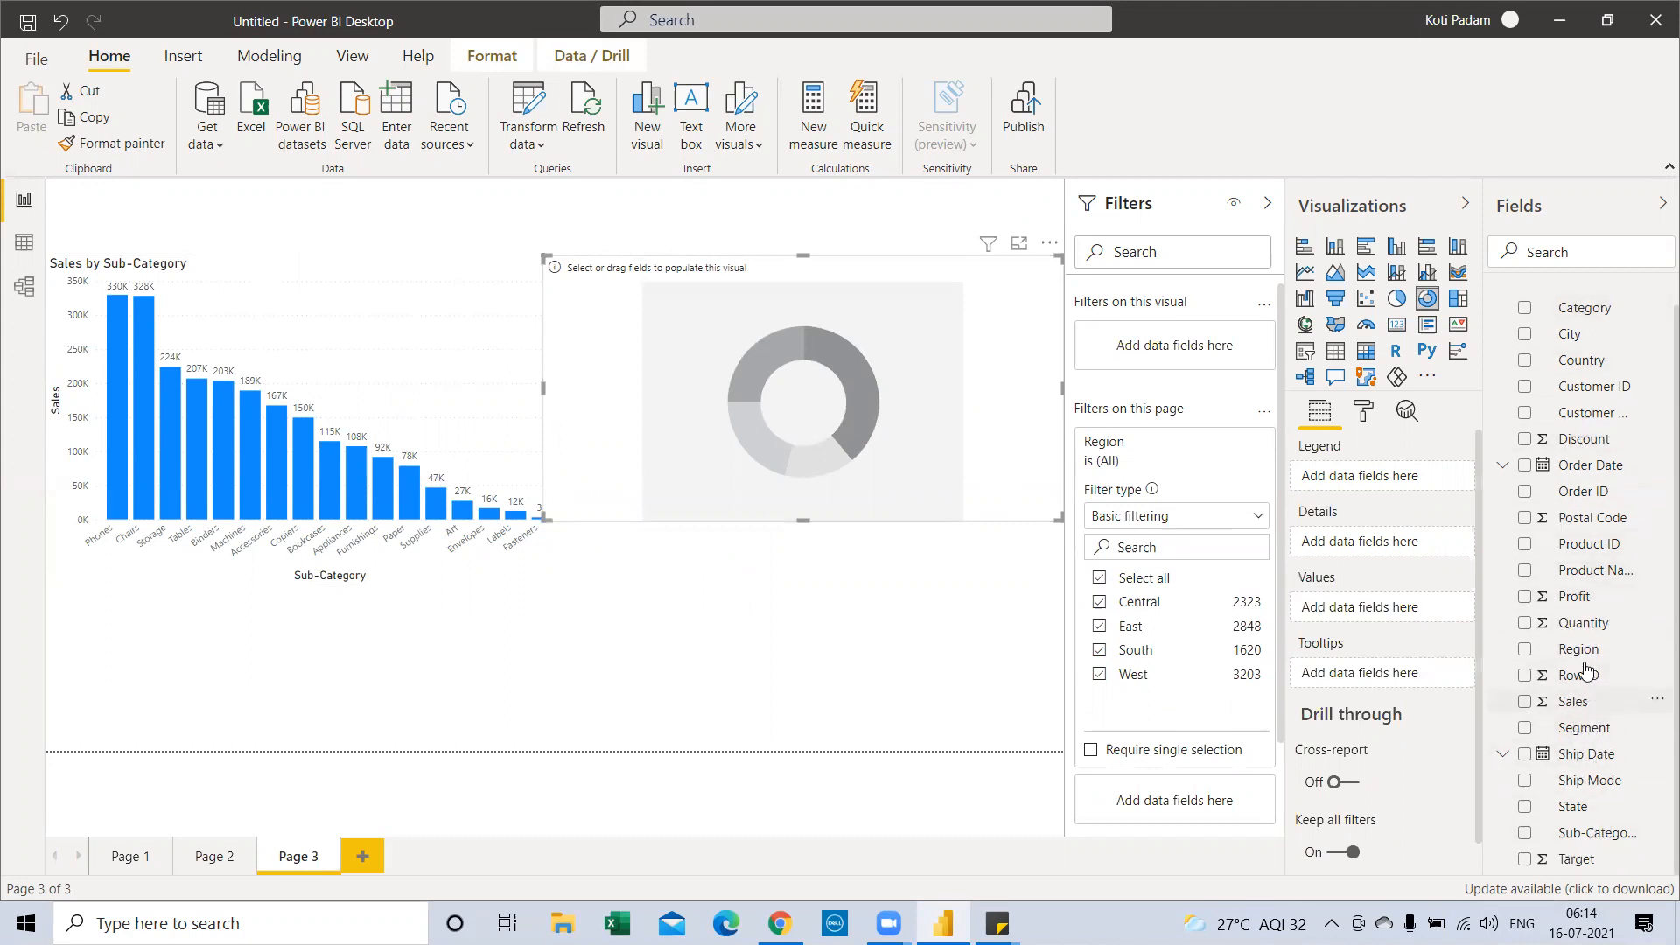
{"action": "left_click_drag", "start_coordinate": [1010, 447], "coordinate": [801, 384]}
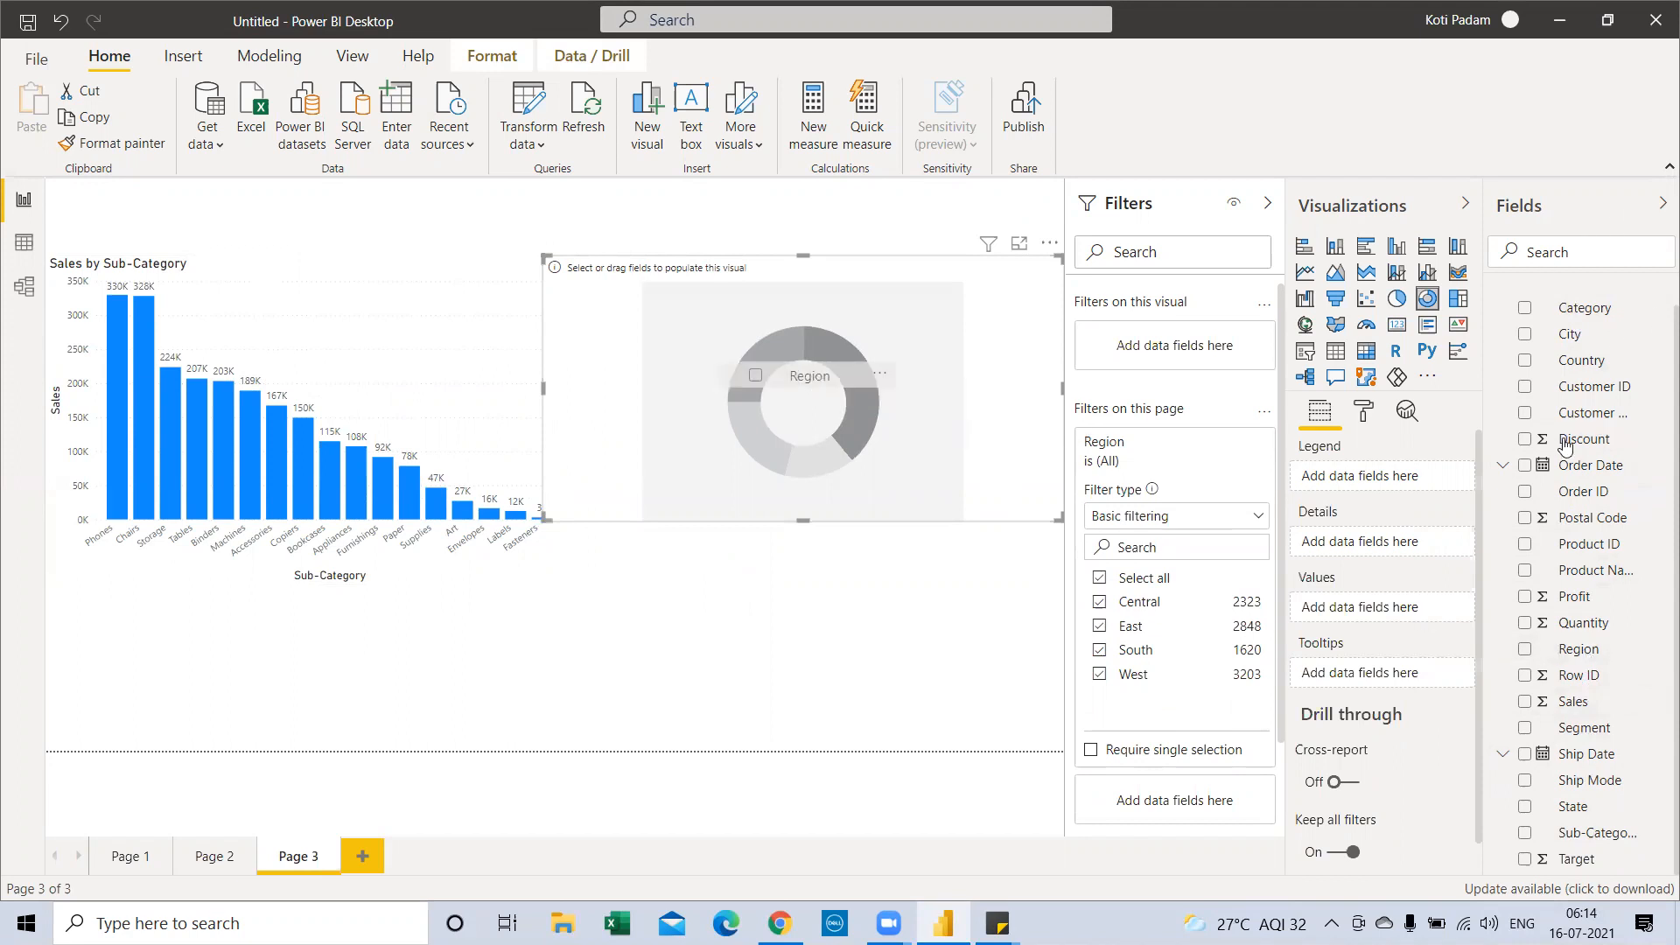
{"action": "left_click_drag", "start_coordinate": [1573, 701], "coordinate": [884, 452]}
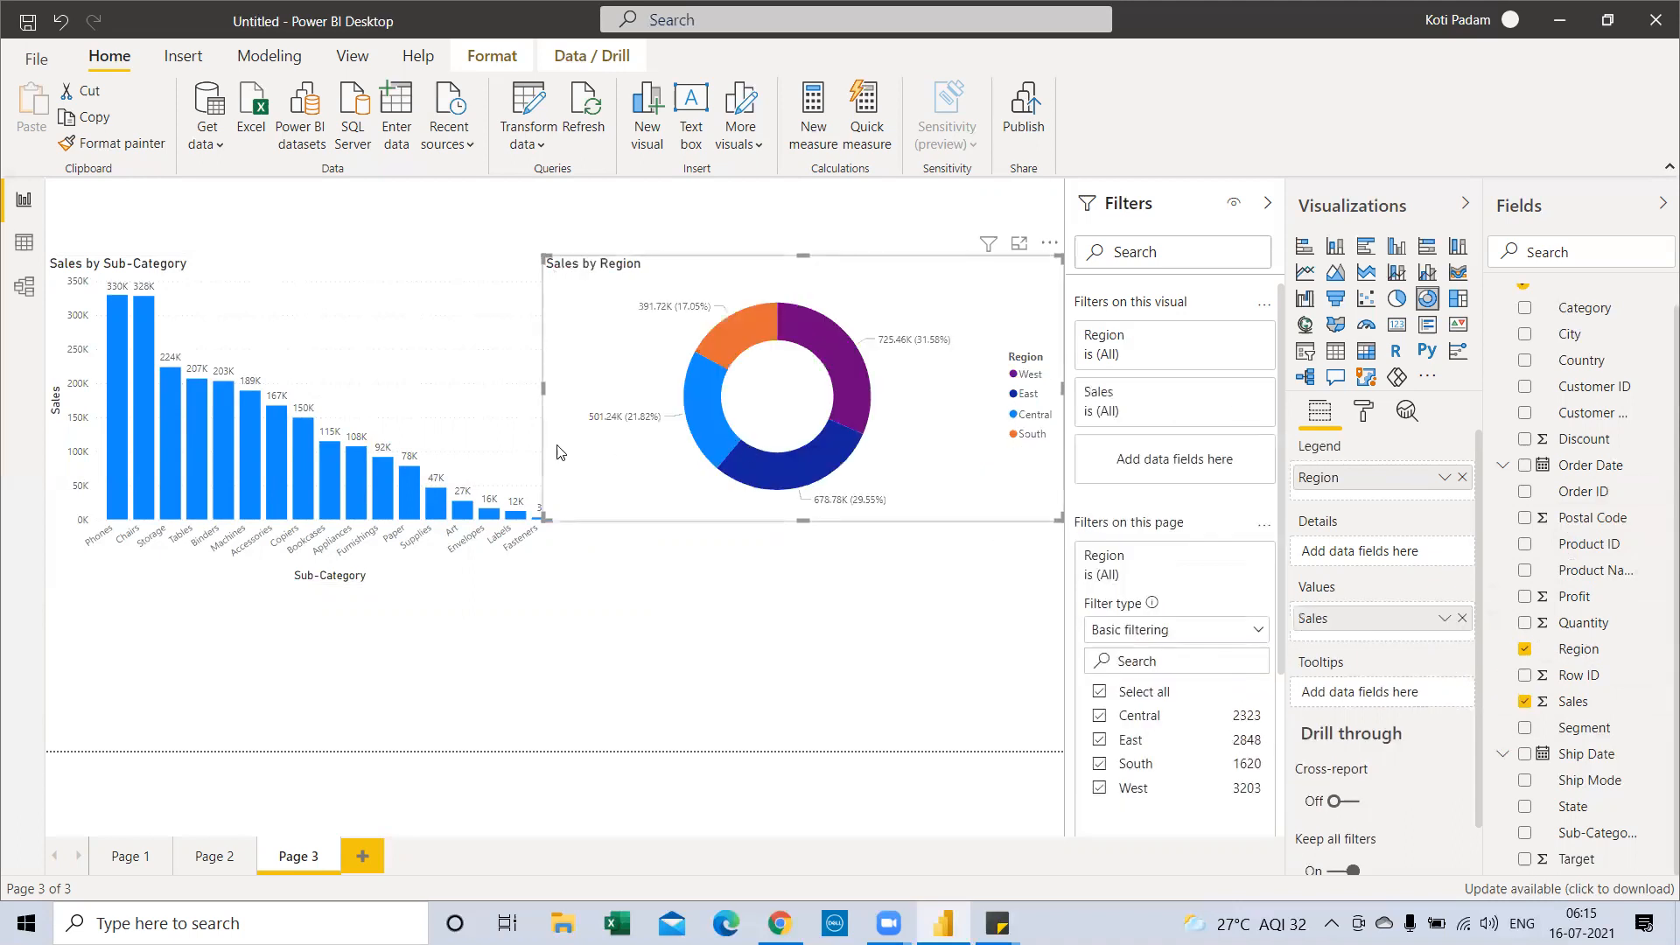
{"action": "left_click_drag", "start_coordinate": [542, 385], "coordinate": [622, 411]}
{"action": "left_click", "coordinate": [480, 348]}
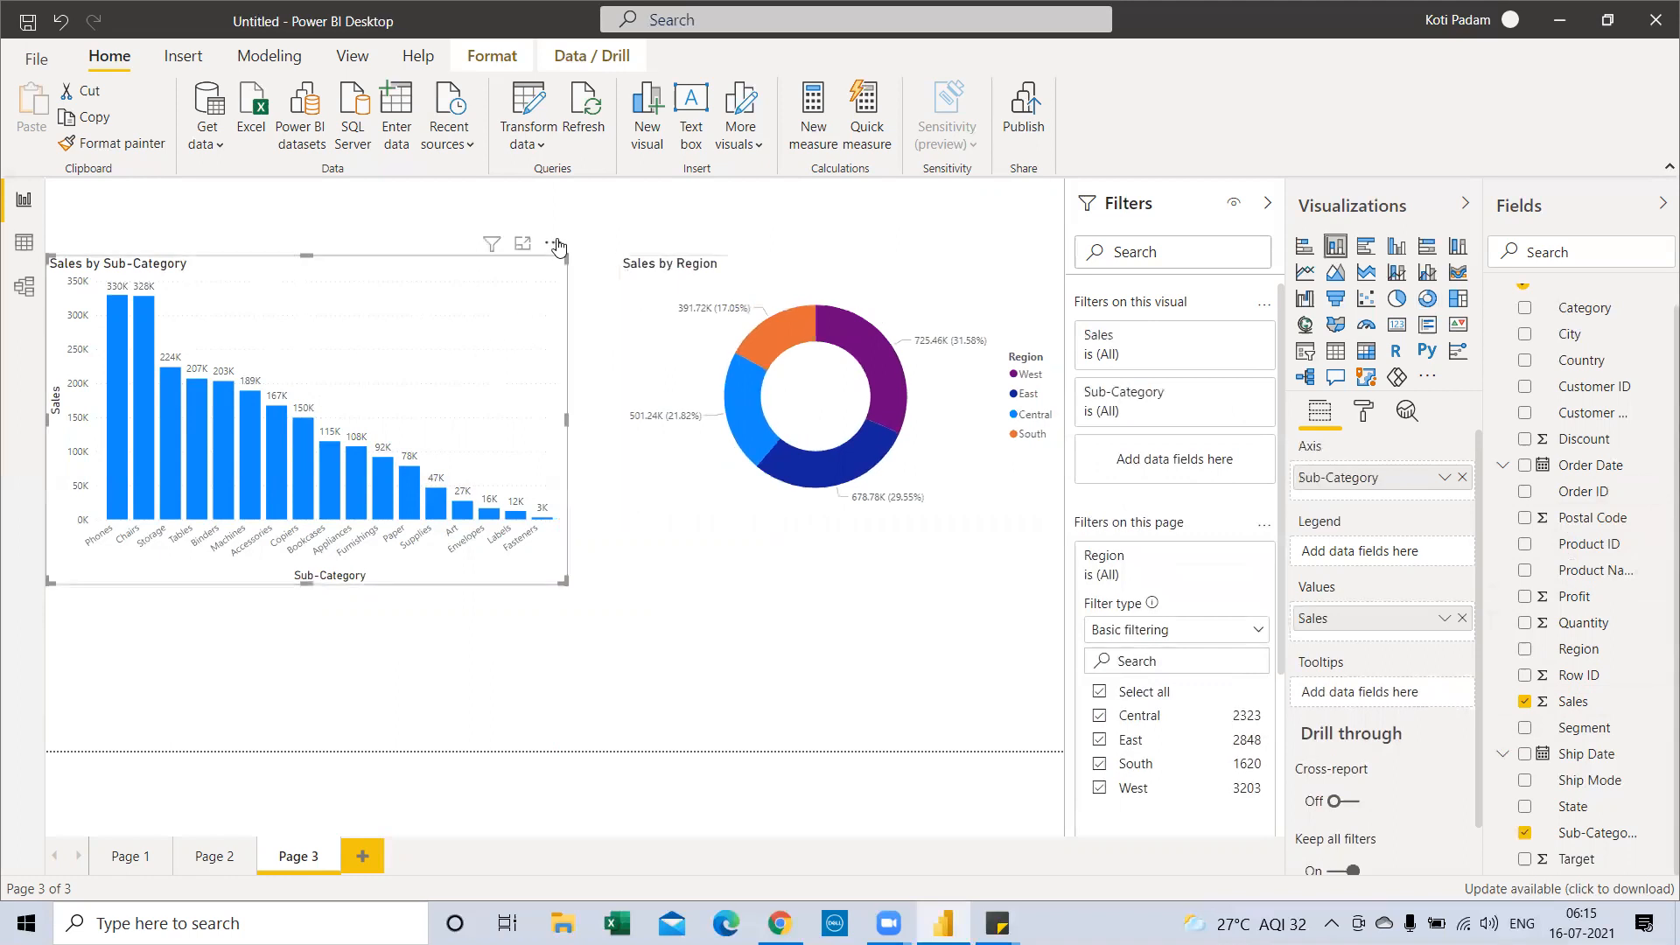
Toggle Spotlight on and off for the bar chart, then for the Sales by Region donut
{"action": "left_click", "coordinate": [554, 242]}
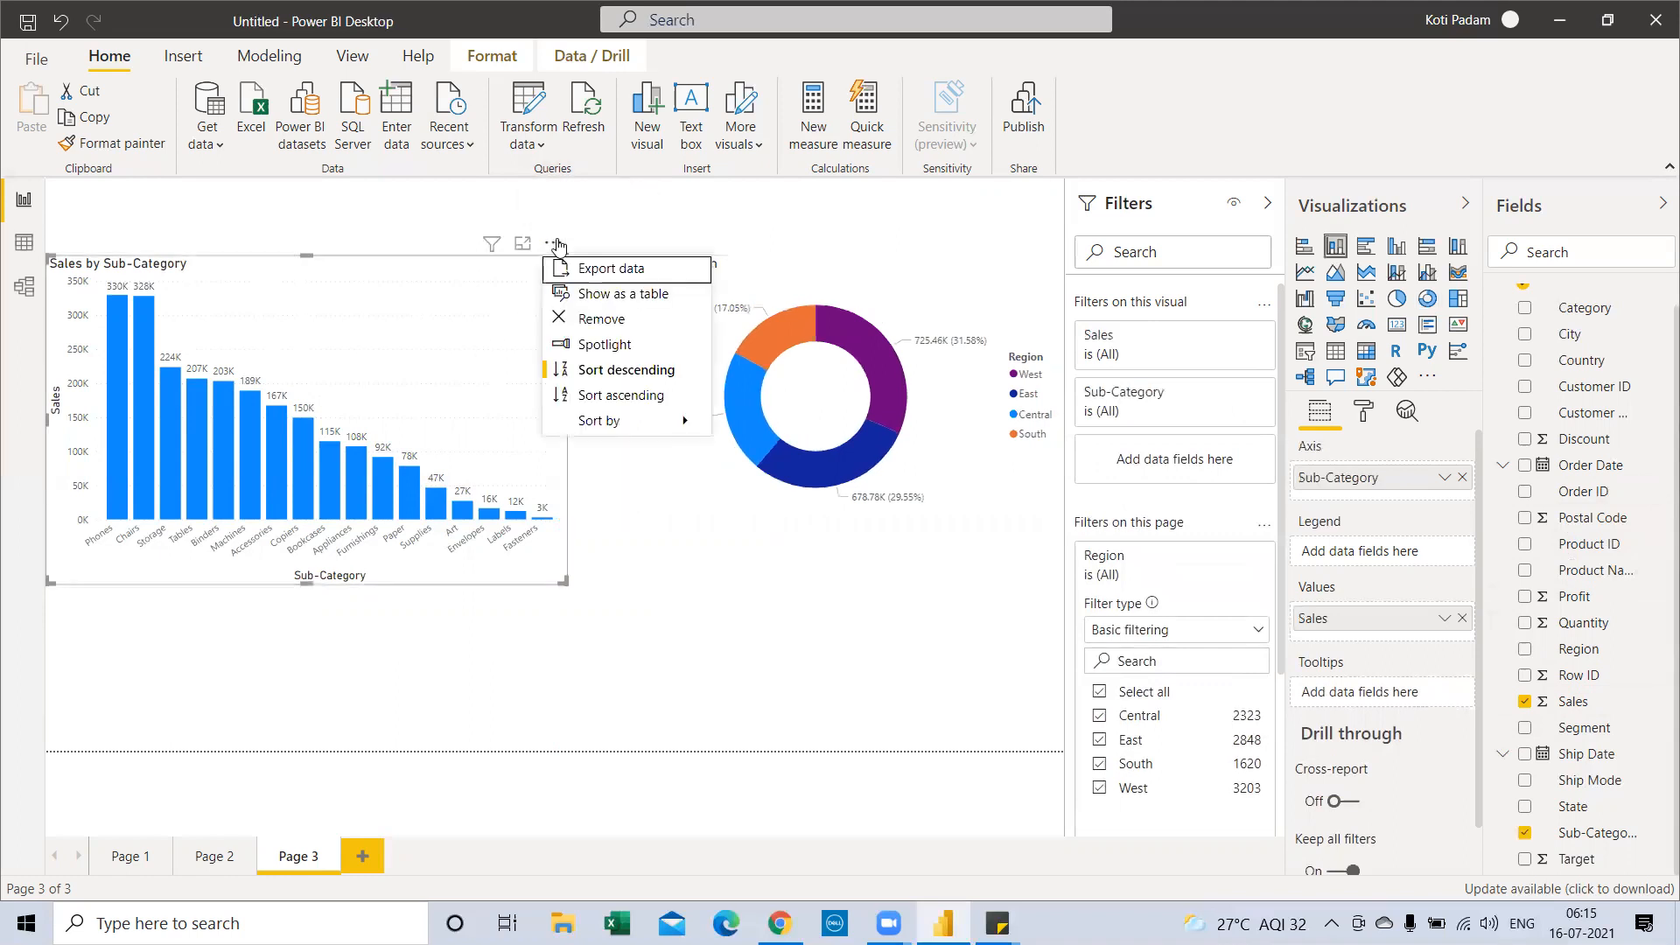
{"action": "left_click", "coordinate": [584, 345]}
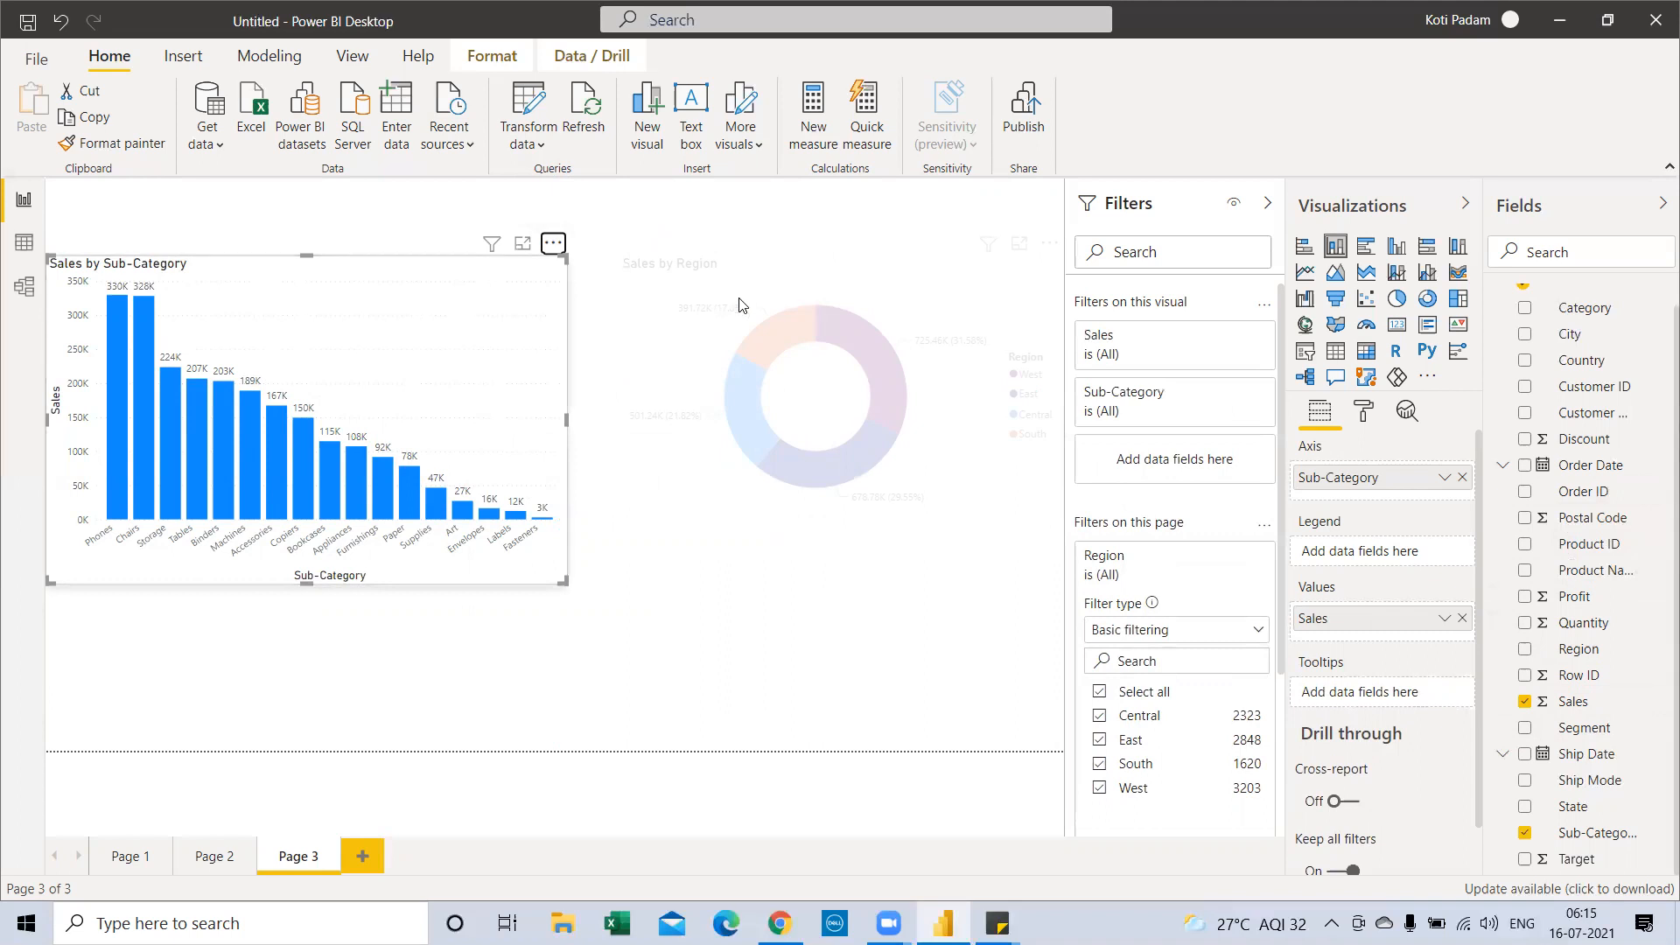
{"action": "left_click", "coordinate": [553, 244]}
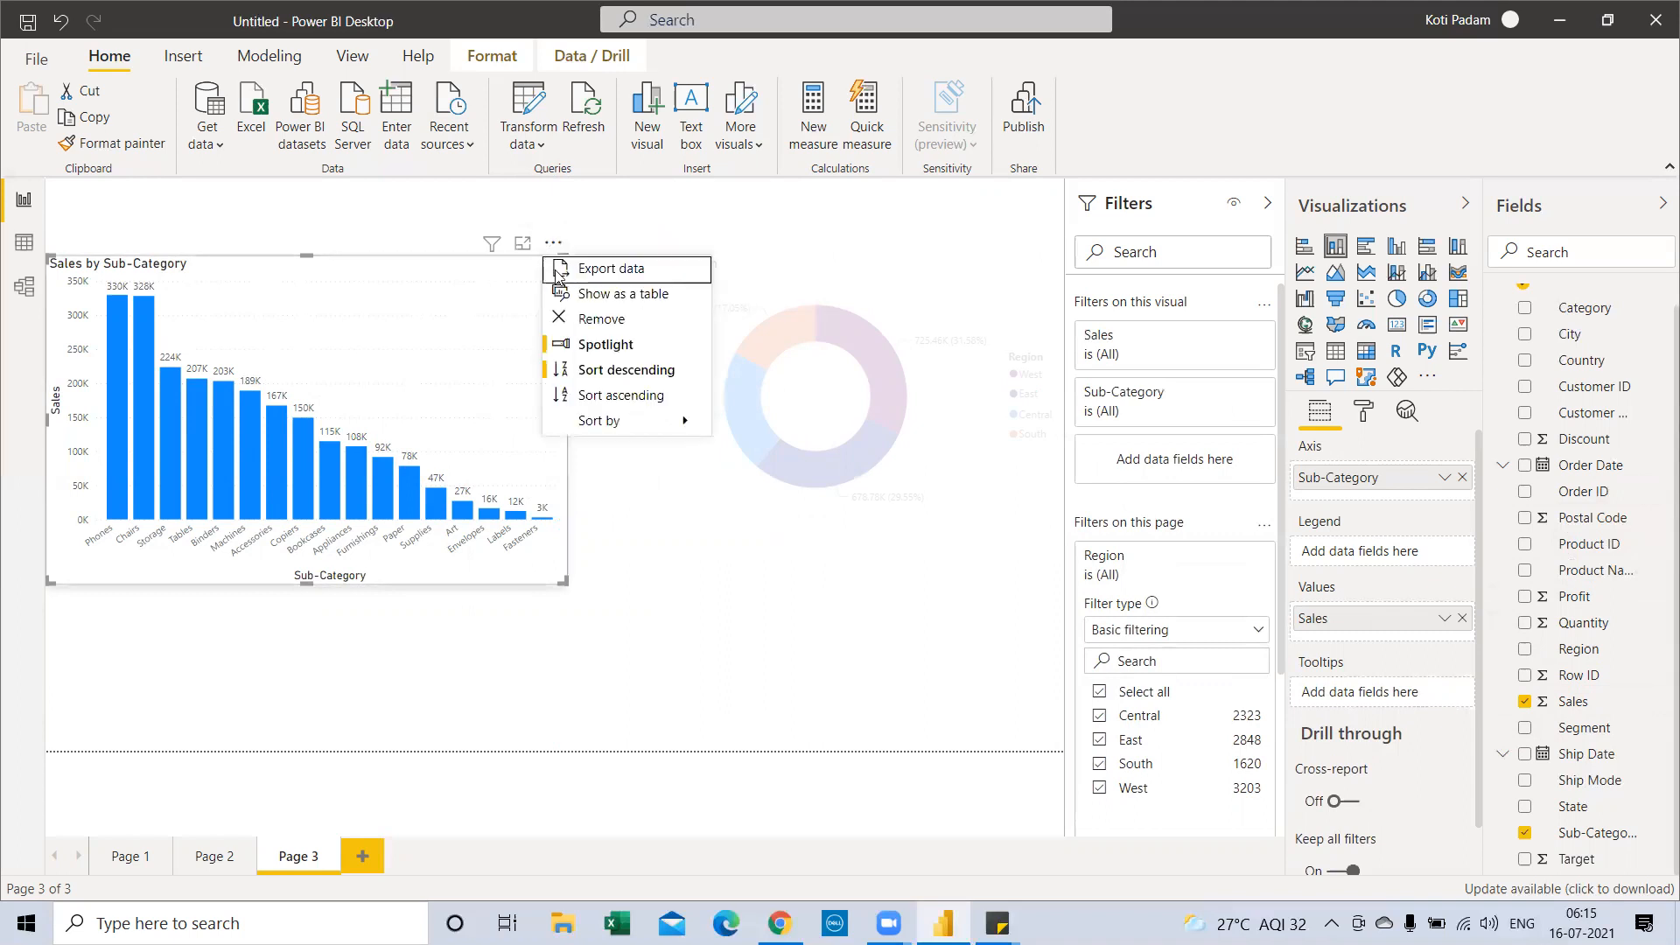
{"action": "left_click", "coordinate": [592, 345]}
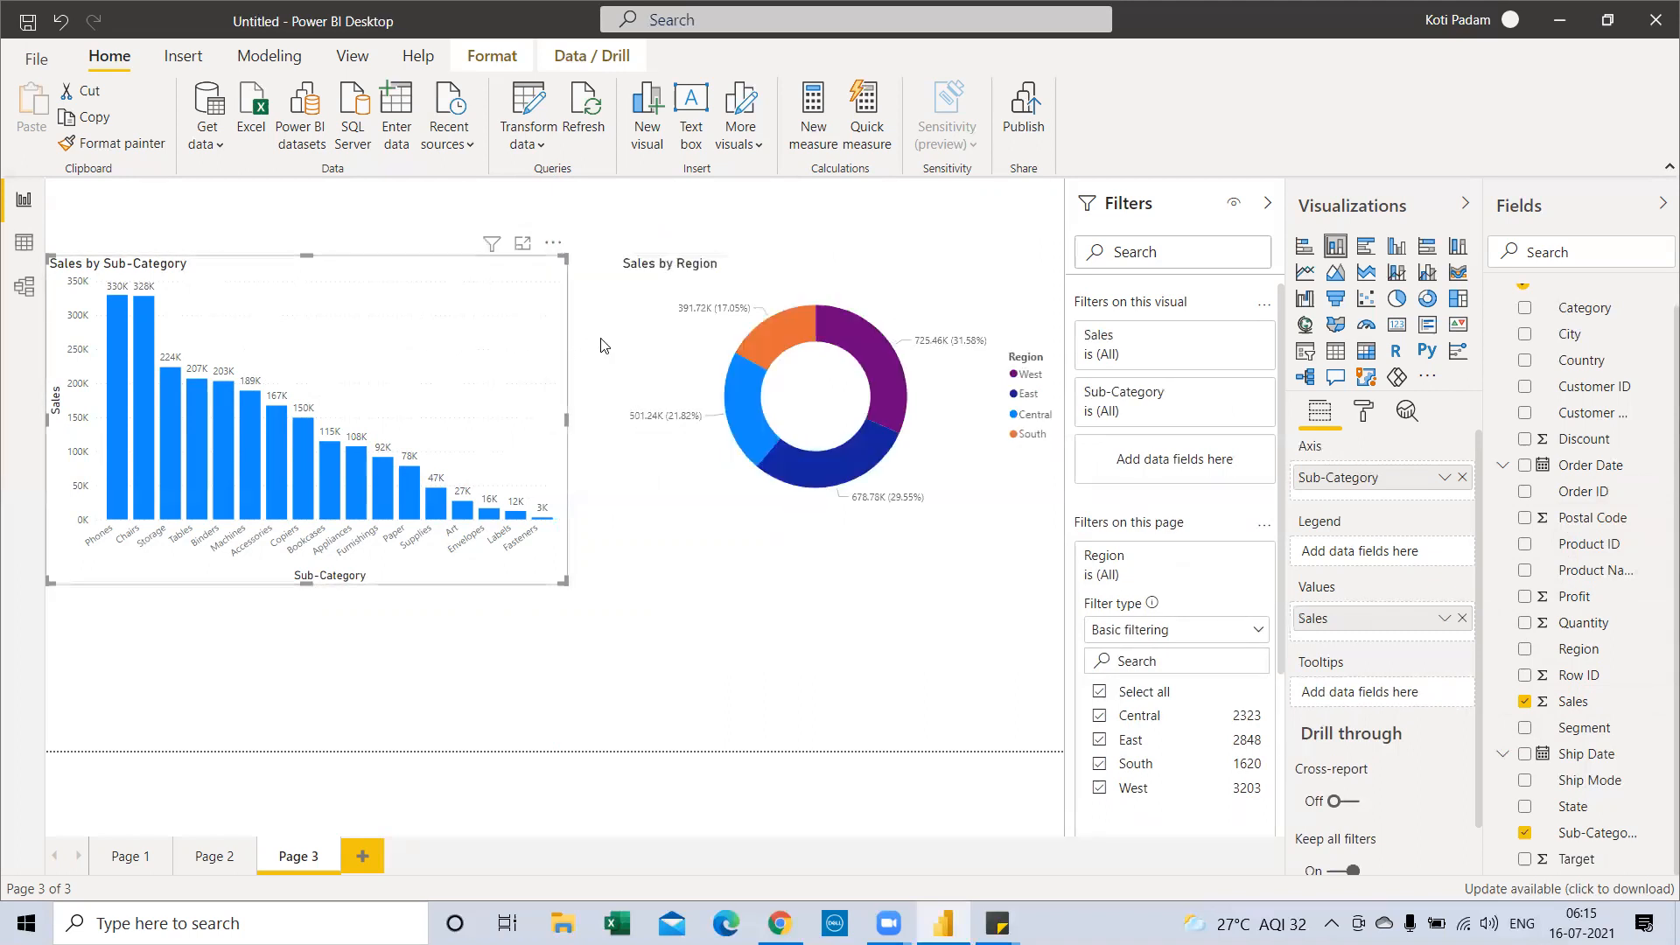
{"action": "left_click", "coordinate": [1049, 244]}
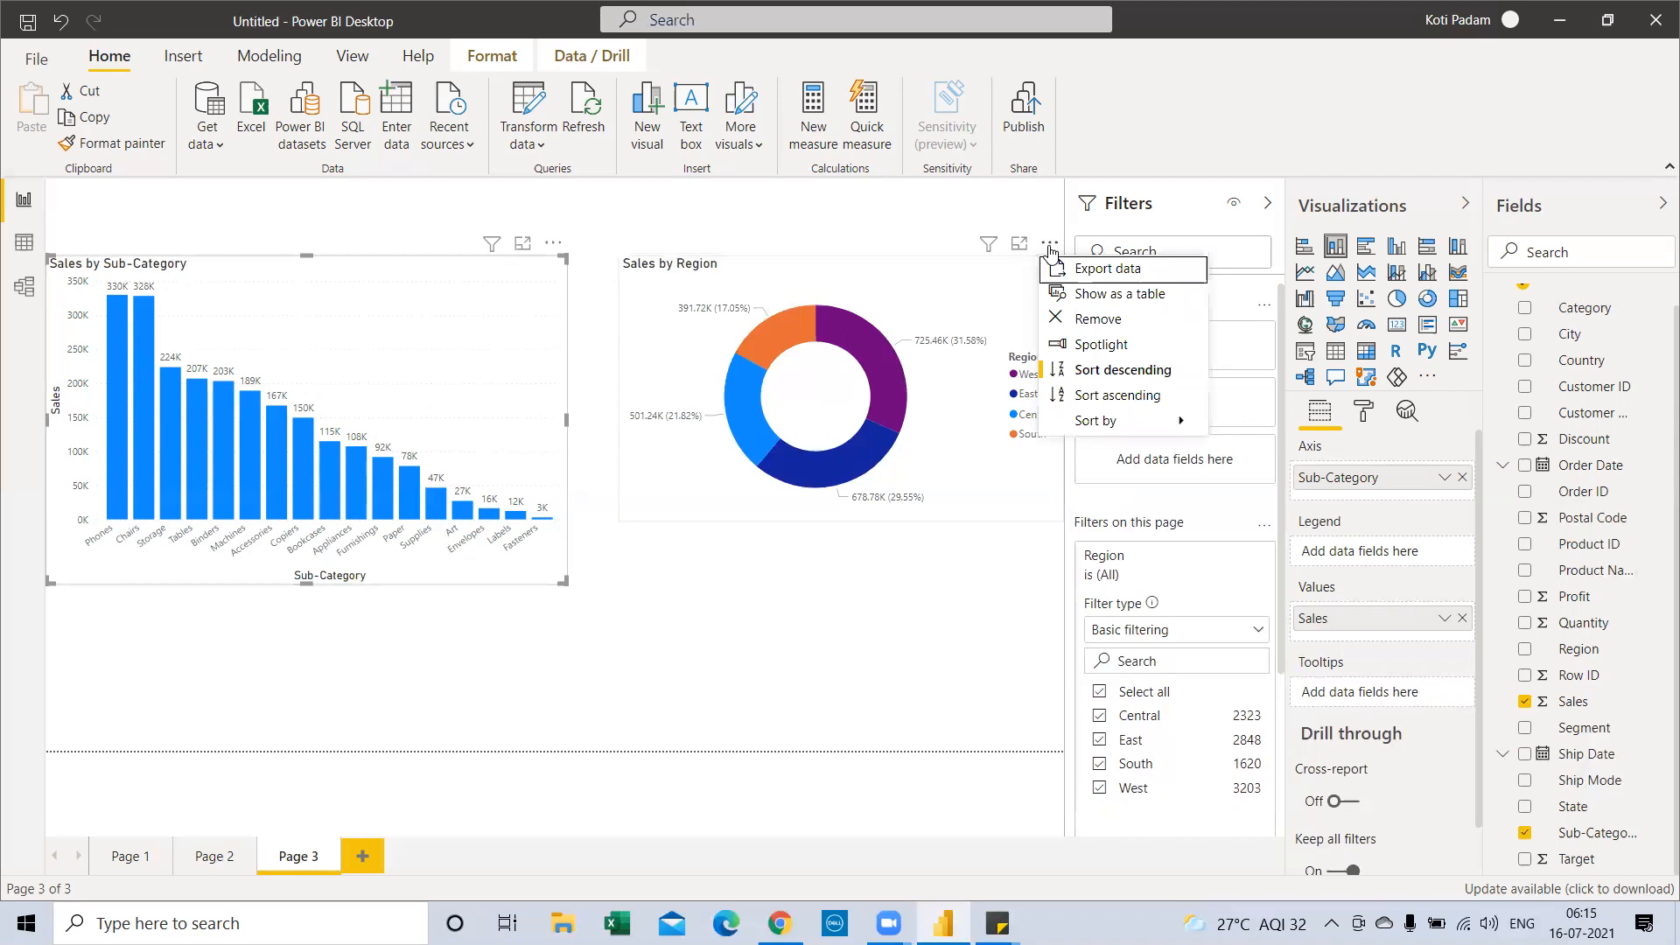
{"action": "left_click", "coordinate": [1086, 345]}
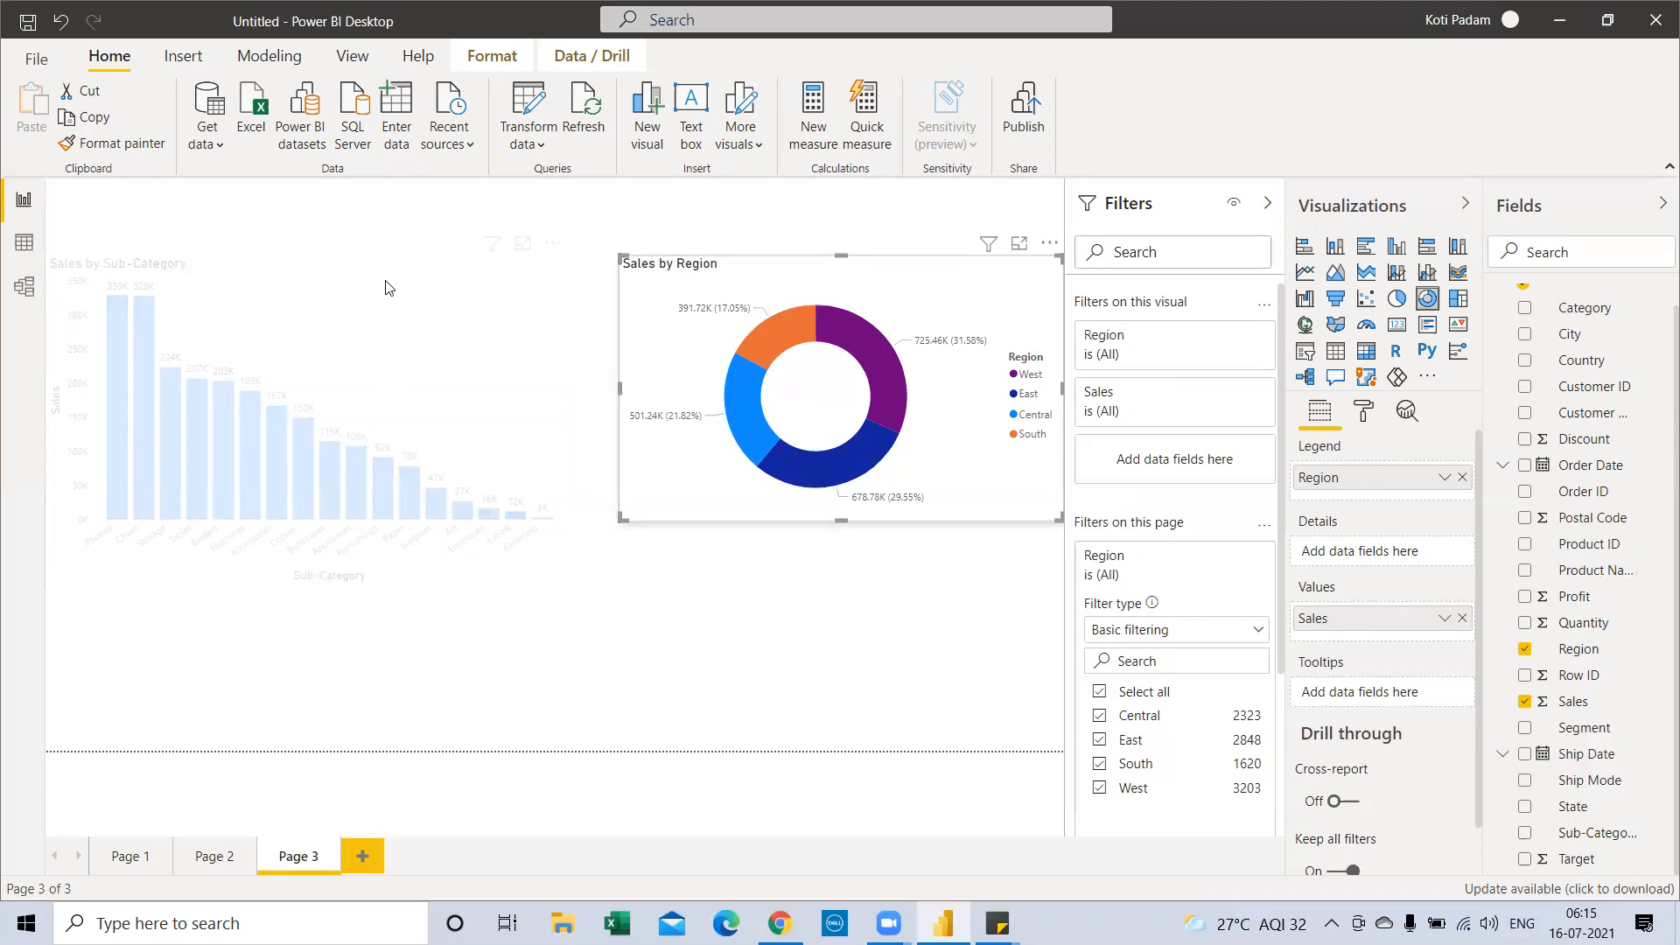
{"action": "left_click", "coordinate": [1053, 248]}
{"action": "left_click", "coordinate": [1089, 345]}
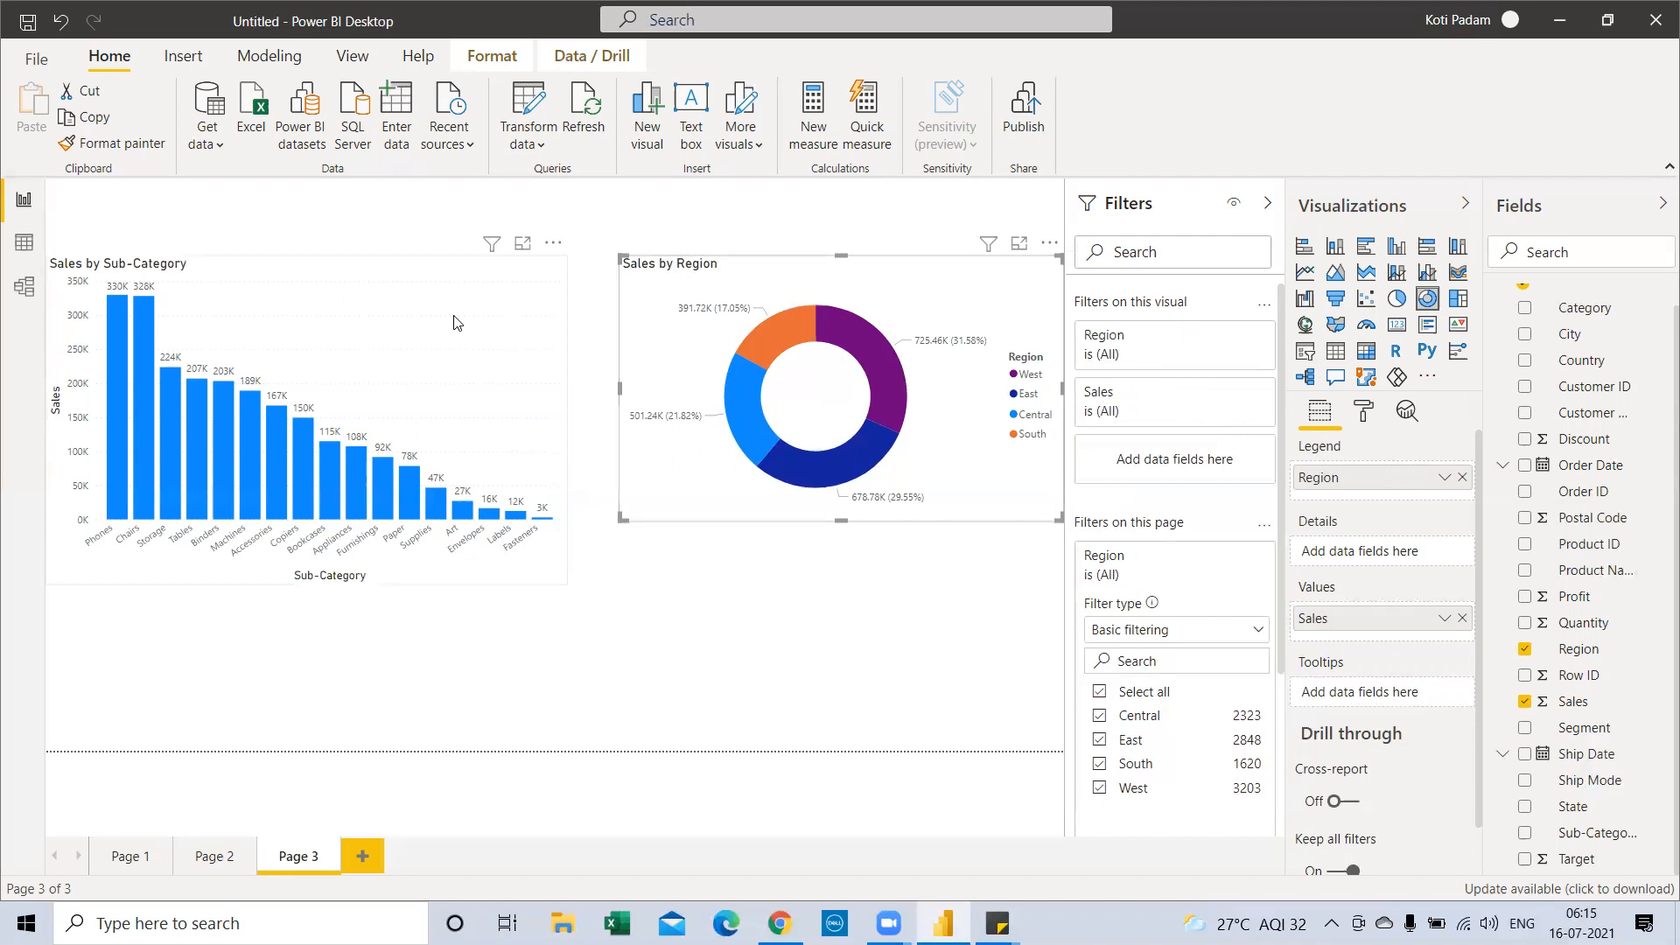
Open and dismiss the More options menus of the bar and donut charts
{"action": "left_click", "coordinate": [553, 245]}
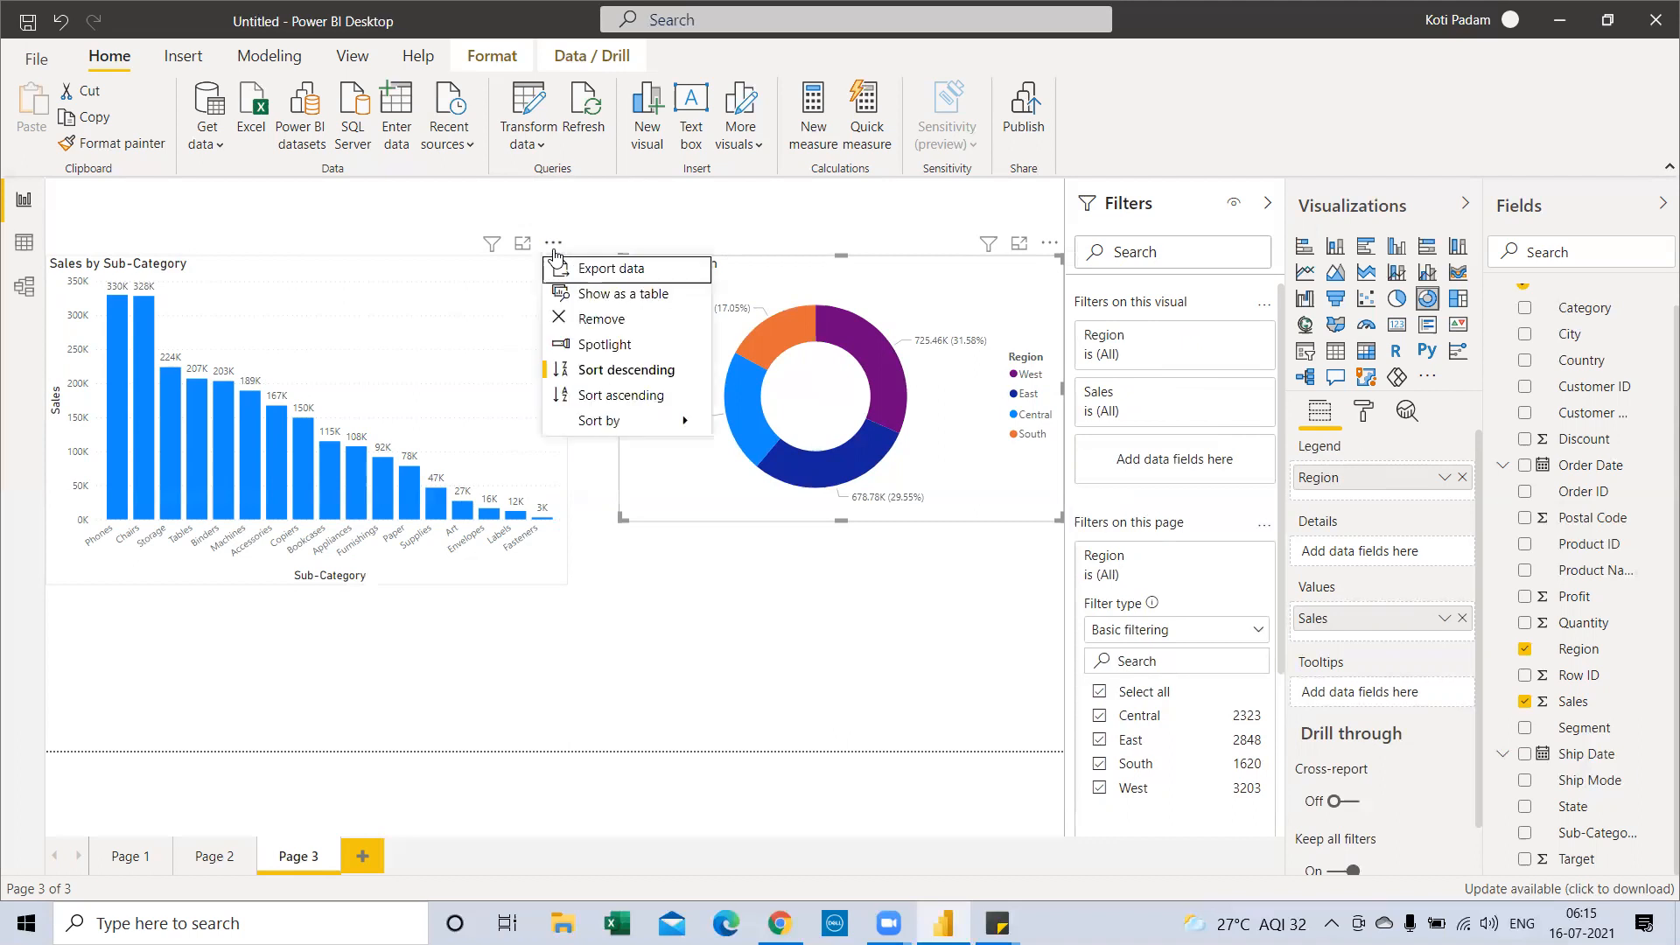
{"action": "mouse_move", "coordinate": [604, 421]}
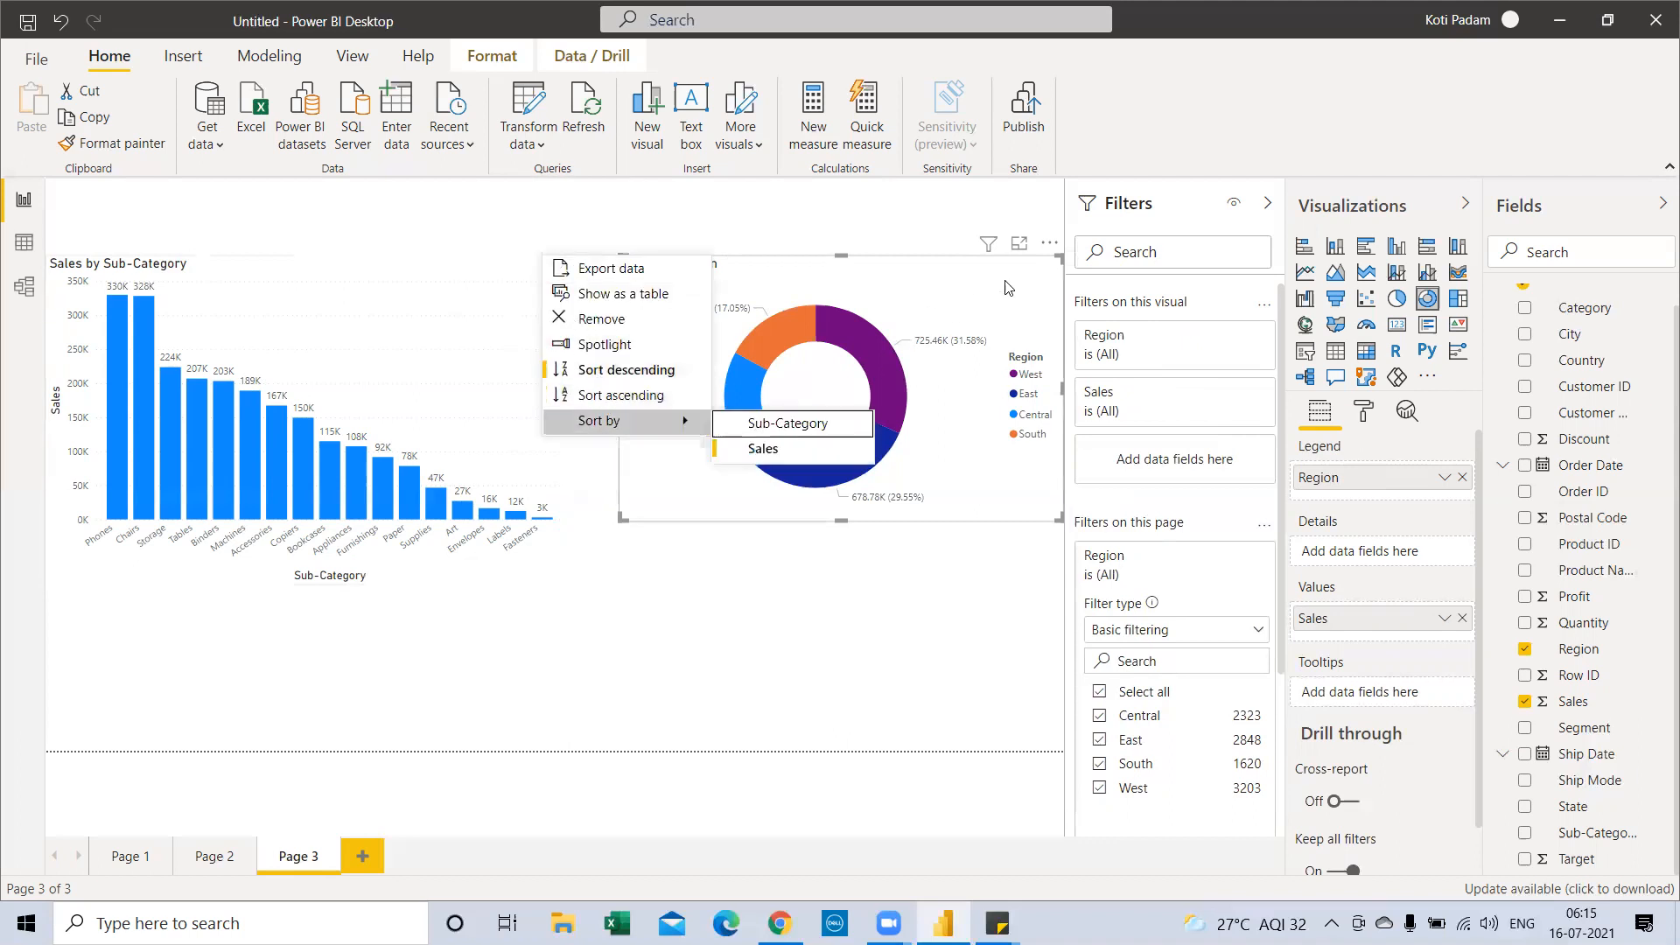
{"action": "left_click", "coordinate": [1050, 243]}
{"action": "left_click", "coordinate": [1050, 243]}
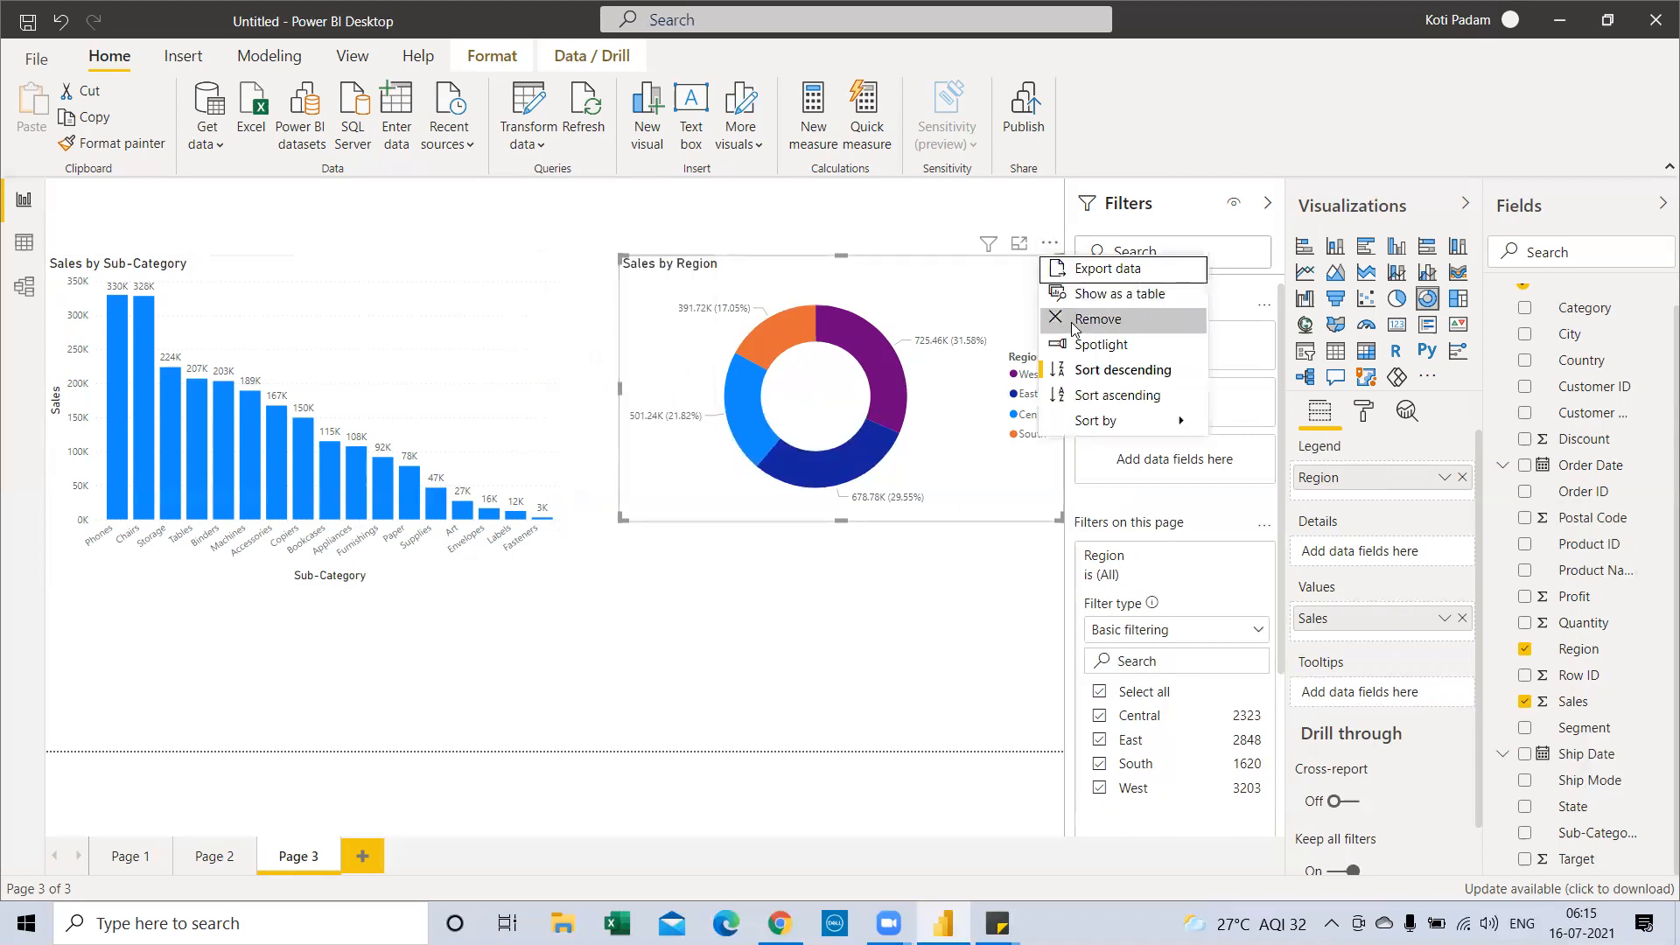
{"action": "left_click", "coordinate": [1108, 321]}
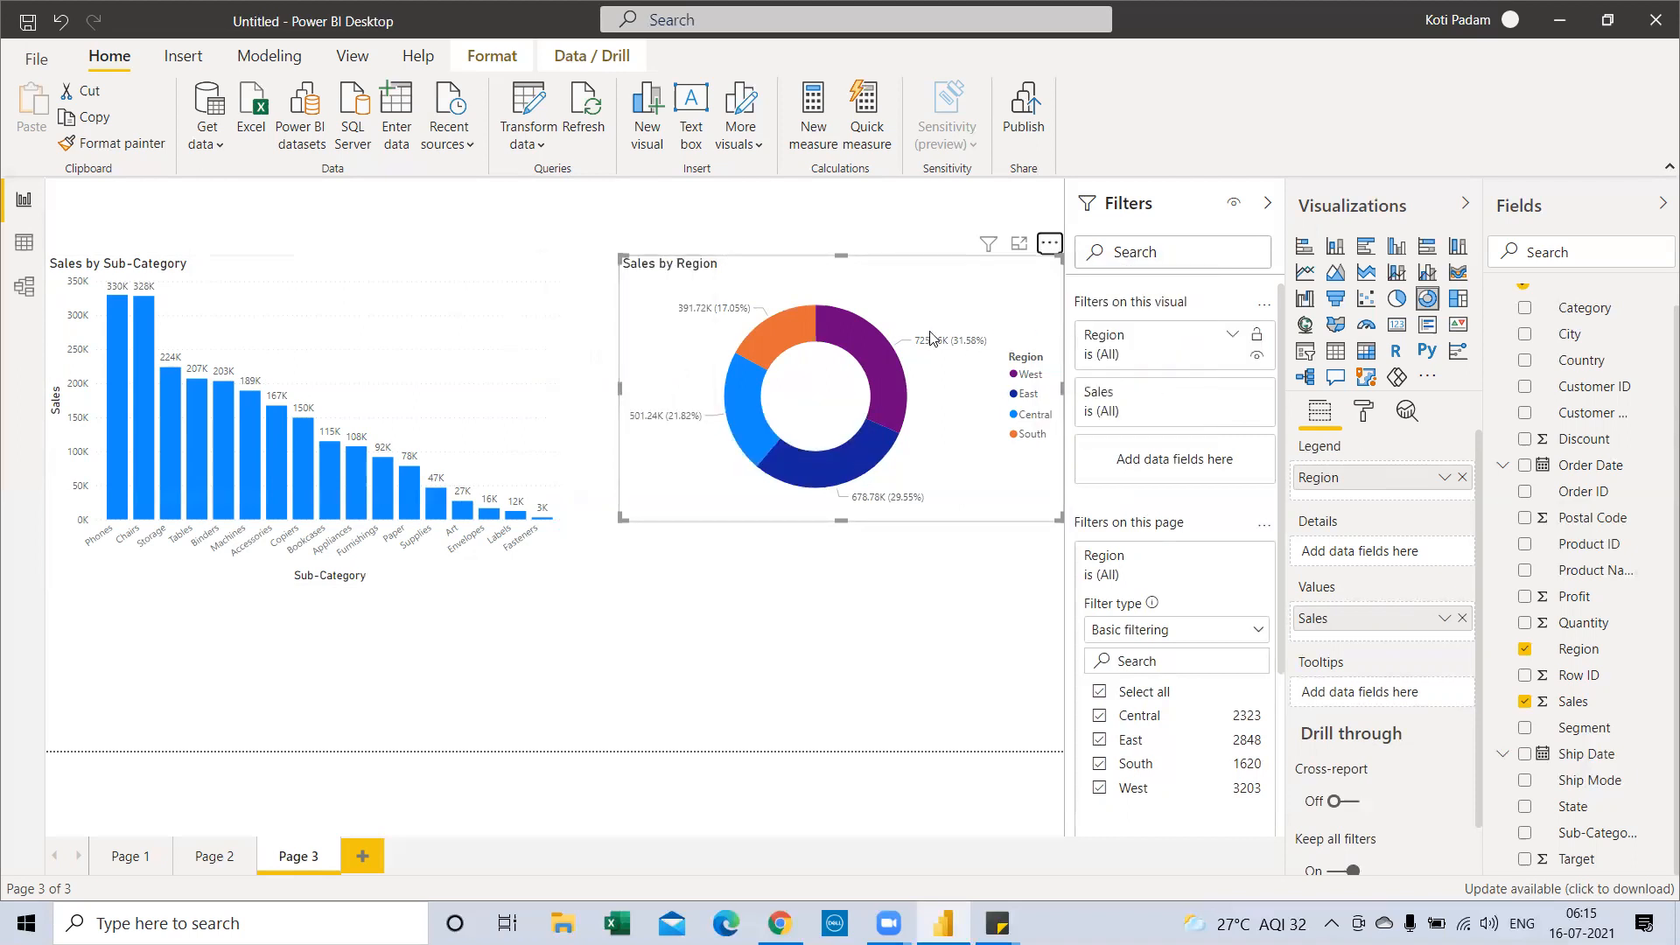
Delete the Sales by Region donut chart and widen the Sales by Sub-Category chart slightly
{"action": "key", "text": "Delete"}
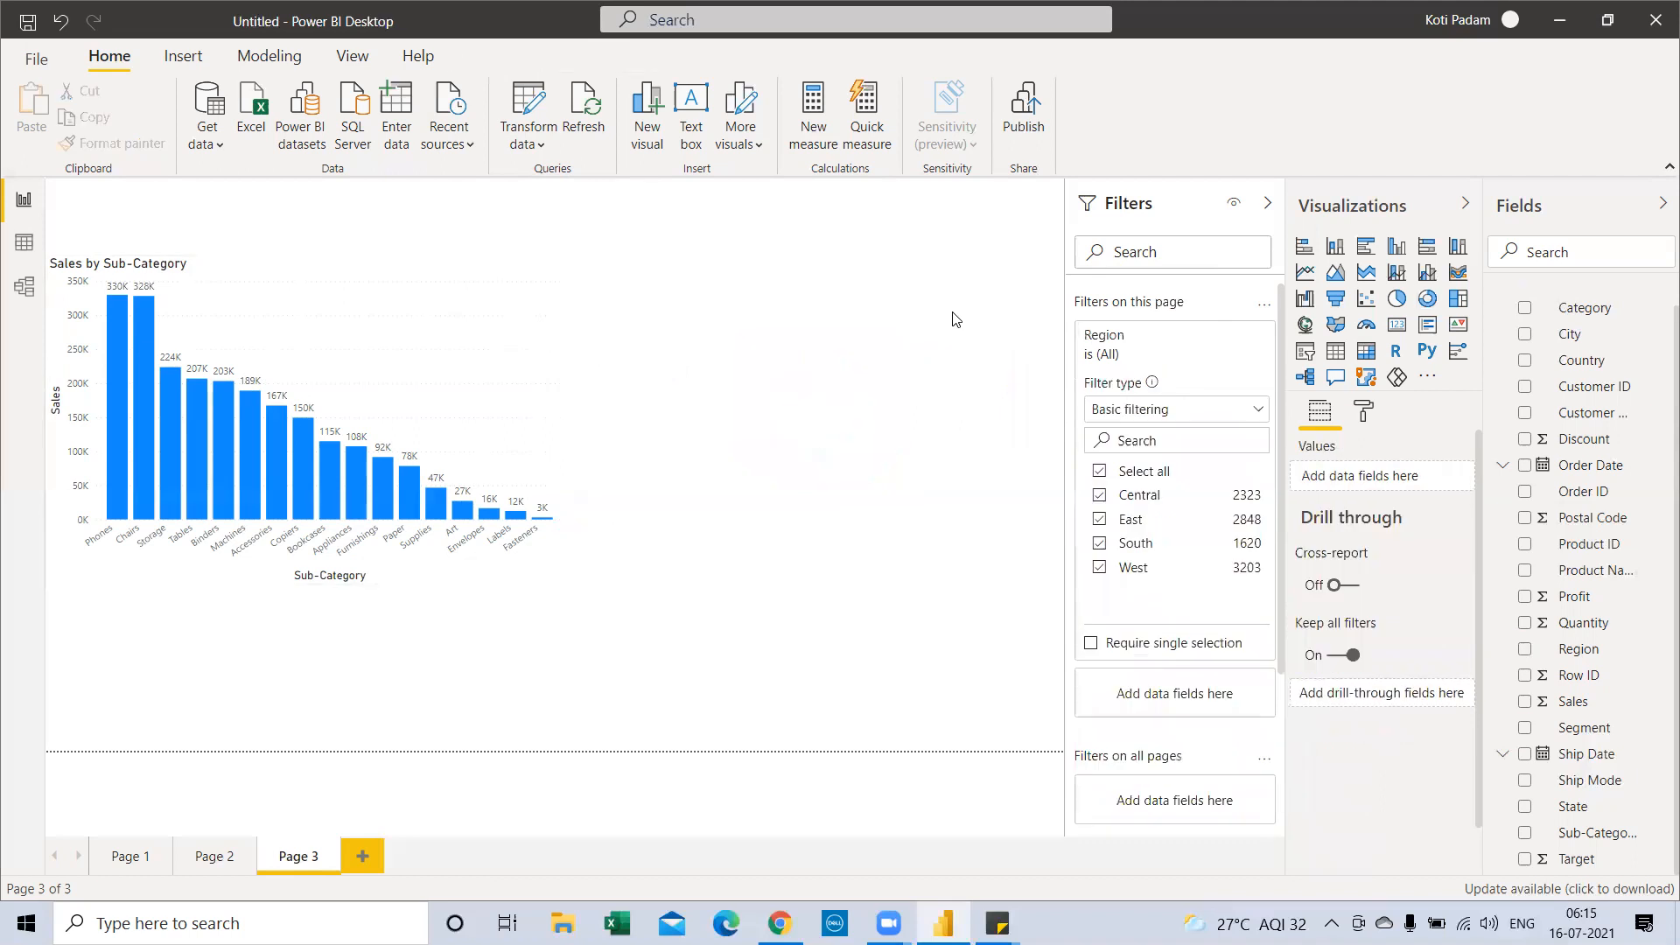
{"action": "left_click", "coordinate": [515, 381]}
{"action": "left_click_drag", "start_coordinate": [569, 418], "coordinate": [581, 418]}
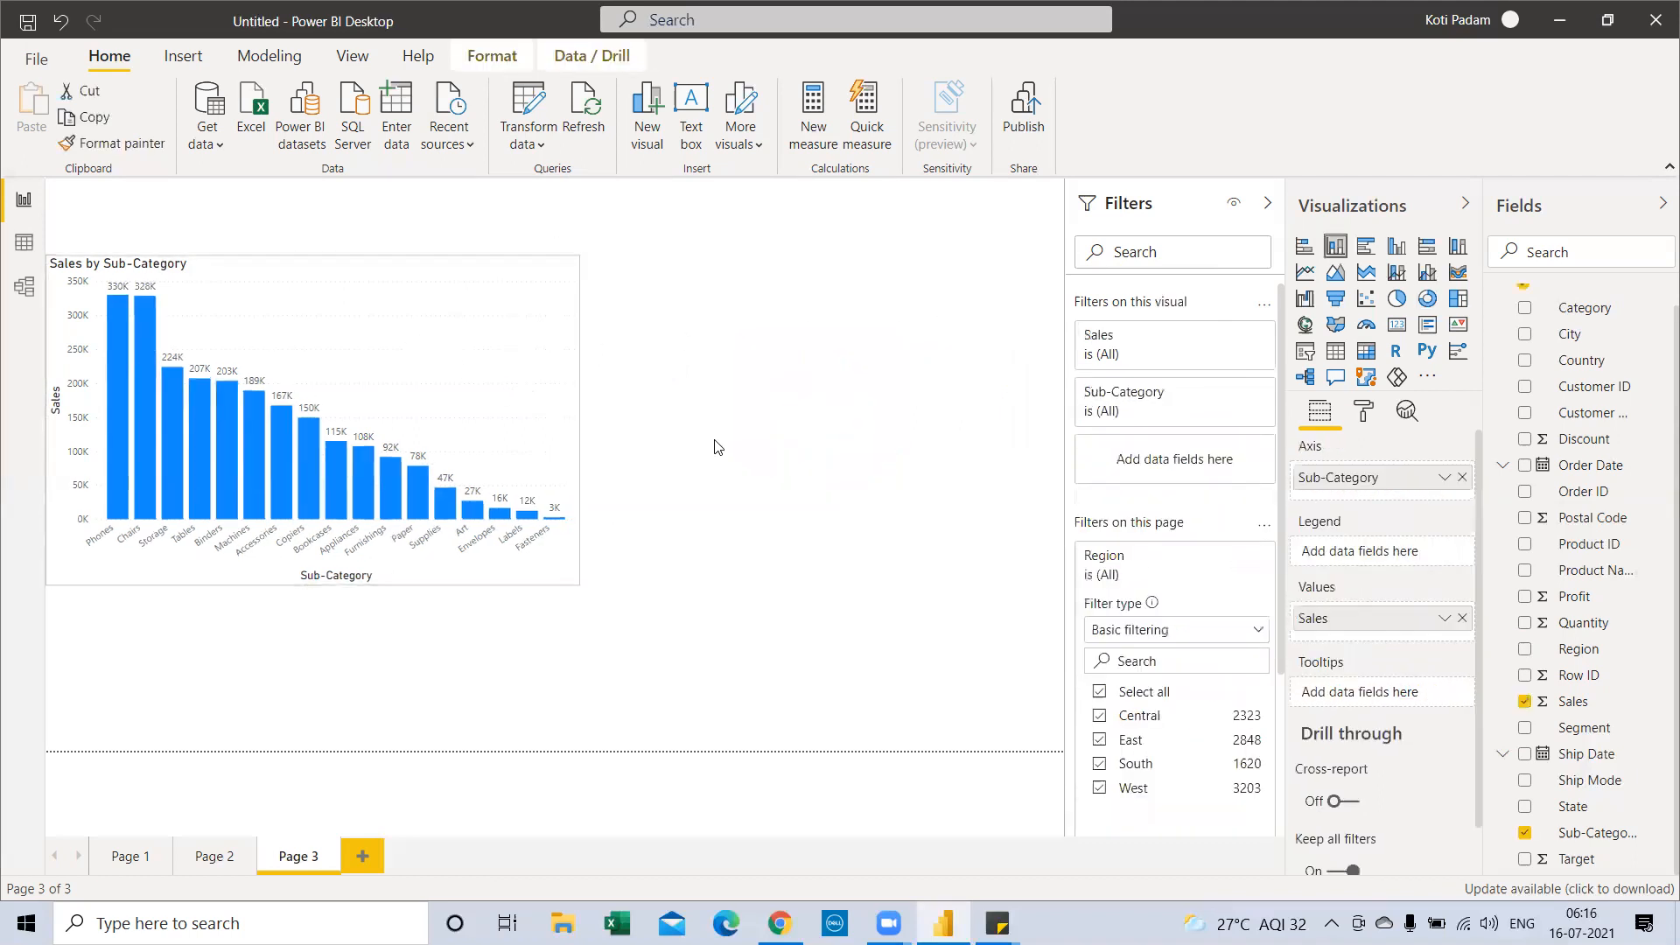
Sort the Sub-Category bars ascending by sales, from Fasteners (3K) to Phones (330K)
{"action": "left_click", "coordinate": [706, 243]}
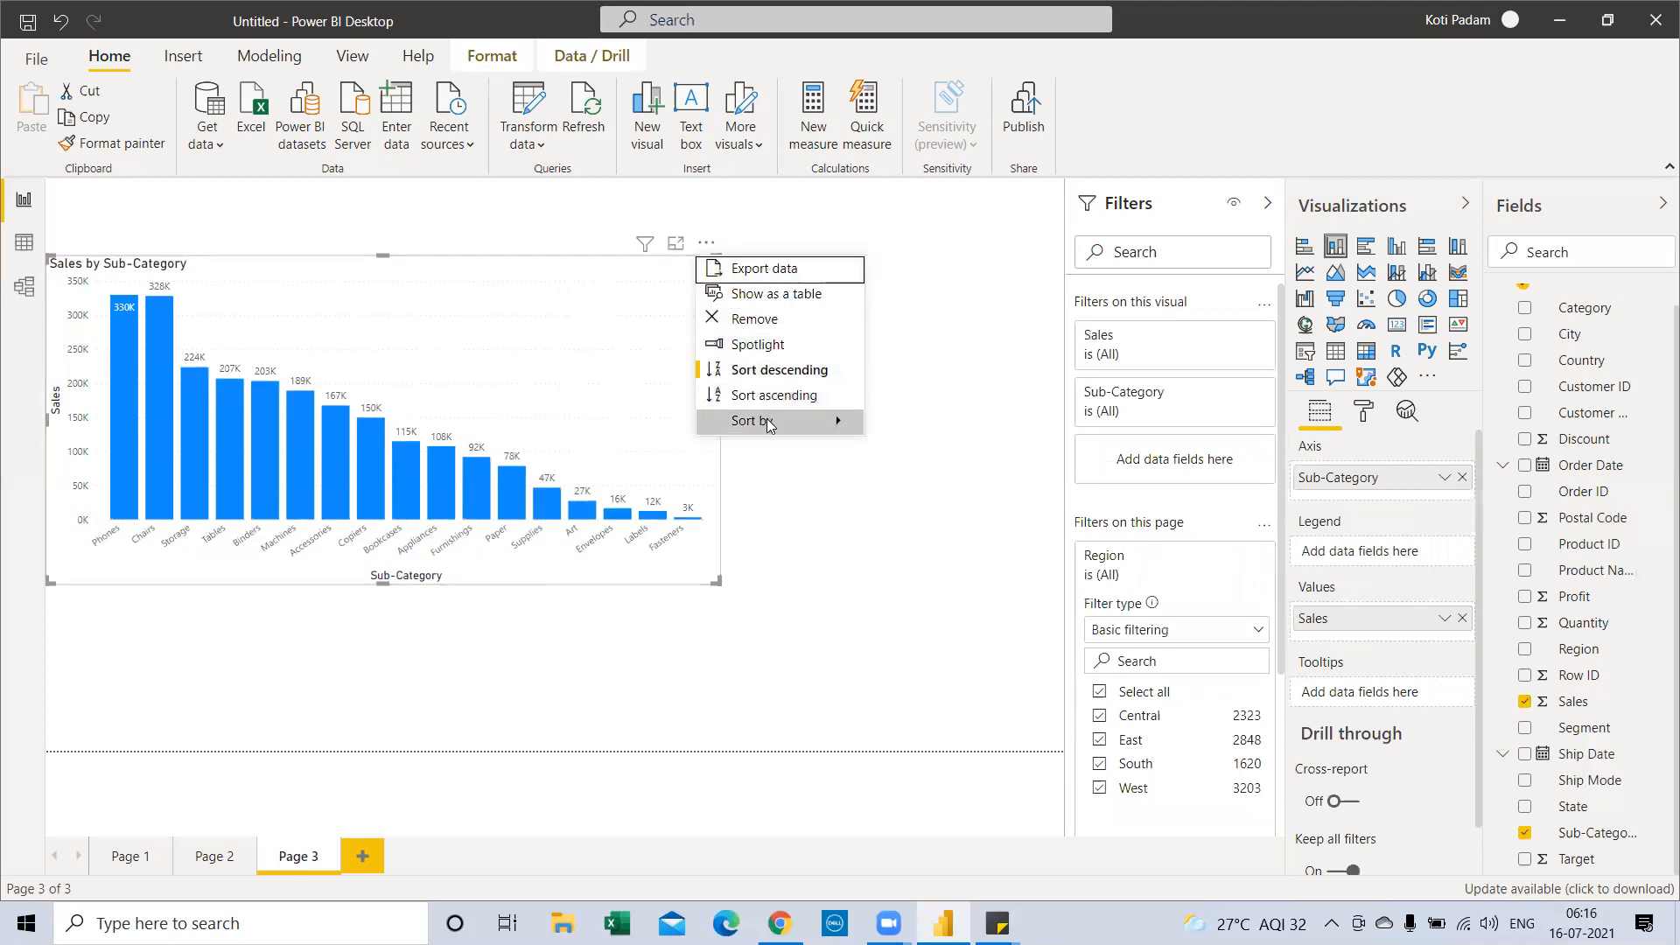
{"action": "mouse_move", "coordinate": [768, 423]}
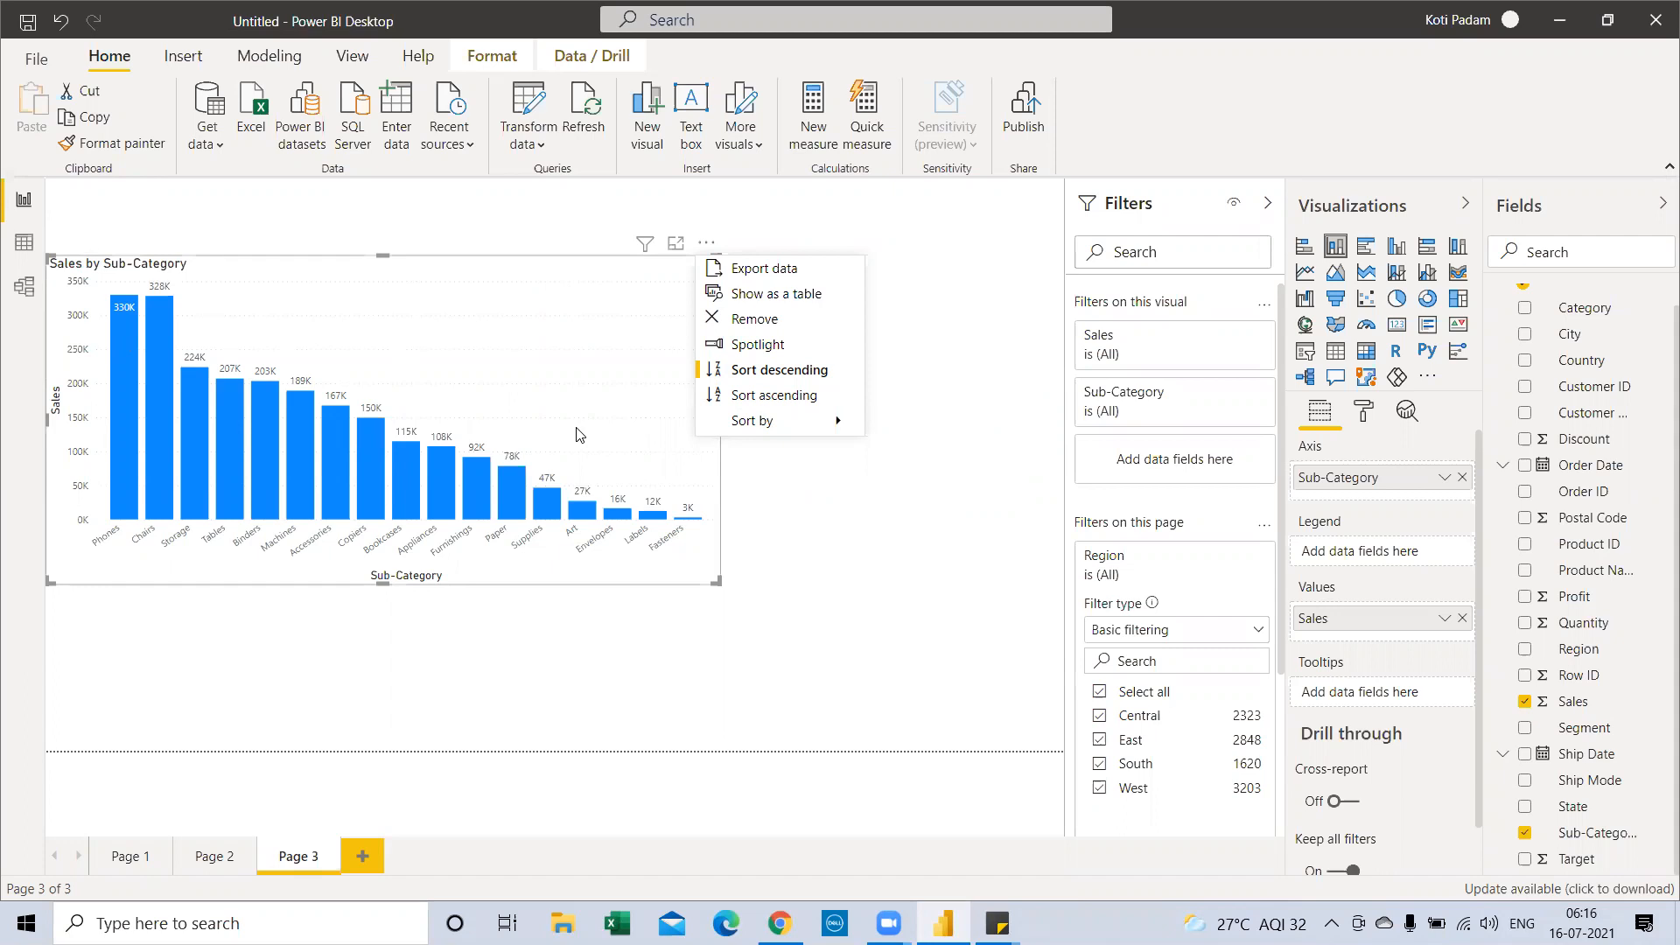
{"action": "left_click", "coordinate": [749, 397]}
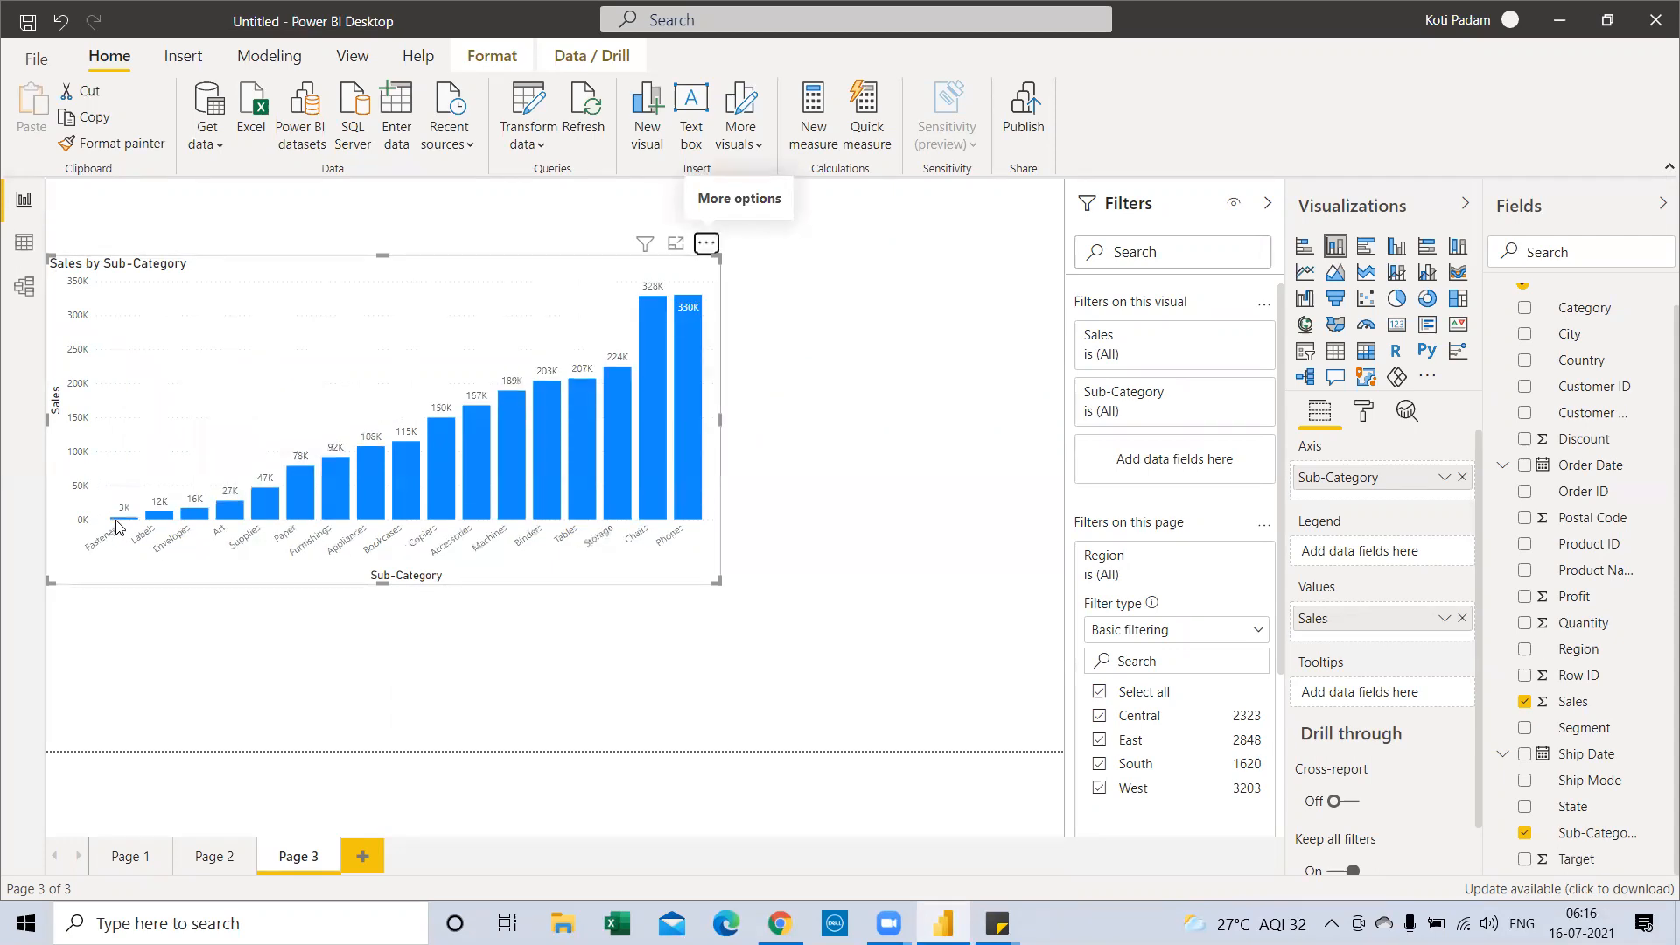
{"action": "mouse_move", "coordinate": [692, 308]}
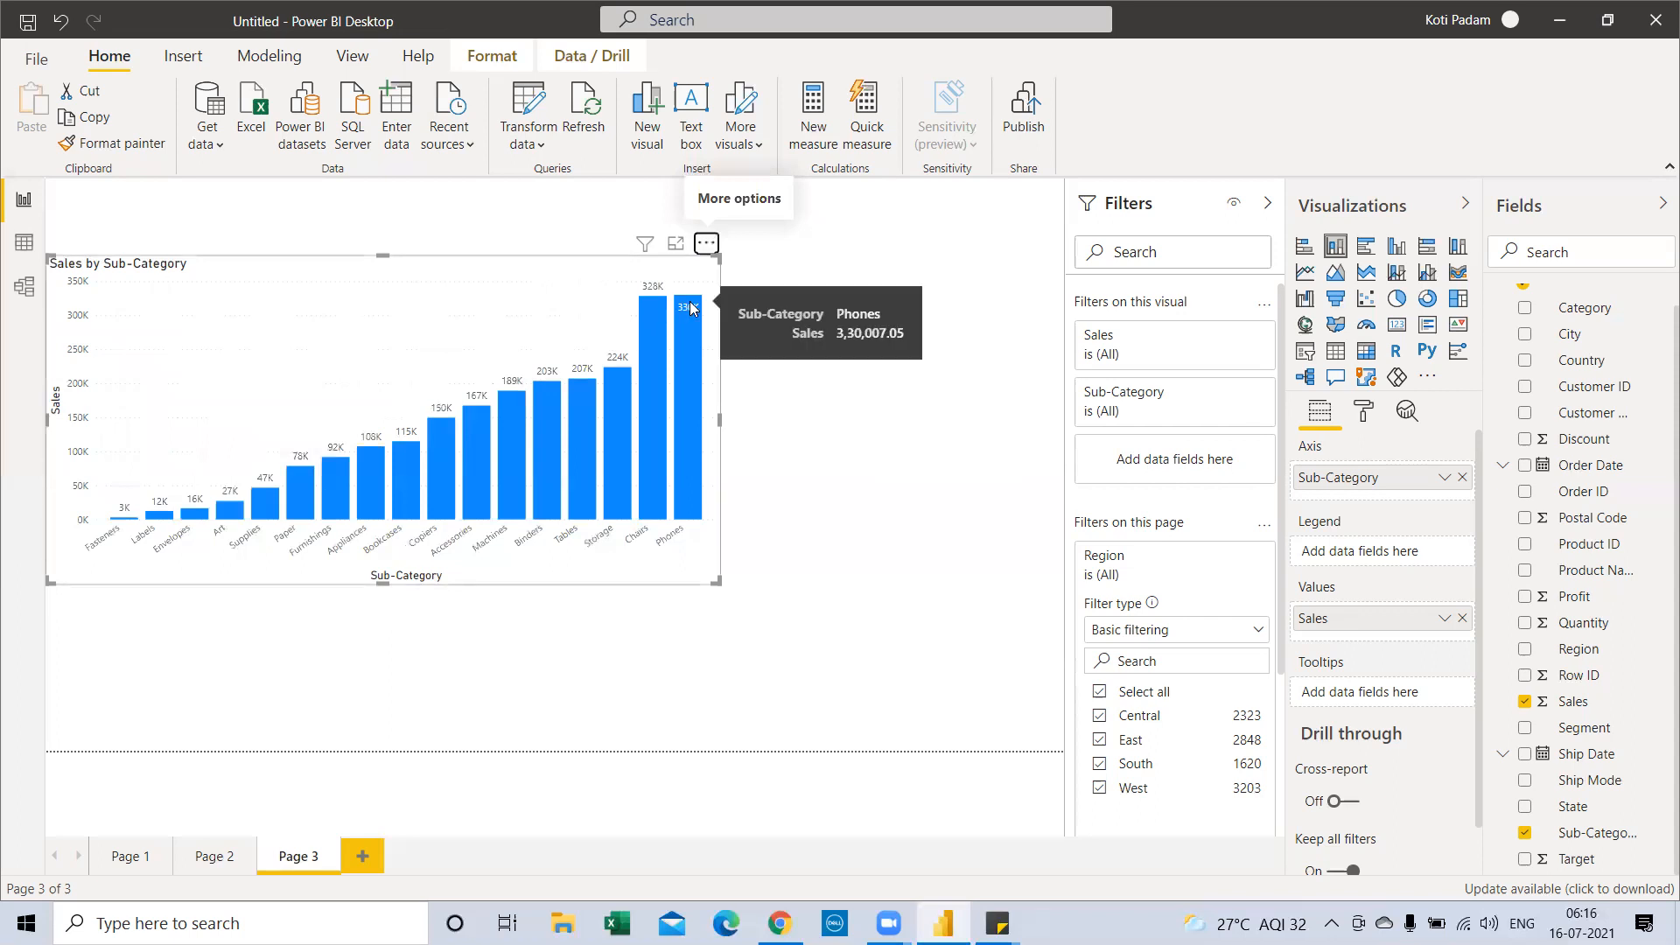
{"action": "left_click", "coordinate": [706, 244]}
{"action": "mouse_move", "coordinate": [833, 415]}
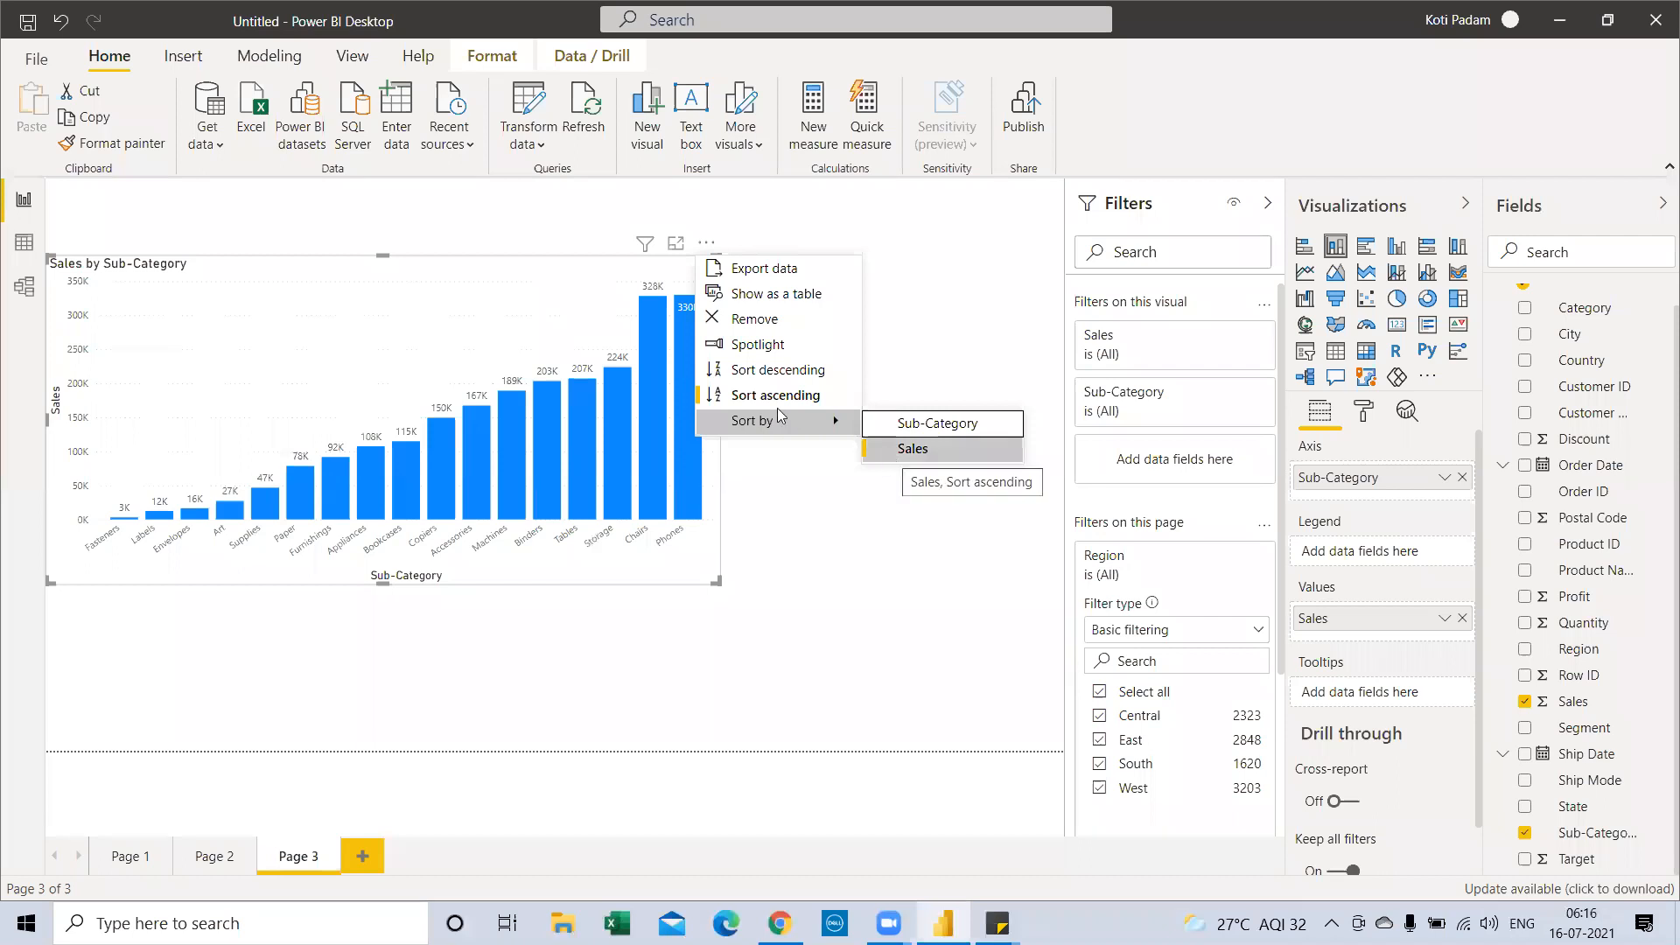
{"action": "mouse_move", "coordinate": [781, 425]}
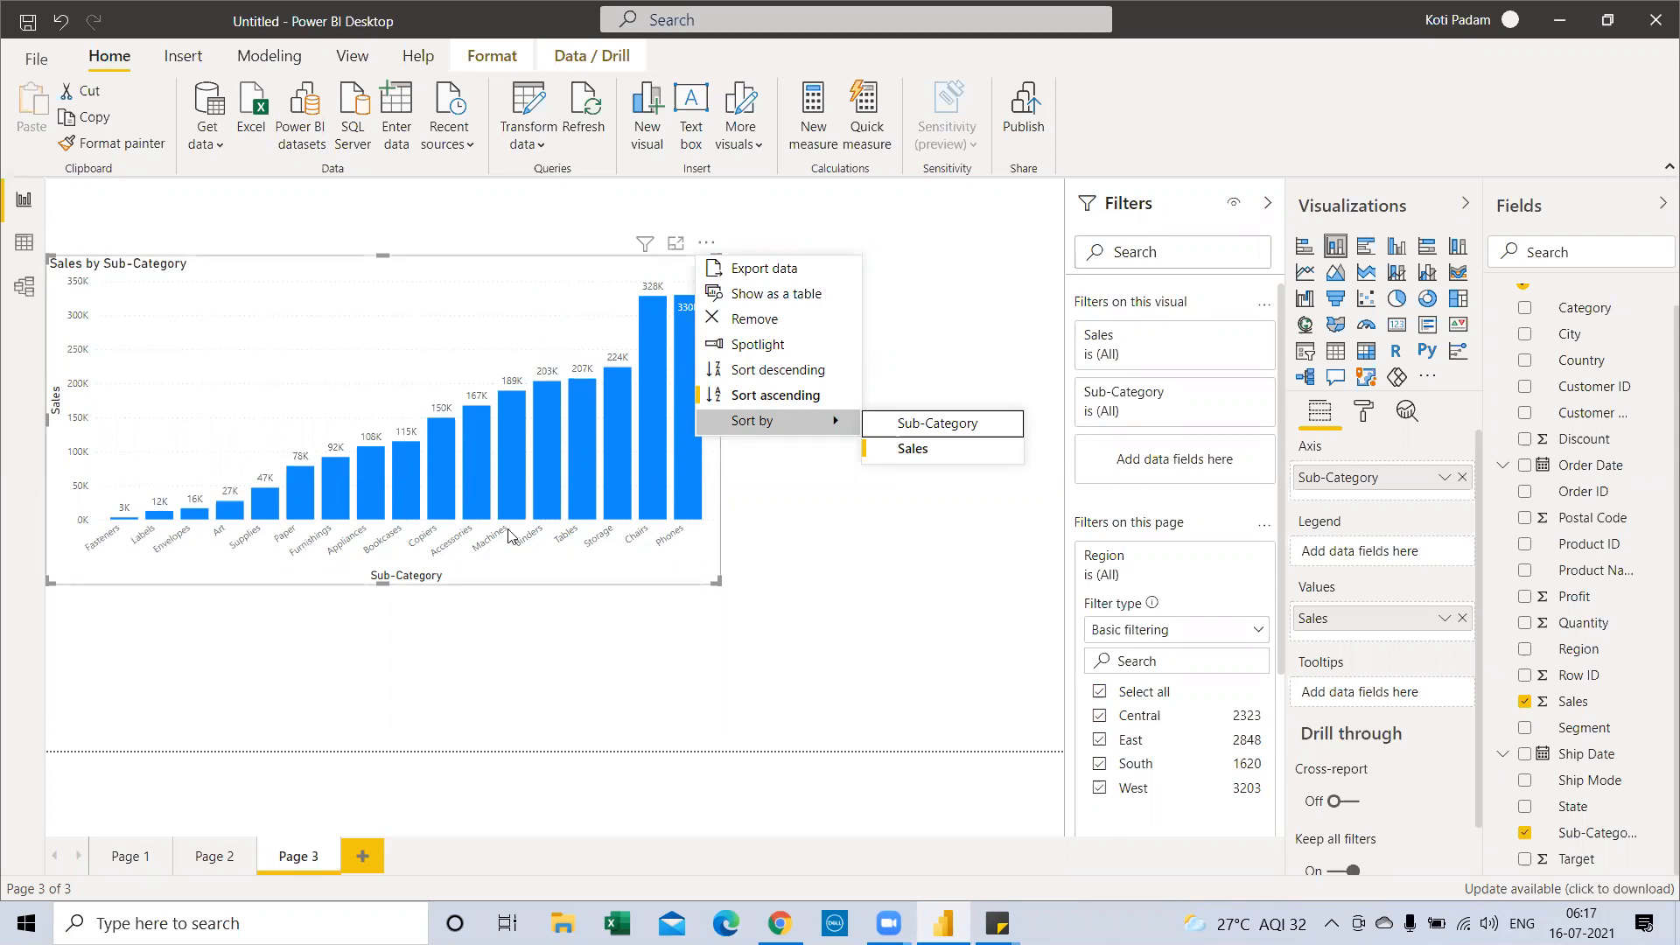
Sort the bars by Sub-Category name in descending order, from Tables to Accessories
{"action": "left_click", "coordinate": [931, 435]}
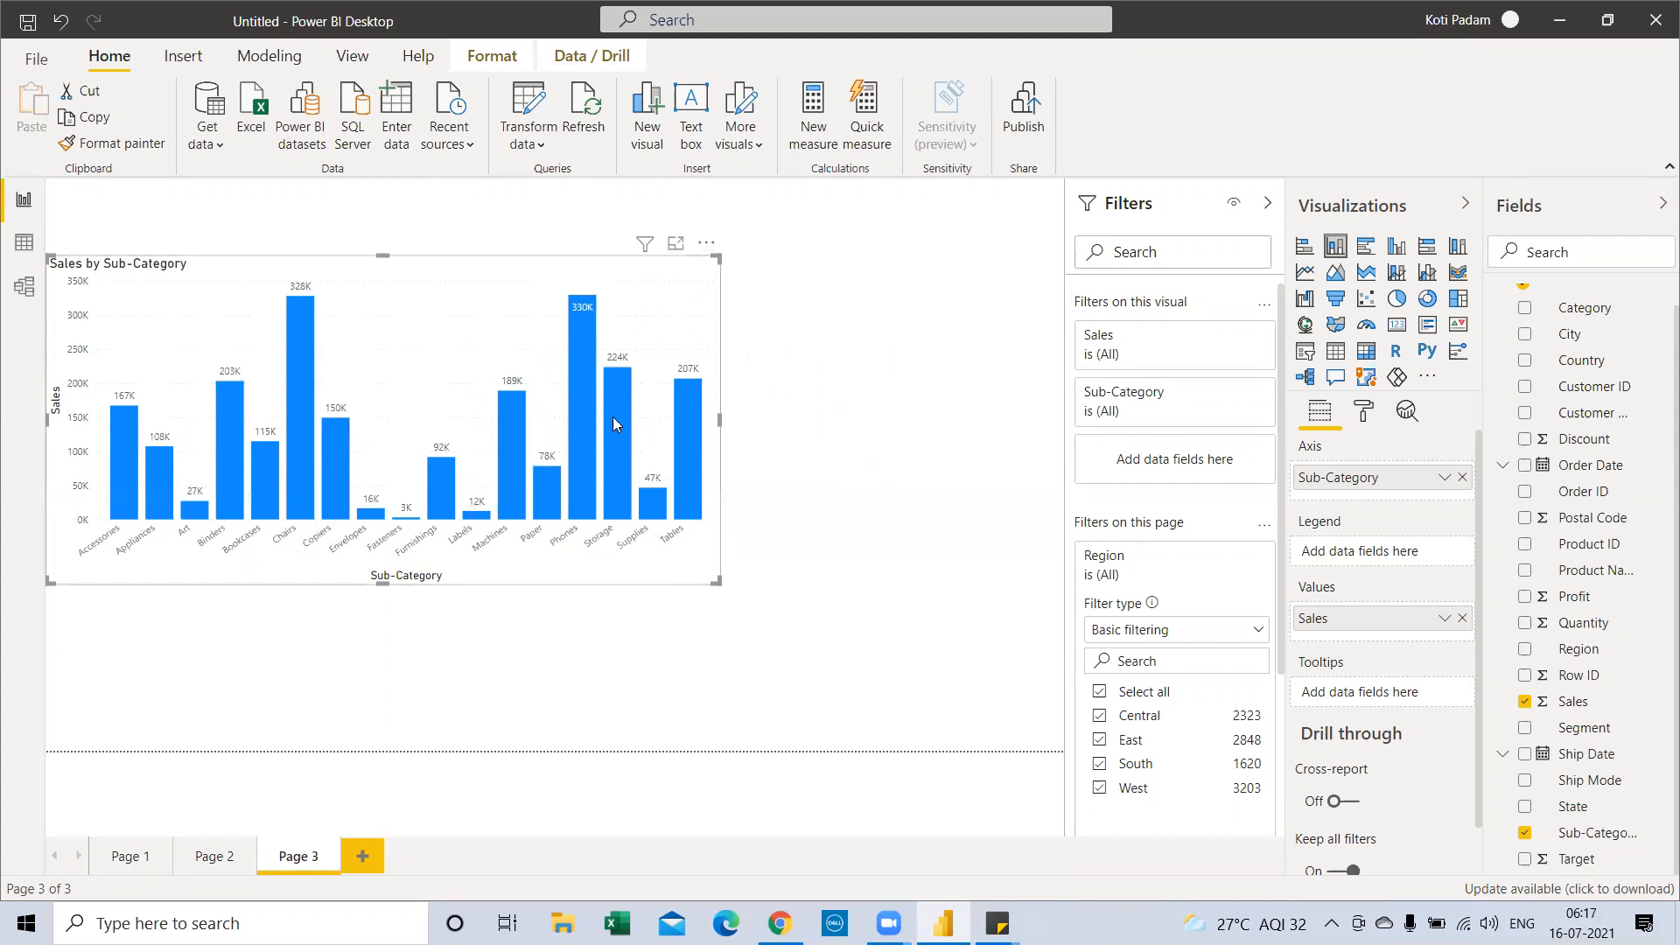
{"action": "left_click", "coordinate": [707, 244]}
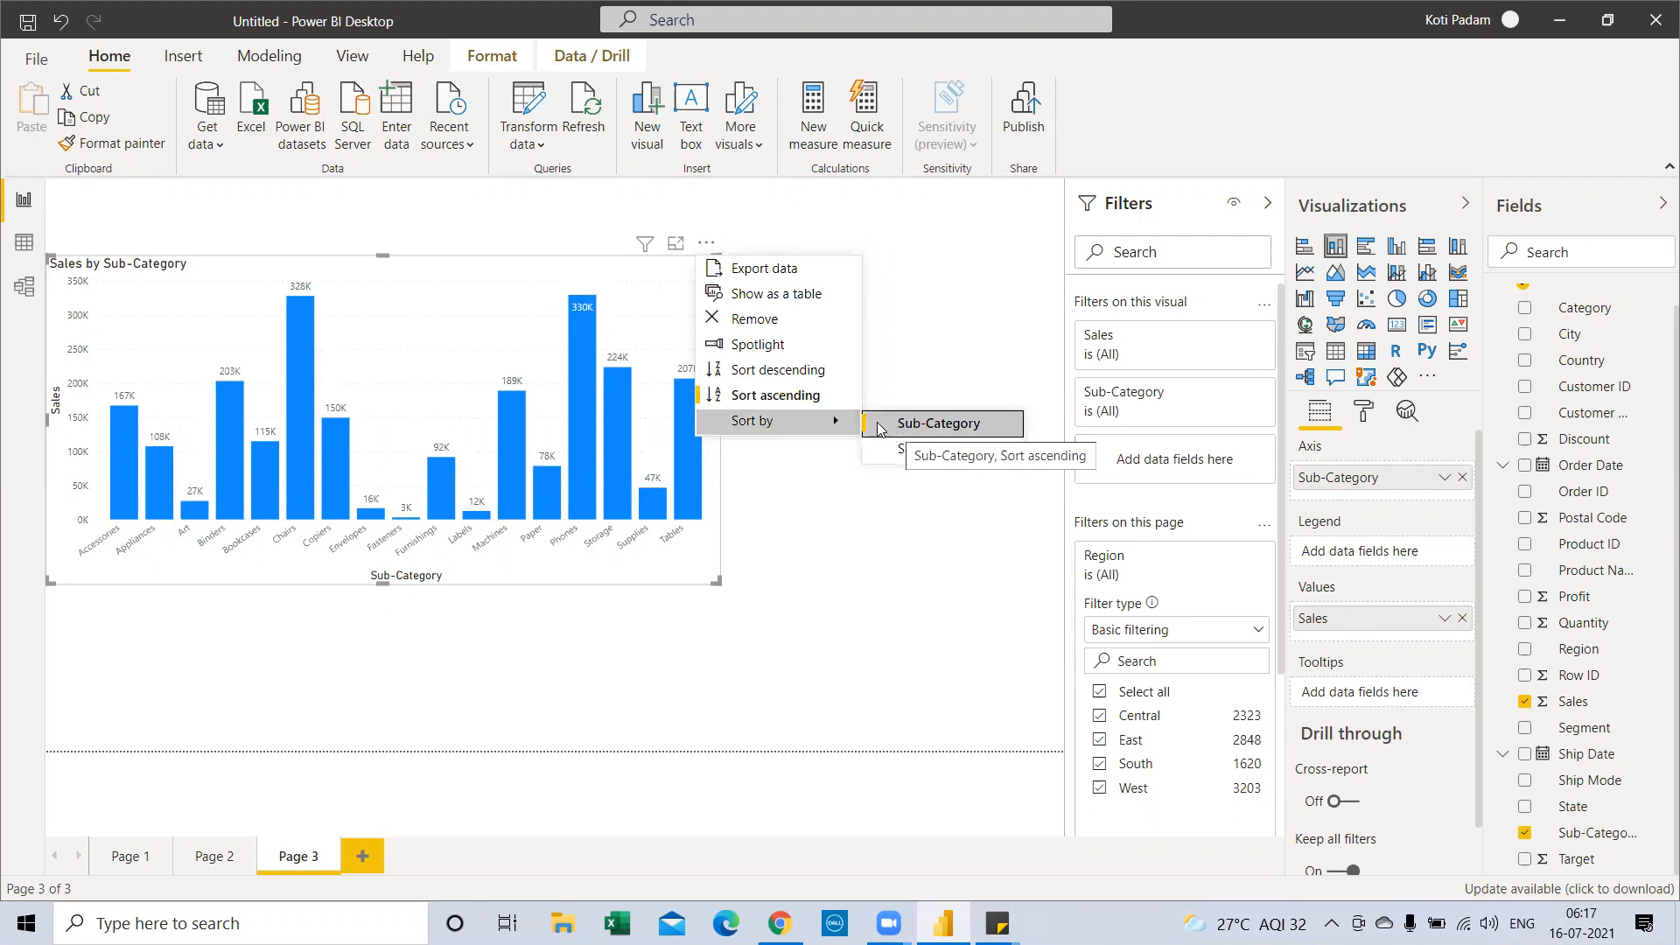
{"action": "left_click", "coordinate": [781, 374]}
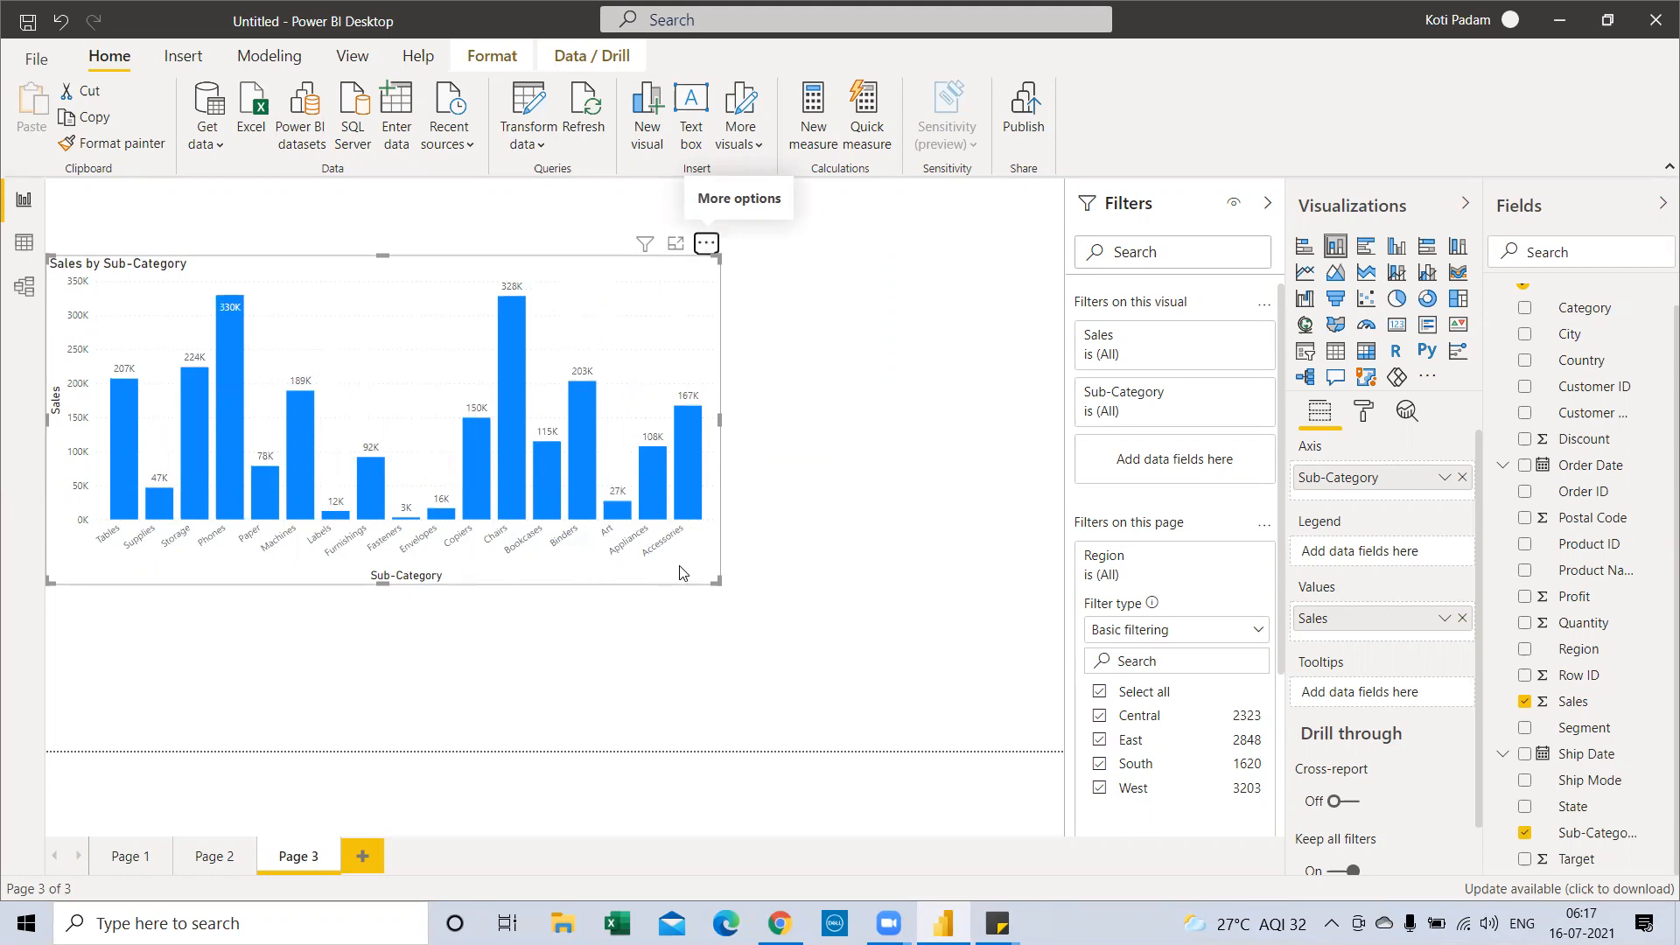
Review the chart's Sort by field choices, then close the menu and reselect the chart
{"action": "left_click", "coordinate": [706, 247]}
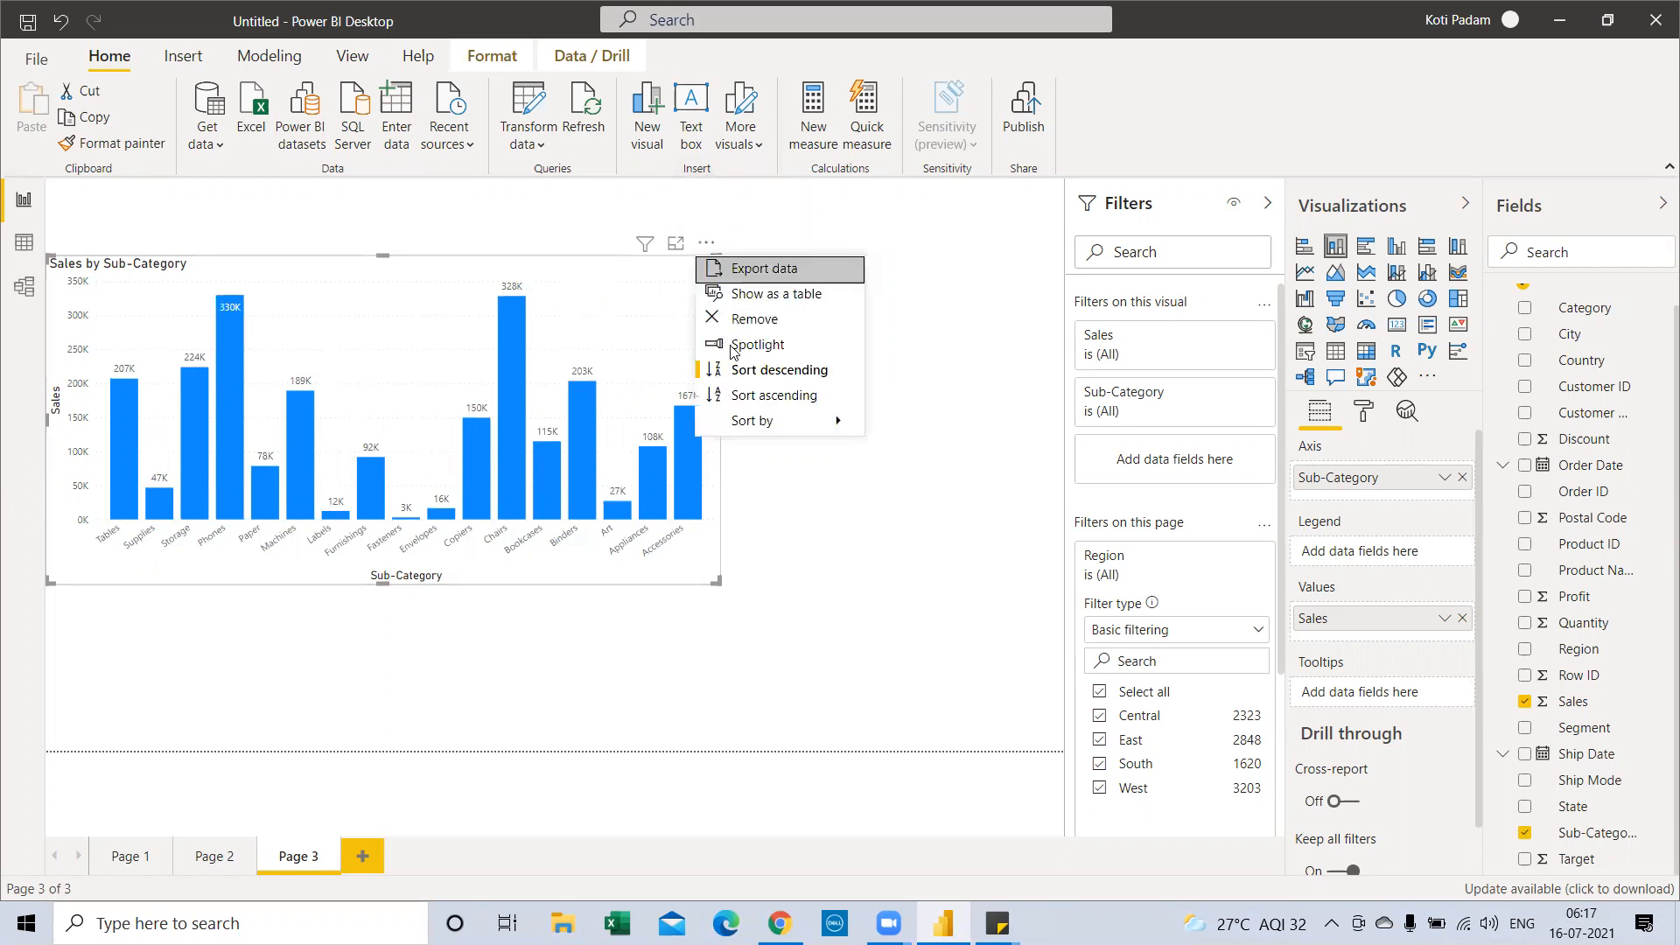
{"action": "mouse_move", "coordinate": [771, 425]}
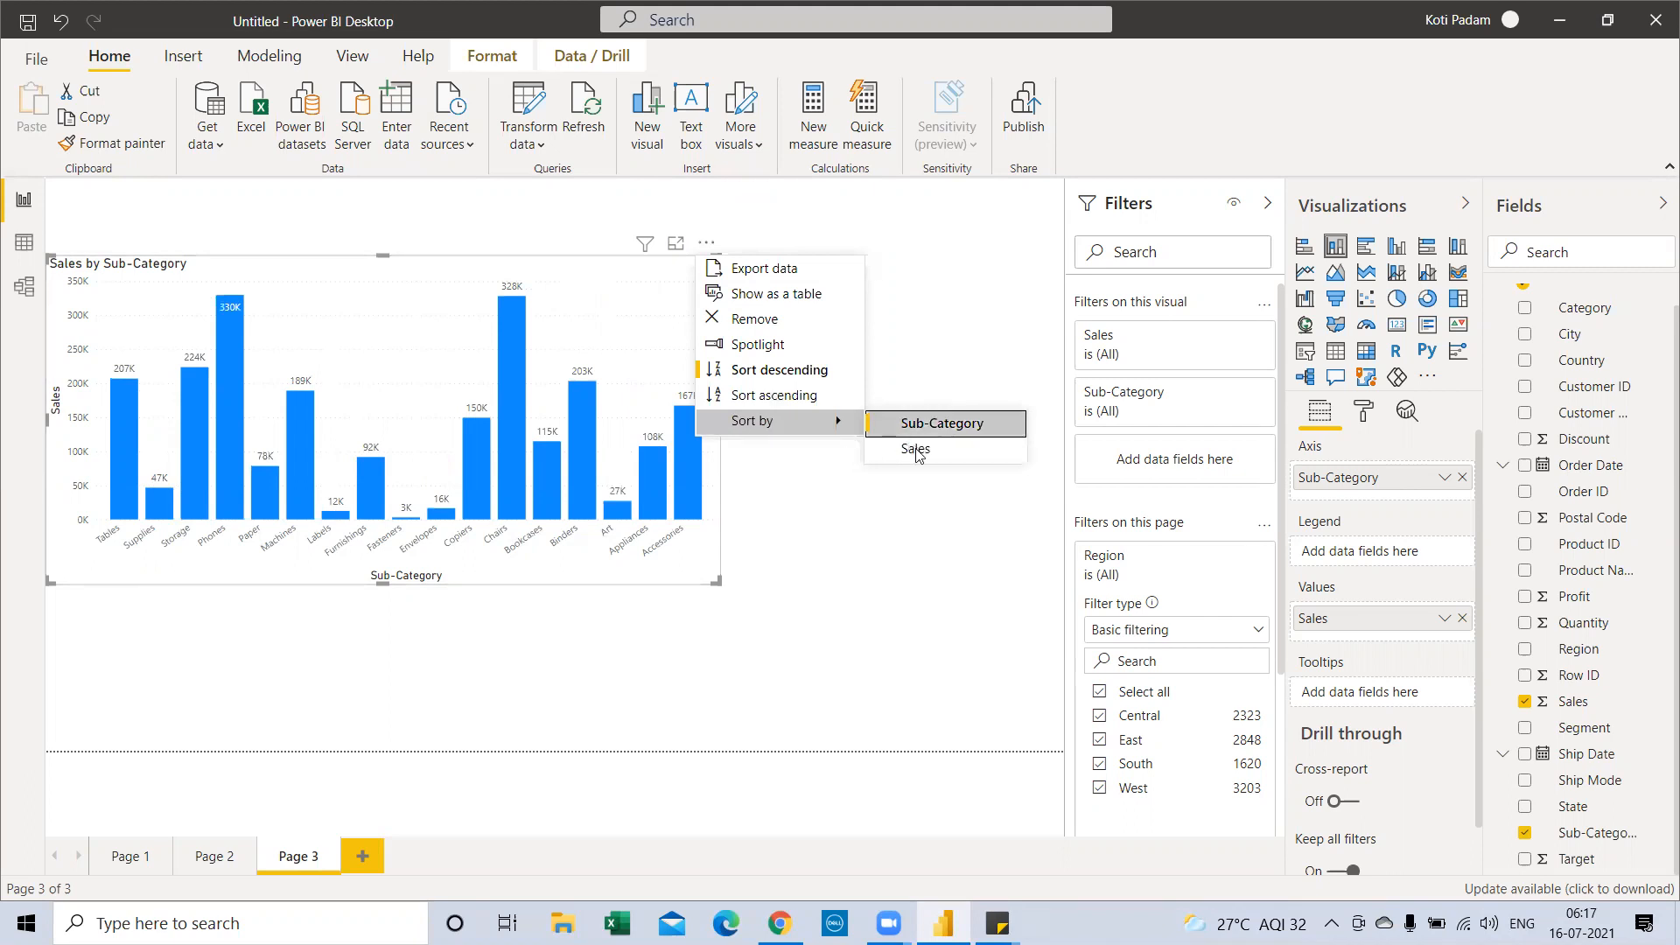
{"action": "left_click", "coordinate": [835, 424]}
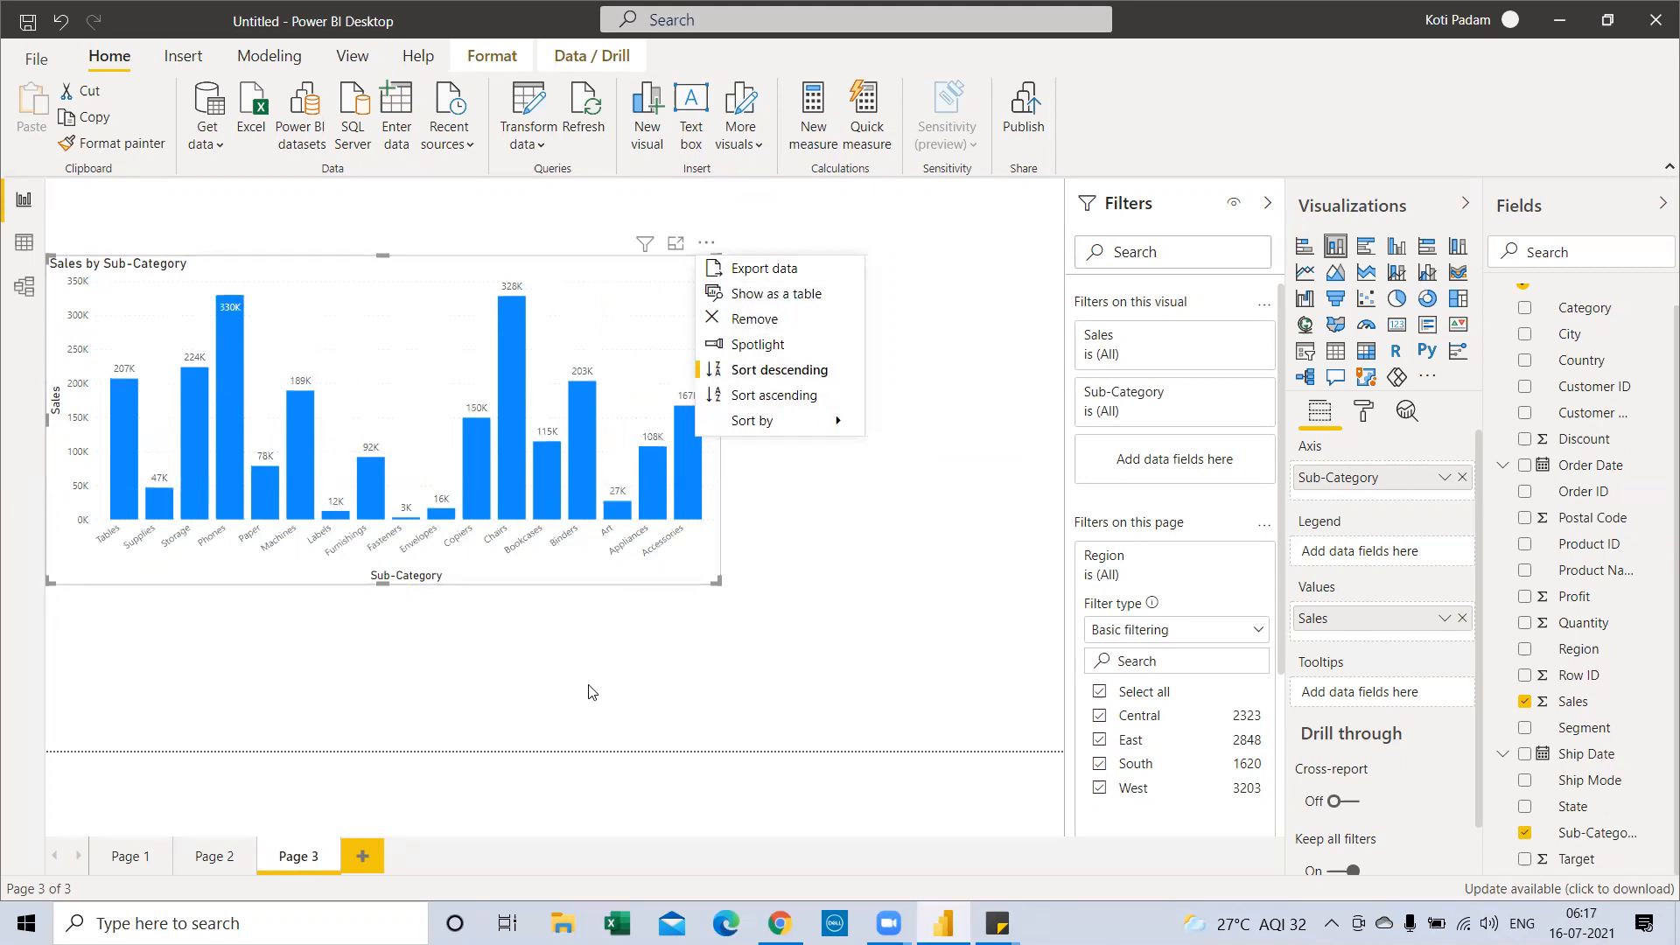
{"action": "left_click", "coordinate": [619, 622]}
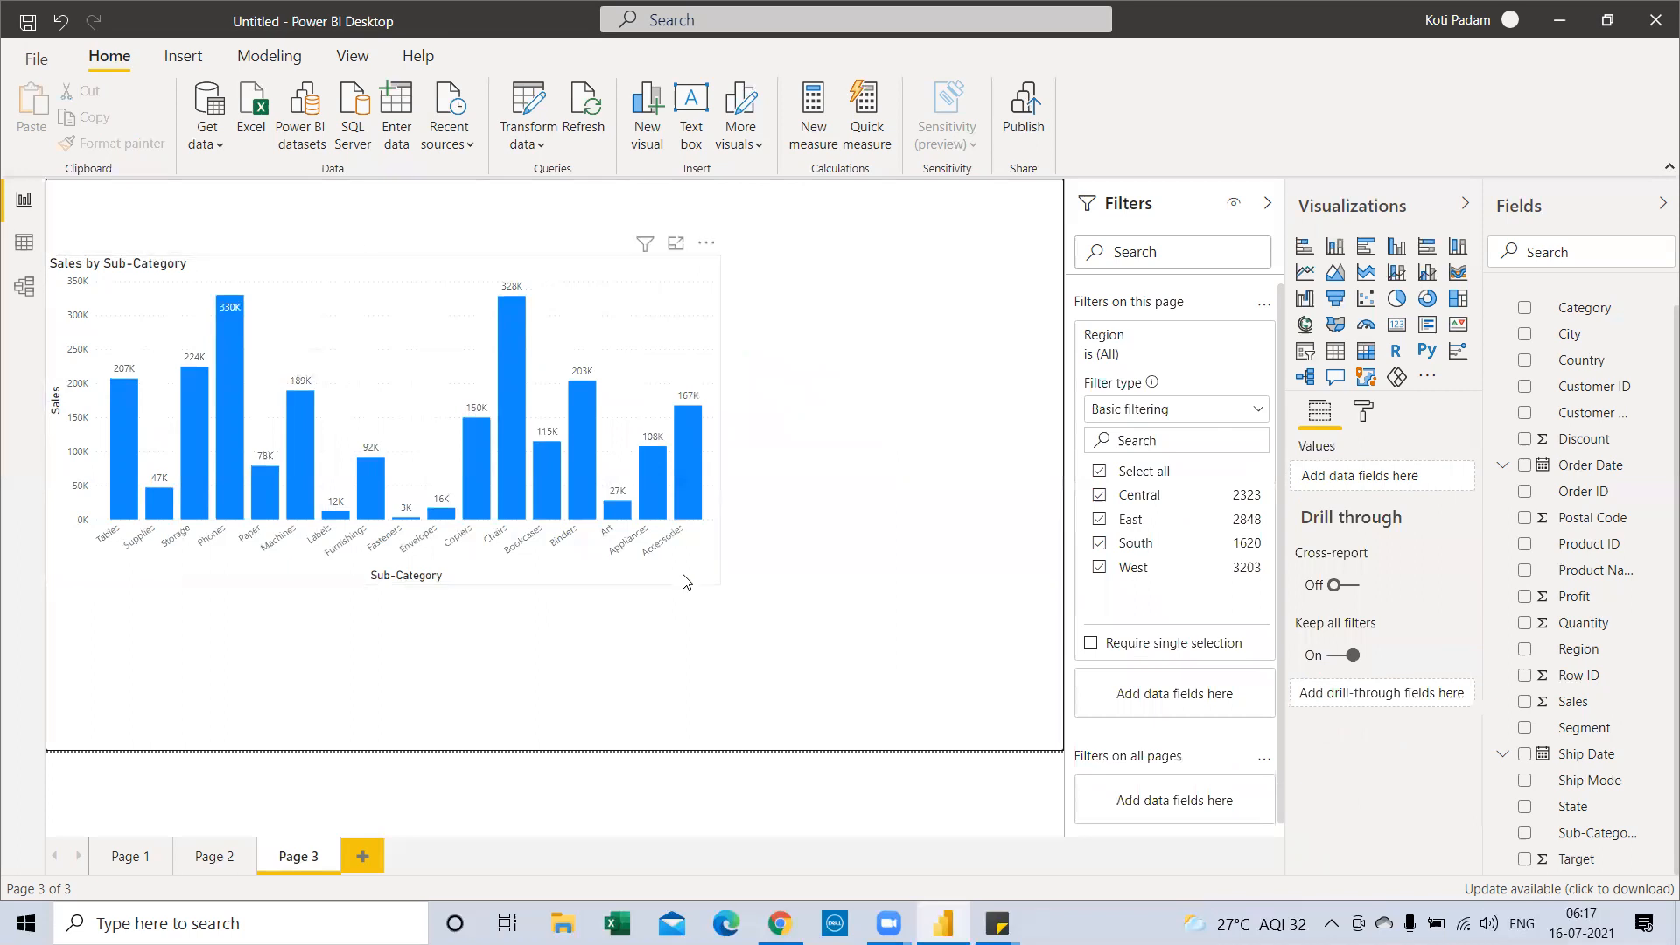
{"action": "left_click", "coordinate": [716, 579]}
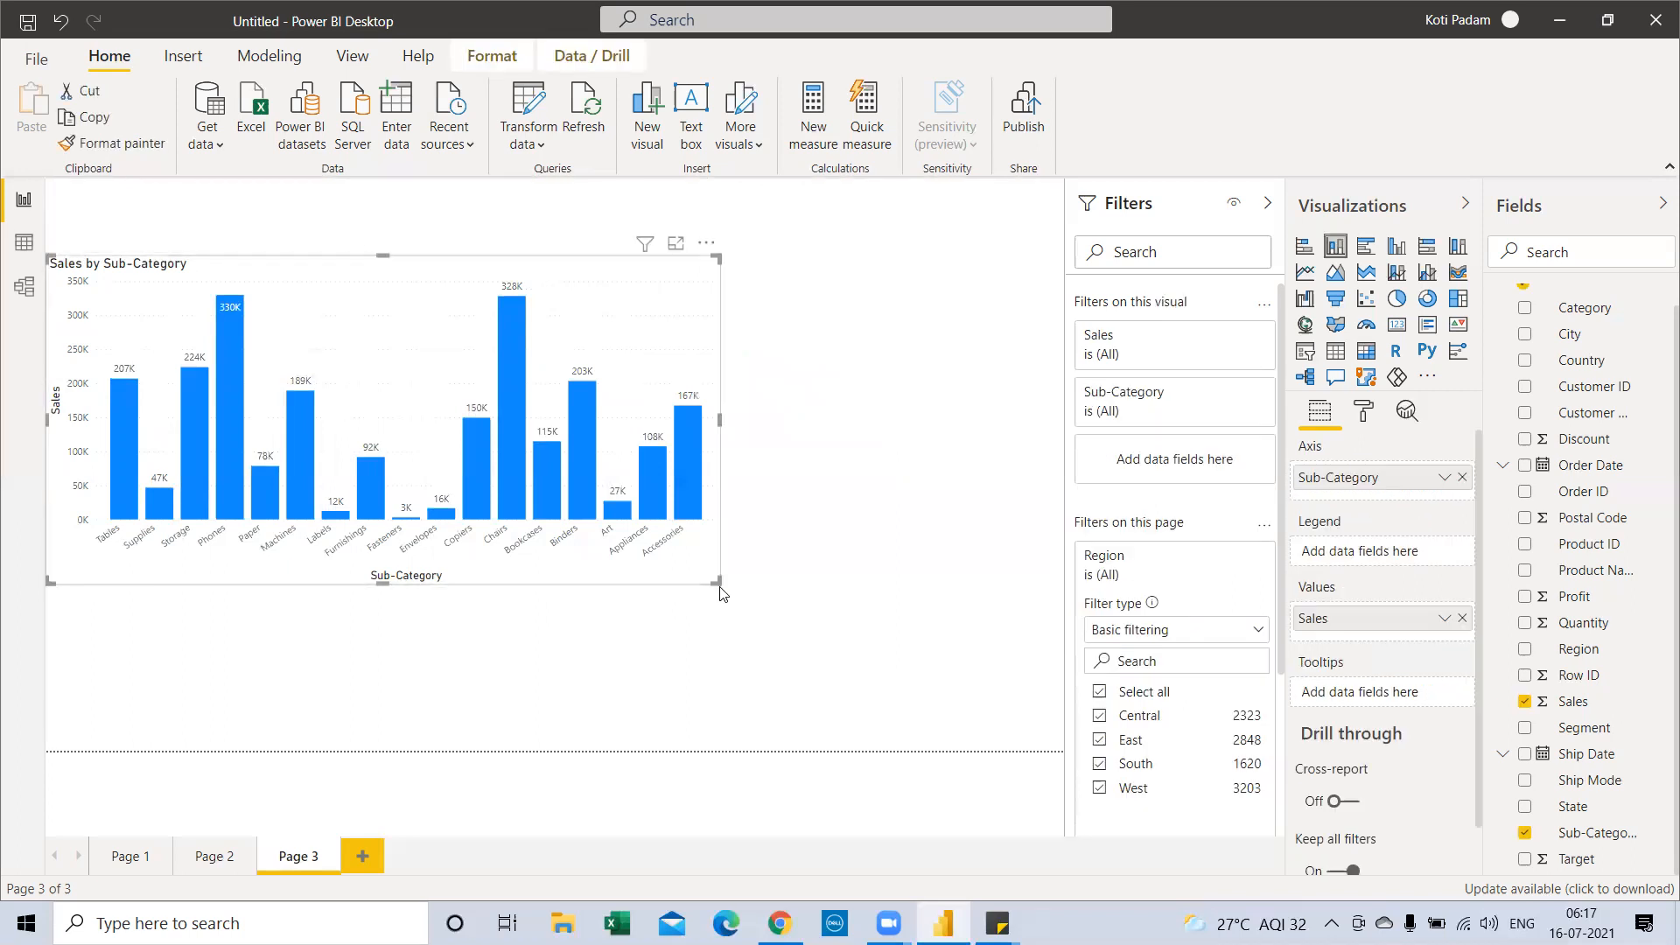
Add a new blank report page, then open and close the Data workbook from the desktop
{"action": "left_click", "coordinate": [378, 857]}
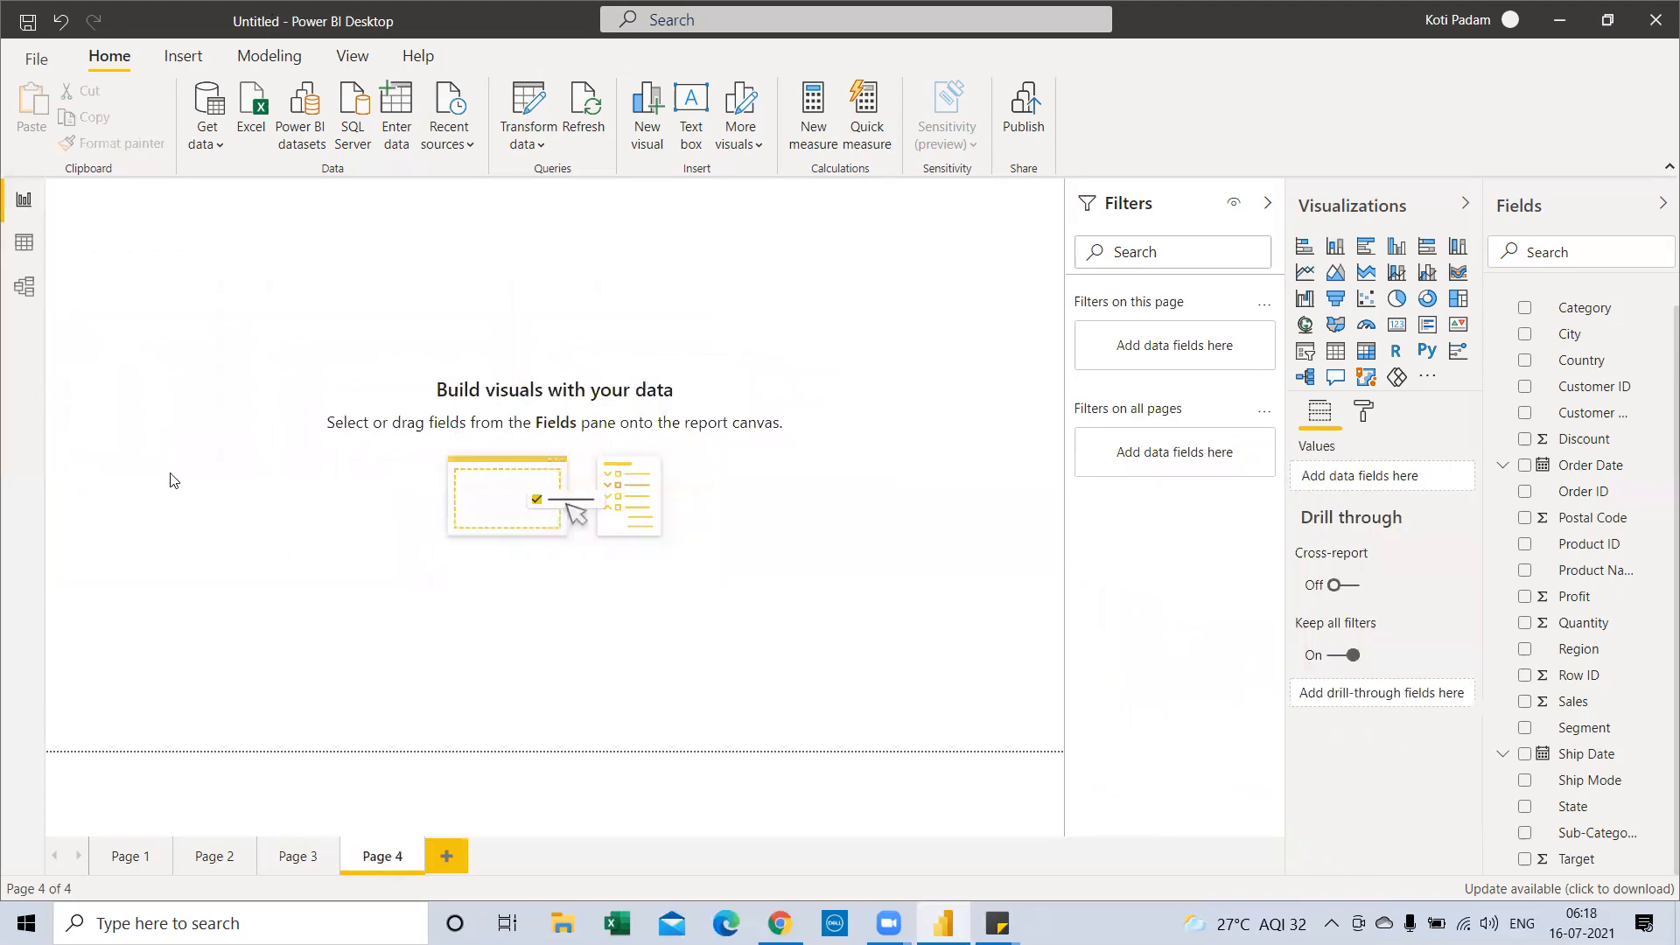
{"action": "key", "text": "super+d"}
{"action": "left_click", "coordinate": [281, 480]}
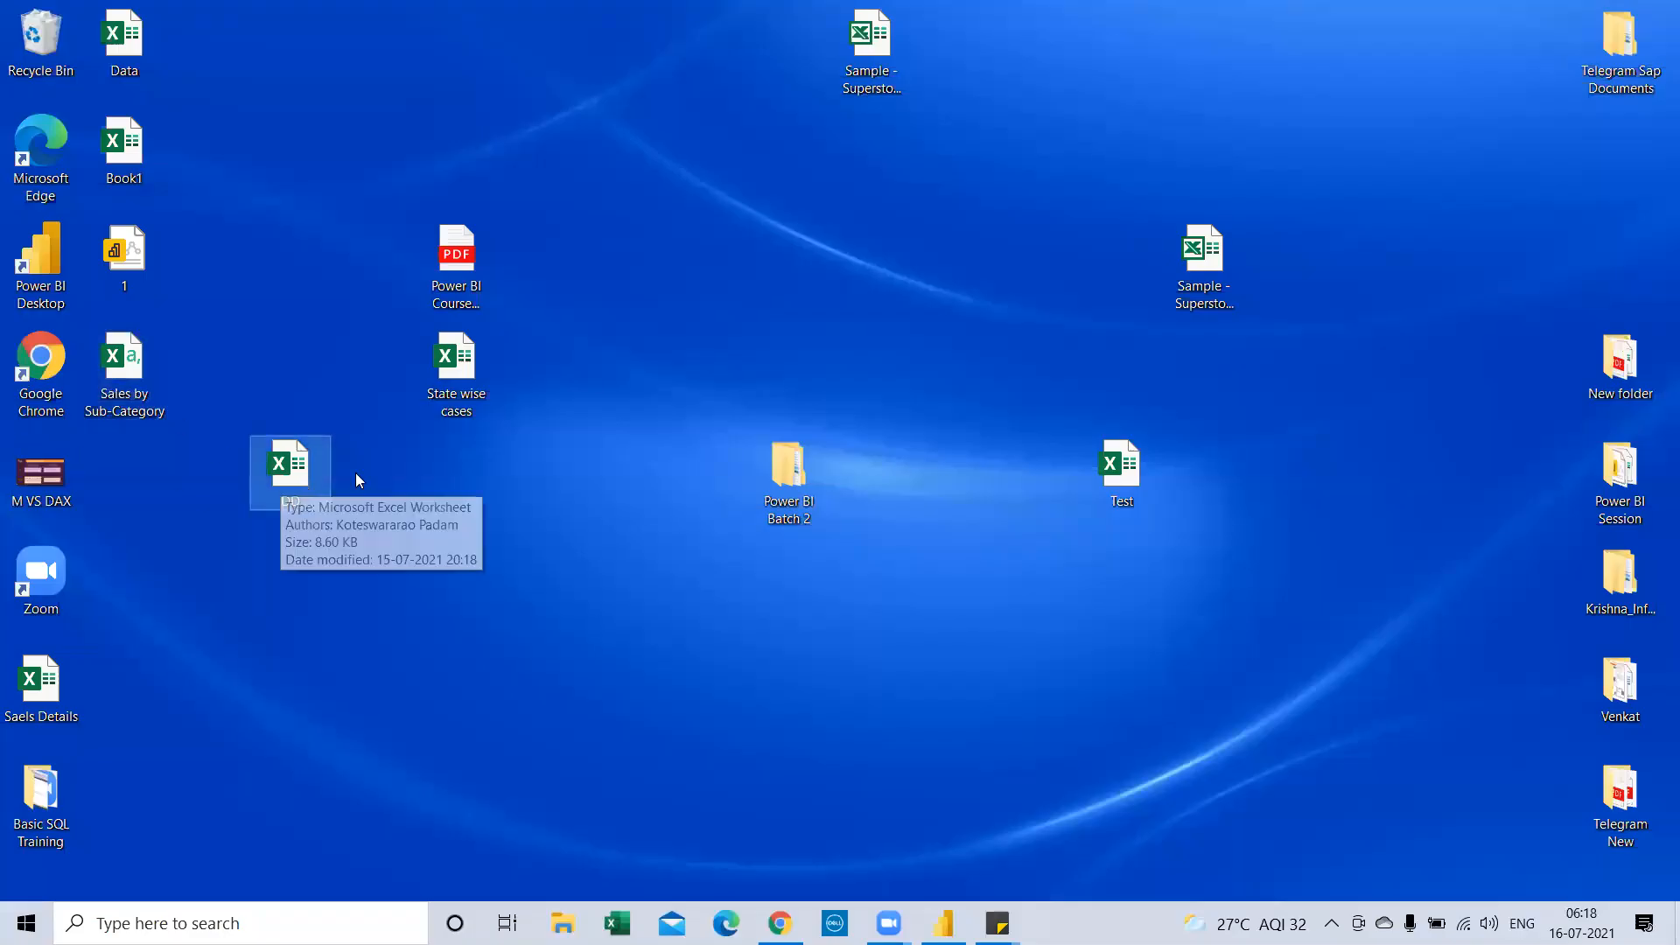
{"action": "left_click", "coordinate": [124, 41]}
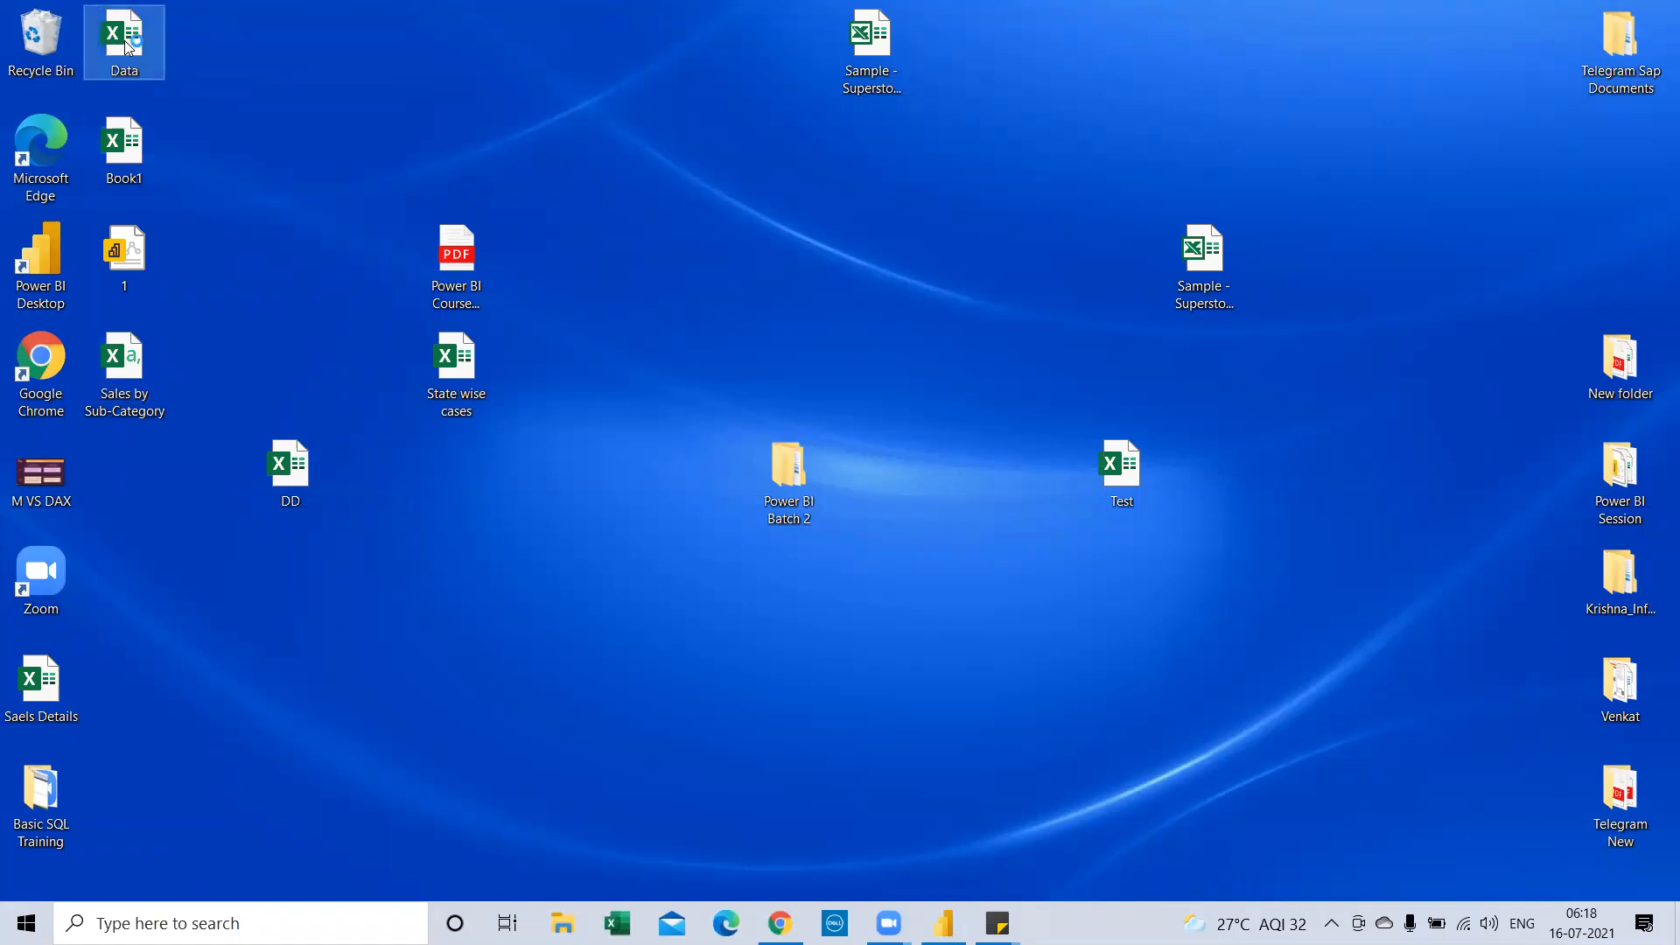
{"action": "double_click", "coordinate": [124, 41]}
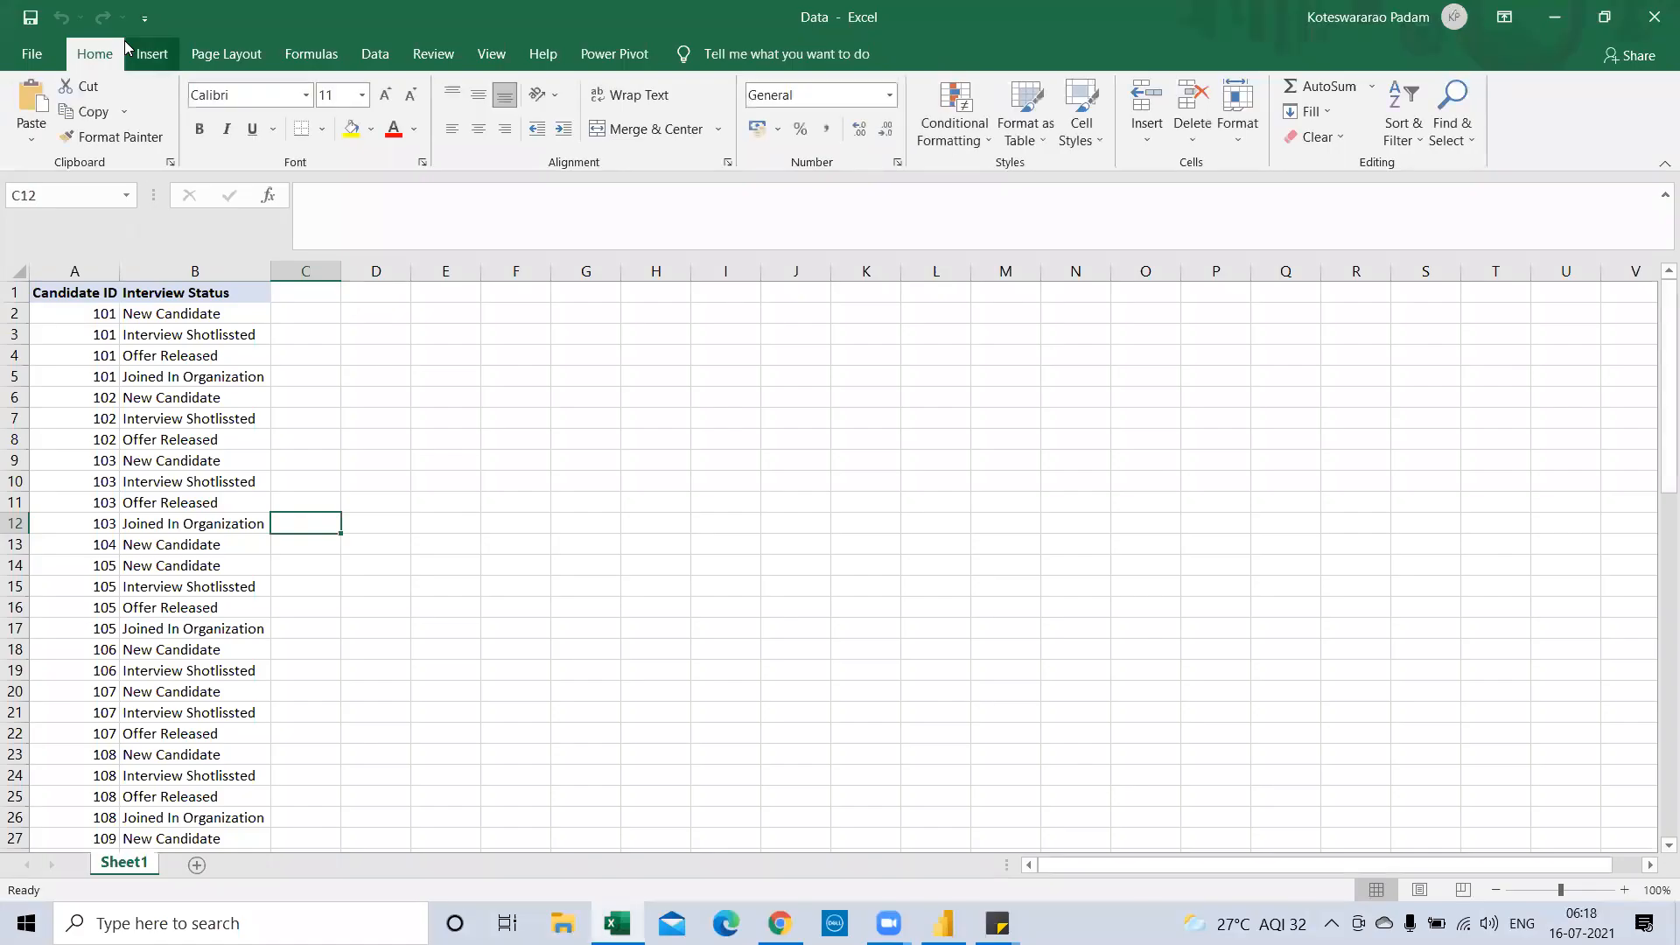
{"action": "left_click", "coordinate": [1654, 16]}
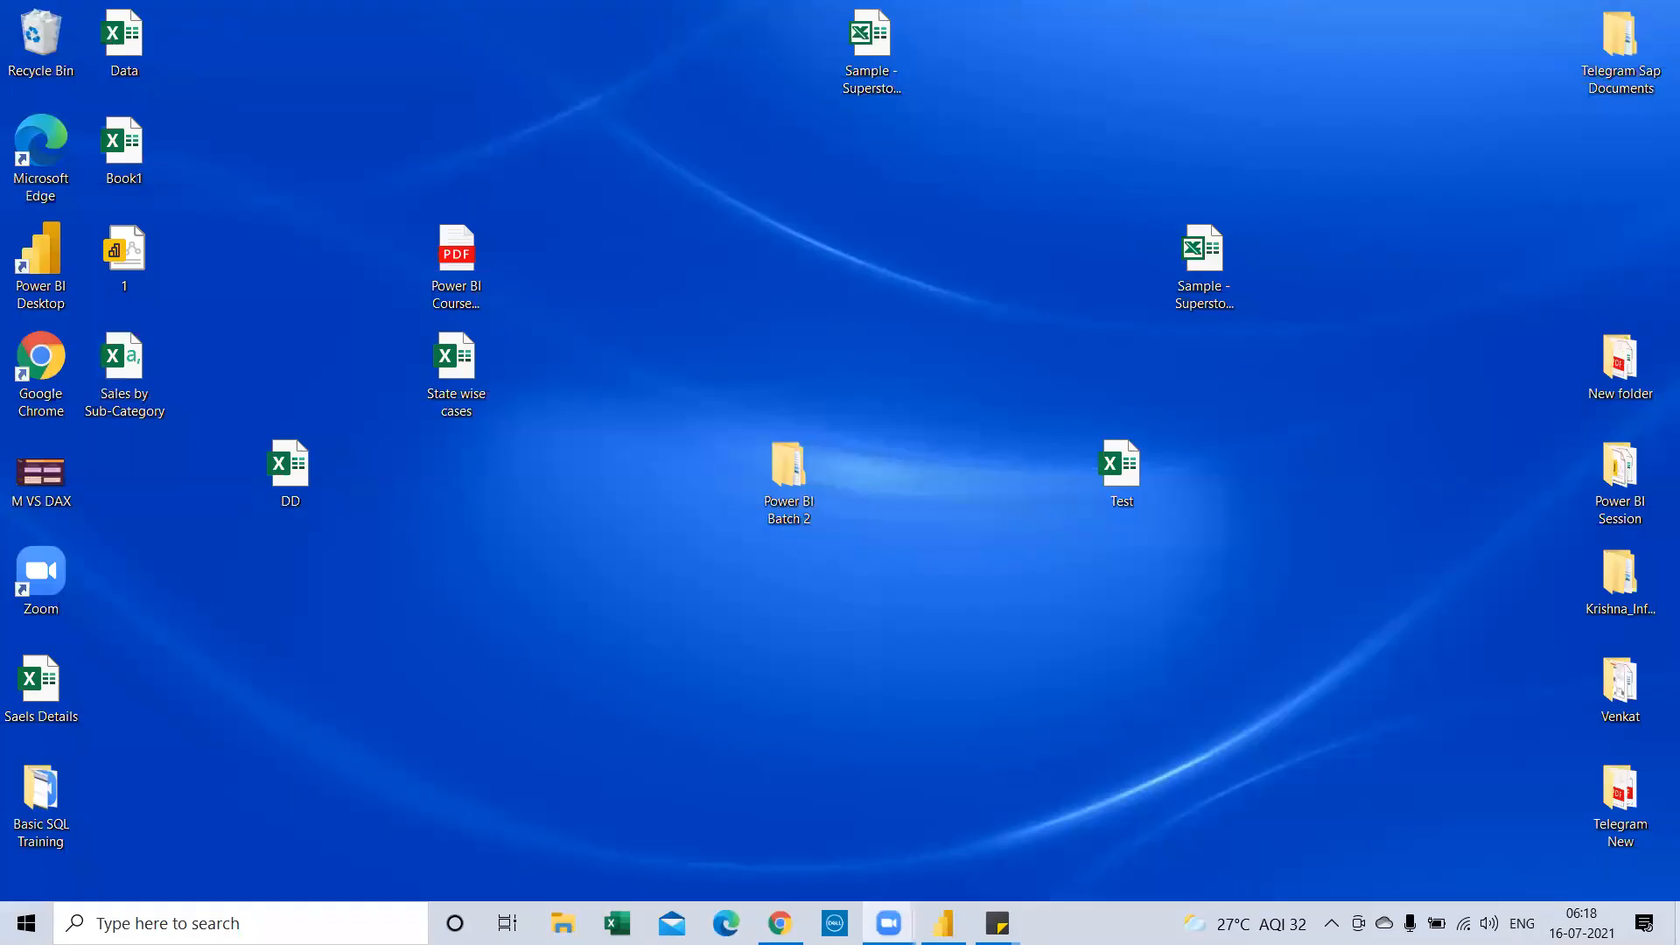
{"action": "left_click", "coordinate": [1137, 472]}
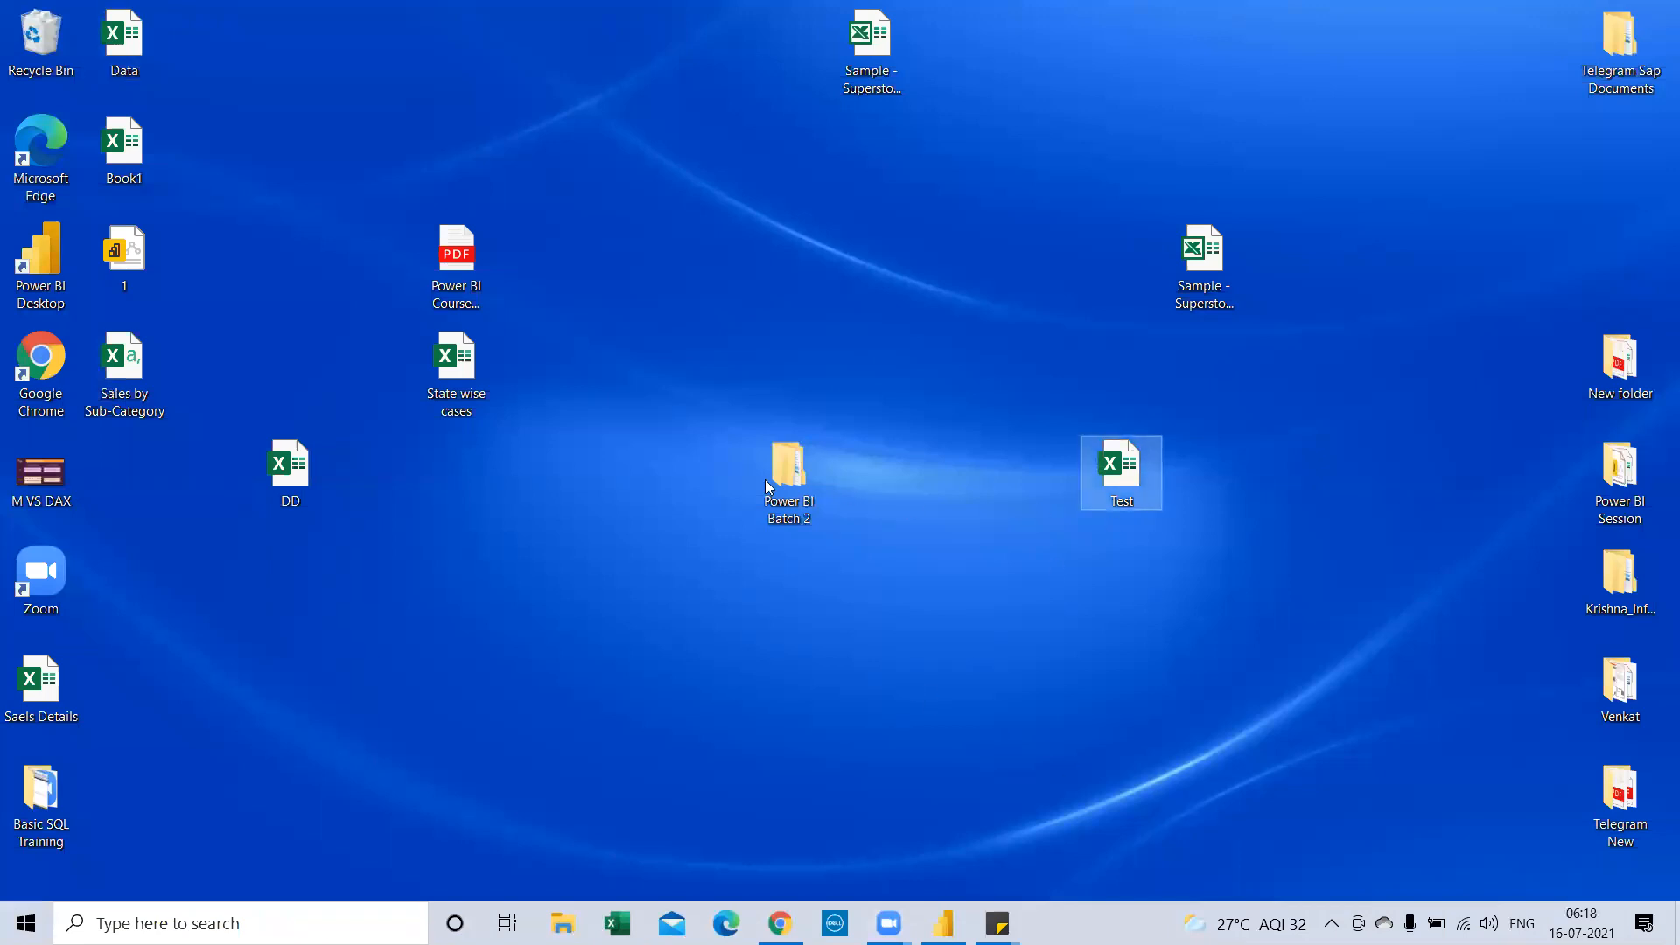
Open the DD workbook from the desktop, close it, and reopen it
{"action": "left_click", "coordinate": [38, 714]}
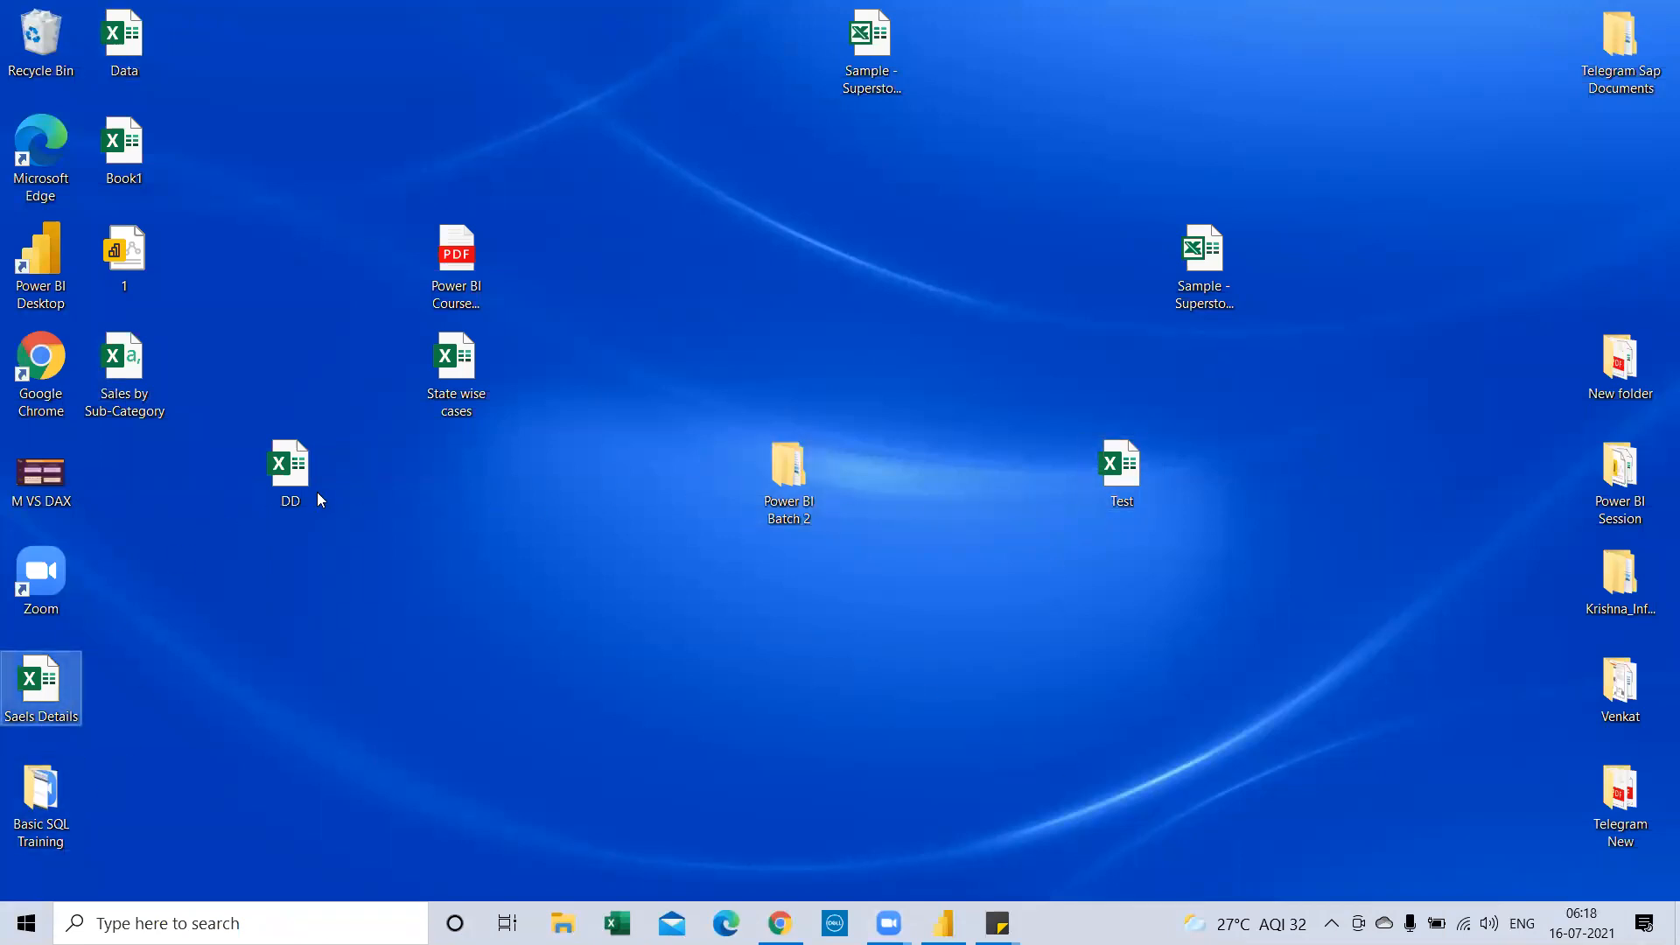
{"action": "double_click", "coordinate": [288, 481]}
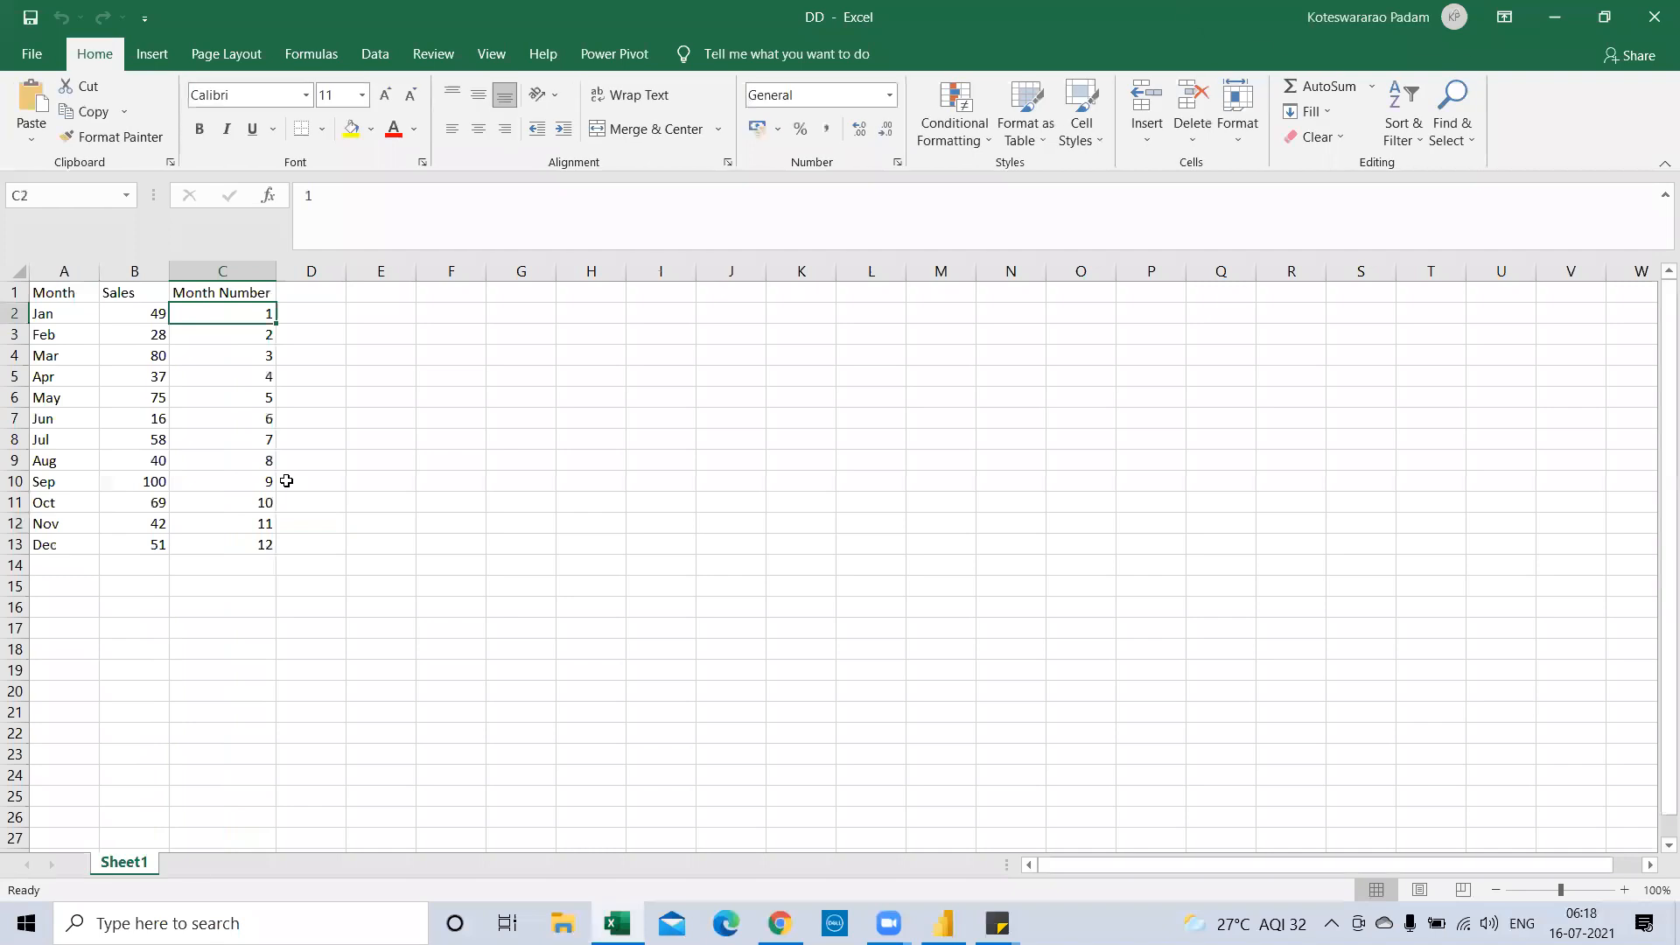
{"action": "left_click", "coordinate": [1654, 10]}
{"action": "left_click", "coordinate": [284, 468]}
Review the DD sheet's Sales, Month Number (1–12) and Month values
{"action": "left_click", "coordinate": [133, 294]}
{"action": "left_click", "coordinate": [257, 359]}
{"action": "left_click", "coordinate": [258, 485]}
{"action": "left_click", "coordinate": [250, 560]}
{"action": "left_click", "coordinate": [229, 547]}
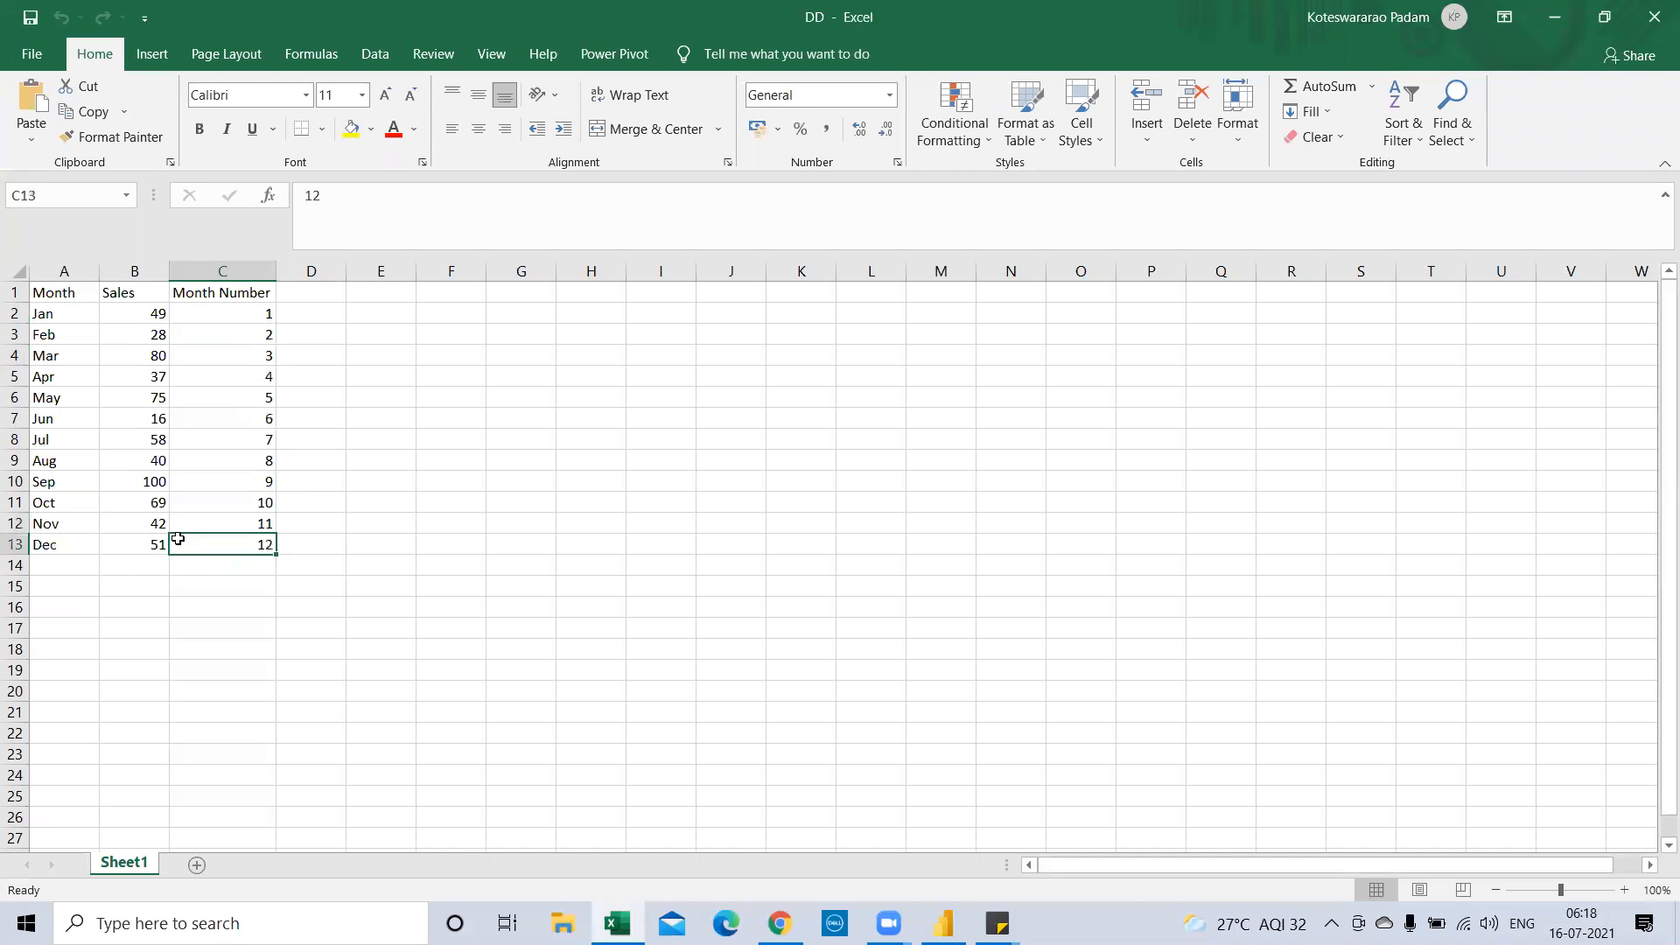
{"action": "left_click", "coordinate": [70, 314]}
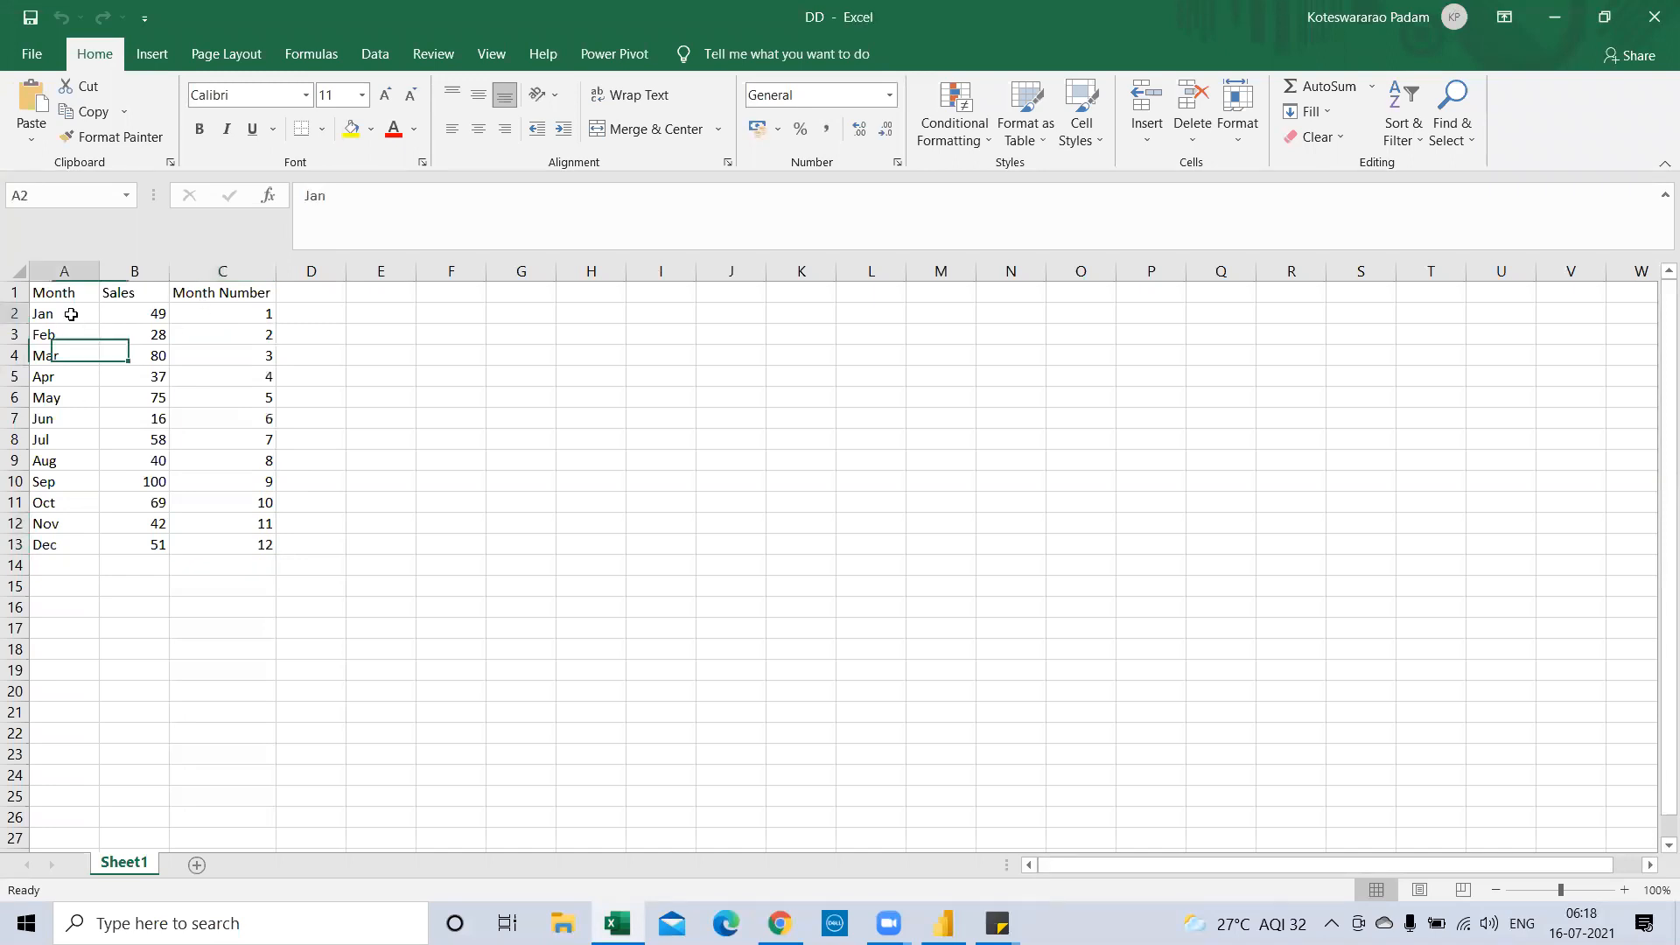
Insert a new column B headed 'Month' before the Sales column
{"action": "left_click", "coordinate": [117, 272]}
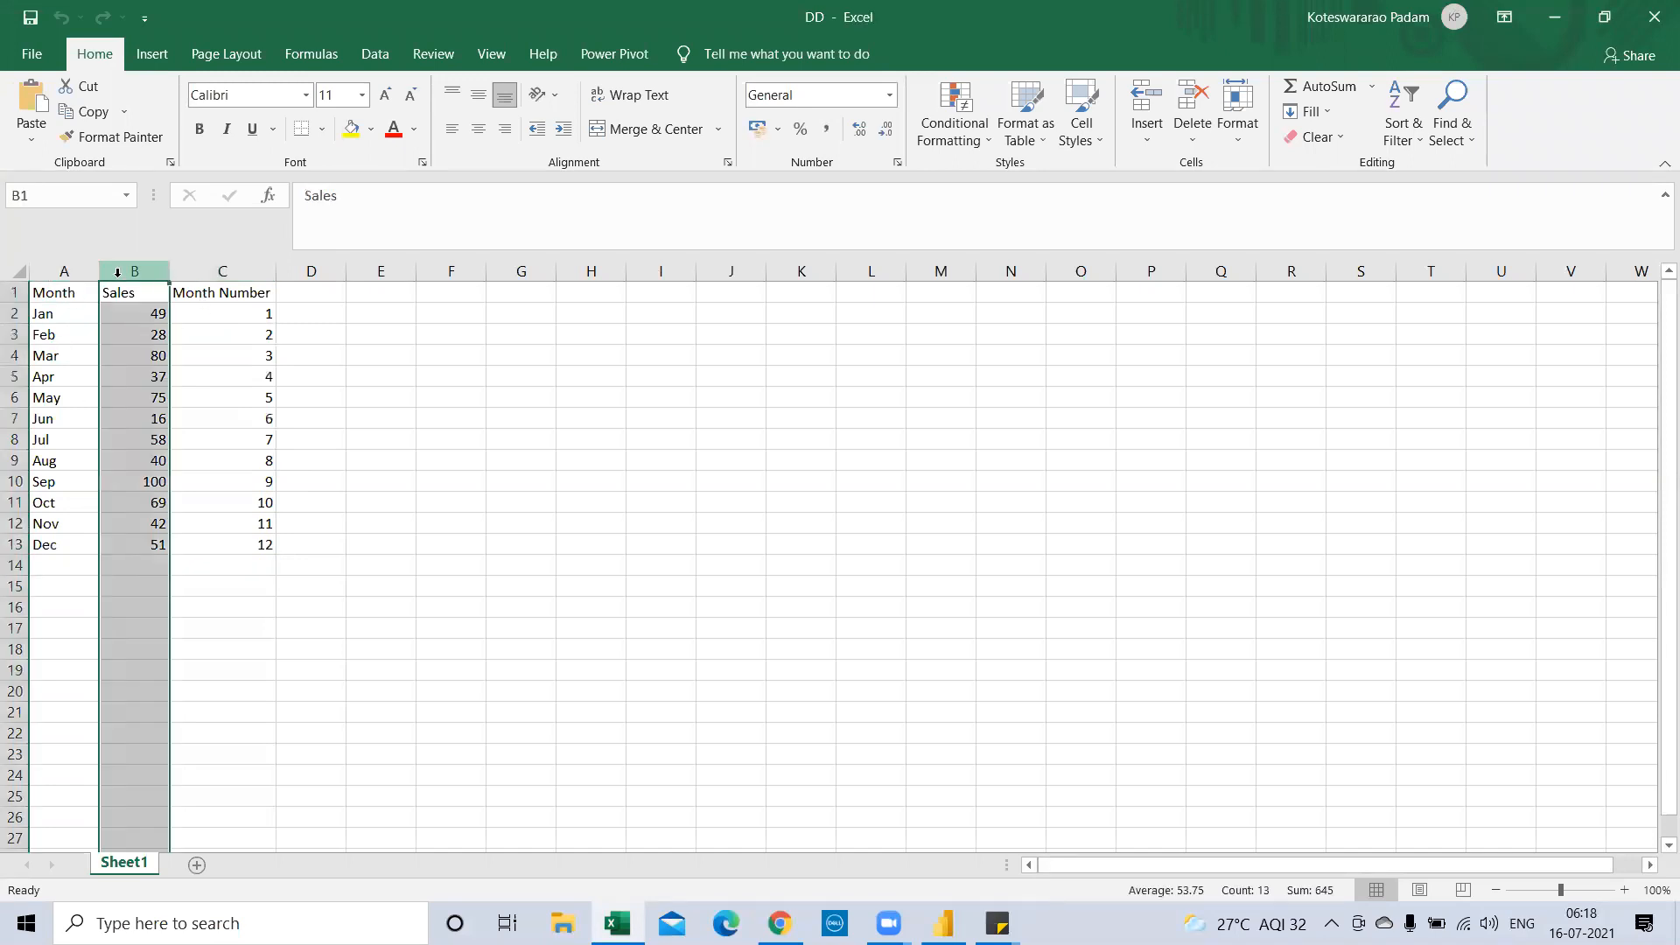
{"action": "key", "text": "ctrl+shift+plus"}
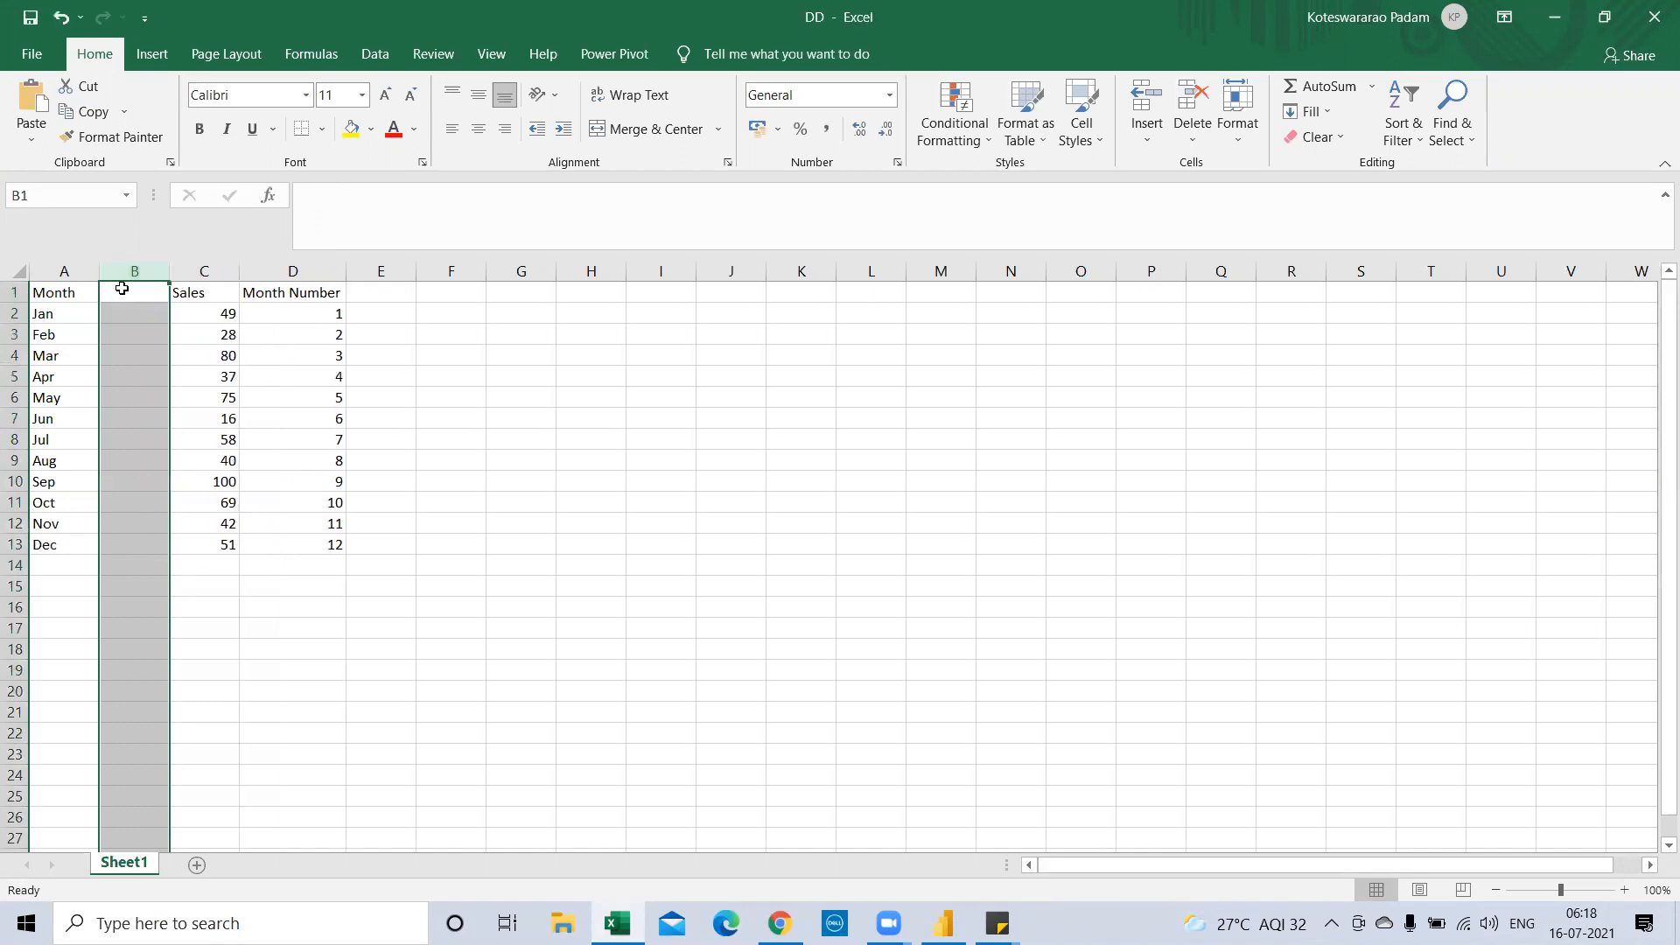
{"action": "left_click", "coordinate": [122, 297]}
{"action": "type", "text": "Month"}
{"action": "key", "text": "Return"}
Fill B2:B13 with =A2&"'21" to produce labels Jan'21 through Dec'21
{"action": "type", "text": "="}
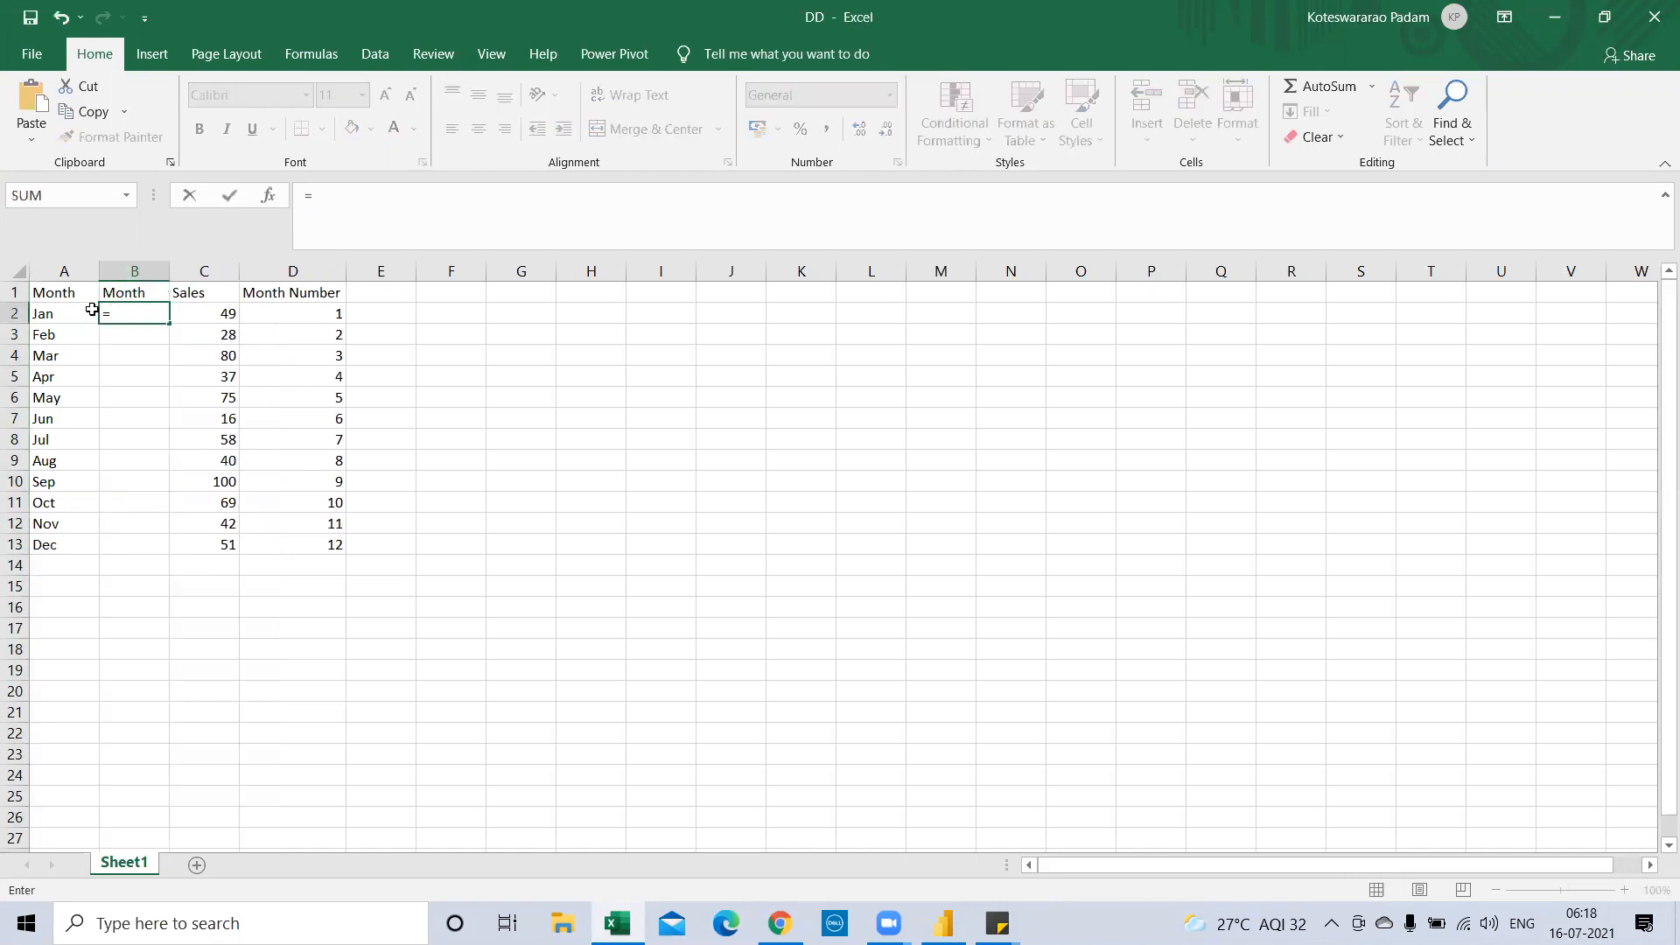
{"action": "left_click", "coordinate": [81, 313]}
{"action": "type", "text": "&"}
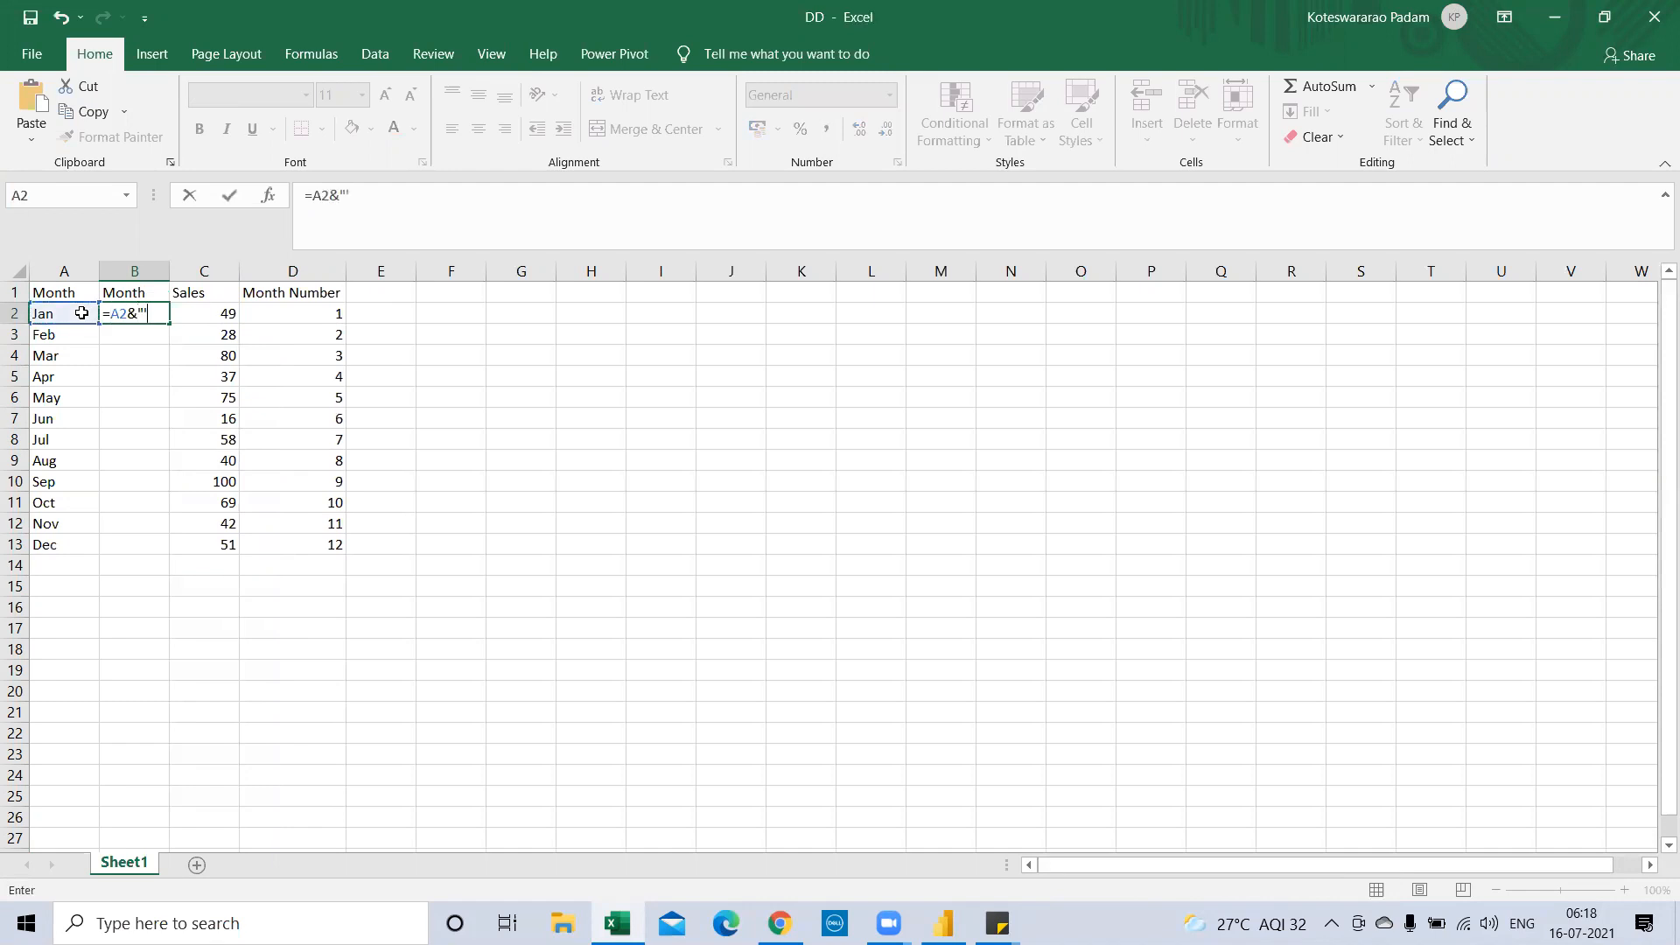
{"action": "type", "text": "\"'21\""}
{"action": "key", "text": "Return"}
{"action": "left_click_drag", "start_coordinate": [126, 315], "coordinate": [132, 541]}
{"action": "key", "text": "ctrl+d"}
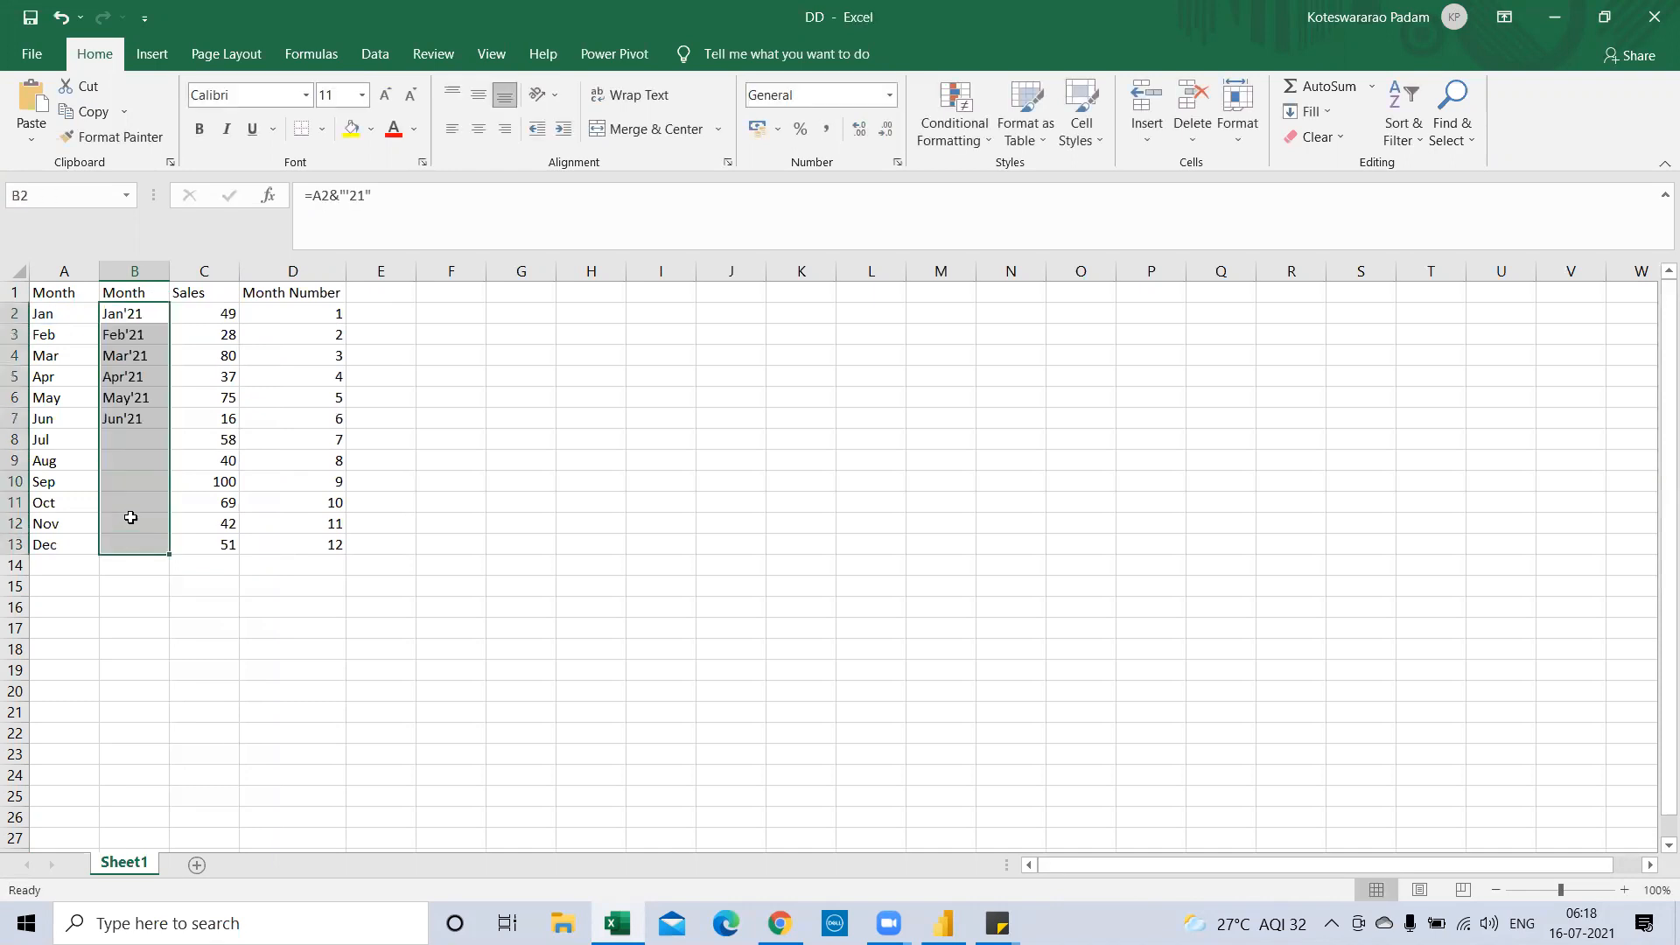
Paste the new month labels back as values and delete the old month column A
{"action": "key", "text": "ctrl+c"}
{"action": "right_click", "coordinate": [147, 396]}
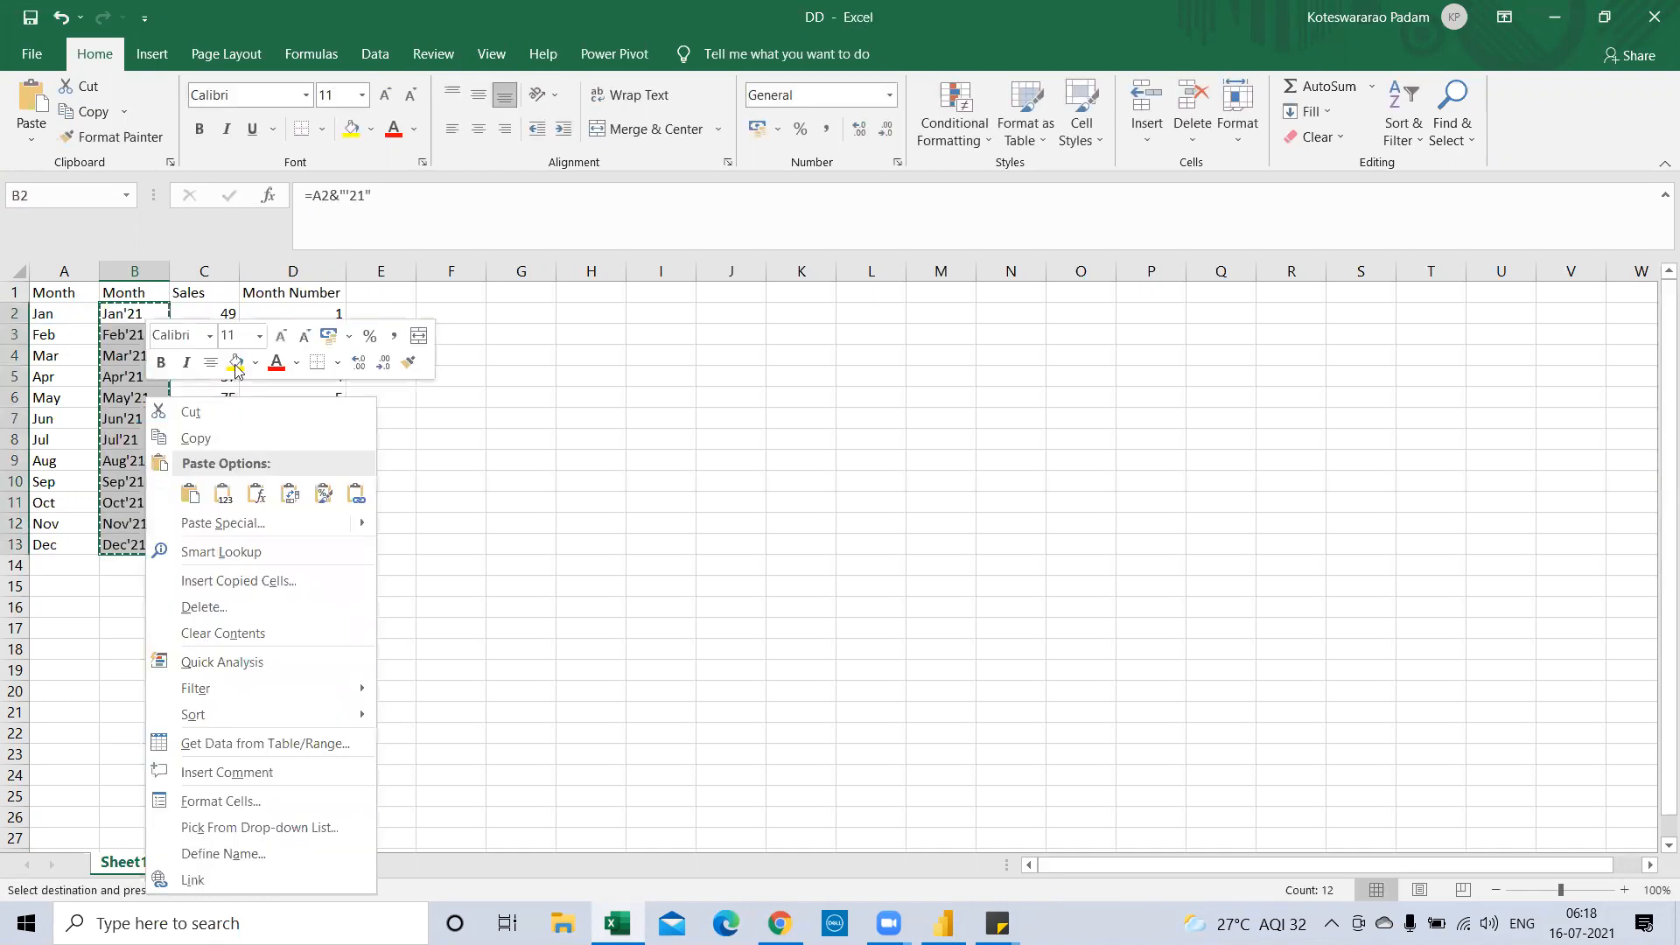
{"action": "left_click", "coordinate": [223, 495]}
{"action": "left_click", "coordinate": [64, 273]}
{"action": "key", "text": "ctrl+minus"}
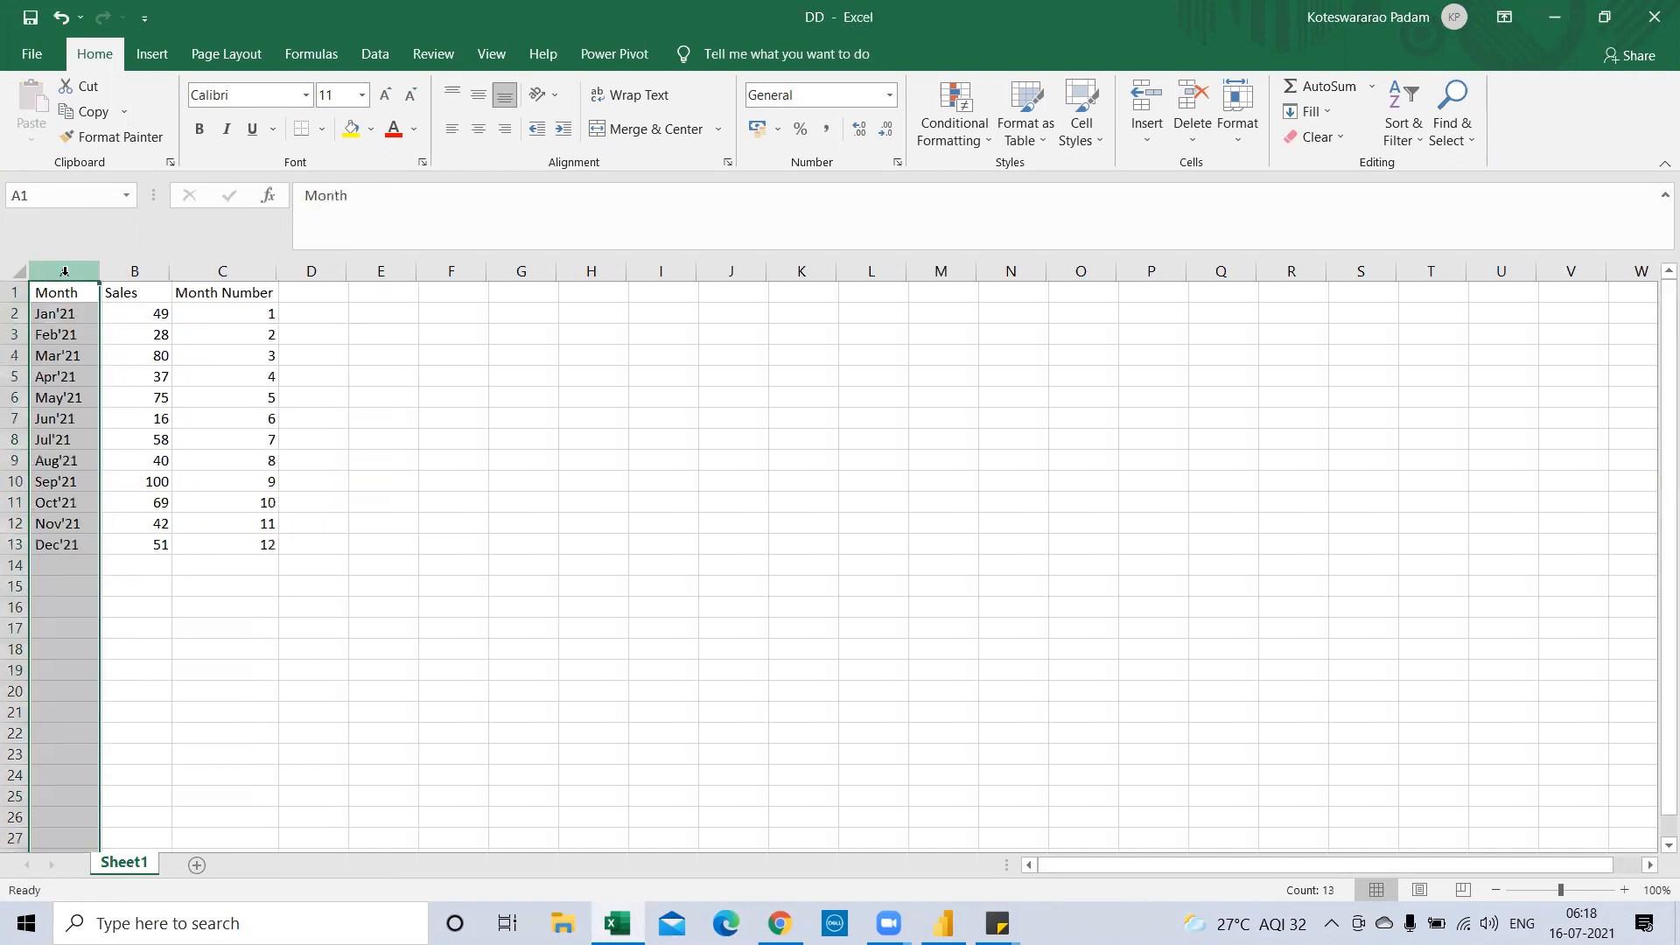
Check the Month Number values by selecting C2 to C13
{"action": "left_click", "coordinate": [135, 334]}
{"action": "left_click", "coordinate": [166, 439]}
{"action": "left_click", "coordinate": [226, 376]}
{"action": "key", "text": "ctrl+Up"}
{"action": "left_click_drag", "start_coordinate": [210, 323], "coordinate": [217, 537]}
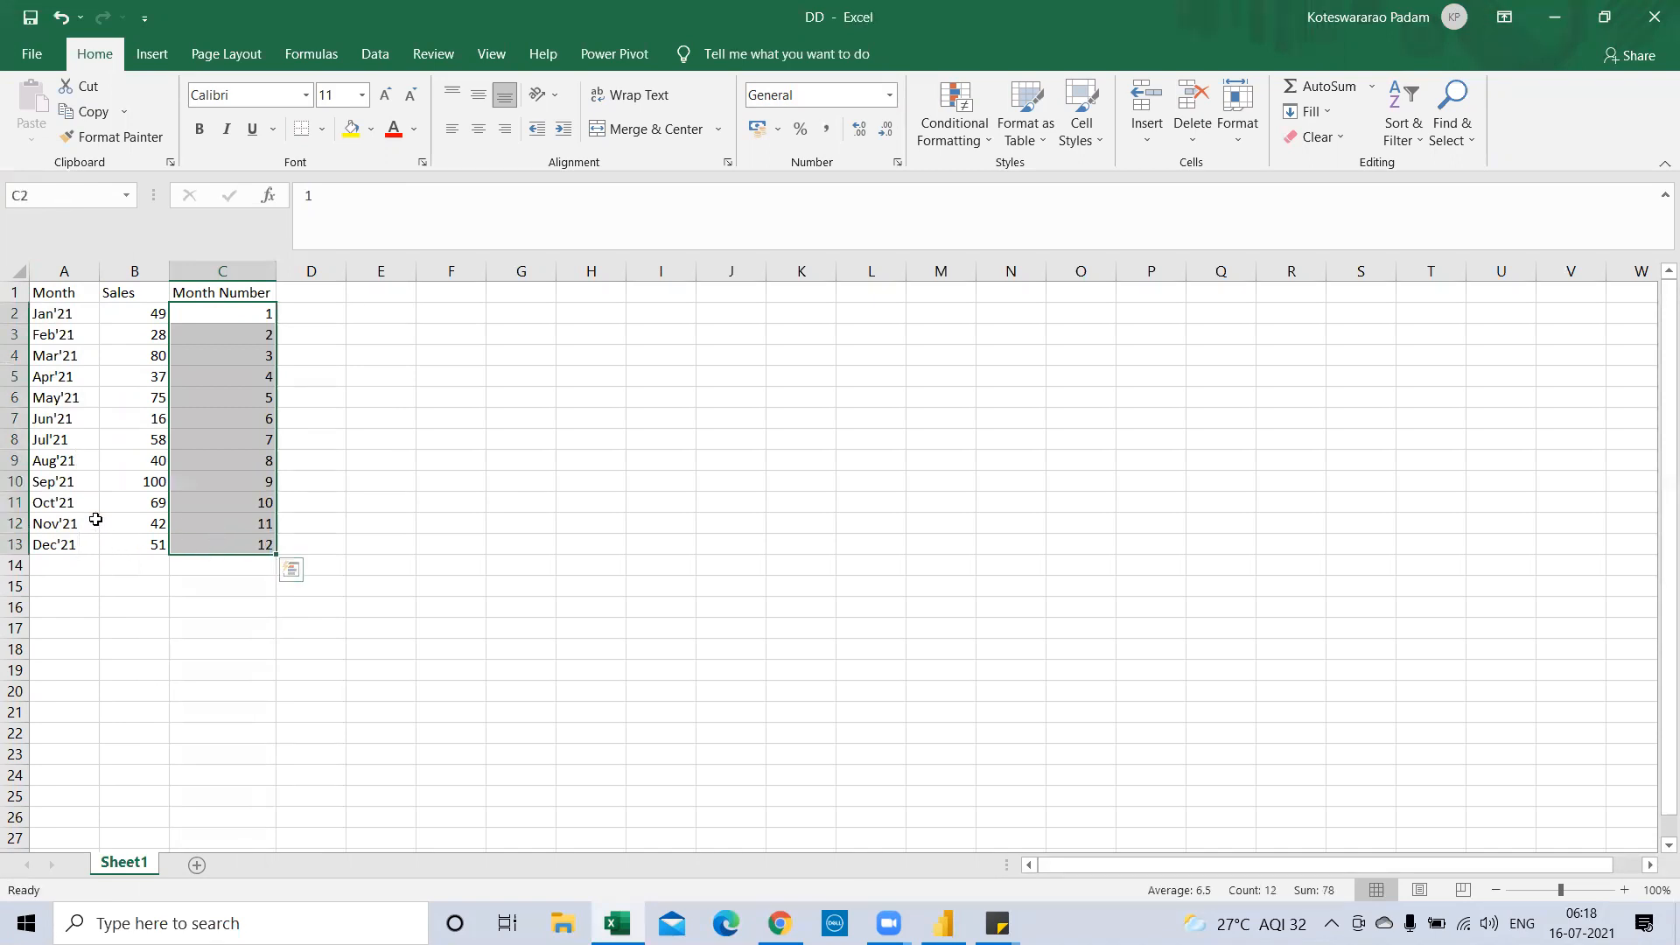
Rename Sheet1 to 'Monthly Sales' and close the DD workbook
{"action": "double_click", "coordinate": [135, 858]}
{"action": "type", "text": "Mo"}
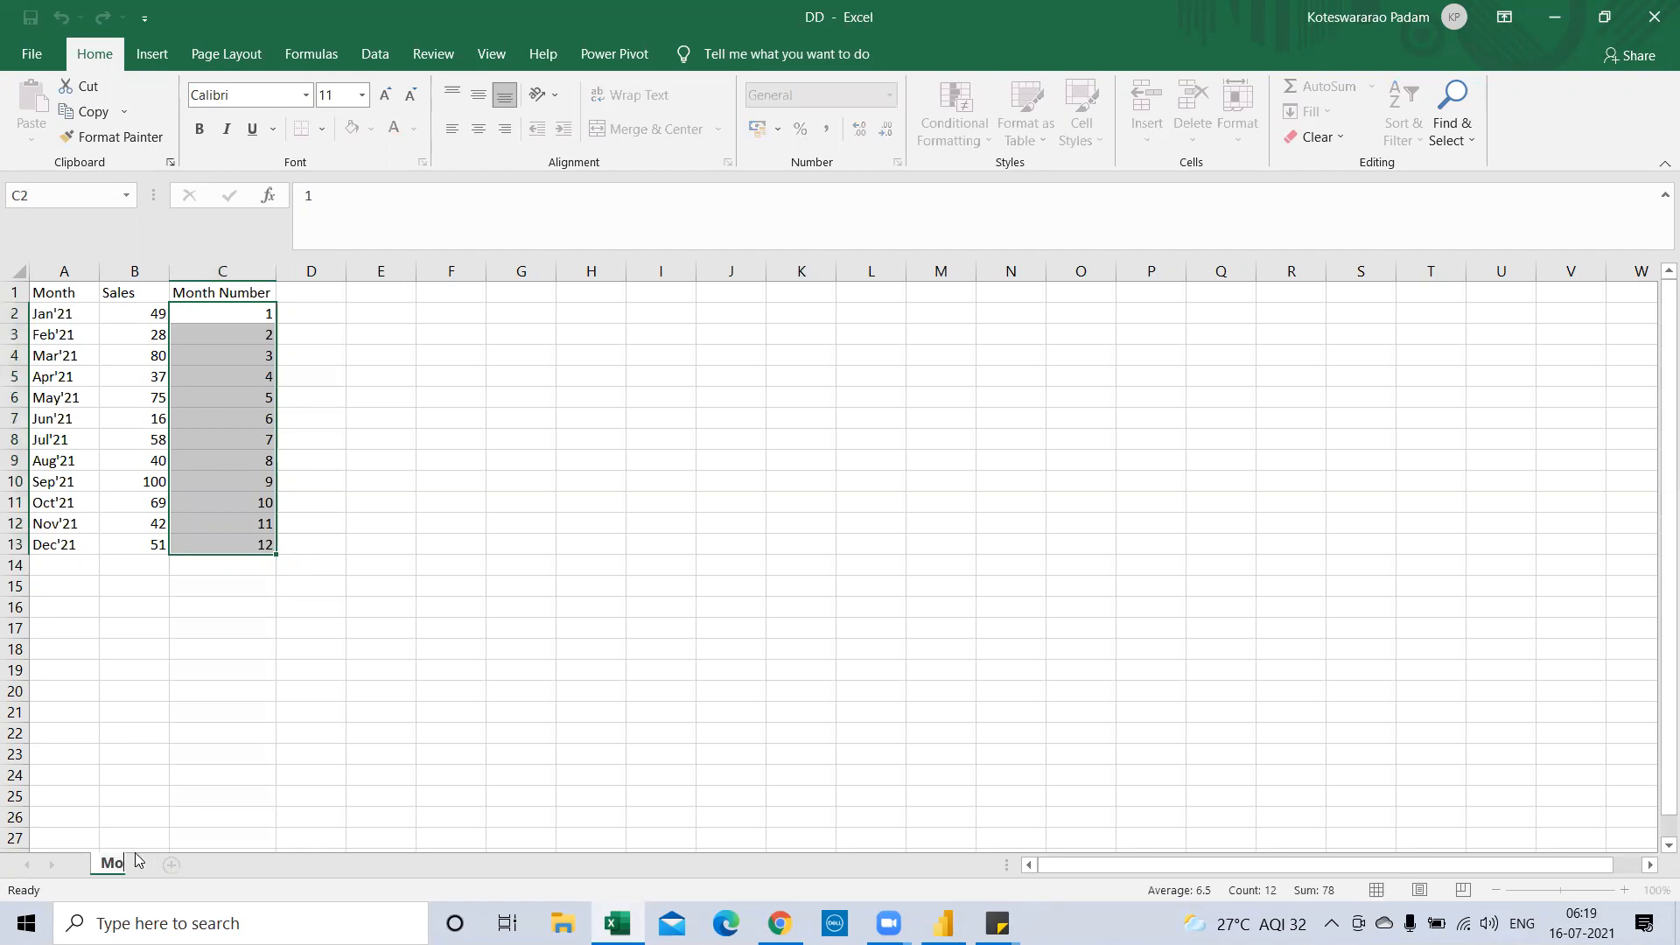
{"action": "type", "text": "nthly Sales"}
{"action": "left_click", "coordinate": [674, 598]}
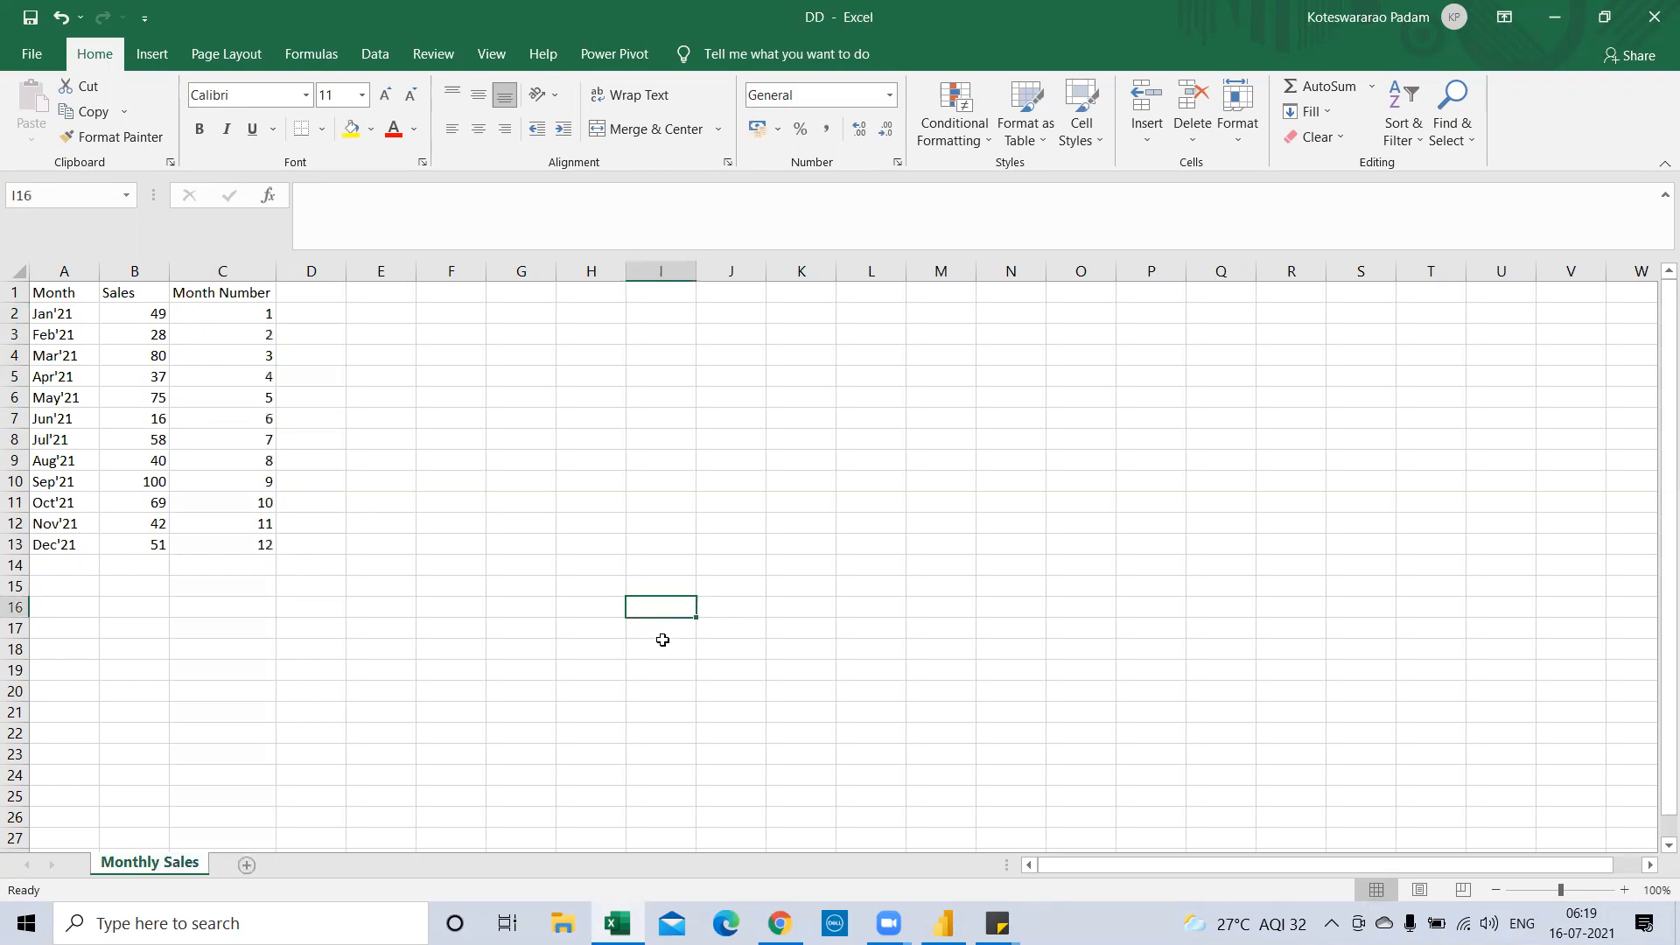
{"action": "left_click", "coordinate": [1654, 10]}
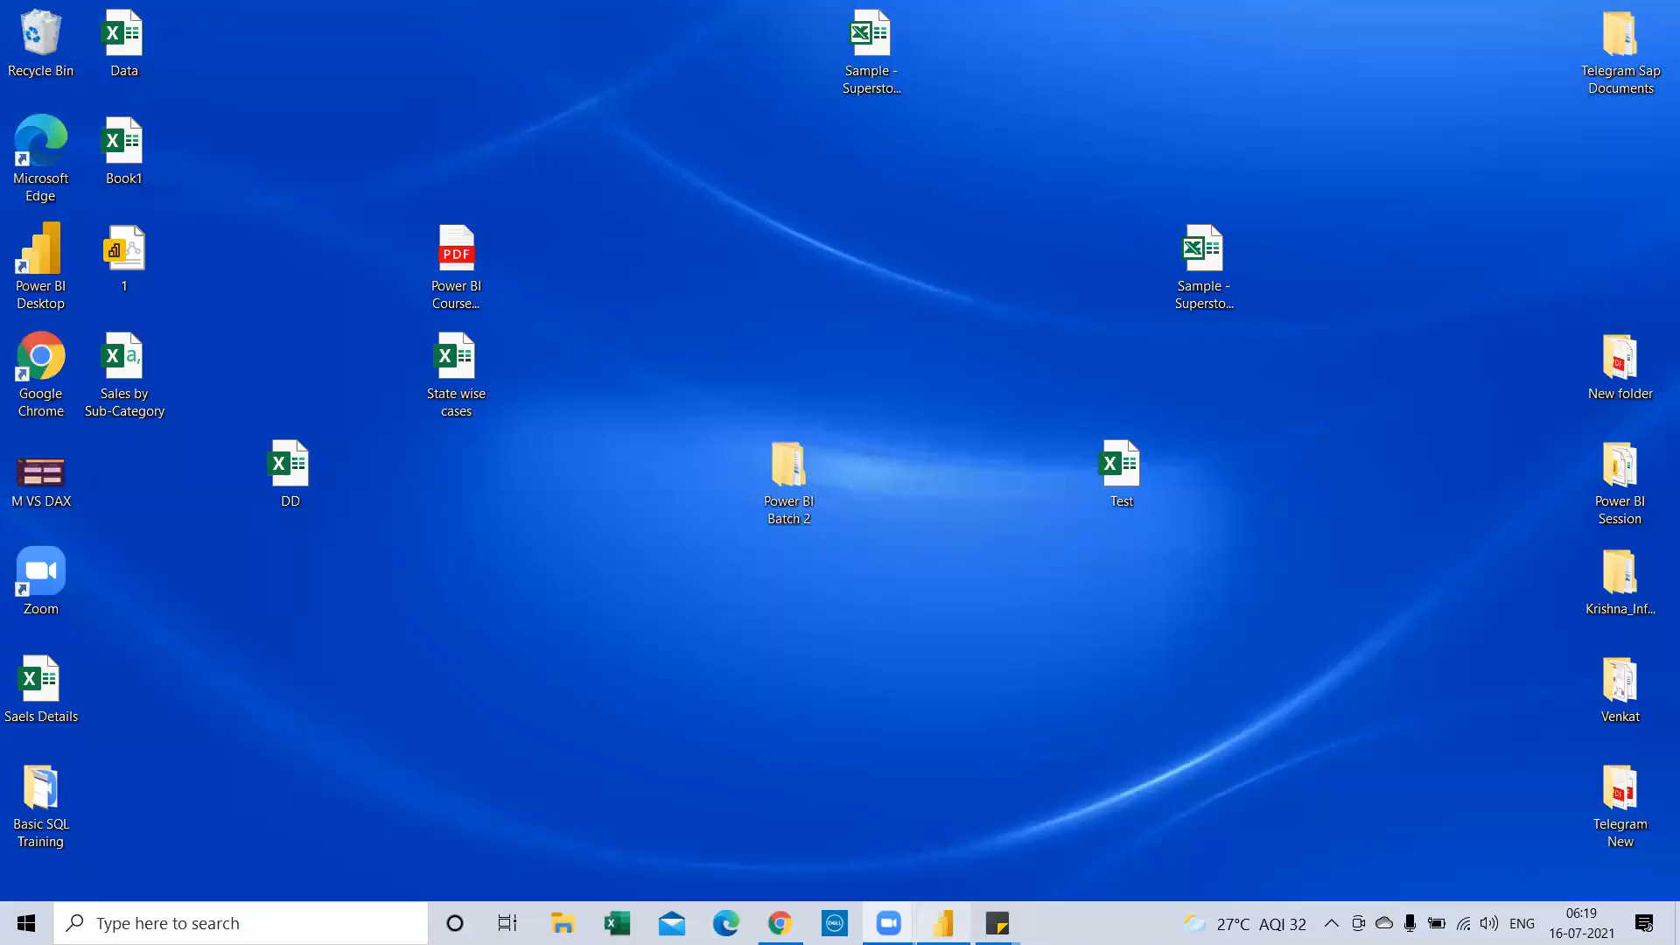
Import the Monthly Sales table from the DD Excel workbook into Power BI
{"action": "left_click", "coordinate": [943, 923]}
{"action": "left_click", "coordinate": [201, 147]}
{"action": "left_click", "coordinate": [242, 210]}
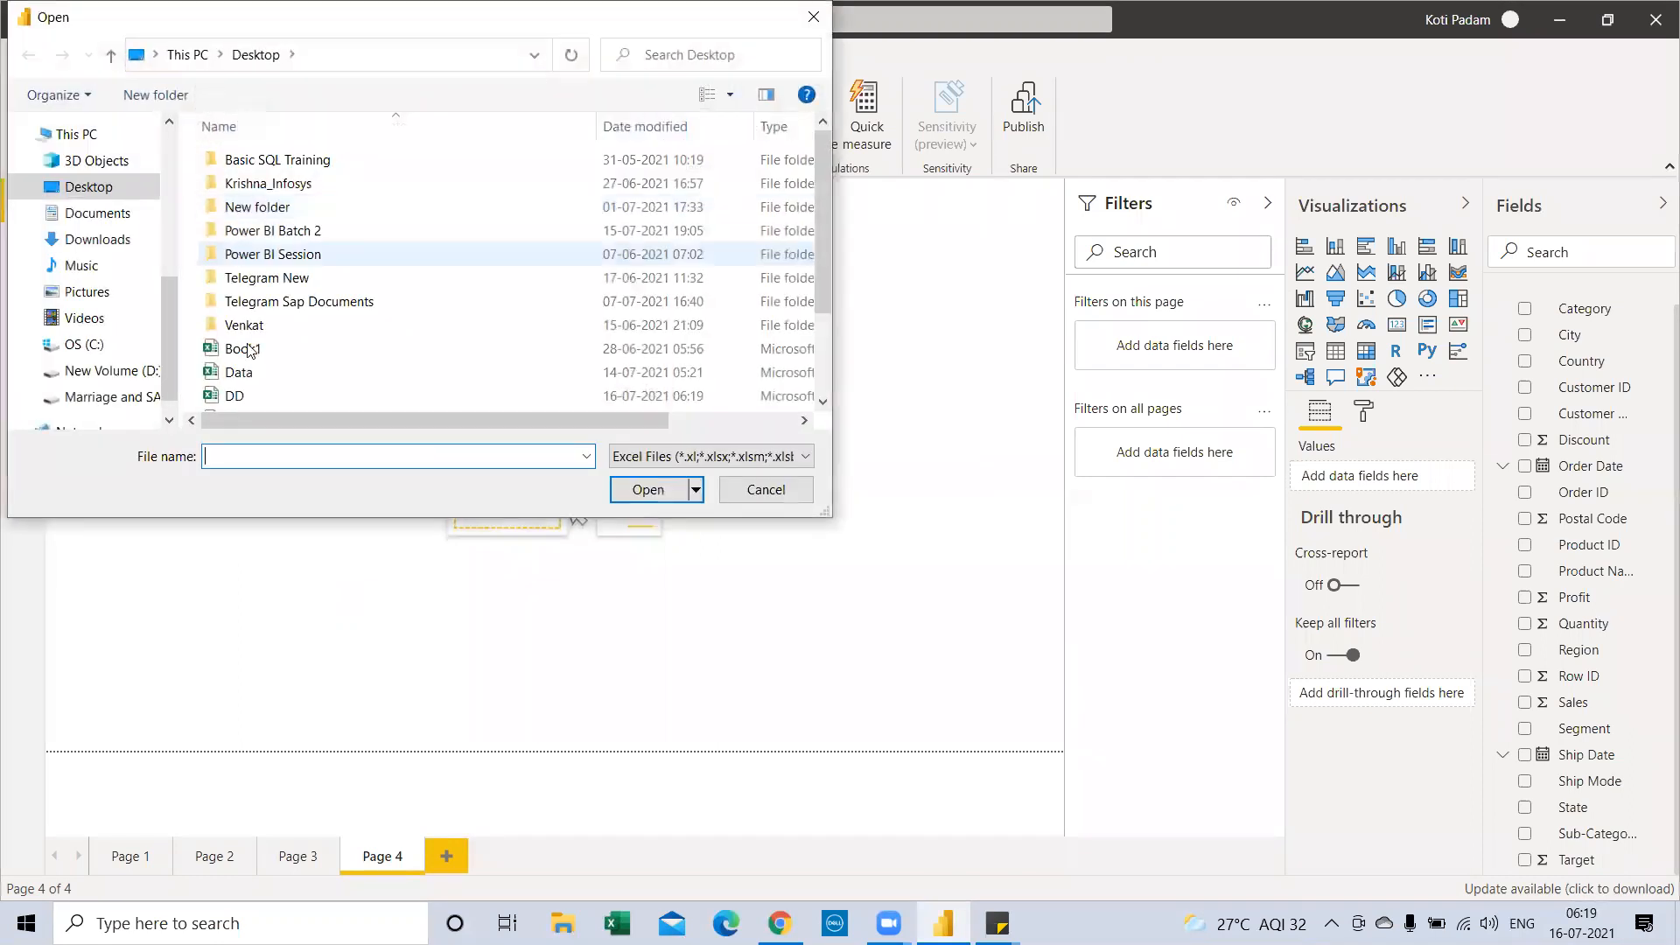
{"action": "double_click", "coordinate": [250, 395]}
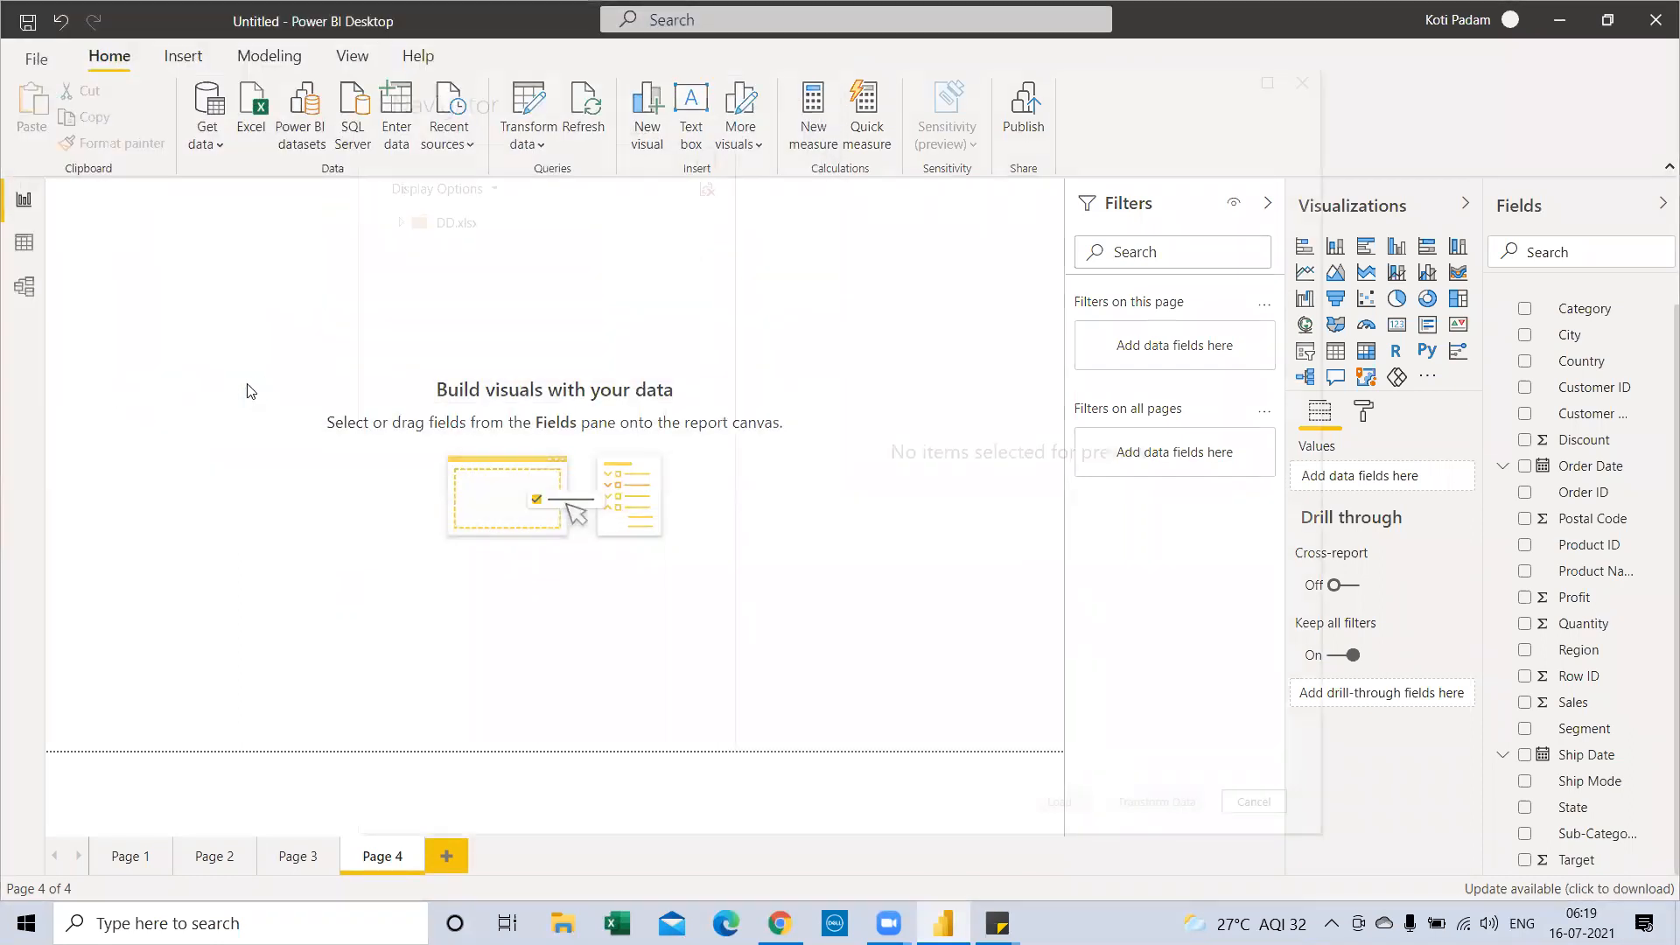
{"action": "left_click", "coordinate": [426, 249]}
{"action": "left_click", "coordinate": [1060, 801]}
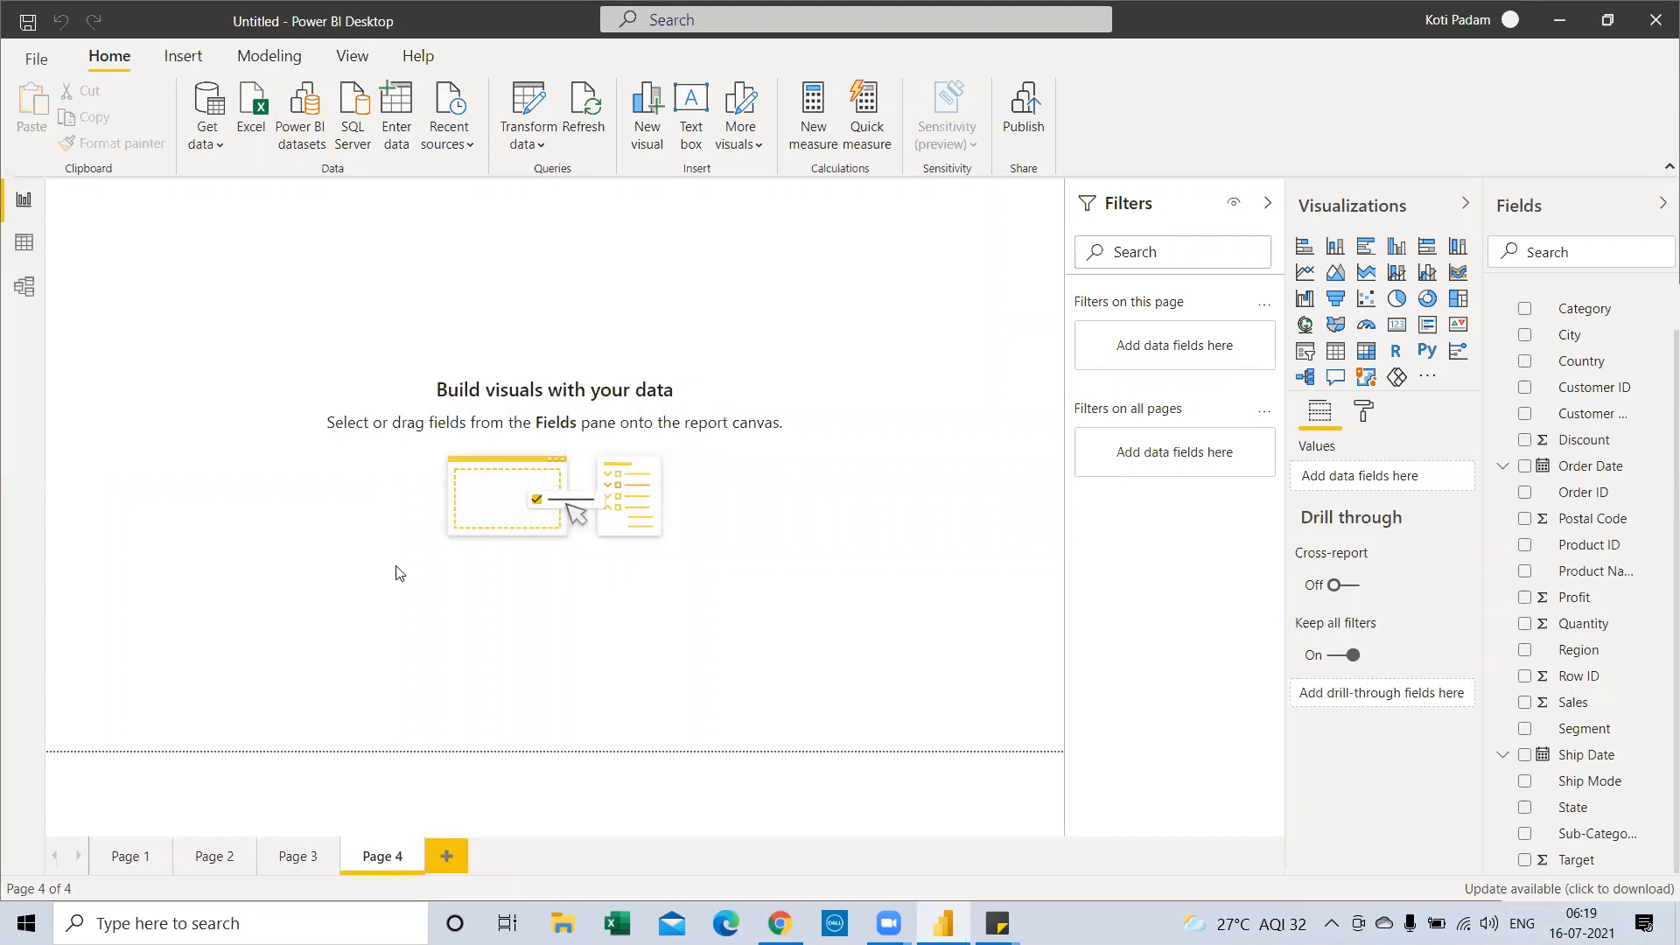
Expand the Monthly Sales fields, then reposition and enlarge an empty column chart
{"action": "scroll", "coordinate": [1566, 402], "scroll_direction": "up", "scroll_amount": 1}
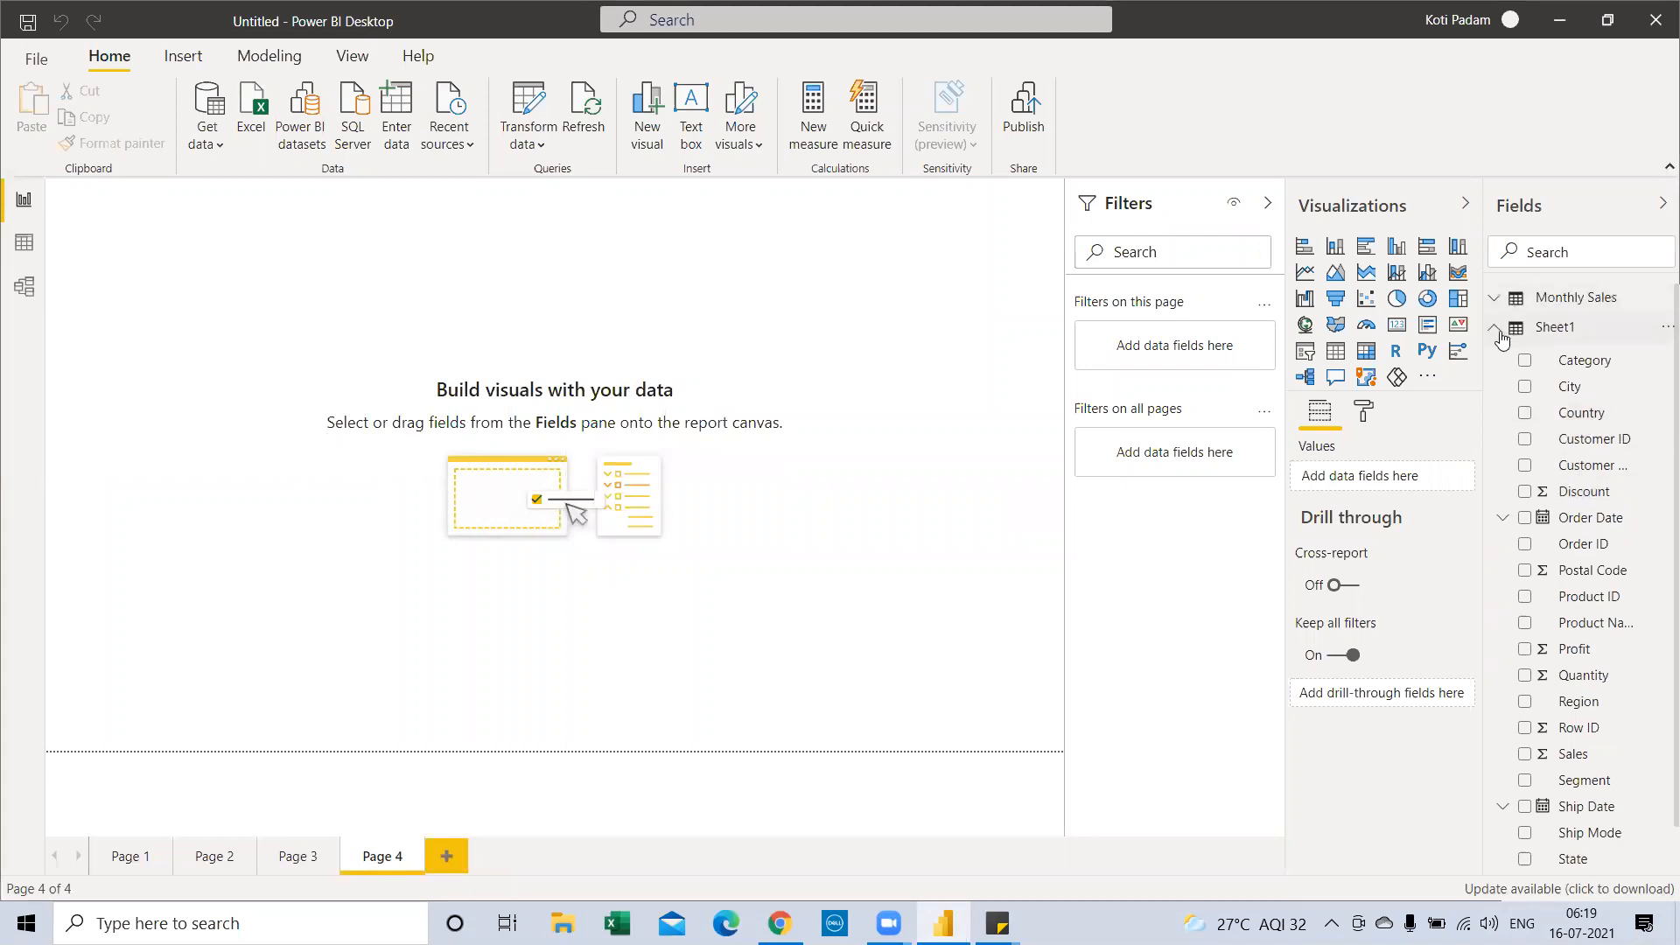
{"action": "left_click", "coordinate": [1498, 329]}
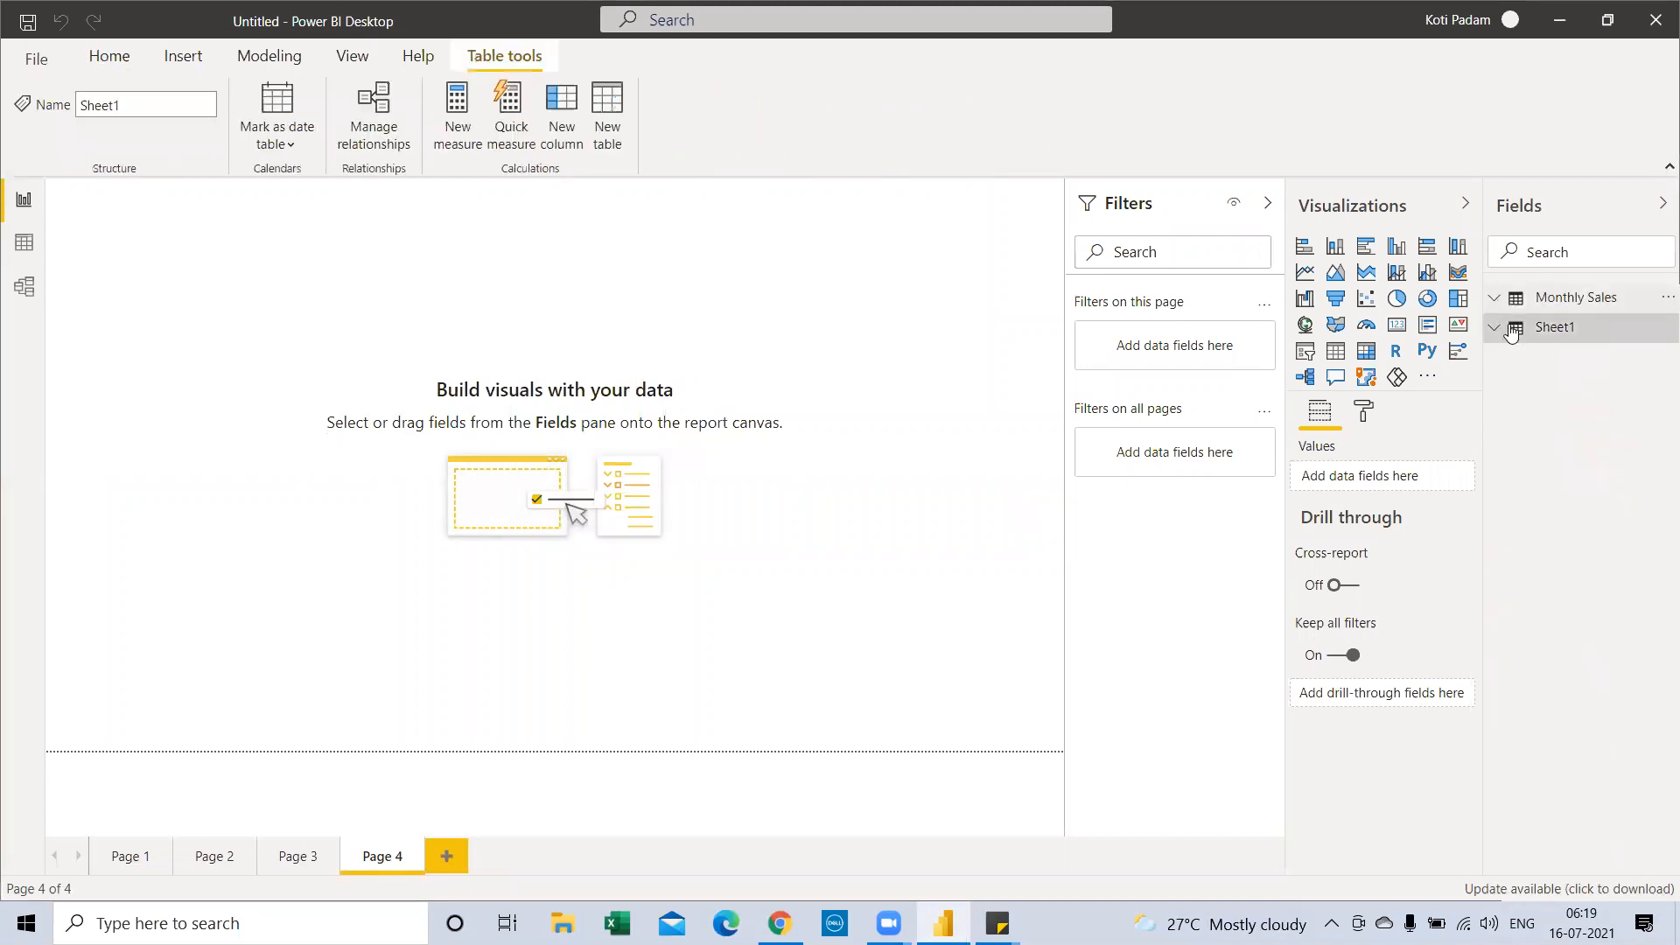
{"action": "left_click", "coordinate": [1497, 298]}
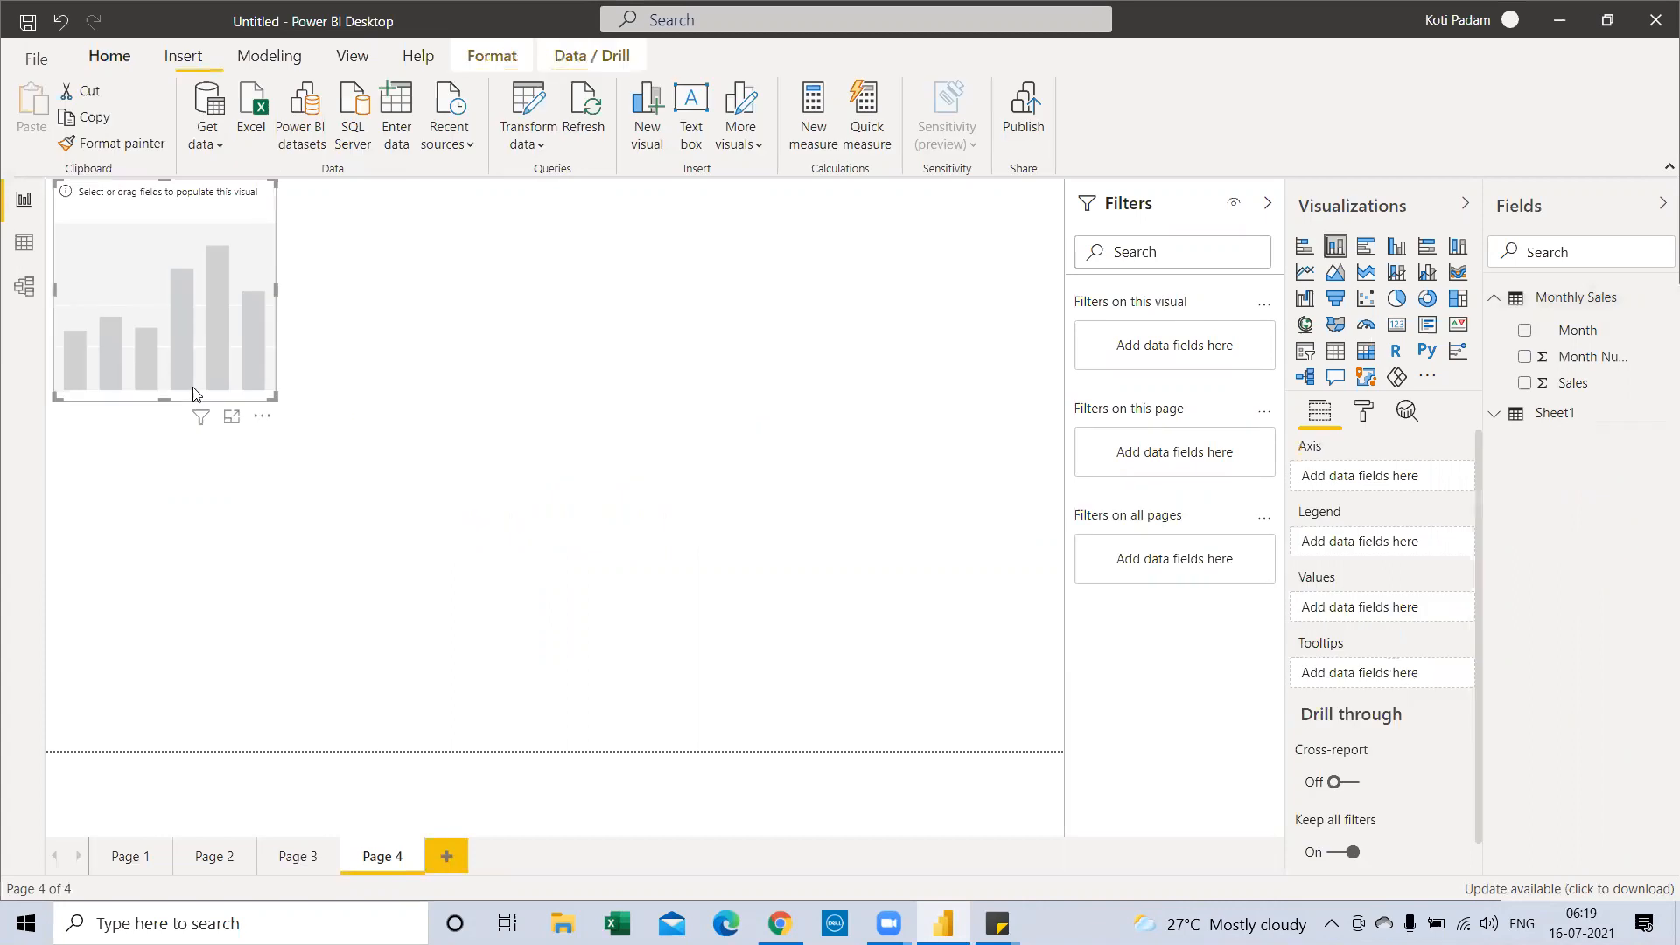
{"action": "left_click_drag", "start_coordinate": [204, 217], "coordinate": [263, 290]}
{"action": "left_click_drag", "start_coordinate": [322, 463], "coordinate": [415, 508]}
Put Month on the axis and Sales in values, turn on data labels, and enlarge the chart
{"action": "left_click_drag", "start_coordinate": [1575, 330], "coordinate": [326, 367]}
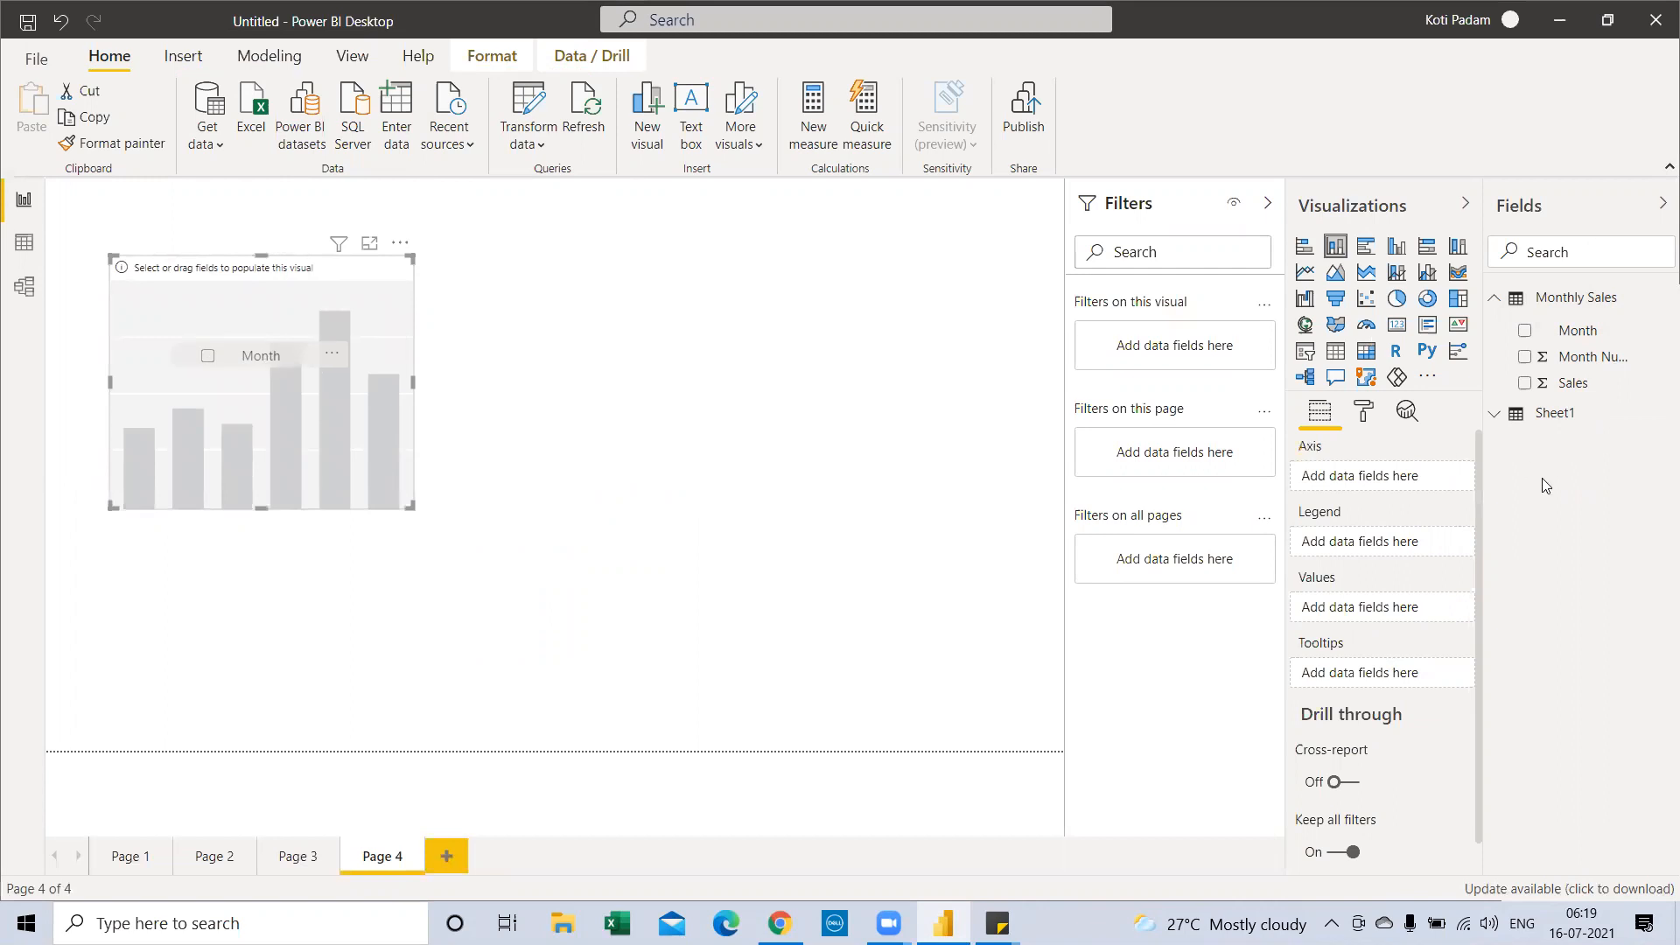
{"action": "left_click_drag", "start_coordinate": [998, 403], "coordinate": [243, 408]}
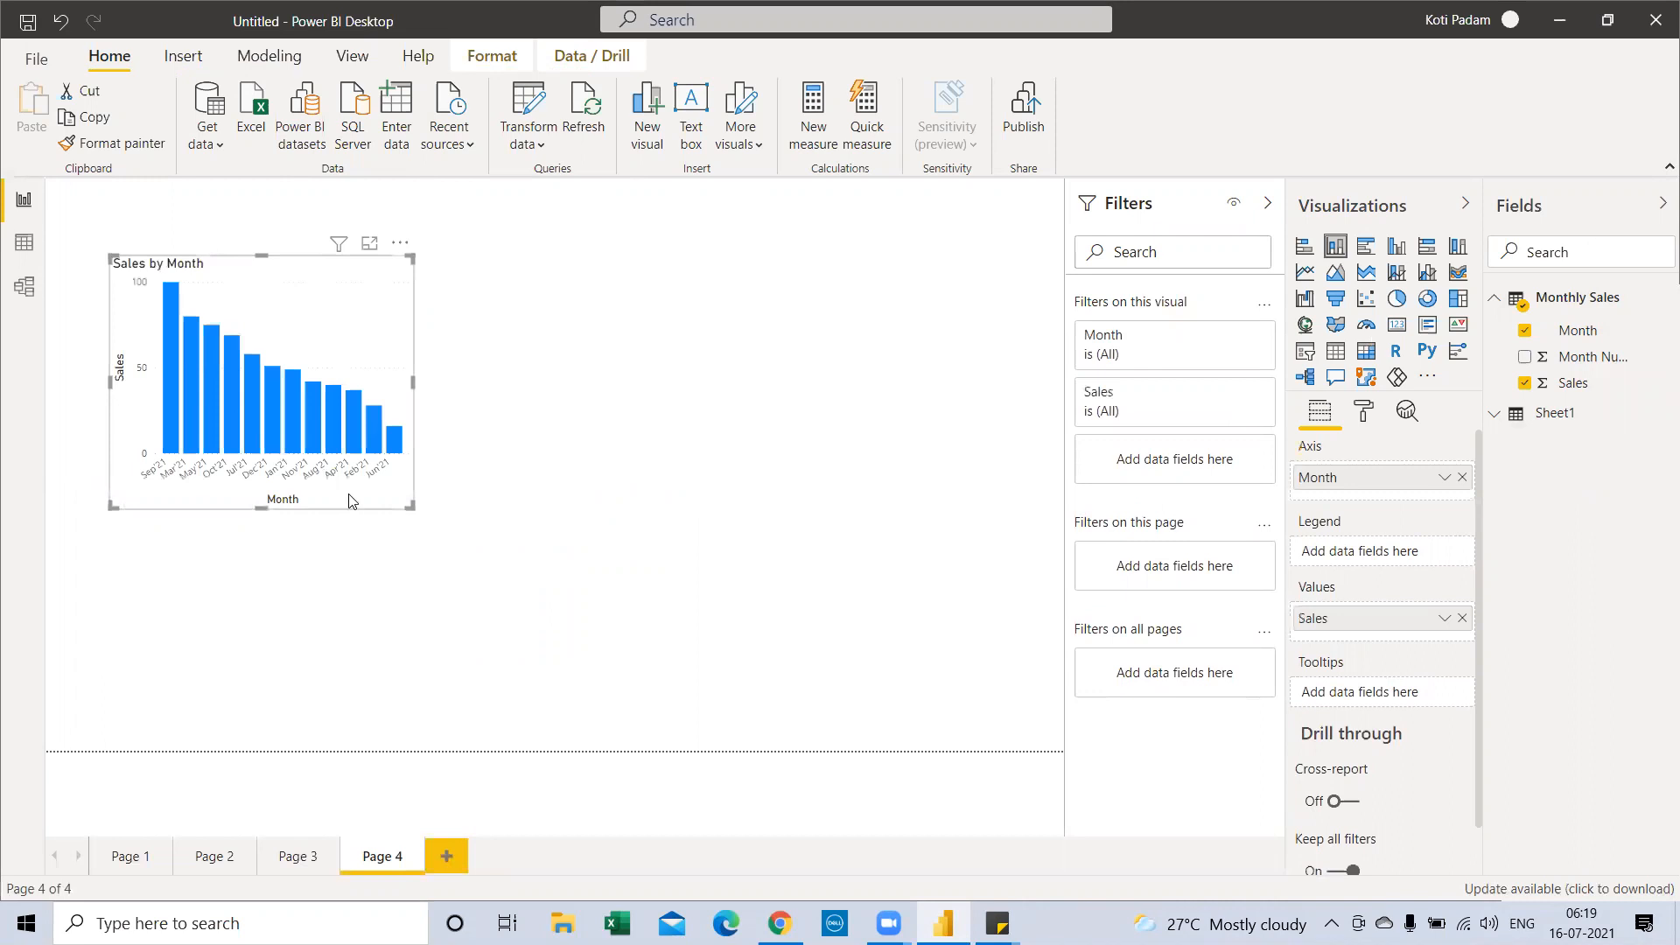
{"action": "left_click_drag", "start_coordinate": [410, 506], "coordinate": [526, 565]}
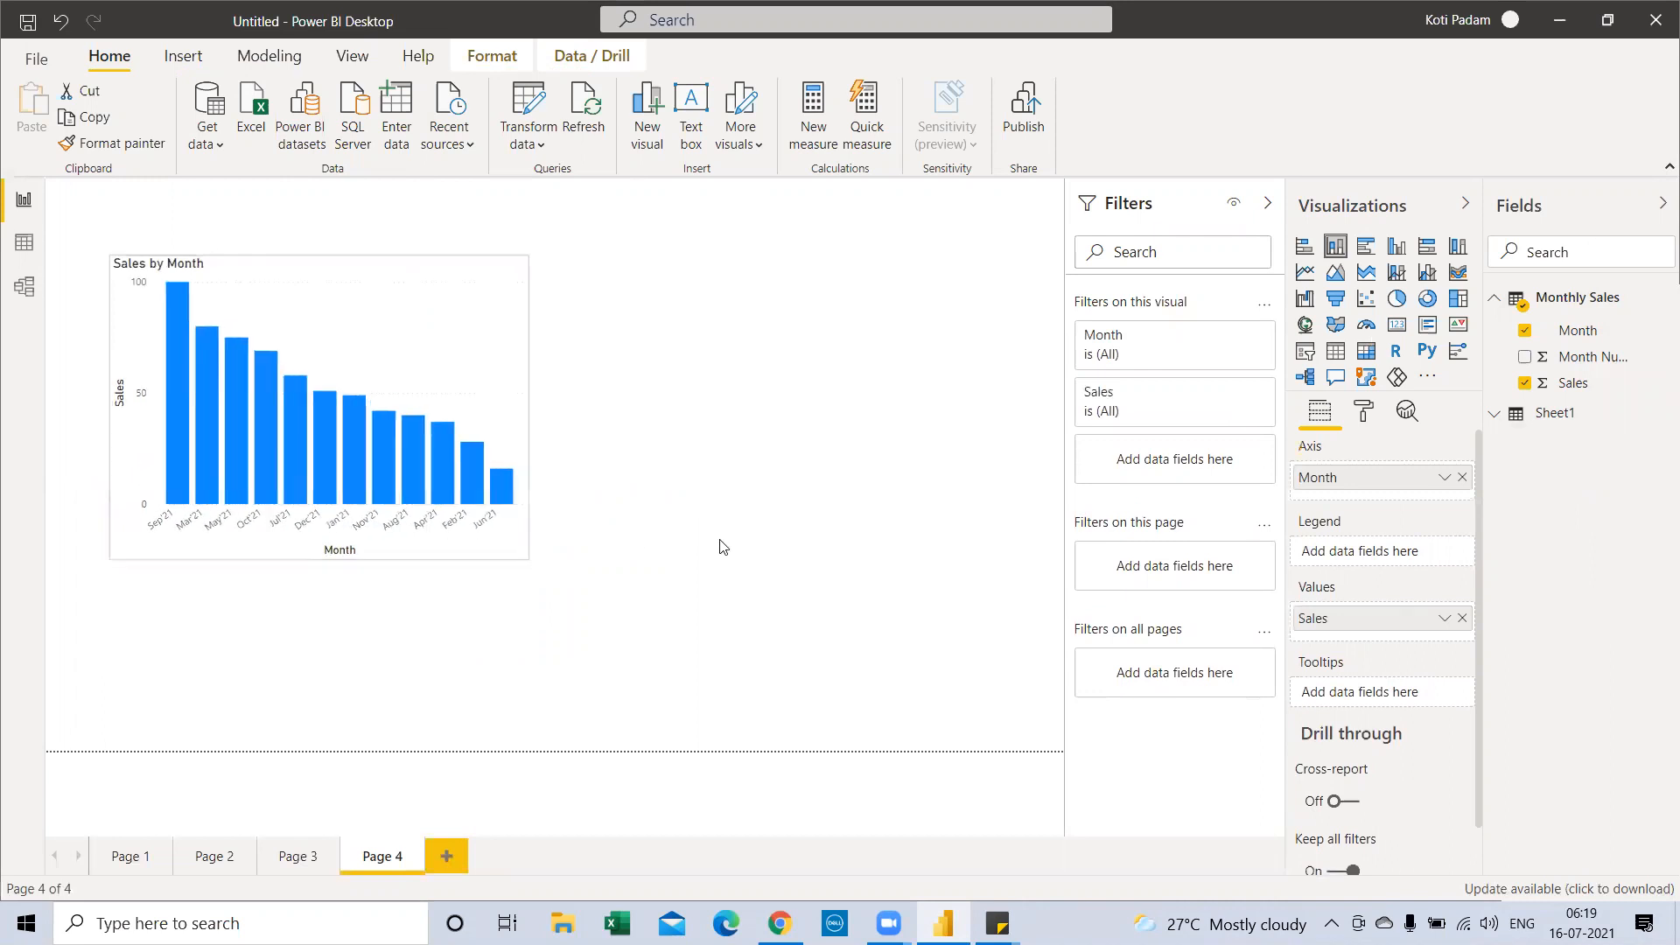
{"action": "left_click", "coordinate": [1364, 415]}
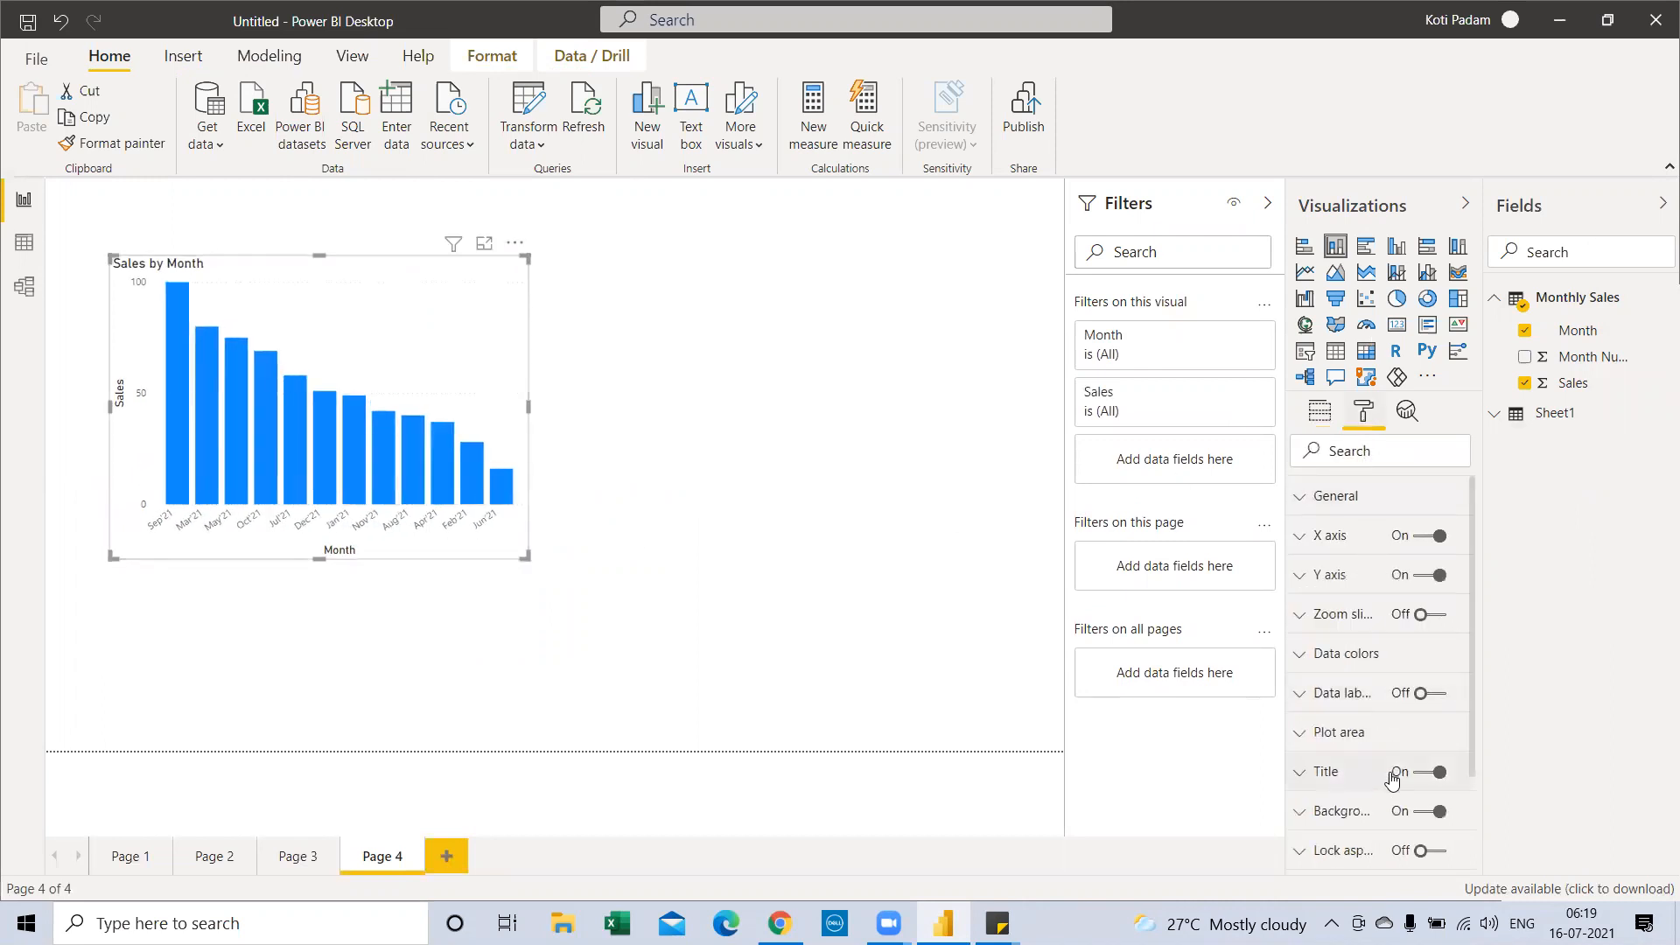
{"action": "left_click", "coordinate": [1425, 694]}
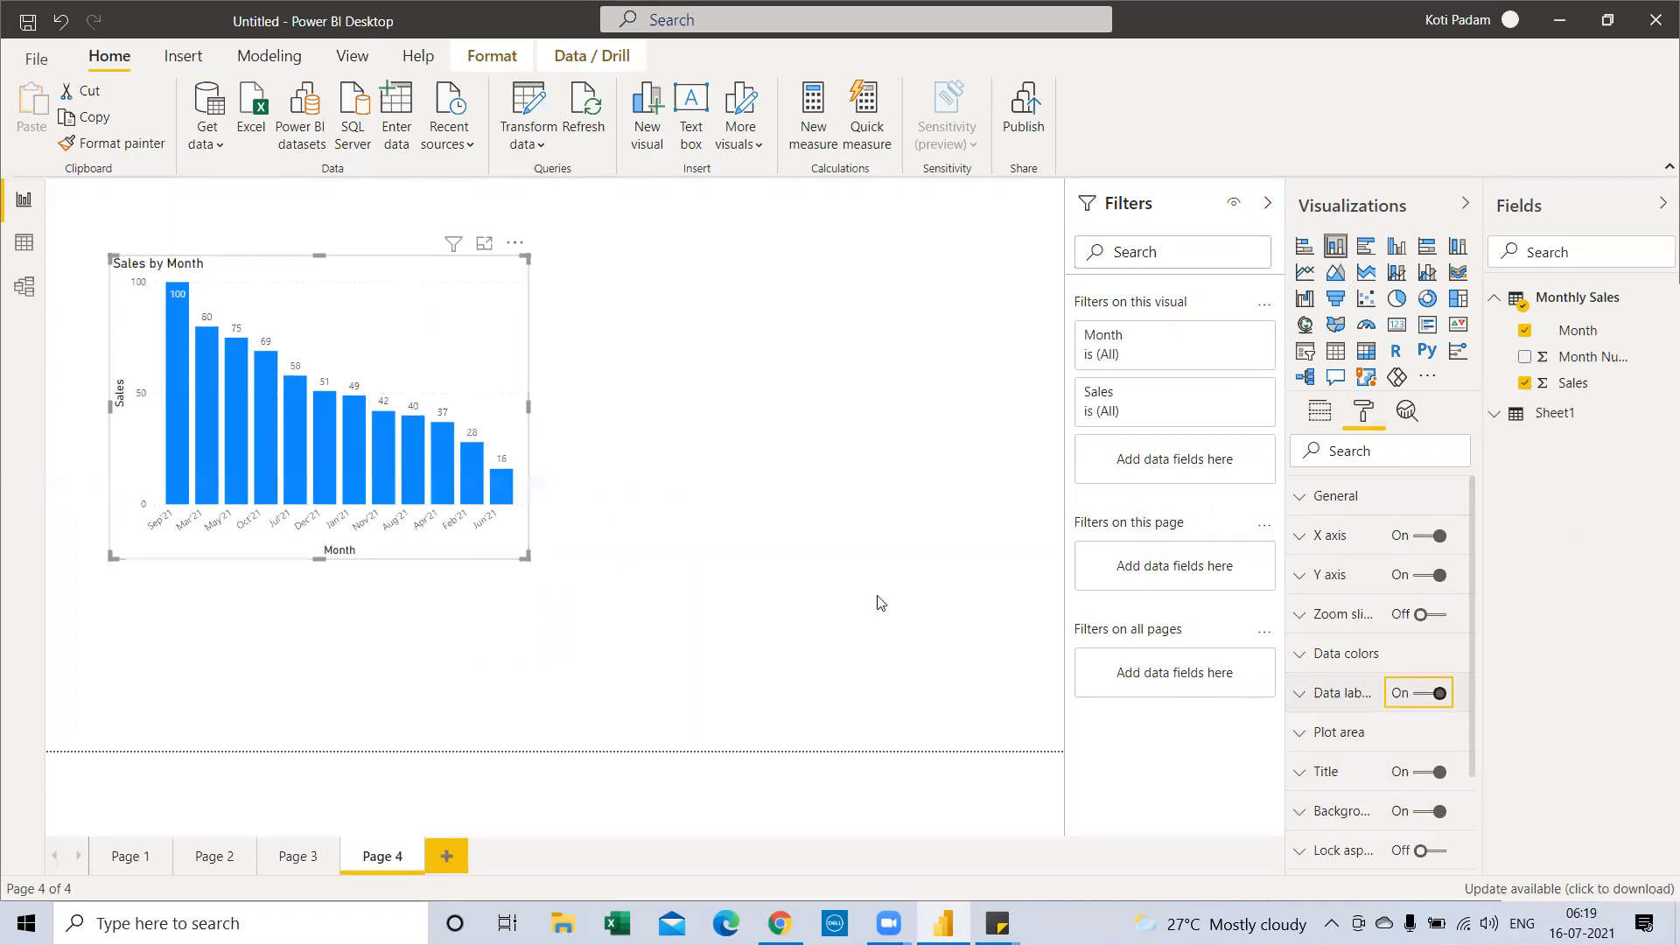
{"action": "left_click_drag", "start_coordinate": [529, 407], "coordinate": [604, 411]}
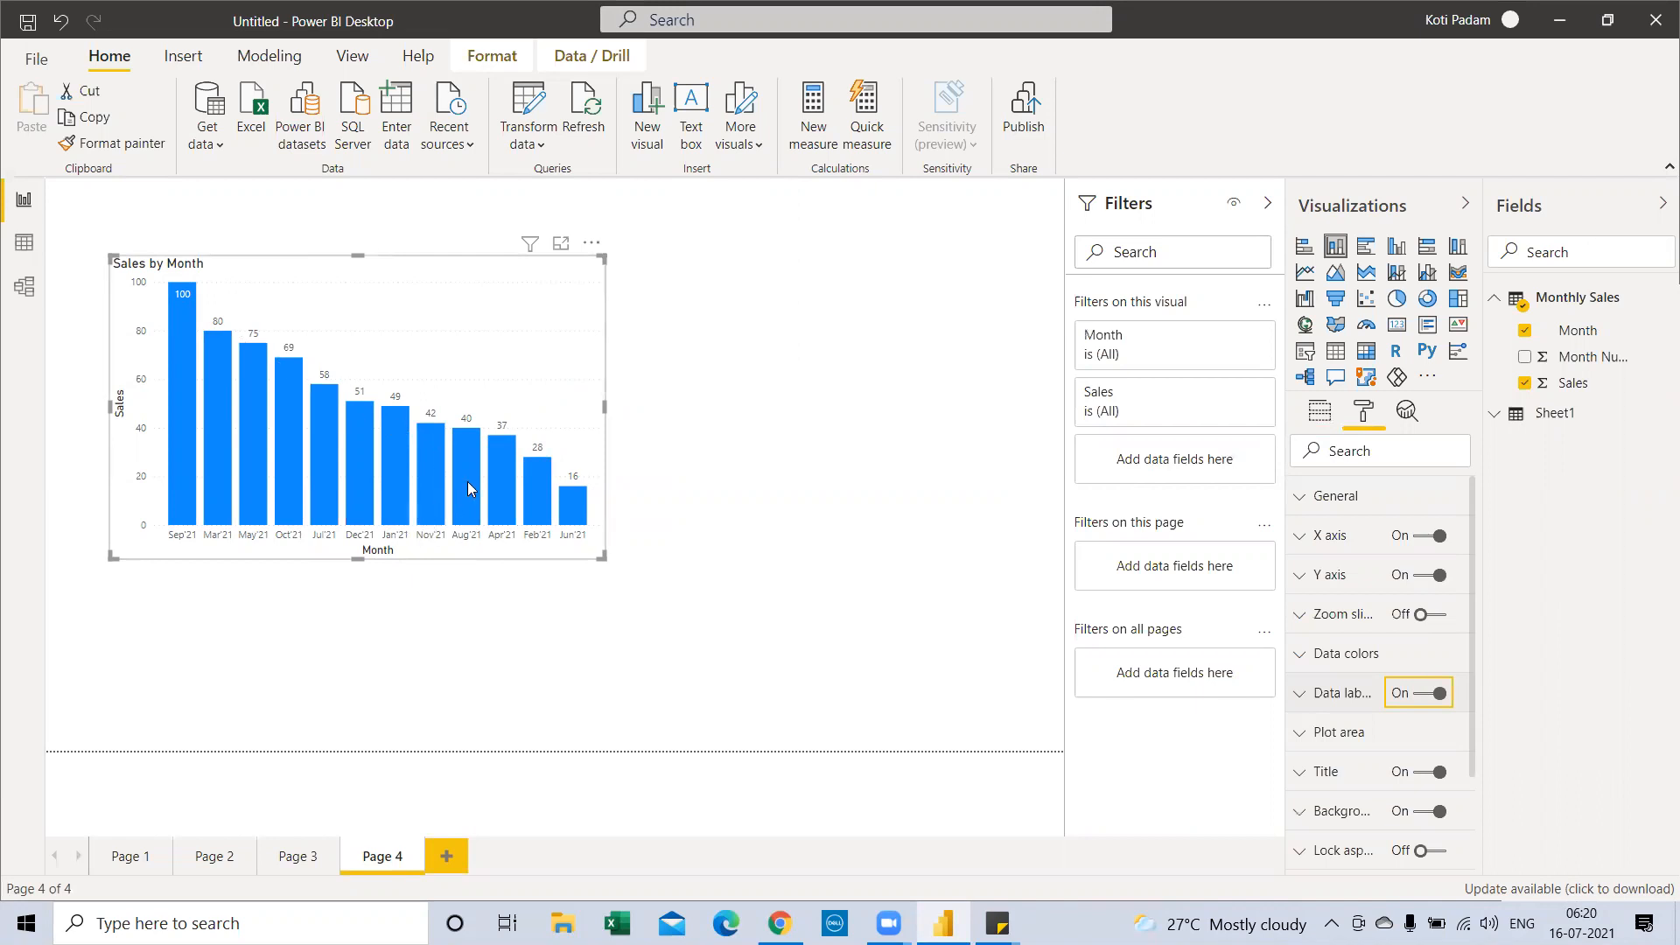
Sort the Sales by Month chart by Month in ascending order
{"action": "left_click", "coordinate": [591, 243]}
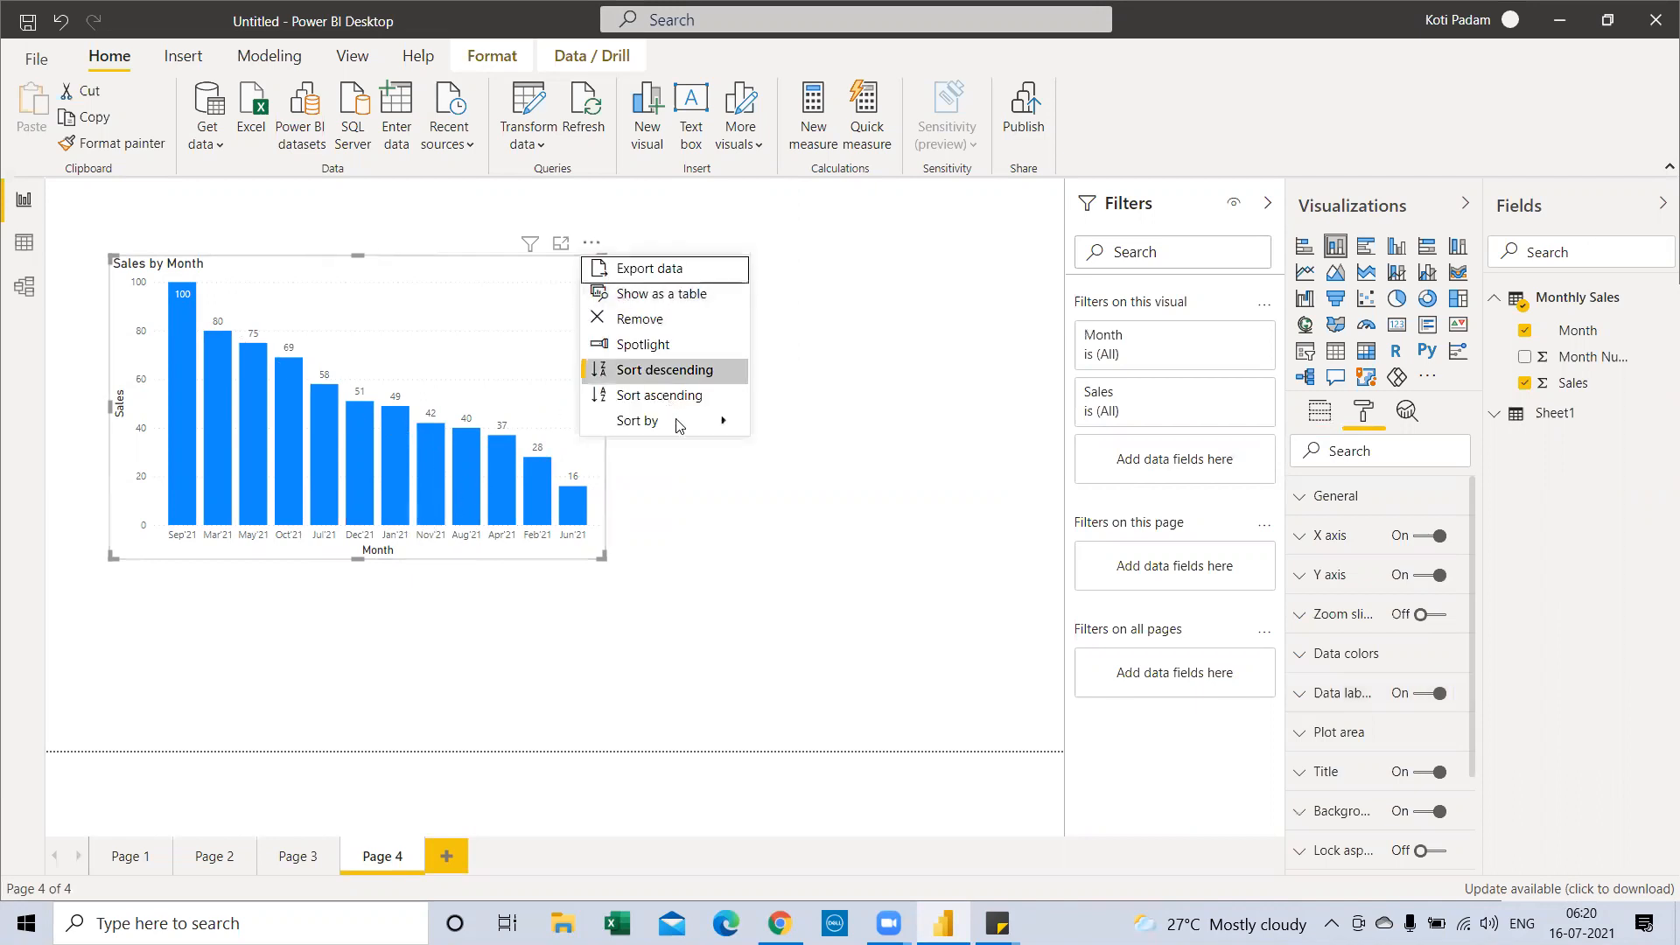
{"action": "mouse_move", "coordinate": [681, 429]}
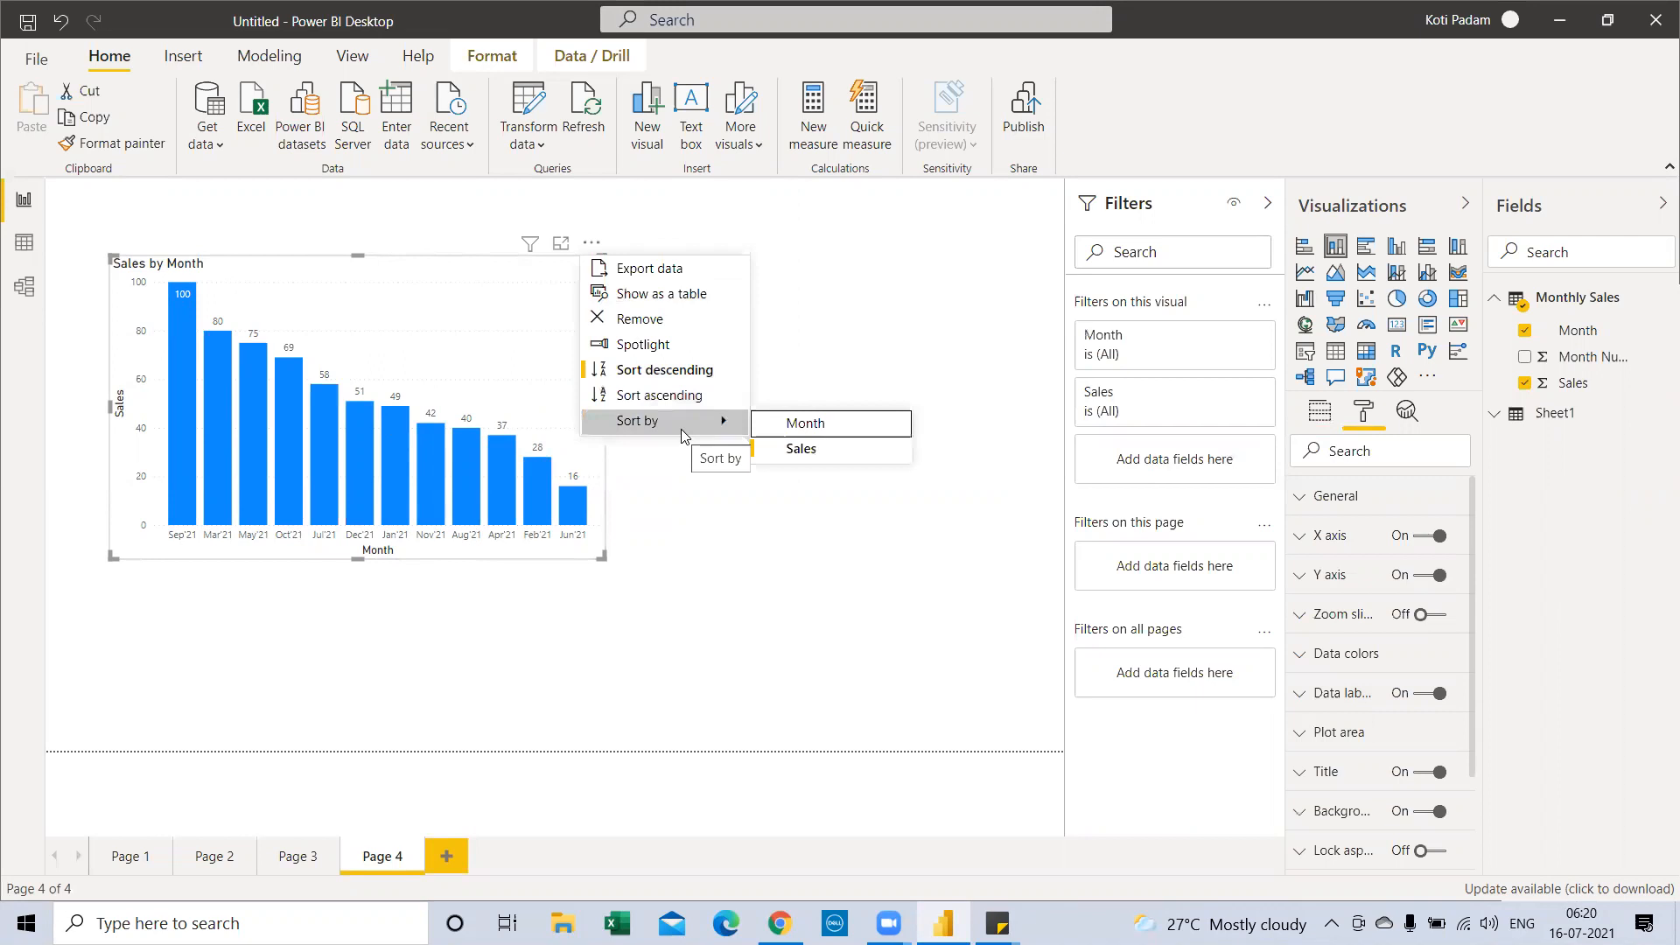
{"action": "left_click", "coordinate": [779, 434]}
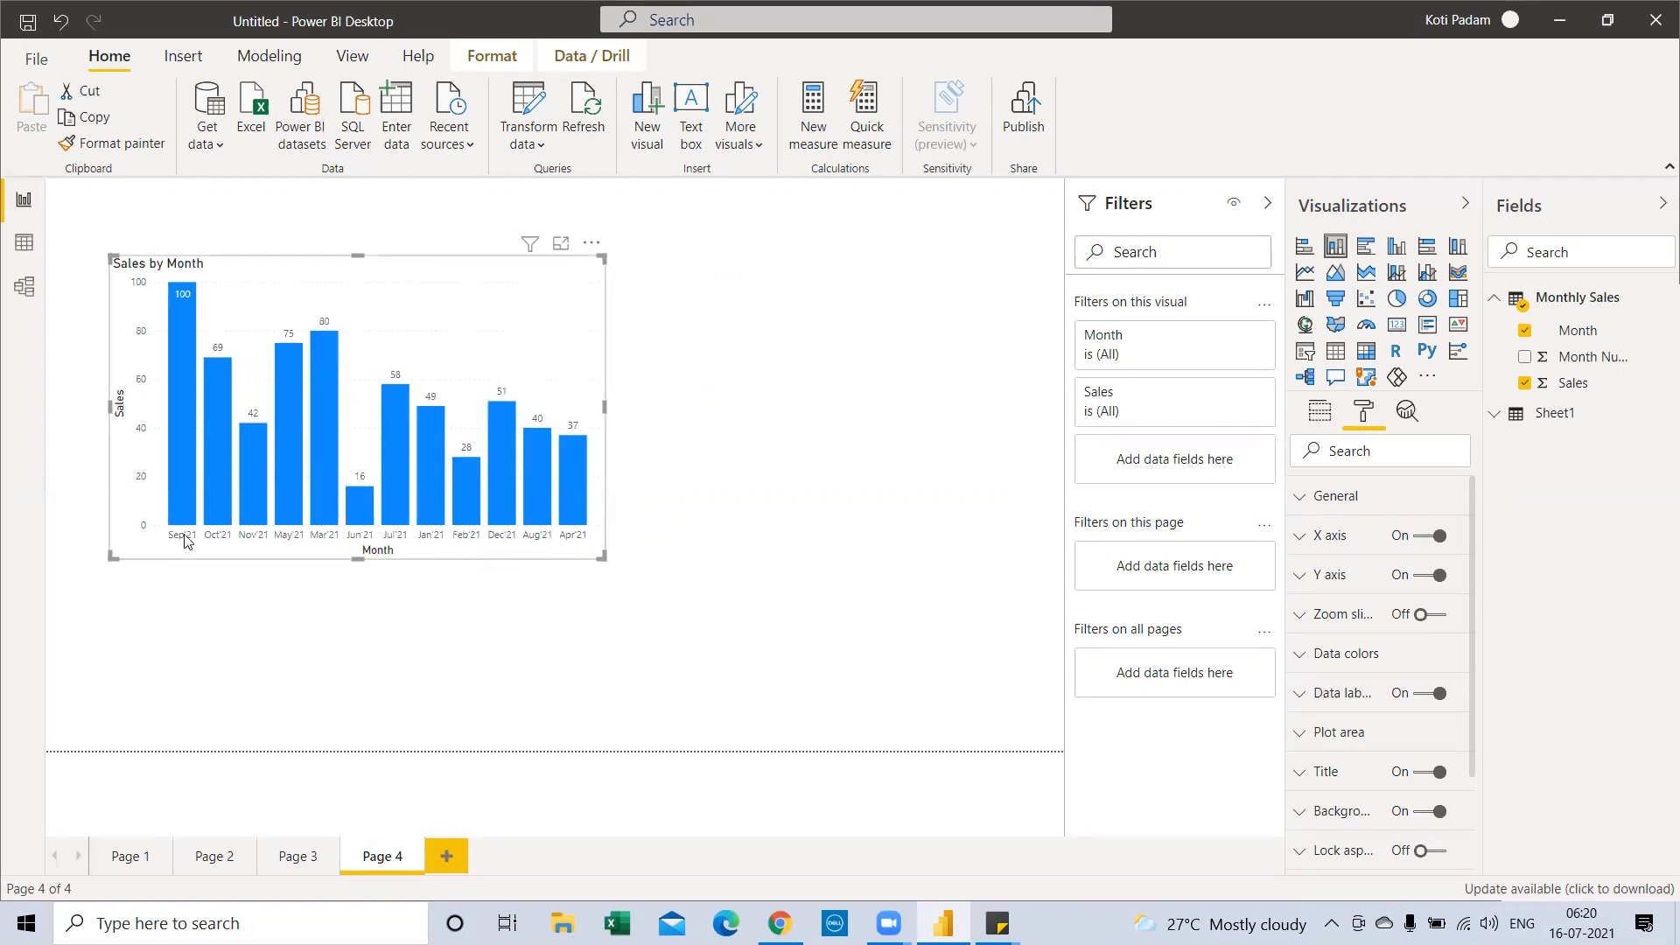
{"action": "left_click", "coordinate": [591, 242]}
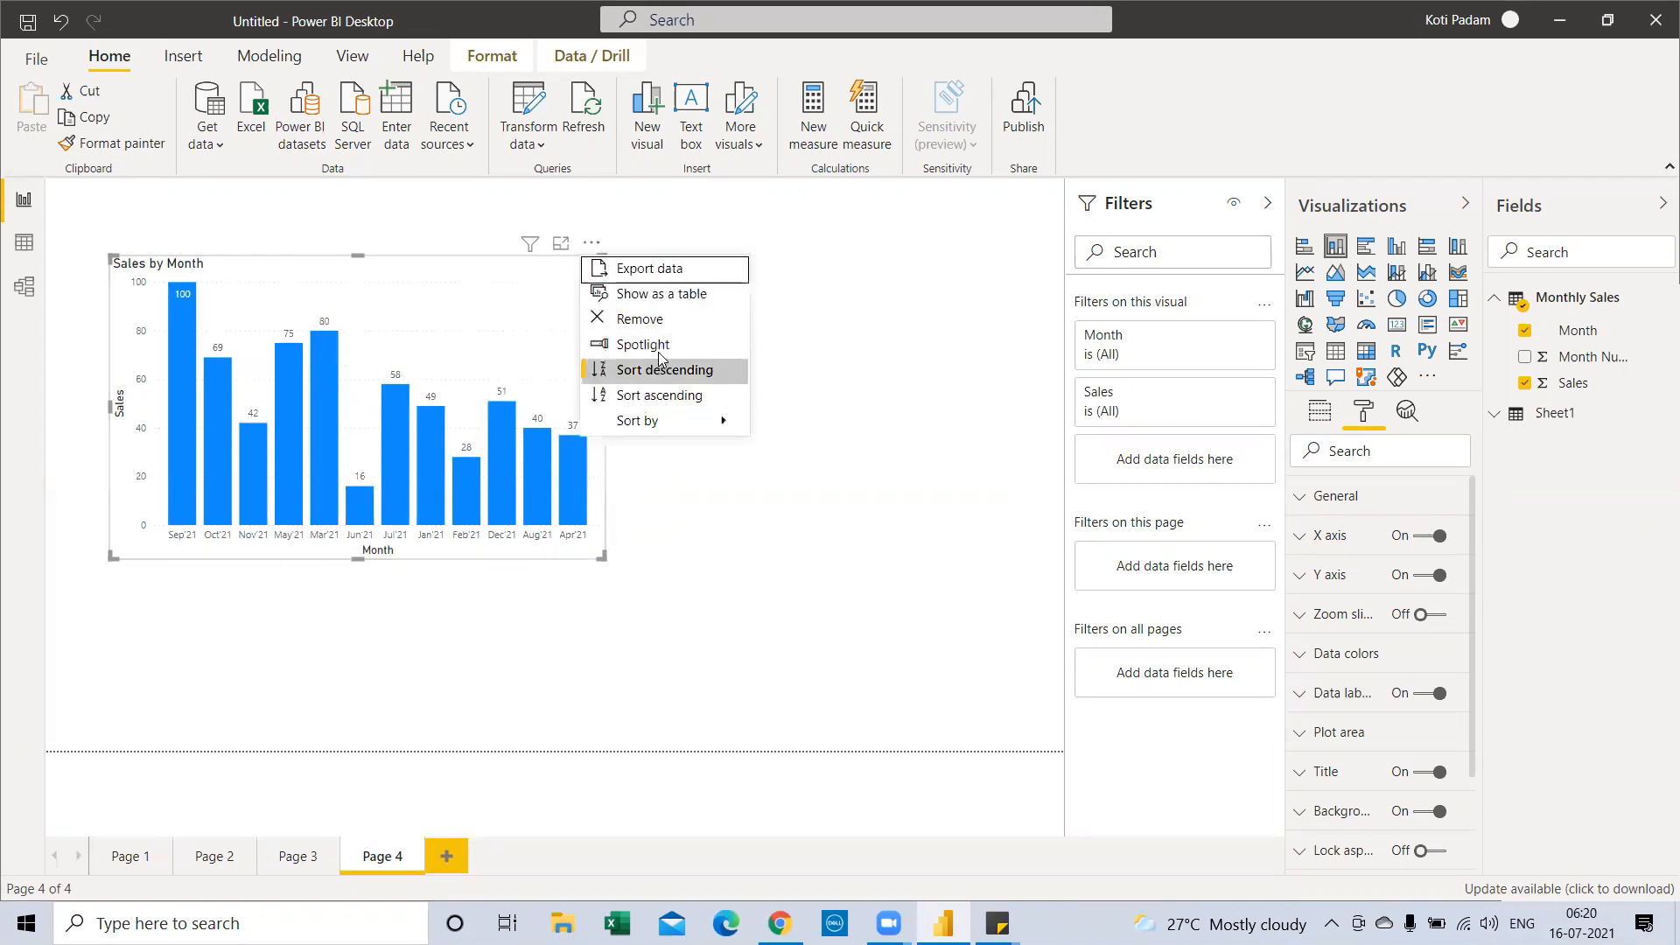
{"action": "left_click", "coordinate": [668, 393]}
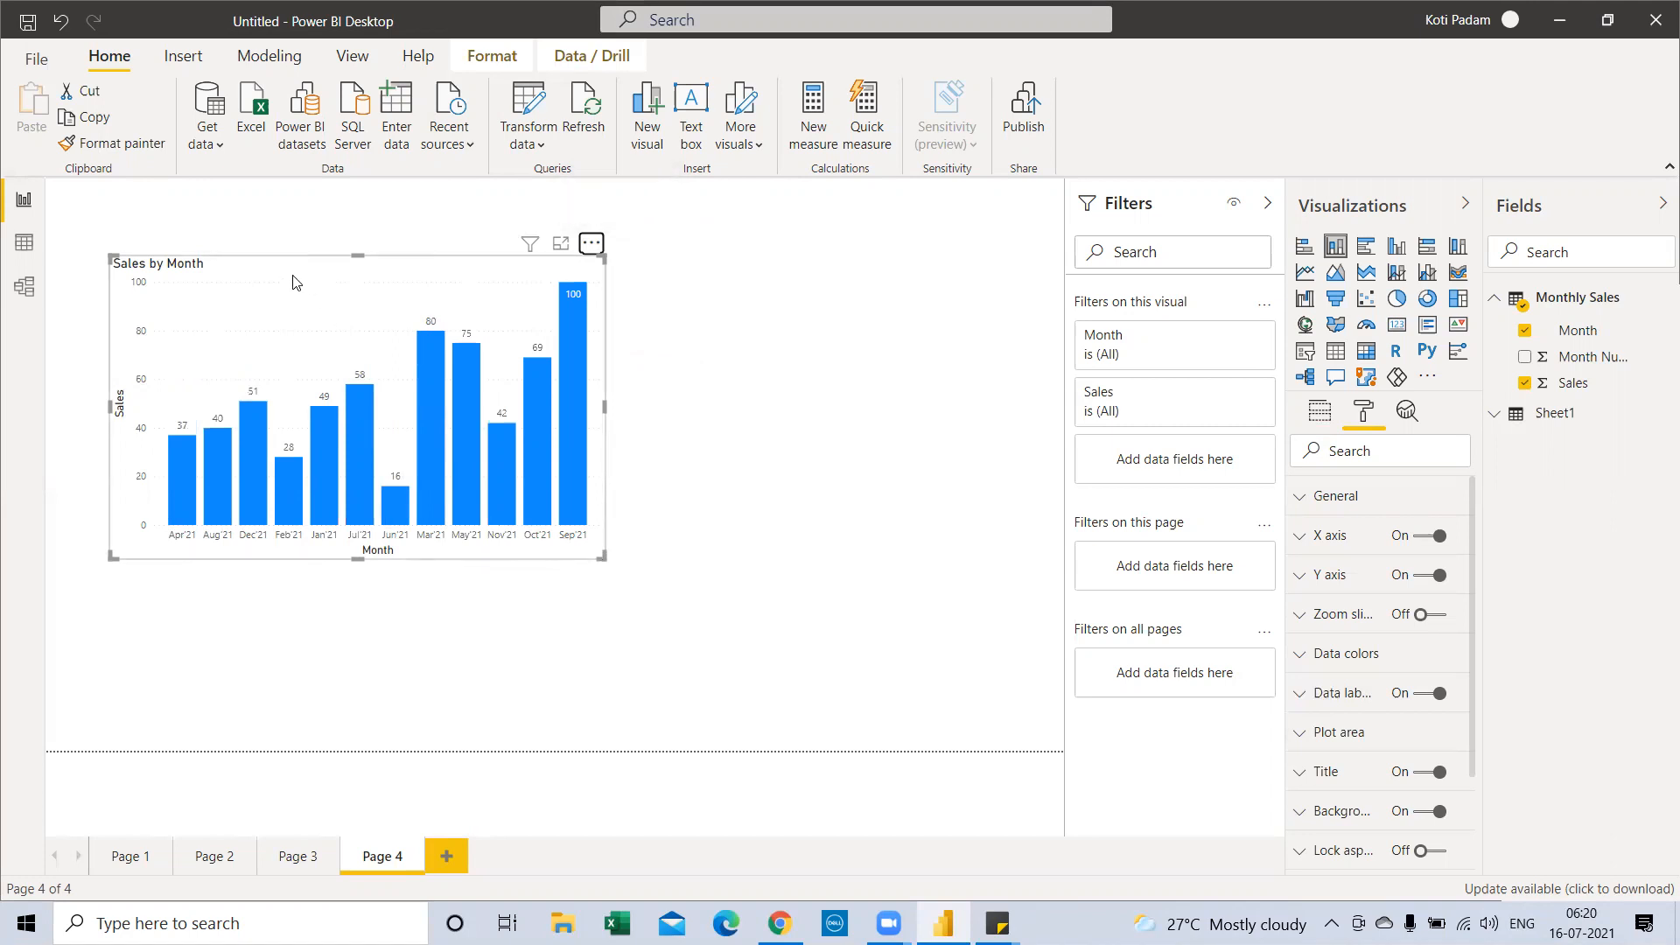
Move the chart up and left and resize it narrower and taller
{"action": "left_click_drag", "start_coordinate": [294, 276], "coordinate": [255, 265]}
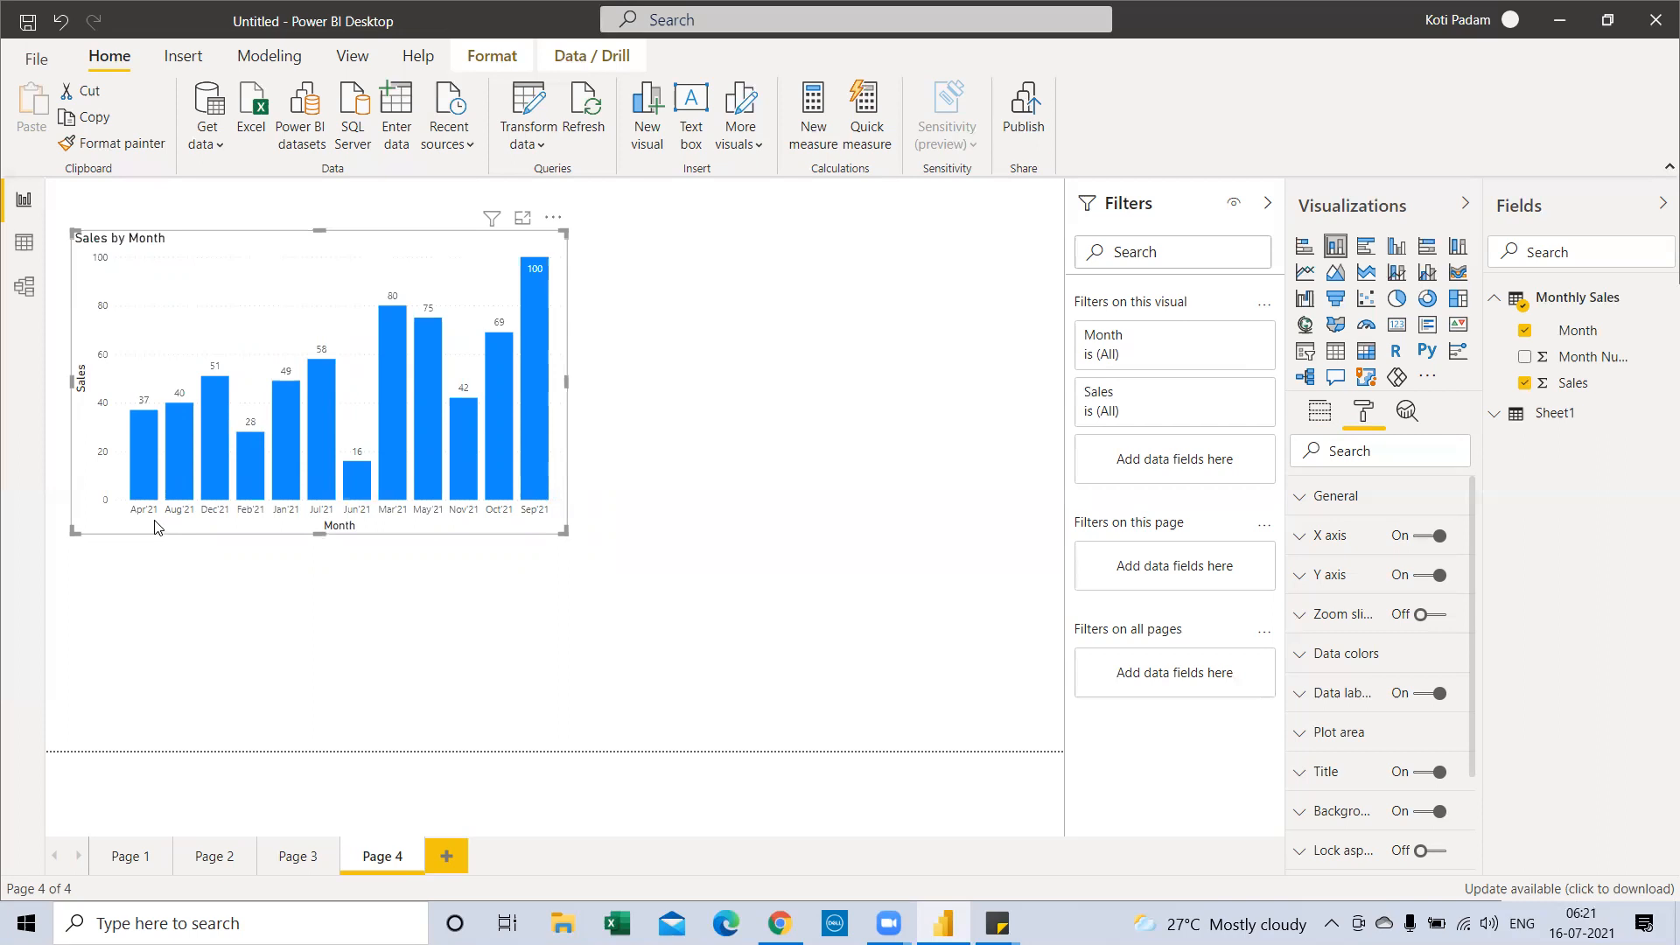
{"action": "left_click_drag", "start_coordinate": [562, 531], "coordinate": [551, 545]}
{"action": "left_click_drag", "start_coordinate": [312, 546], "coordinate": [312, 559]}
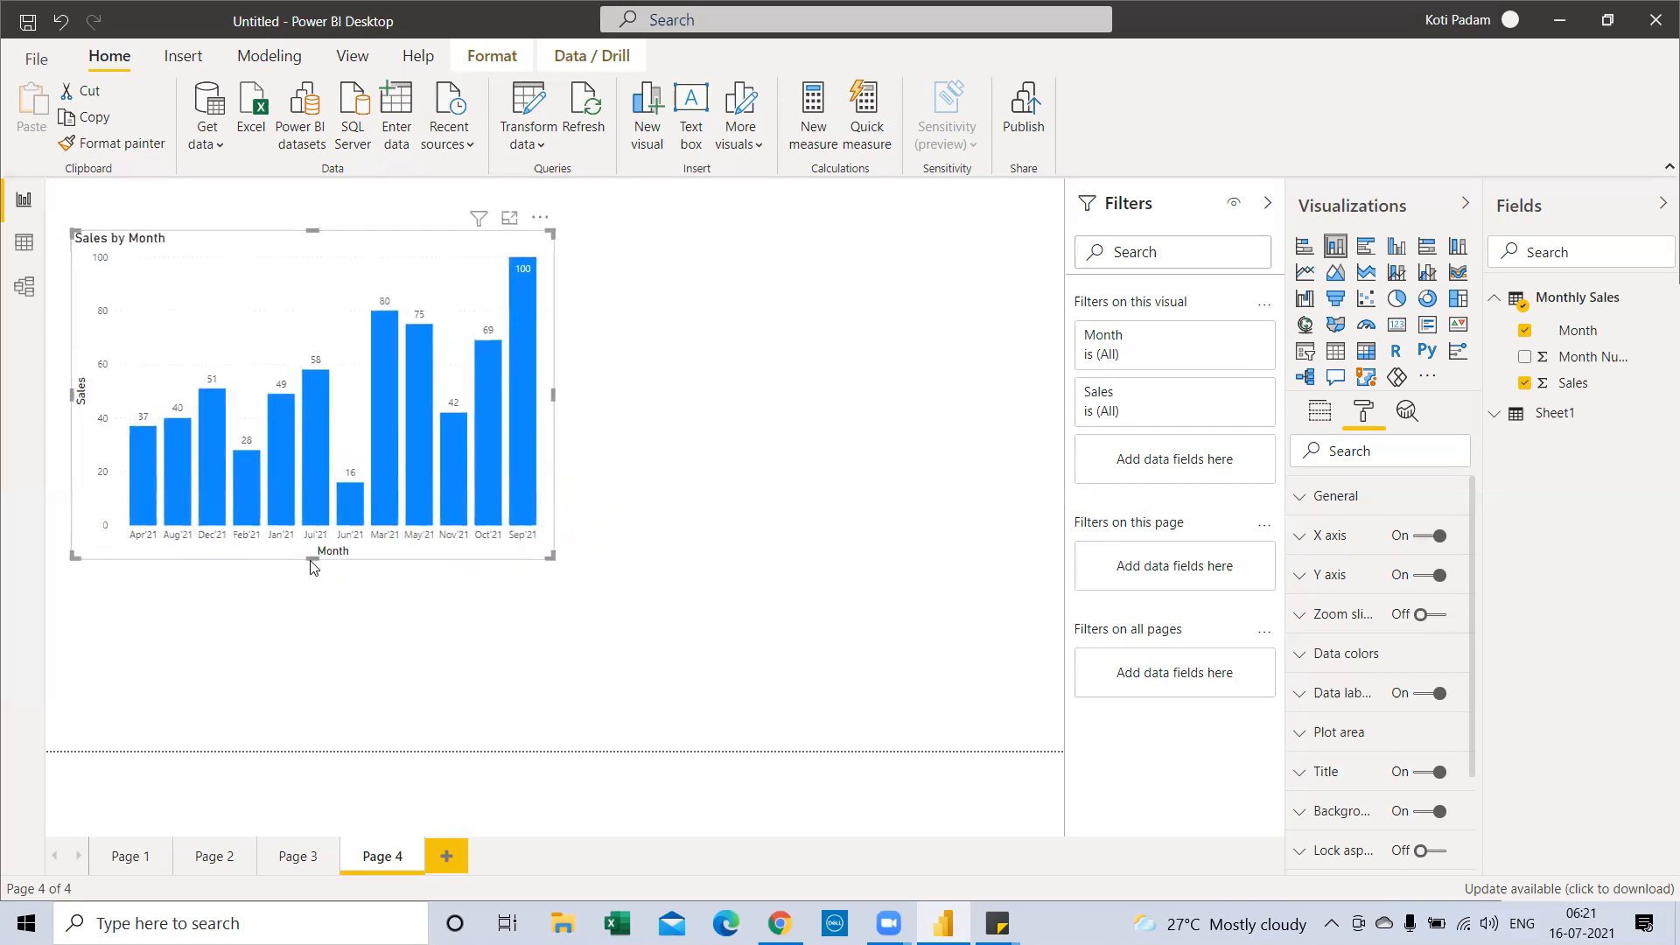
Sort the bars by Sales ascending, from Jun'21 at 16 to Sep'21 at 100
{"action": "left_click", "coordinate": [539, 218]}
{"action": "mouse_move", "coordinate": [610, 398]}
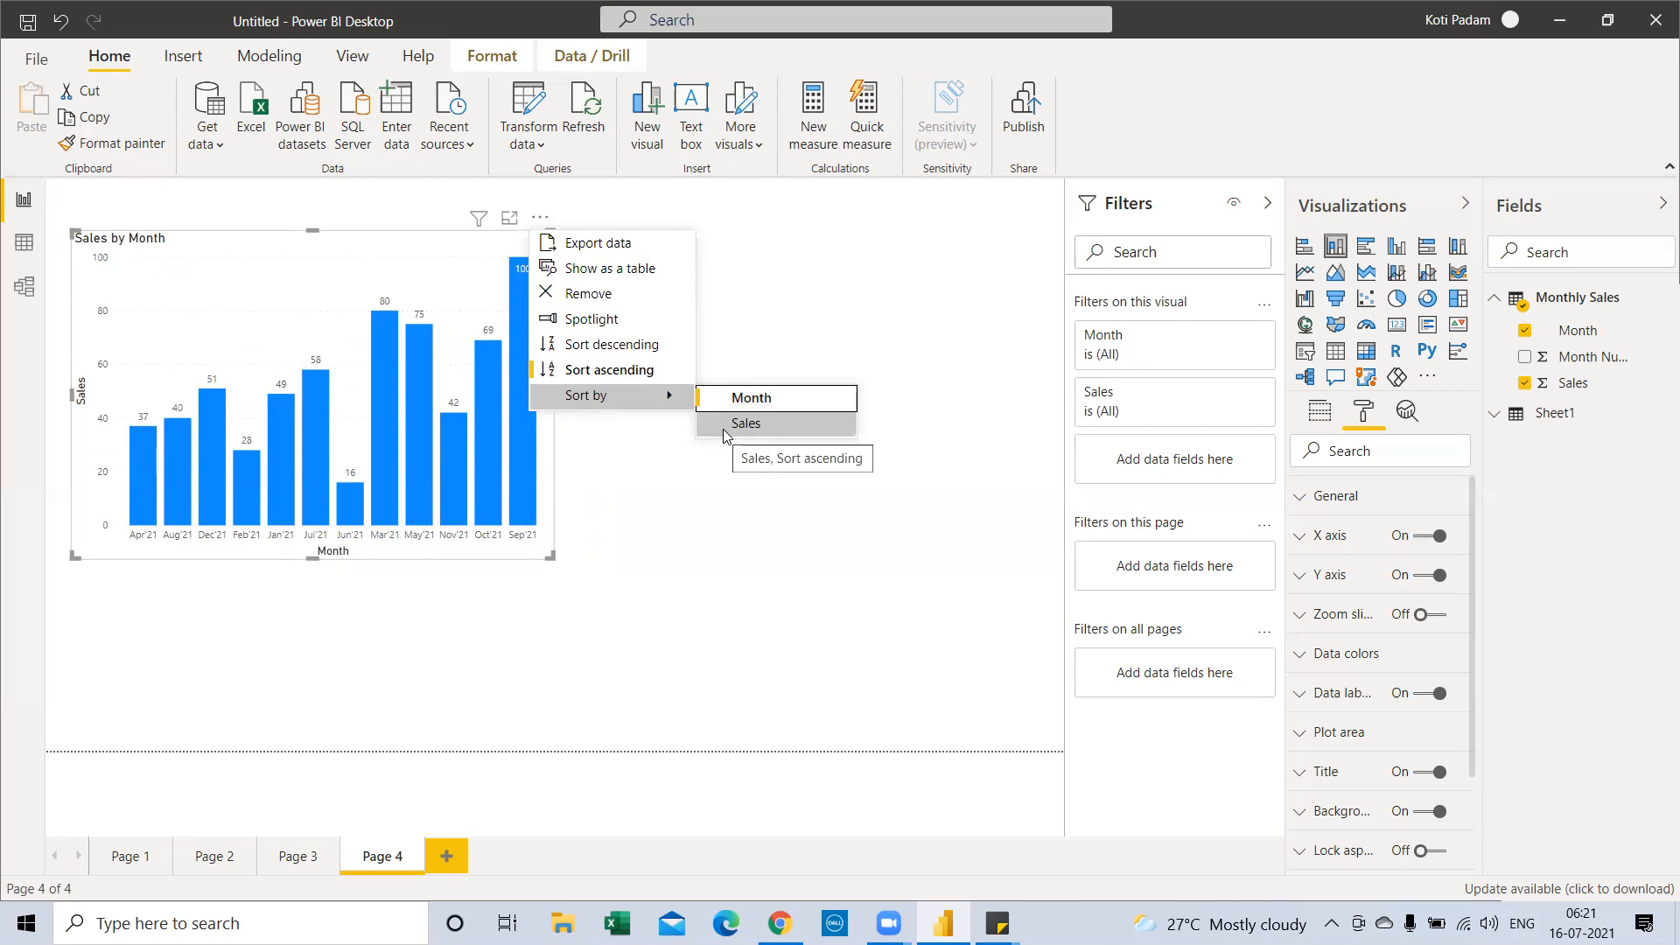
{"action": "left_click", "coordinate": [725, 433]}
{"action": "mouse_move", "coordinate": [535, 313]}
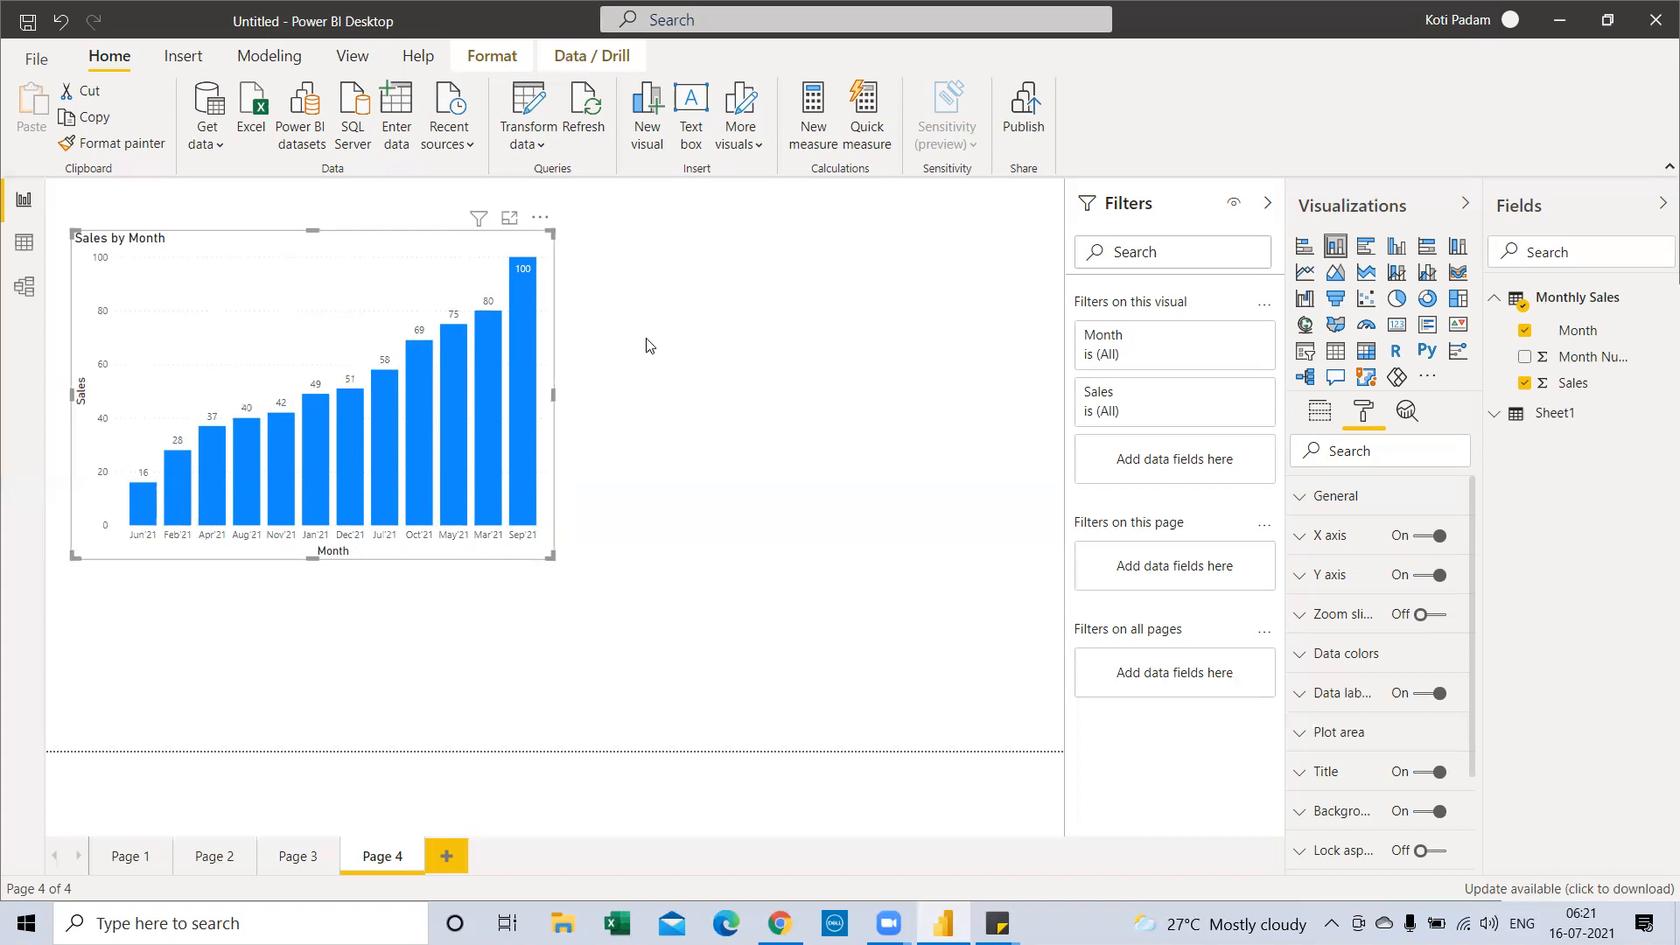
Switch to Data view and open the Monthly Sales table
{"action": "left_click", "coordinate": [751, 361]}
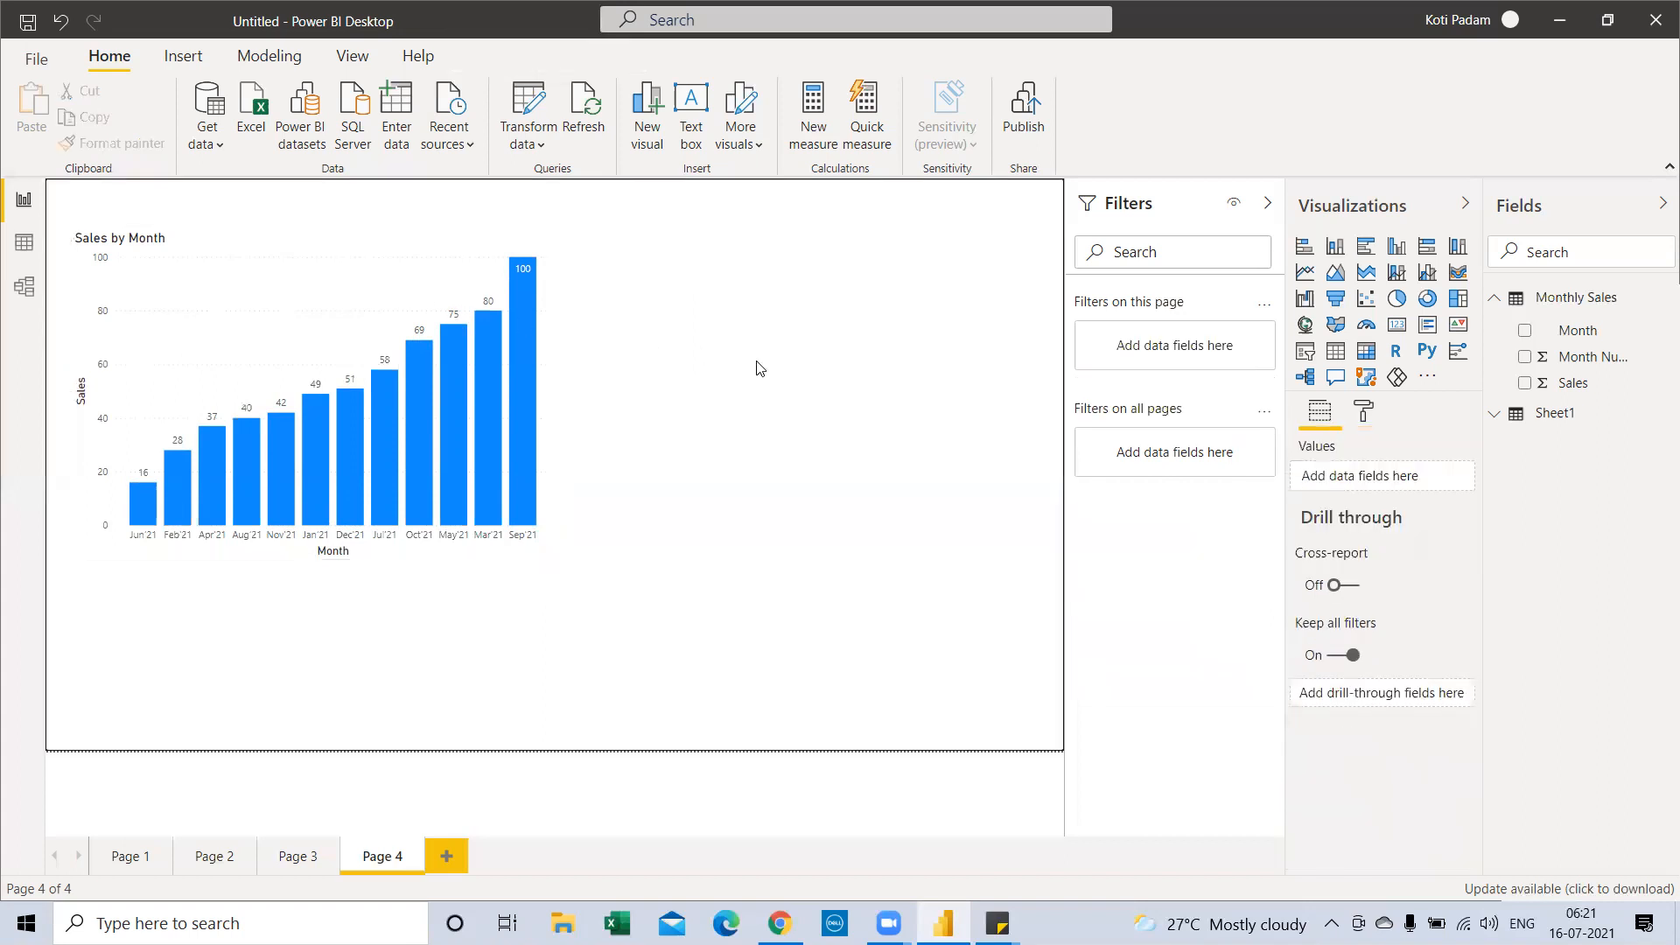
{"action": "left_click", "coordinate": [348, 320]}
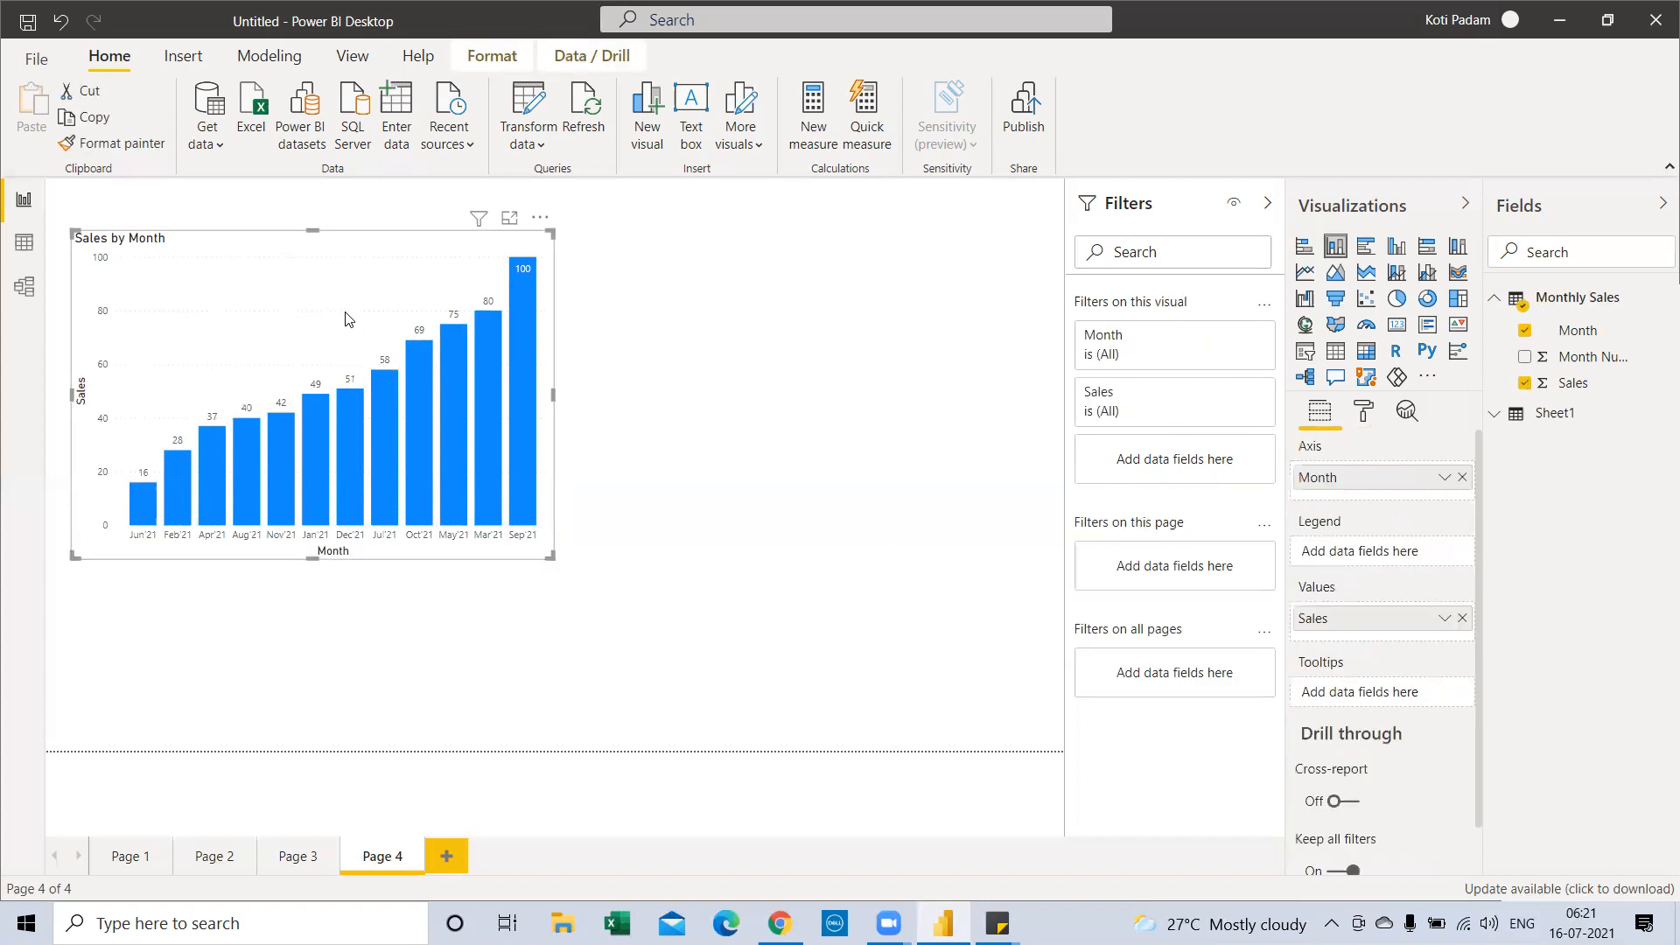
{"action": "left_click", "coordinate": [22, 253]}
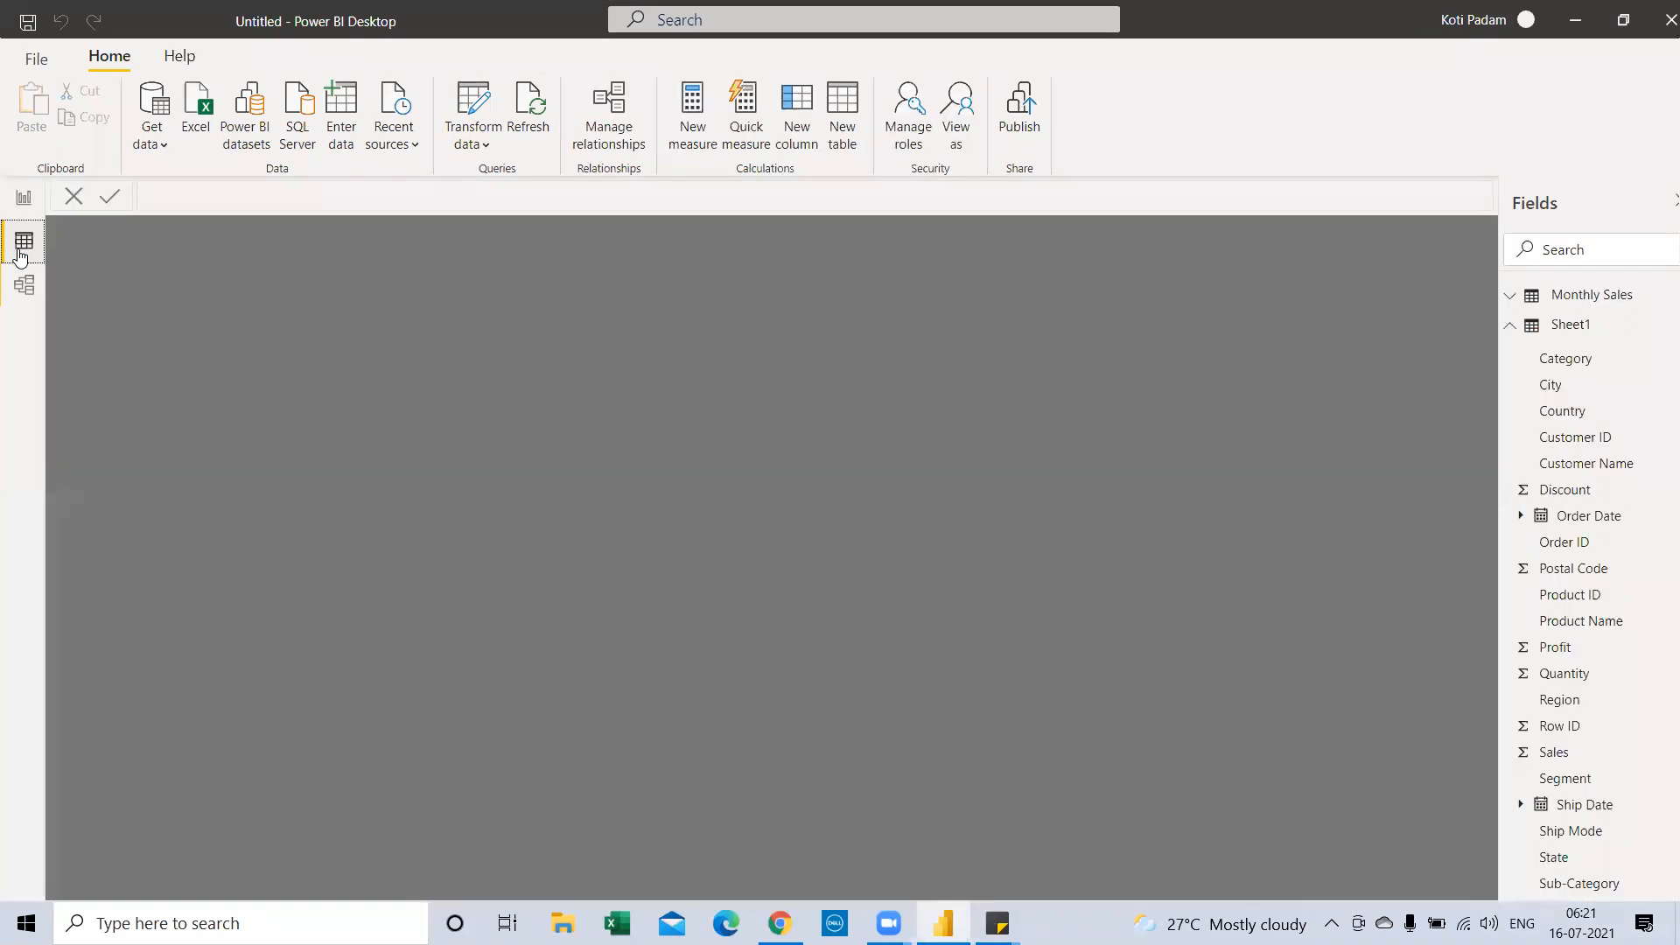
{"action": "left_click", "coordinate": [1585, 302]}
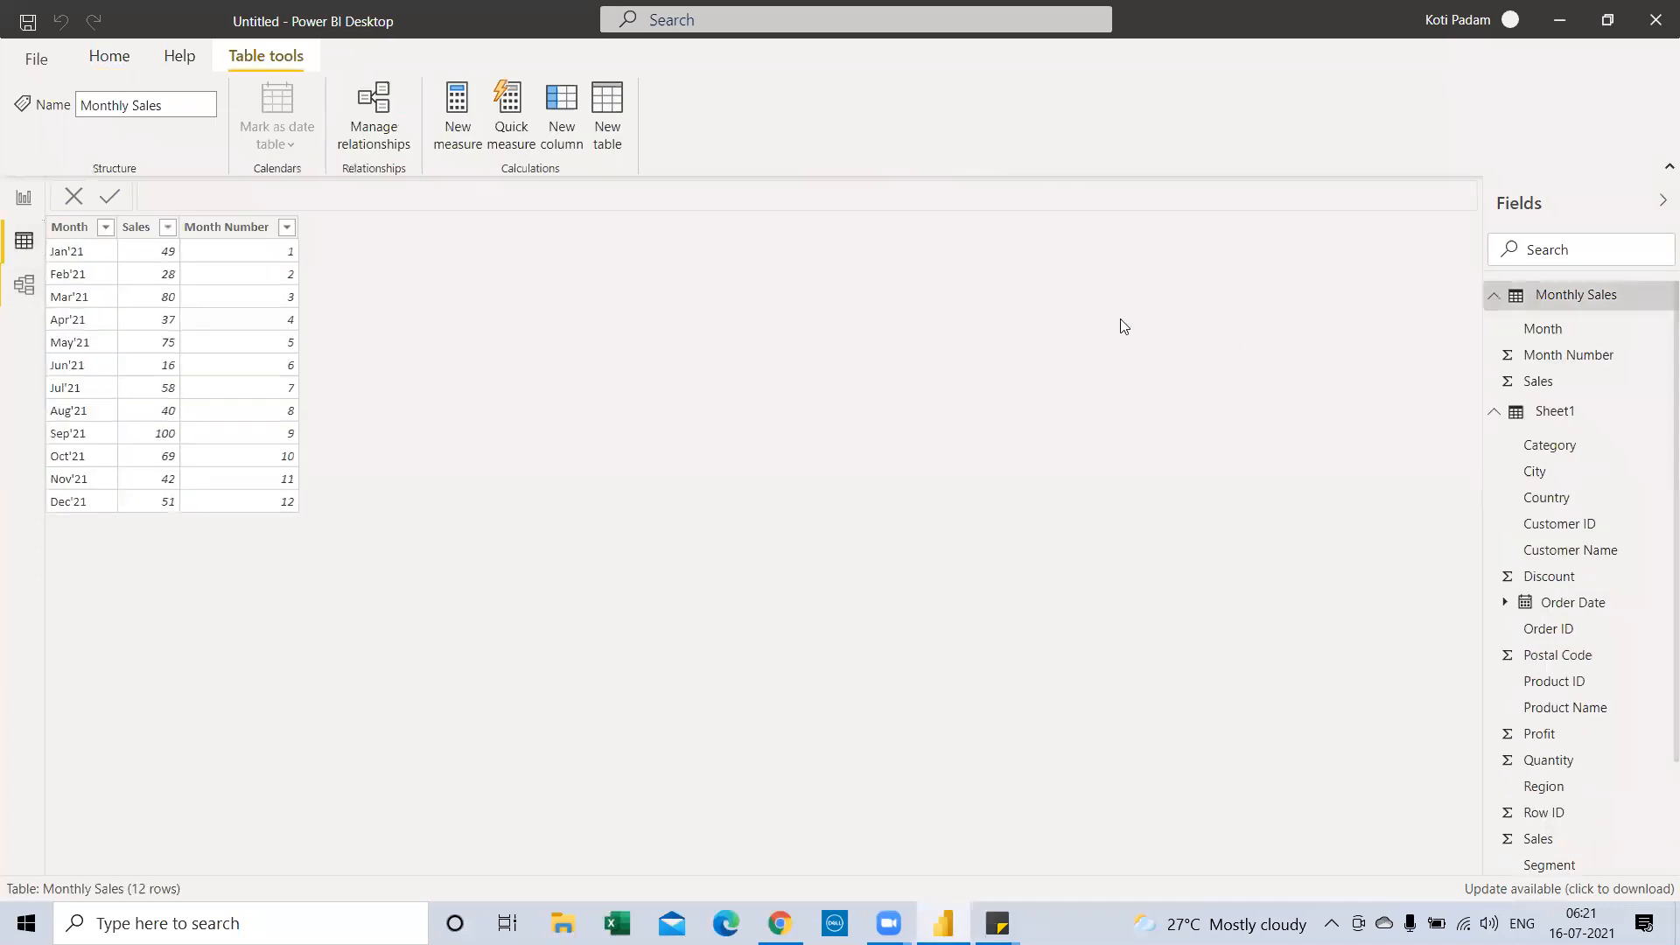
{"action": "left_click", "coordinate": [110, 70]}
{"action": "left_click", "coordinate": [179, 56]}
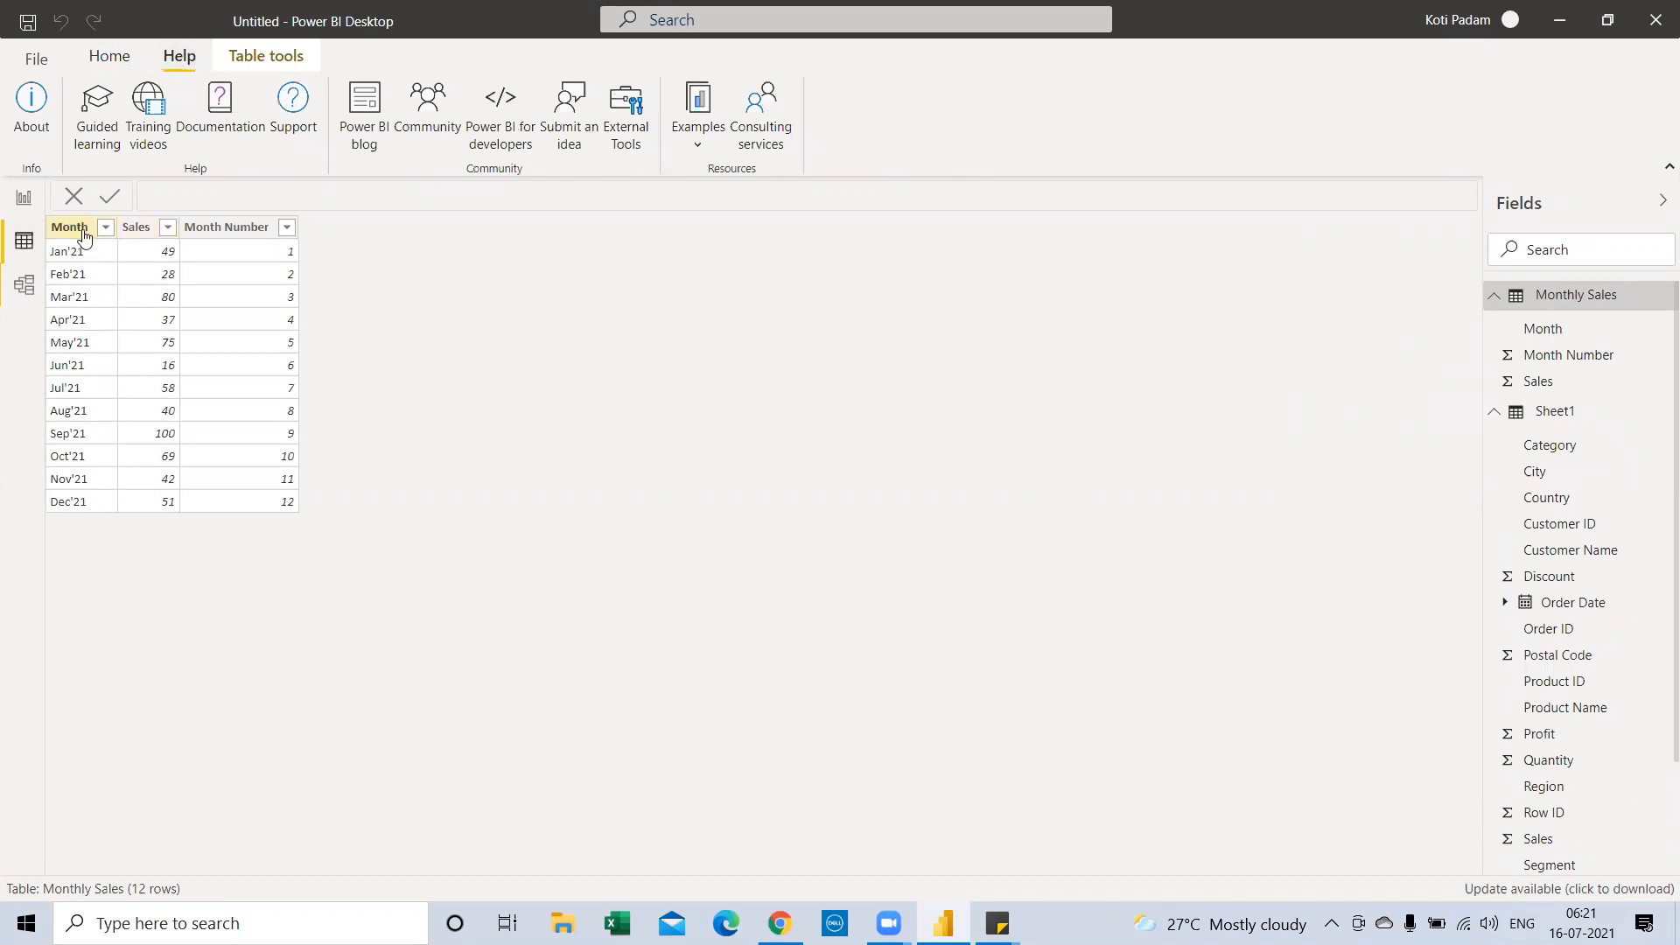
Set the Month column to sort by Month Number, then return to the report
{"action": "left_click", "coordinate": [83, 234]}
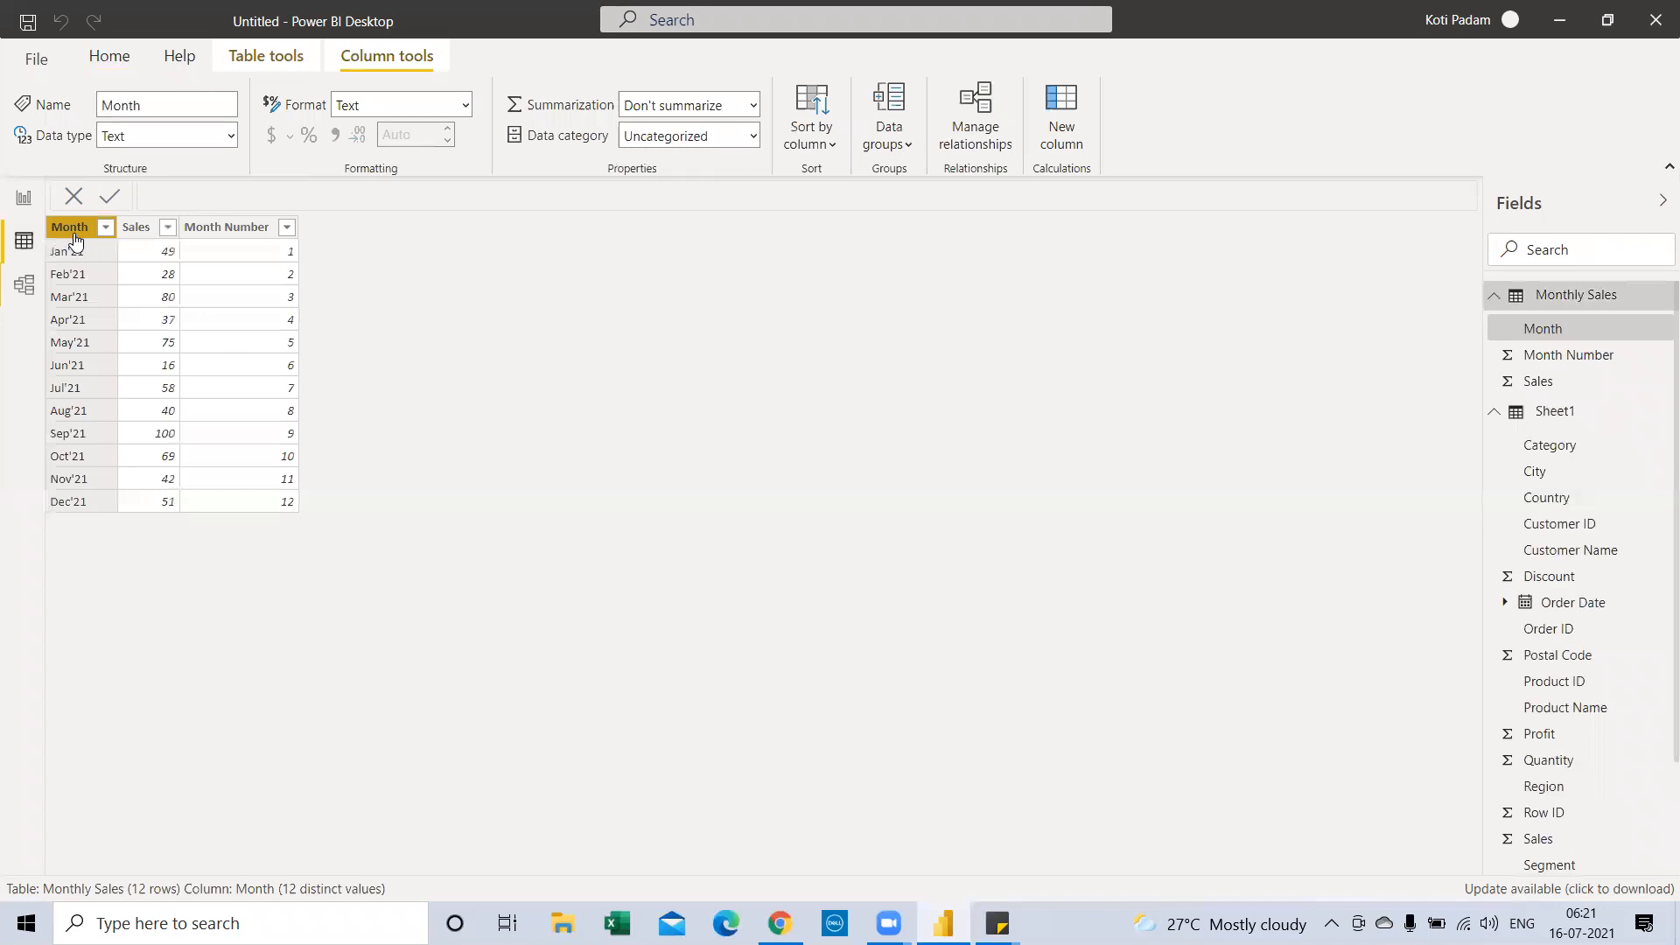
{"action": "left_click", "coordinate": [793, 145]}
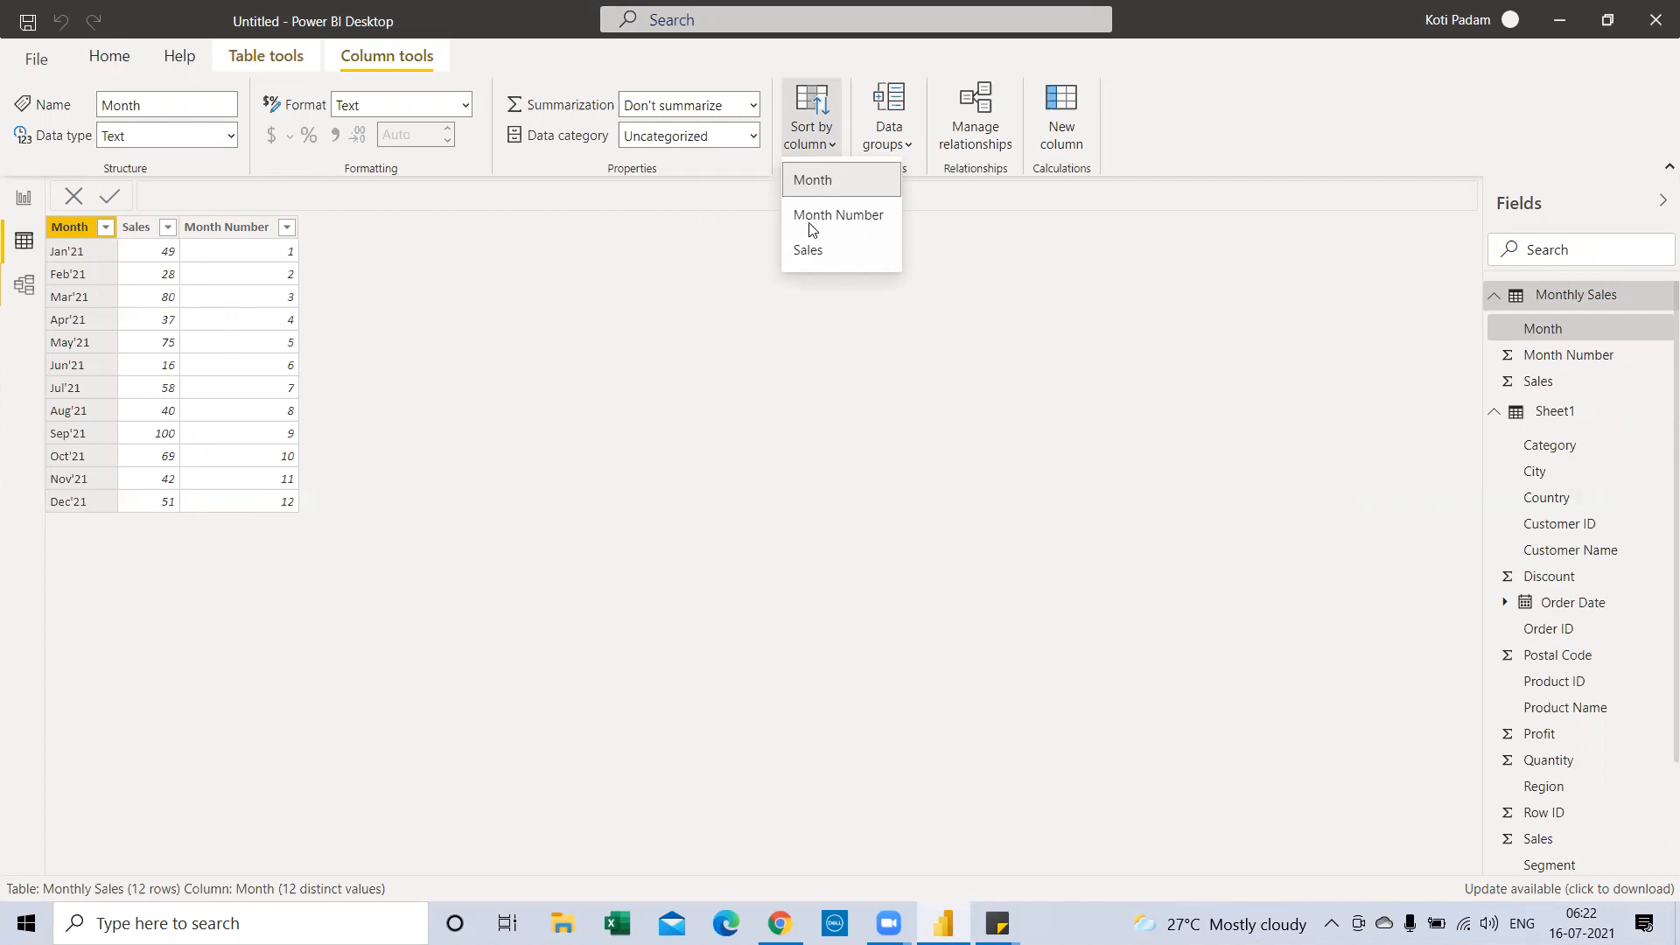
{"action": "left_click", "coordinate": [75, 233]}
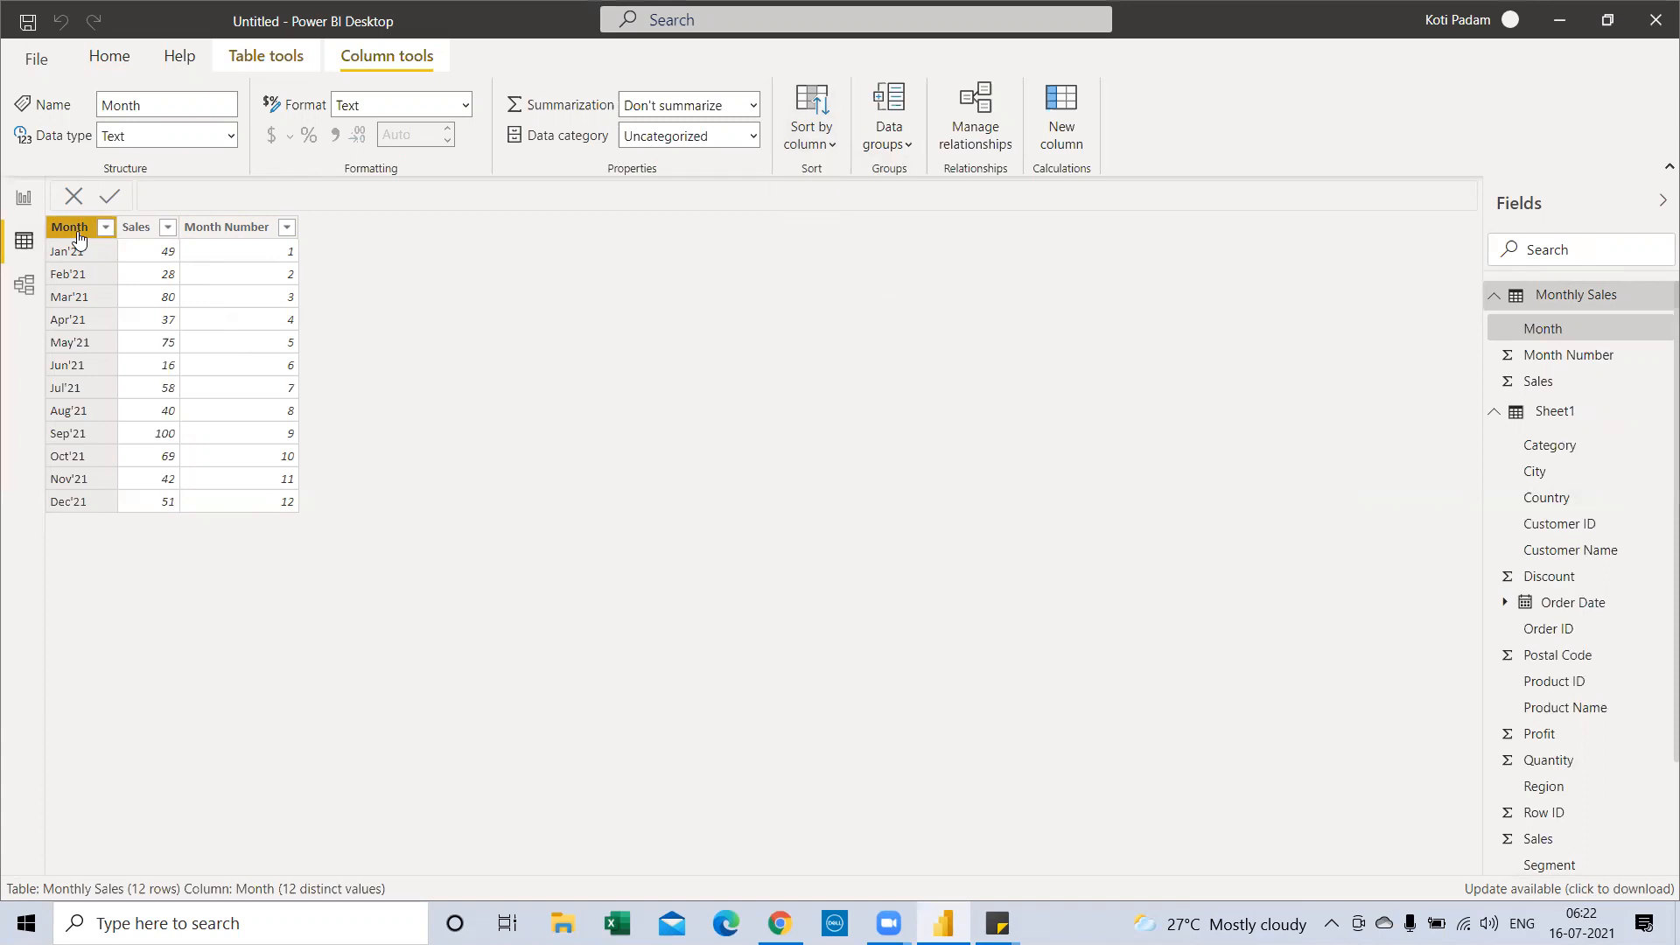
{"action": "left_click", "coordinate": [811, 118]}
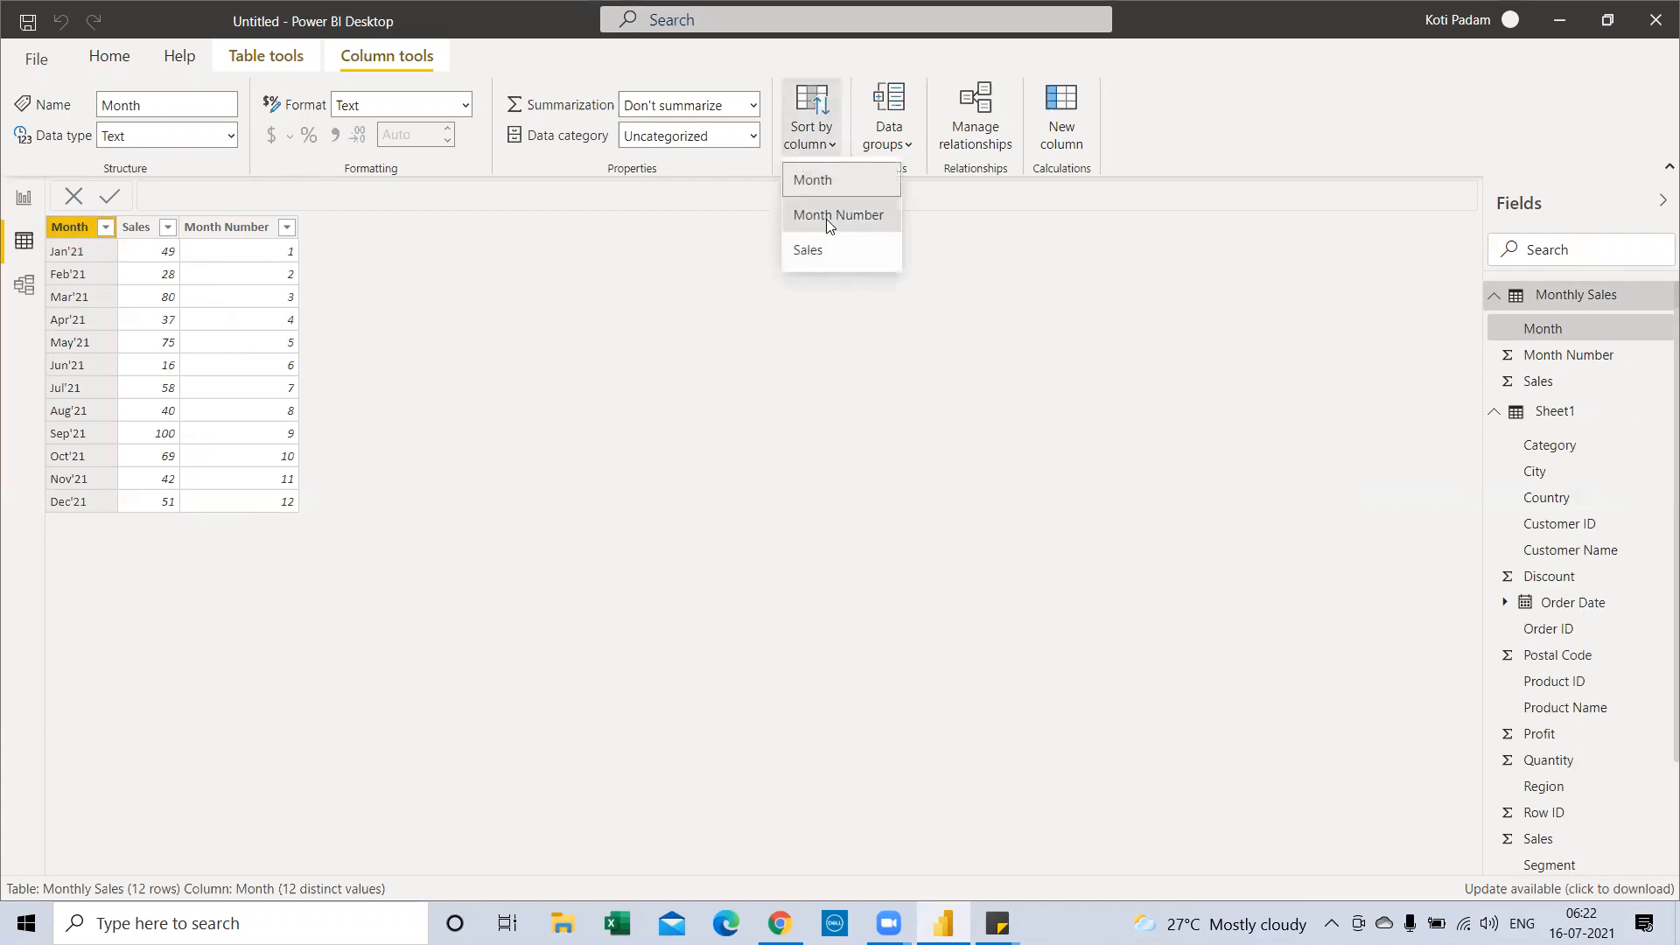
{"action": "left_click", "coordinate": [826, 219]}
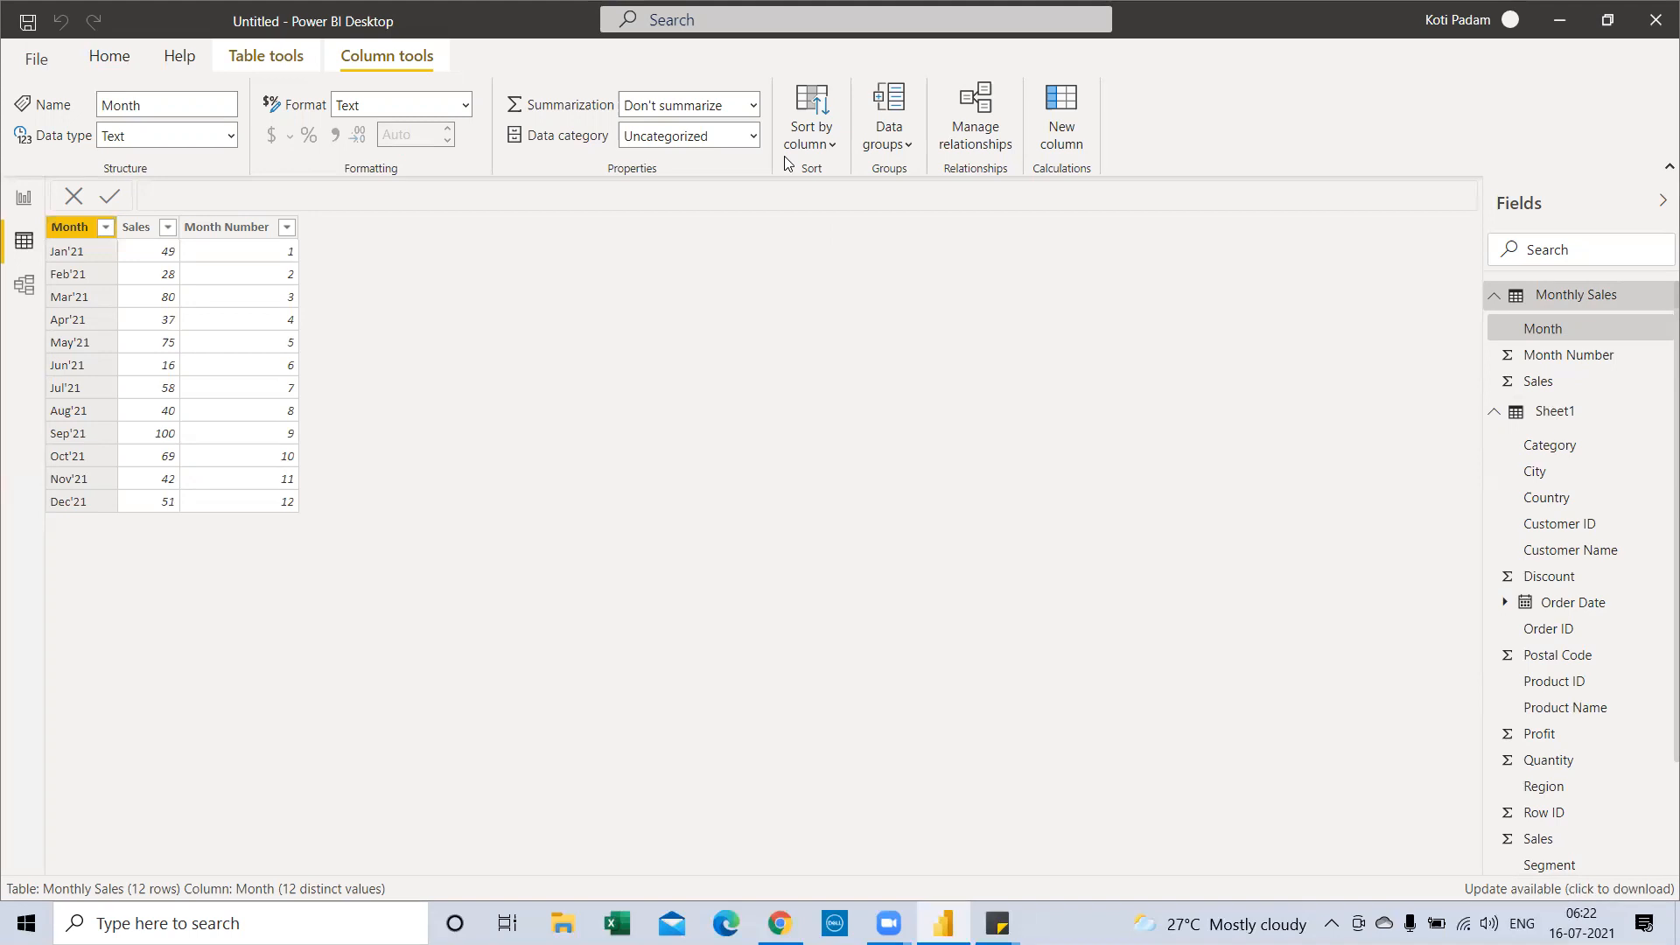
{"action": "left_click", "coordinate": [23, 210]}
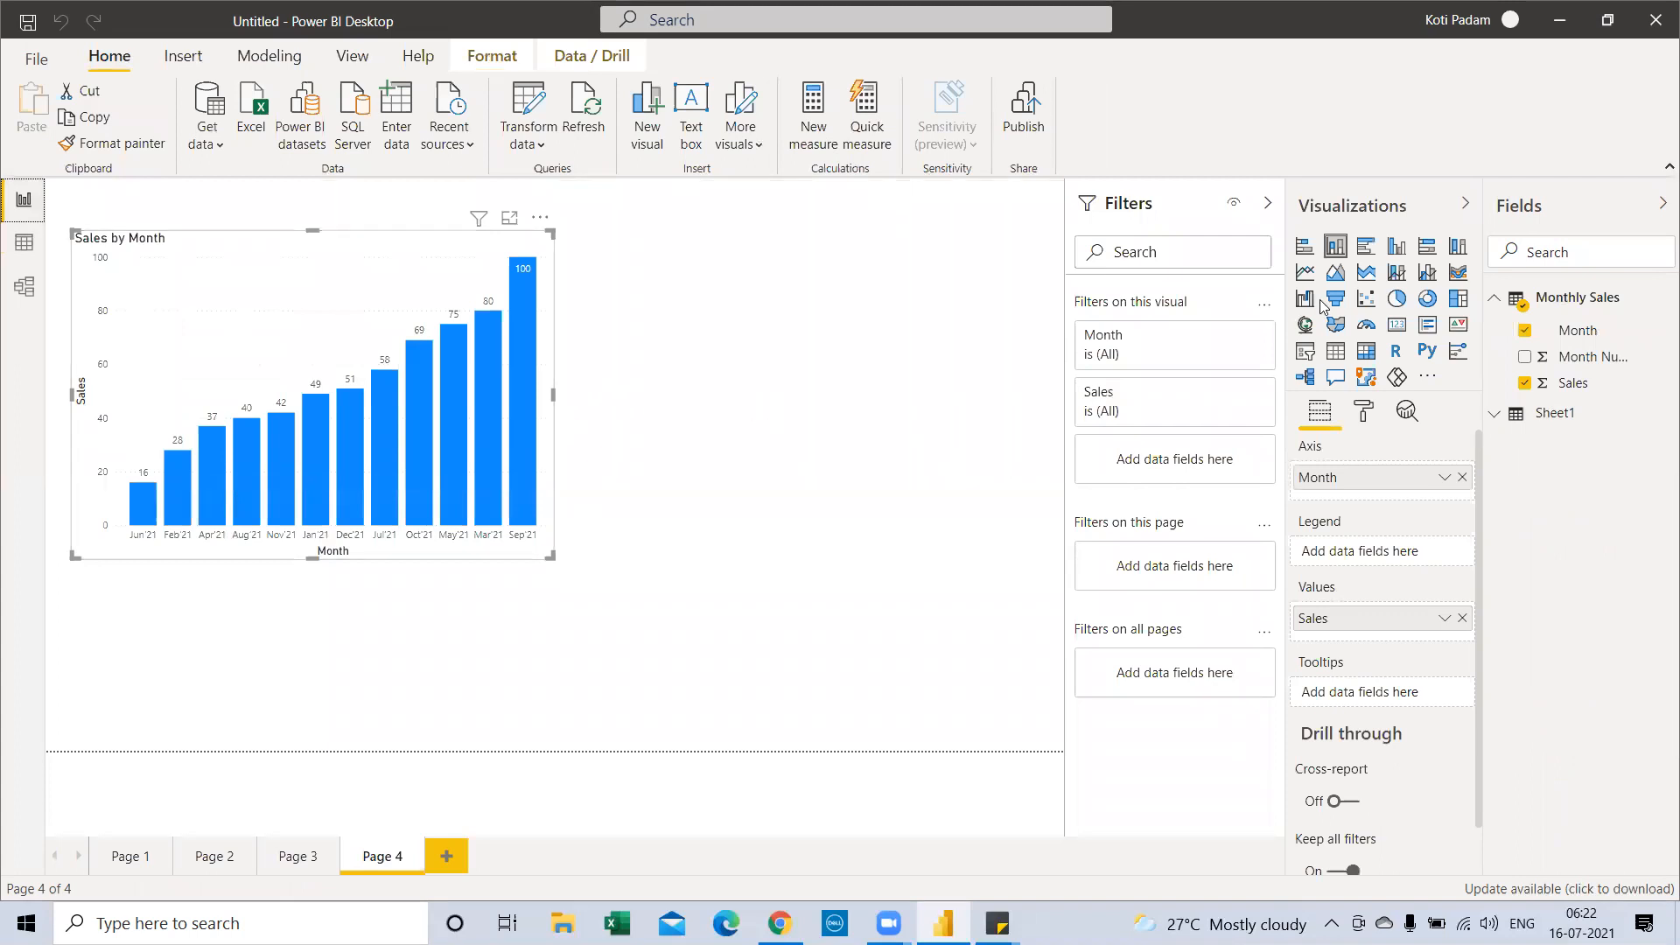
Add a tall stacked bar chart beside the column chart, with Month on the axis and Sales as values
{"action": "left_click", "coordinate": [959, 318]}
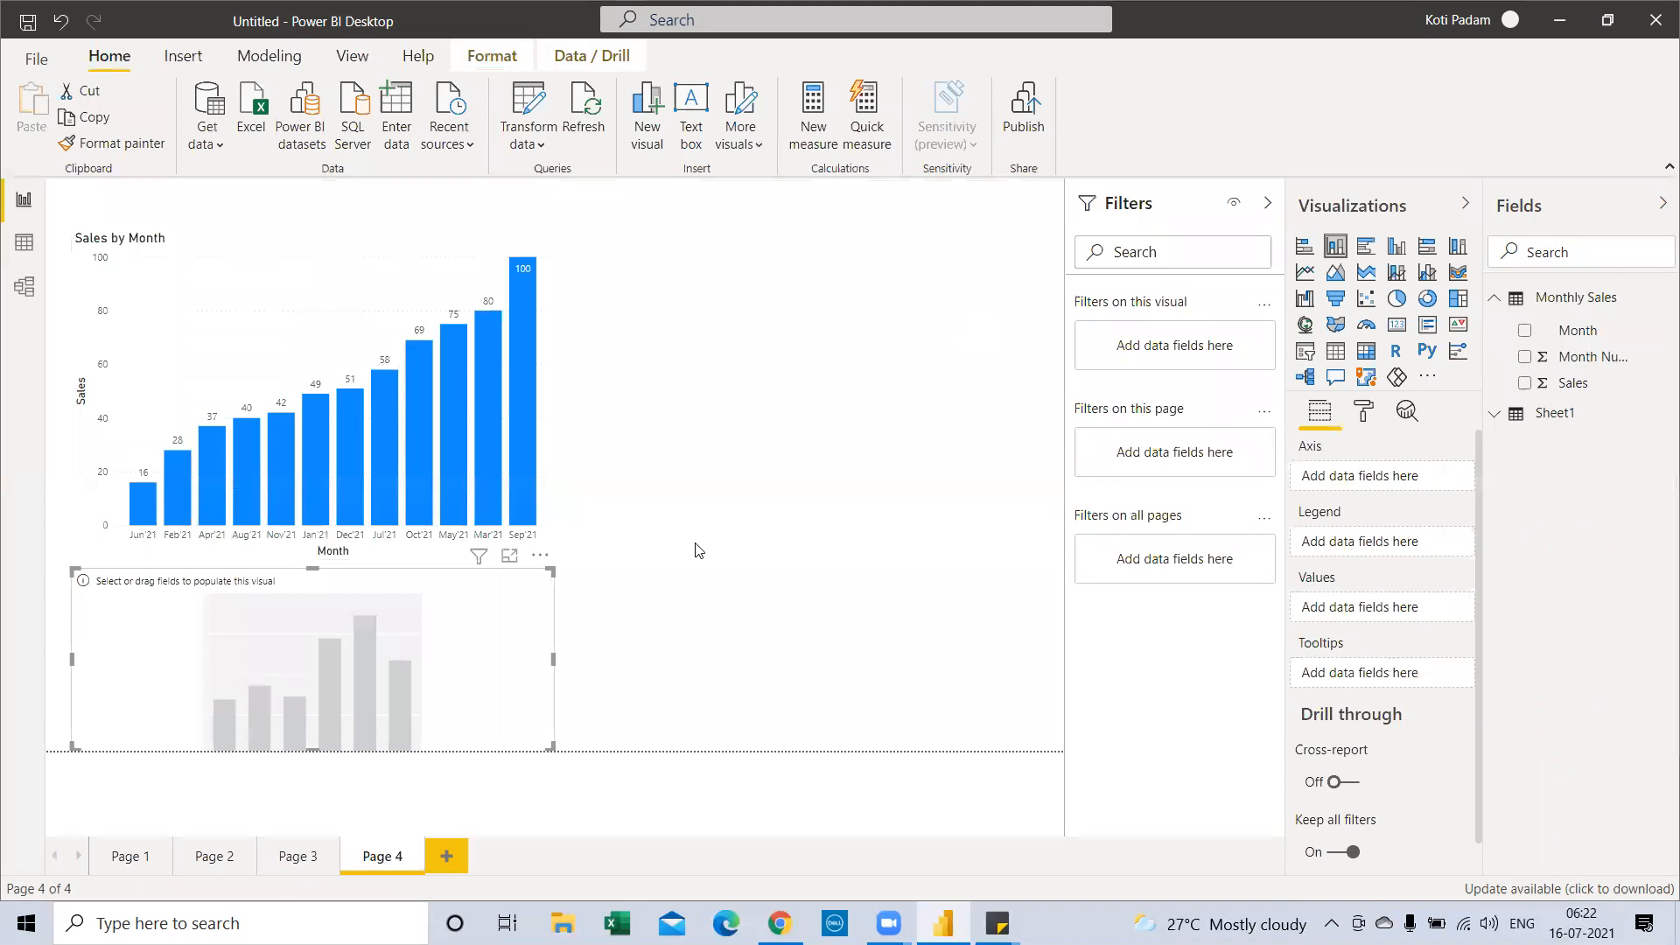
{"action": "left_click_drag", "start_coordinate": [442, 624], "coordinate": [985, 248]}
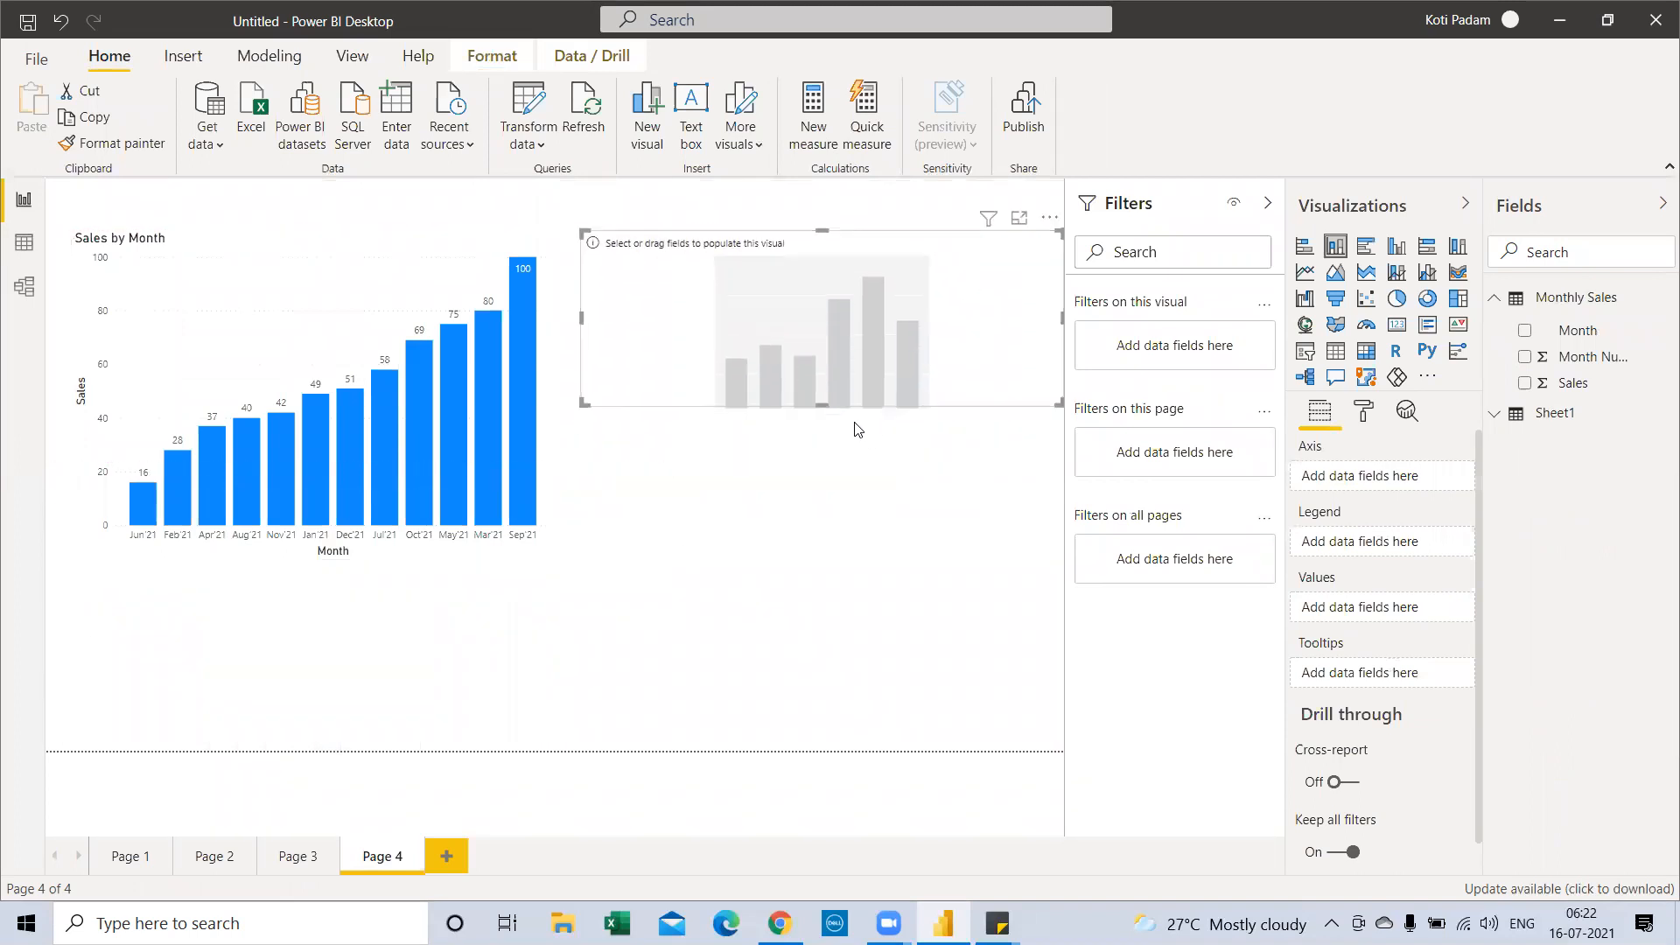
{"action": "left_click_drag", "start_coordinate": [827, 488], "coordinate": [825, 516]}
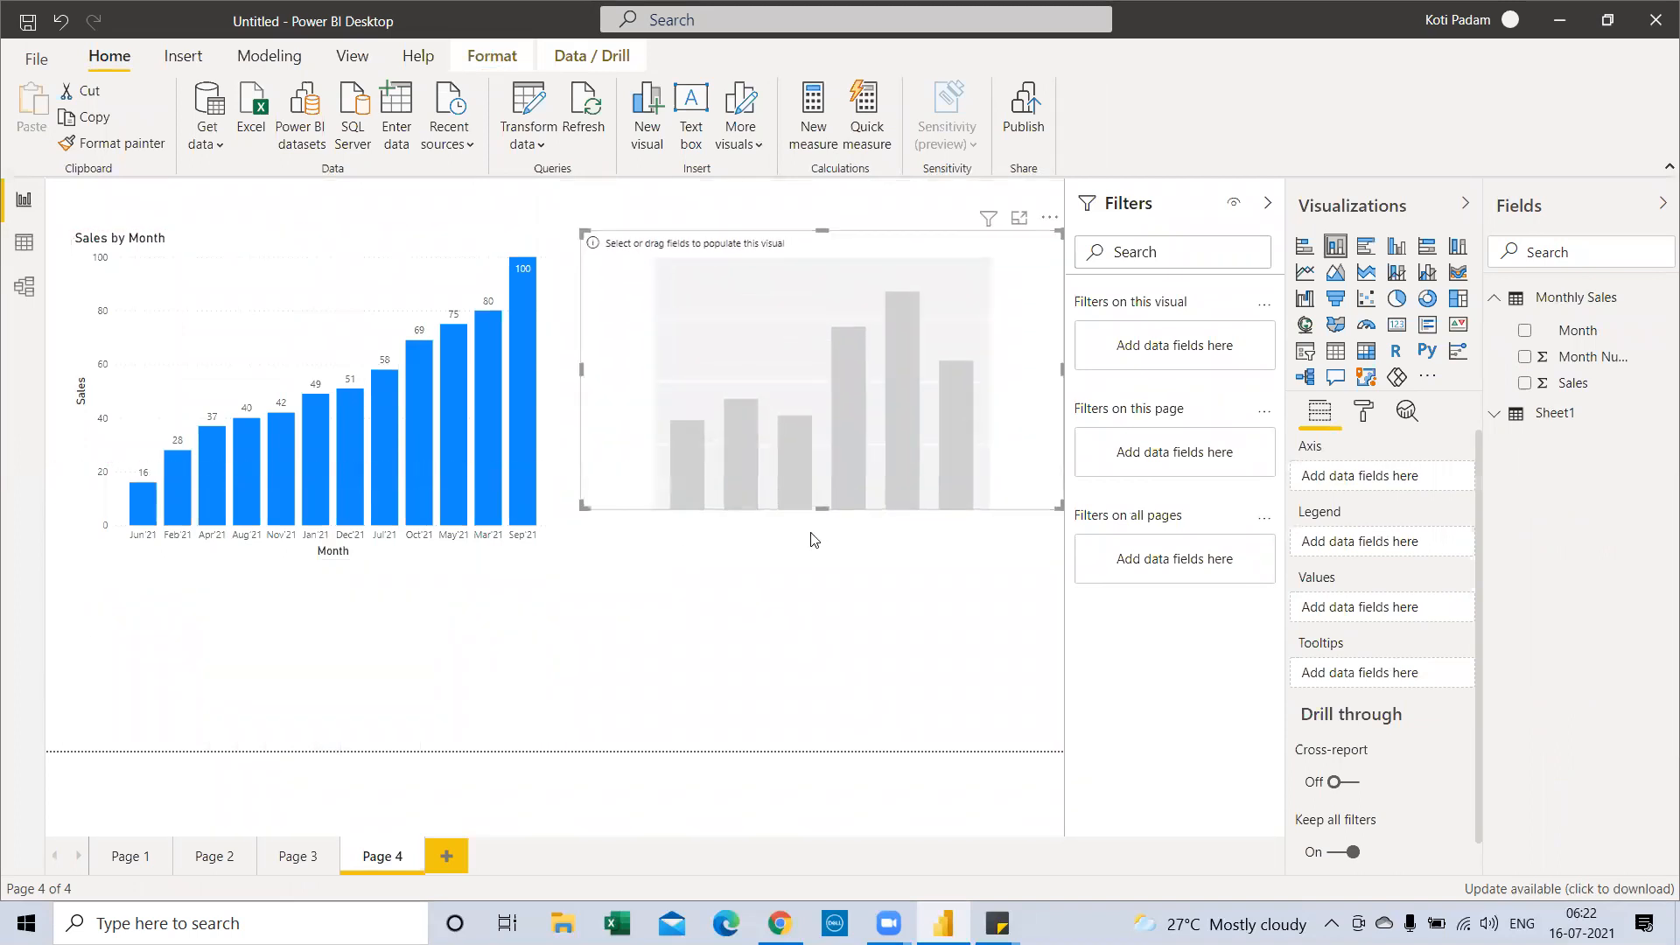
{"action": "left_click", "coordinate": [1304, 246]}
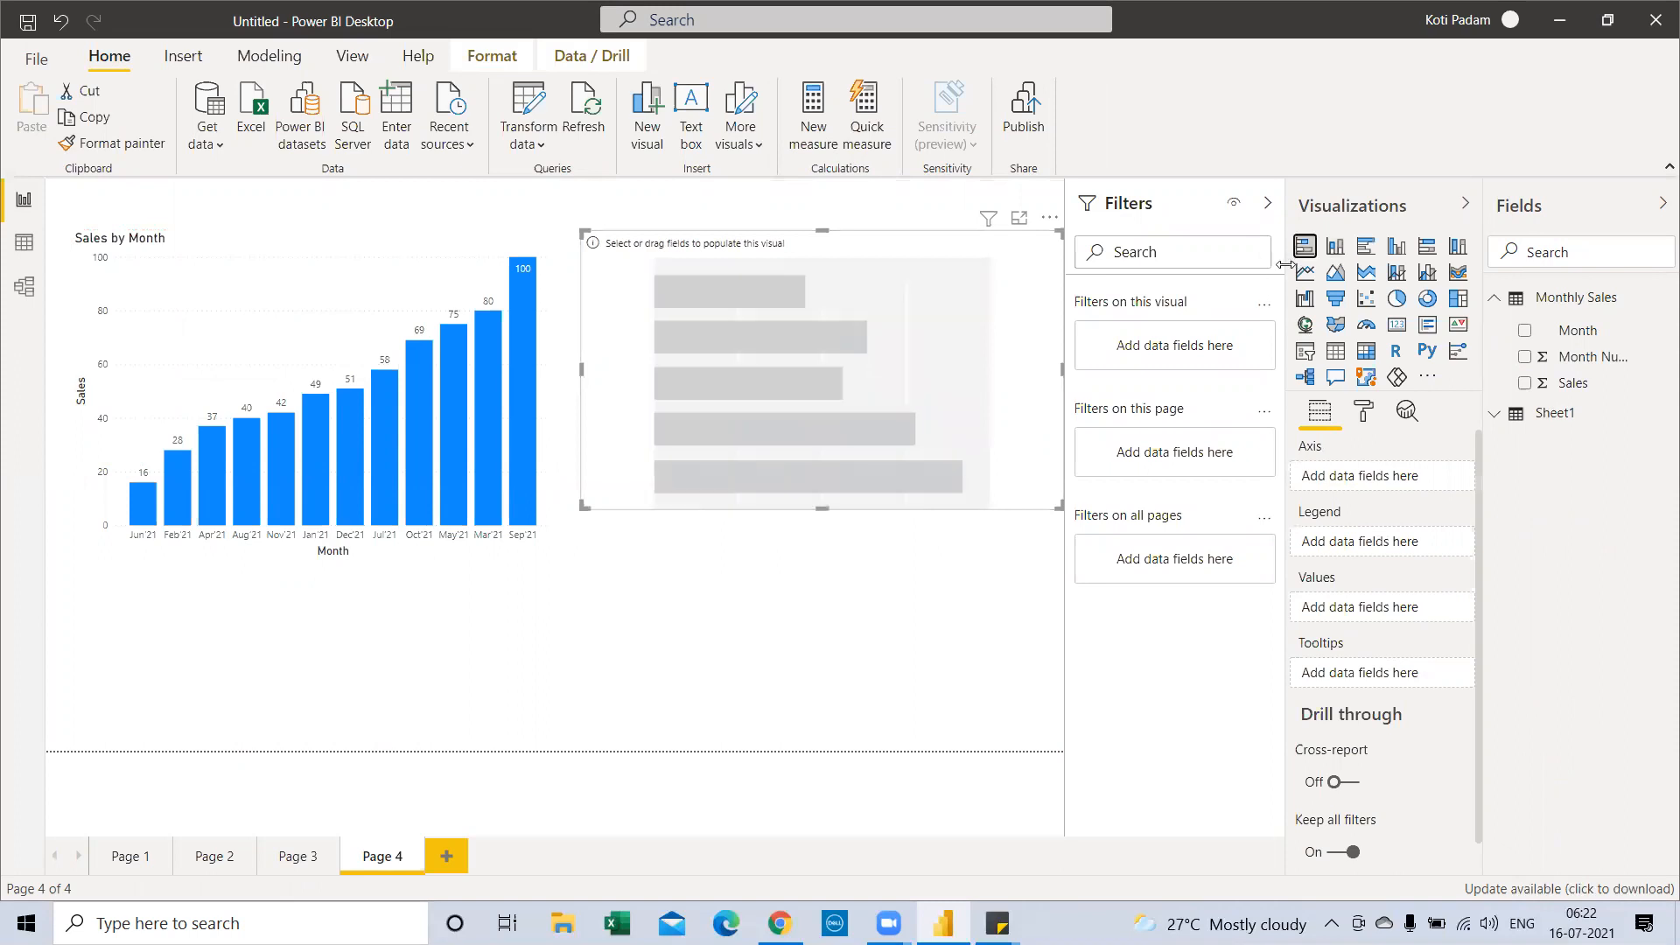
{"action": "left_click_drag", "start_coordinate": [1578, 336], "coordinate": [826, 359]}
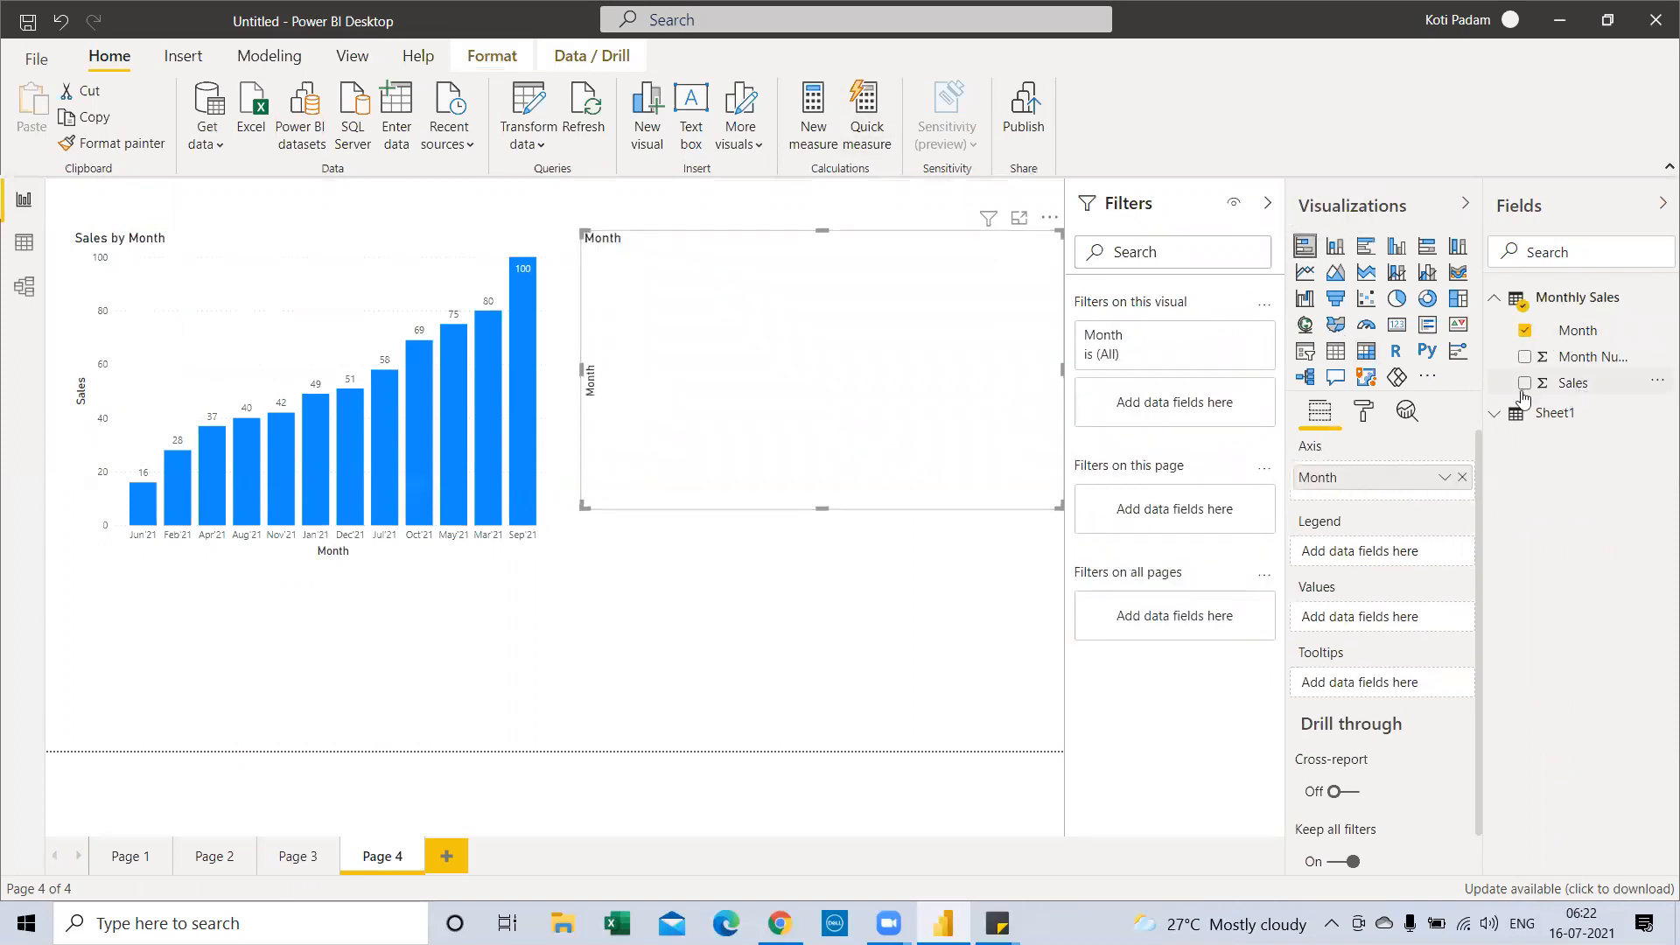
{"action": "left_click_drag", "start_coordinate": [1527, 389], "coordinate": [836, 409]}
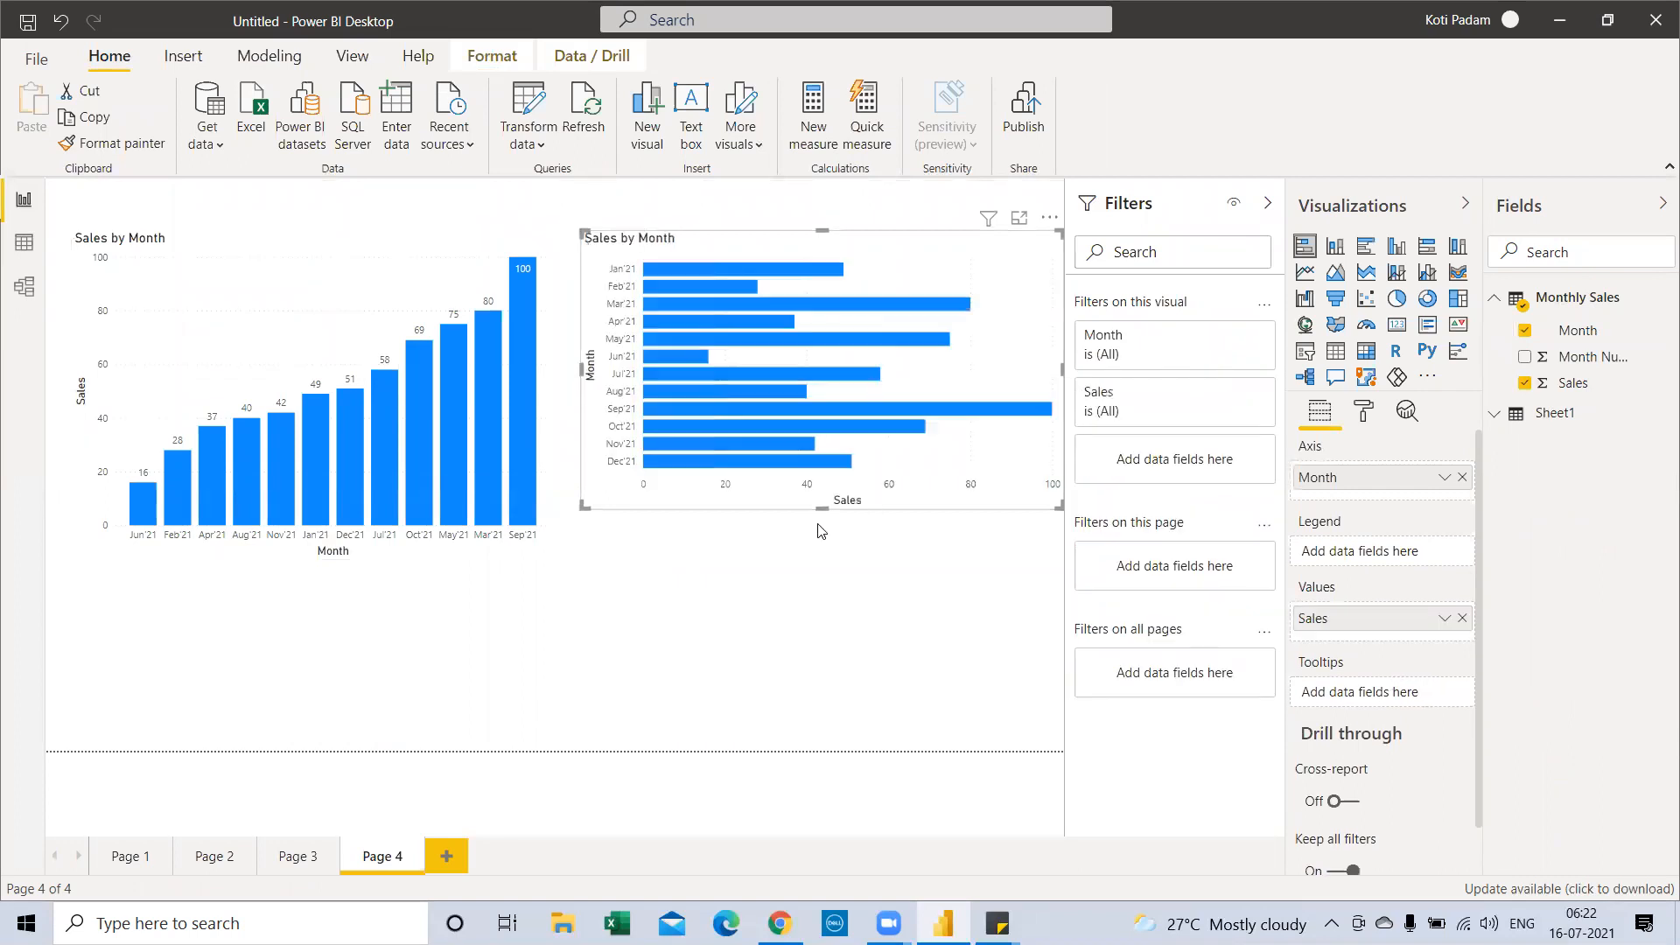
{"action": "left_click_drag", "start_coordinate": [821, 510], "coordinate": [822, 572]}
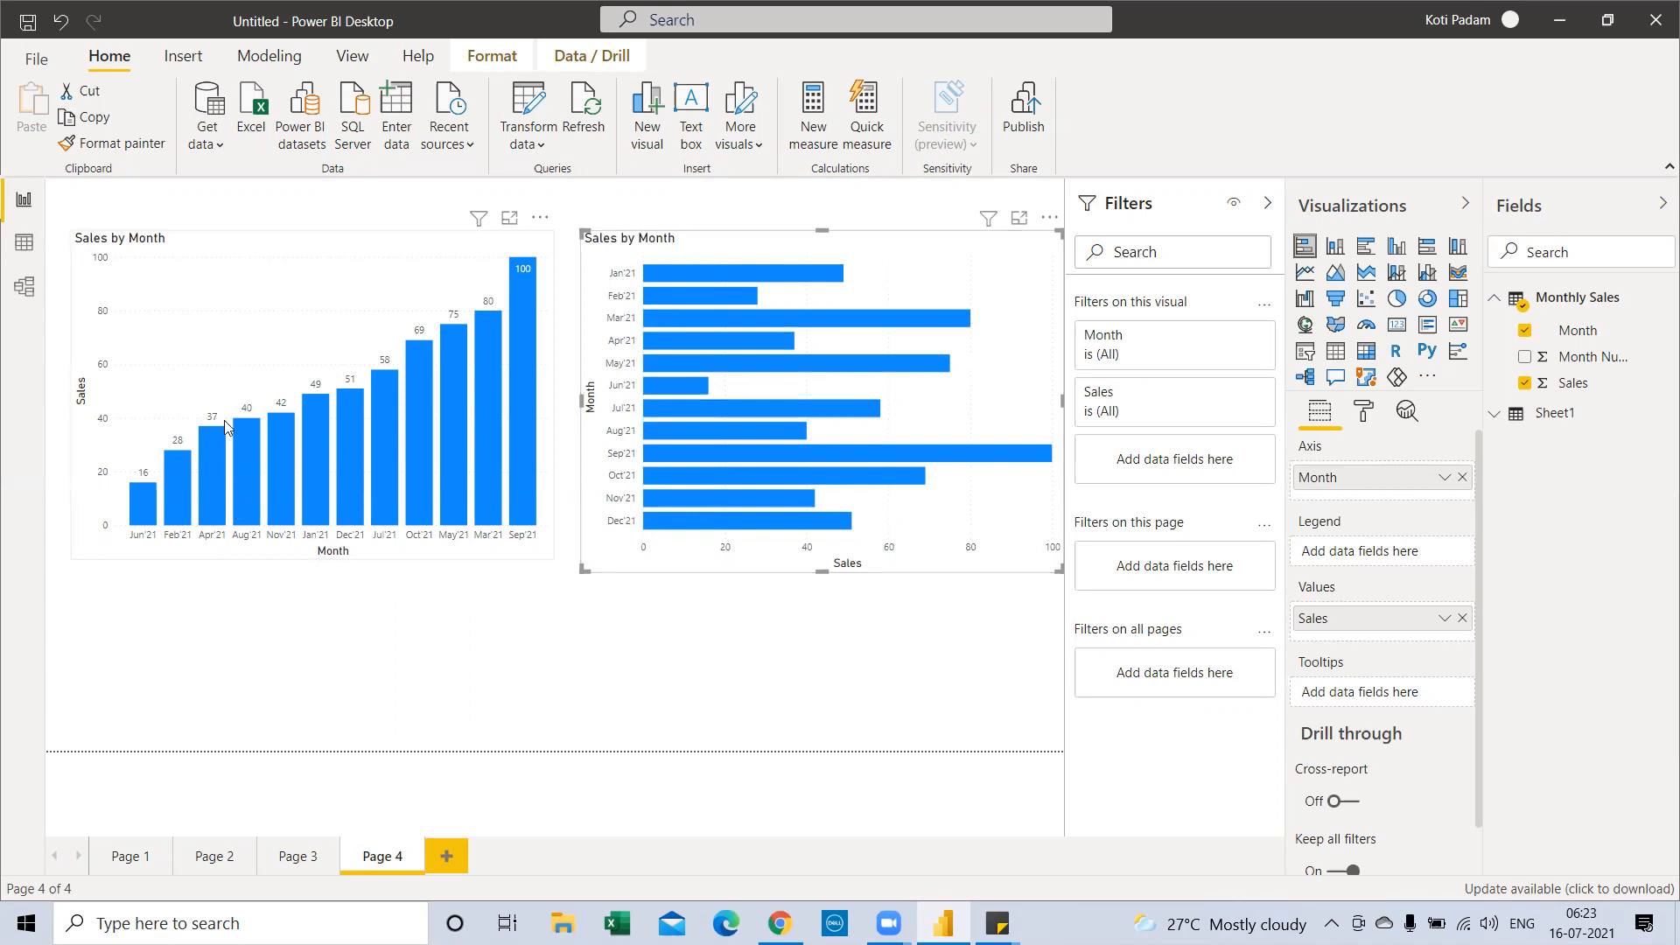
Check in Data view that Month sorts by Month Number, then return to the report
{"action": "left_click", "coordinate": [182, 251]}
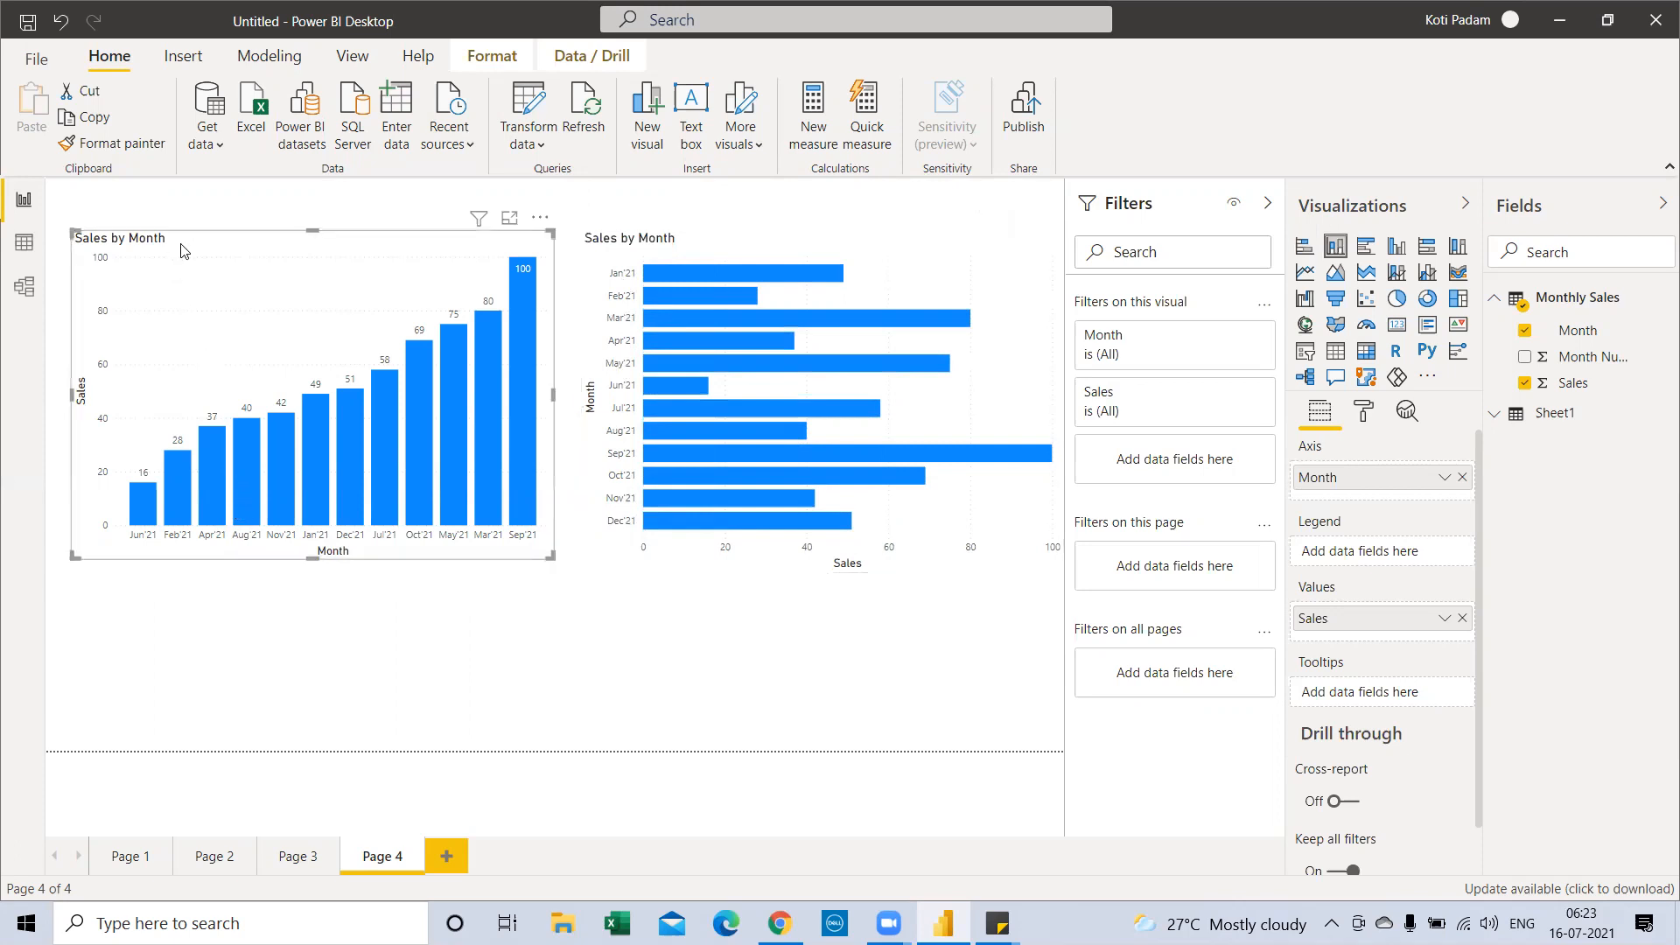
{"action": "left_click", "coordinate": [938, 261]}
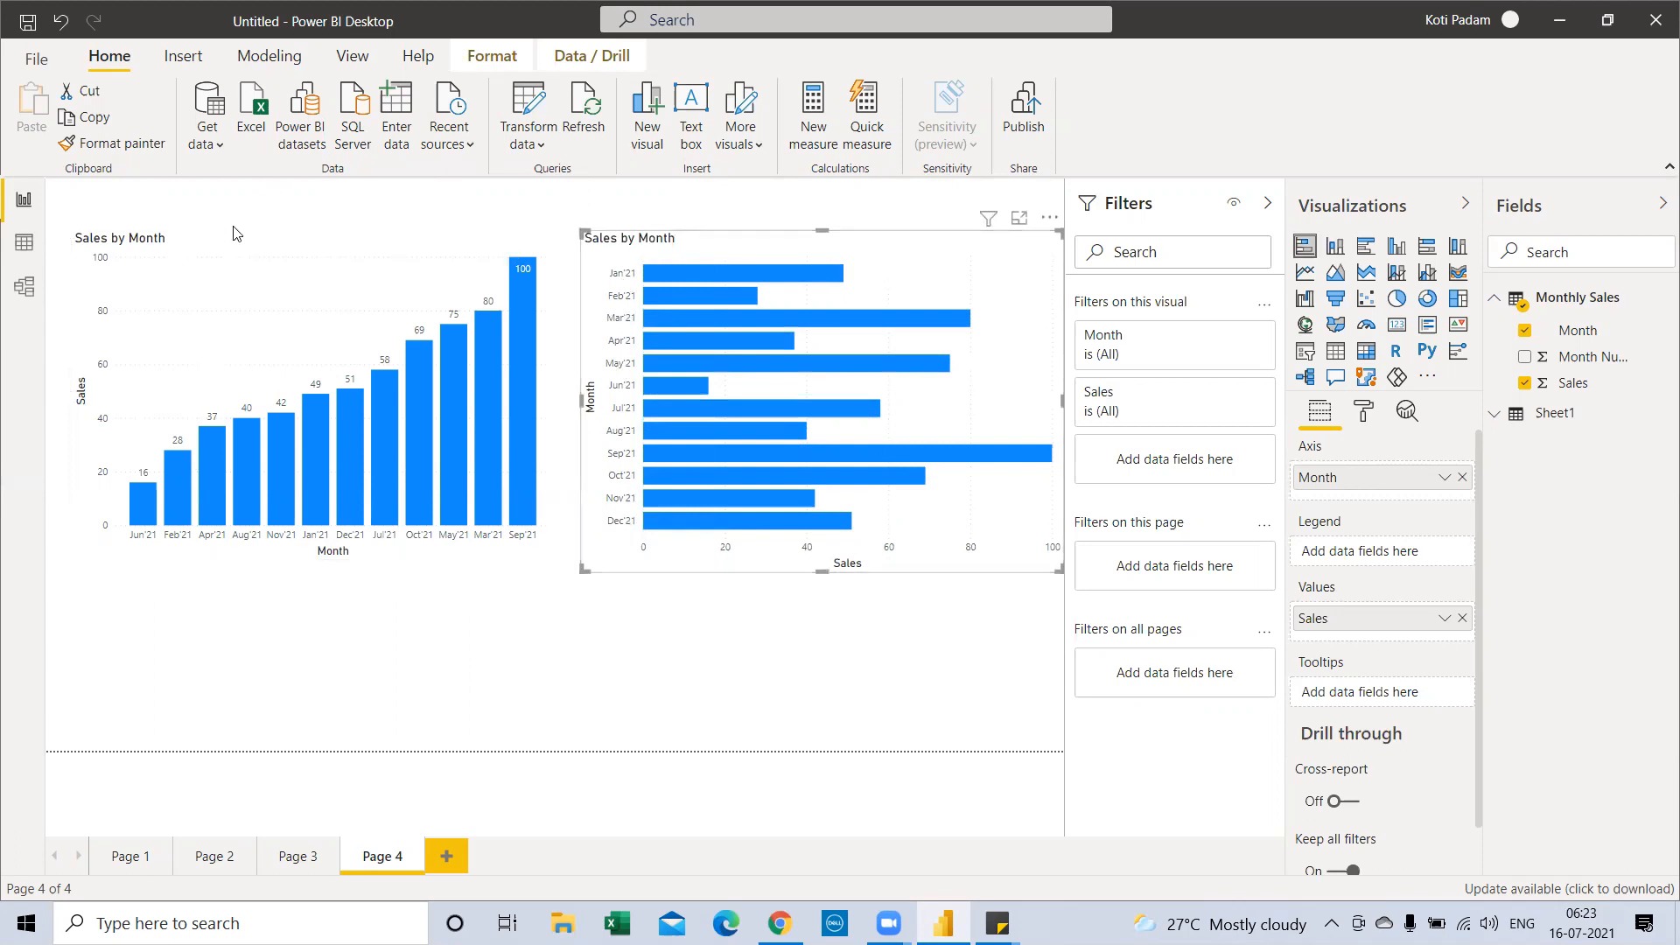
{"action": "left_click", "coordinate": [24, 243]}
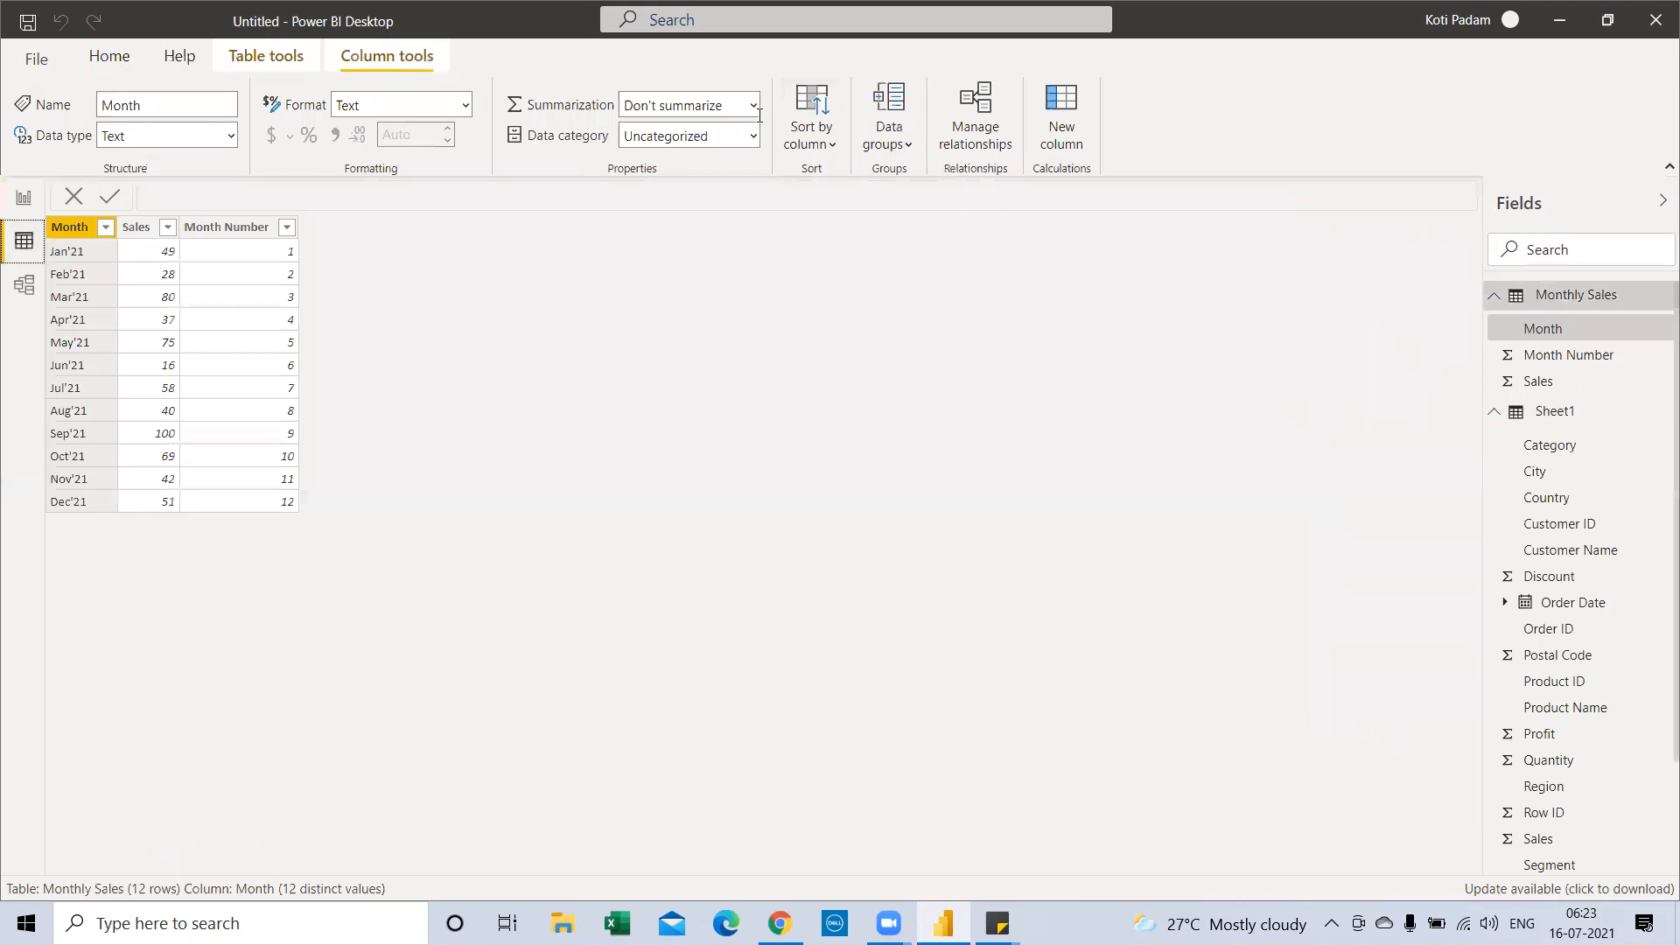
{"action": "left_click", "coordinate": [810, 122]}
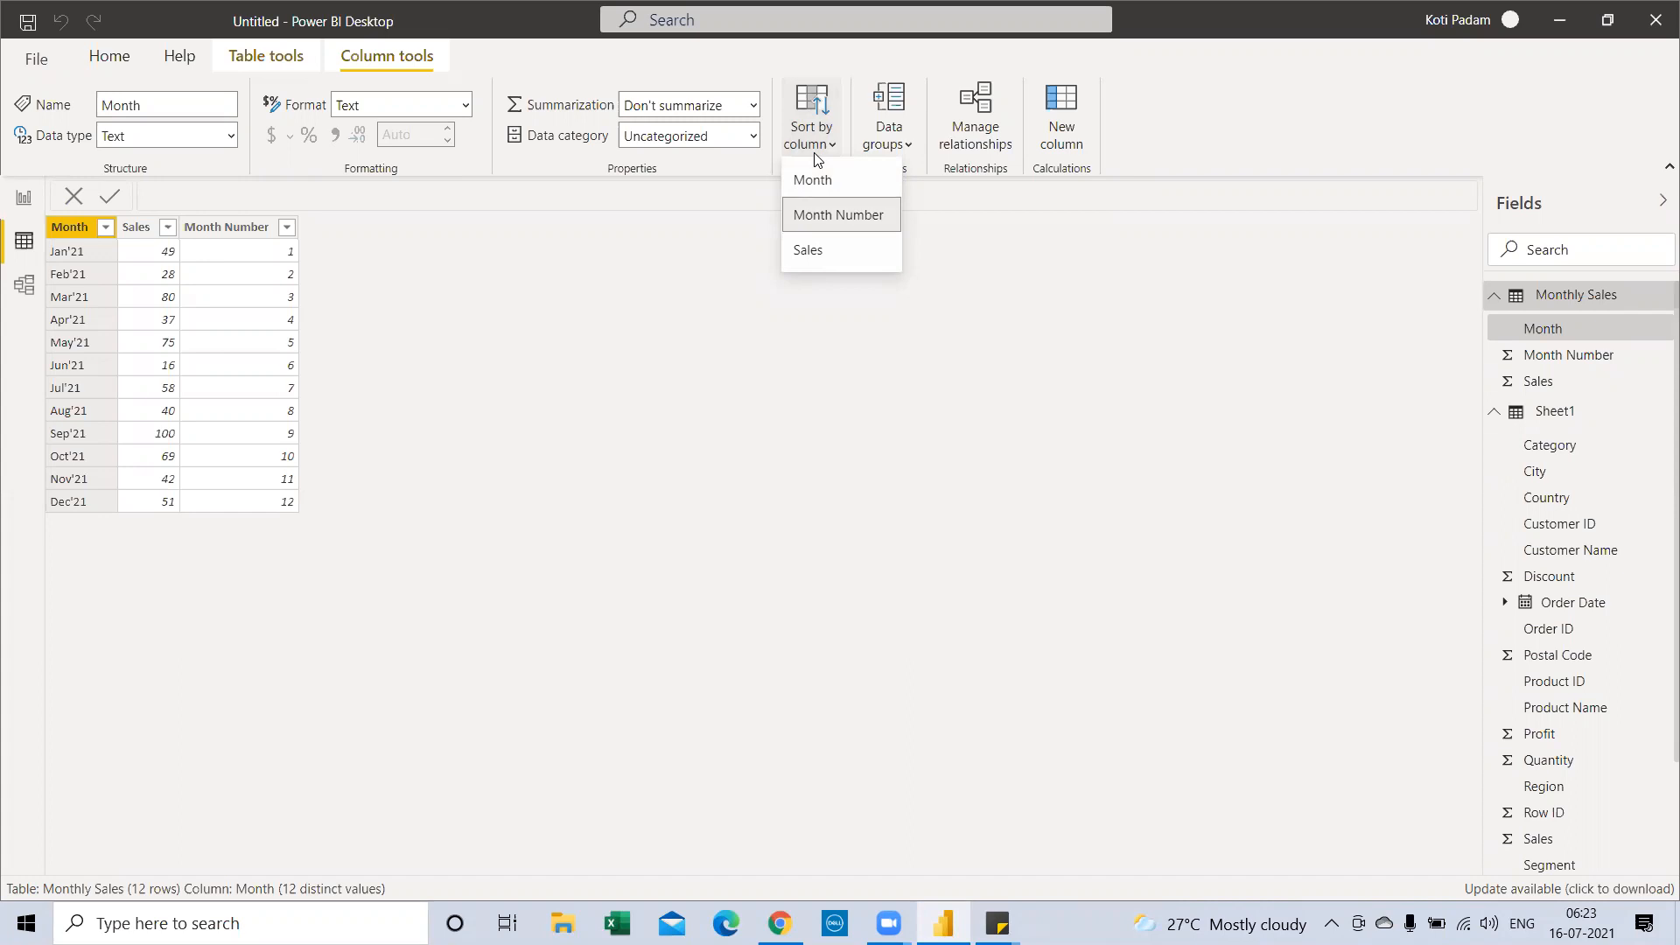
{"action": "left_click", "coordinate": [23, 198]}
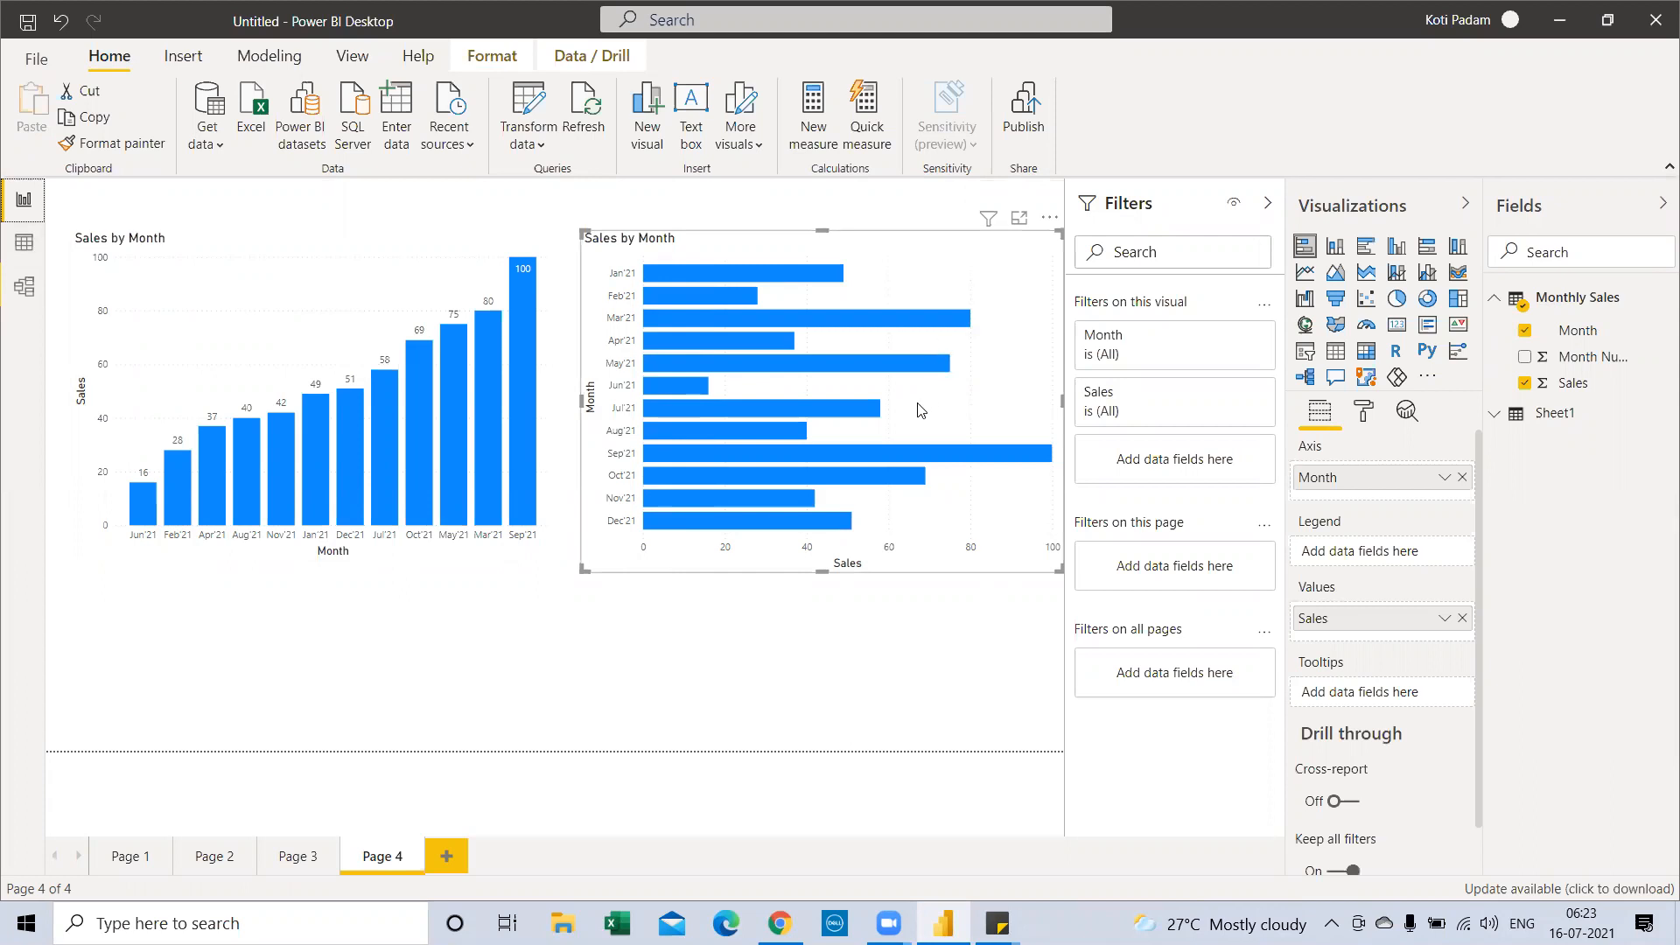
Open the bar chart's options, then revisit the Monthly Sales table and return to the report
{"action": "left_click", "coordinate": [1049, 217]}
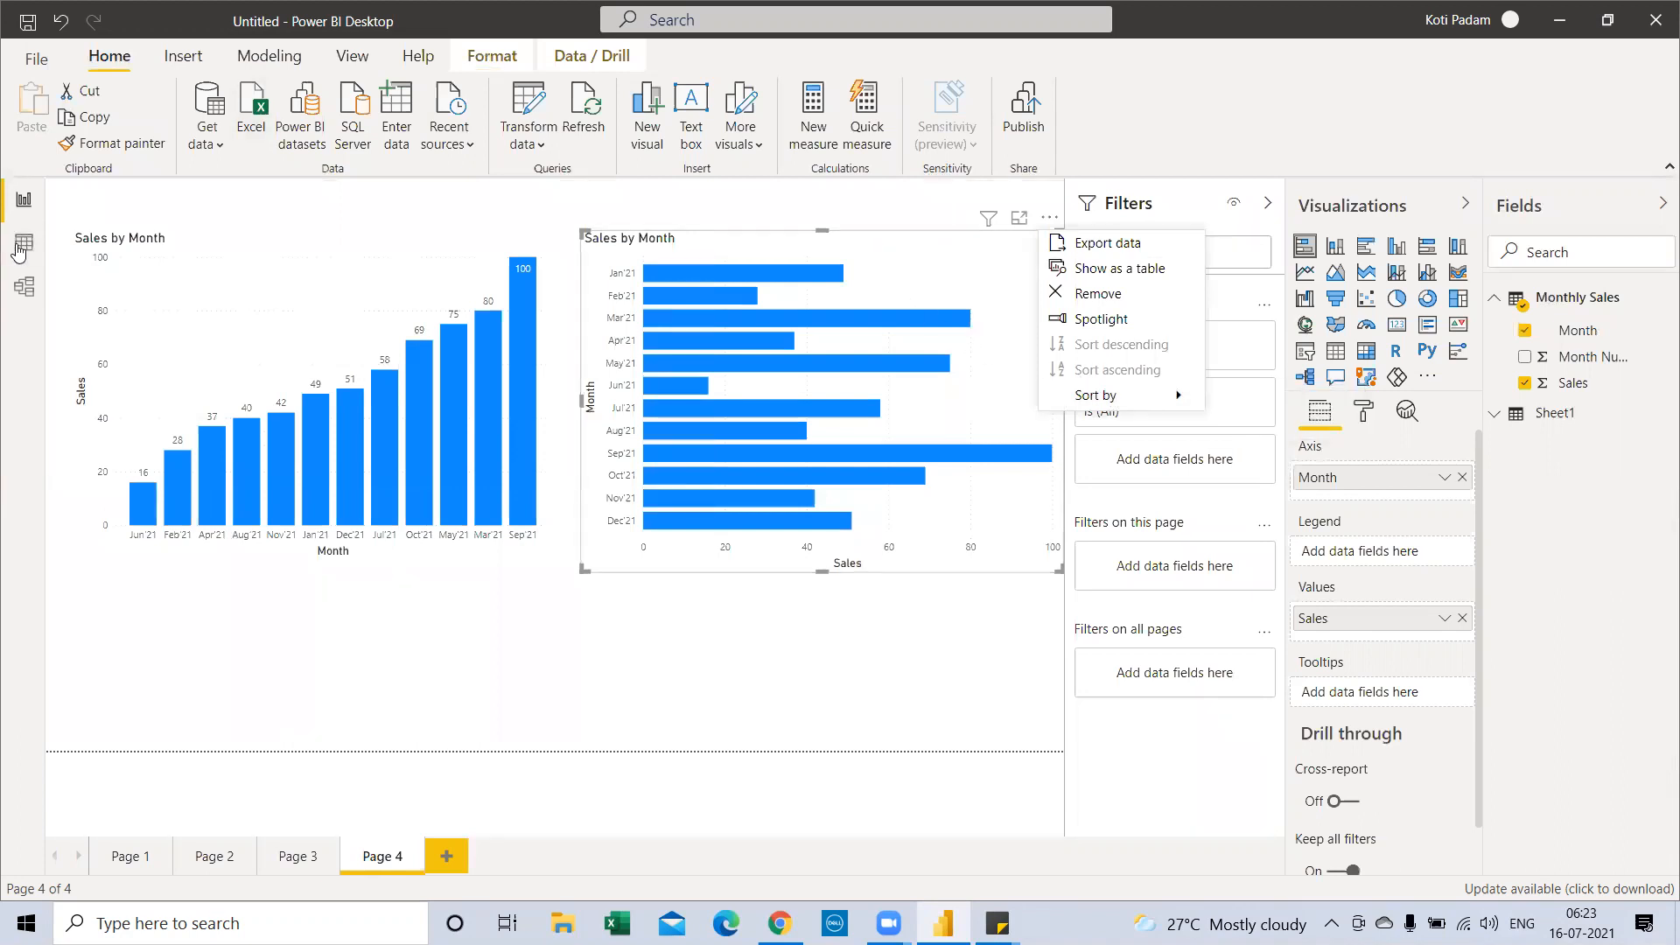
{"action": "left_click", "coordinate": [23, 244]}
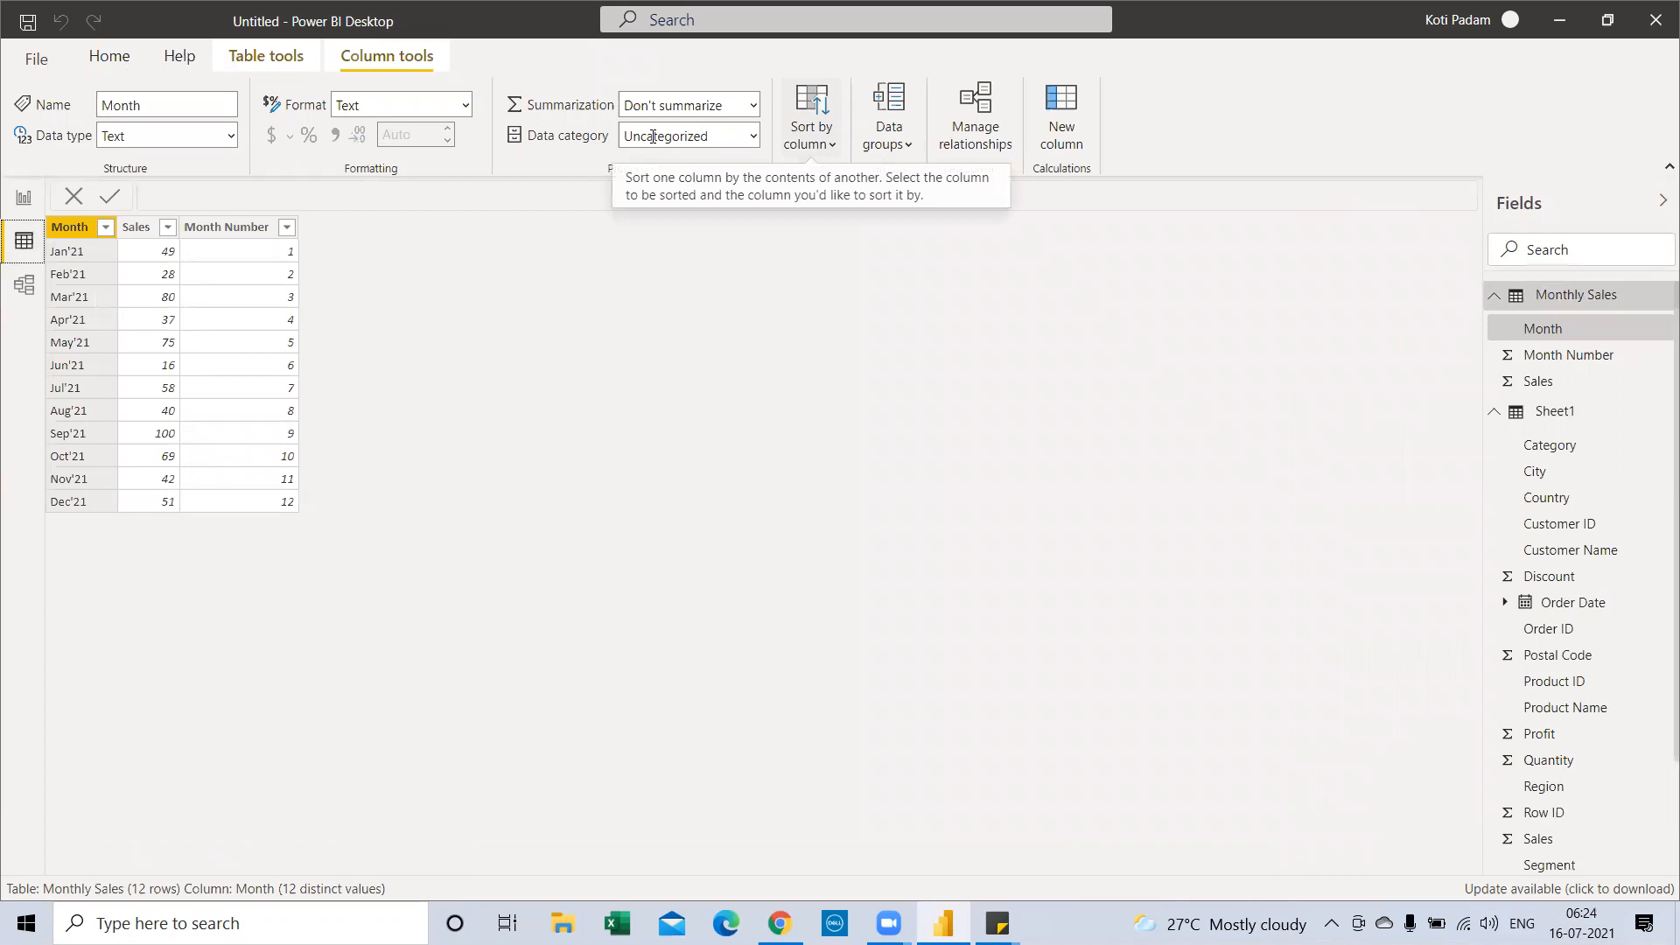
{"action": "left_click", "coordinate": [24, 198]}
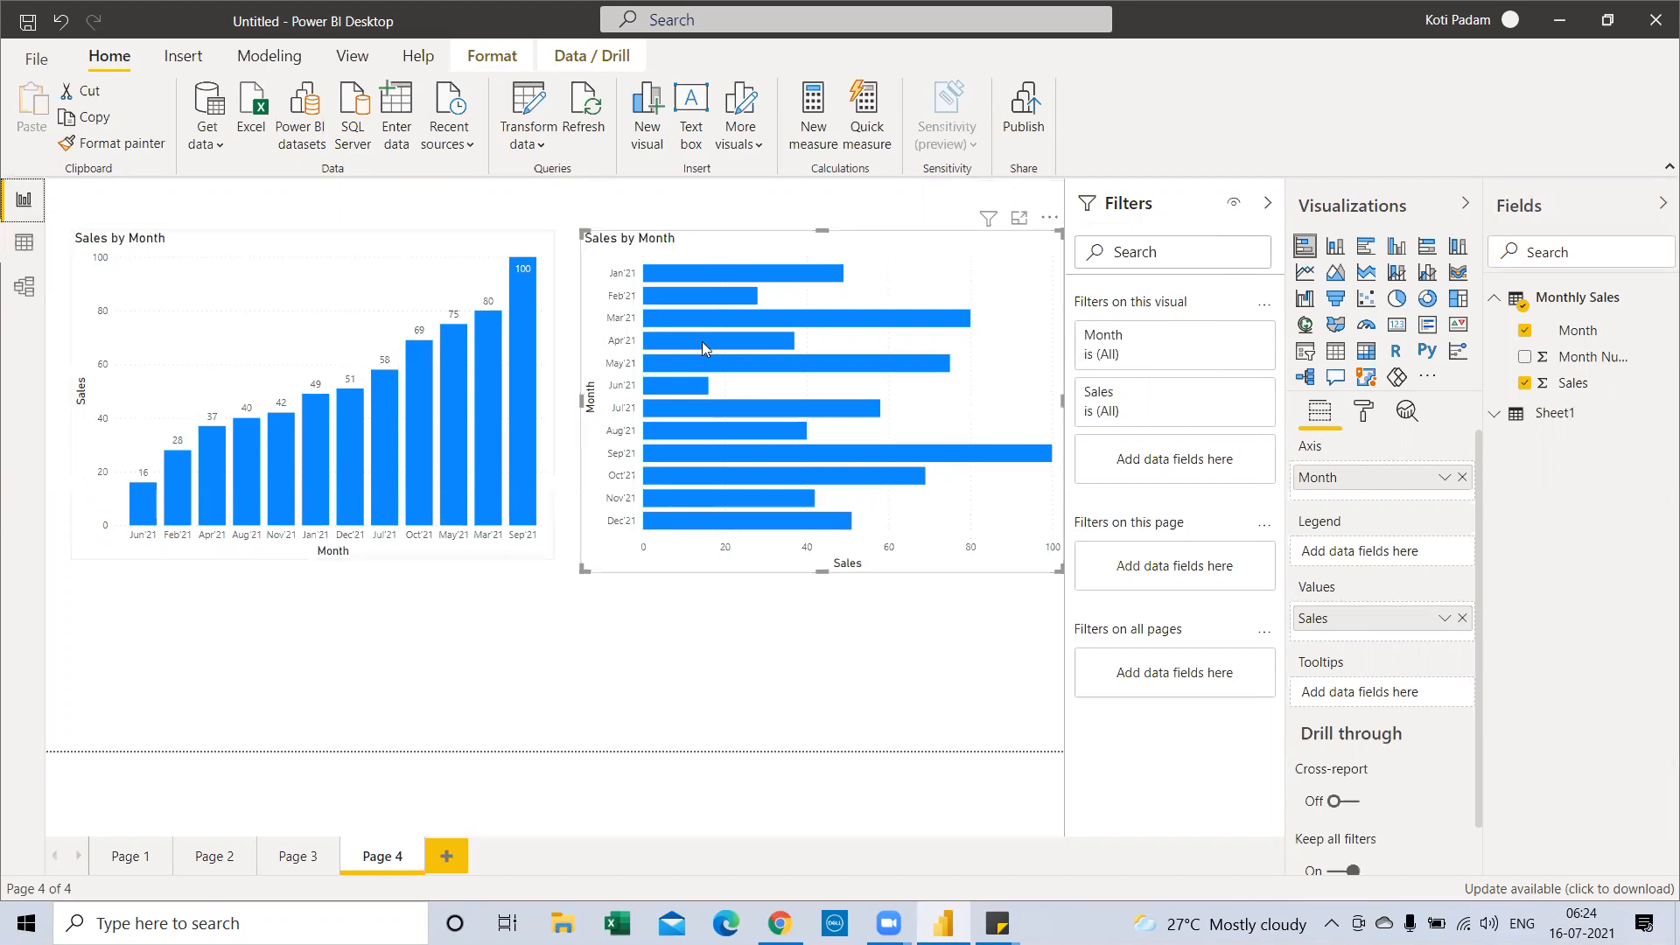
{"action": "left_click", "coordinate": [768, 277]}
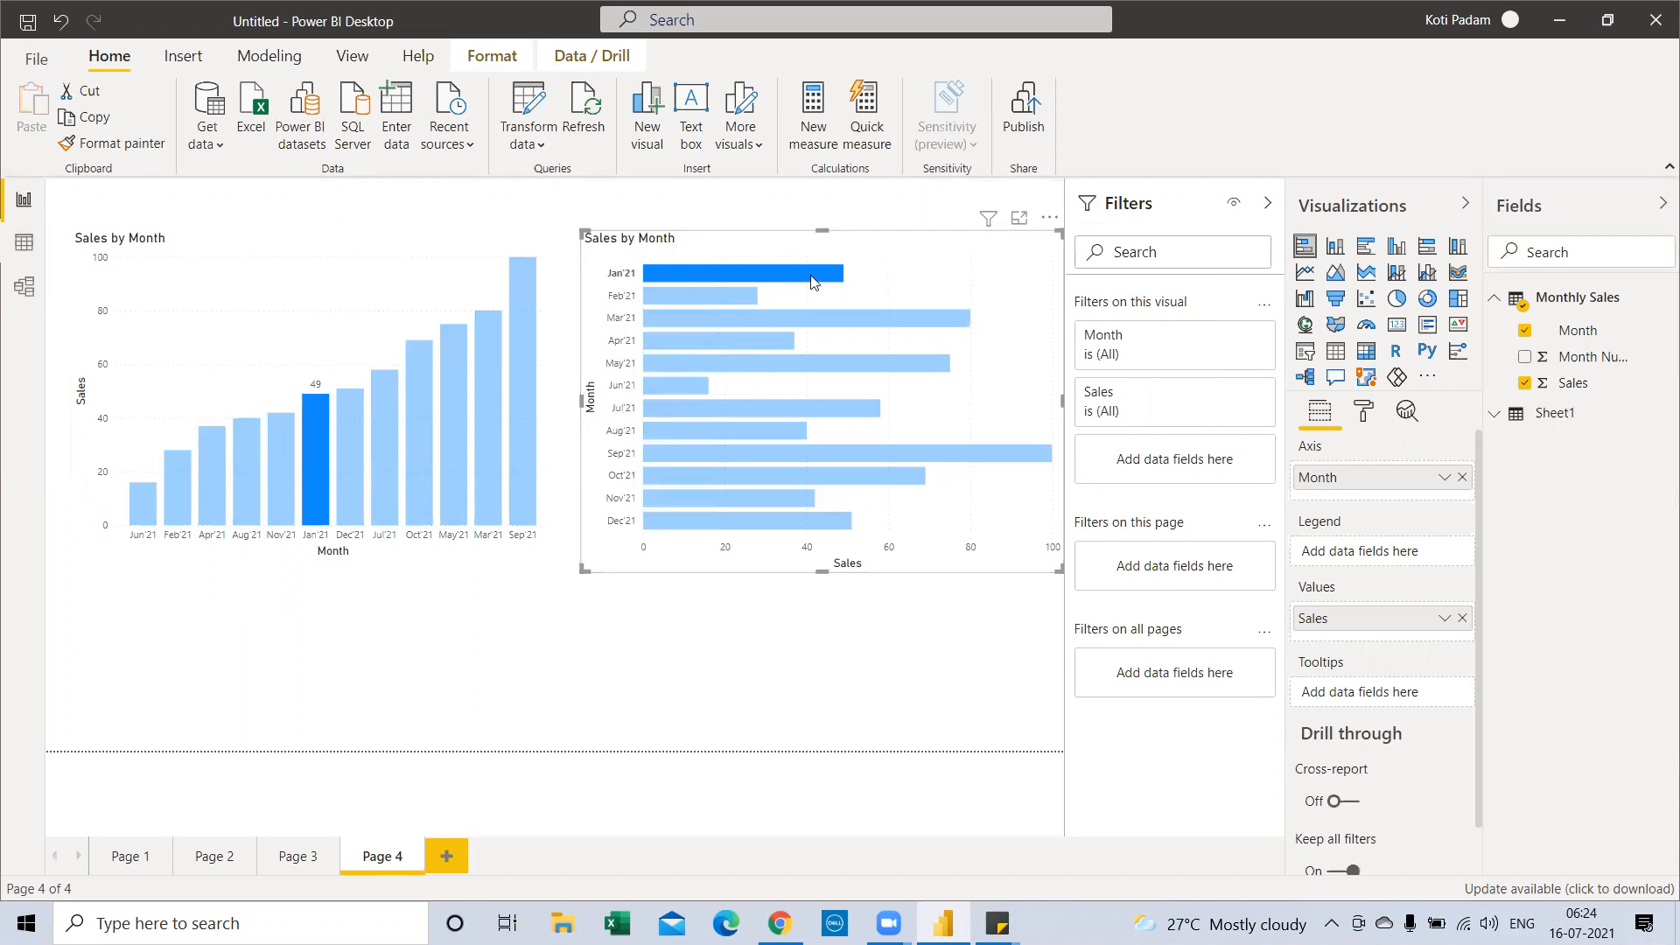
{"action": "double_click", "coordinate": [601, 195]}
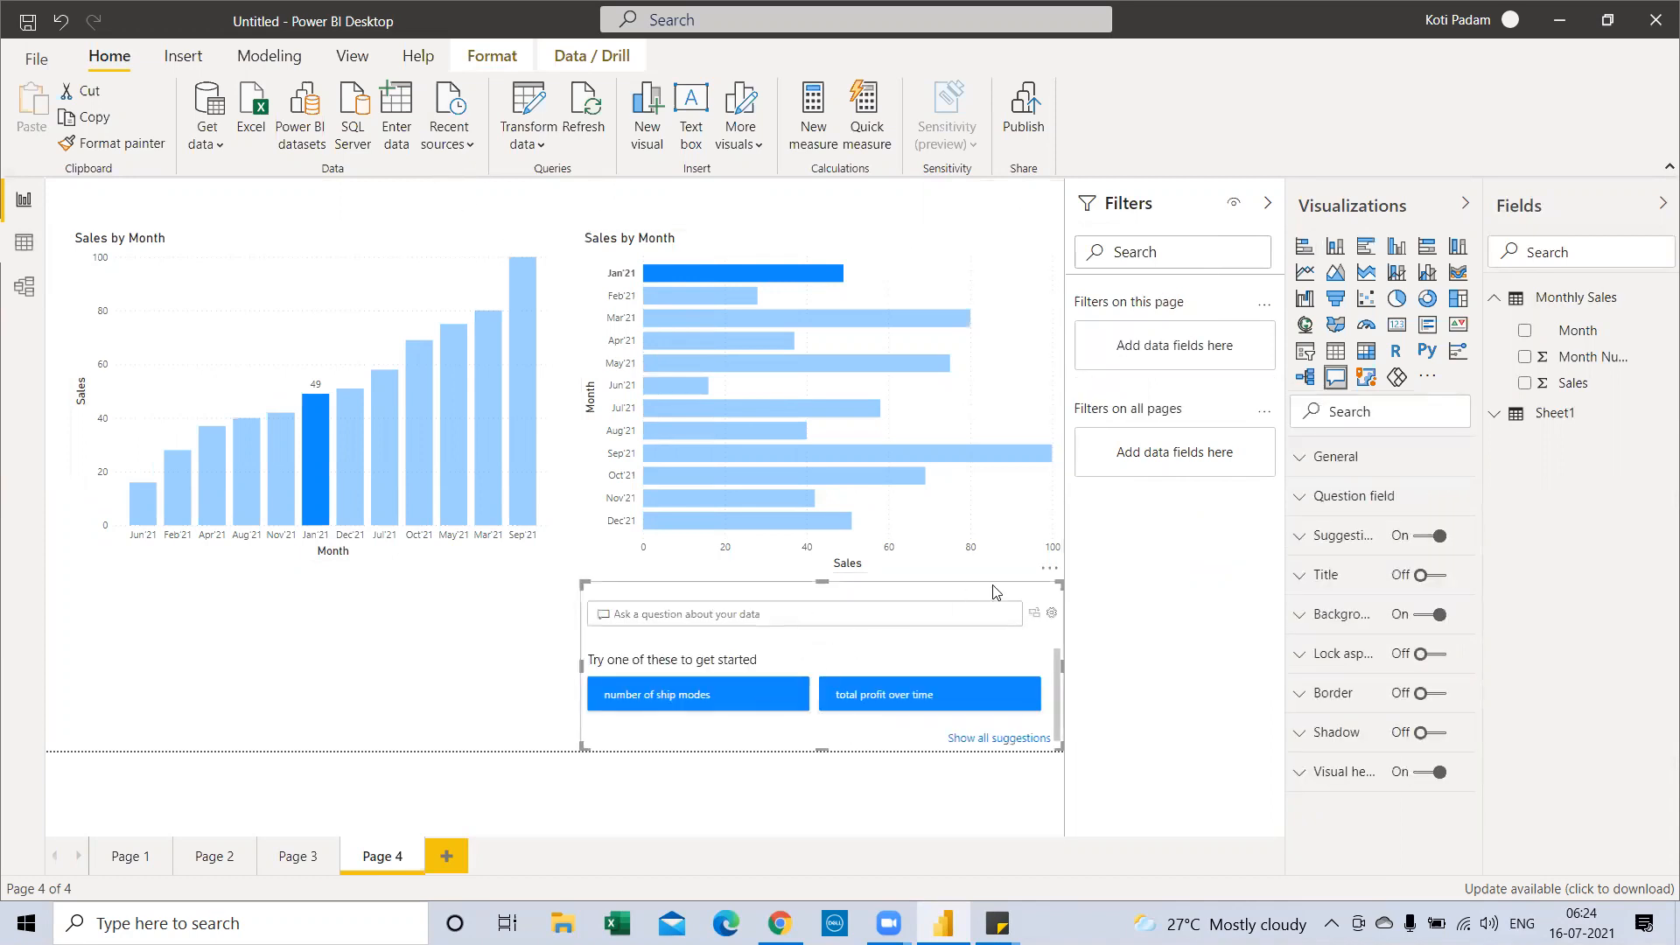
{"action": "key", "text": "Delete"}
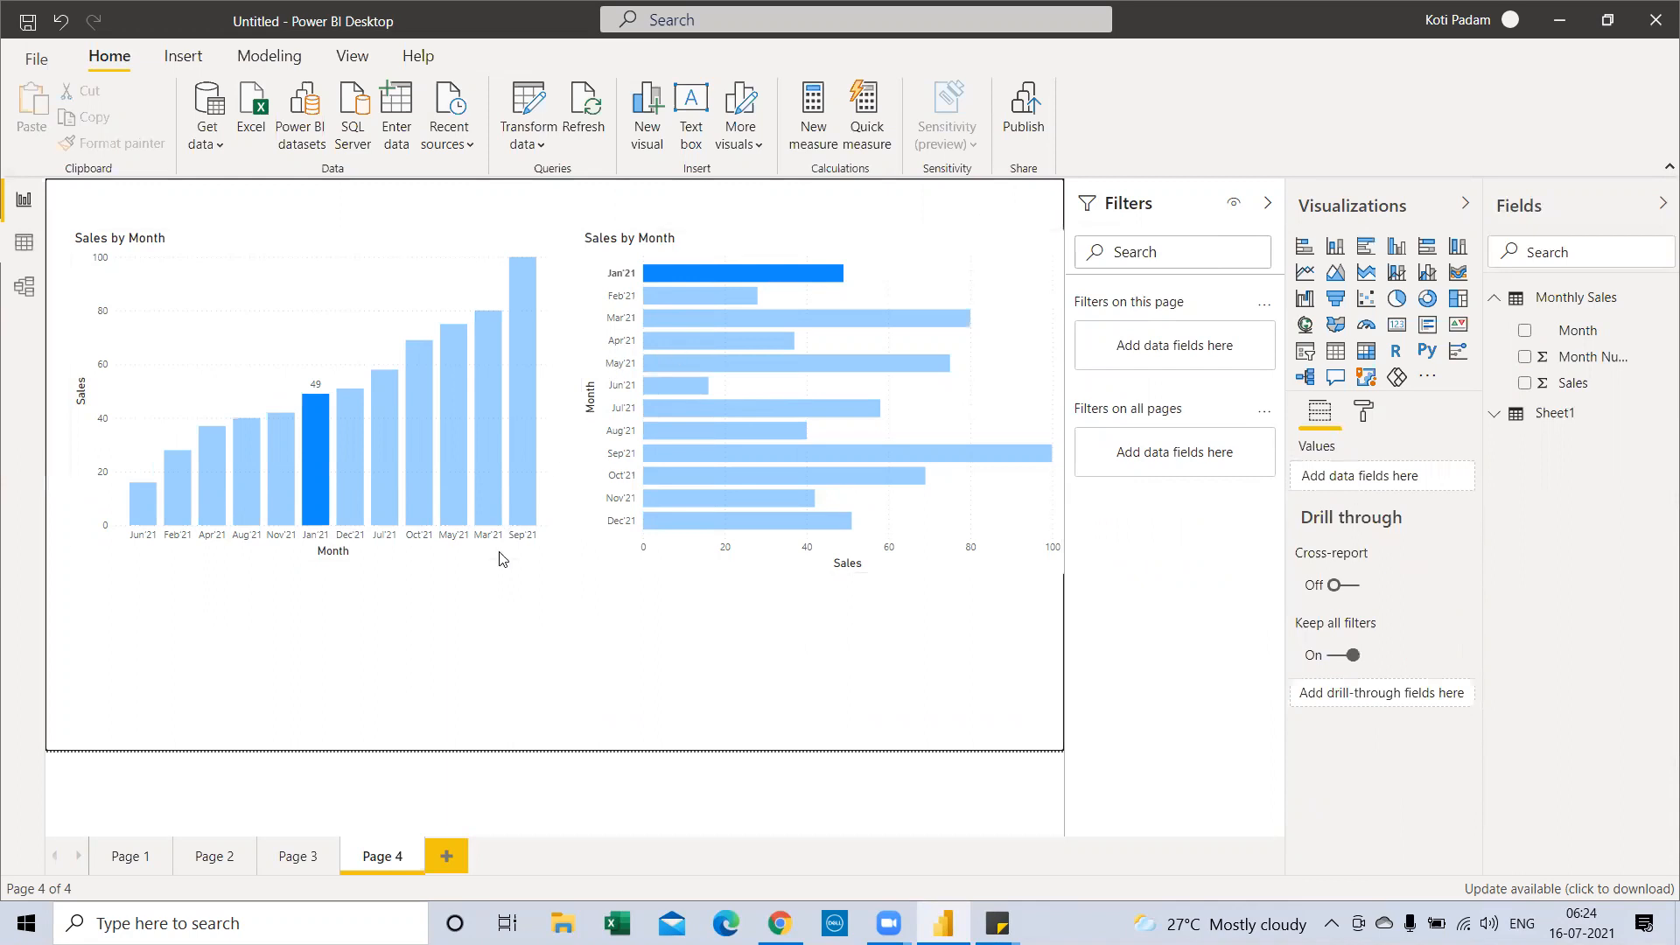
{"action": "left_click", "coordinate": [863, 343]}
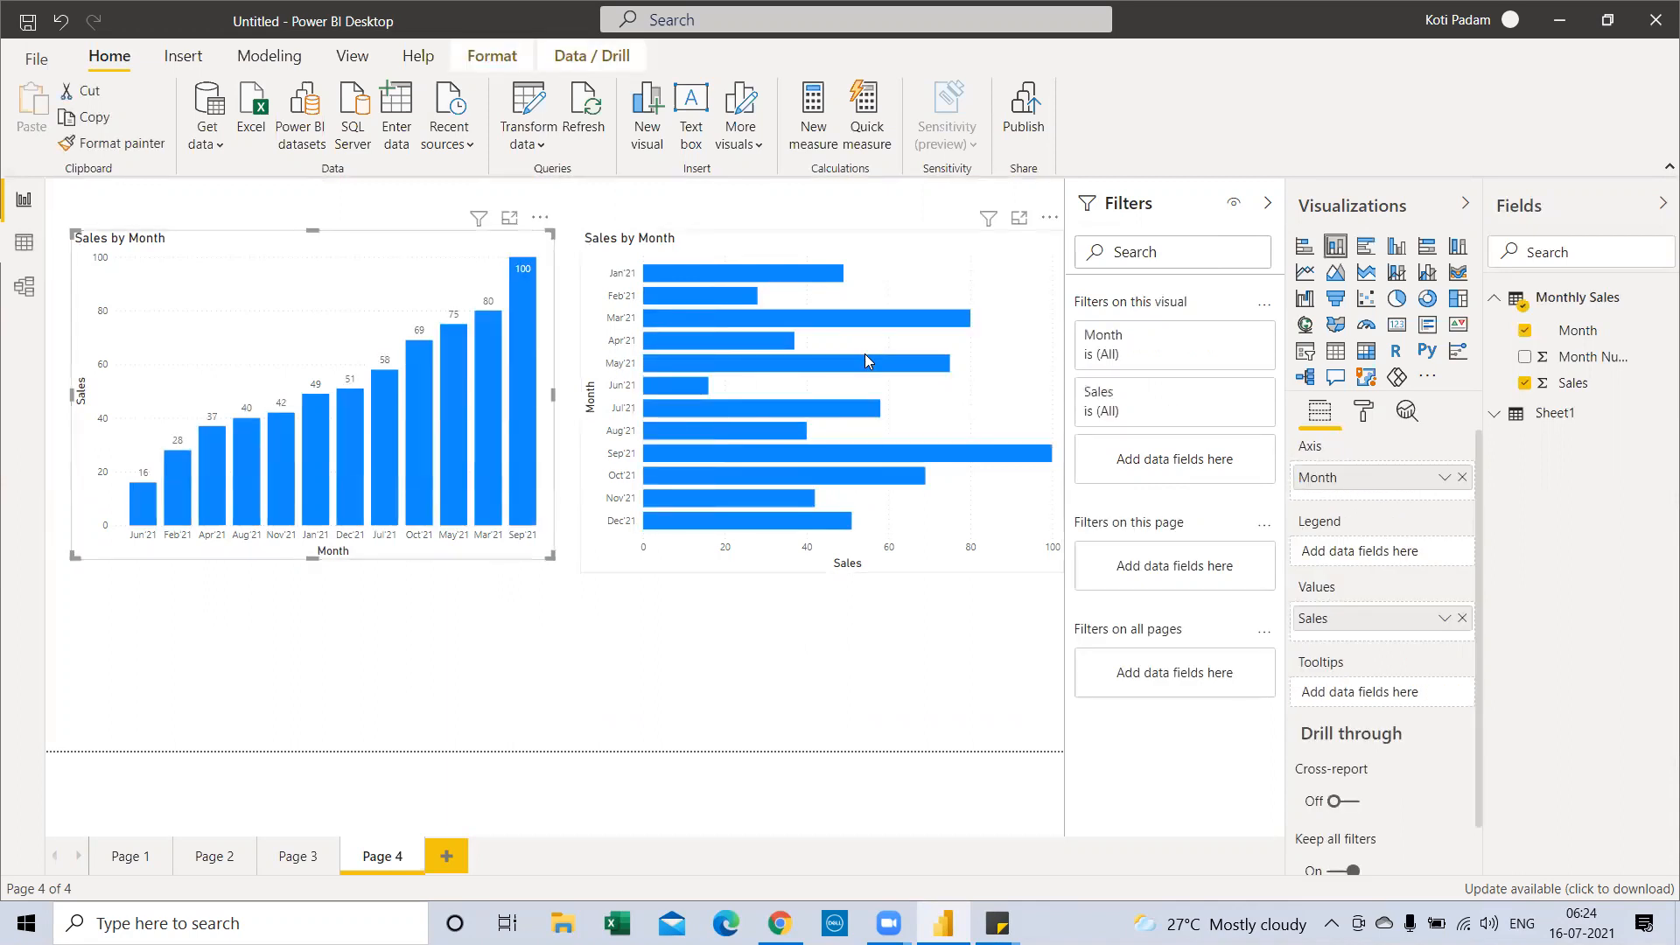
{"action": "right_click", "coordinate": [750, 278]}
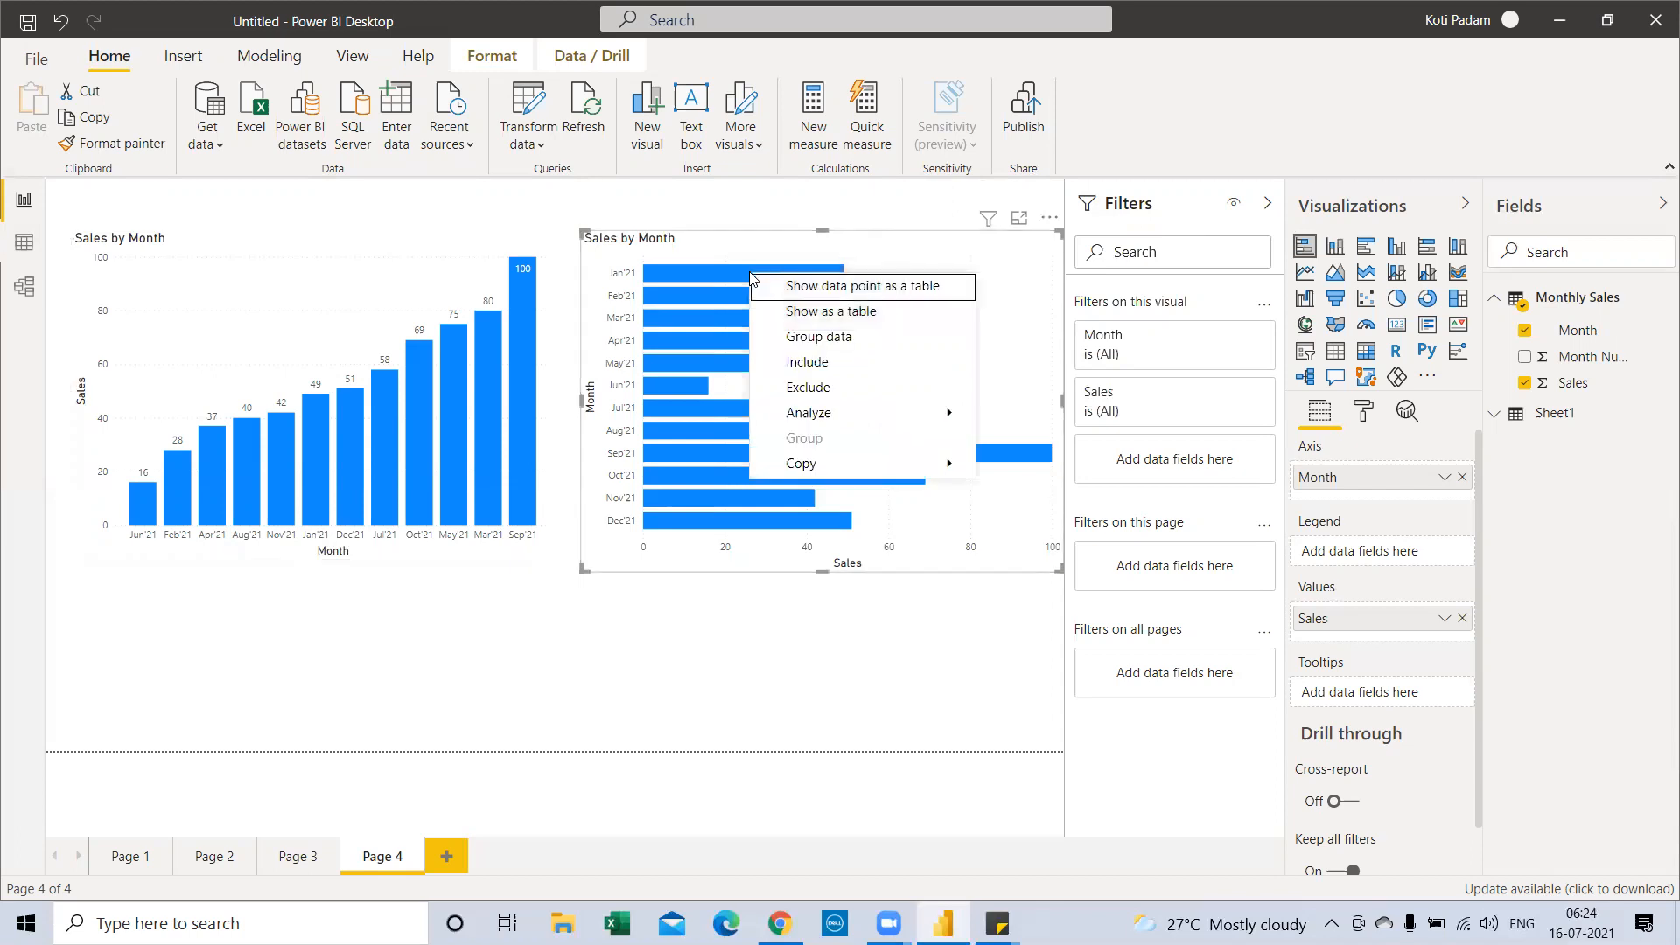
{"action": "left_click", "coordinate": [589, 662]}
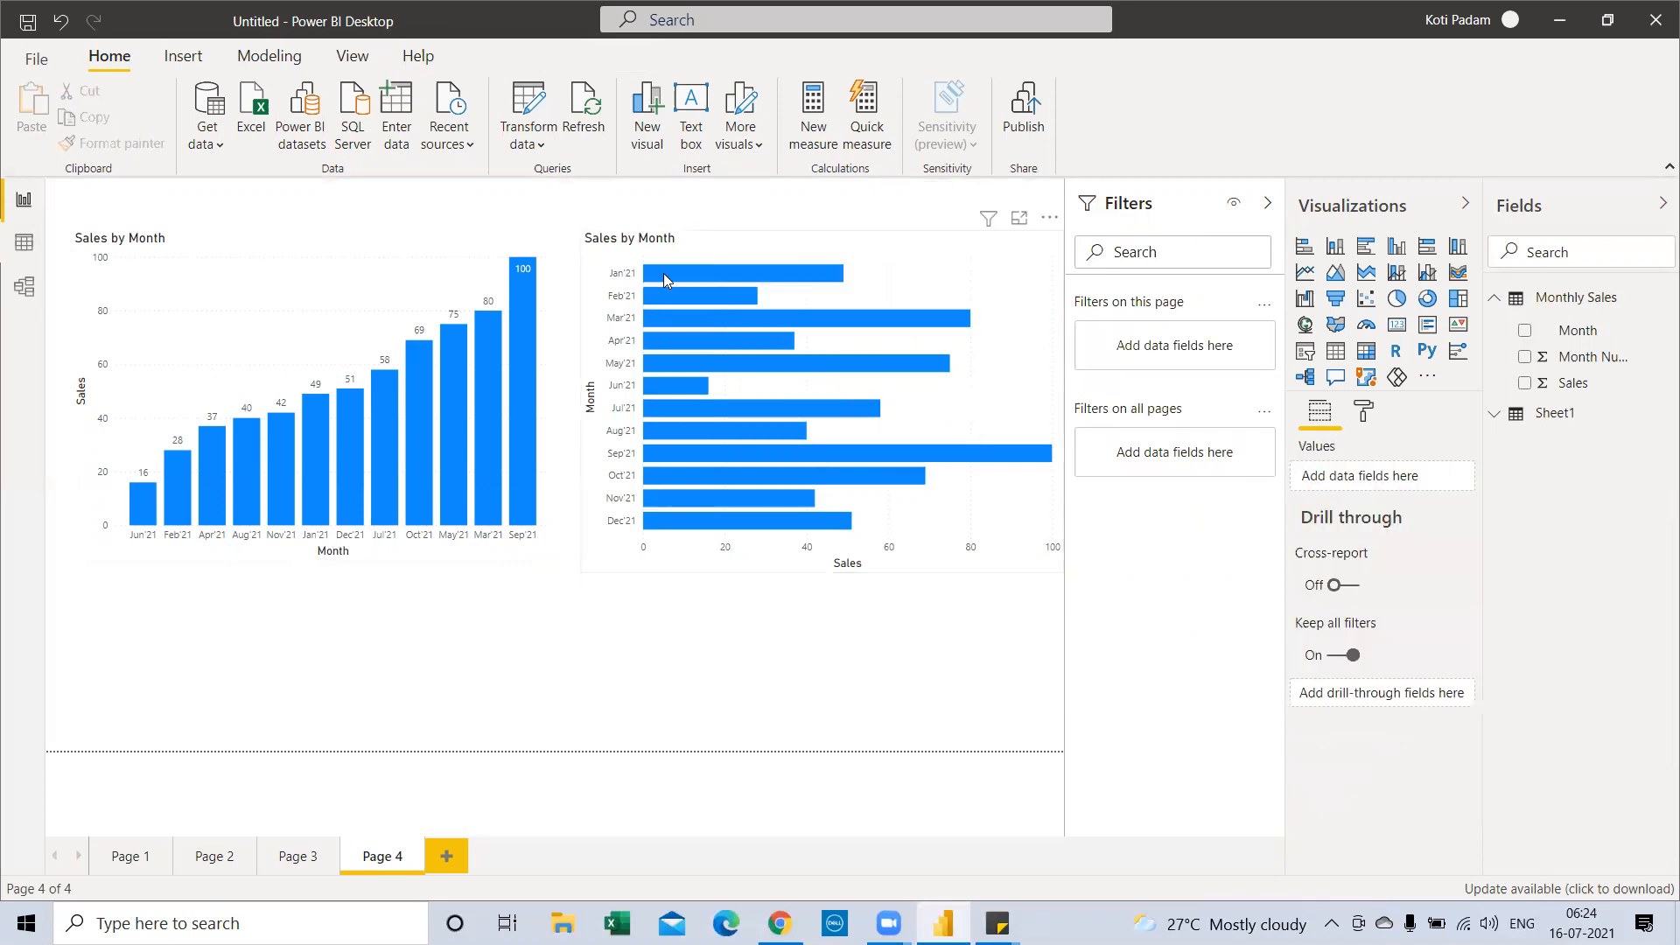
{"action": "mouse_move", "coordinate": [799, 271]}
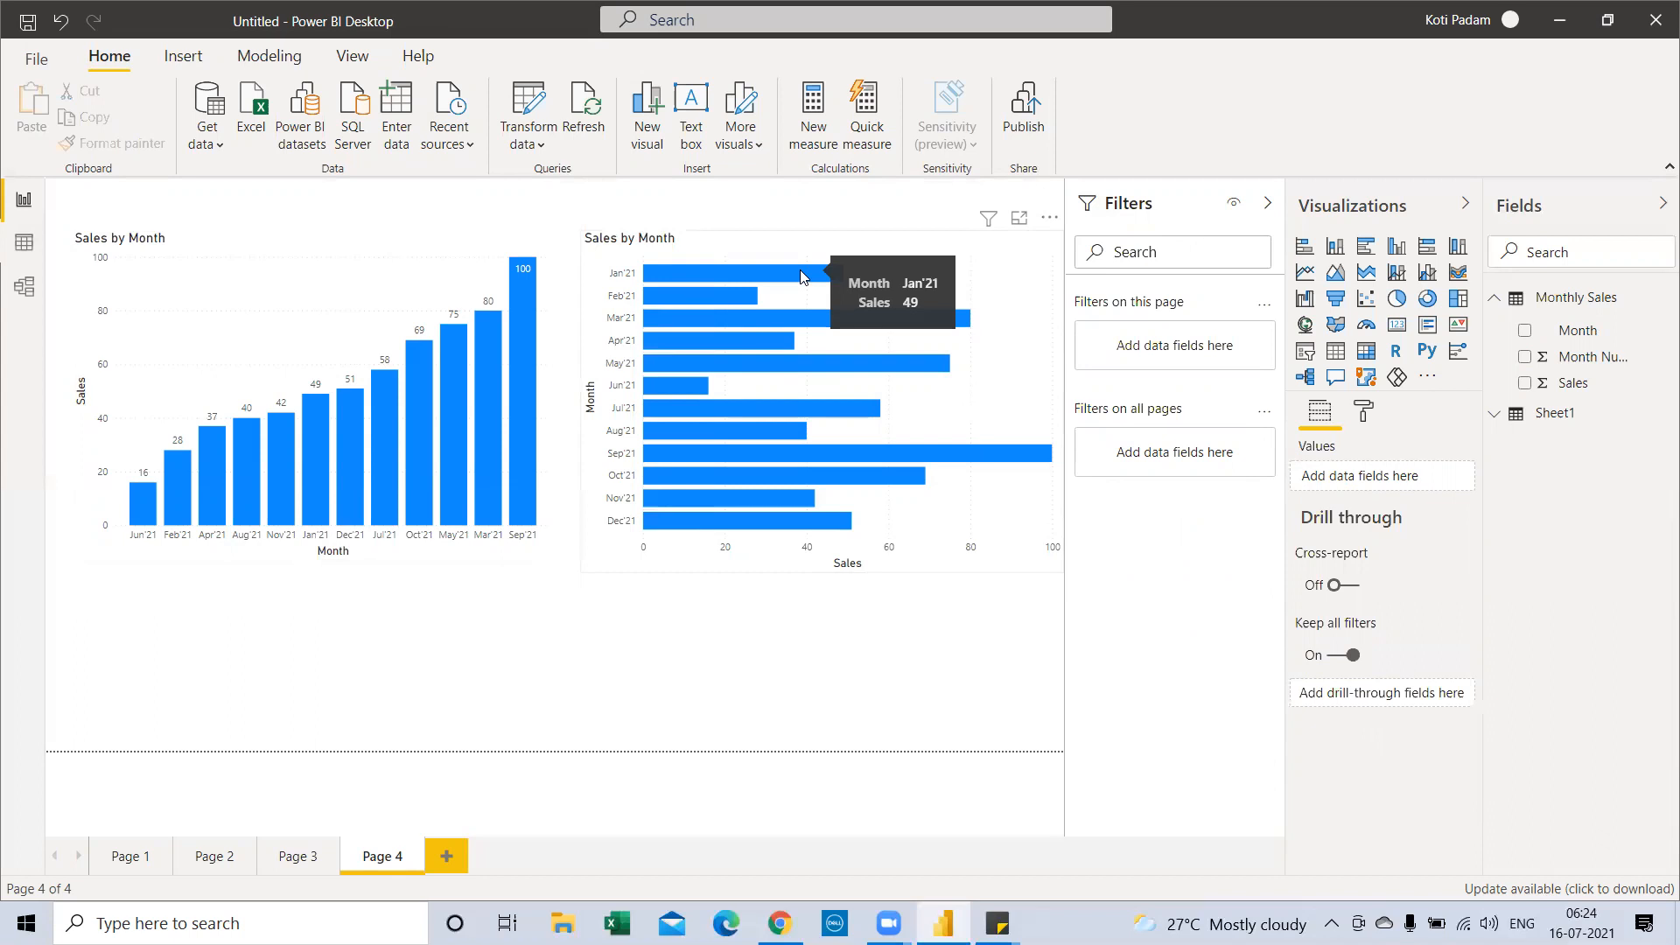
{"action": "right_click", "coordinate": [800, 272]}
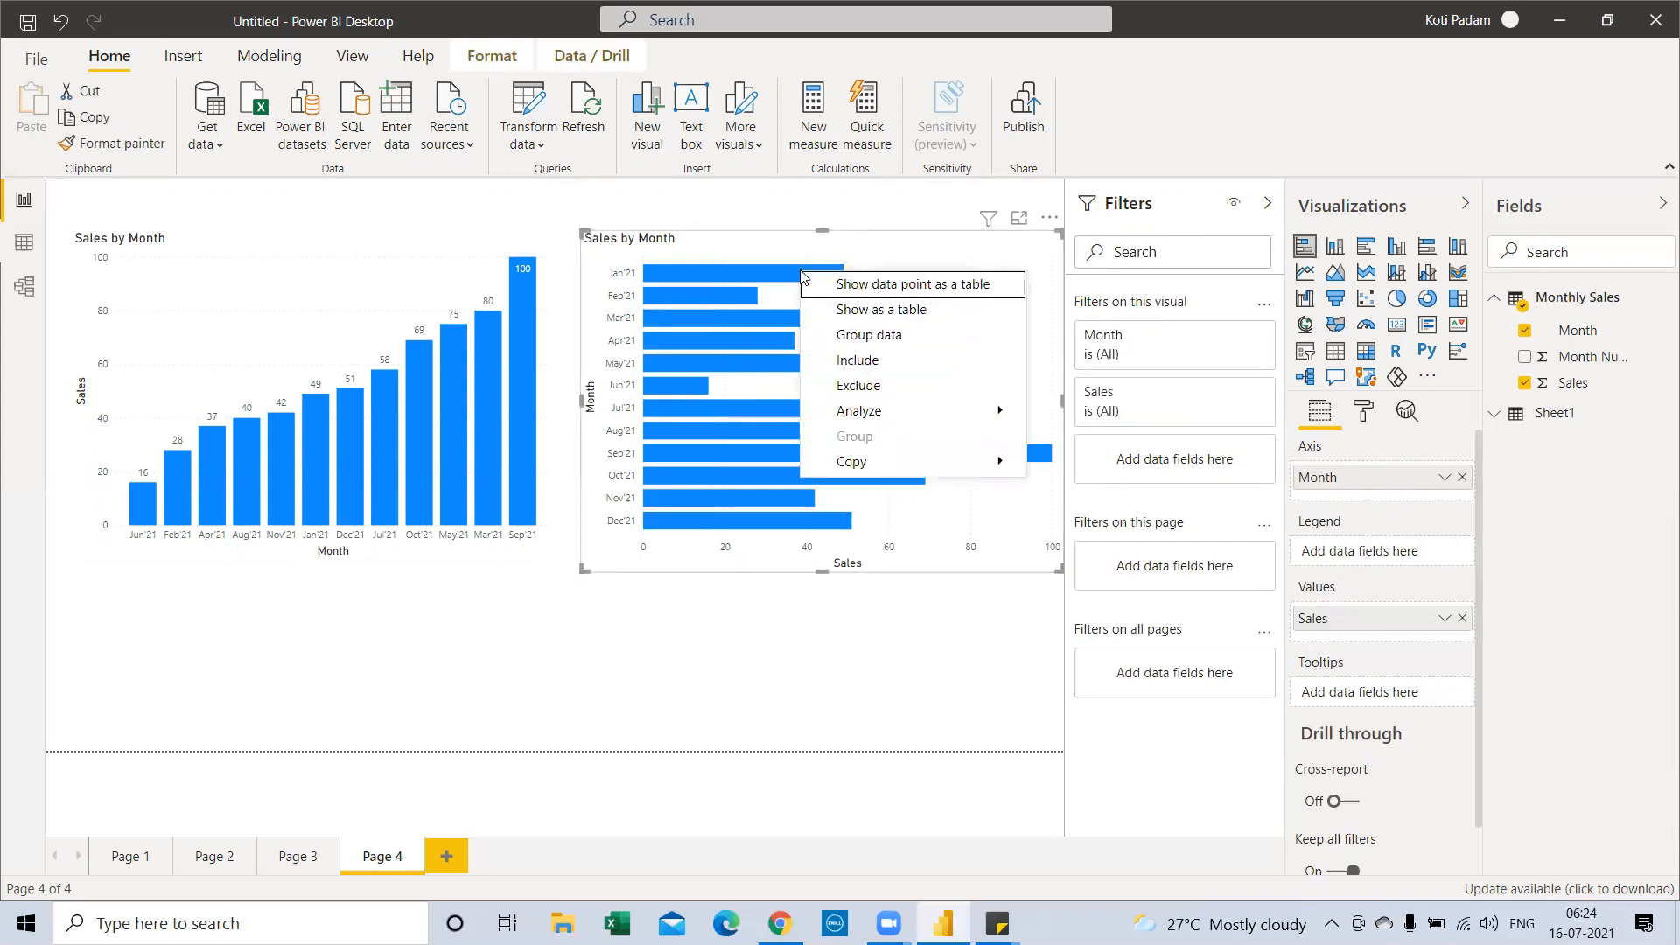
{"action": "left_click", "coordinate": [295, 865]}
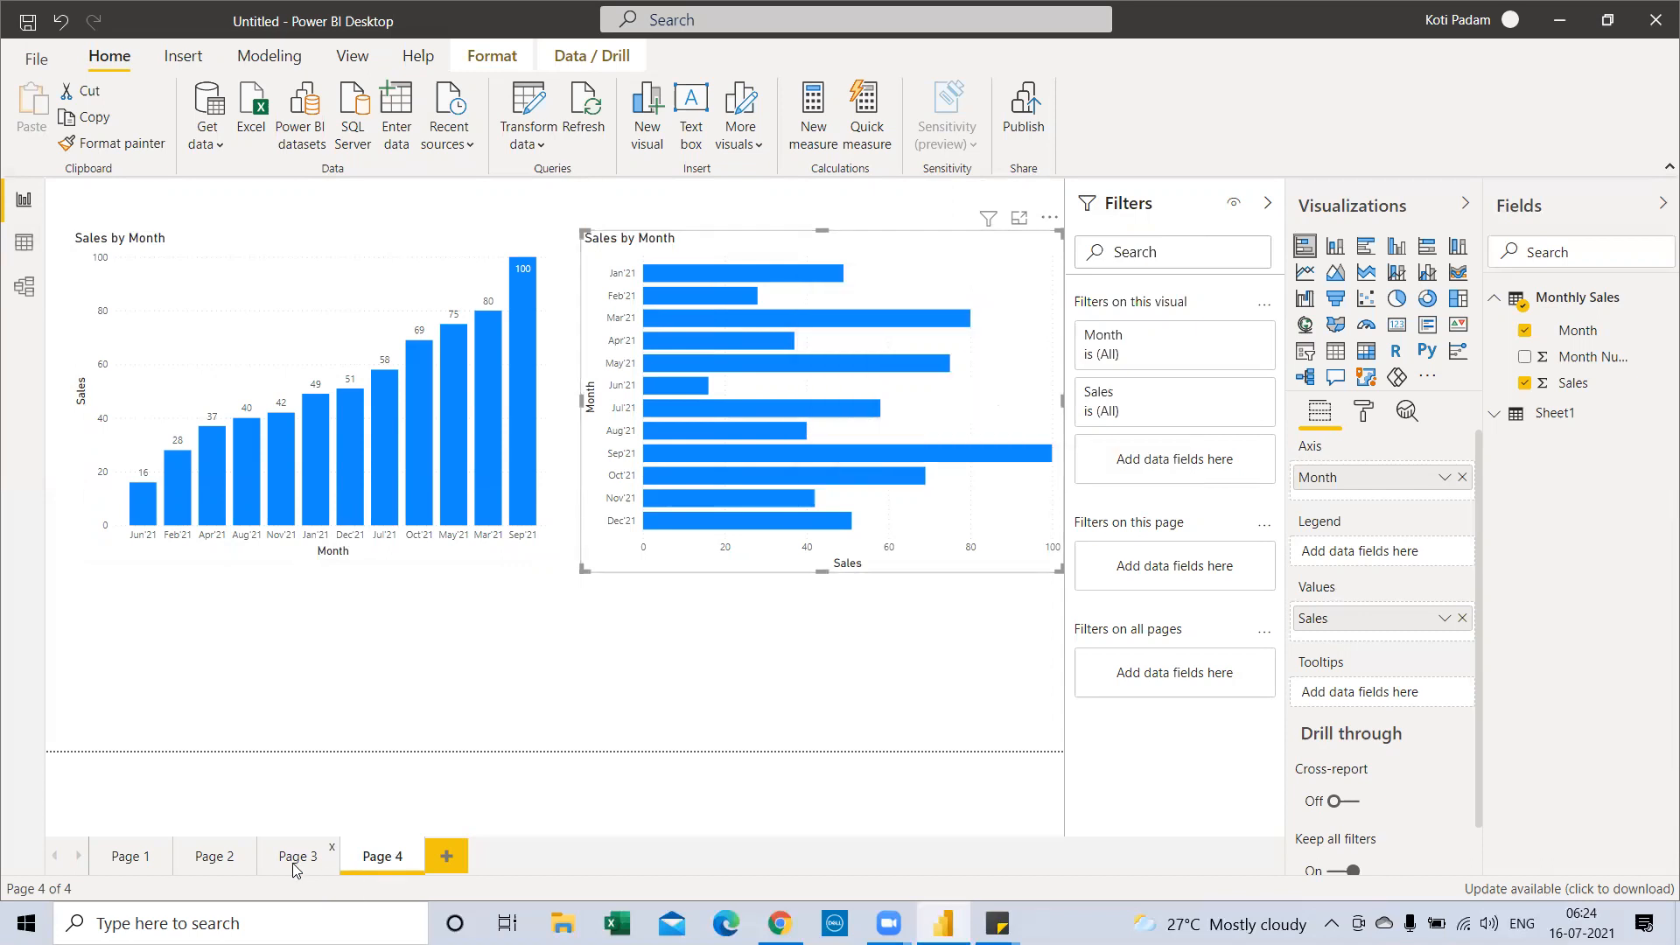
On Page 3, show the Chairs column's data point as a table
{"action": "left_click", "coordinate": [281, 863]}
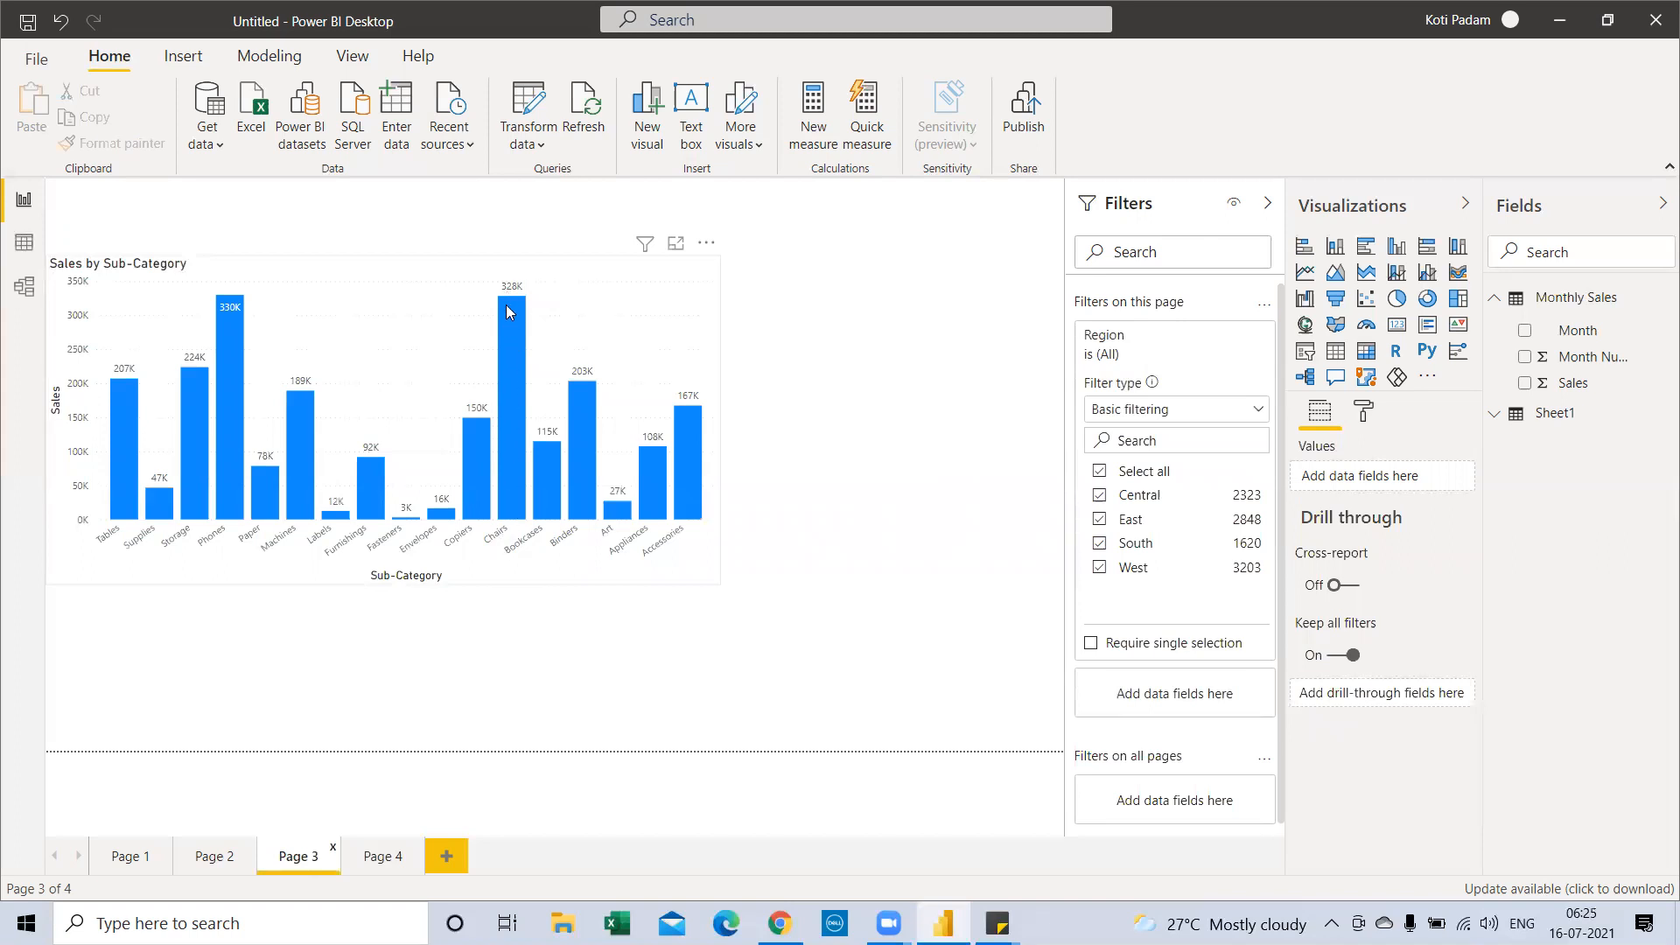
{"action": "mouse_move", "coordinate": [509, 312]}
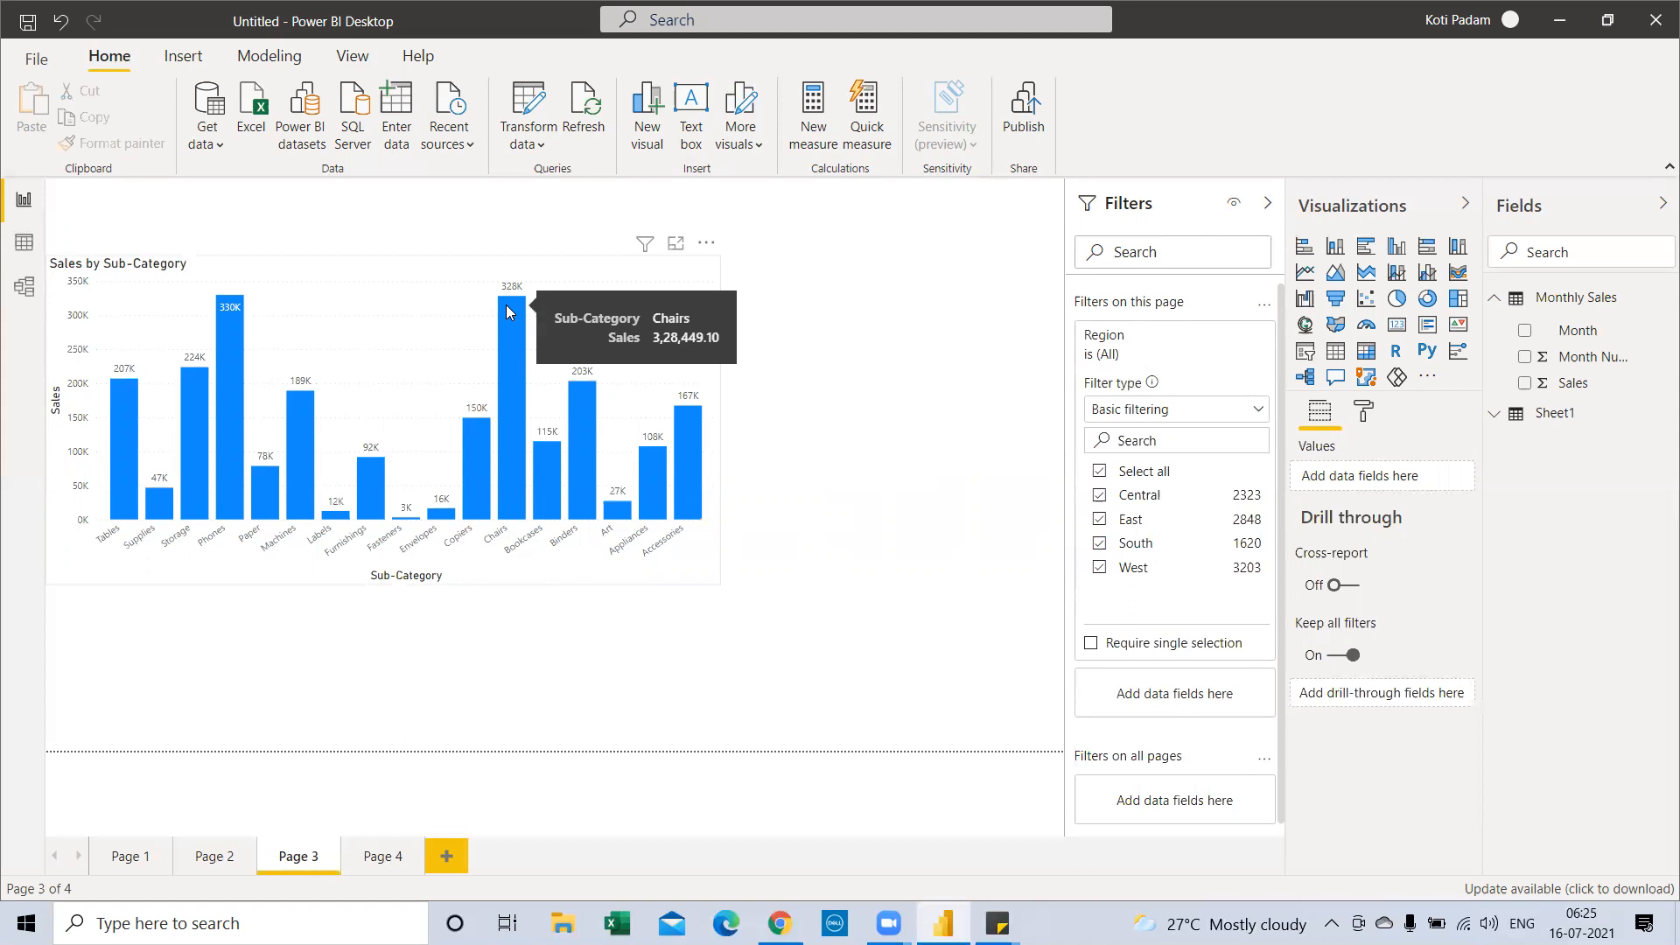
{"action": "right_click", "coordinate": [508, 312]}
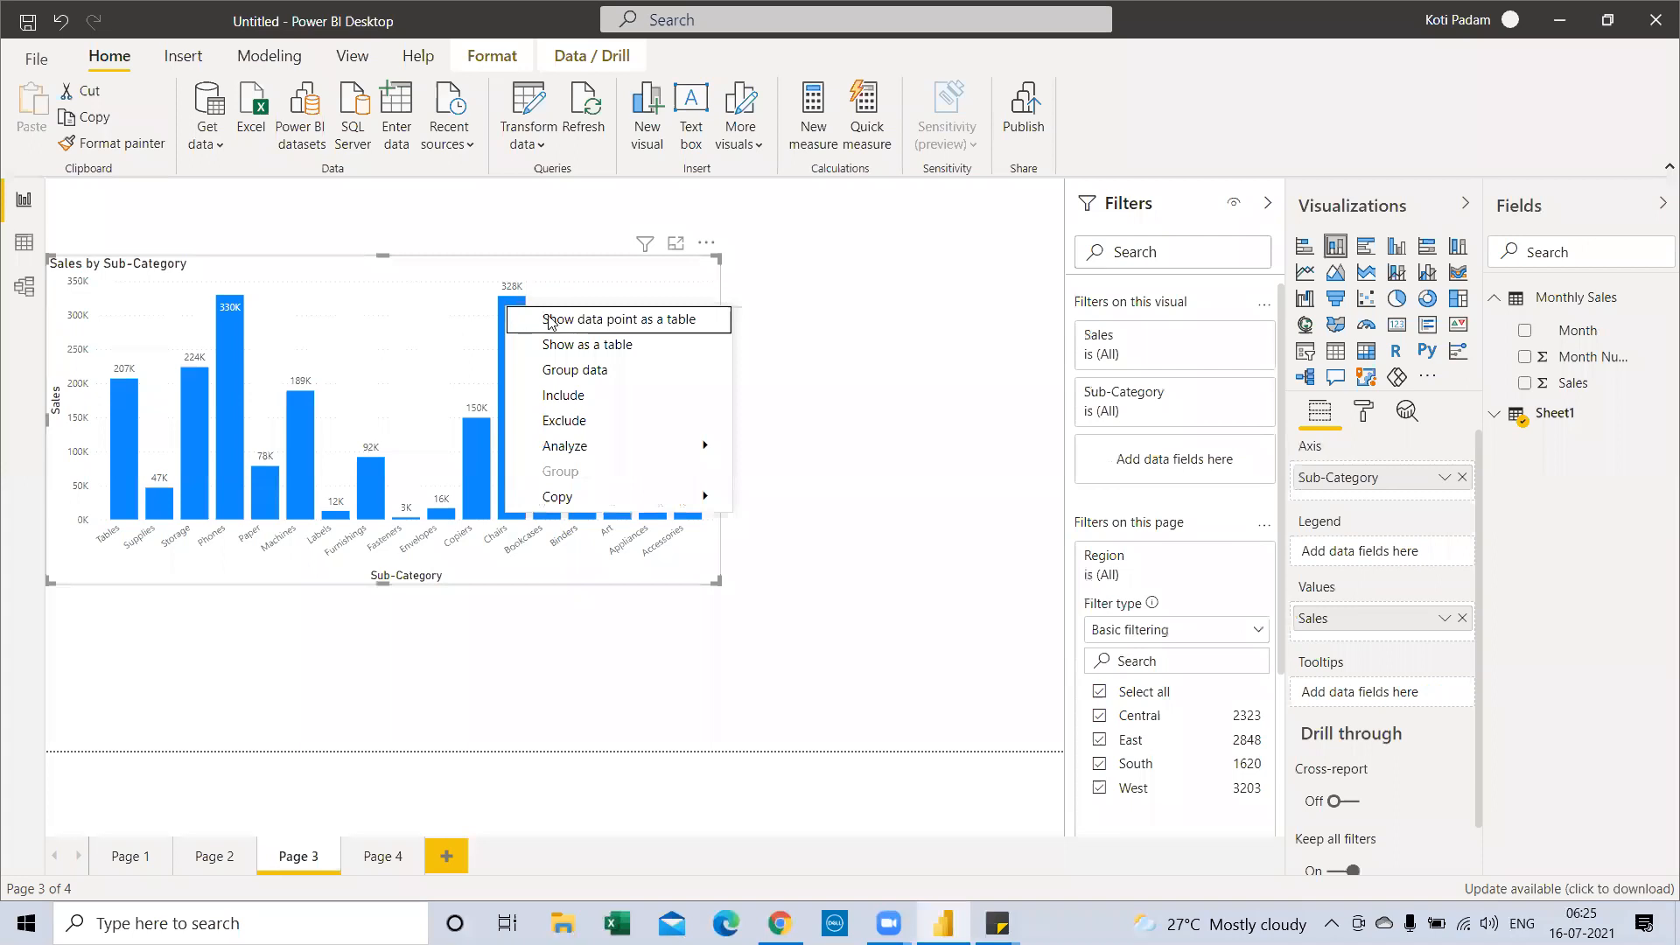
{"action": "left_click", "coordinate": [600, 327]}
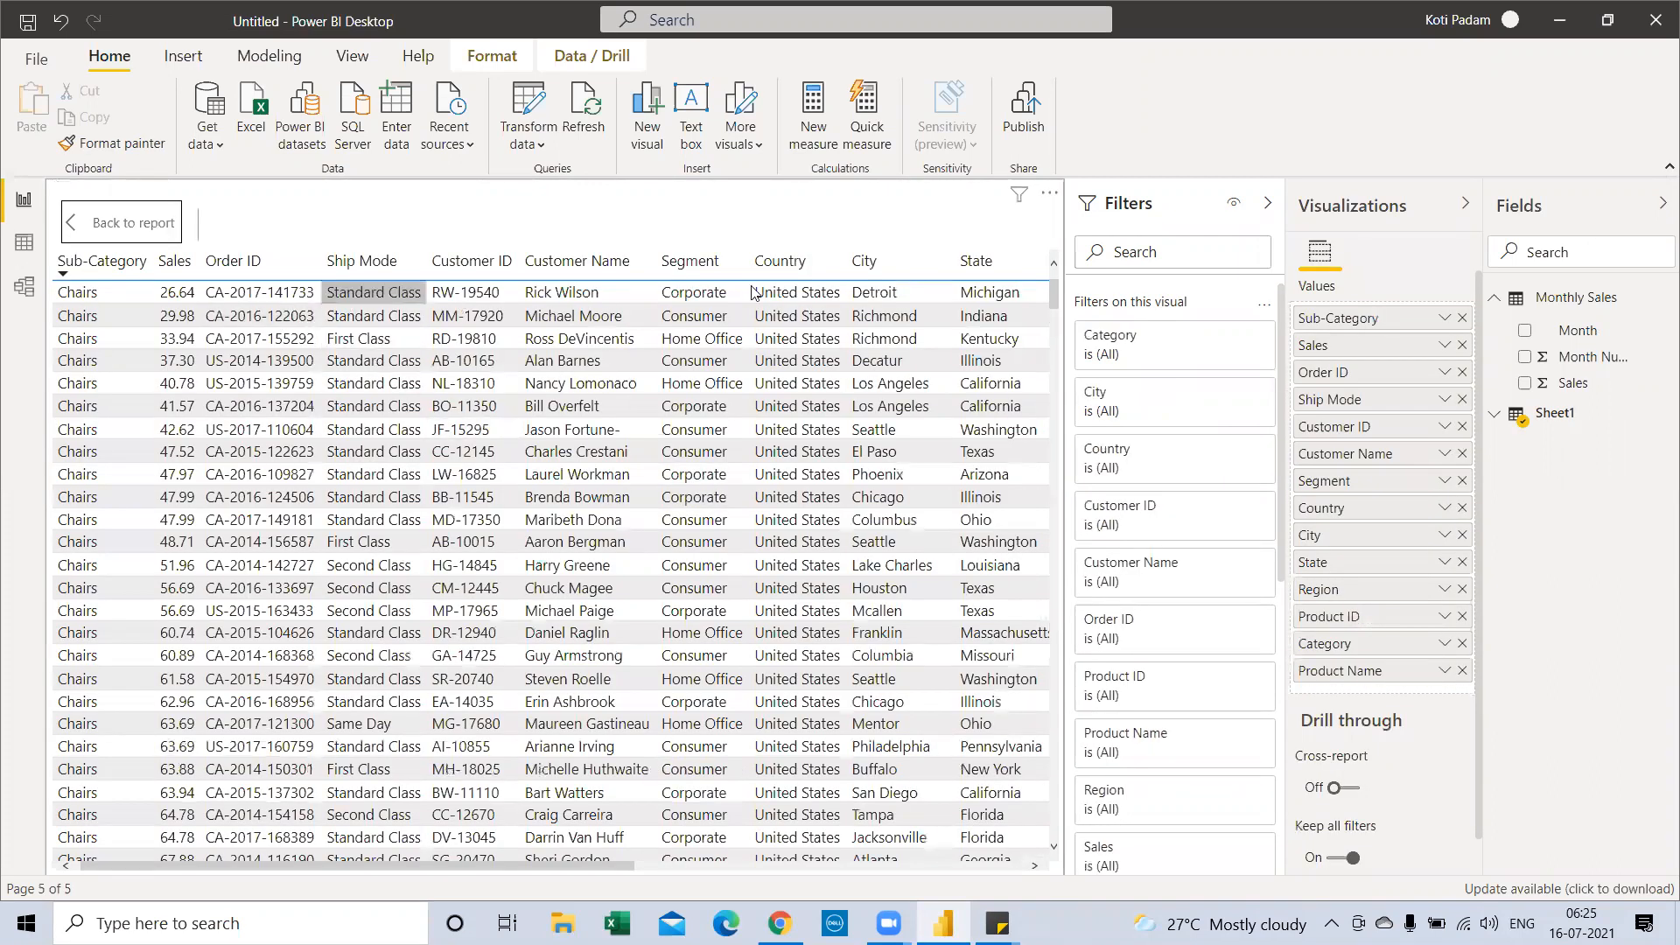
Browse the Chairs records table, then return to the report
{"action": "left_click_drag", "start_coordinate": [560, 868], "coordinate": [429, 865]}
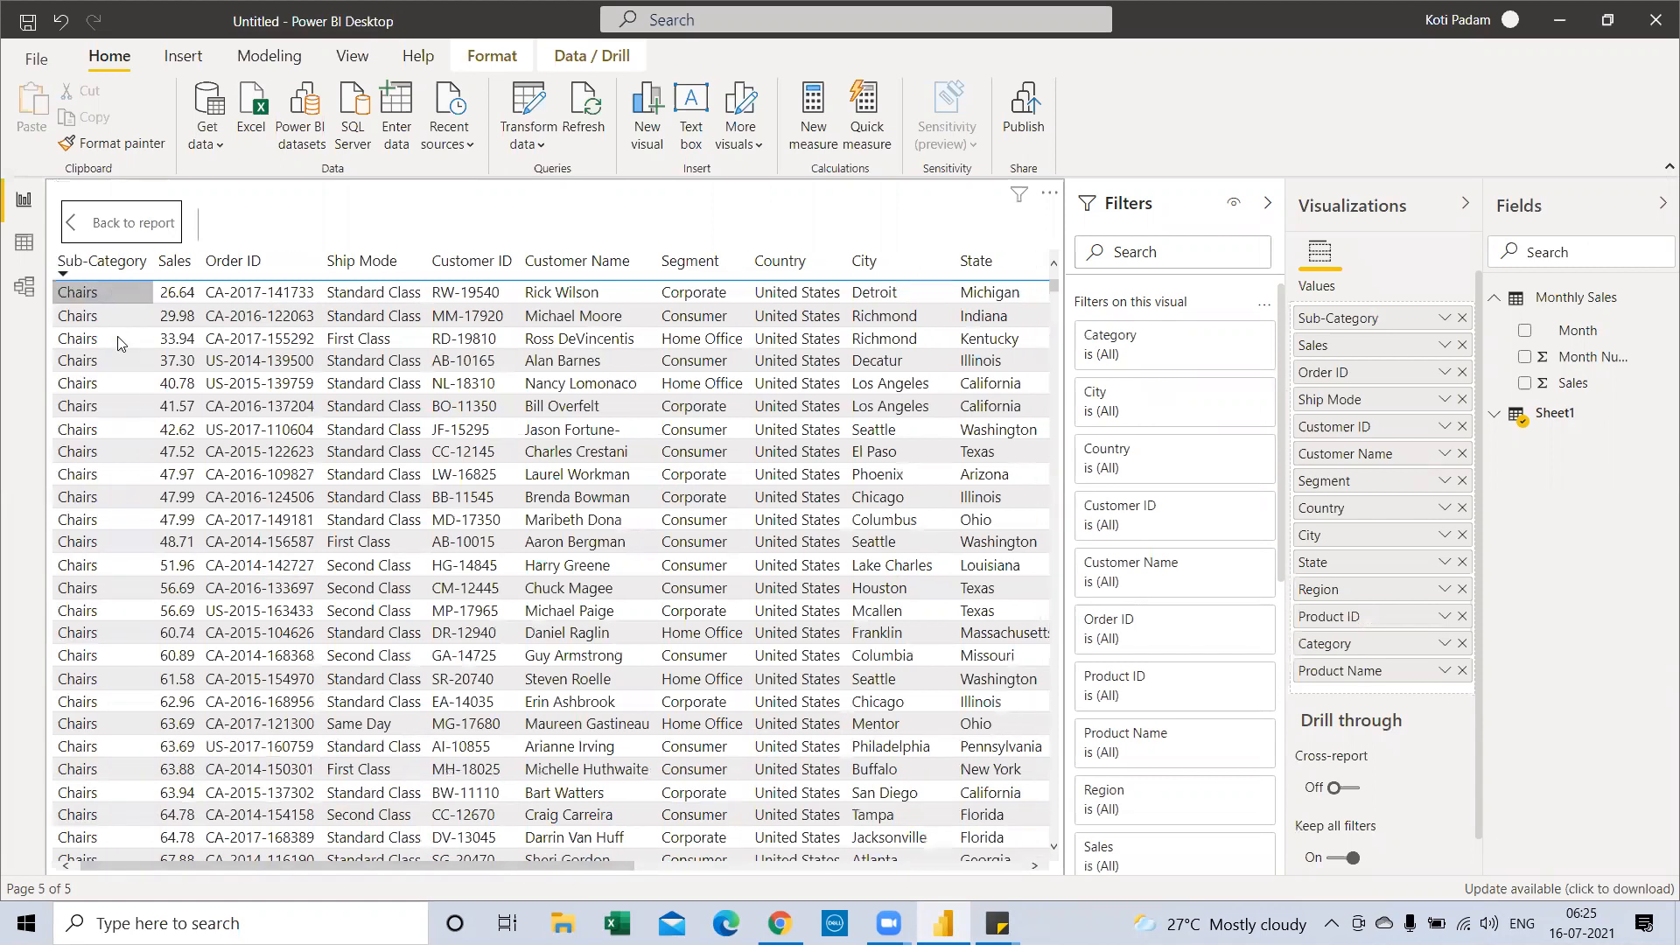
{"action": "left_click_drag", "start_coordinate": [611, 866], "coordinate": [956, 880]}
{"action": "scroll", "coordinate": [901, 604], "scroll_direction": "down", "scroll_amount": 5}
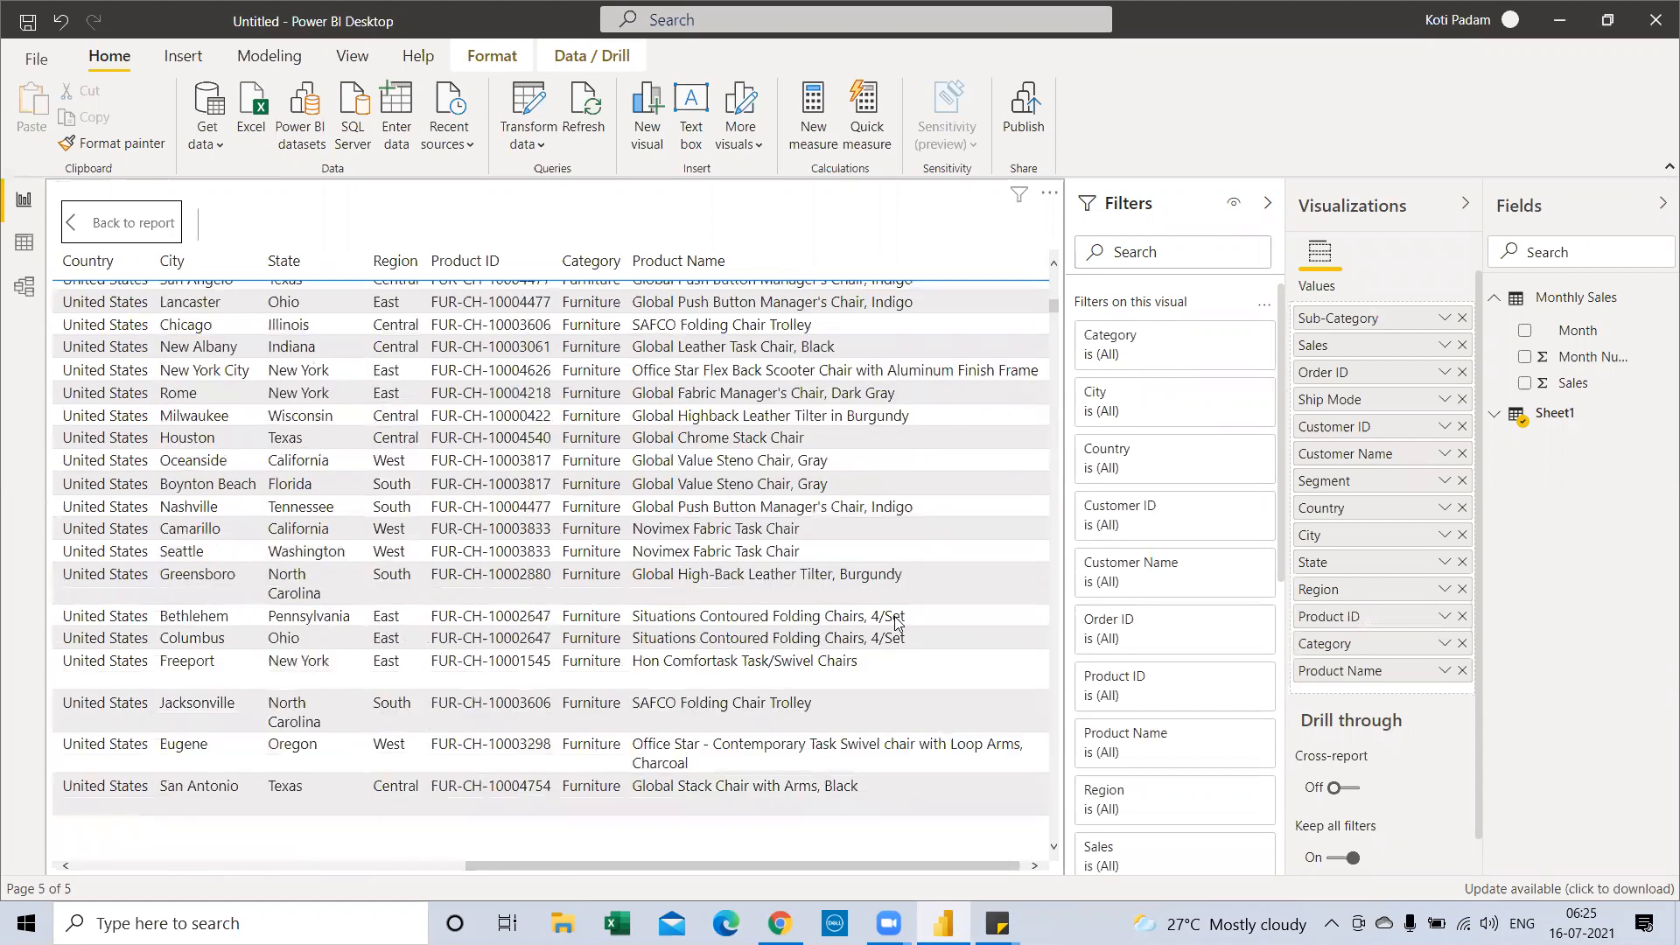
{"action": "scroll", "coordinate": [894, 620], "scroll_direction": "up", "scroll_amount": 10}
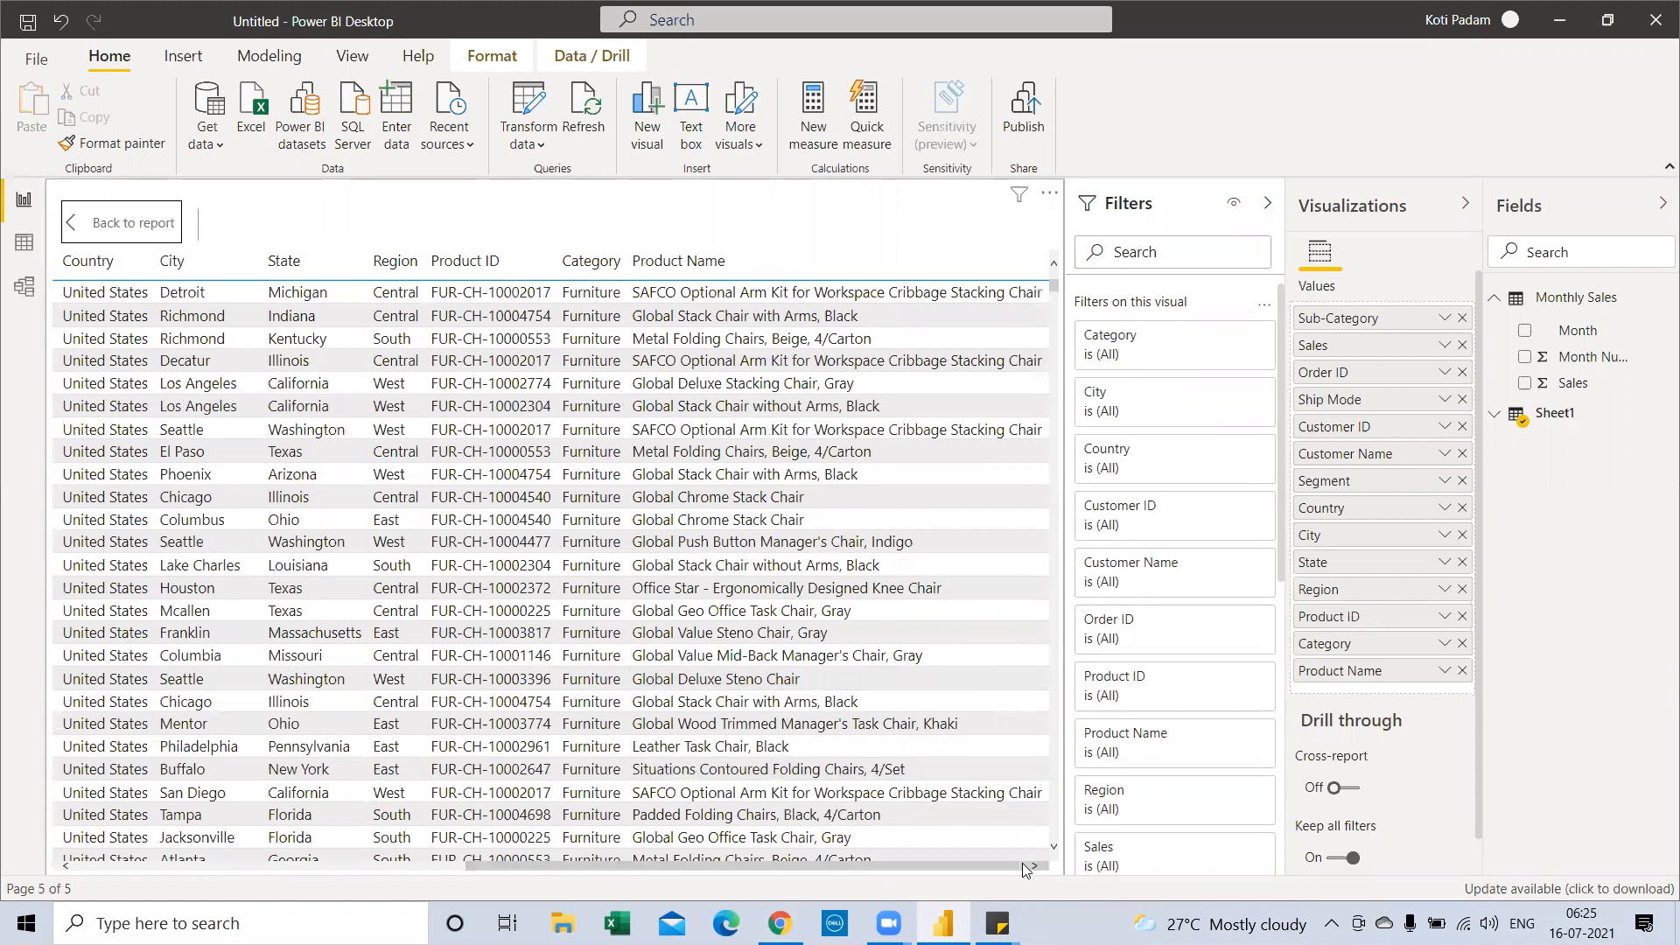
{"action": "left_click", "coordinate": [437, 868]}
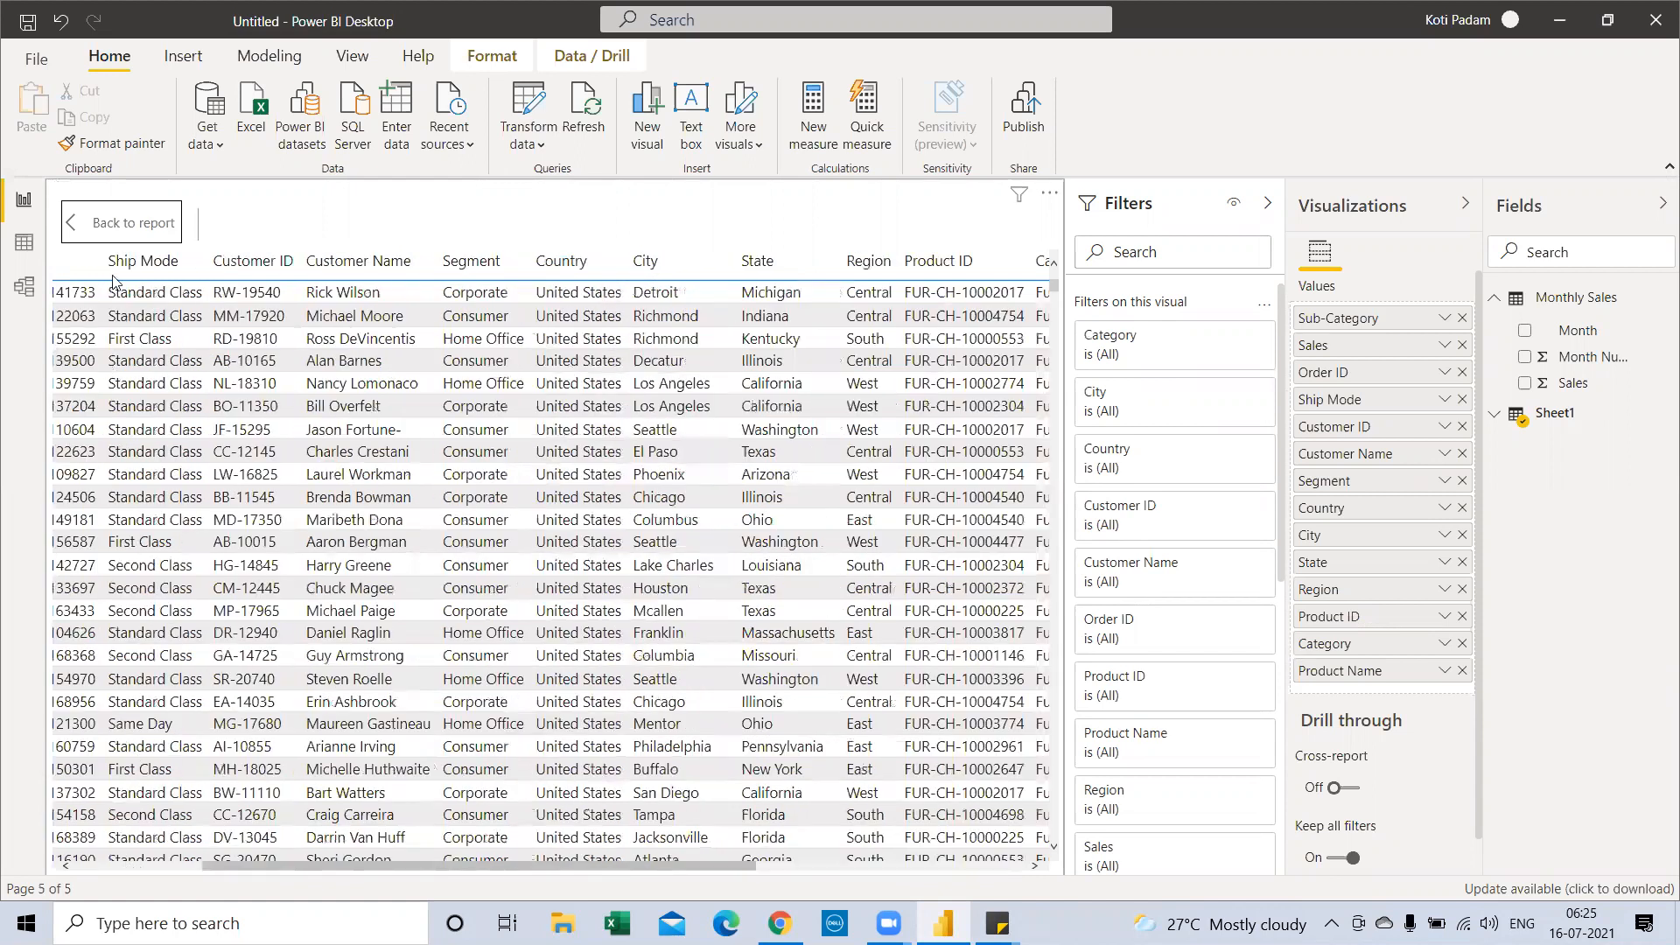
{"action": "left_click", "coordinate": [121, 227]}
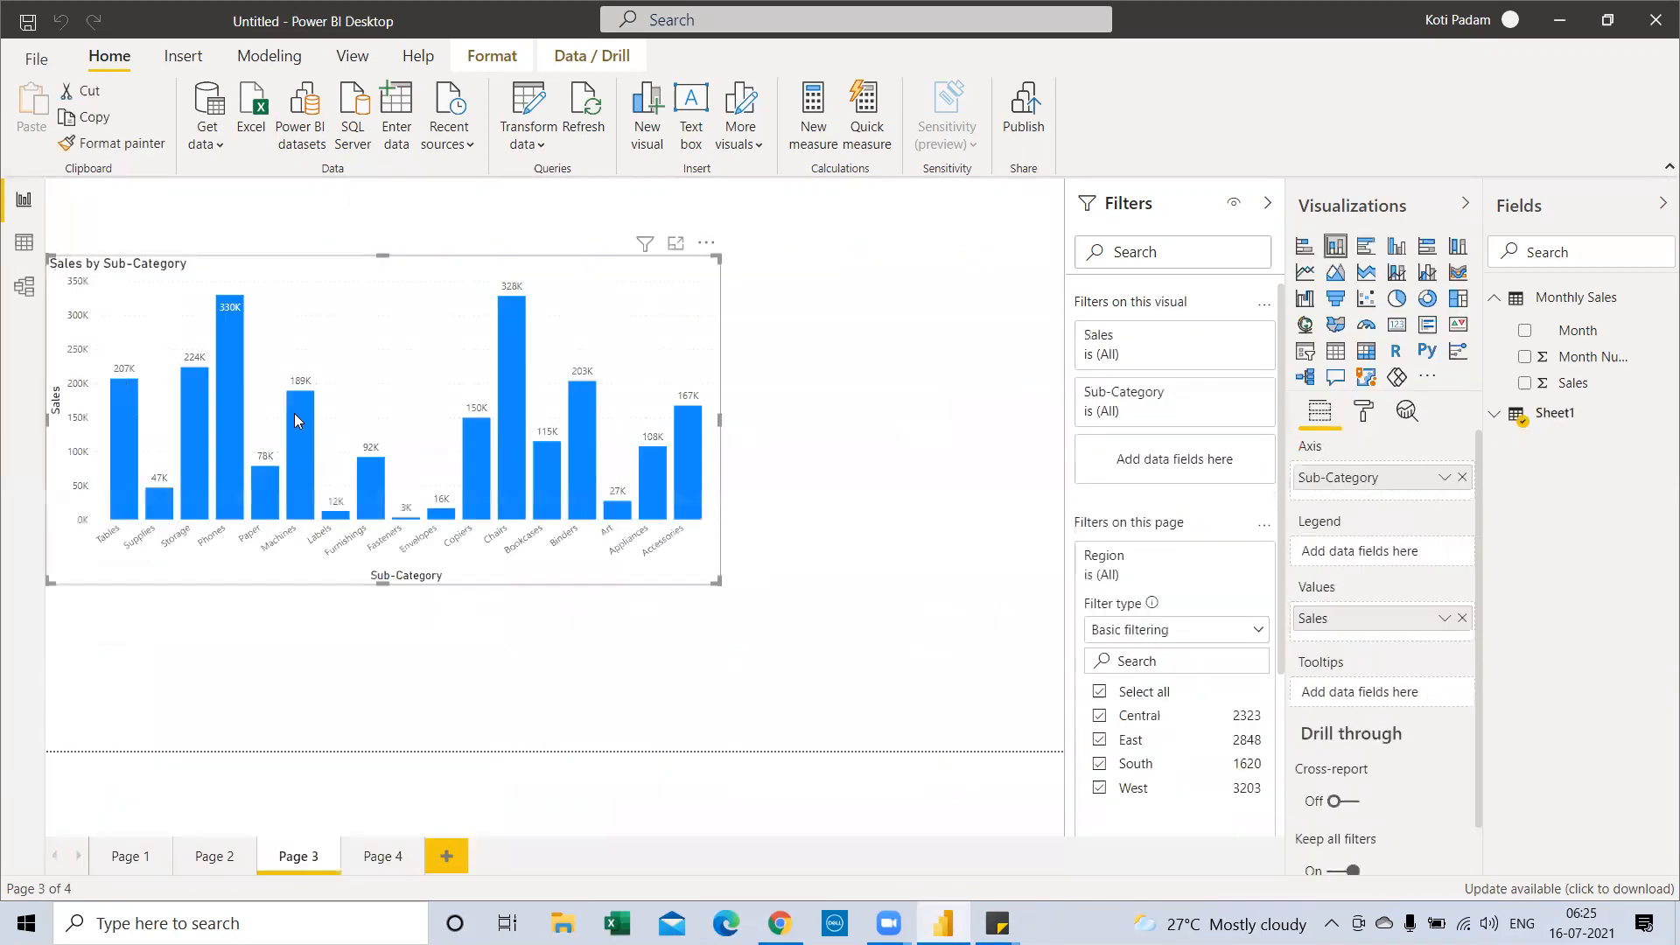
View the Sales by Sub-Category chart alongside its data table, then return to the report
{"action": "right_click", "coordinate": [499, 320]}
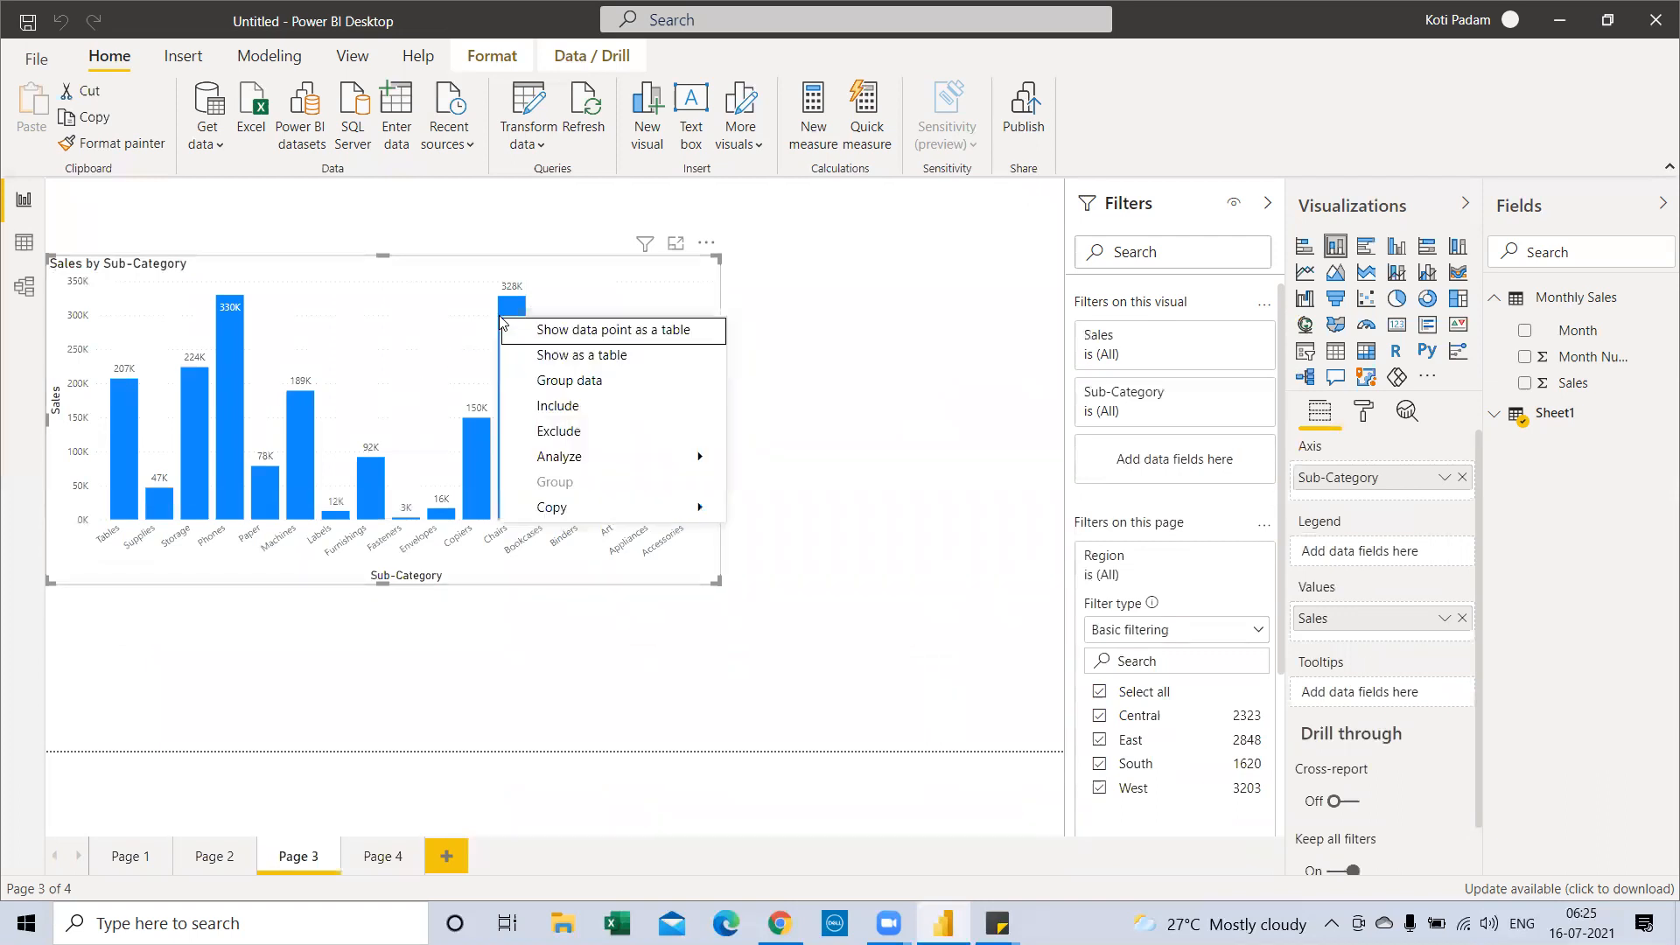
{"action": "left_click", "coordinate": [557, 360]}
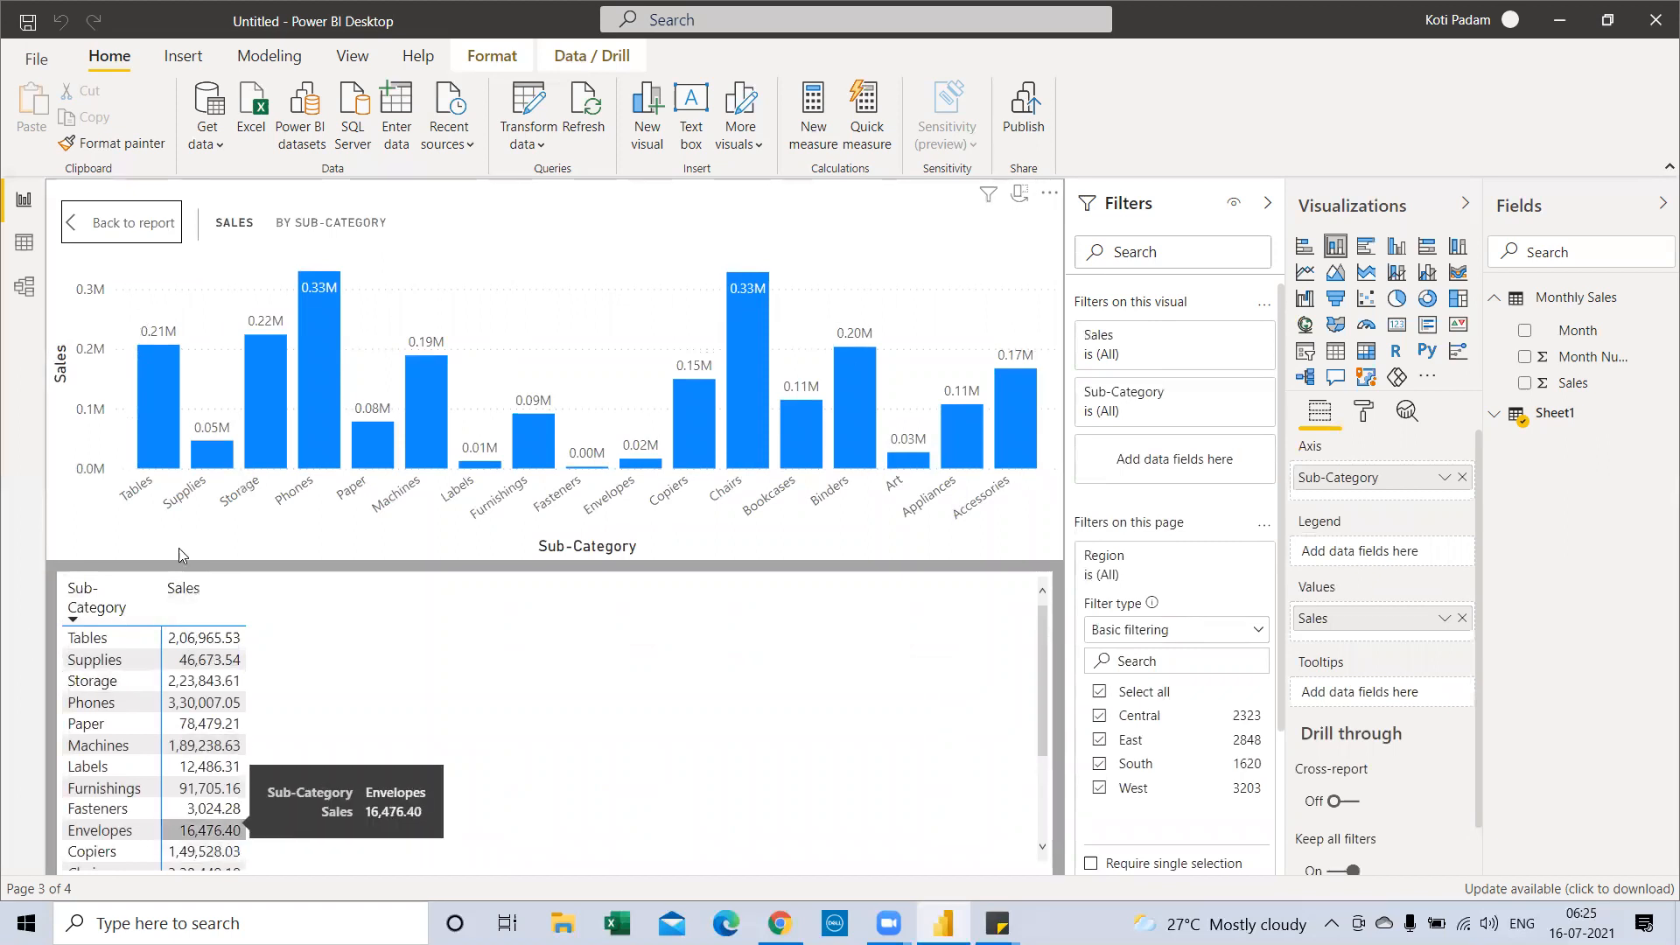
{"action": "left_click", "coordinate": [117, 229]}
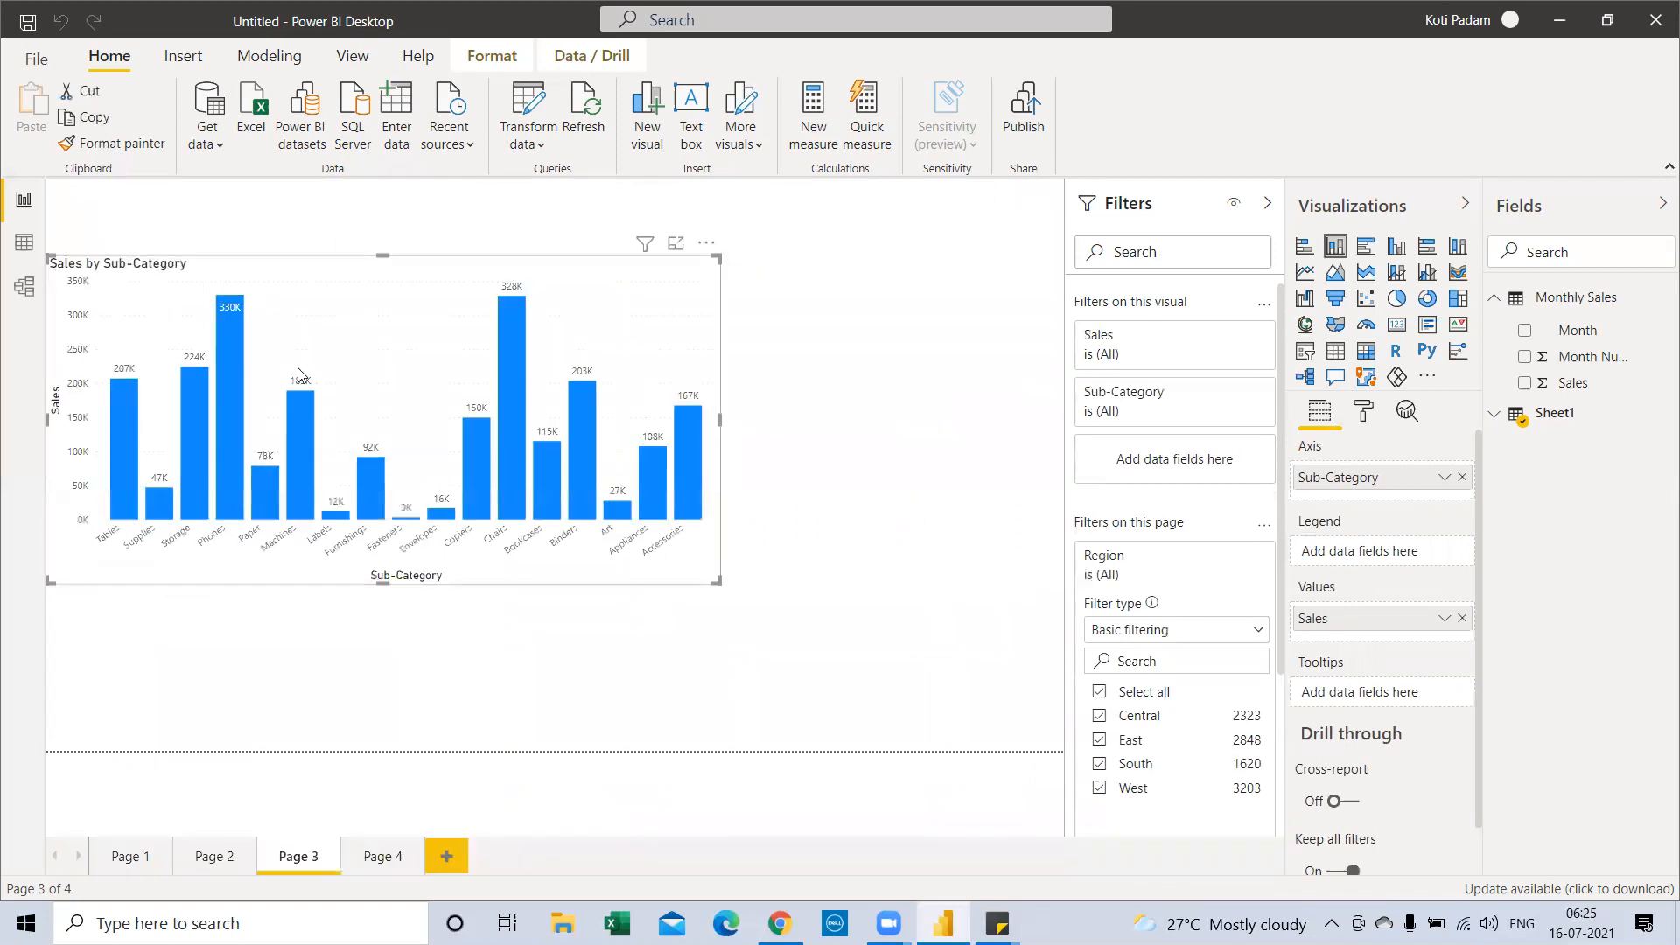
Group the selected Chairs and Furnishings columns using Group data
{"action": "right_click", "coordinate": [512, 323]}
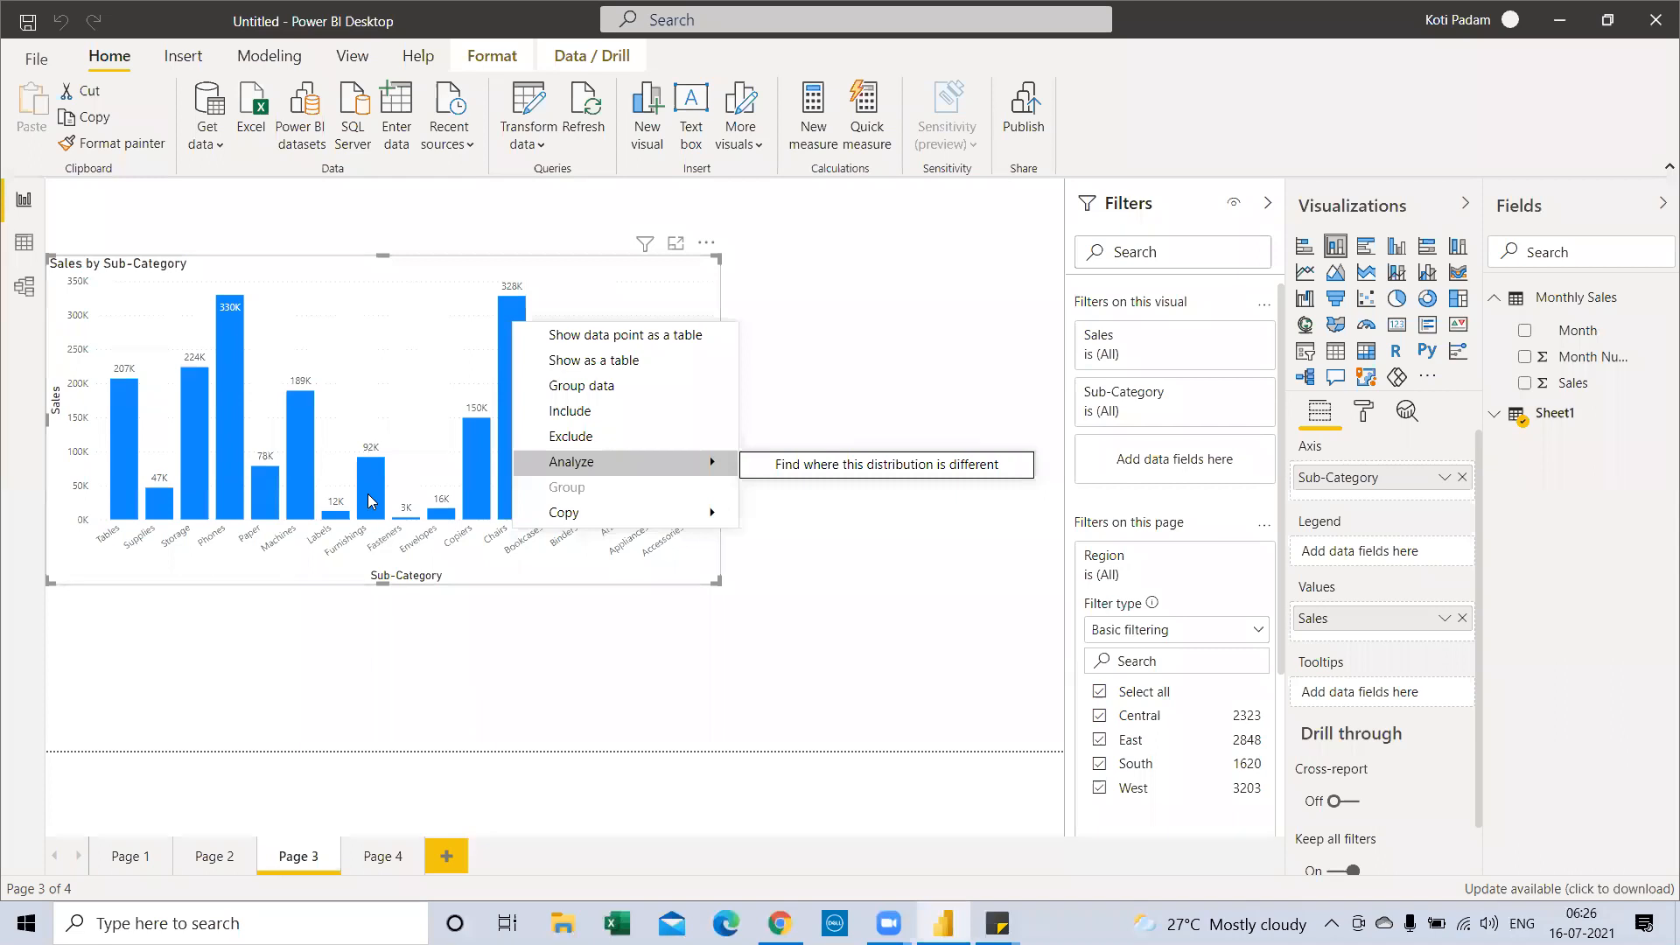
{"action": "left_click", "coordinate": [859, 662]}
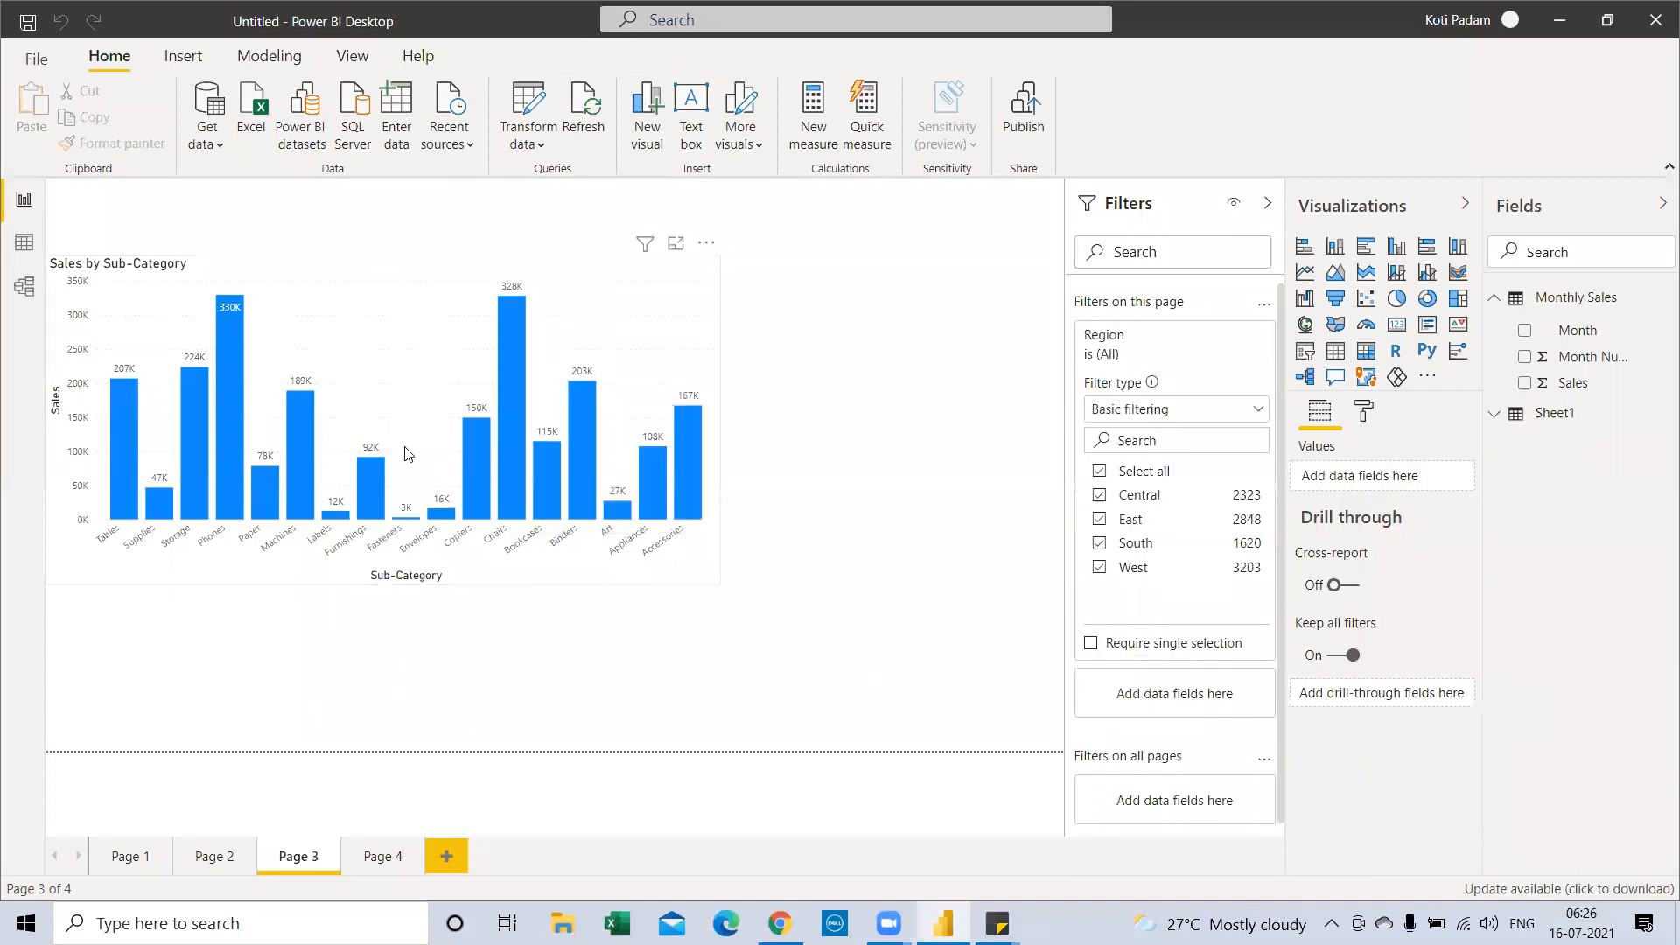
{"action": "mouse_move", "coordinate": [365, 475]}
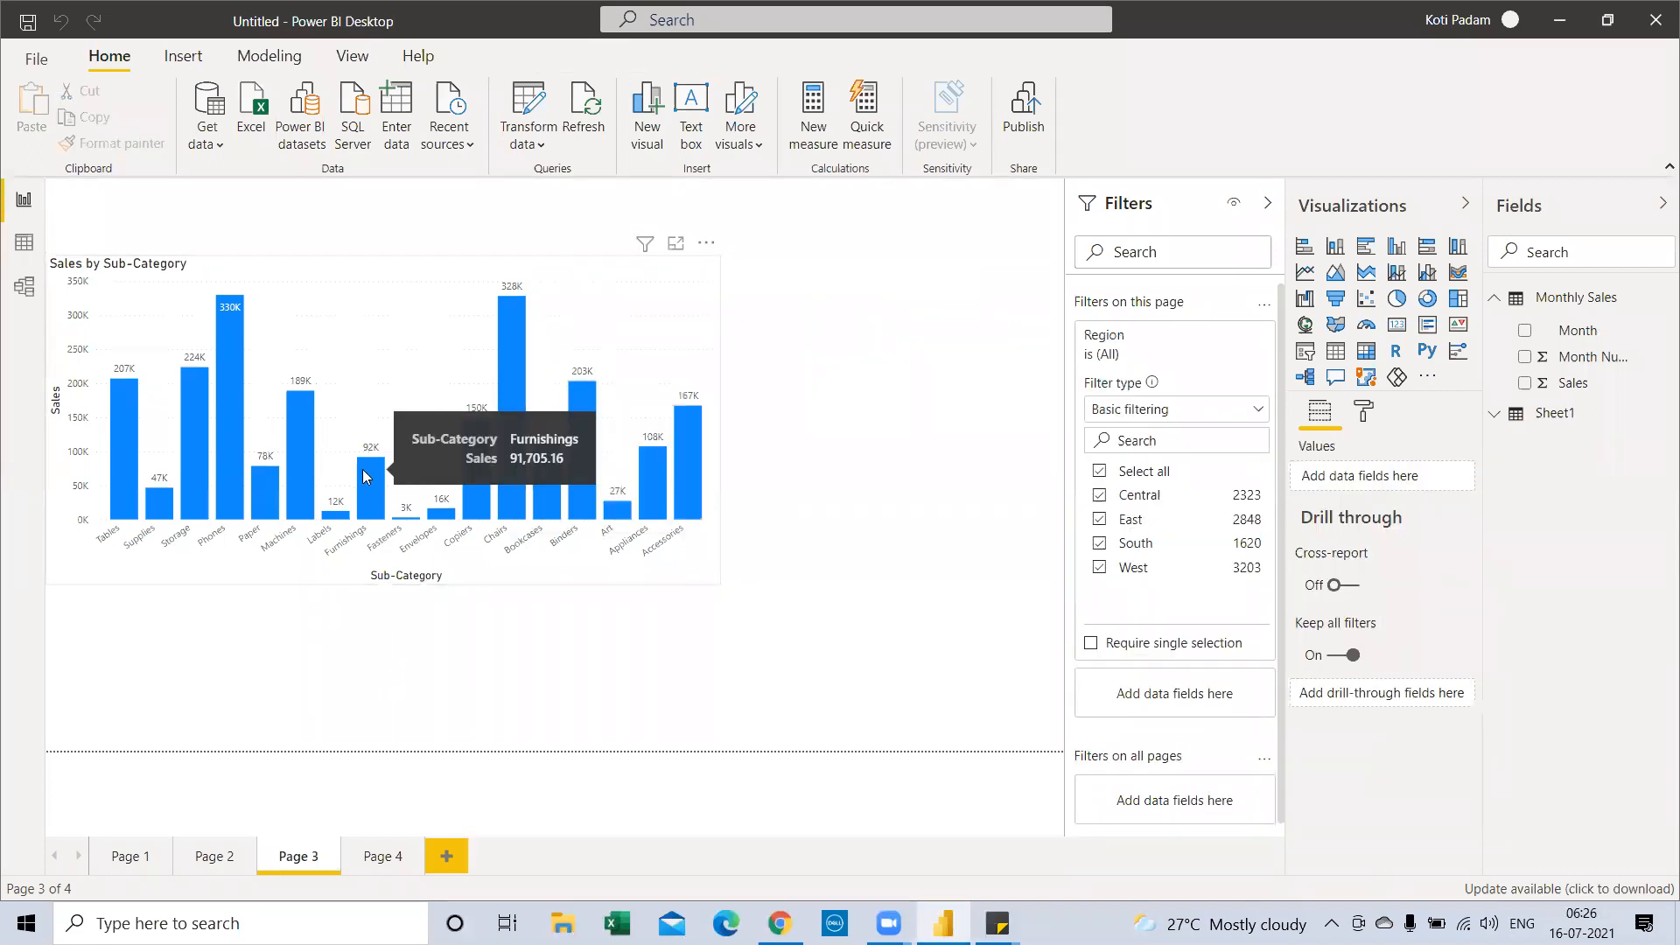
{"action": "right_click", "coordinate": [509, 356]}
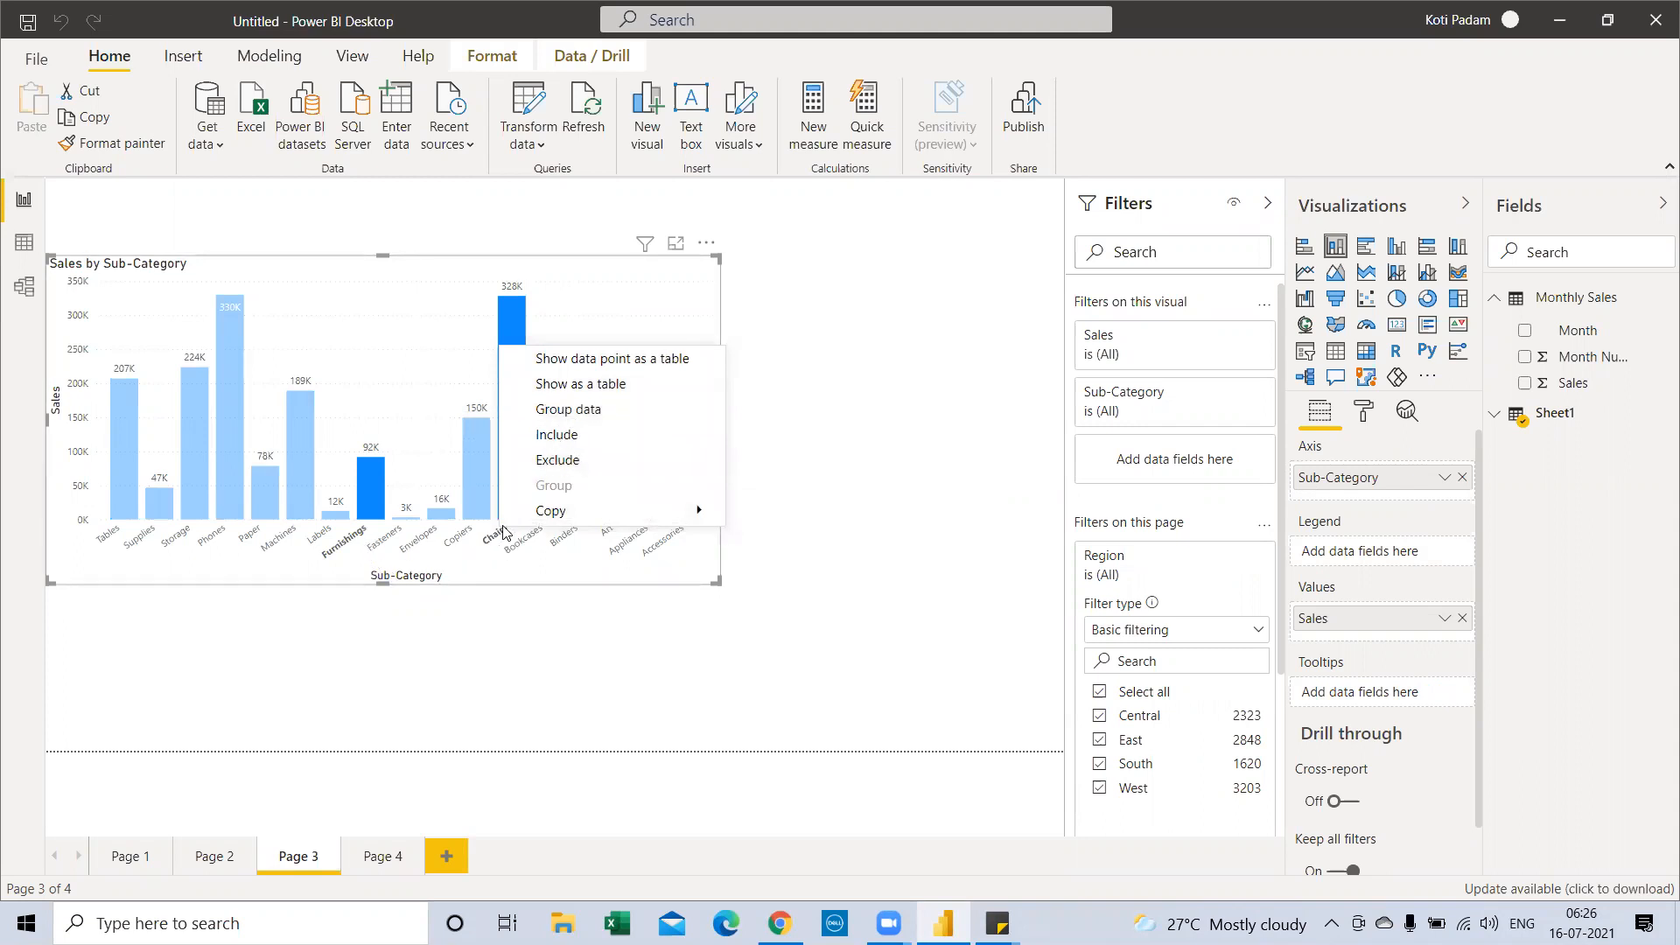
{"action": "left_click", "coordinate": [562, 413]}
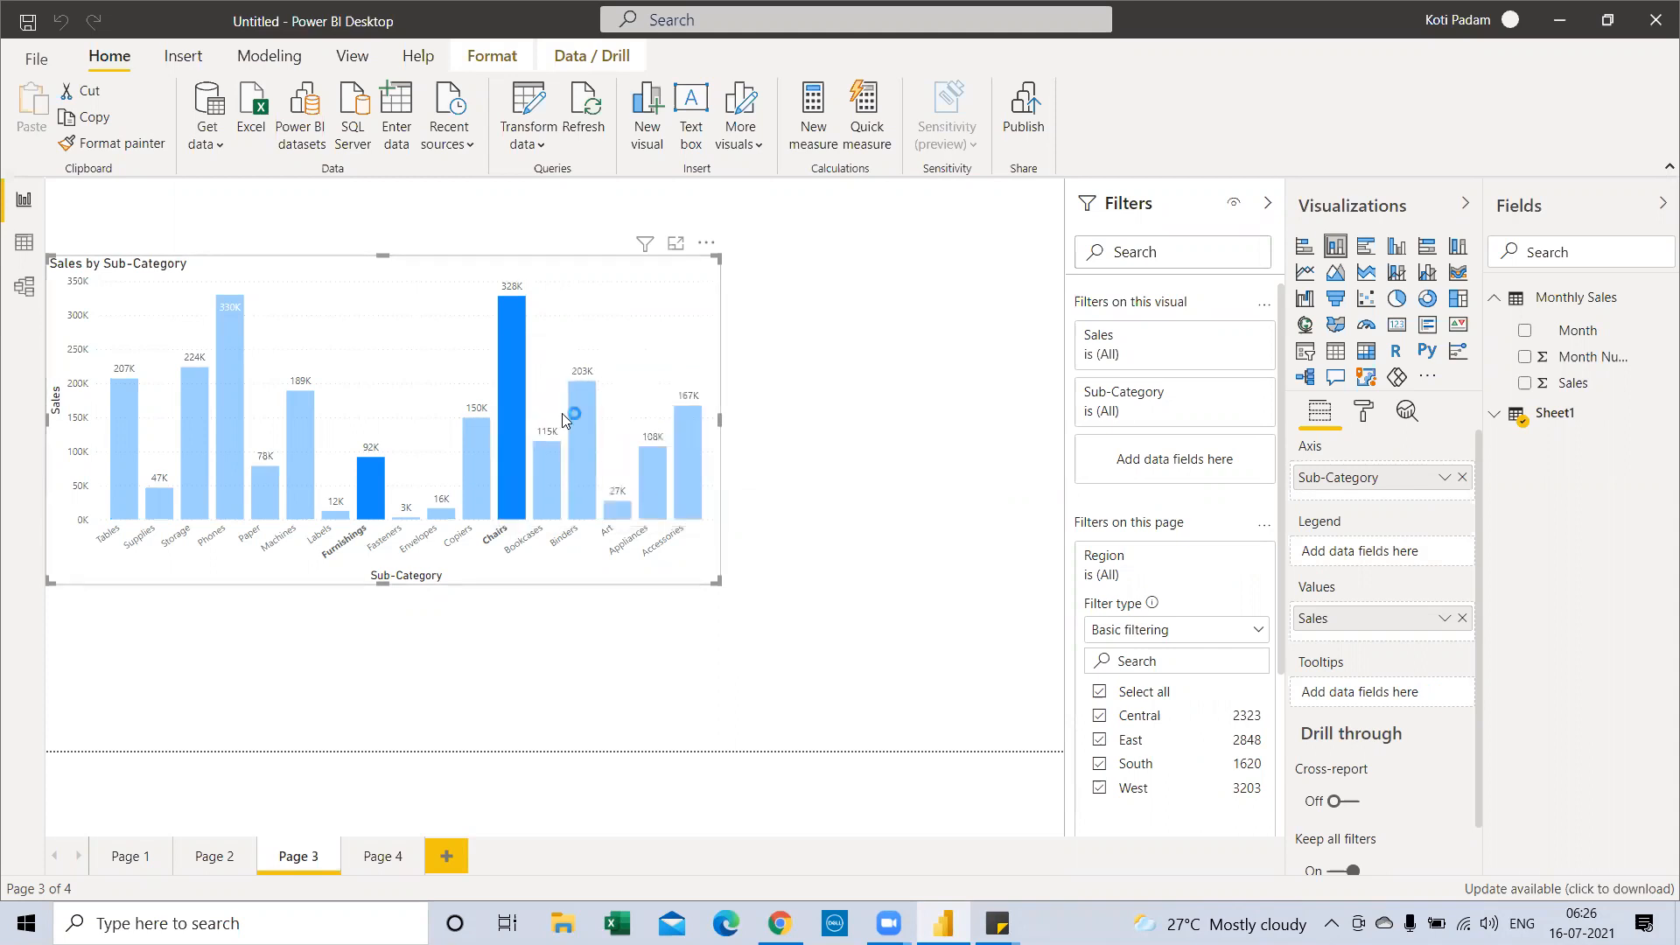
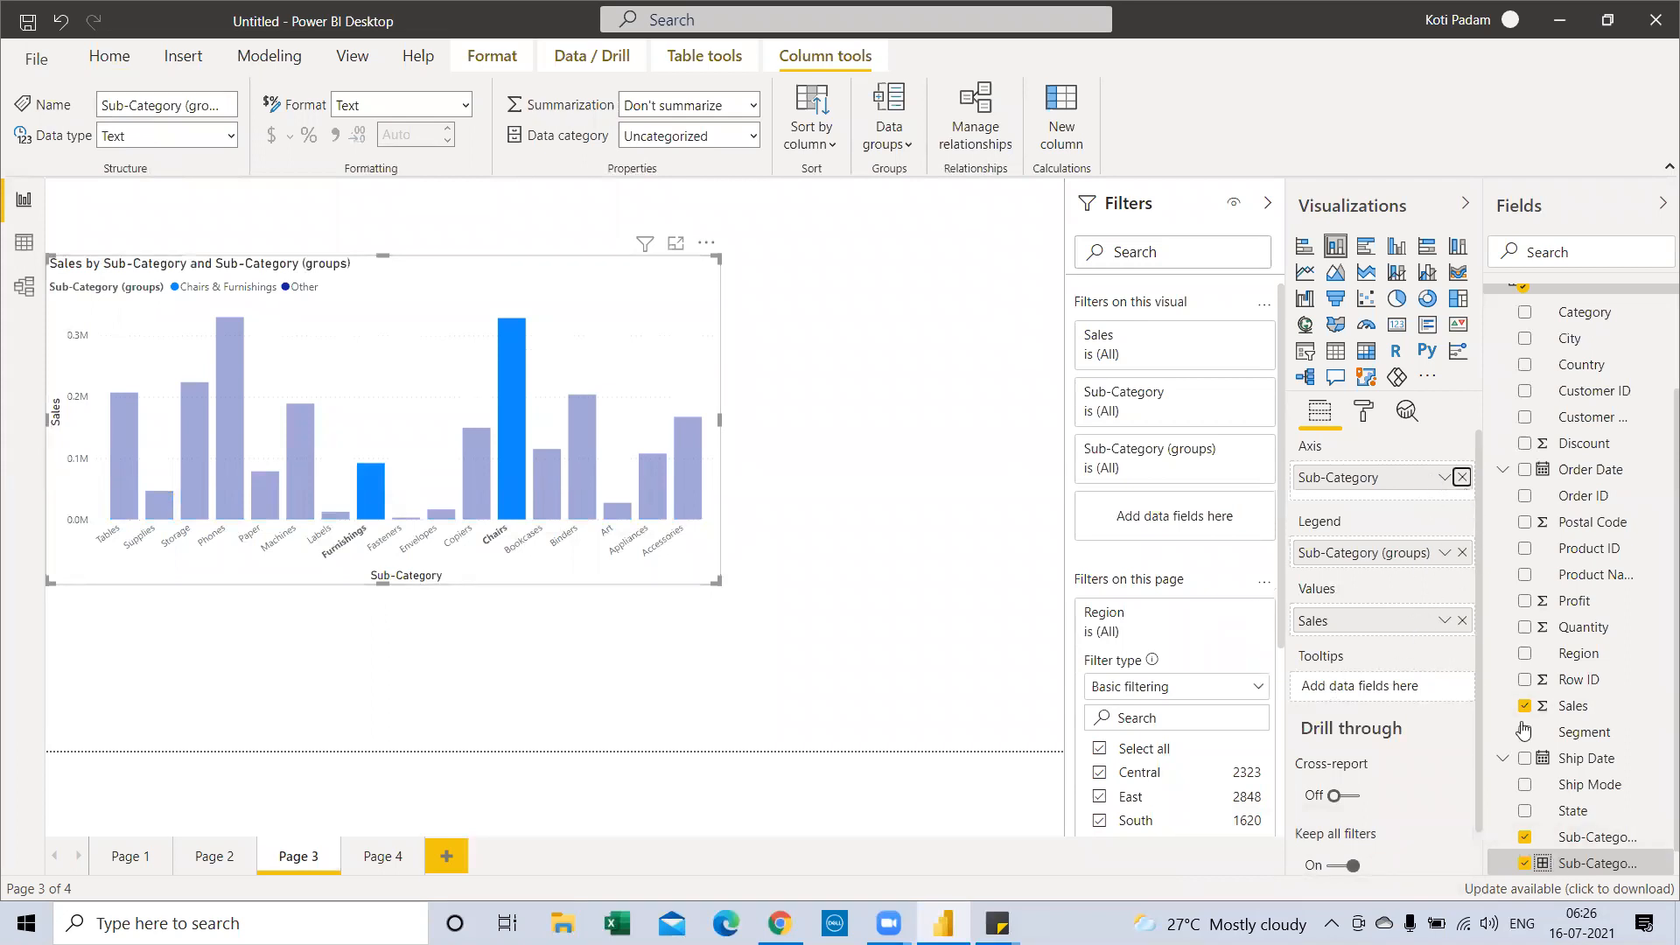
Put Sub-Category (groups) on the chart's axis and remove it from the legend, leaving Other and Chairs & Furnishings bars
{"action": "left_click_drag", "start_coordinate": [1610, 875], "coordinate": [1386, 483]}
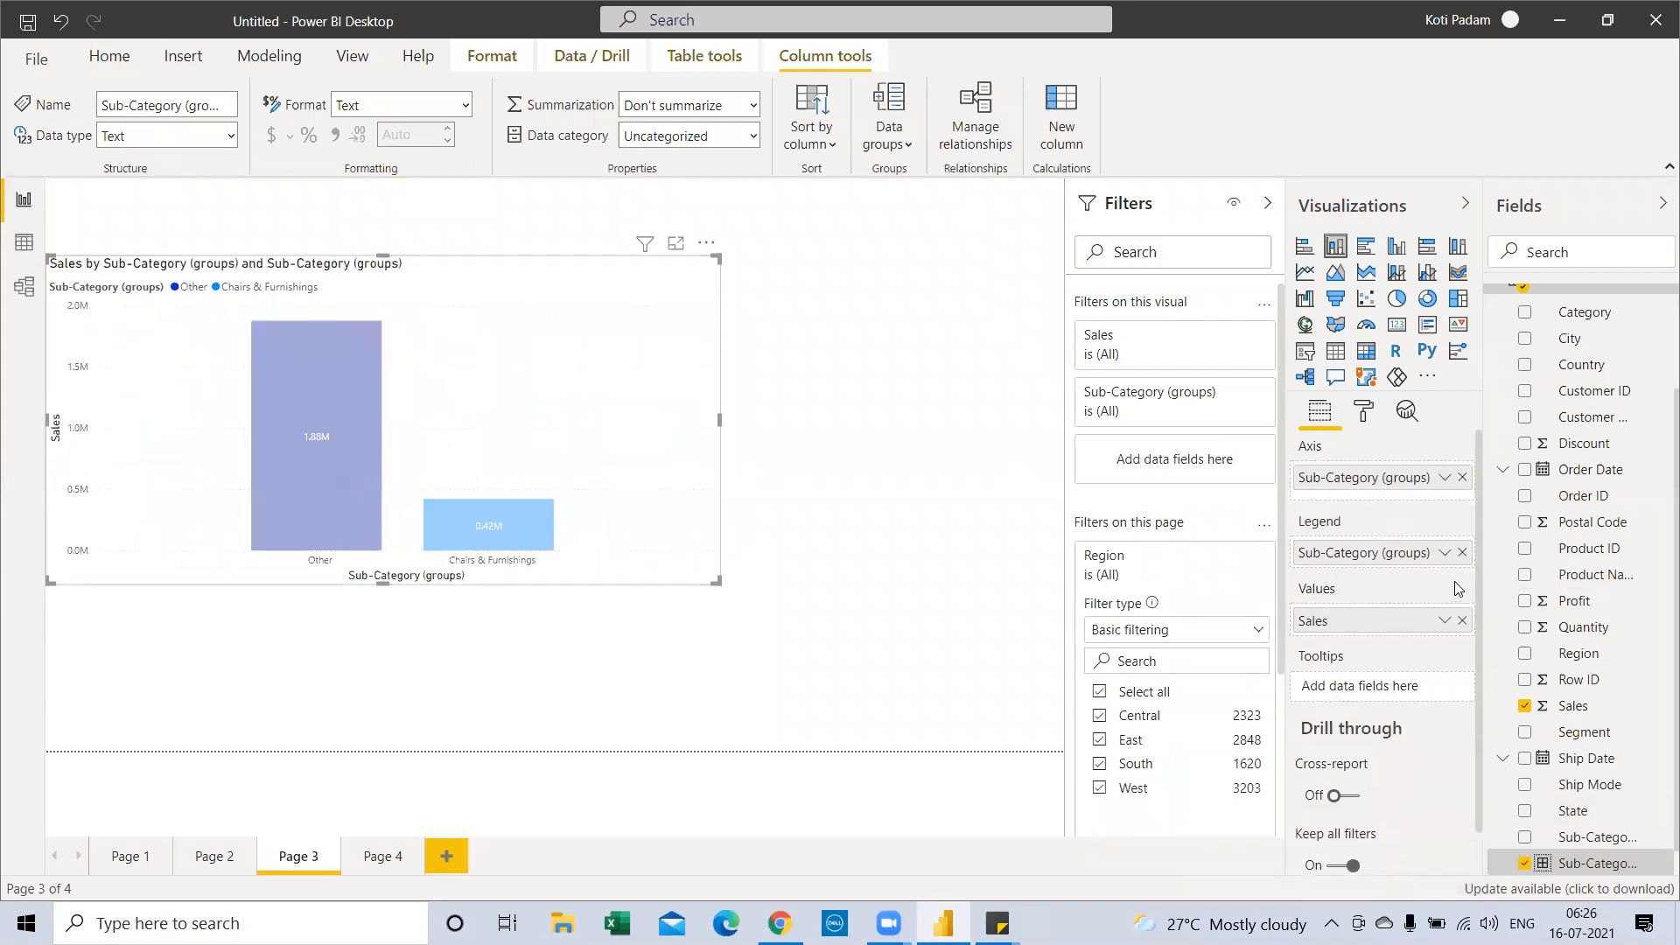
{"action": "left_click", "coordinate": [1462, 552]}
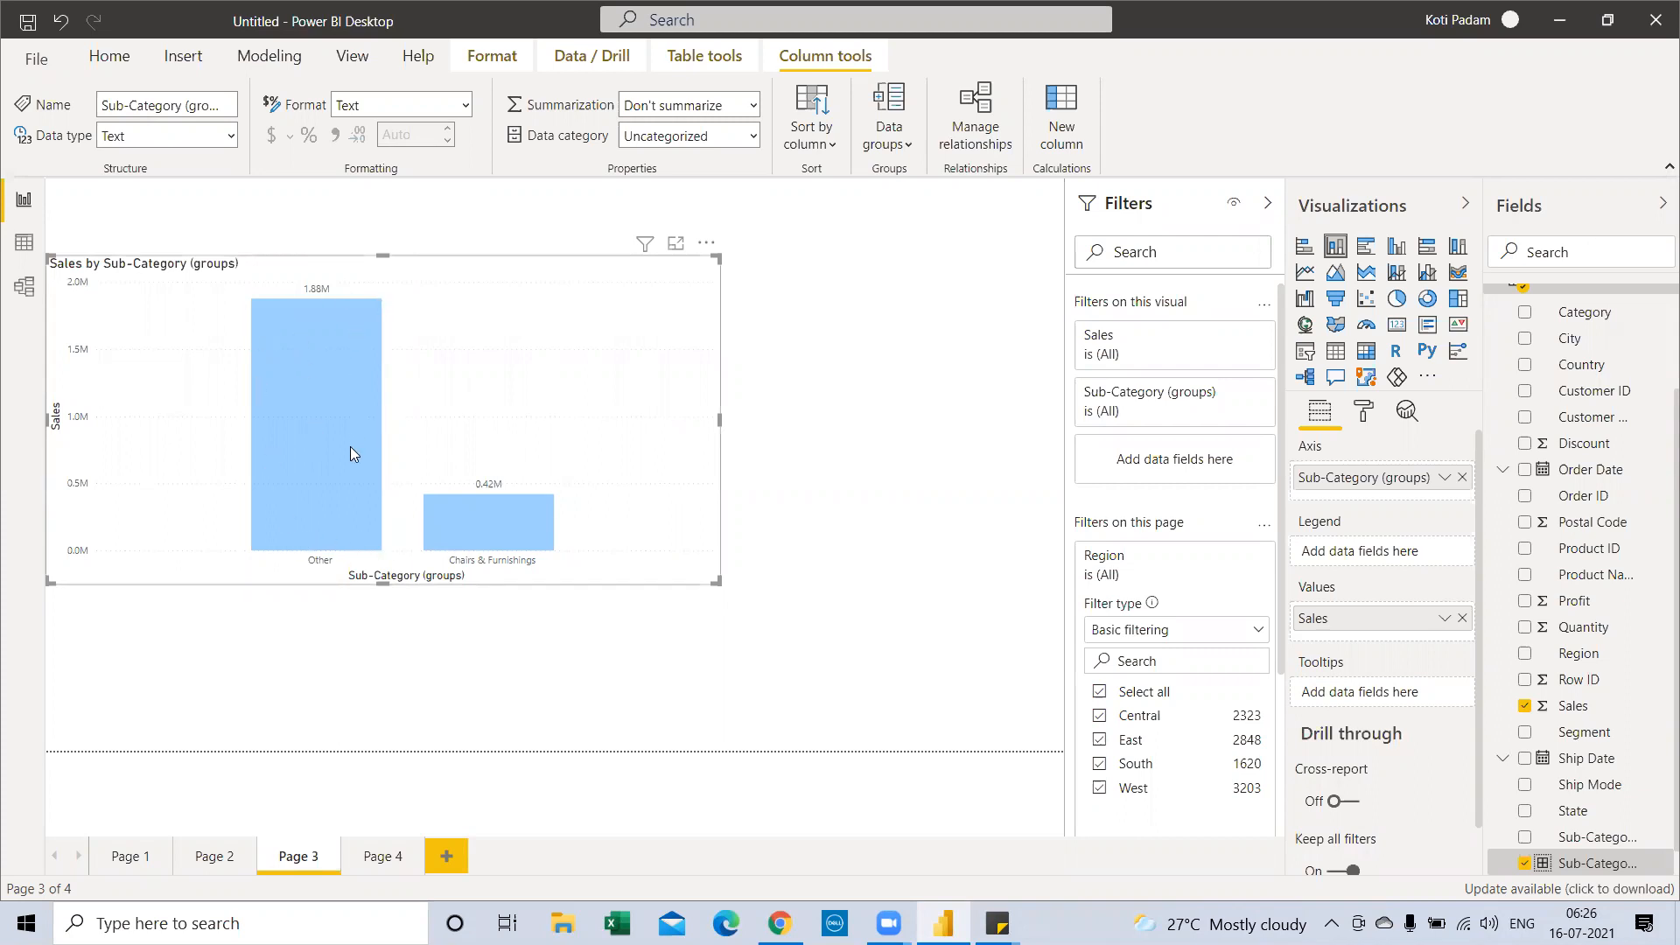
{"action": "mouse_move", "coordinate": [350, 446]}
{"action": "mouse_move", "coordinate": [366, 482]}
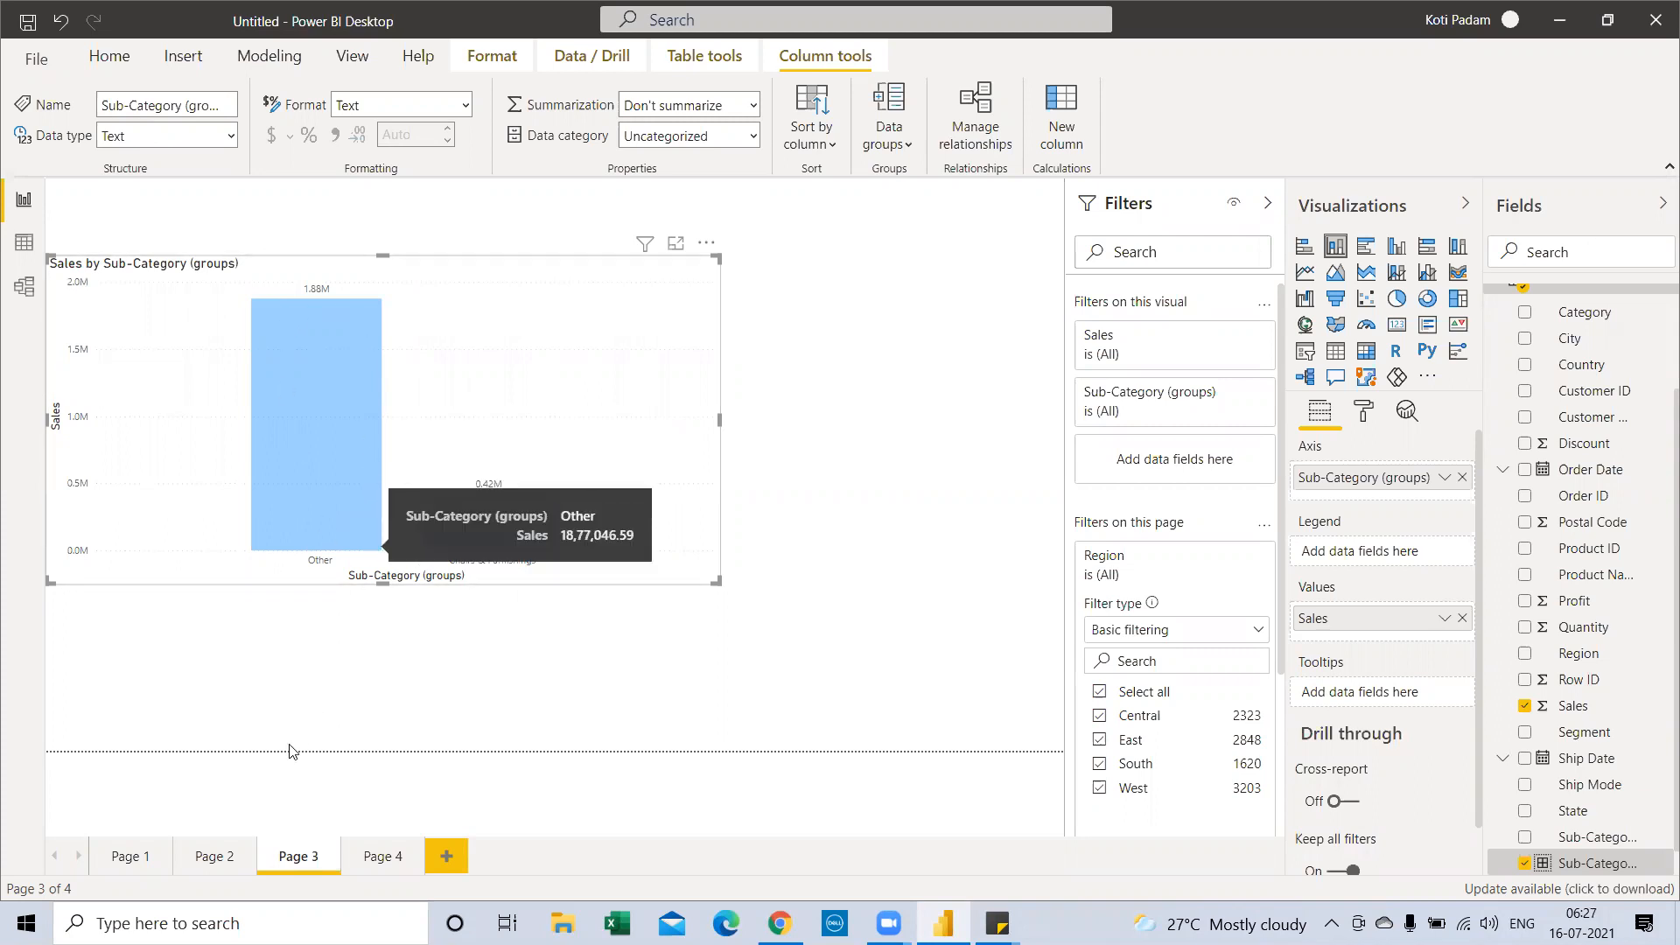
{"action": "left_click", "coordinate": [217, 859]}
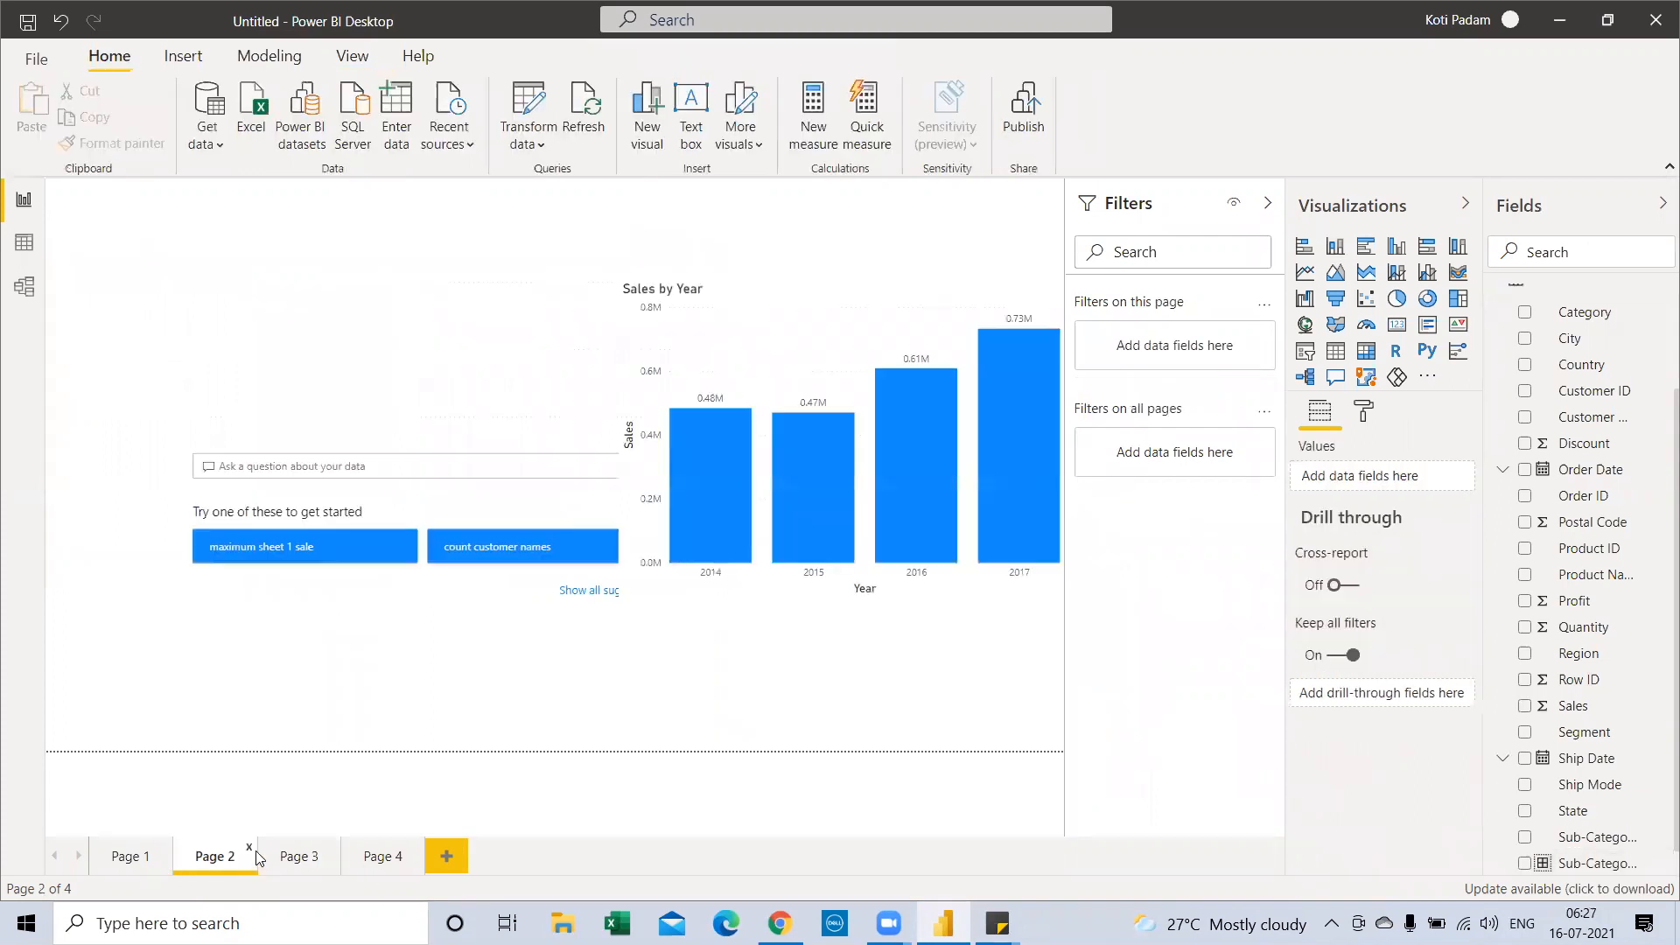
{"action": "right_click", "coordinate": [916, 477]}
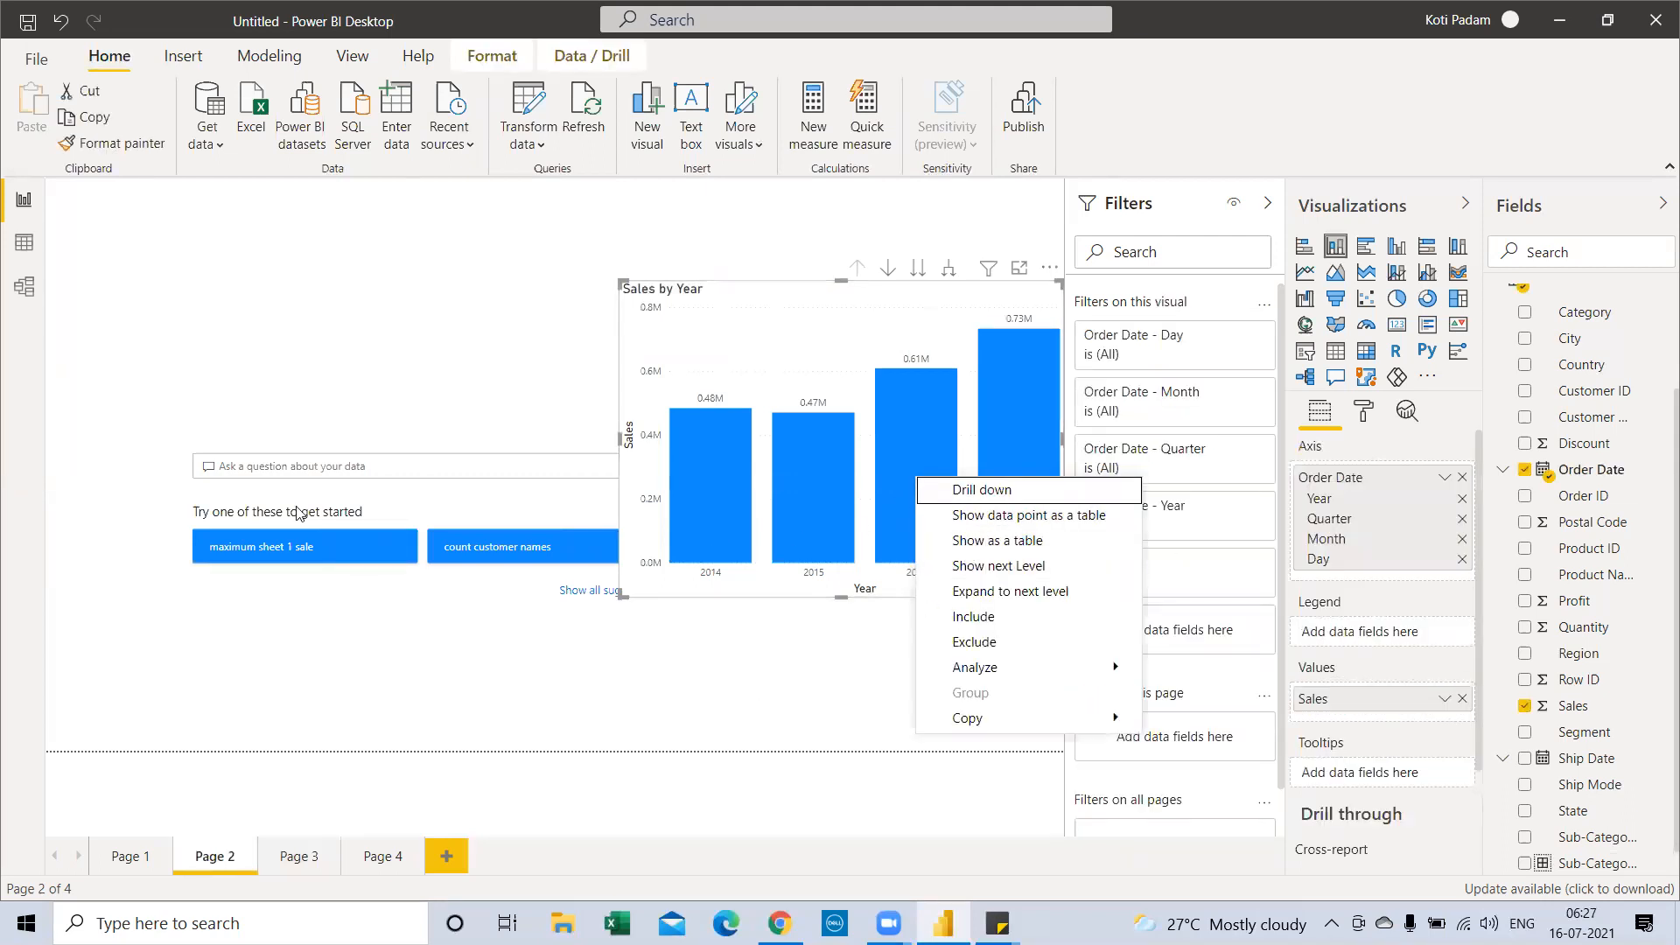
{"action": "left_click", "coordinate": [600, 515]}
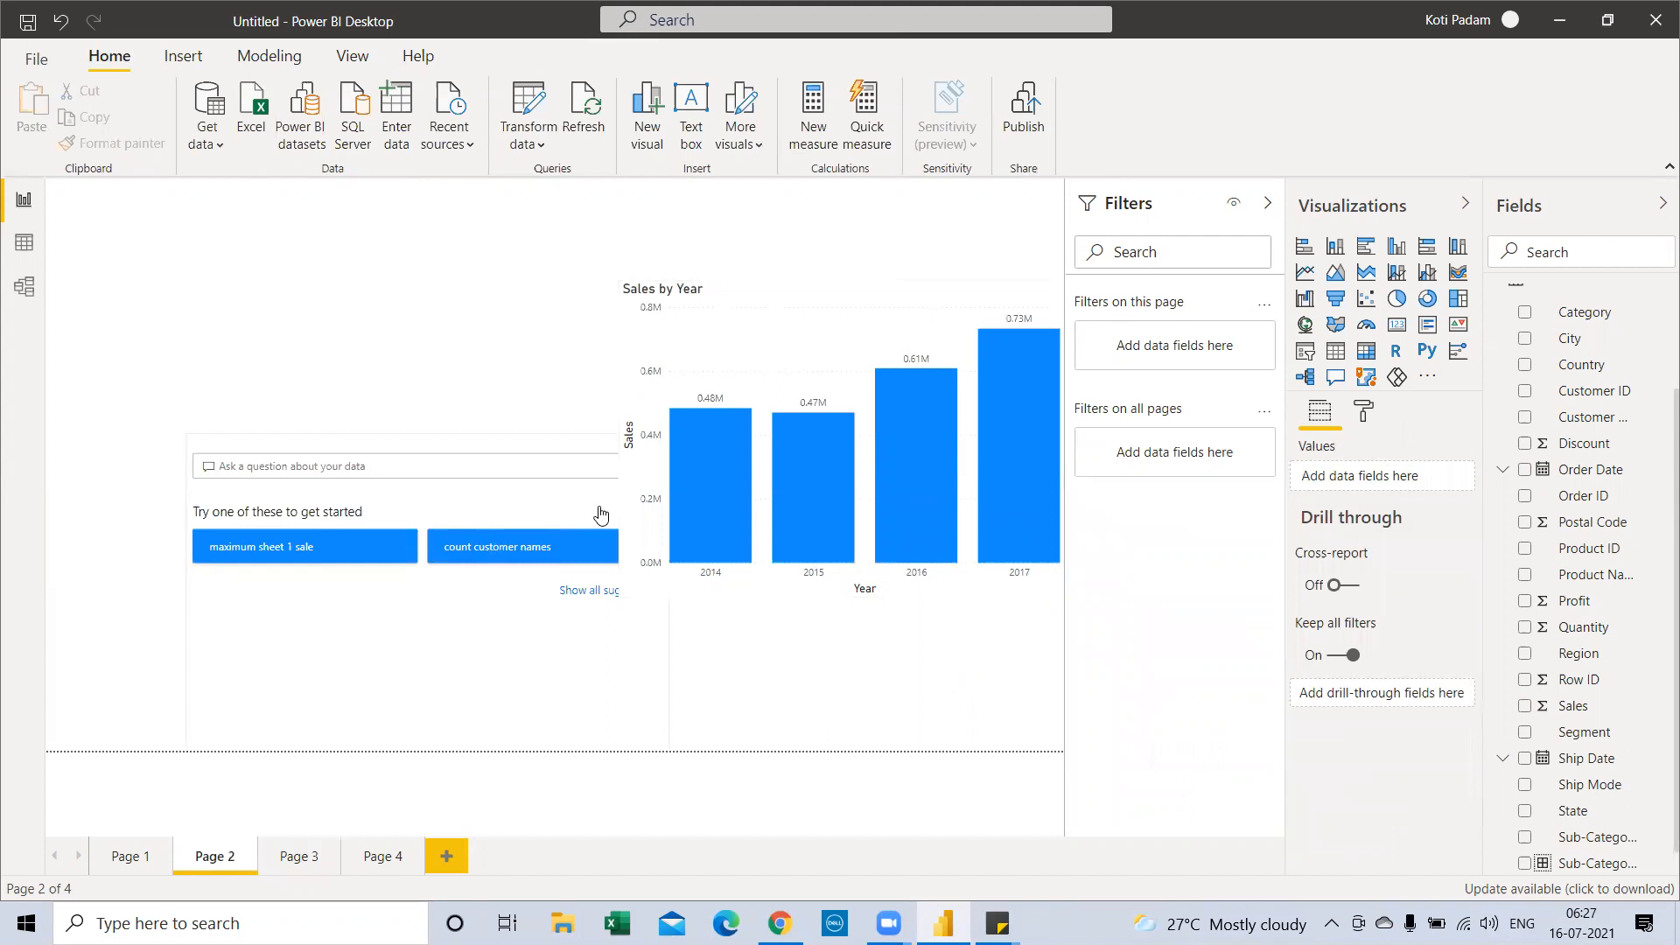
{"action": "right_click", "coordinate": [889, 400]}
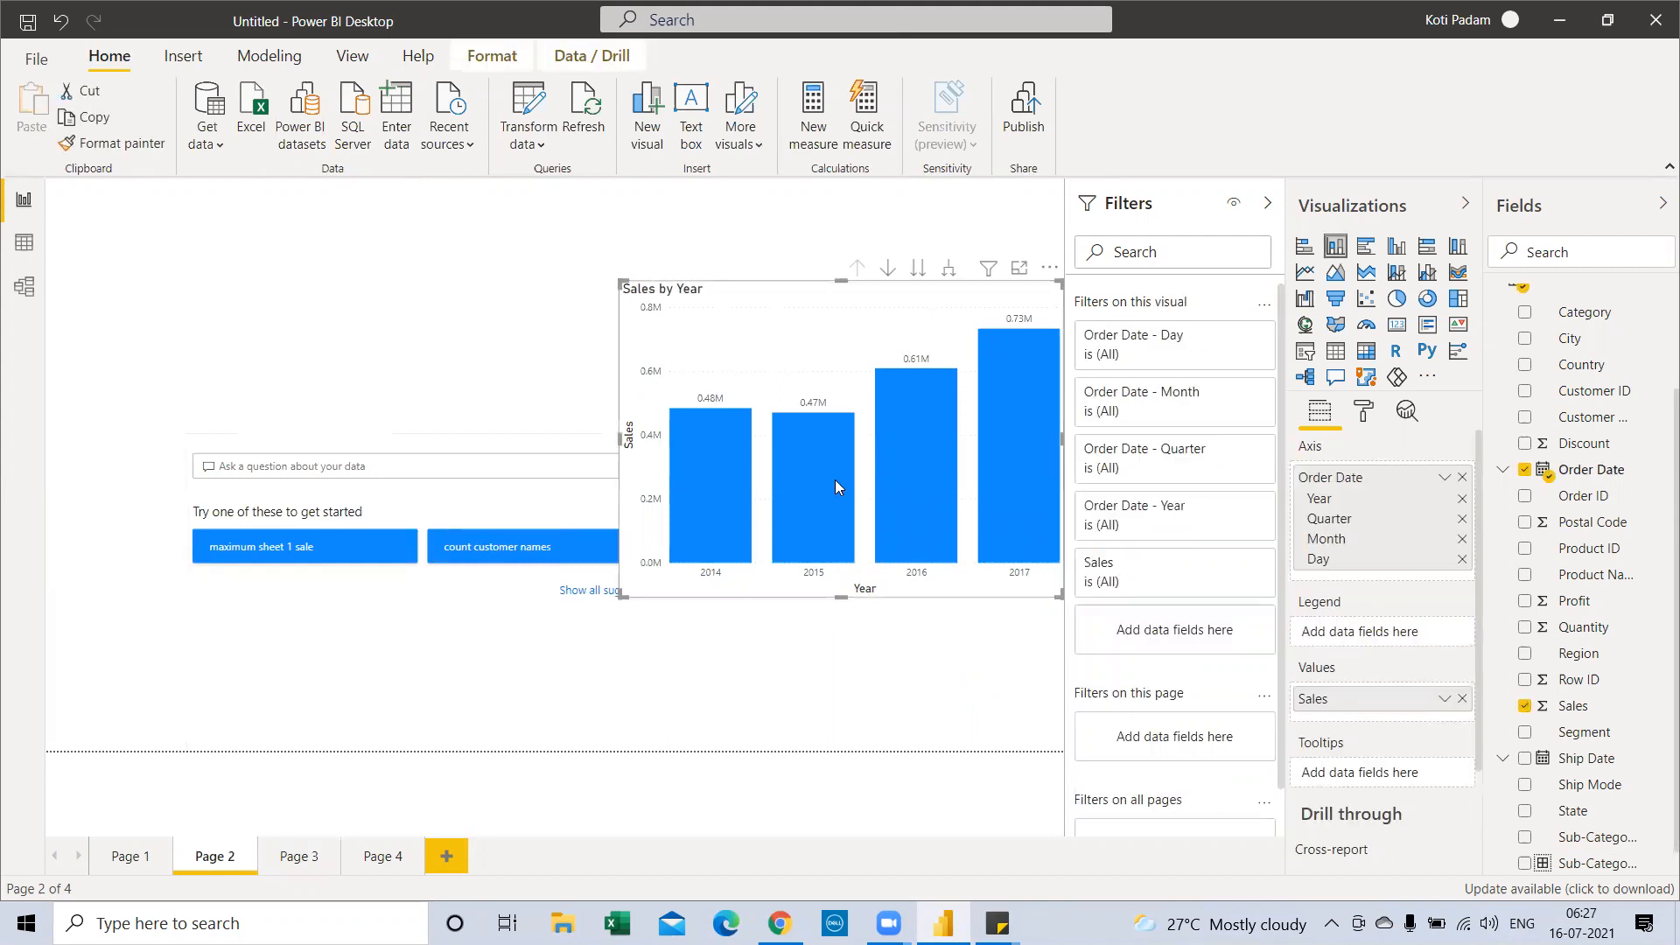
{"action": "left_click", "coordinate": [303, 853]}
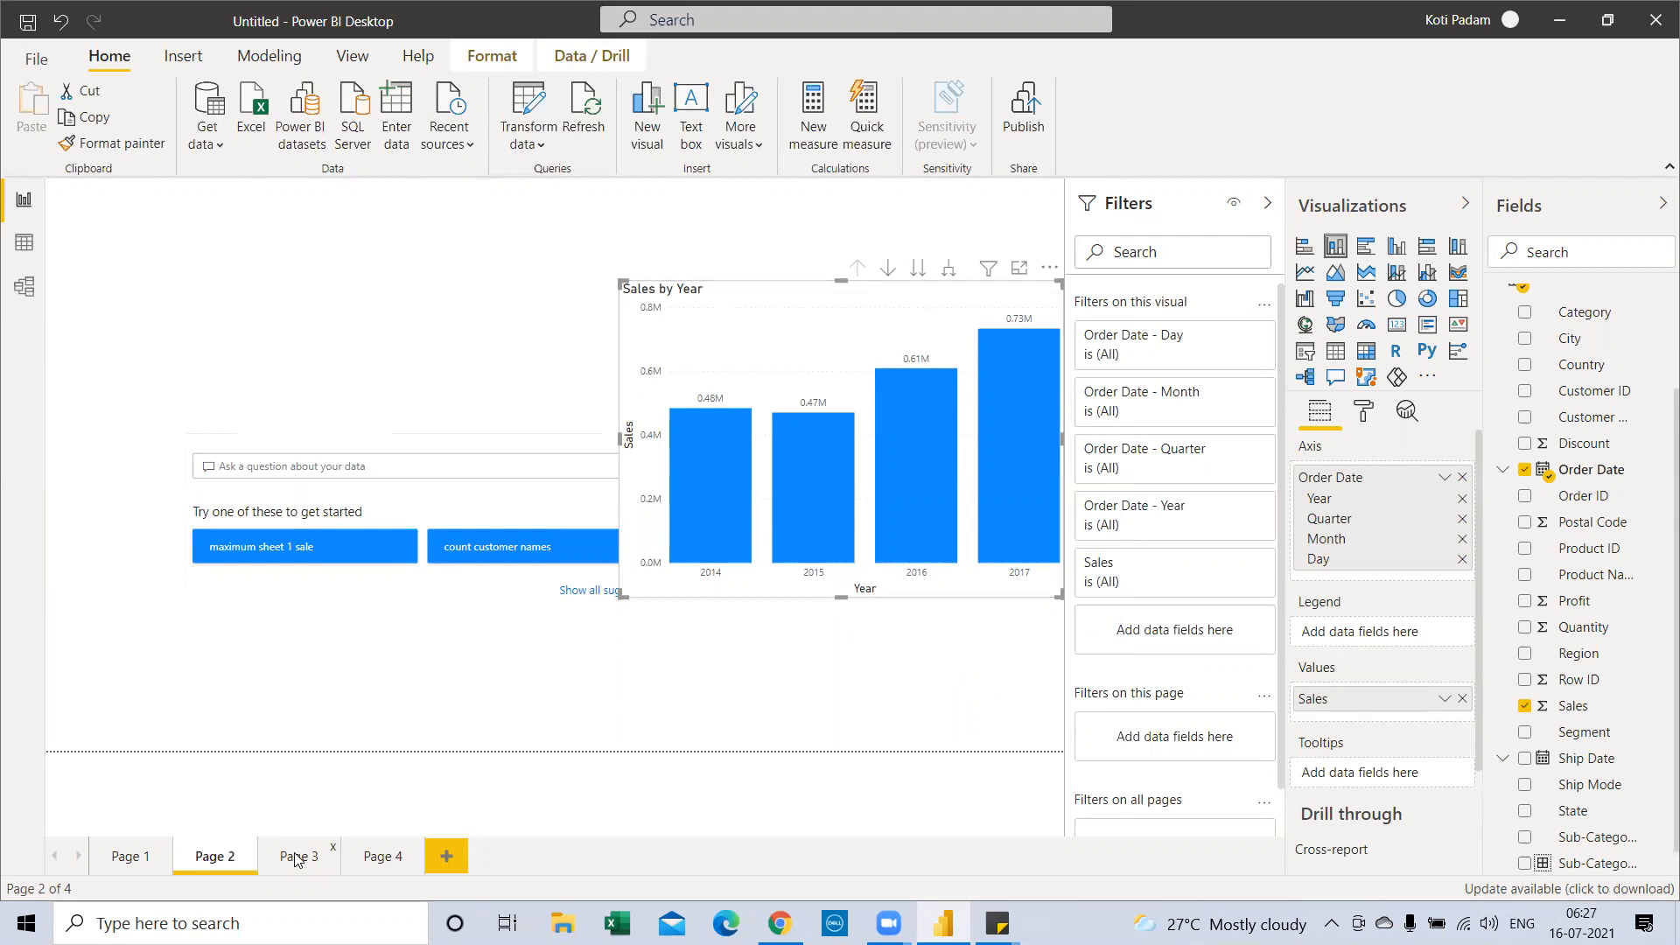
{"action": "left_click", "coordinate": [296, 858]}
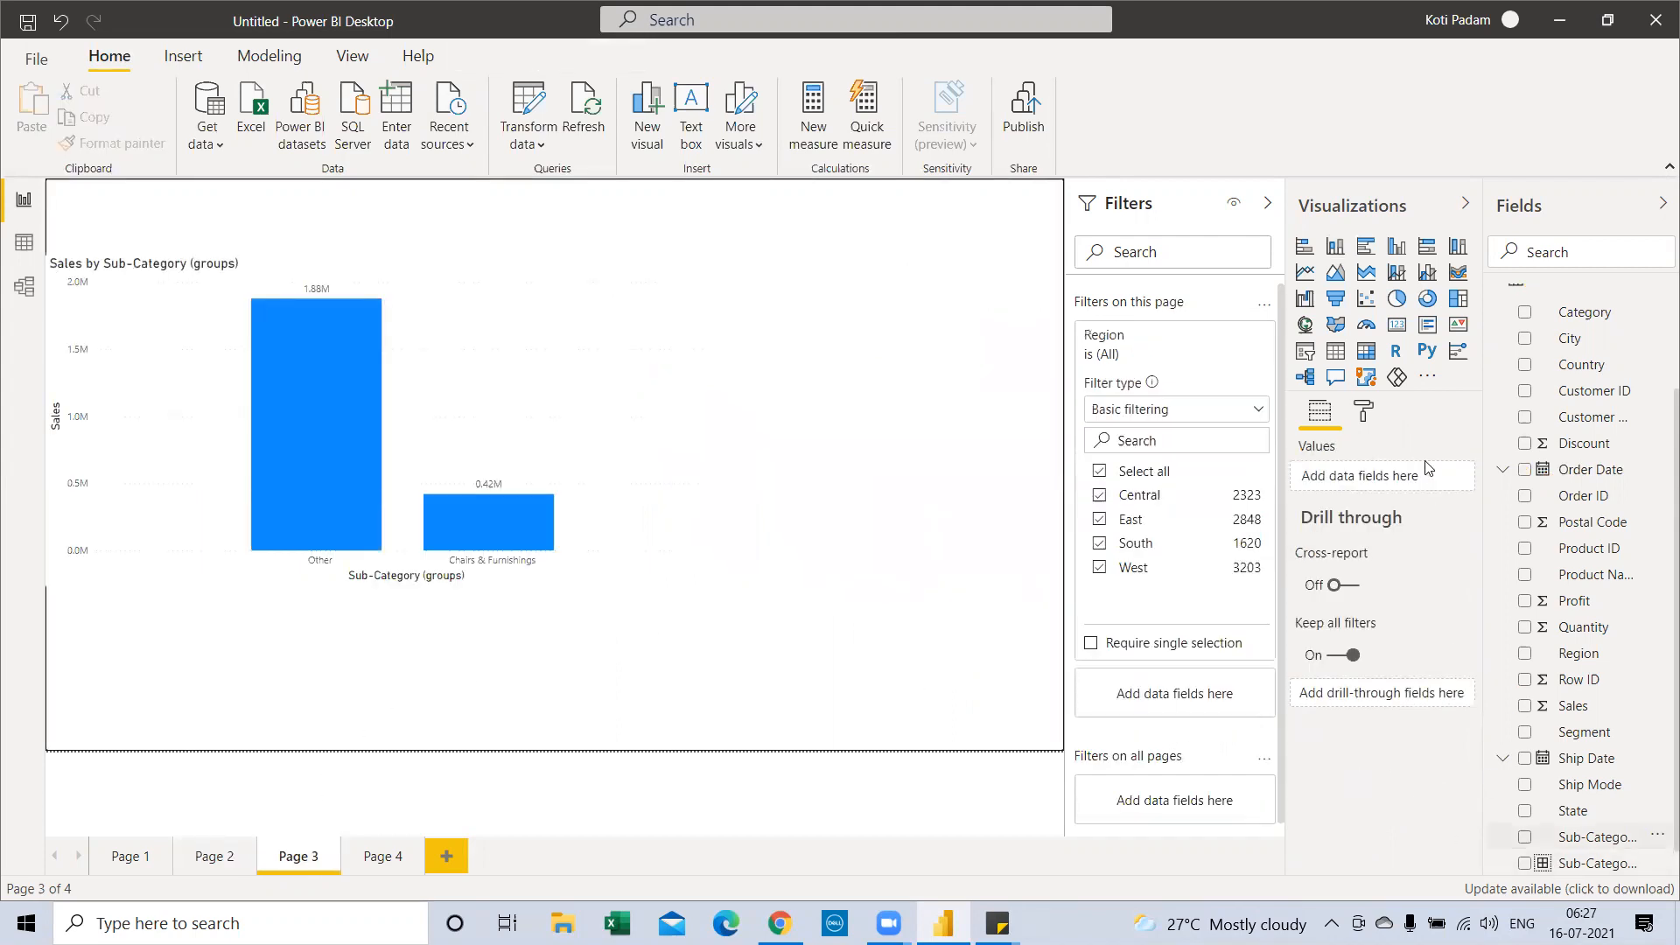
Replace Sub-Category (groups) with Sub-Category on the chart's axis and nudge the chart down-right
{"action": "left_click", "coordinate": [401, 409]}
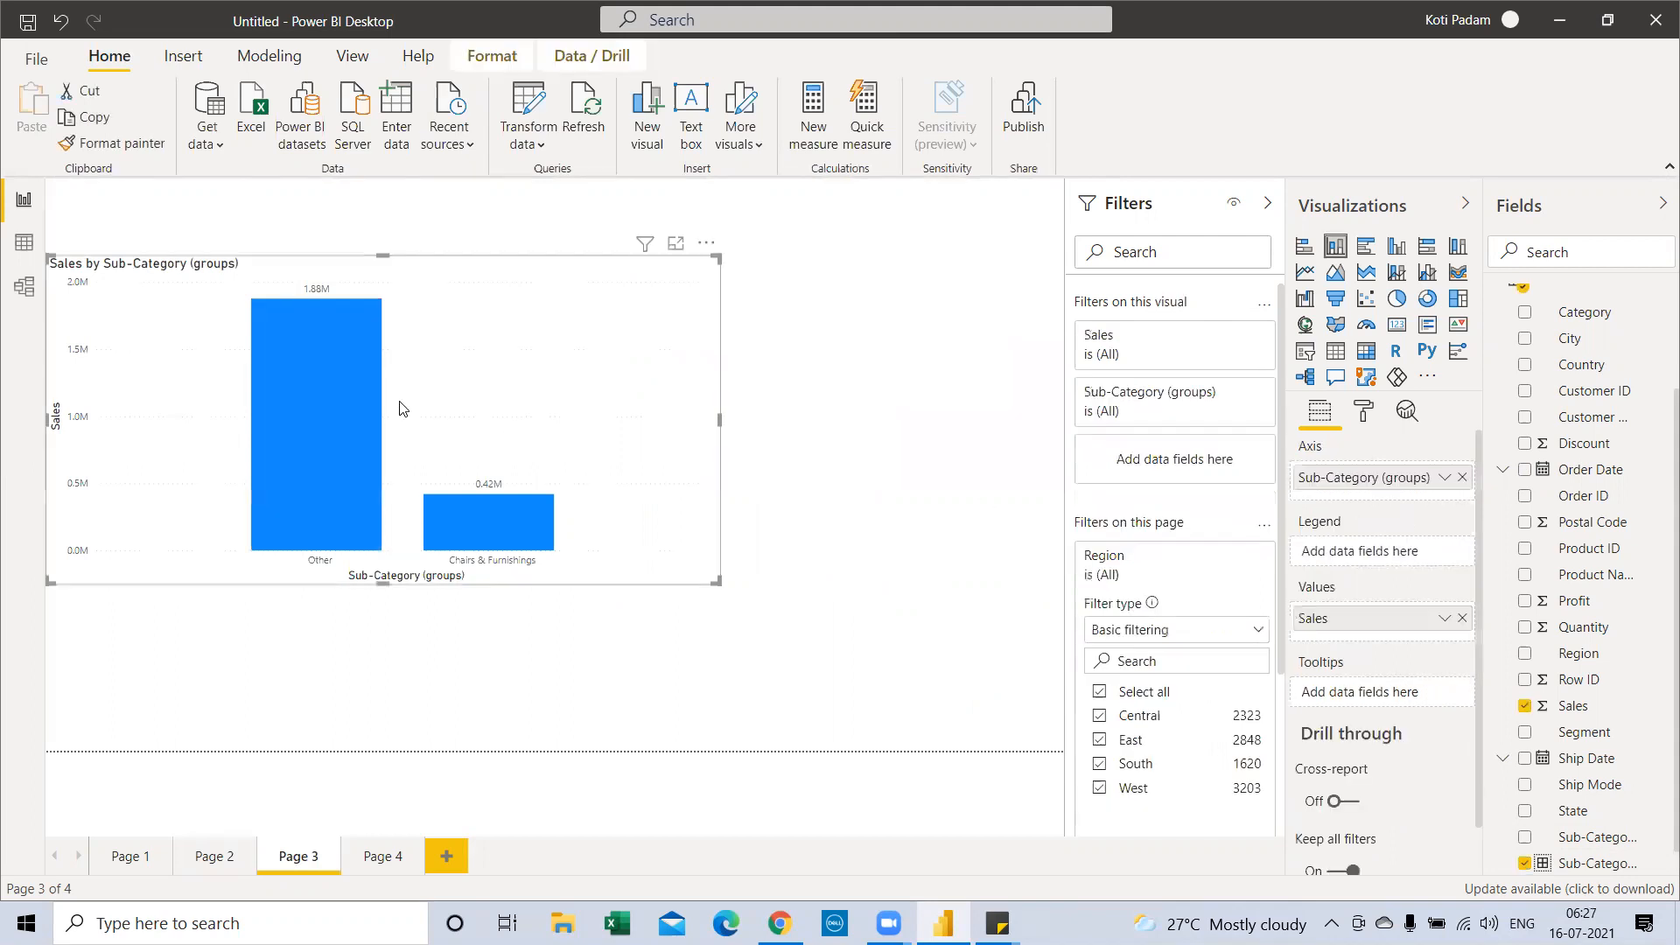
{"action": "left_click", "coordinate": [1525, 865]}
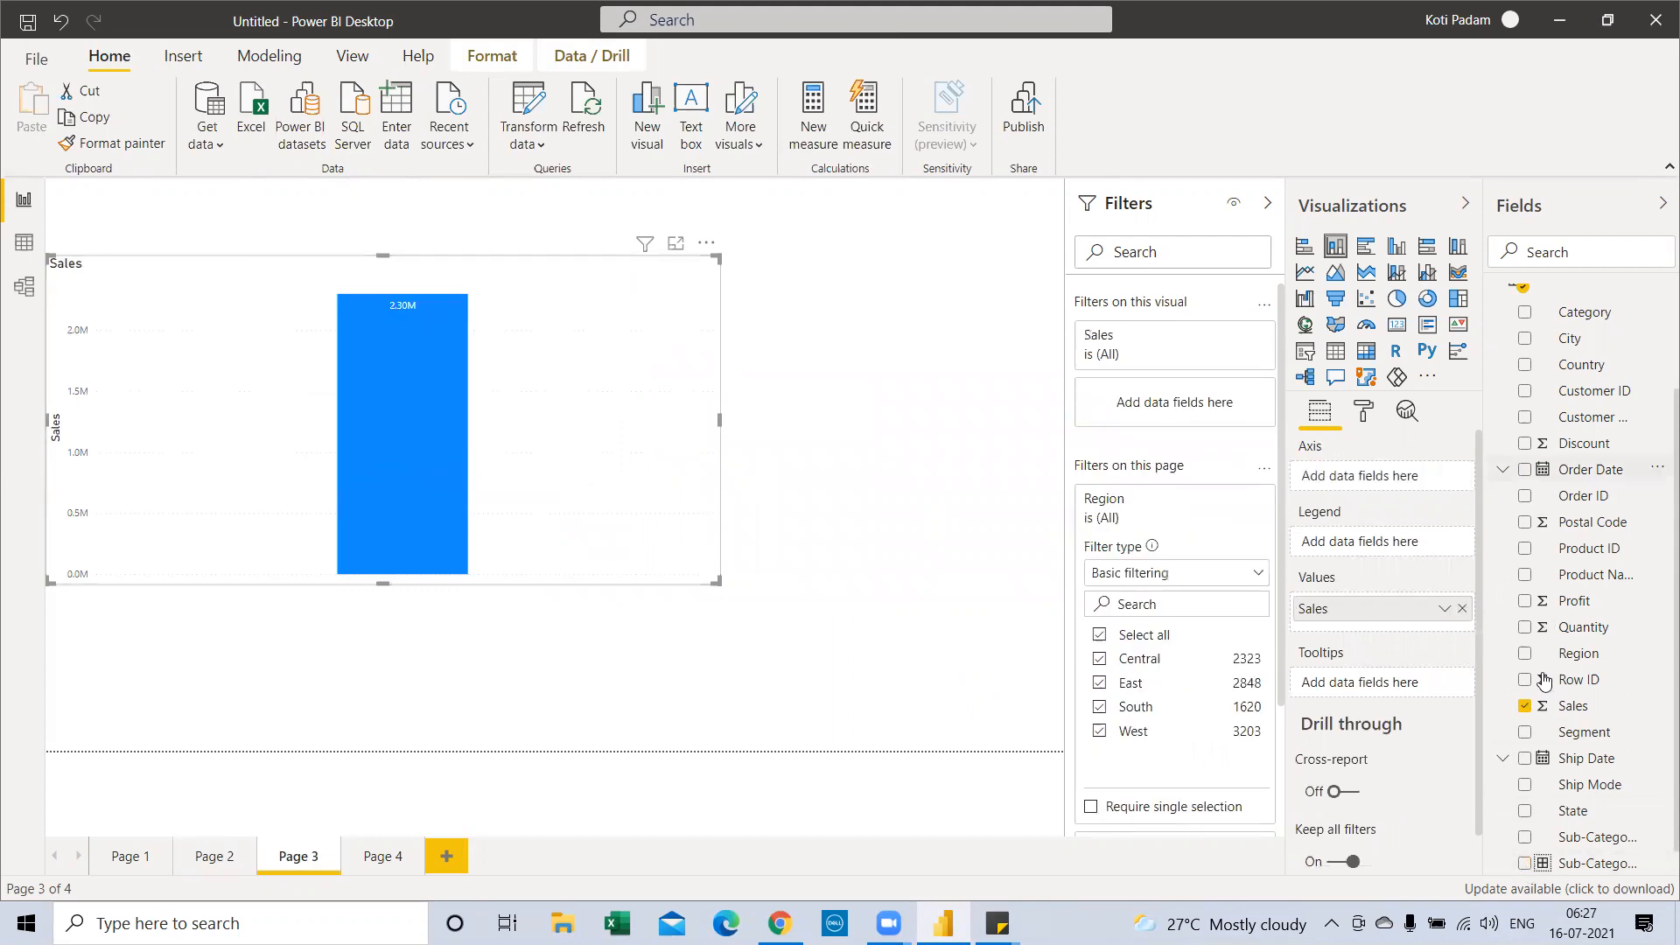
{"action": "left_click_drag", "start_coordinate": [1580, 837], "coordinate": [1372, 495]}
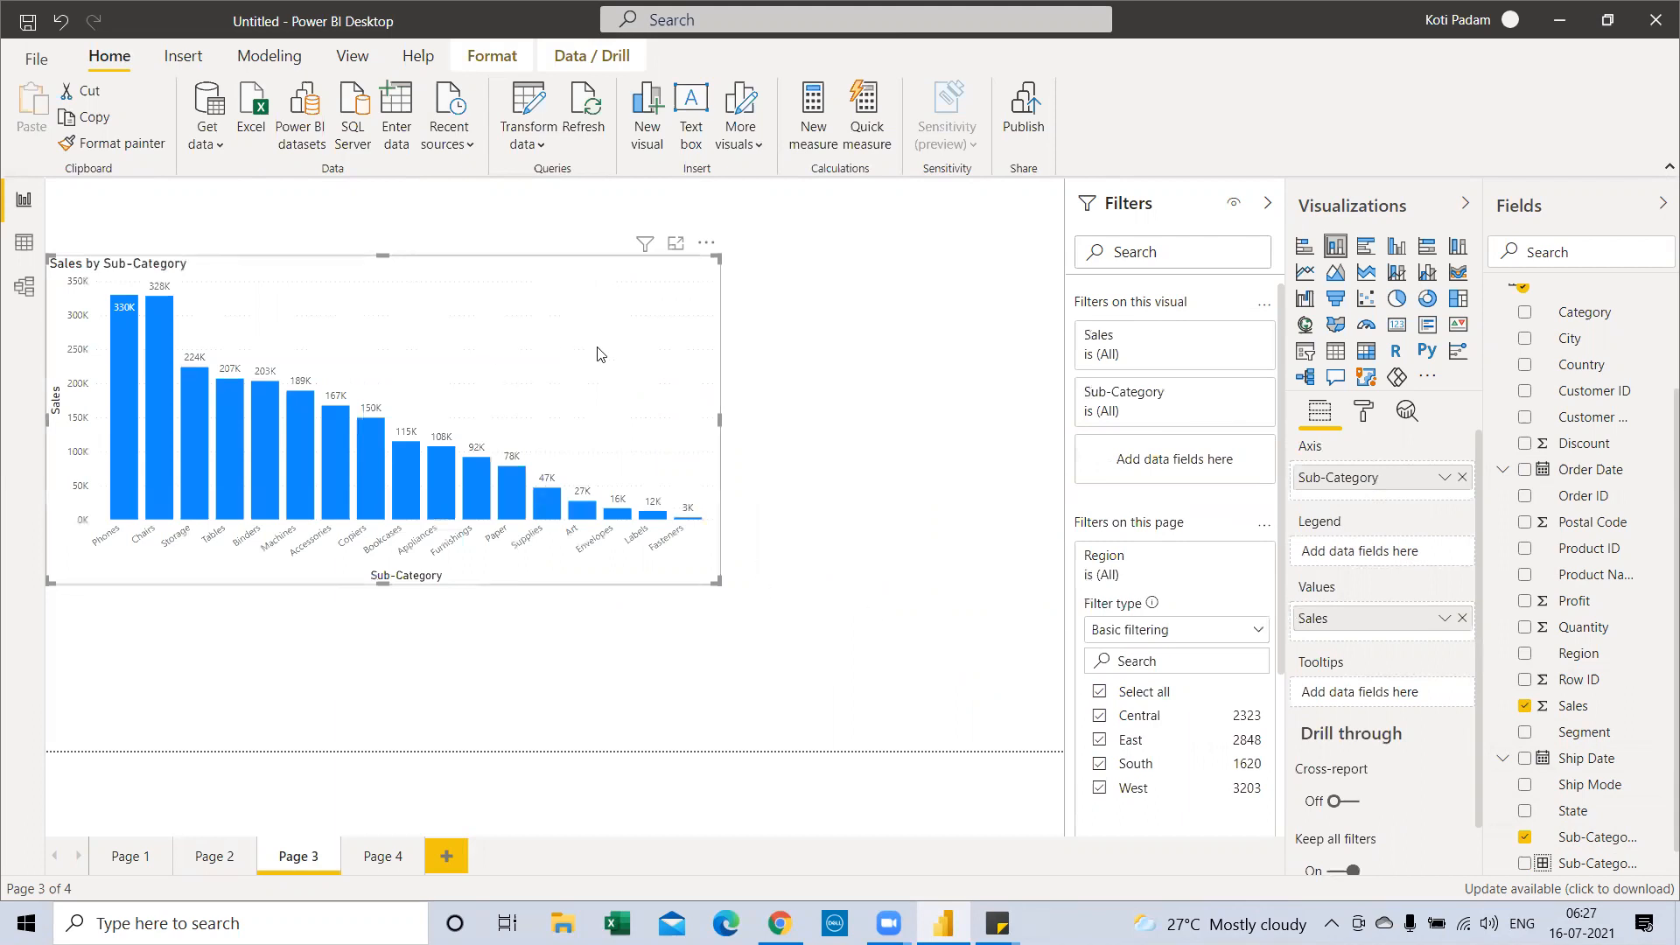
{"action": "left_click_drag", "start_coordinate": [598, 354], "coordinate": [588, 468]}
Exclude the Accessories bar from the chart, then delete that exclusion filter to restore it
{"action": "right_click", "coordinate": [547, 497]}
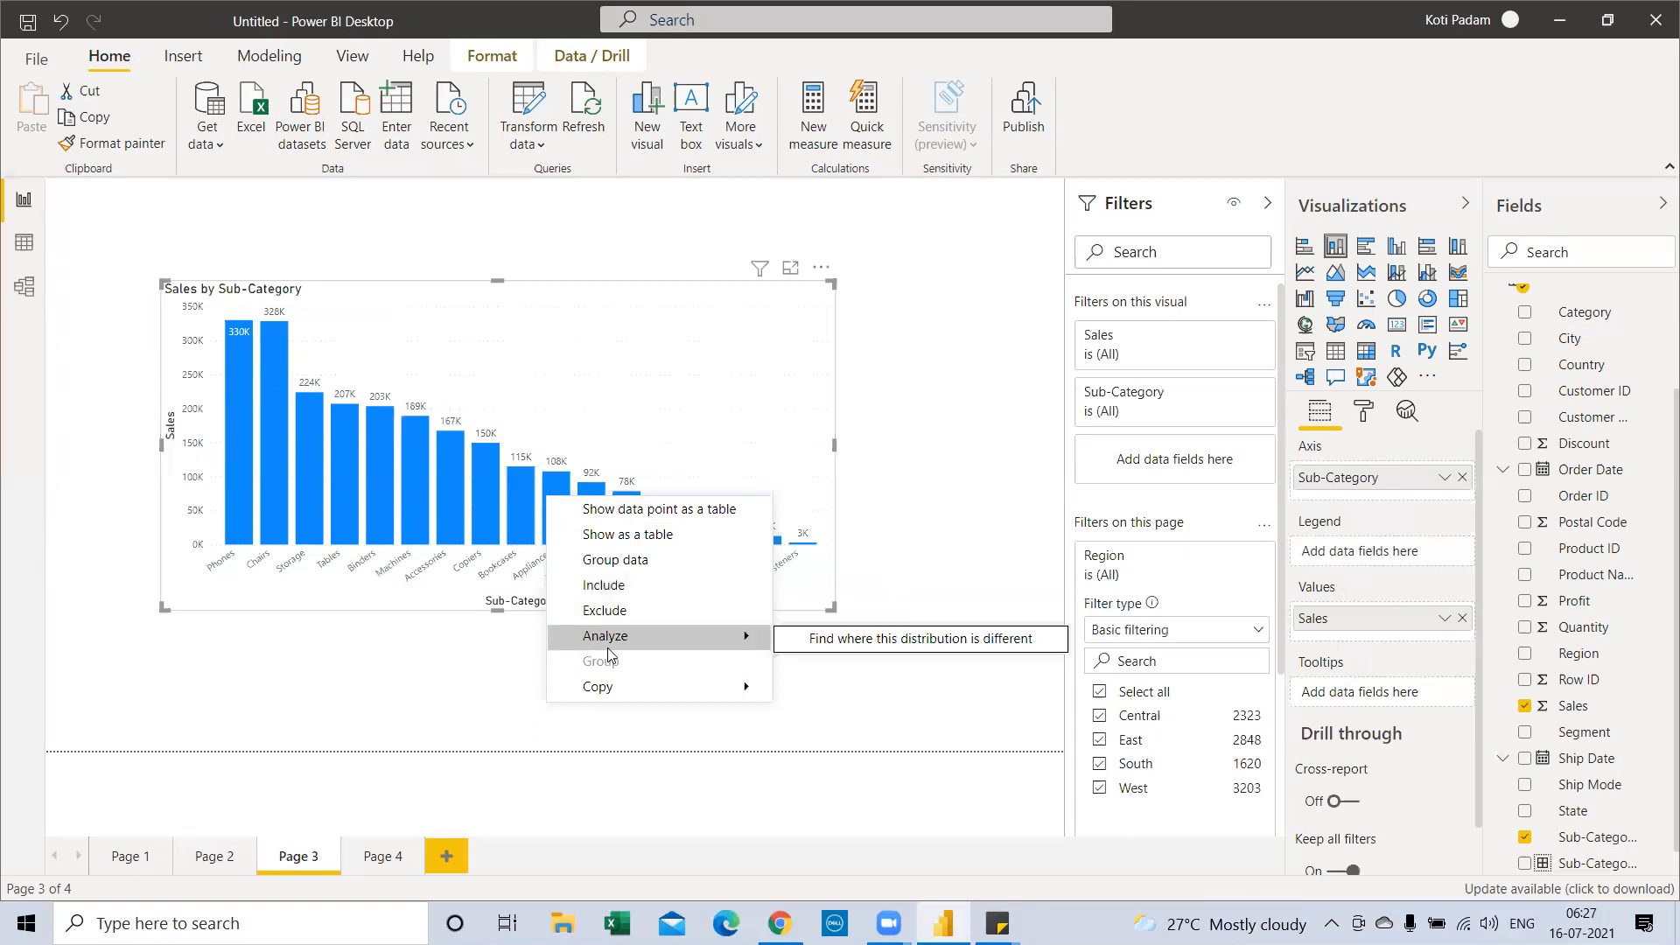
{"action": "left_click", "coordinate": [385, 651]}
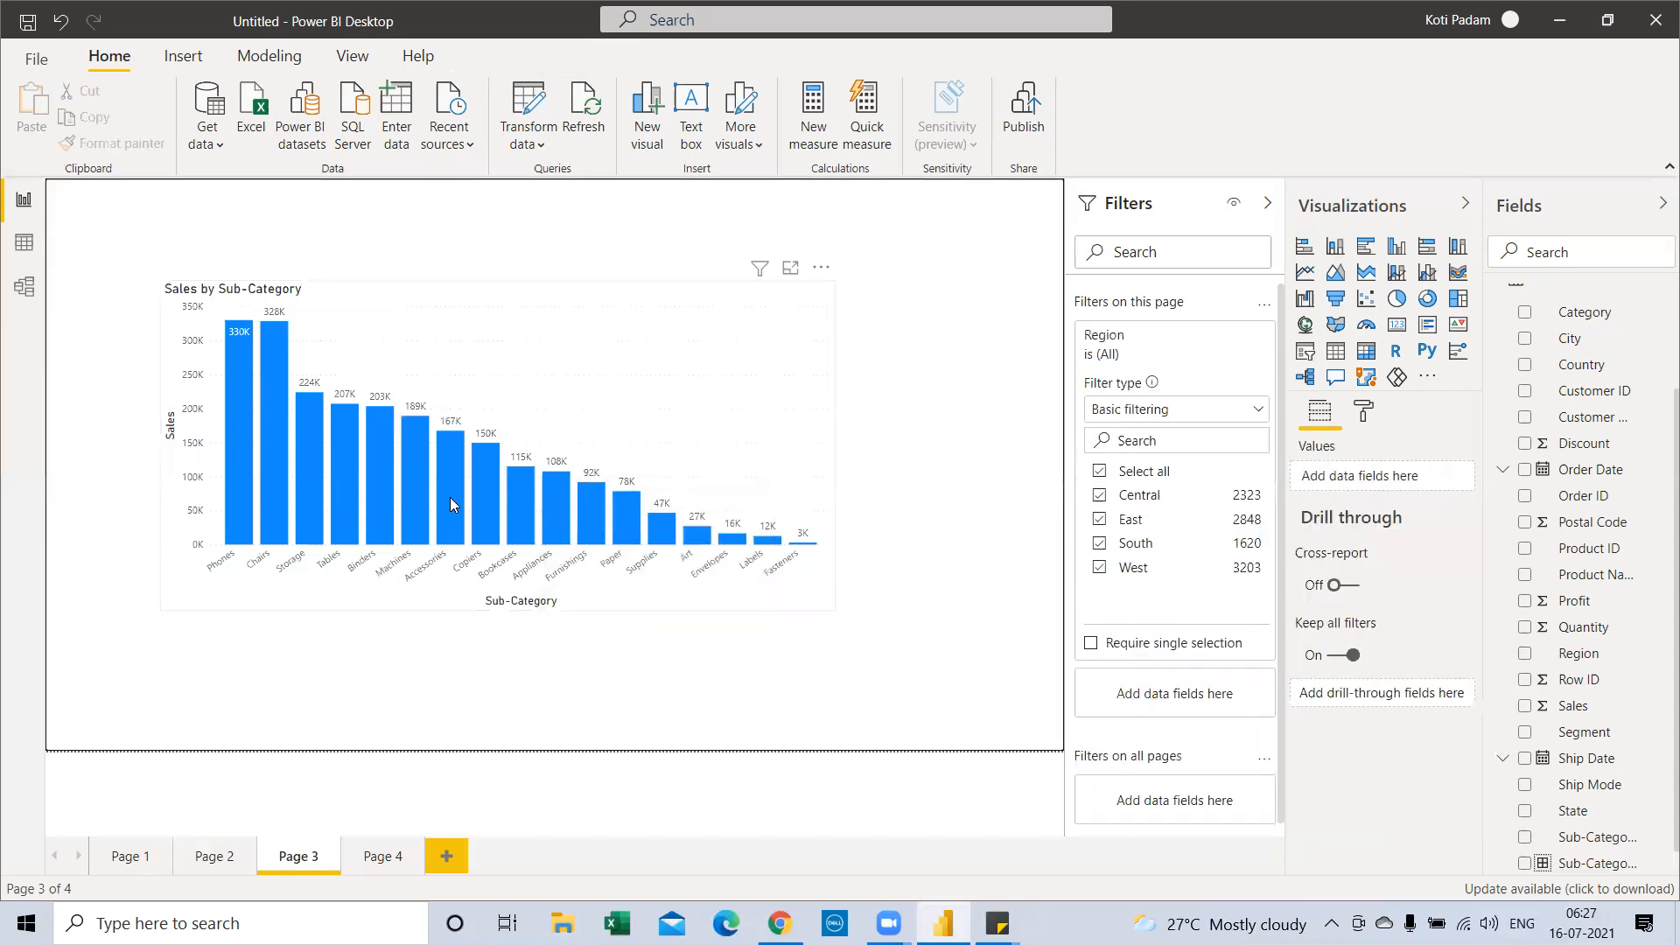
{"action": "mouse_move", "coordinate": [450, 497]}
{"action": "left_click", "coordinate": [451, 487]}
{"action": "right_click", "coordinate": [451, 490]}
{"action": "left_click", "coordinate": [499, 603]}
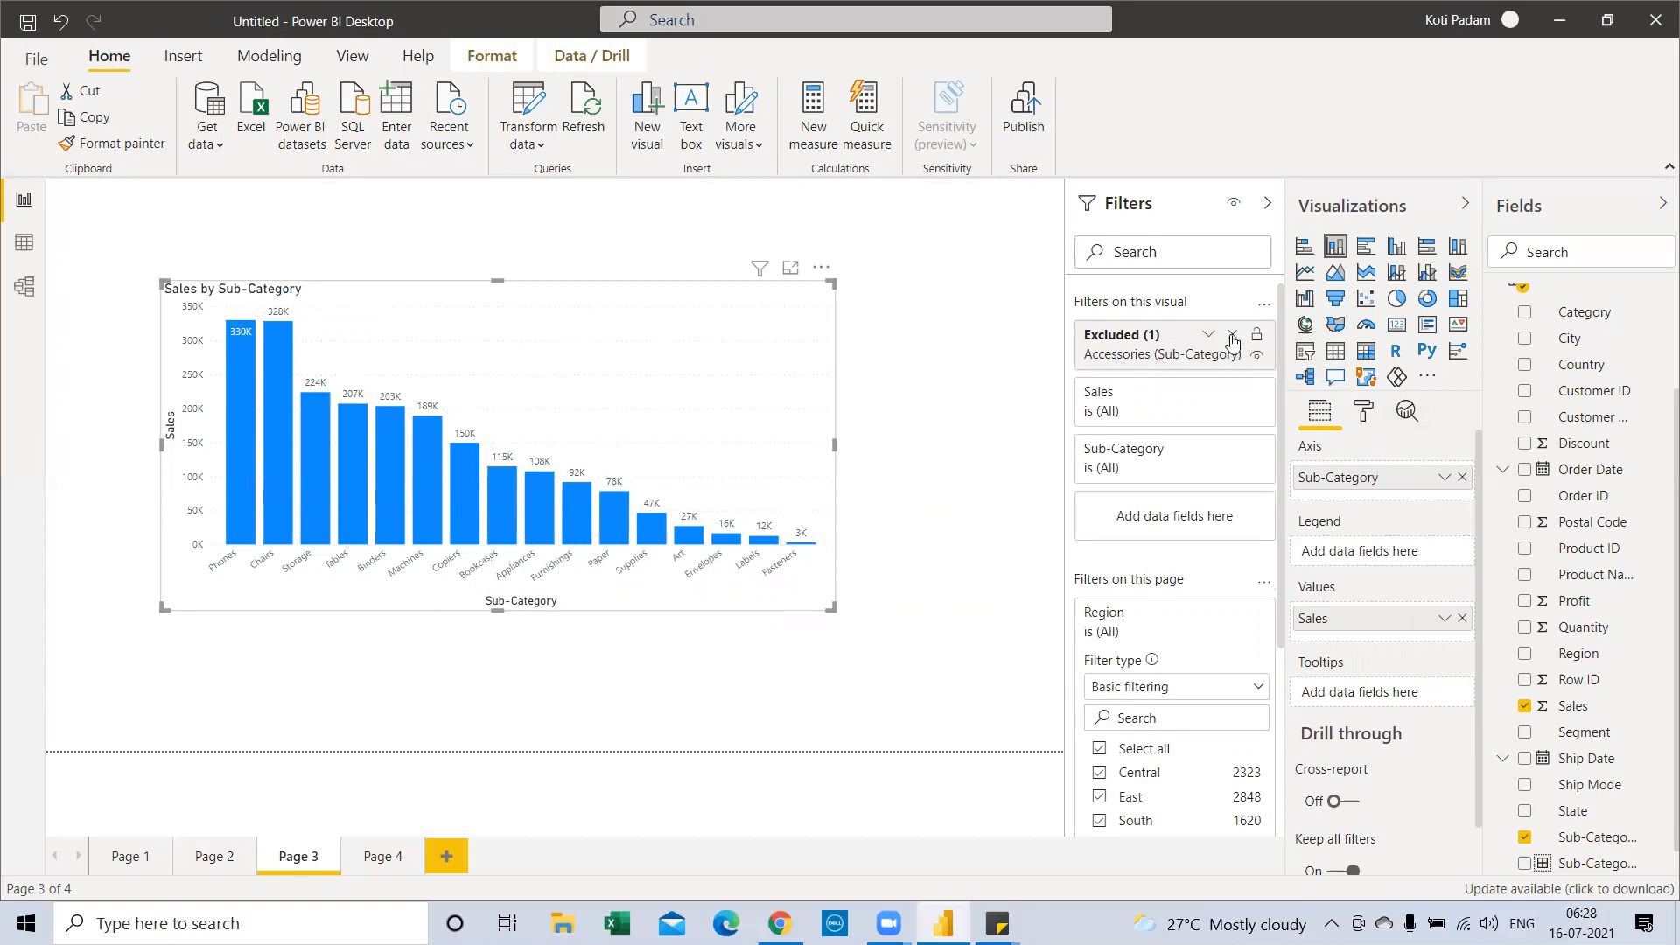
{"action": "left_click", "coordinate": [1232, 338]}
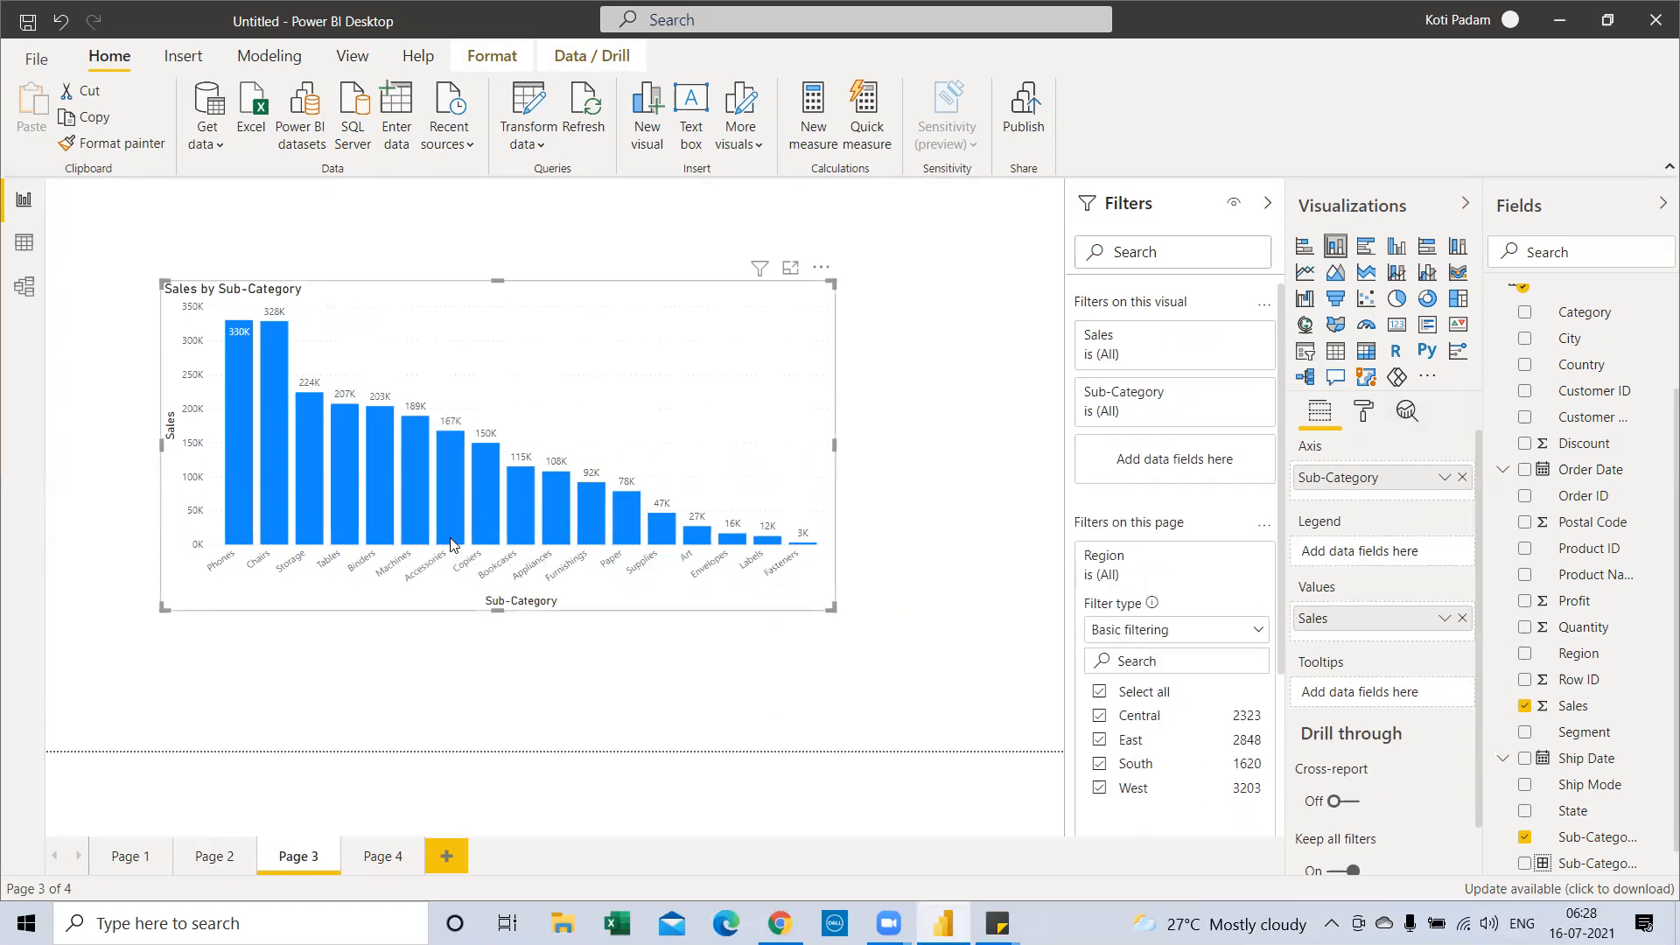
{"action": "mouse_move", "coordinate": [462, 537]}
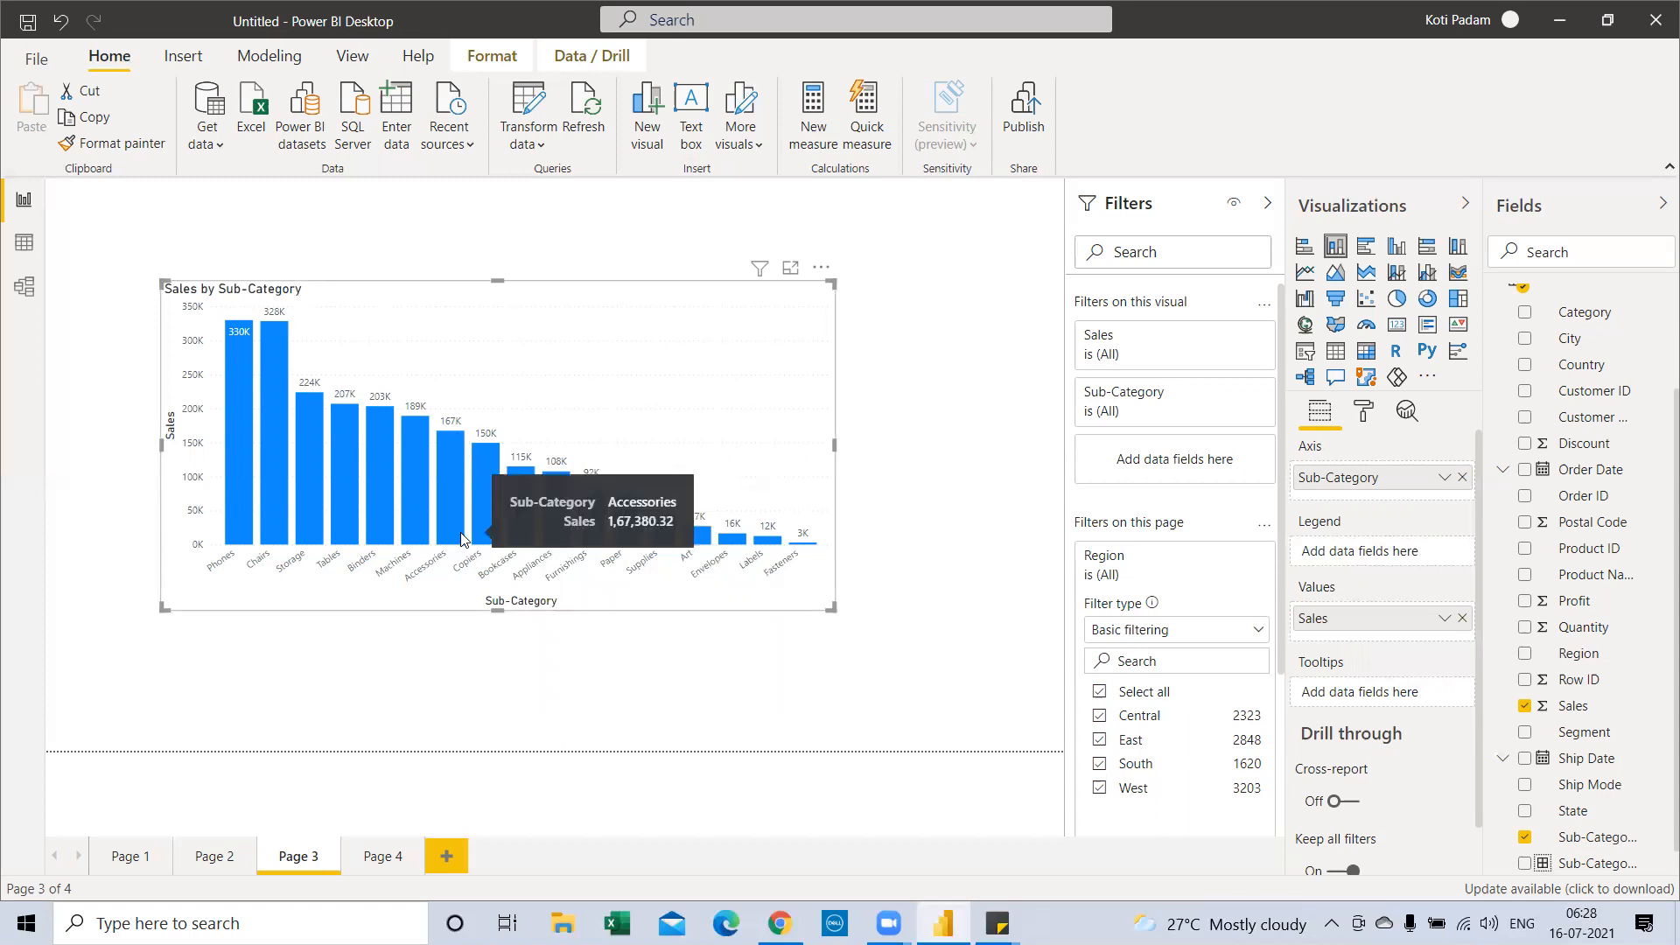
{"action": "right_click", "coordinate": [443, 465]}
{"action": "mouse_move", "coordinate": [500, 610]}
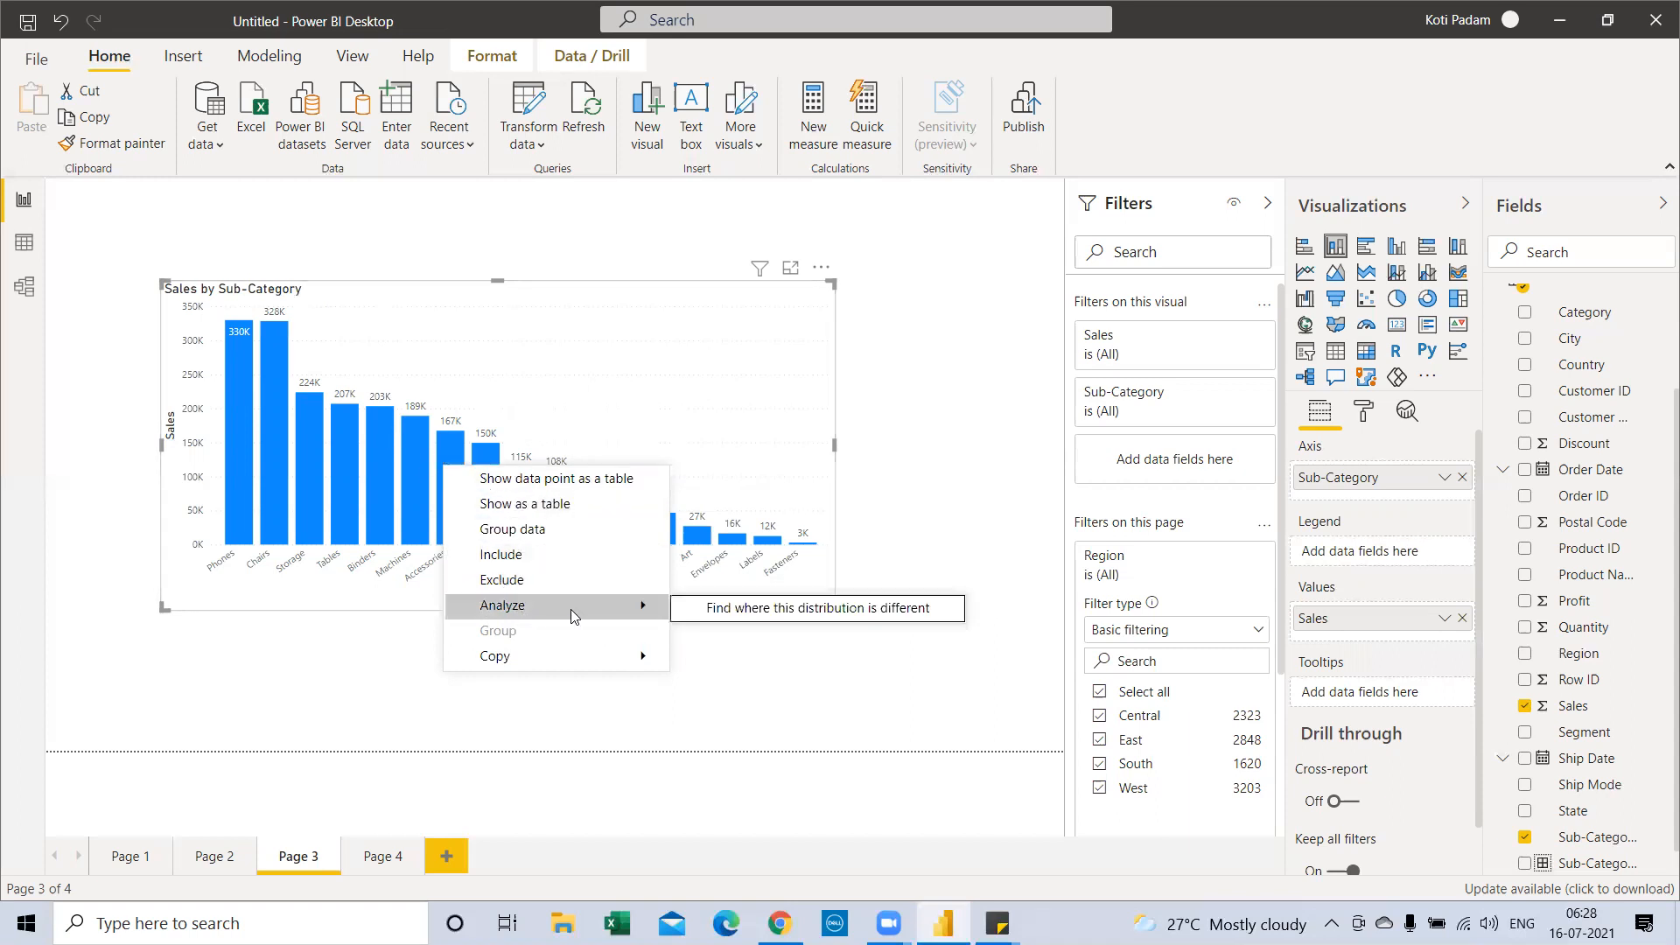
{"action": "left_click", "coordinate": [740, 610]}
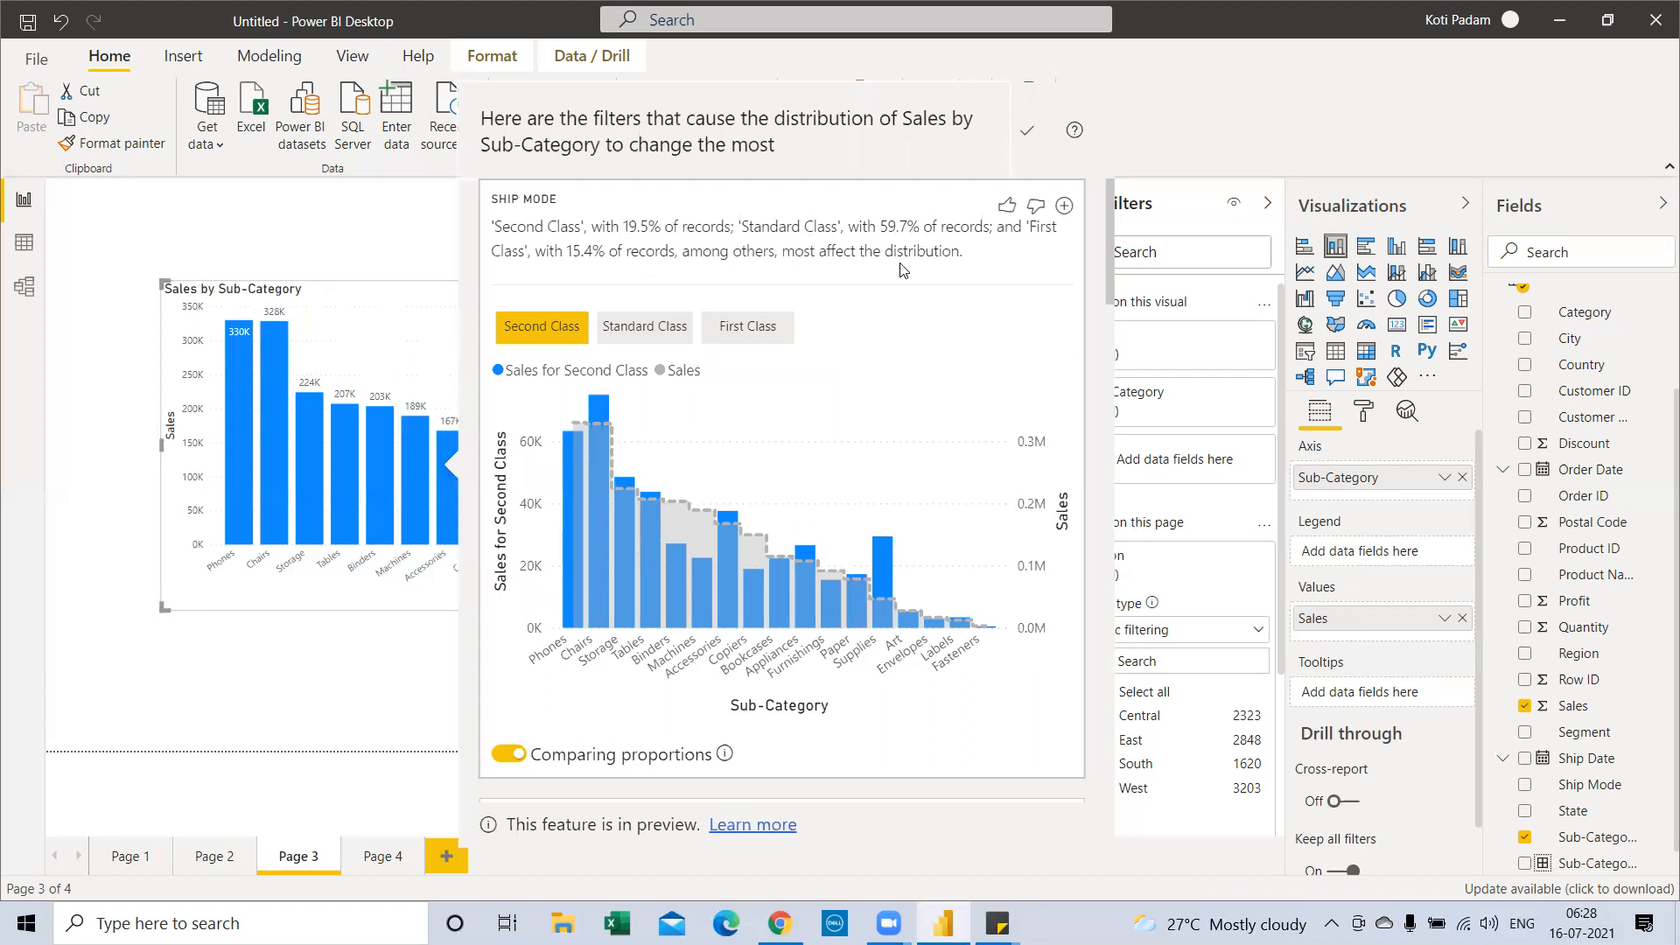
{"action": "left_click", "coordinate": [416, 603]}
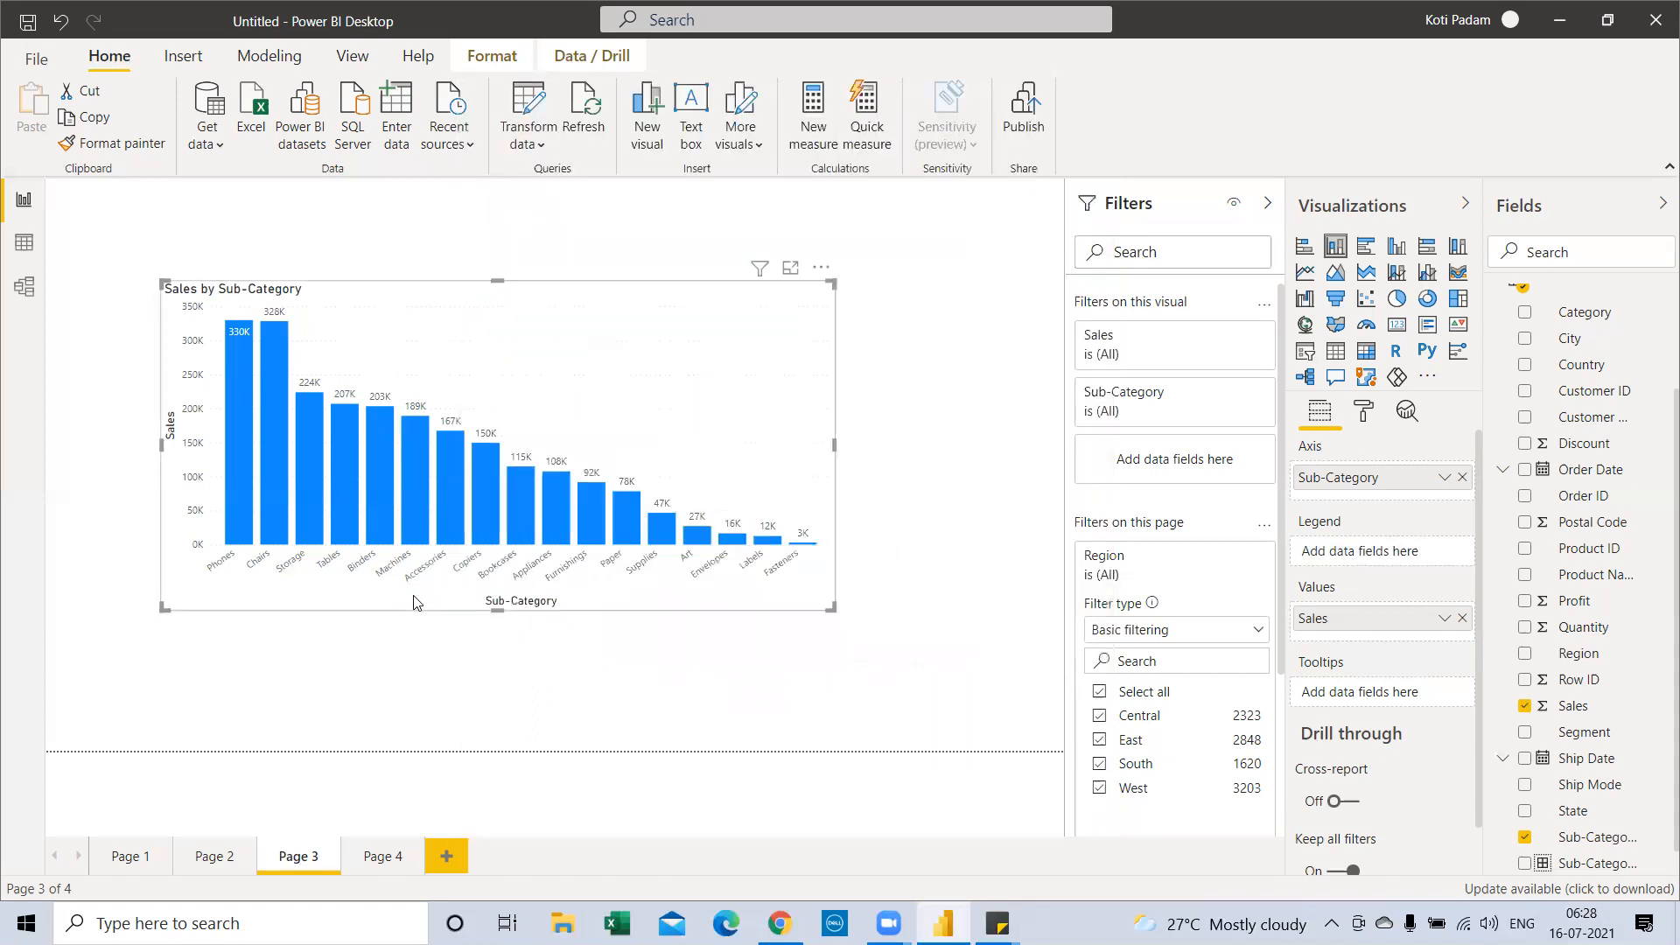
{"action": "right_click", "coordinate": [552, 489]}
{"action": "mouse_move", "coordinate": [627, 691]}
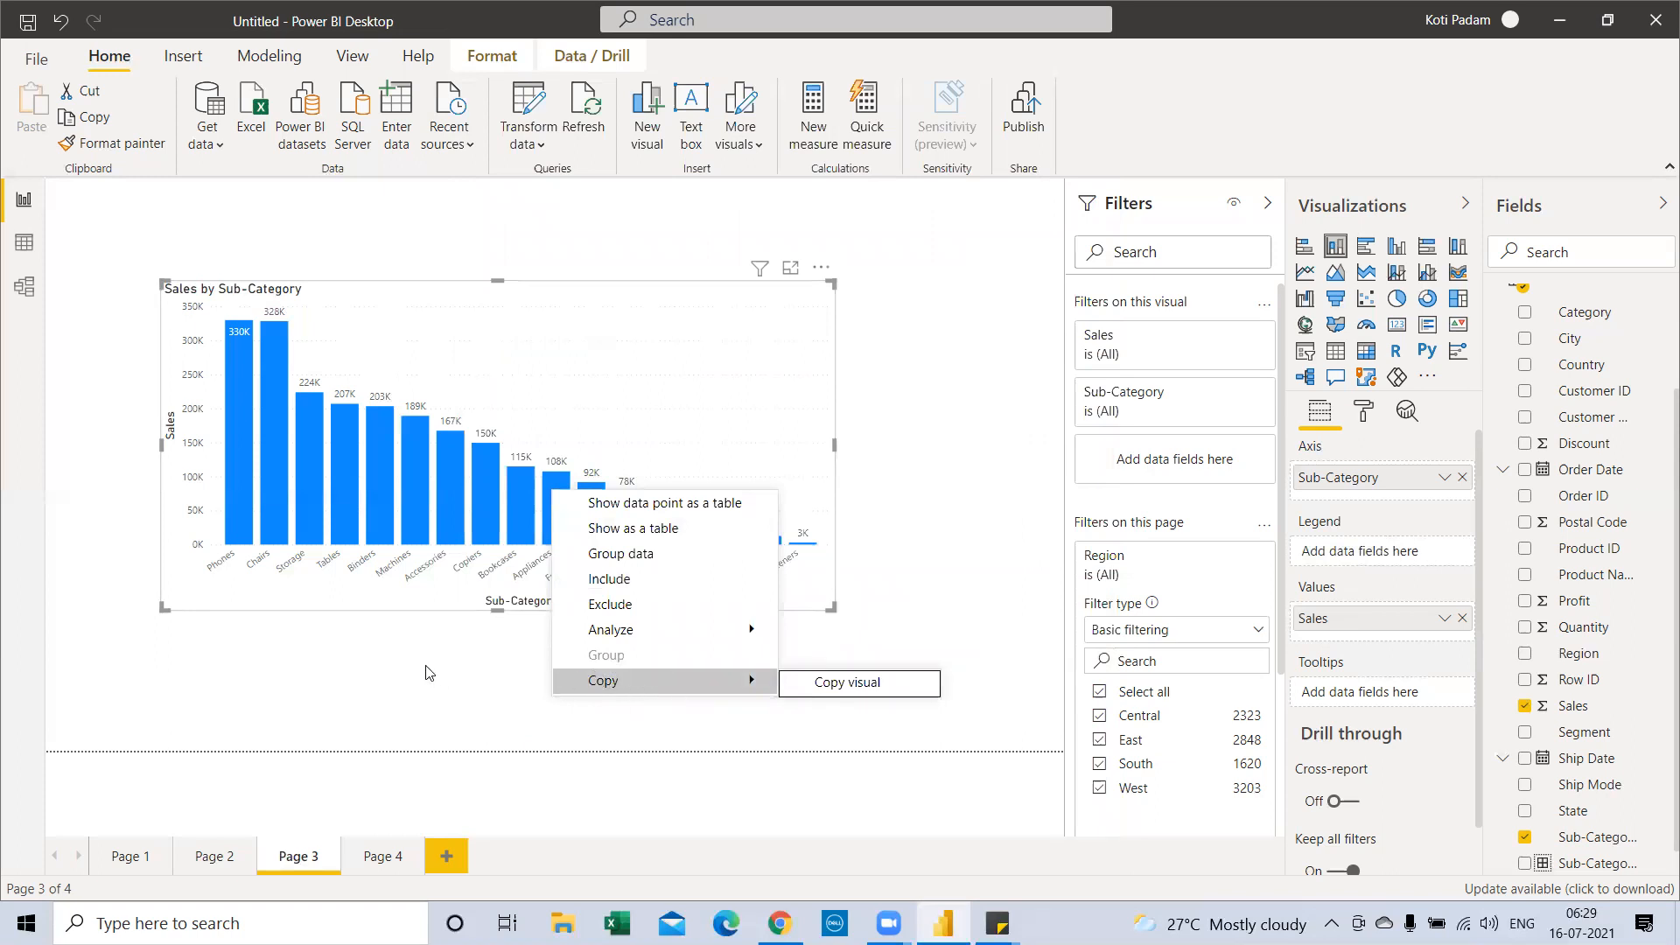
Deselect the chart and add a new blank Page 5 to the report
{"action": "left_click", "coordinate": [368, 670]}
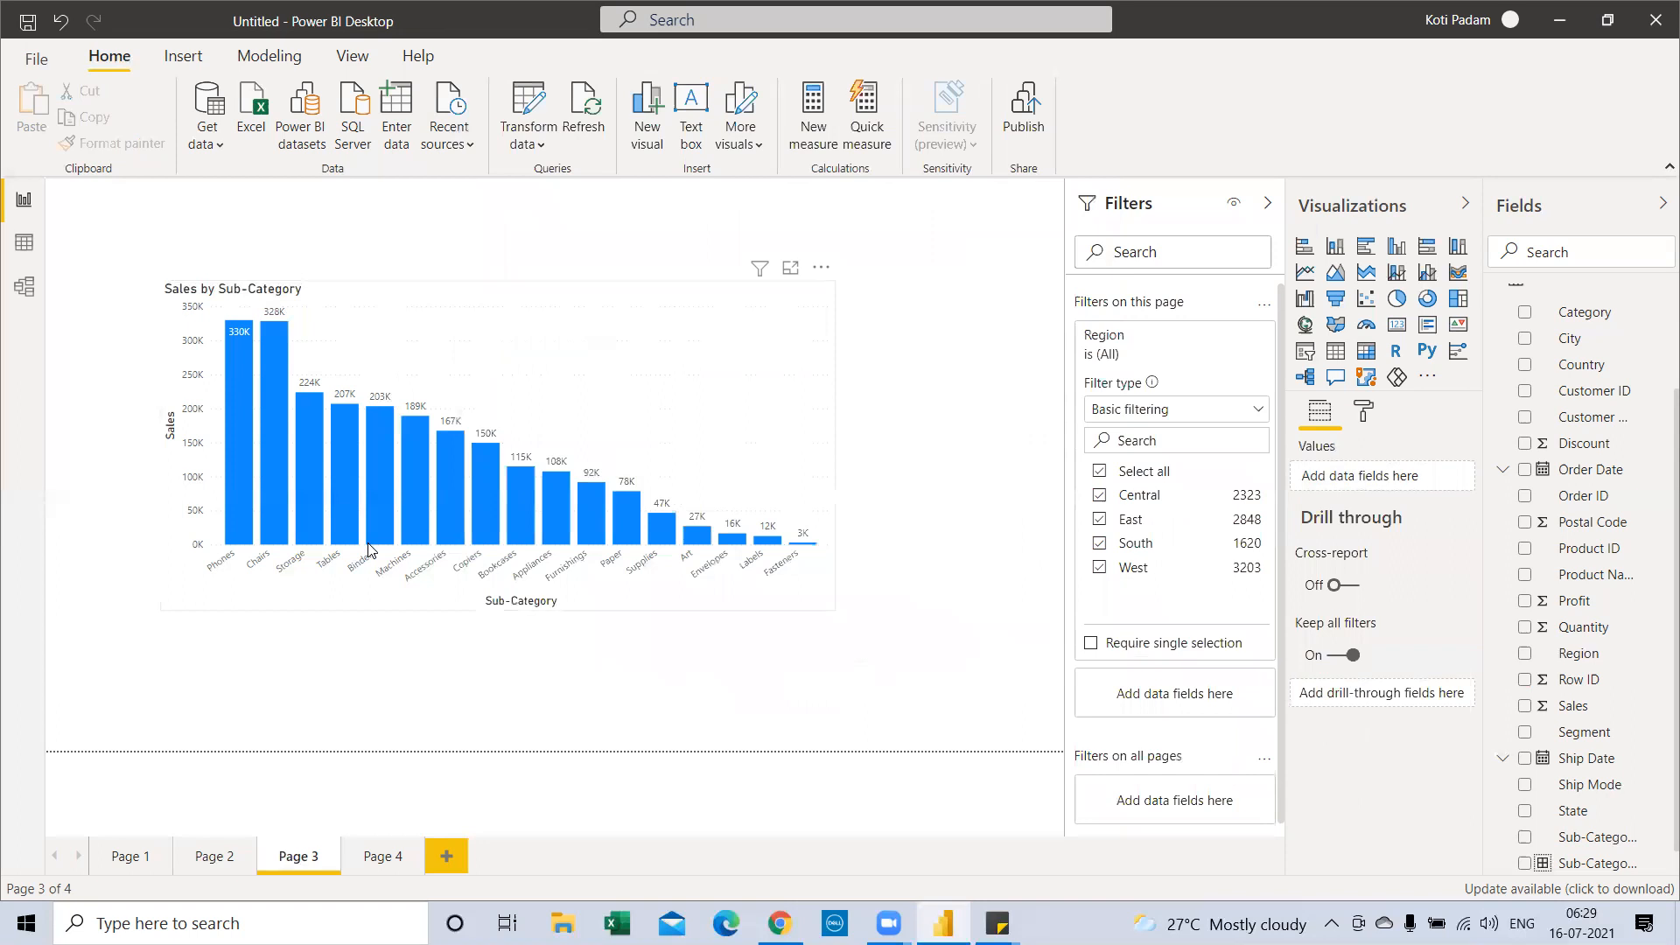
{"action": "mouse_move", "coordinate": [367, 549]}
{"action": "left_click", "coordinate": [448, 855]}
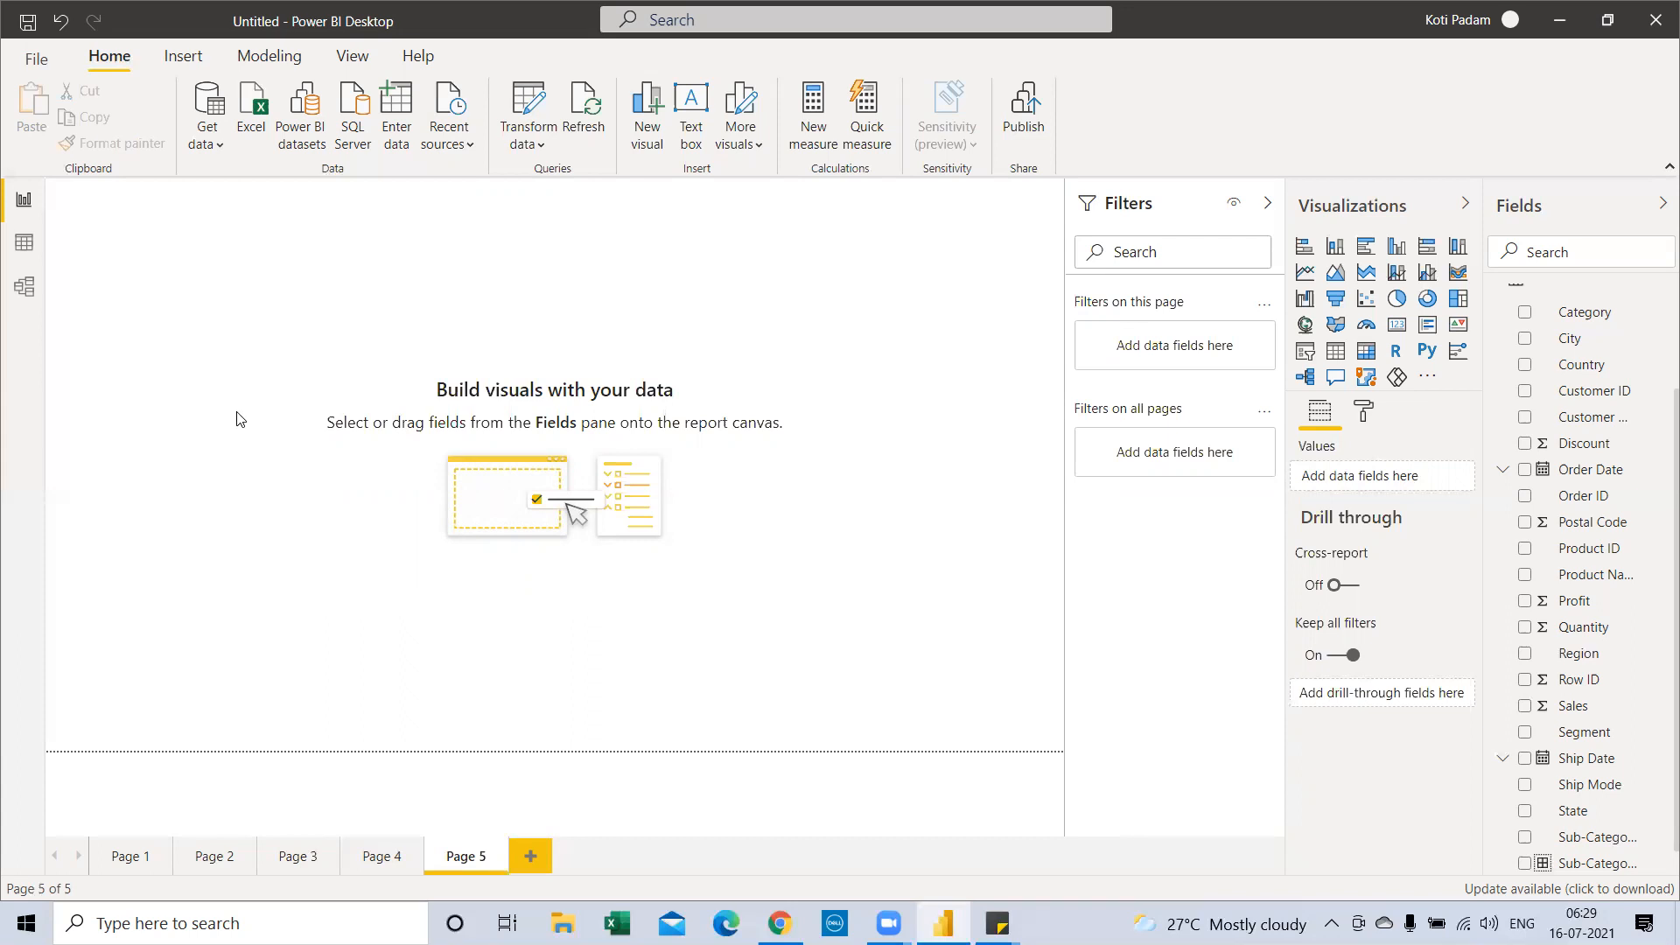
Build a donut chart of Sales by Region, enlarge and position it, then deselect it
{"action": "left_click", "coordinate": [1428, 300]}
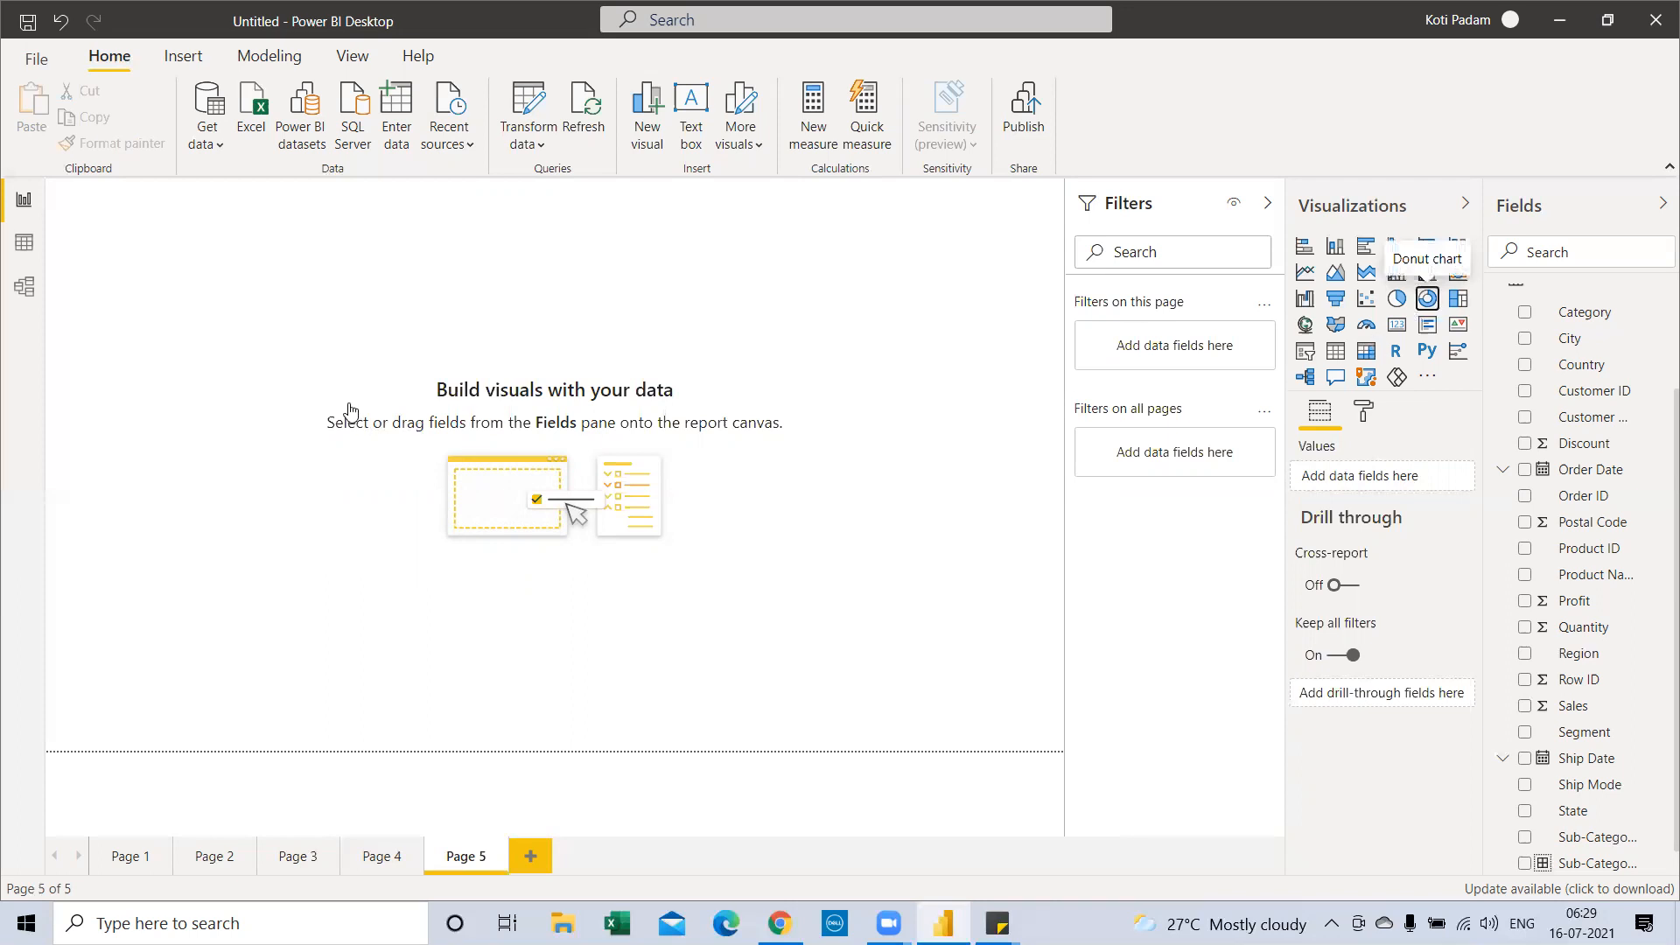
{"action": "left_click_drag", "start_coordinate": [158, 221], "coordinate": [238, 361]}
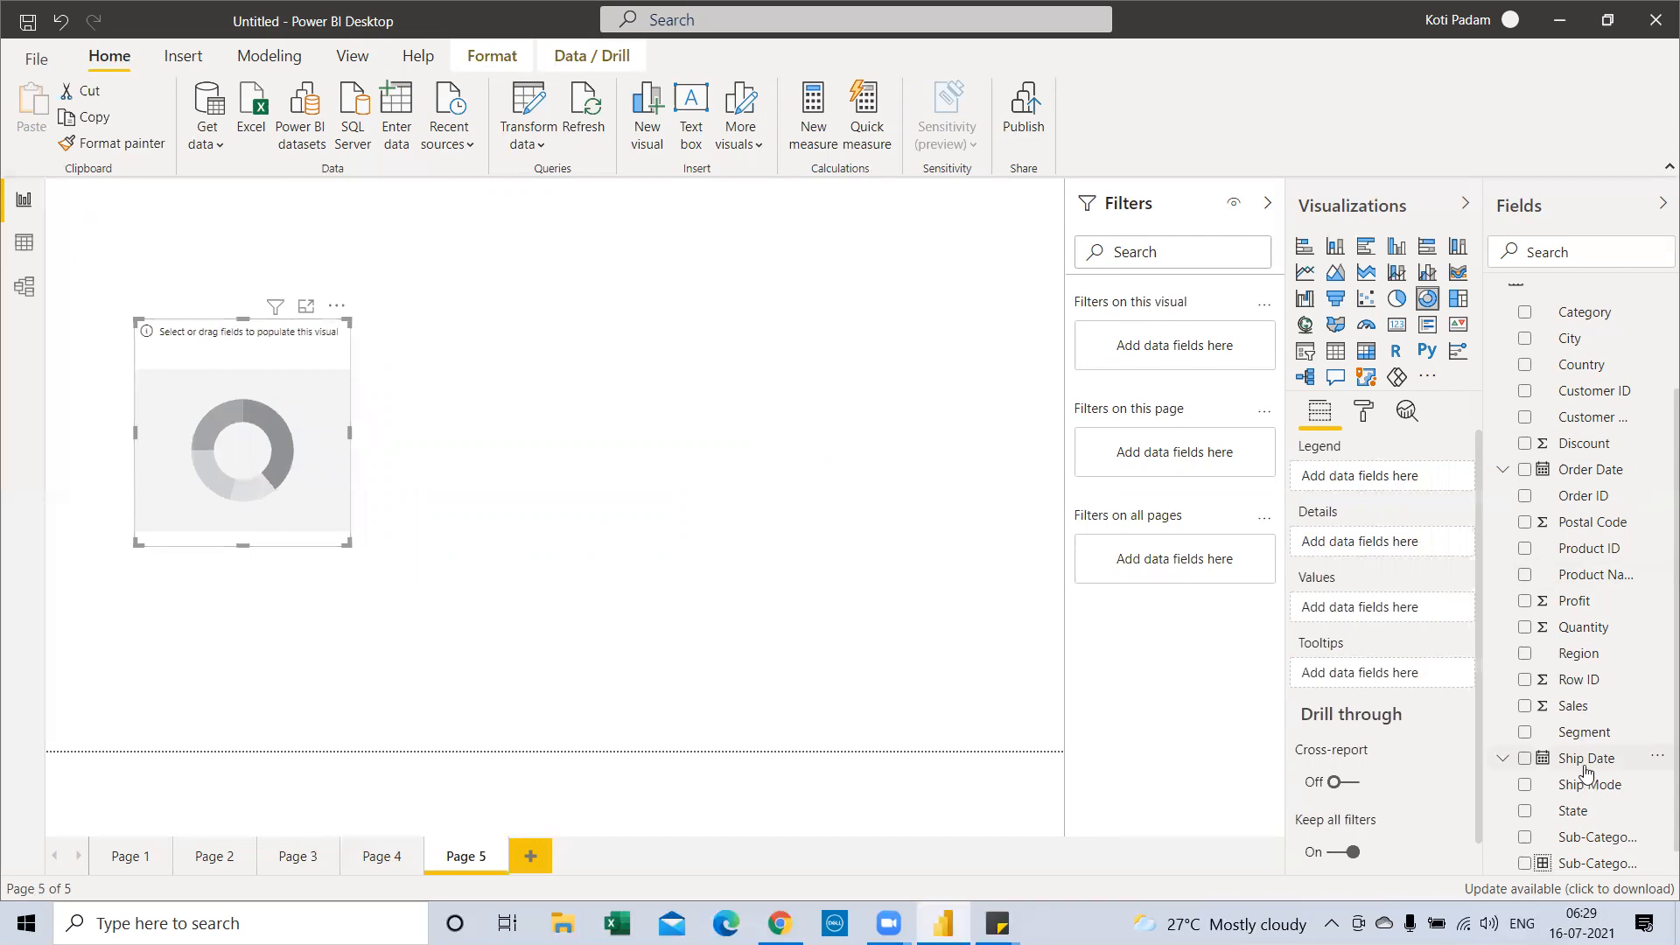
{"action": "left_click_drag", "start_coordinate": [1582, 714], "coordinate": [238, 431]}
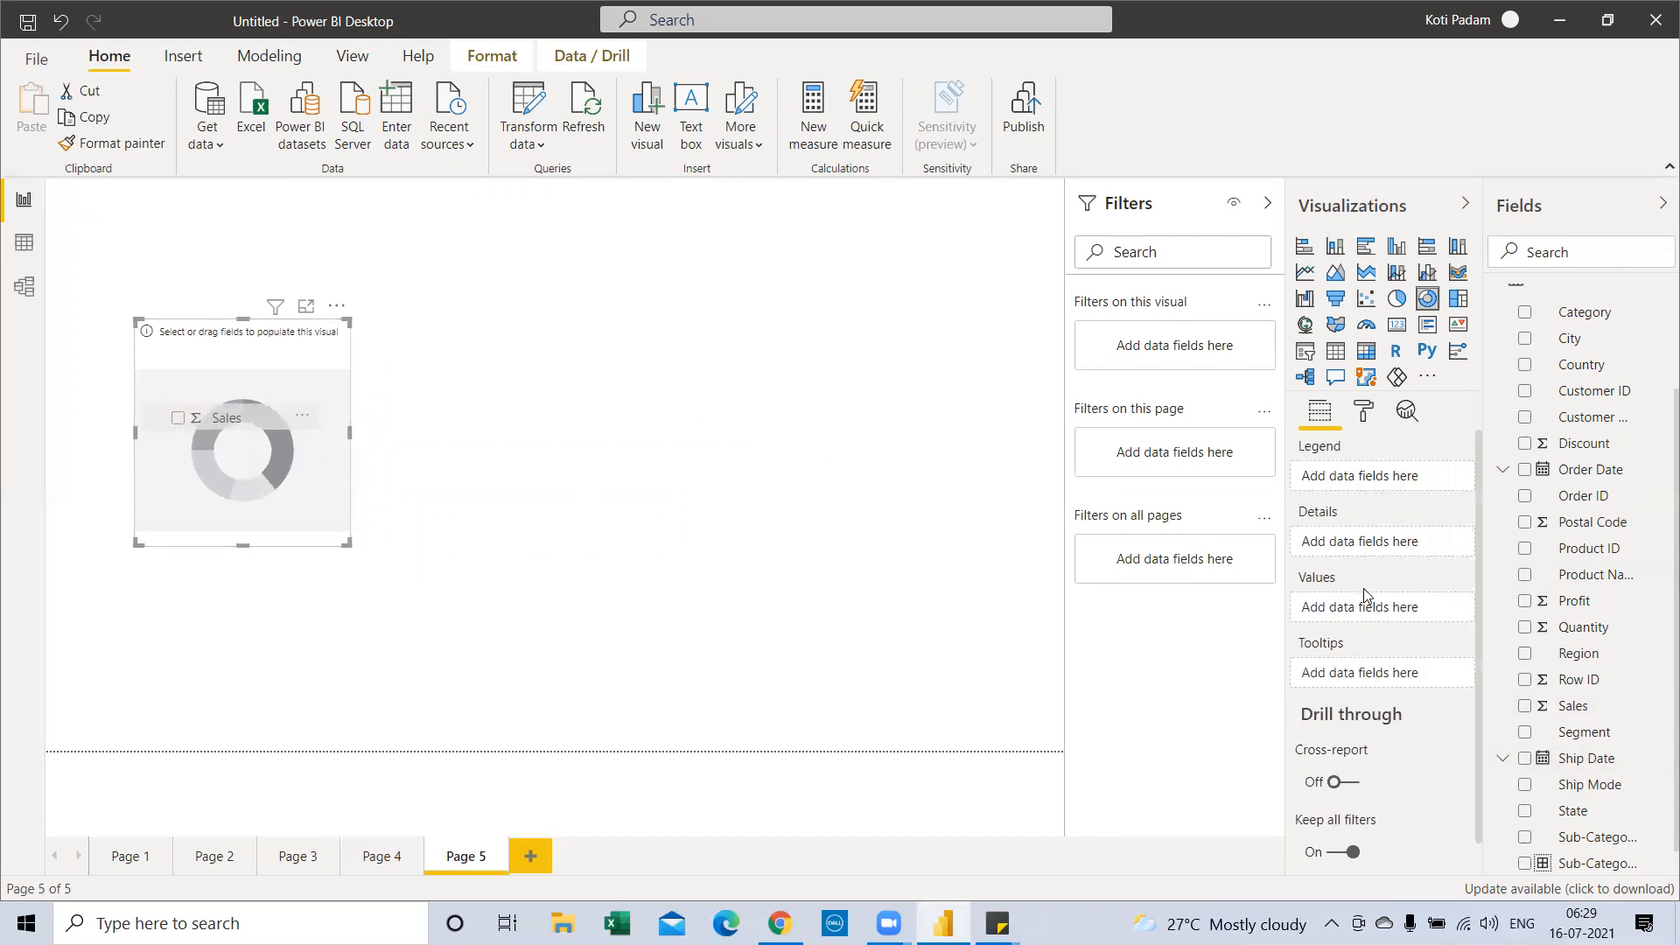
{"action": "left_click_drag", "start_coordinate": [1597, 665], "coordinate": [252, 381]}
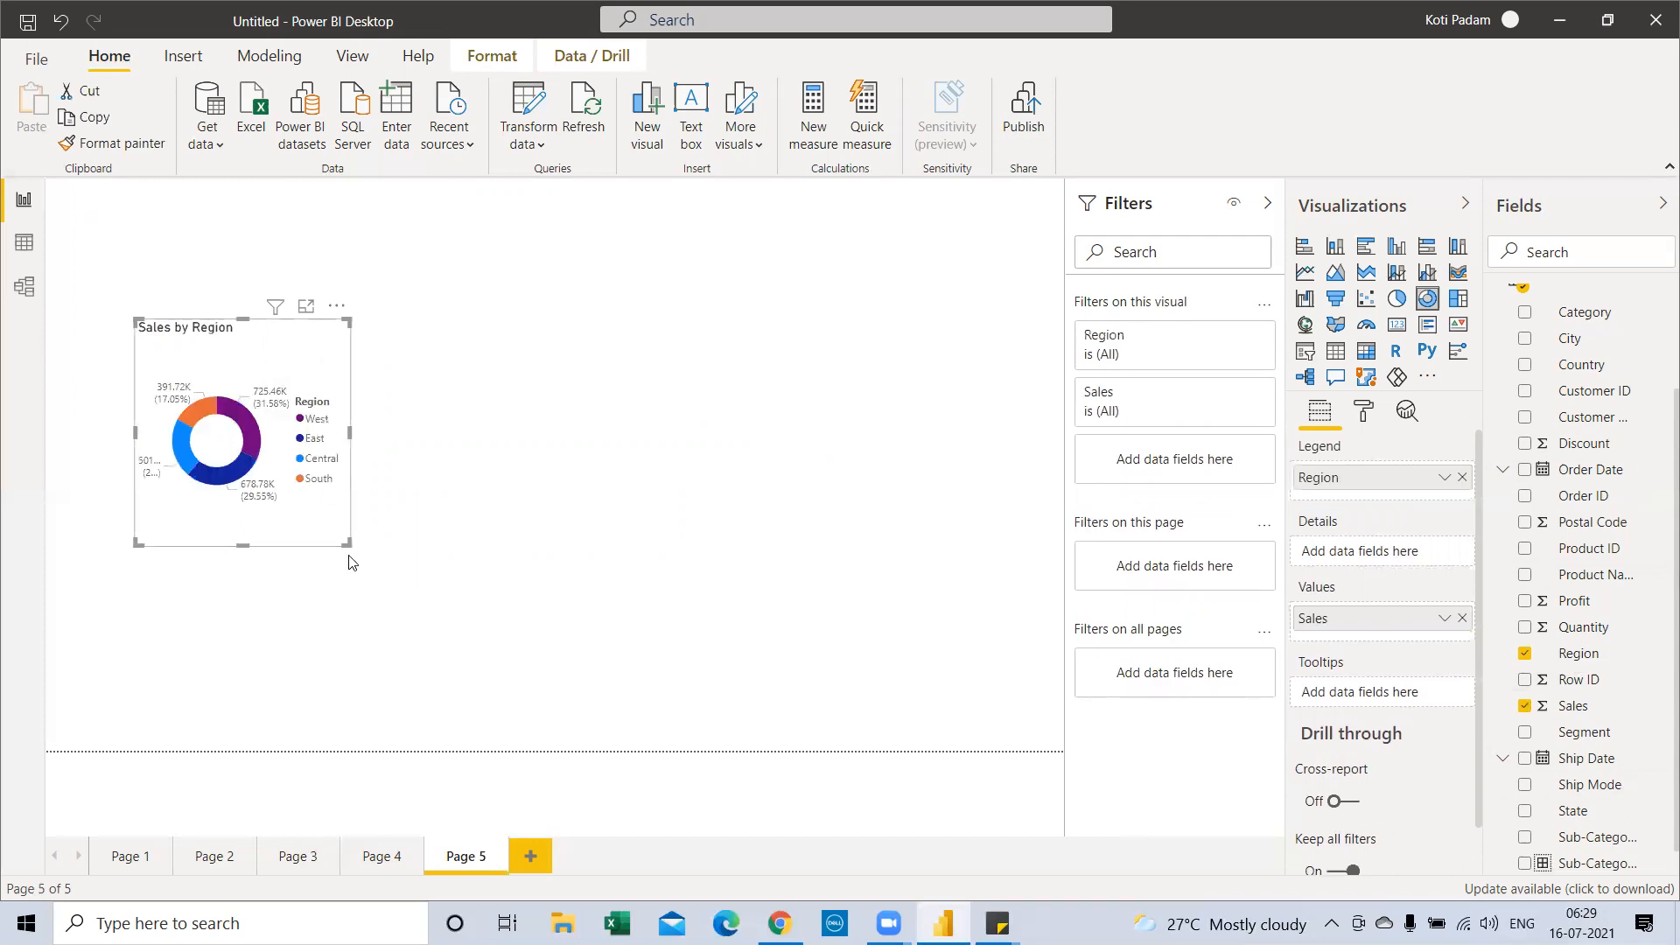
{"action": "left_click_drag", "start_coordinate": [350, 543], "coordinate": [453, 595]}
{"action": "left_click_drag", "start_coordinate": [347, 369], "coordinate": [372, 392]}
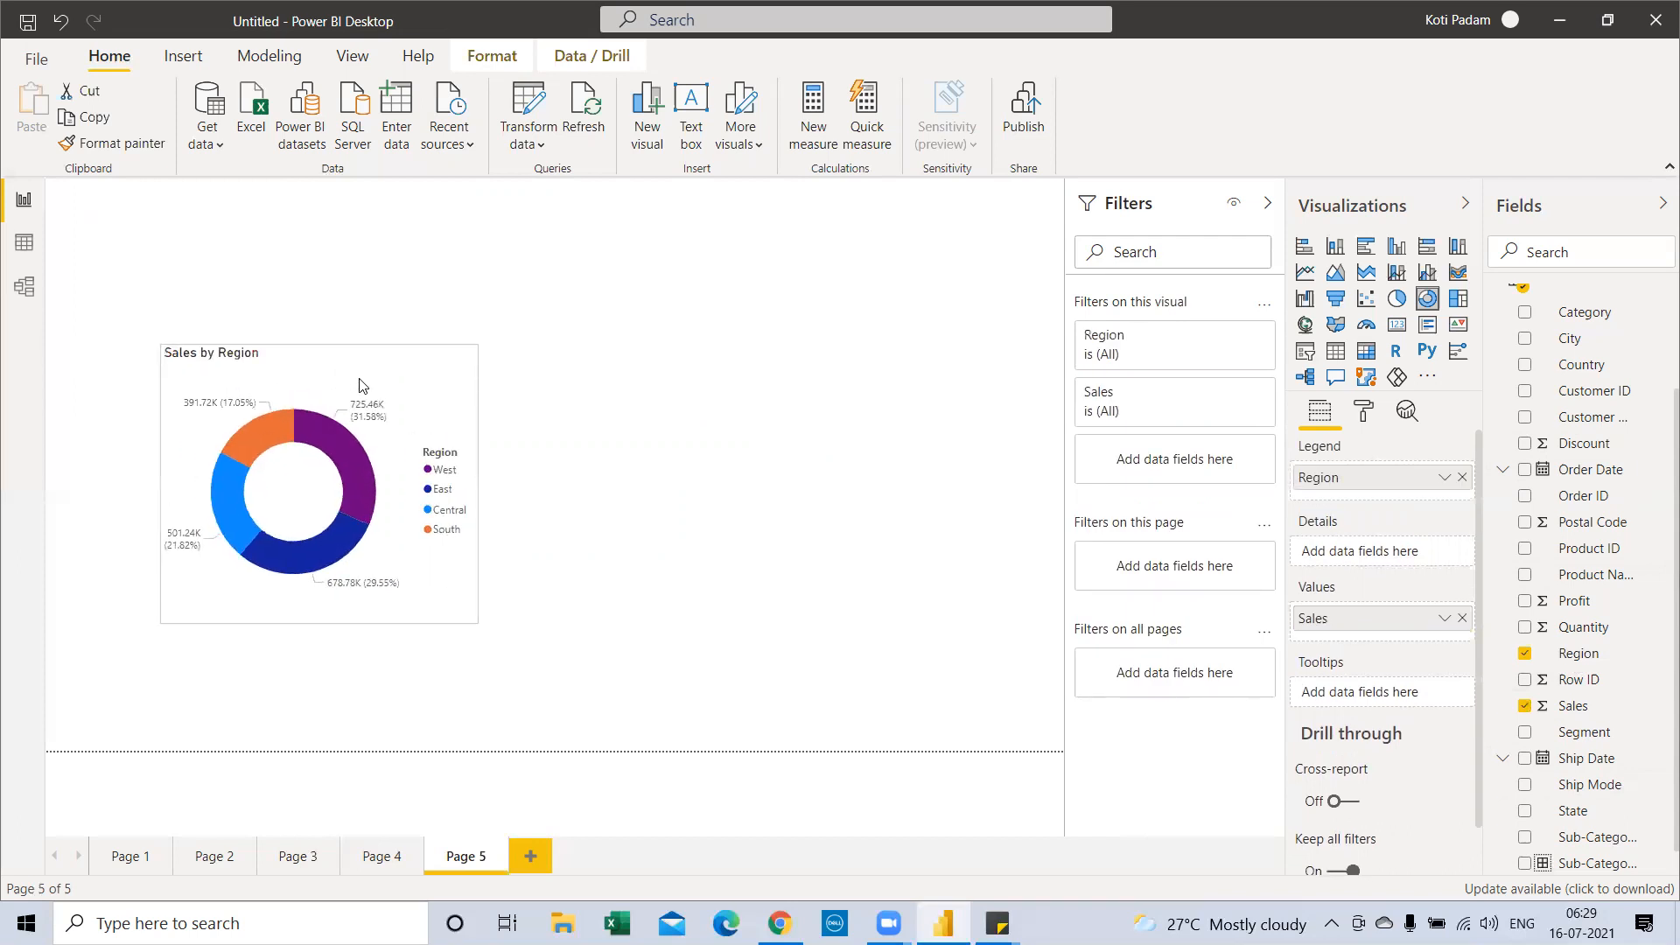
{"action": "left_click", "coordinate": [735, 419]}
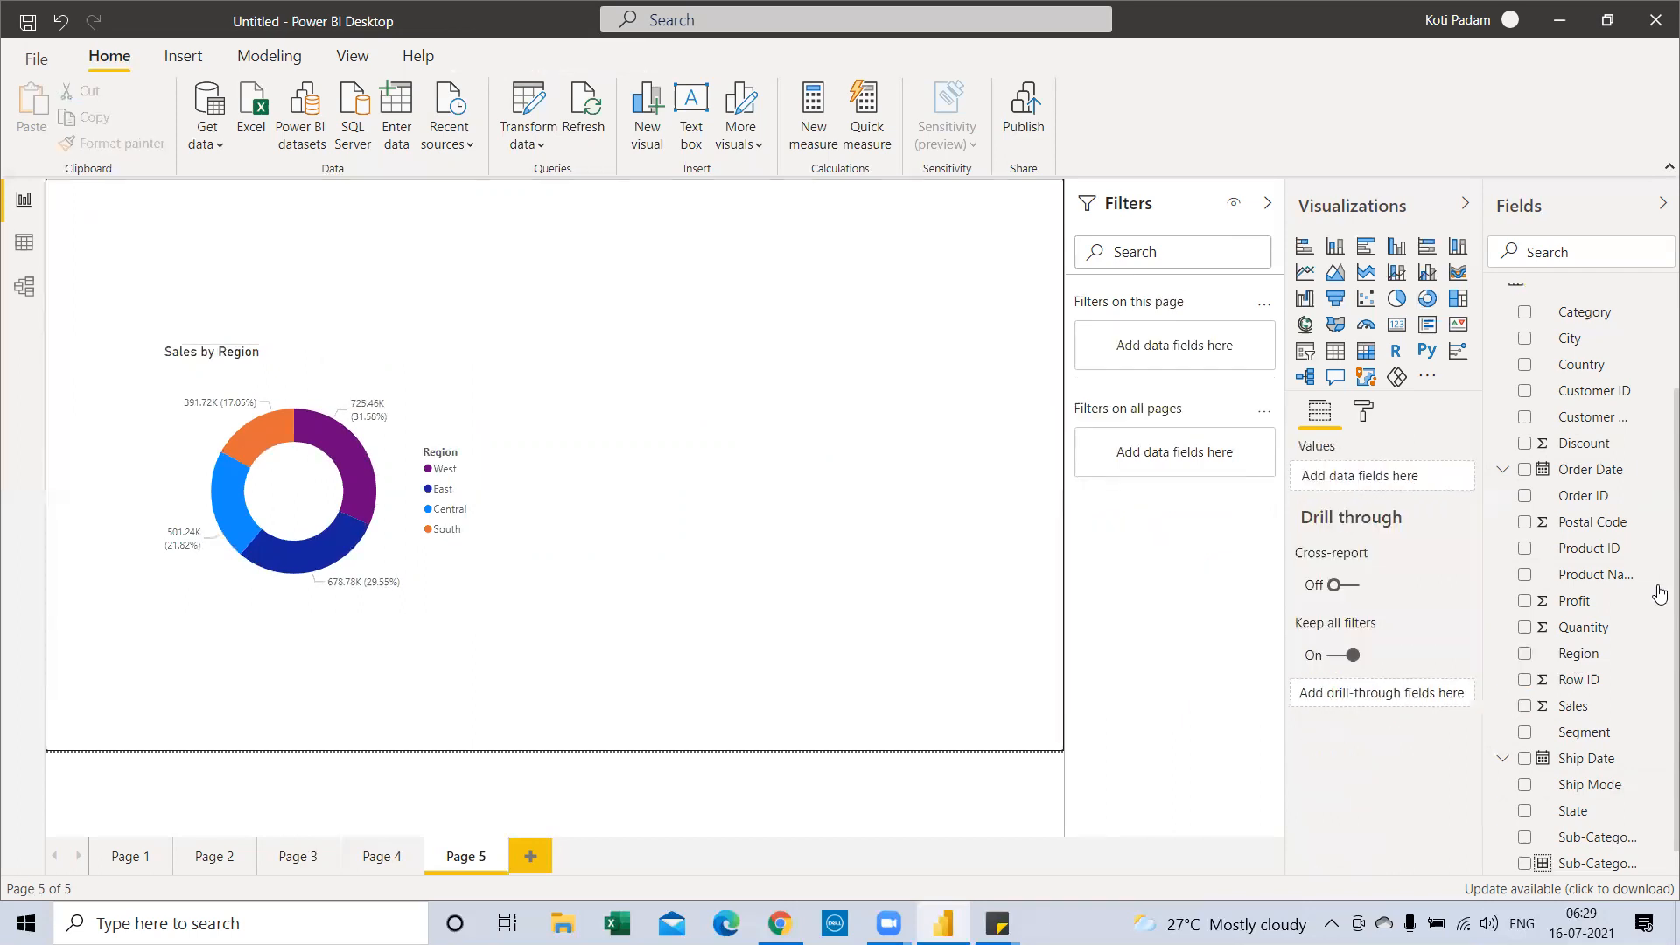
{"action": "scroll", "coordinate": [1654, 638], "scroll_direction": "down", "scroll_amount": 1}
{"action": "scroll", "coordinate": [1636, 663], "scroll_direction": "up", "scroll_amount": 2}
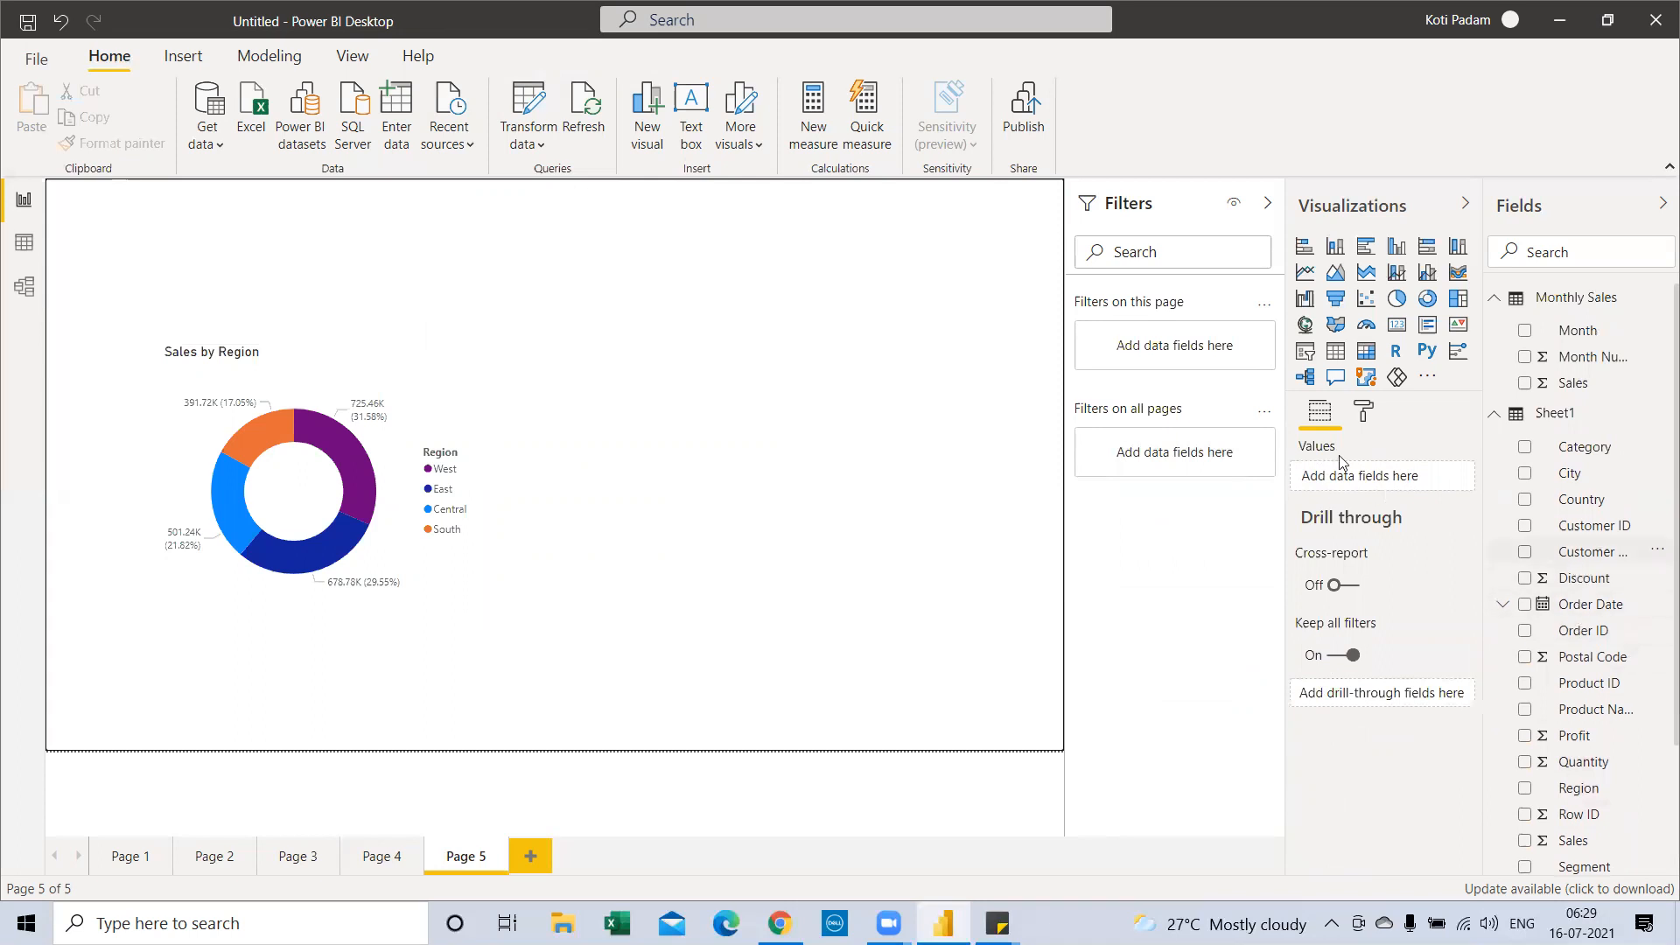
Add a stacked bar chart of Sales by Sub-Category to the right of the donut
{"action": "left_click", "coordinate": [1305, 248]}
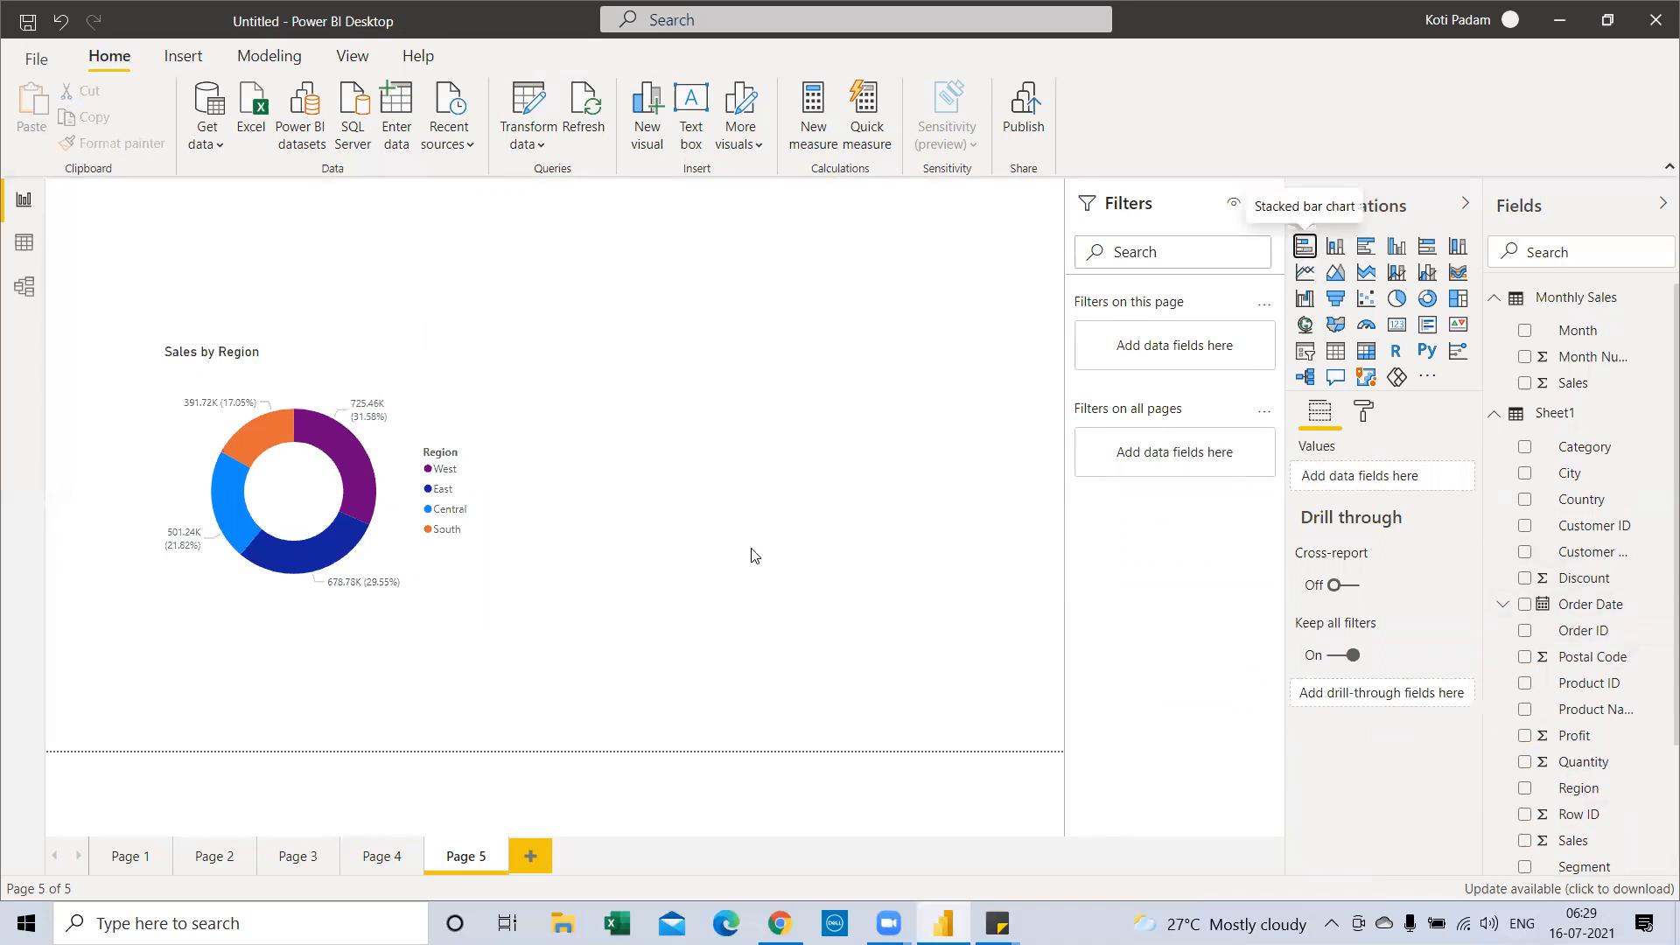
{"action": "left_click_drag", "start_coordinate": [330, 214], "coordinate": [783, 352]}
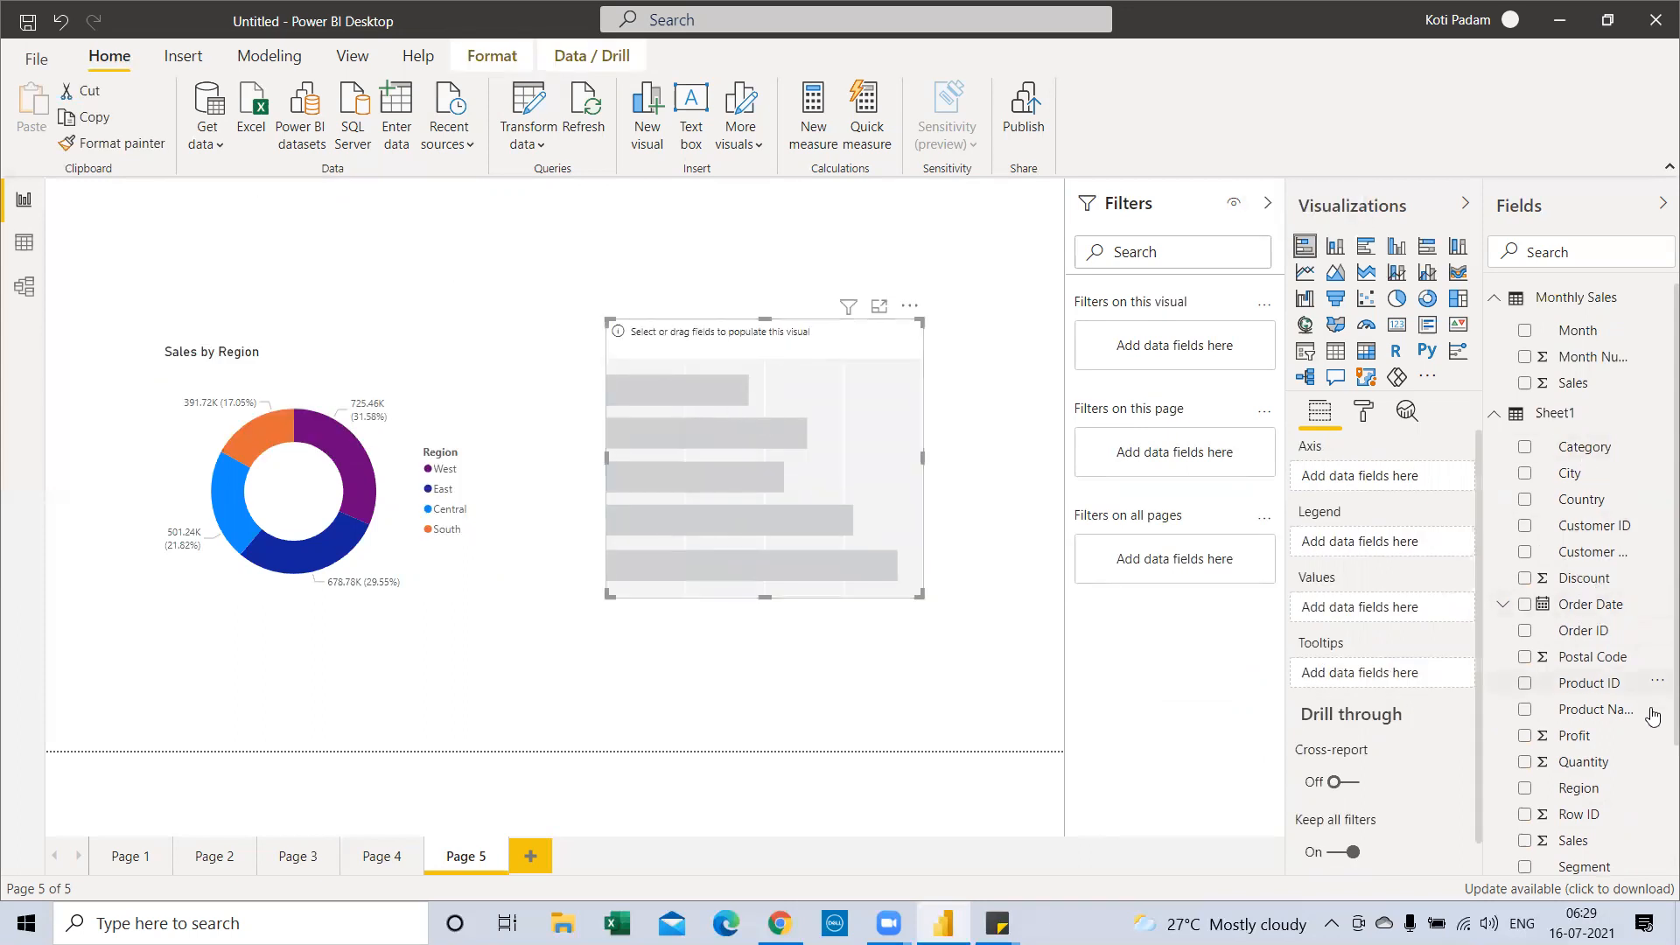
{"action": "scroll", "coordinate": [1654, 718], "scroll_direction": "down", "scroll_amount": 3}
{"action": "left_click_drag", "start_coordinate": [1619, 806], "coordinate": [1040, 446]}
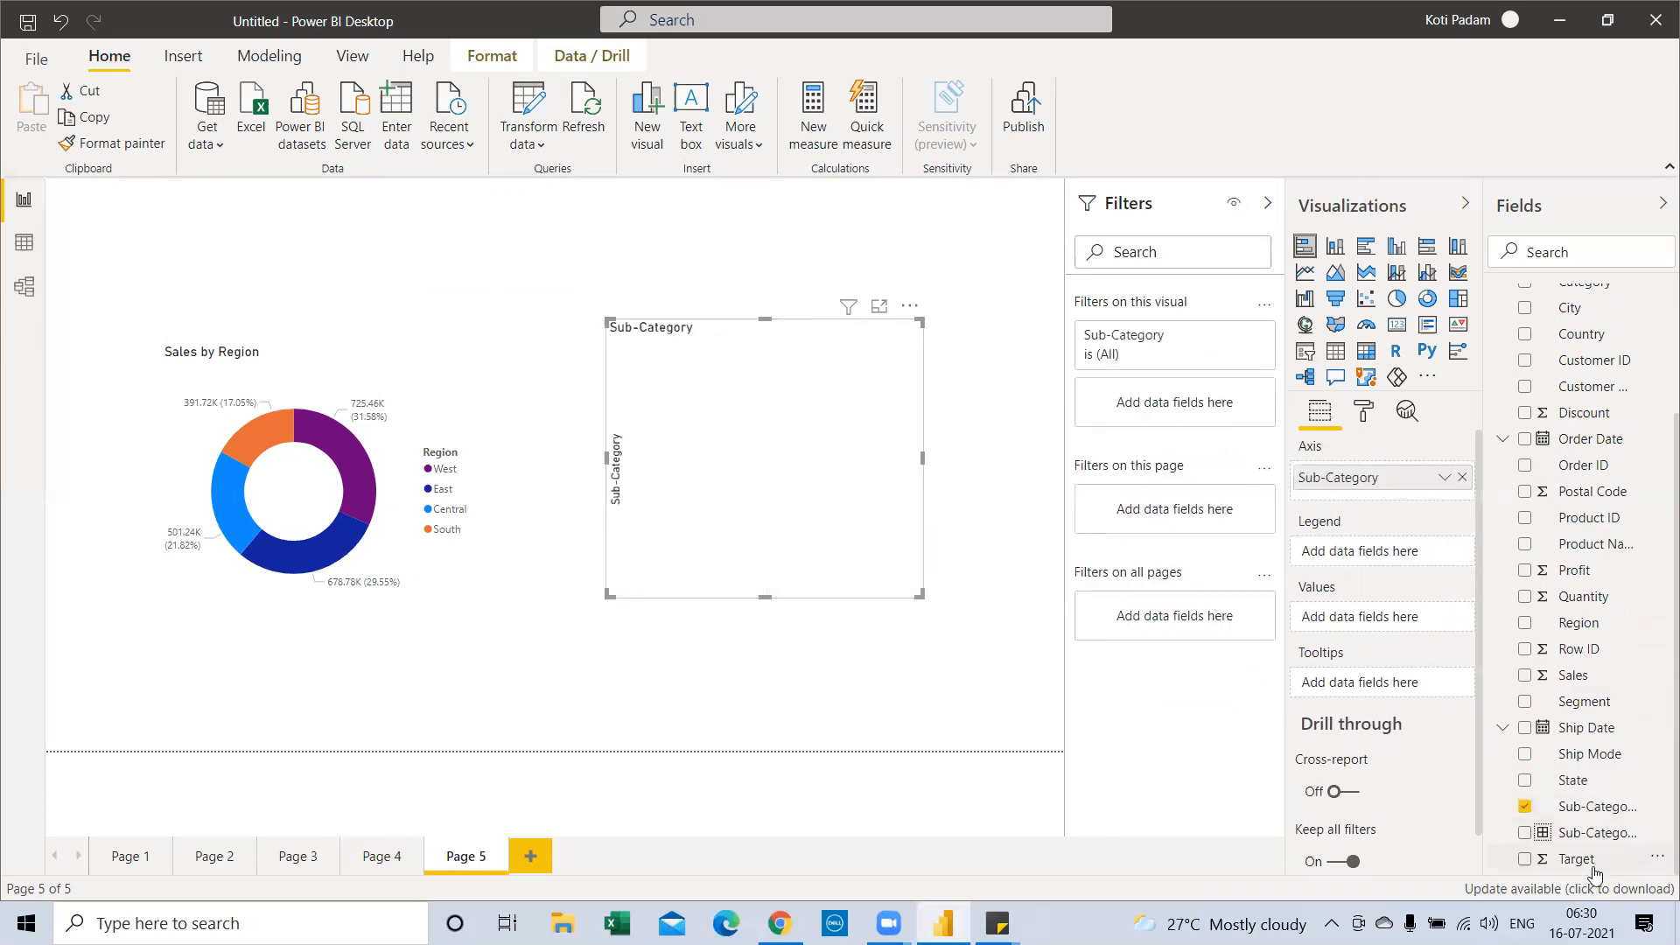
{"action": "left_click_drag", "start_coordinate": [1571, 676], "coordinate": [835, 483]}
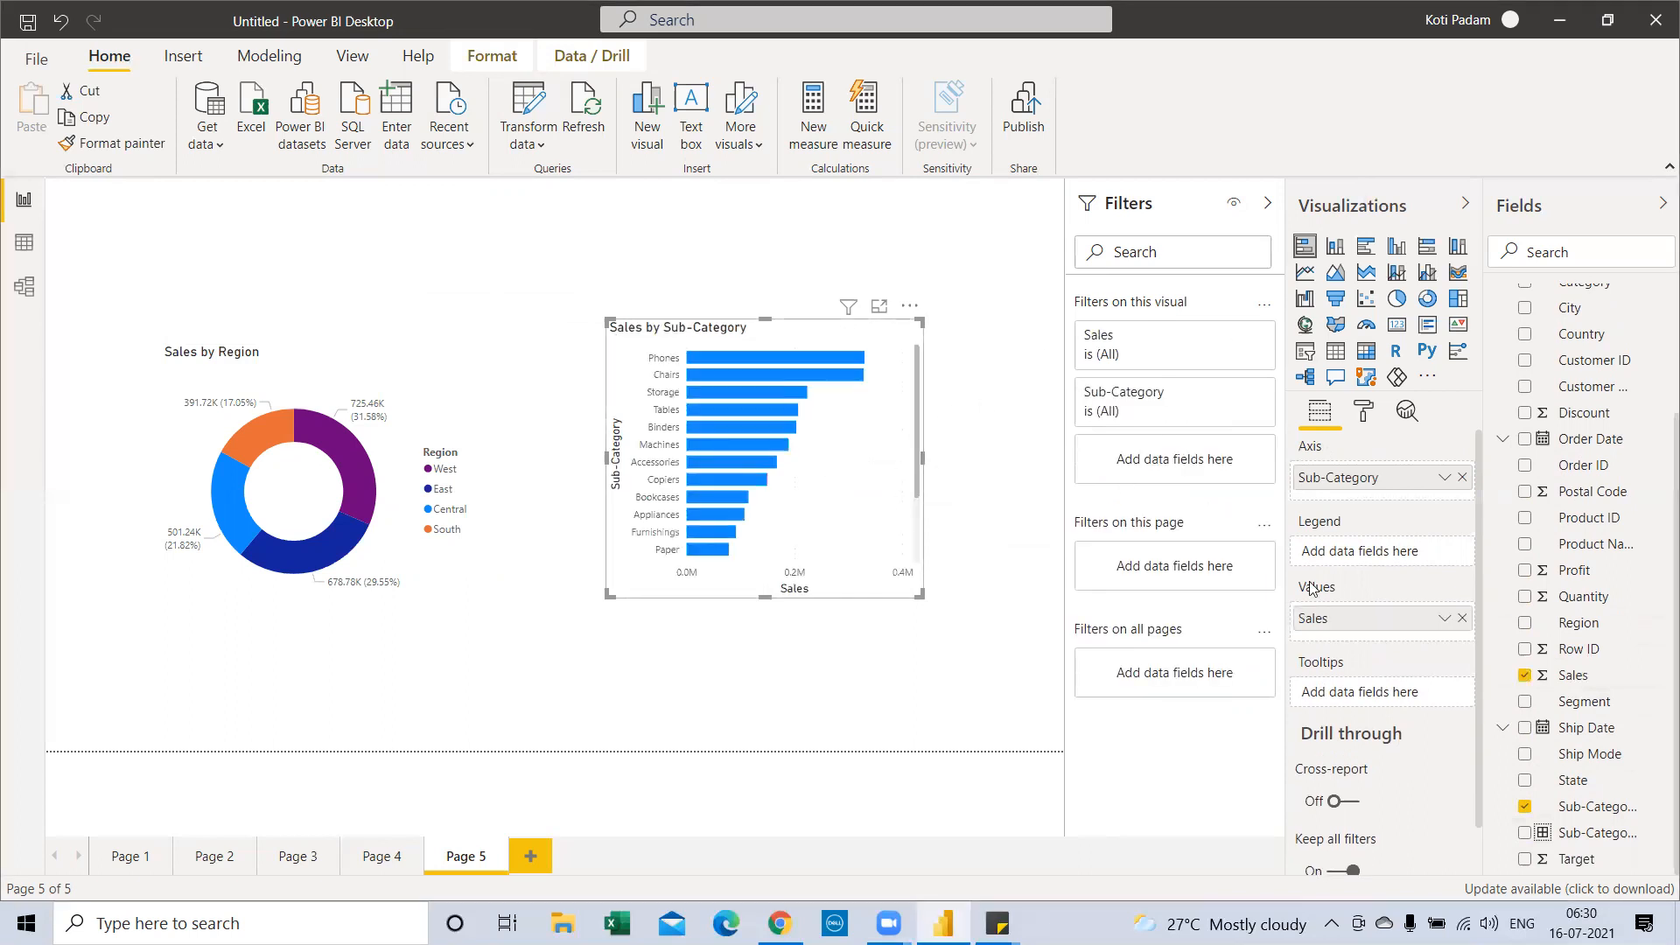
Turn on the bar chart's data labels, enlarge it, and make the donut slightly taller
{"action": "left_click", "coordinate": [1363, 411]}
{"action": "left_click", "coordinate": [1439, 695]}
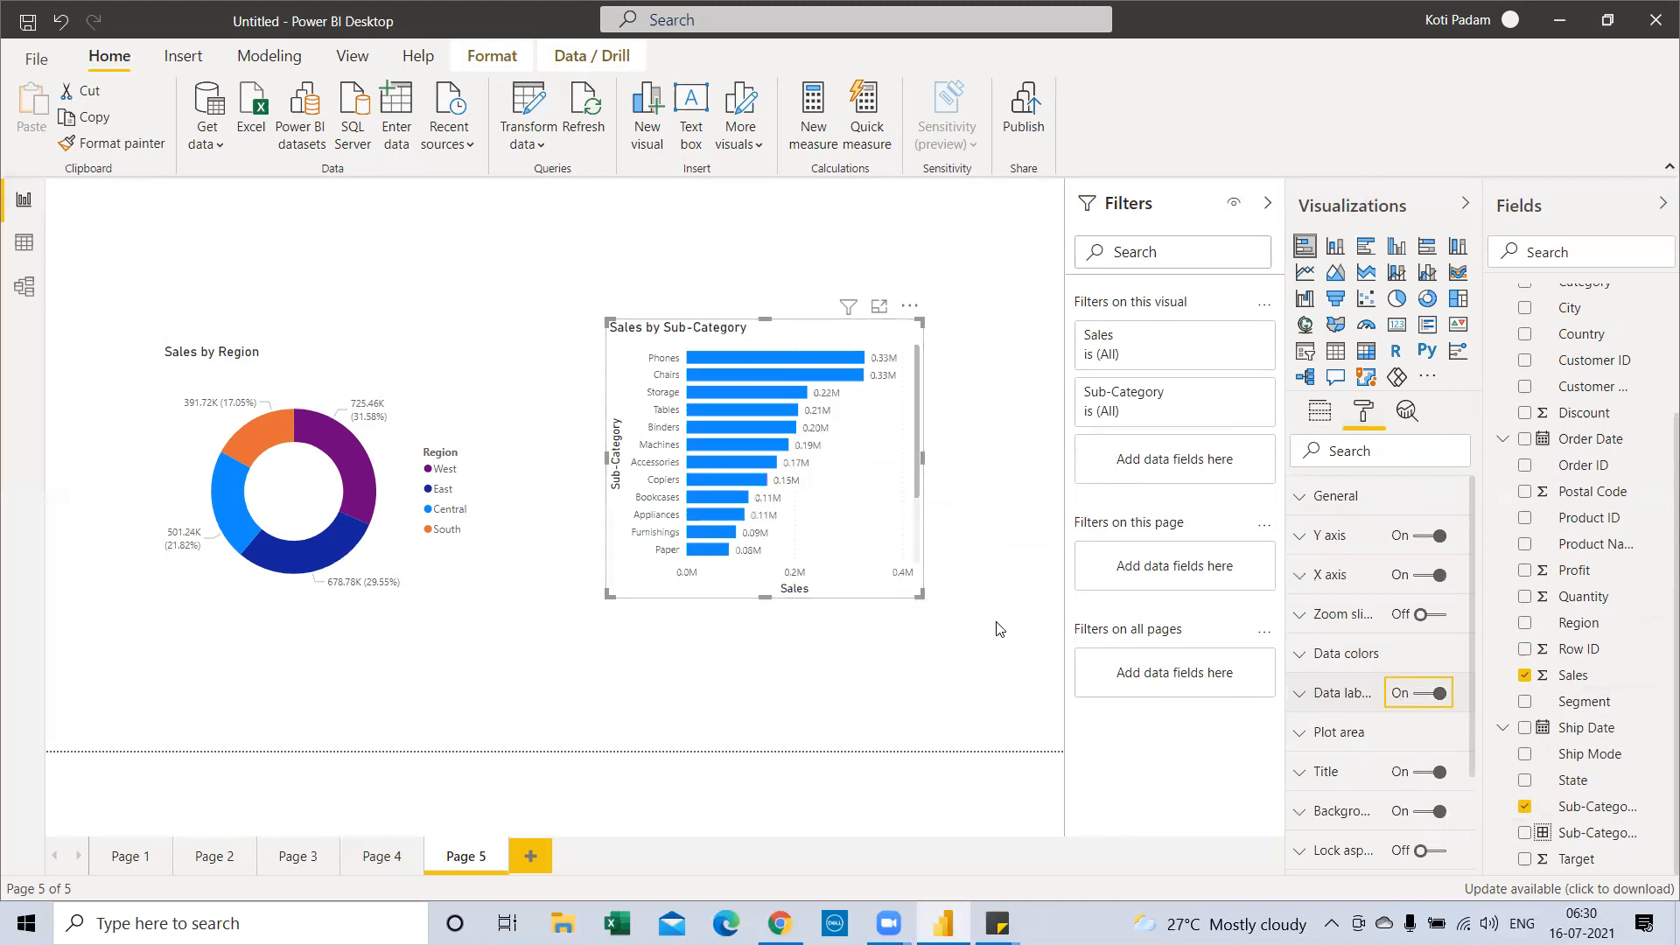
{"action": "left_click_drag", "start_coordinate": [998, 628], "coordinate": [1009, 633]}
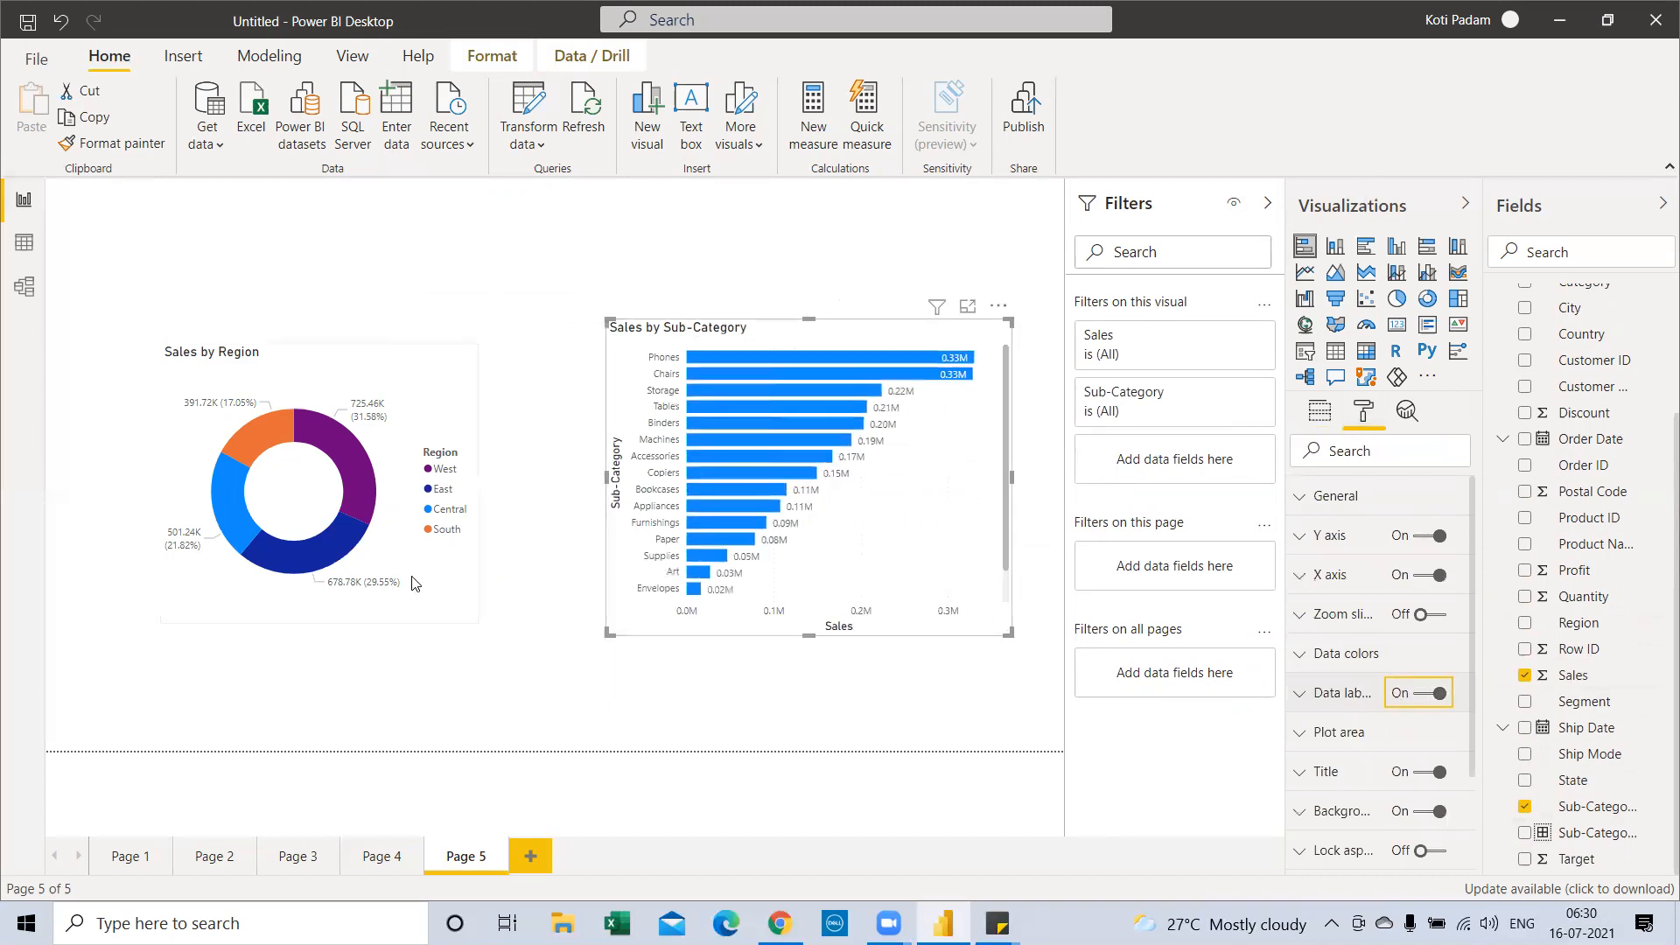
{"action": "left_click", "coordinate": [368, 620]}
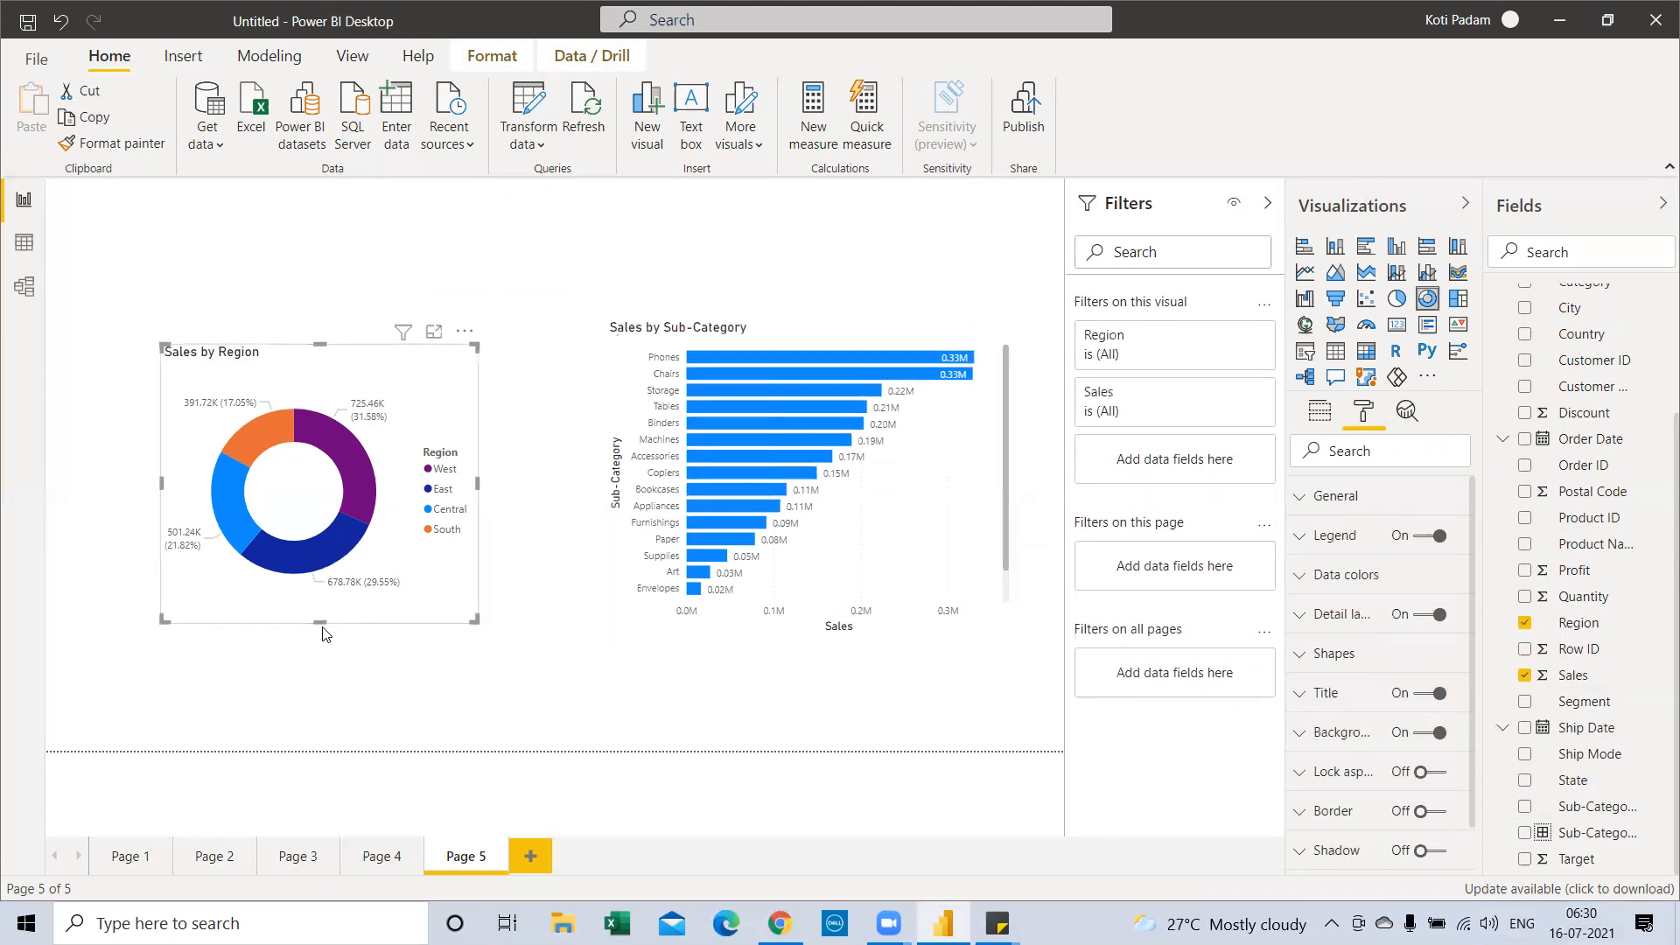
{"action": "left_click_drag", "start_coordinate": [320, 619], "coordinate": [321, 630]}
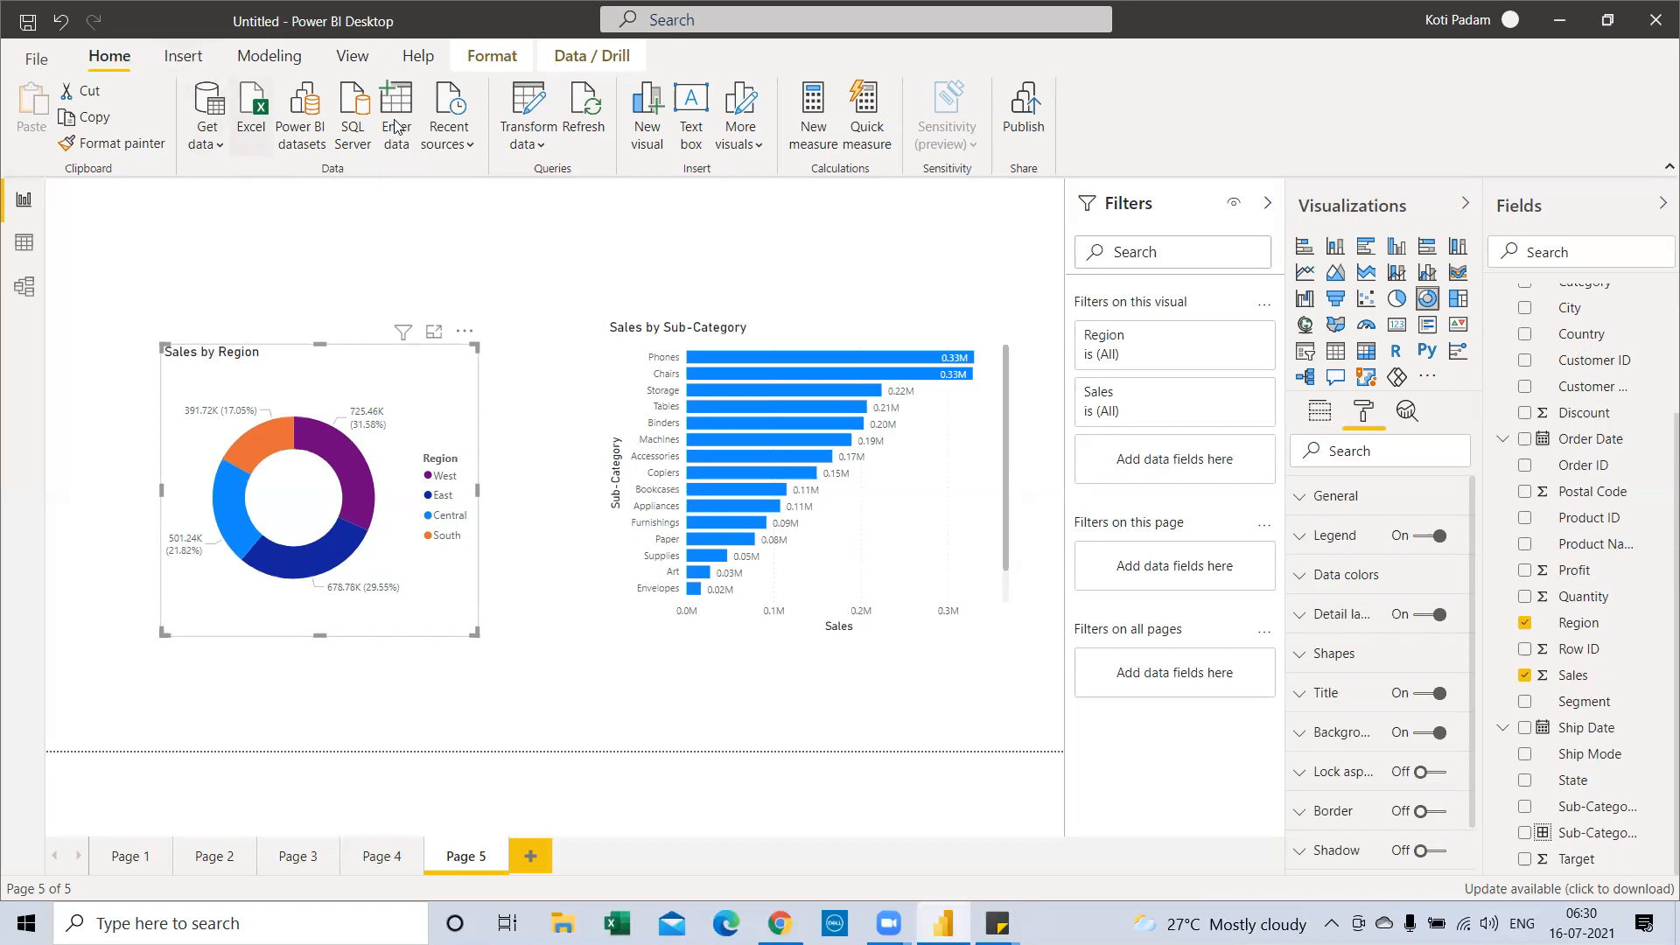
Open the Bookmarks pane and add a bookmark named 'Region wise Sales'
{"action": "left_click", "coordinate": [354, 59]}
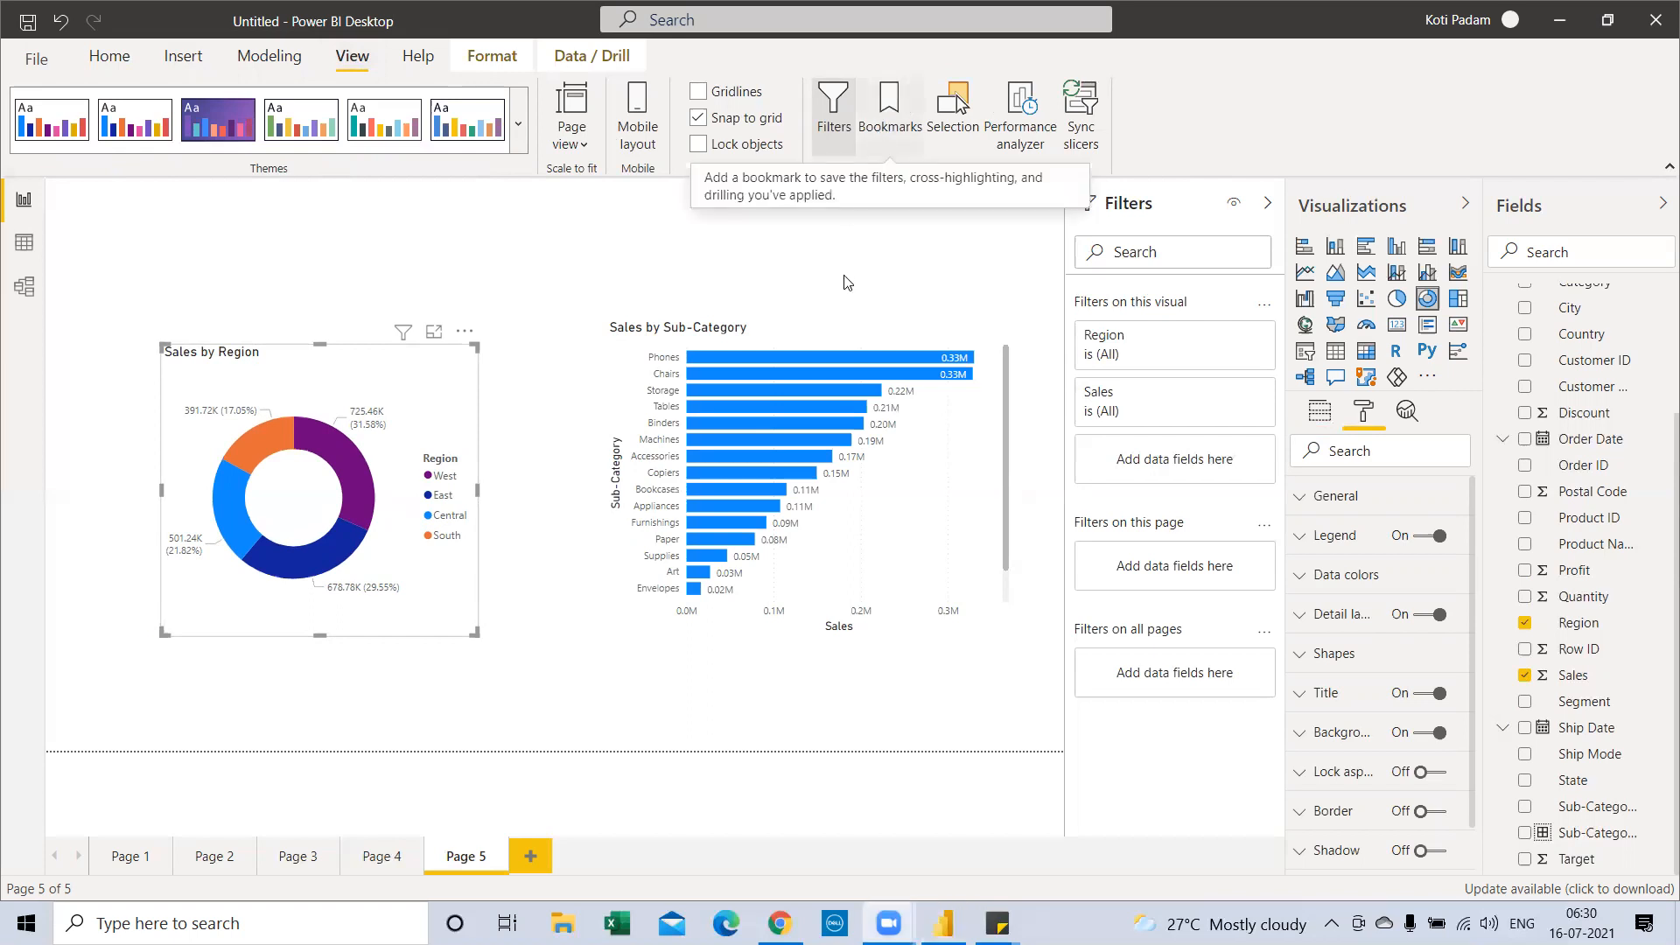
{"action": "left_click", "coordinate": [886, 130]}
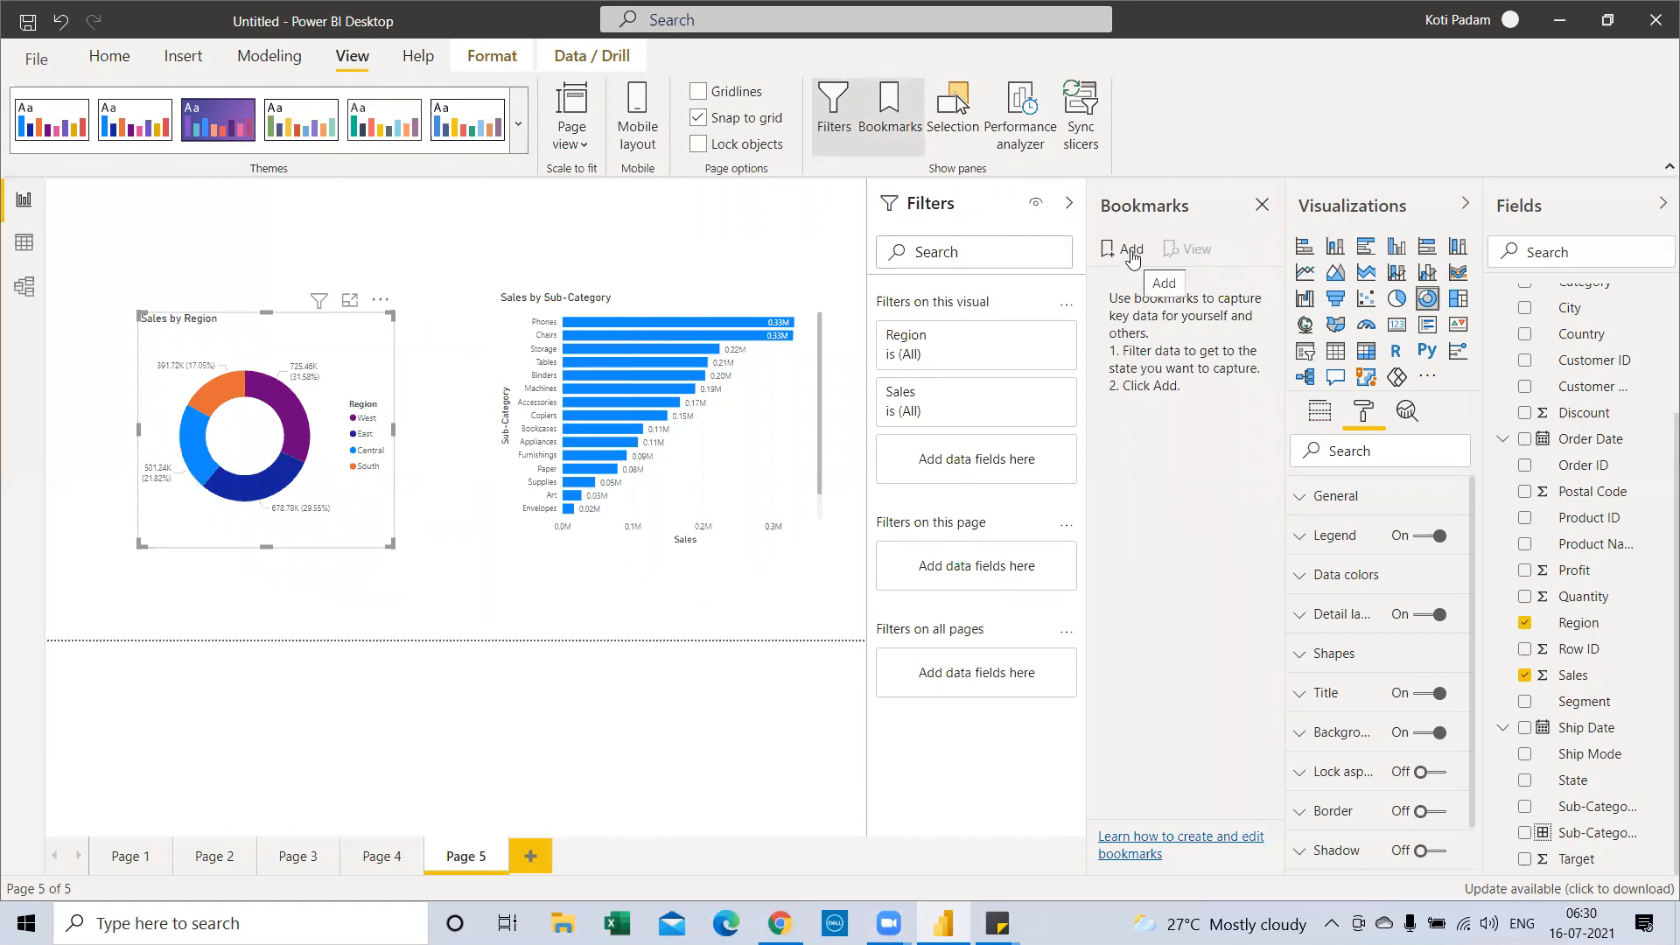
{"action": "left_click", "coordinate": [1129, 251]}
{"action": "double_click", "coordinate": [1142, 282]}
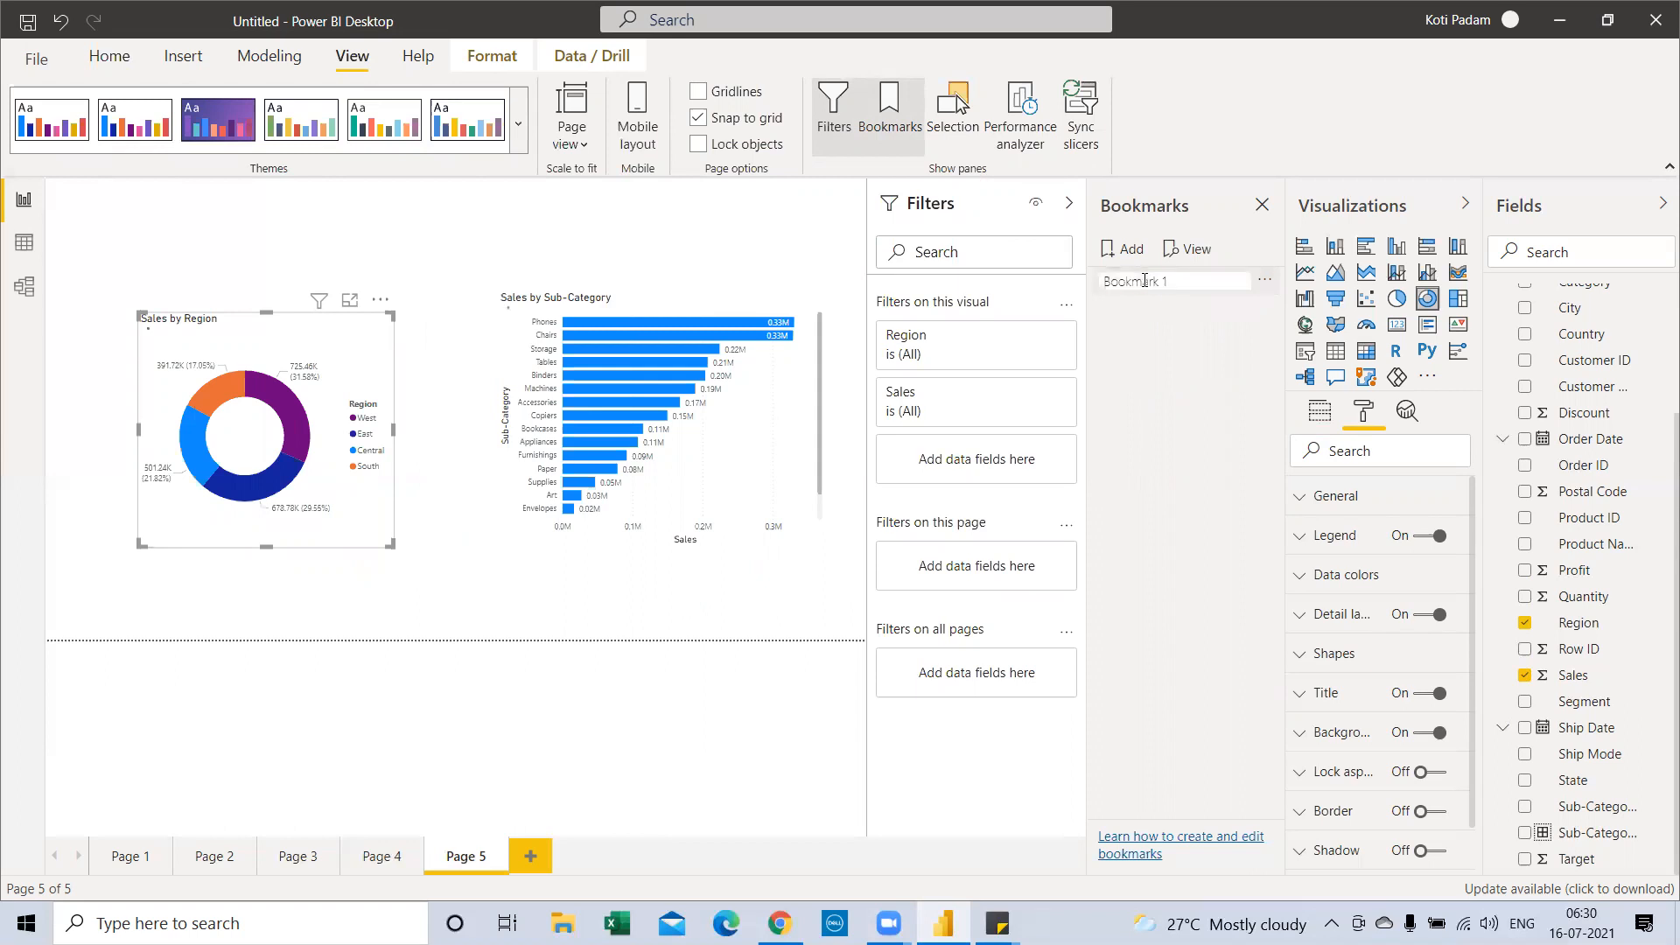
{"action": "type", "text": "Region wise Sales"}
{"action": "key", "text": "Return"}
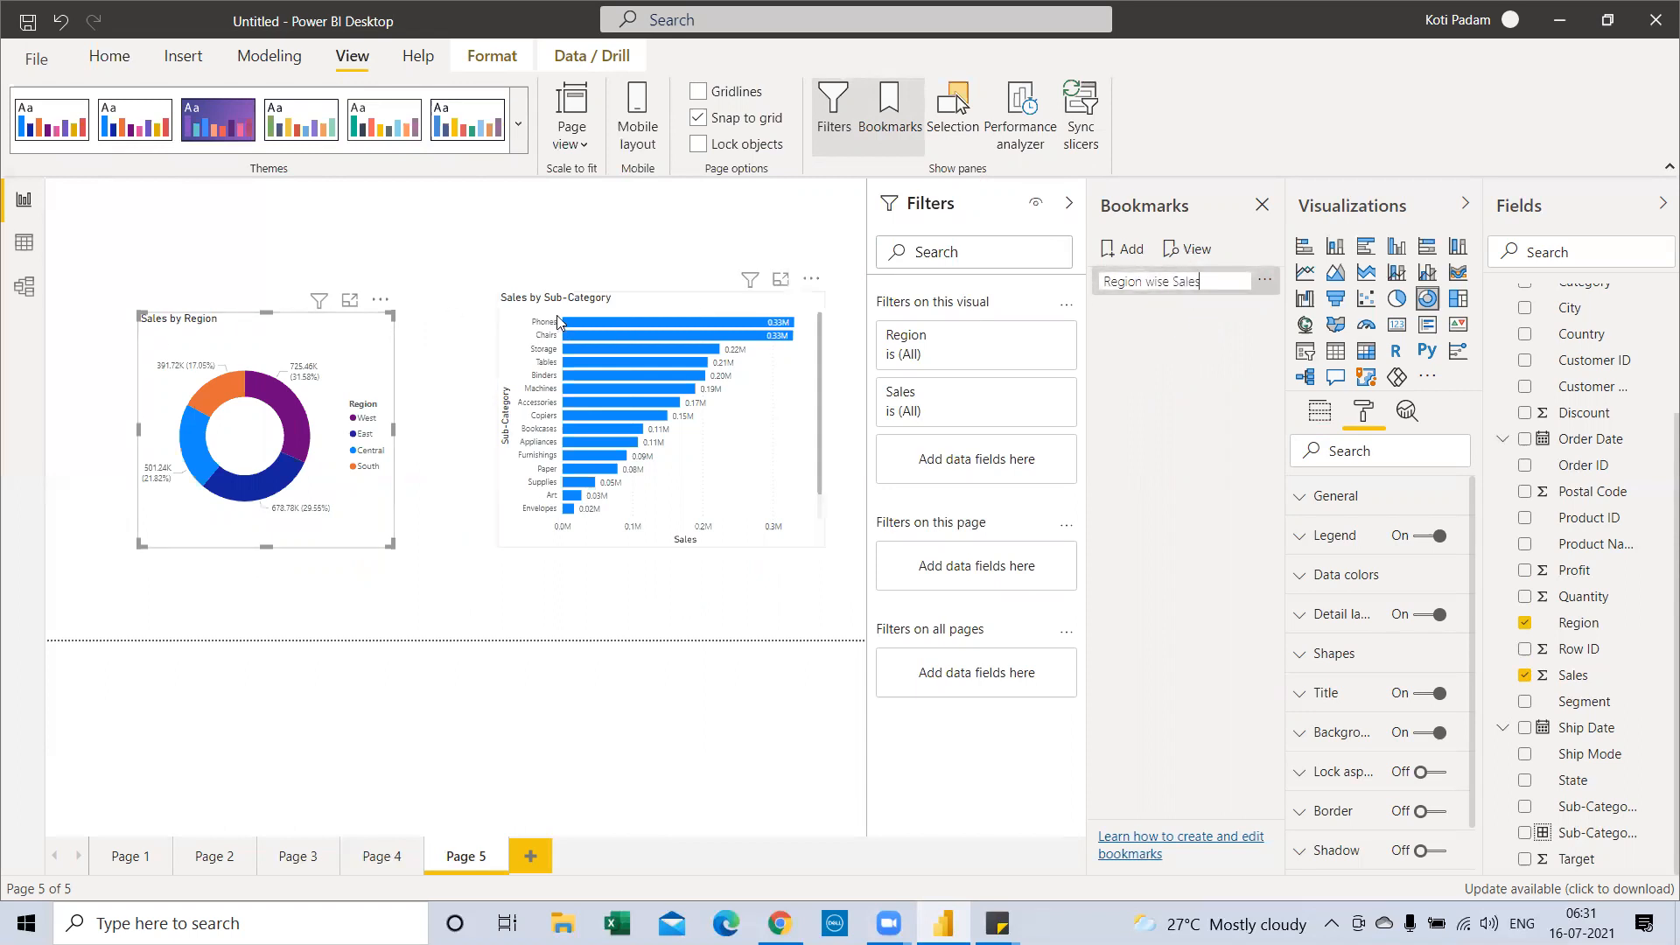
Add a second bookmark named 'Sub Category wsie Sales', then switch to the browser
{"action": "left_click", "coordinate": [1127, 249]}
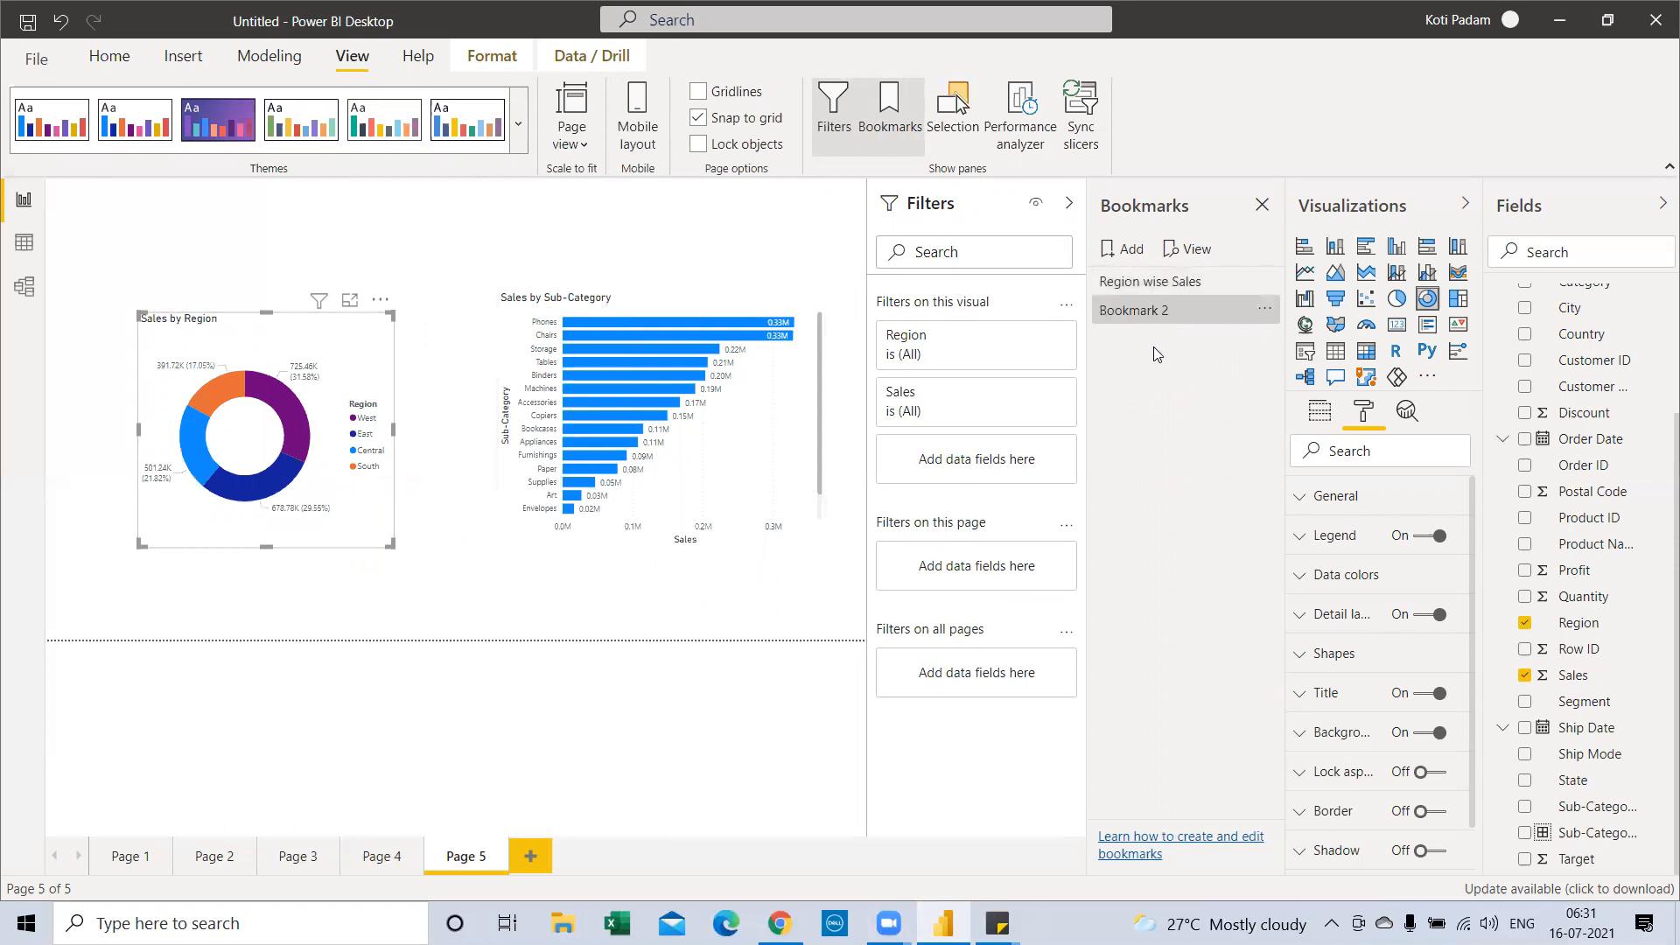
{"action": "double_click", "coordinate": [1148, 312]}
{"action": "type", "text": "Sub Category wsie Sales"}
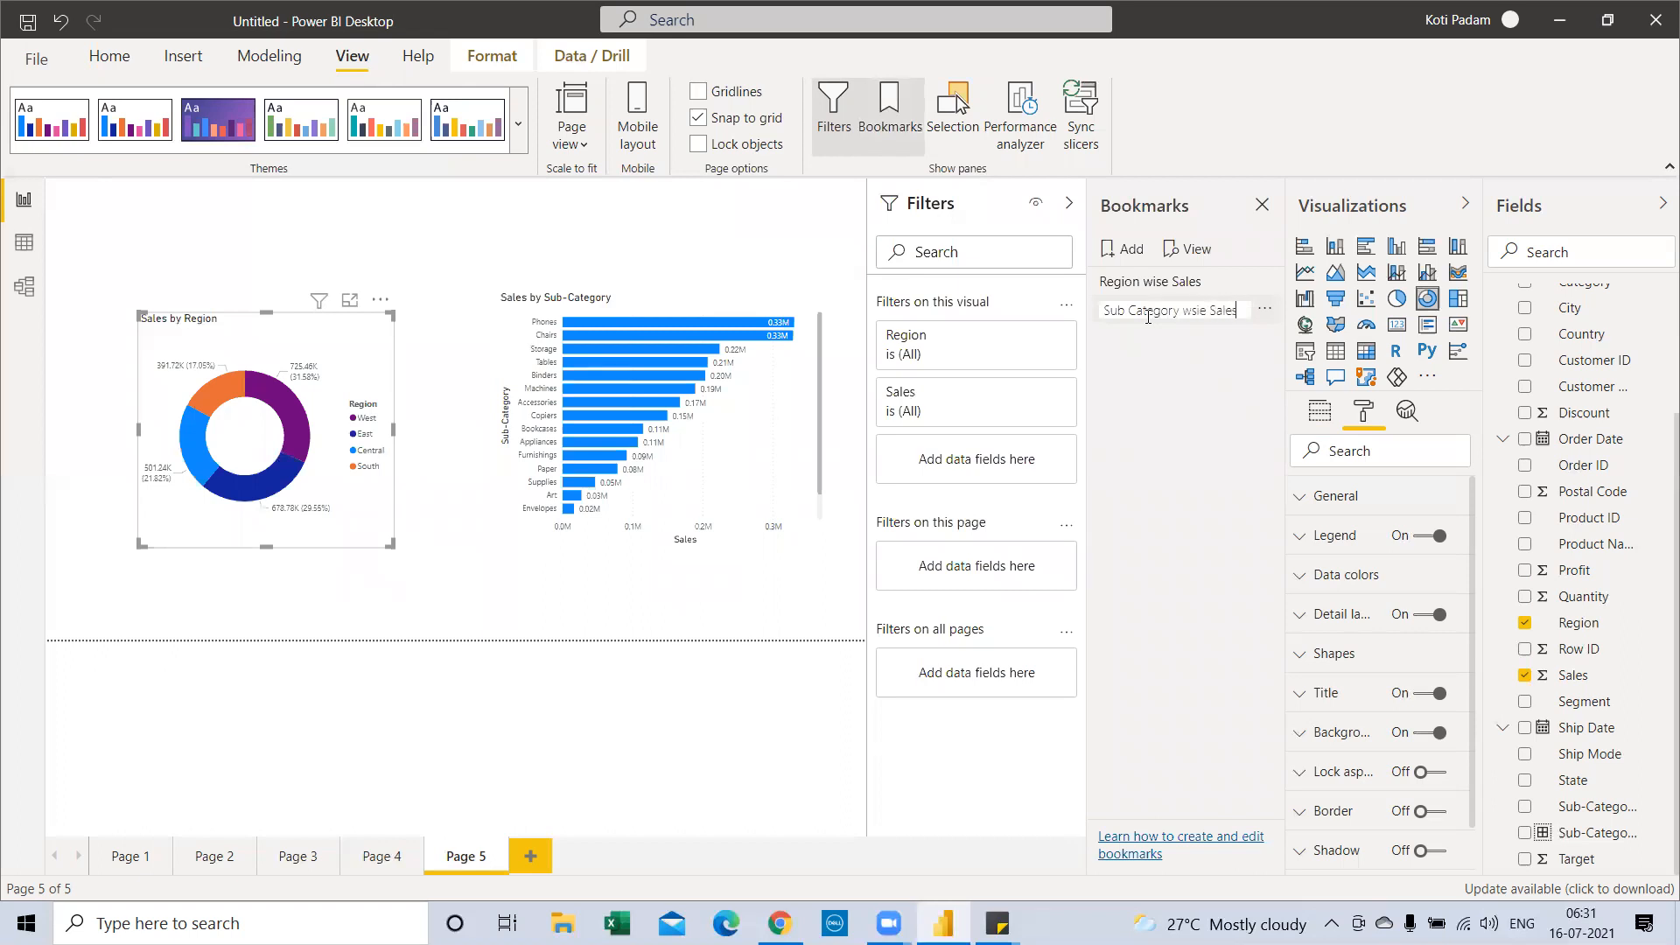
{"action": "key", "text": "Return"}
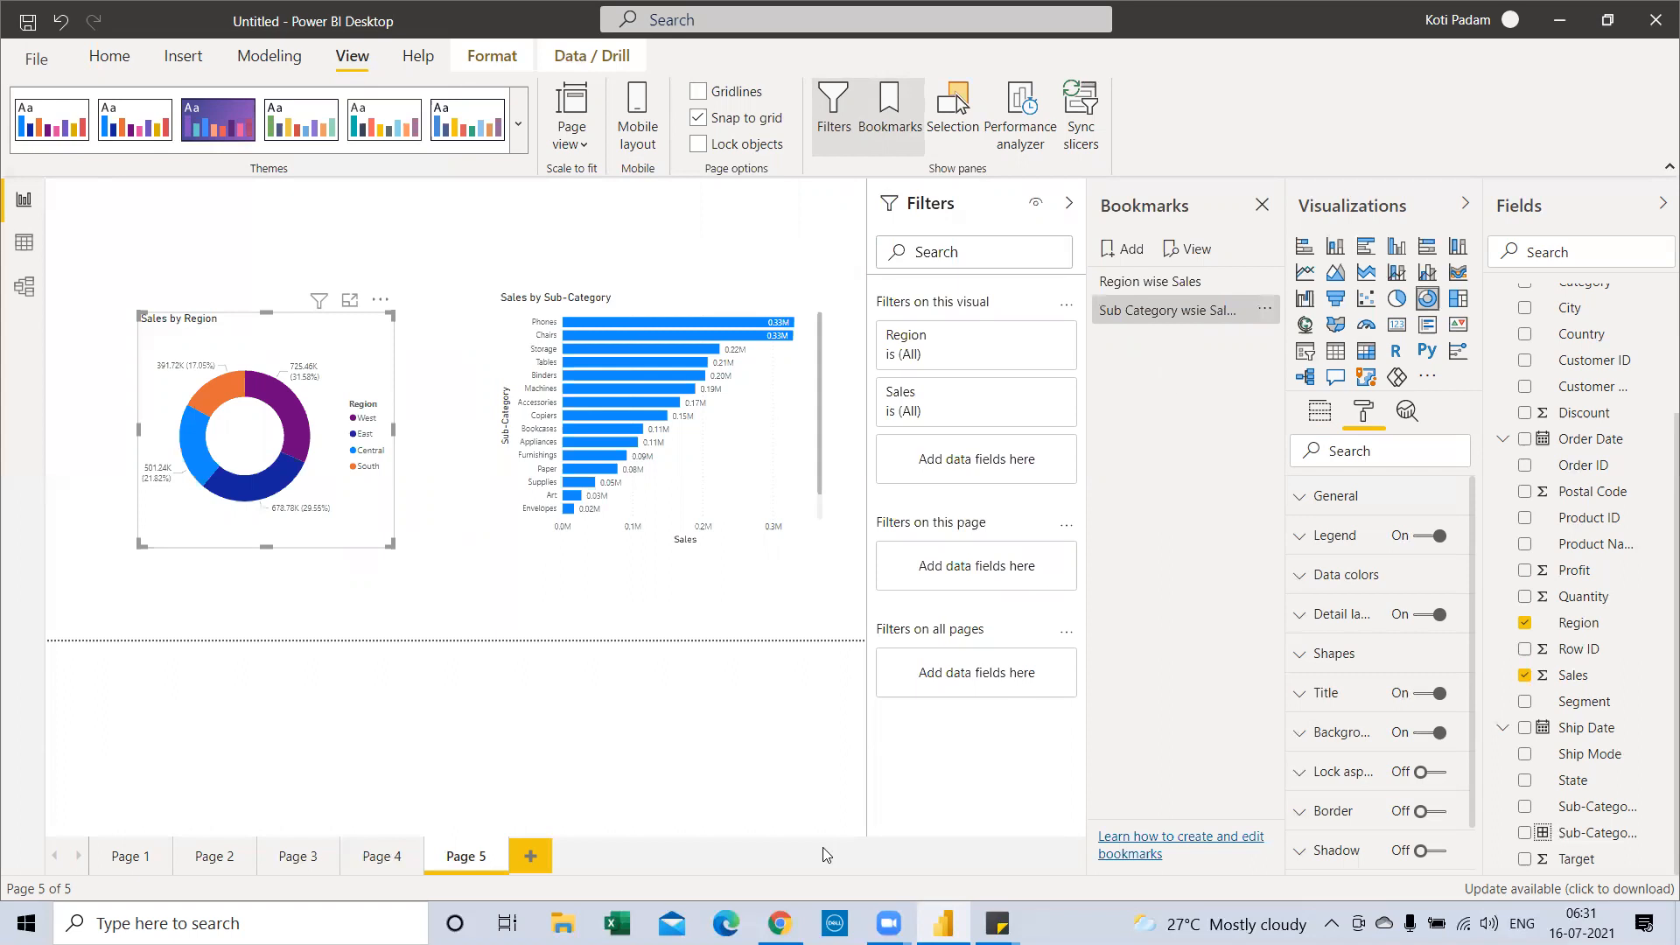
{"action": "key", "text": "alt+Tab"}
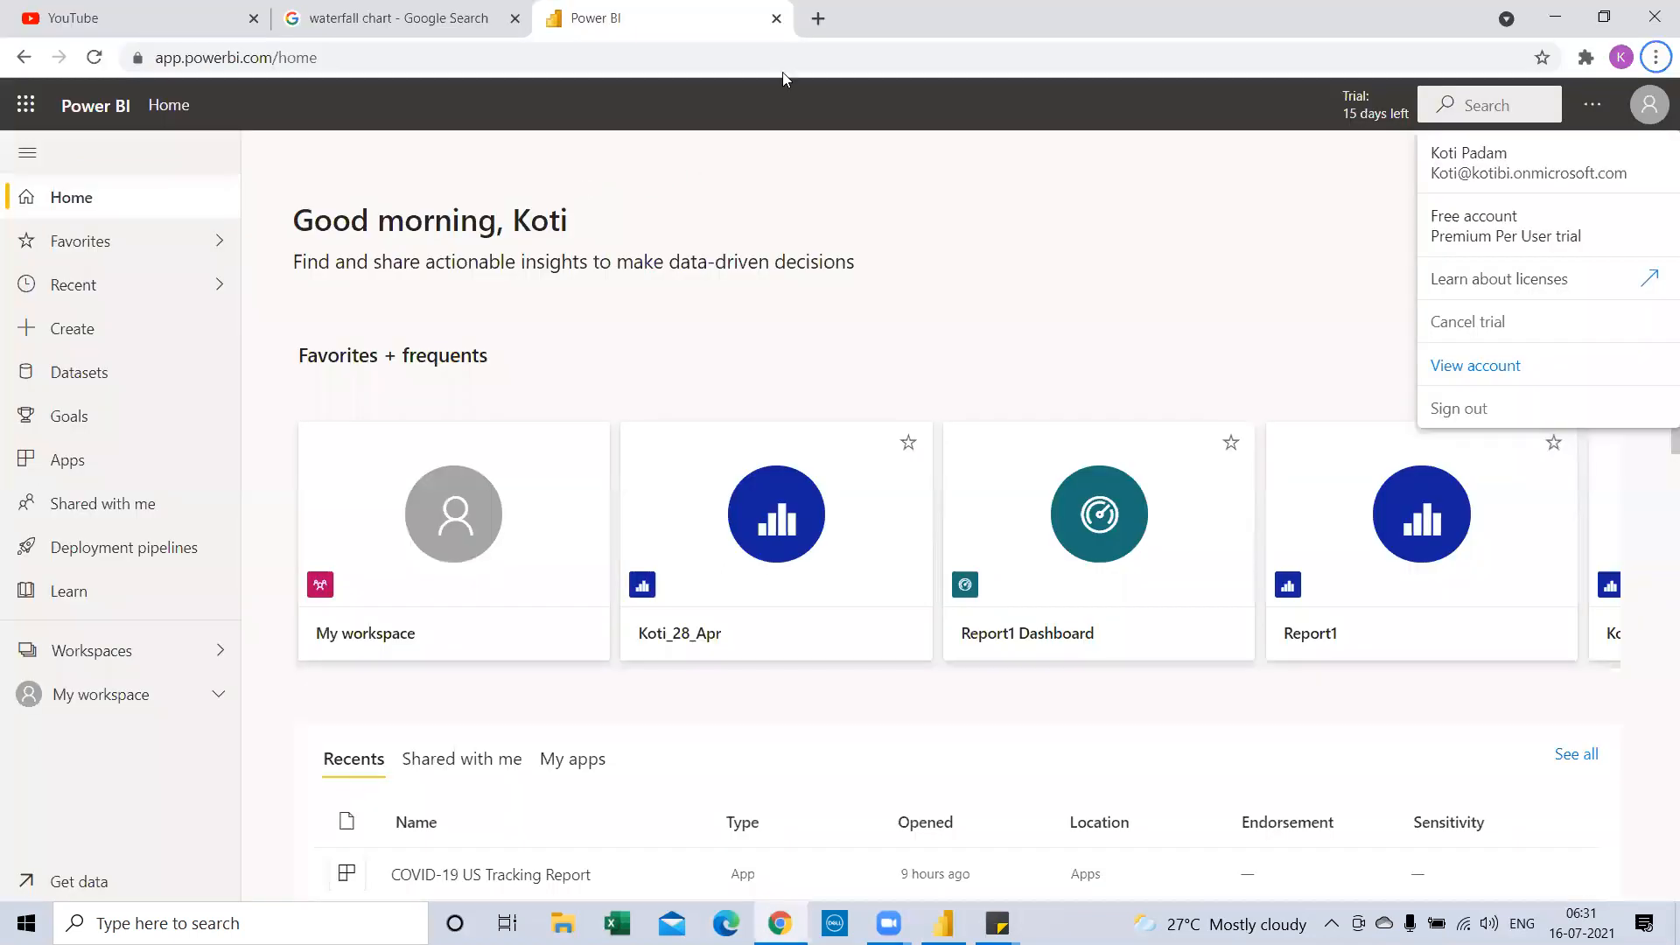
Open SAP Fiori Apps Library, Microsoft sign-in and WhatsApp Web in new tabs, then return to Power BI
{"action": "left_click", "coordinate": [817, 19]}
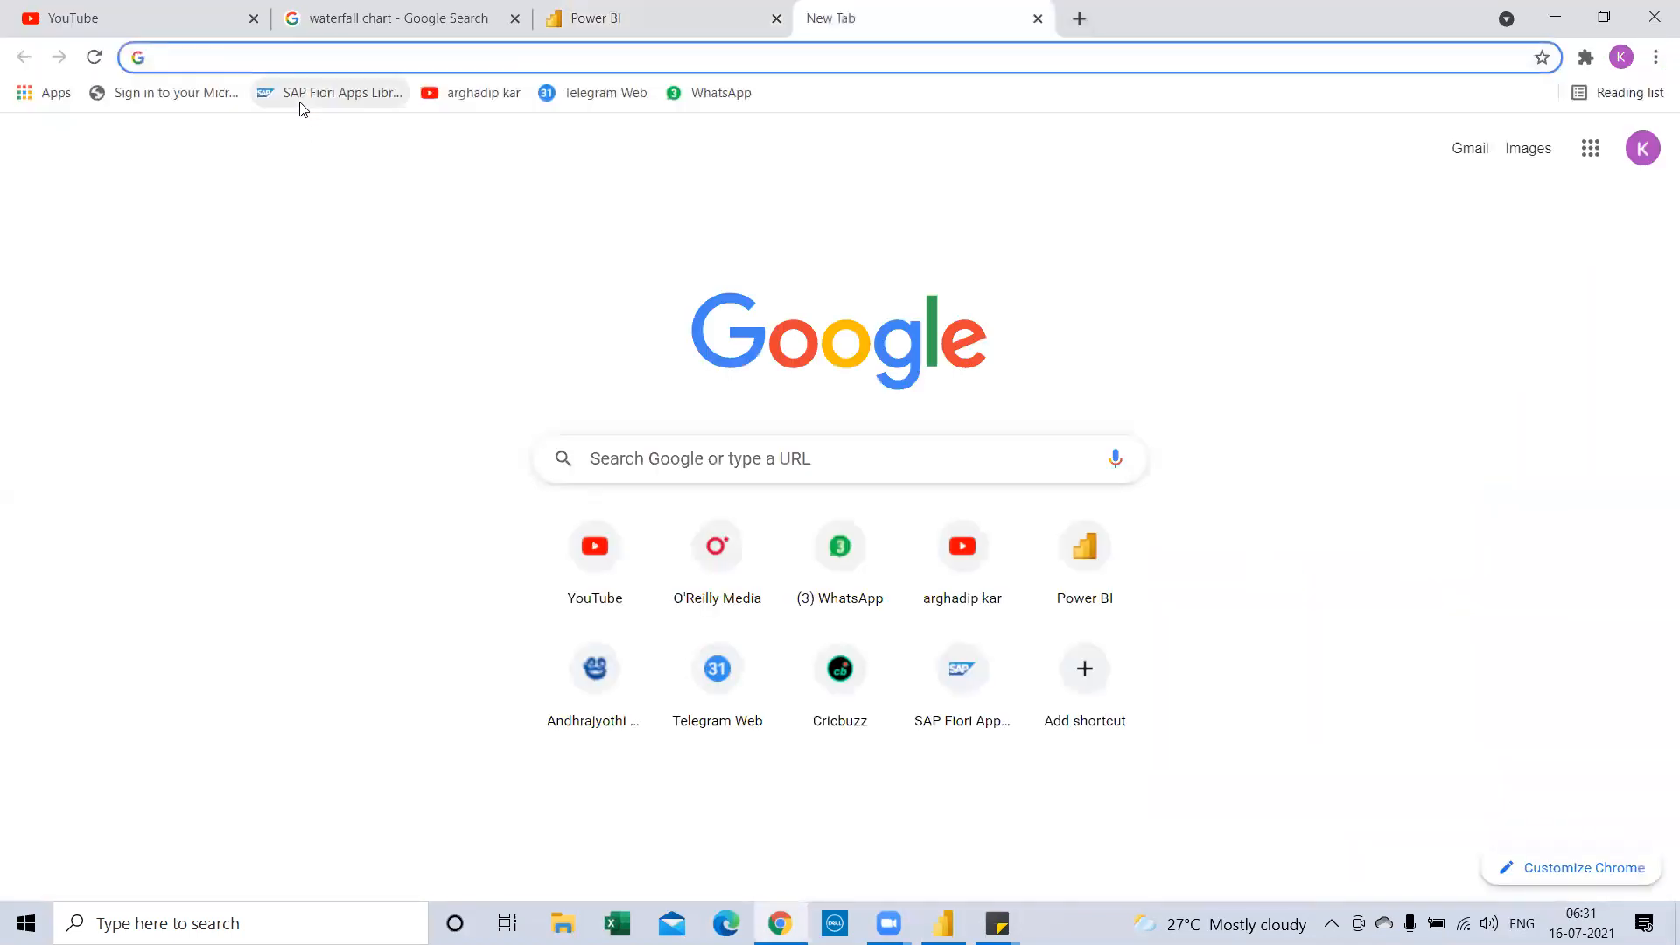
{"action": "left_click", "coordinate": [299, 103]}
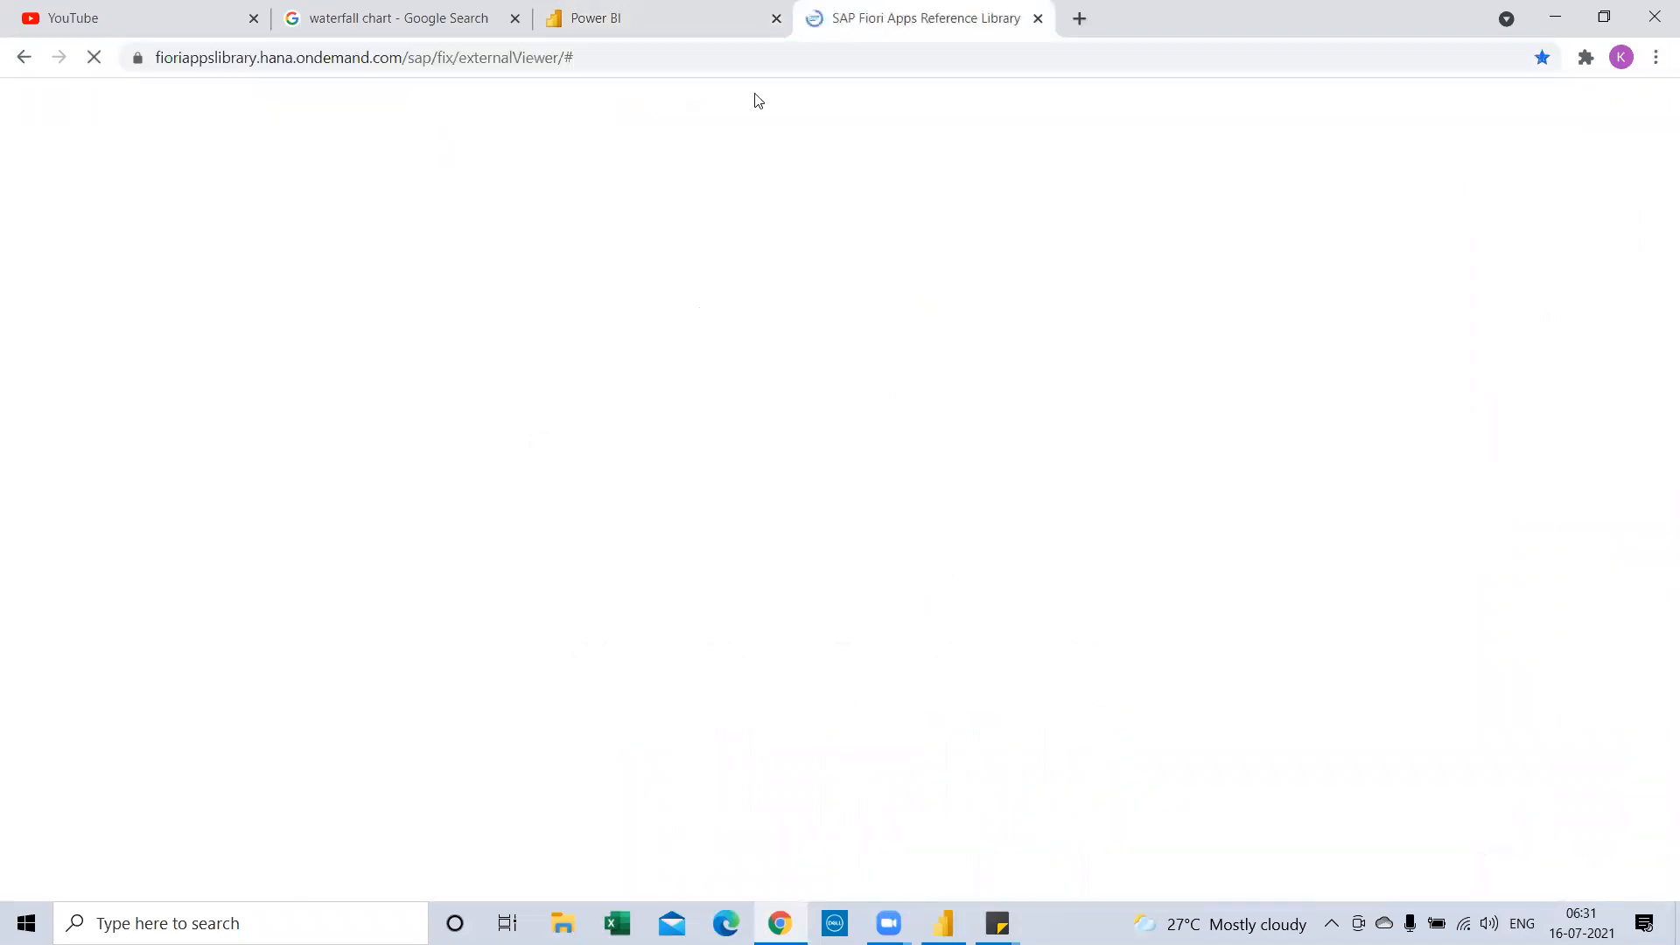
{"action": "left_click", "coordinate": [1079, 19]}
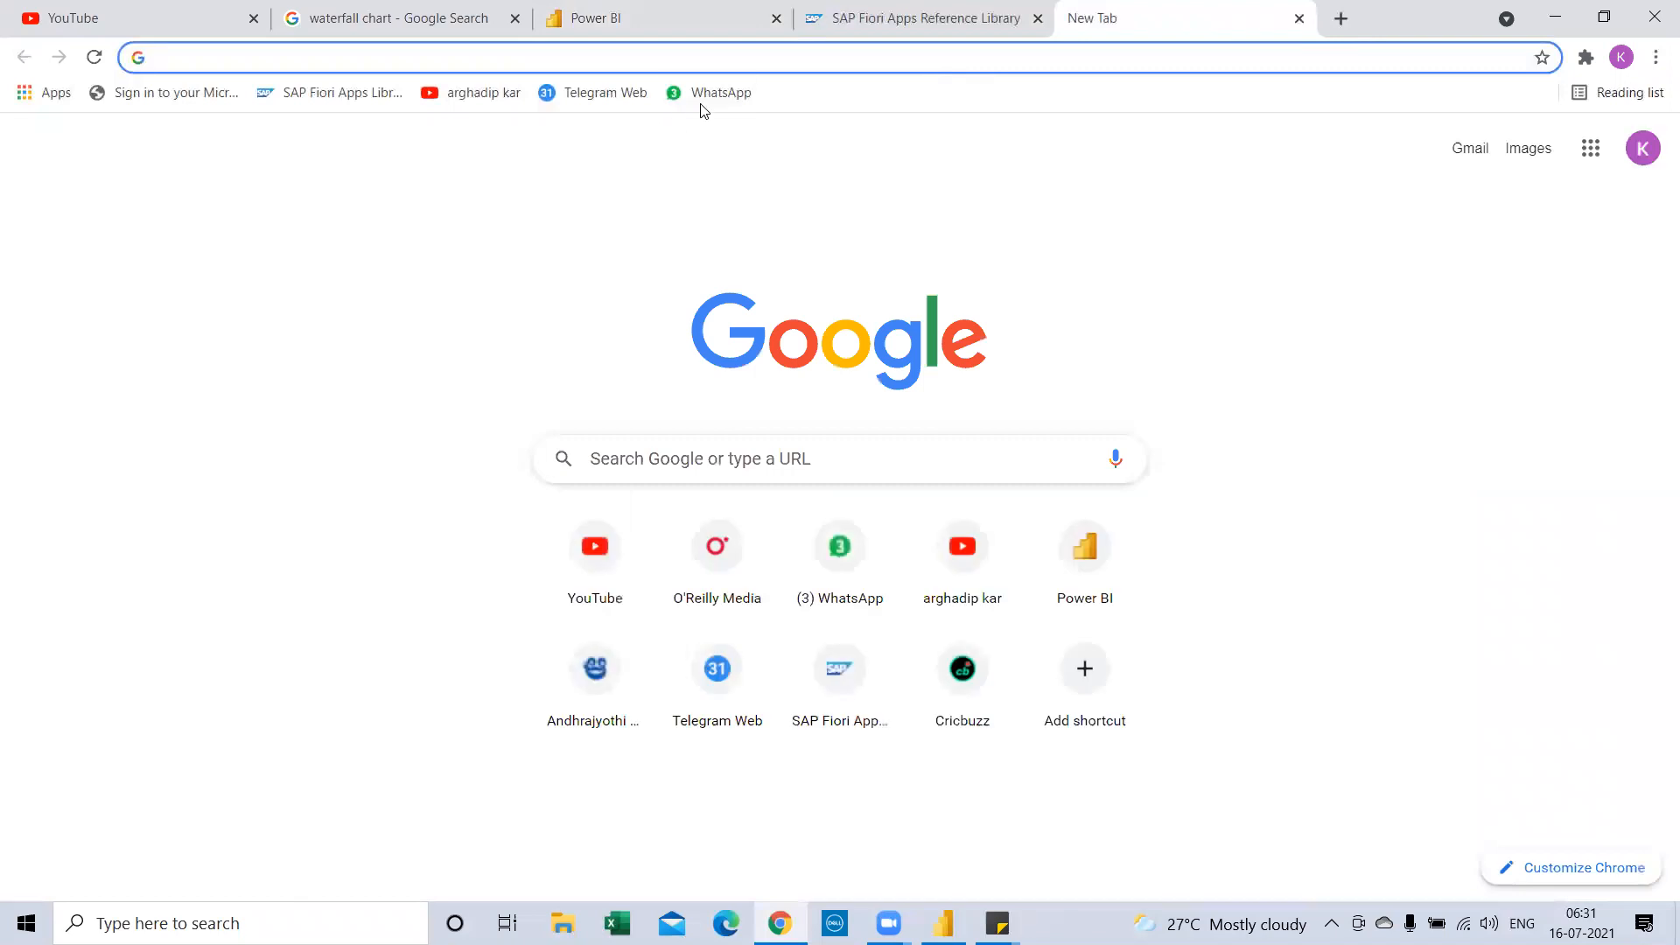
{"action": "left_click", "coordinate": [166, 93]}
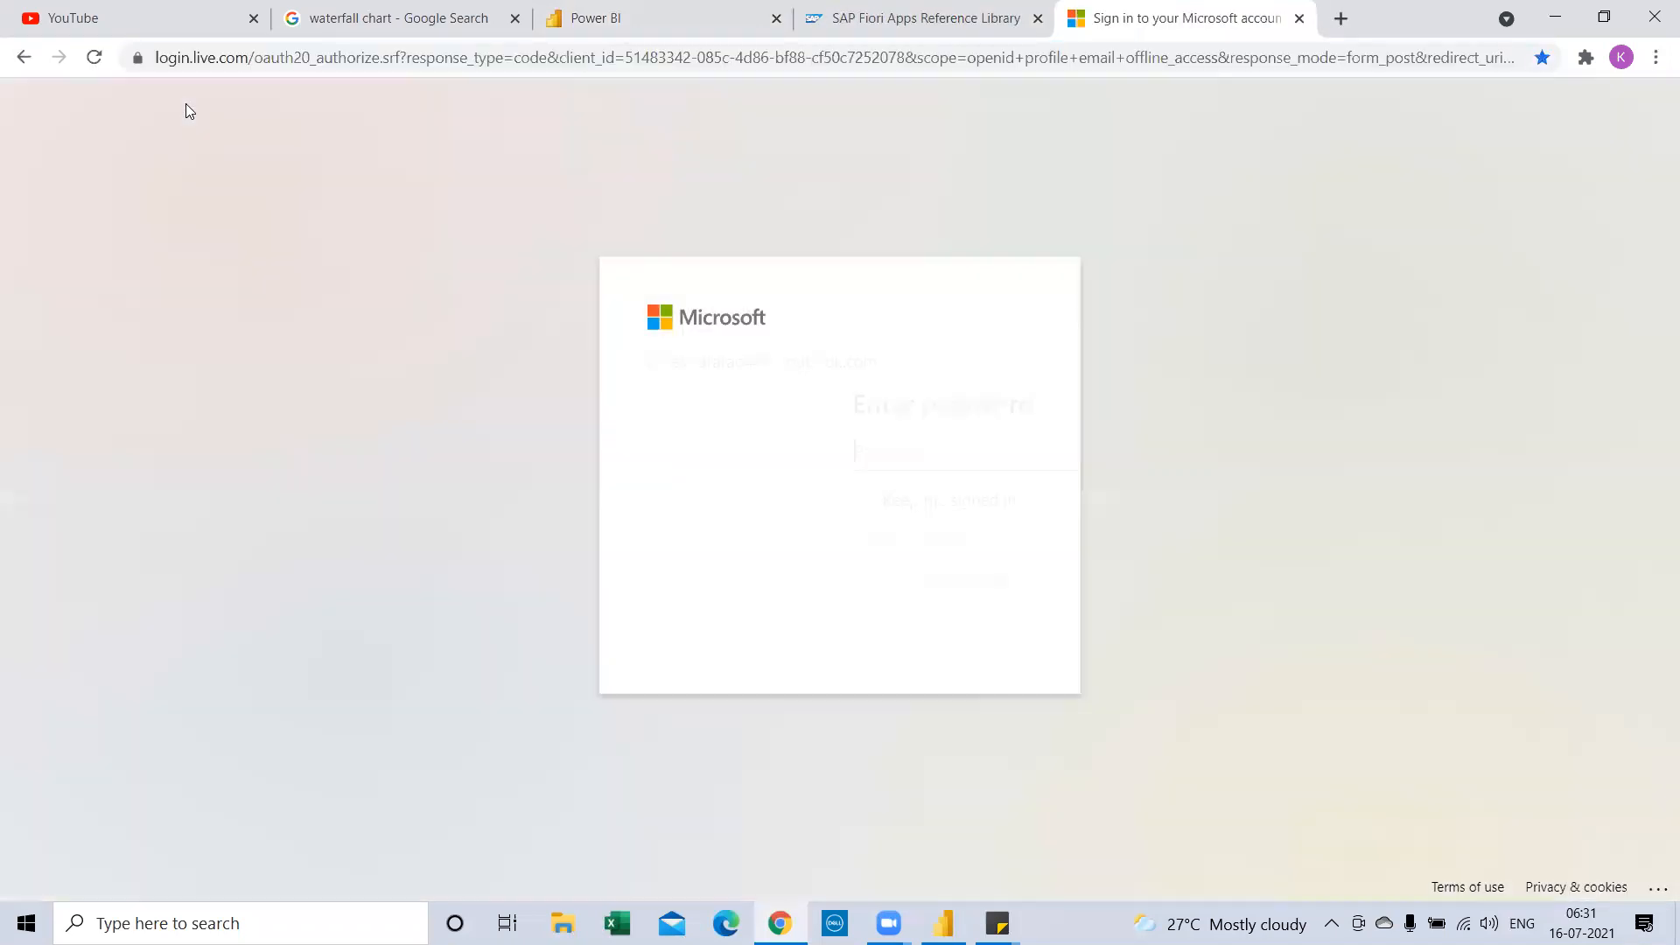
{"action": "left_click", "coordinate": [1341, 18]}
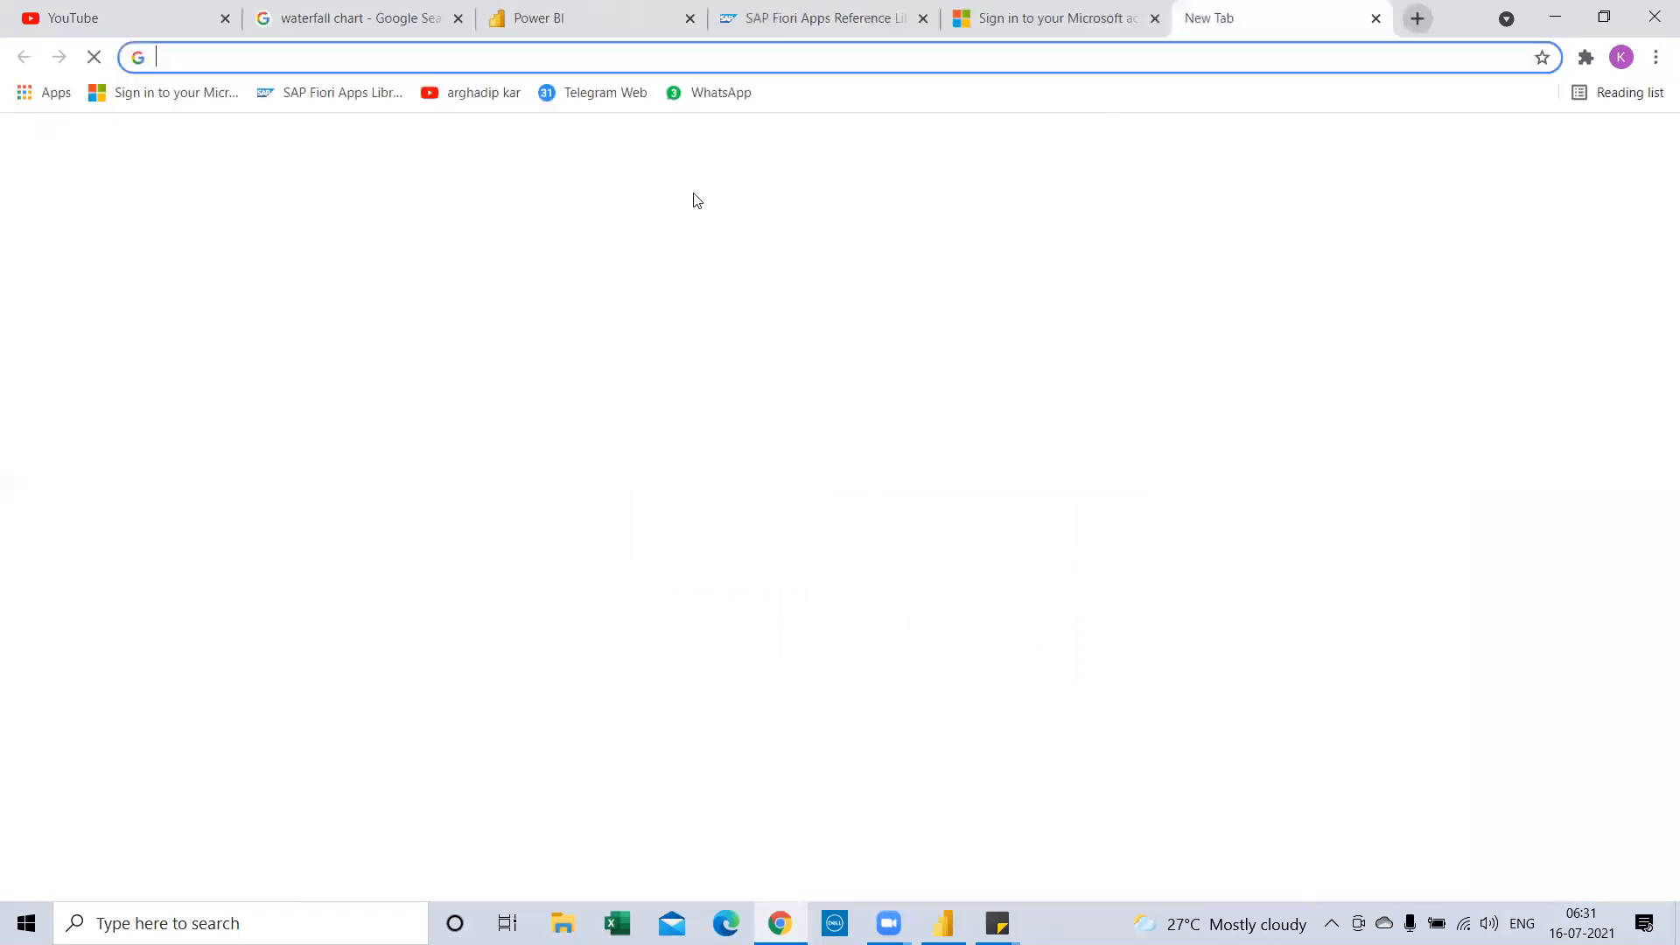
{"action": "left_click", "coordinate": [709, 93]}
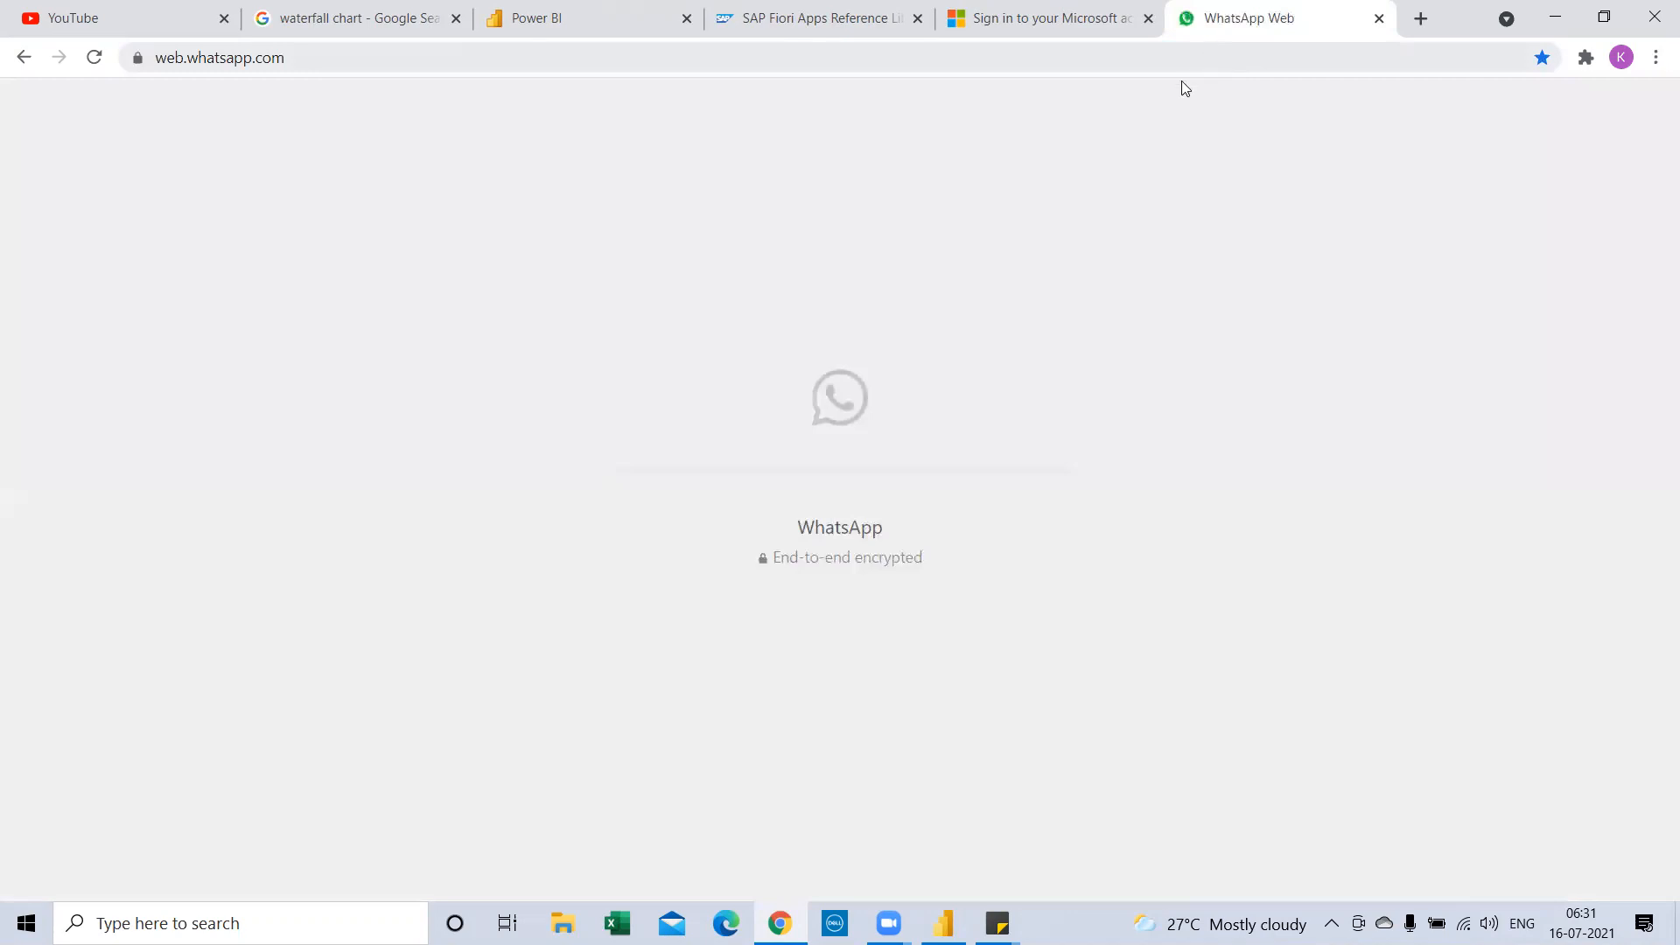
{"action": "key", "text": "alt+Tab"}
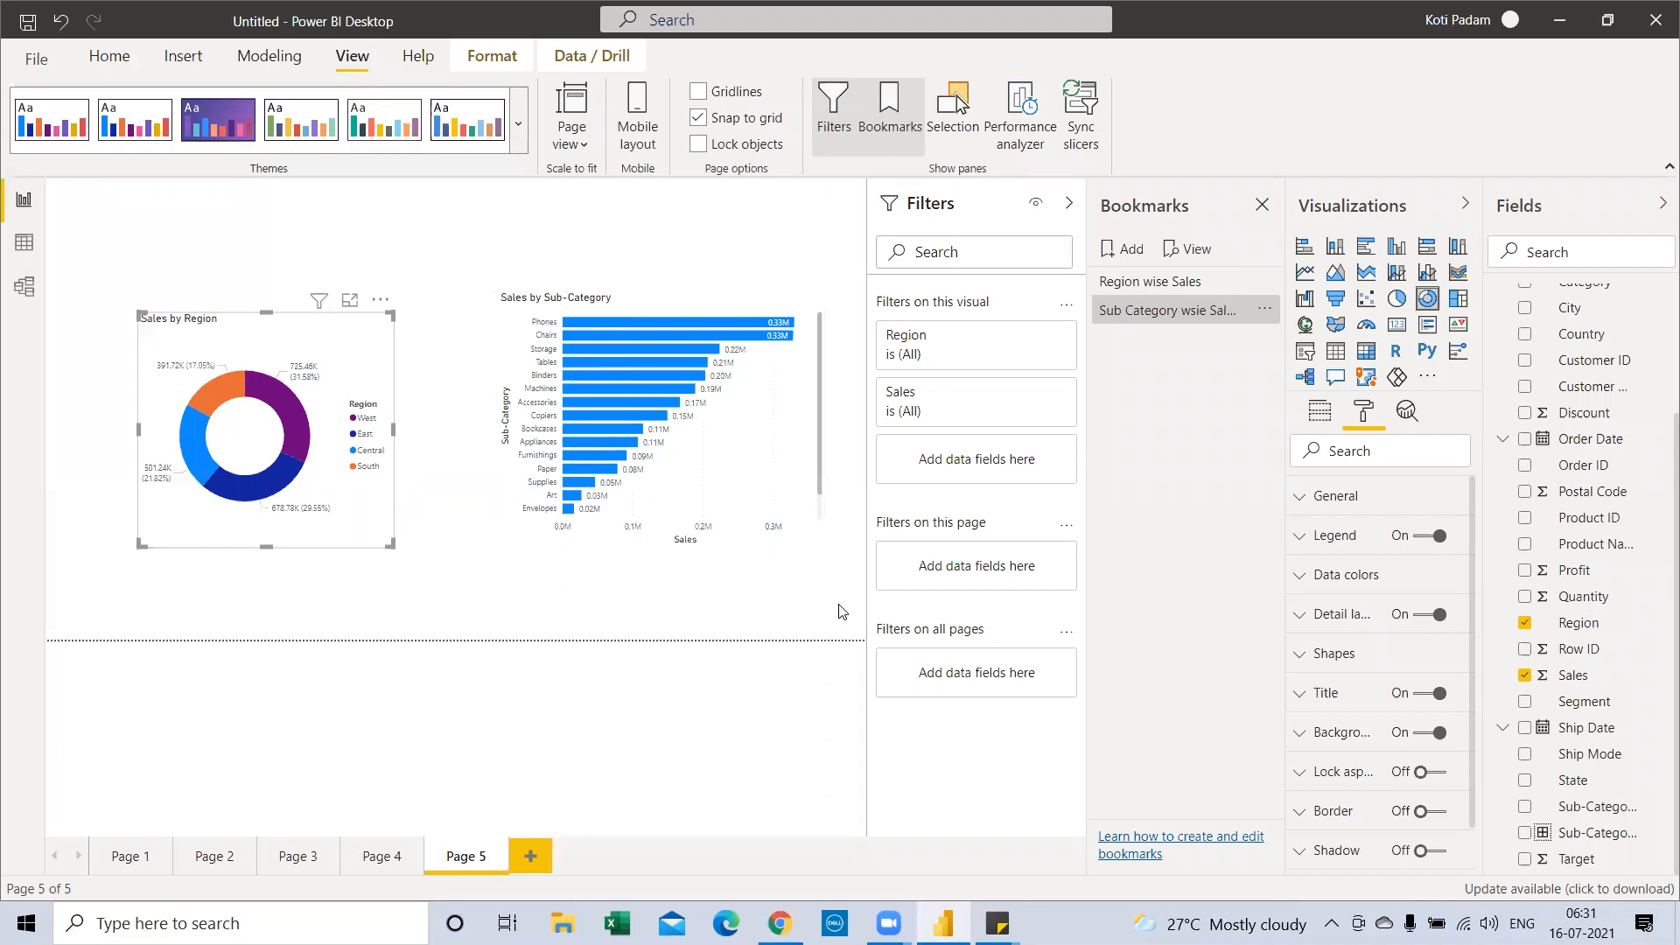
Apply the Region wise Sales bookmark and fix the second bookmark's name to 'Sub Category wise Sales'
{"action": "left_click", "coordinate": [1149, 307]}
{"action": "left_click", "coordinate": [1150, 295]}
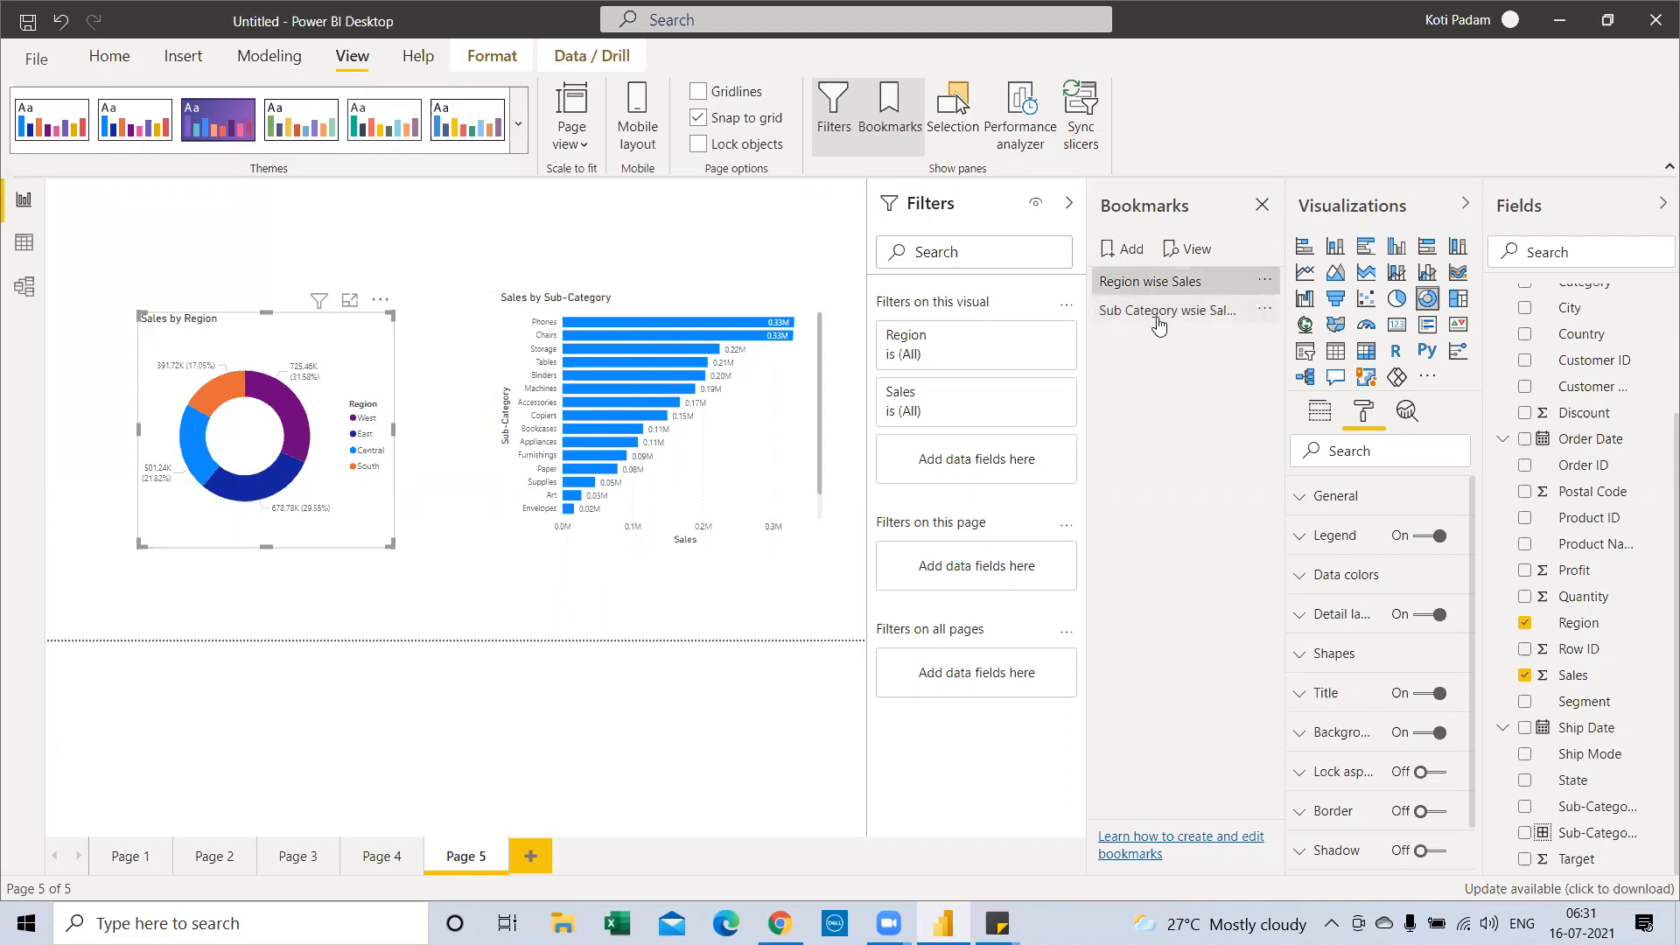
{"action": "left_click", "coordinate": [1159, 324]}
{"action": "double_click", "coordinate": [1201, 312]}
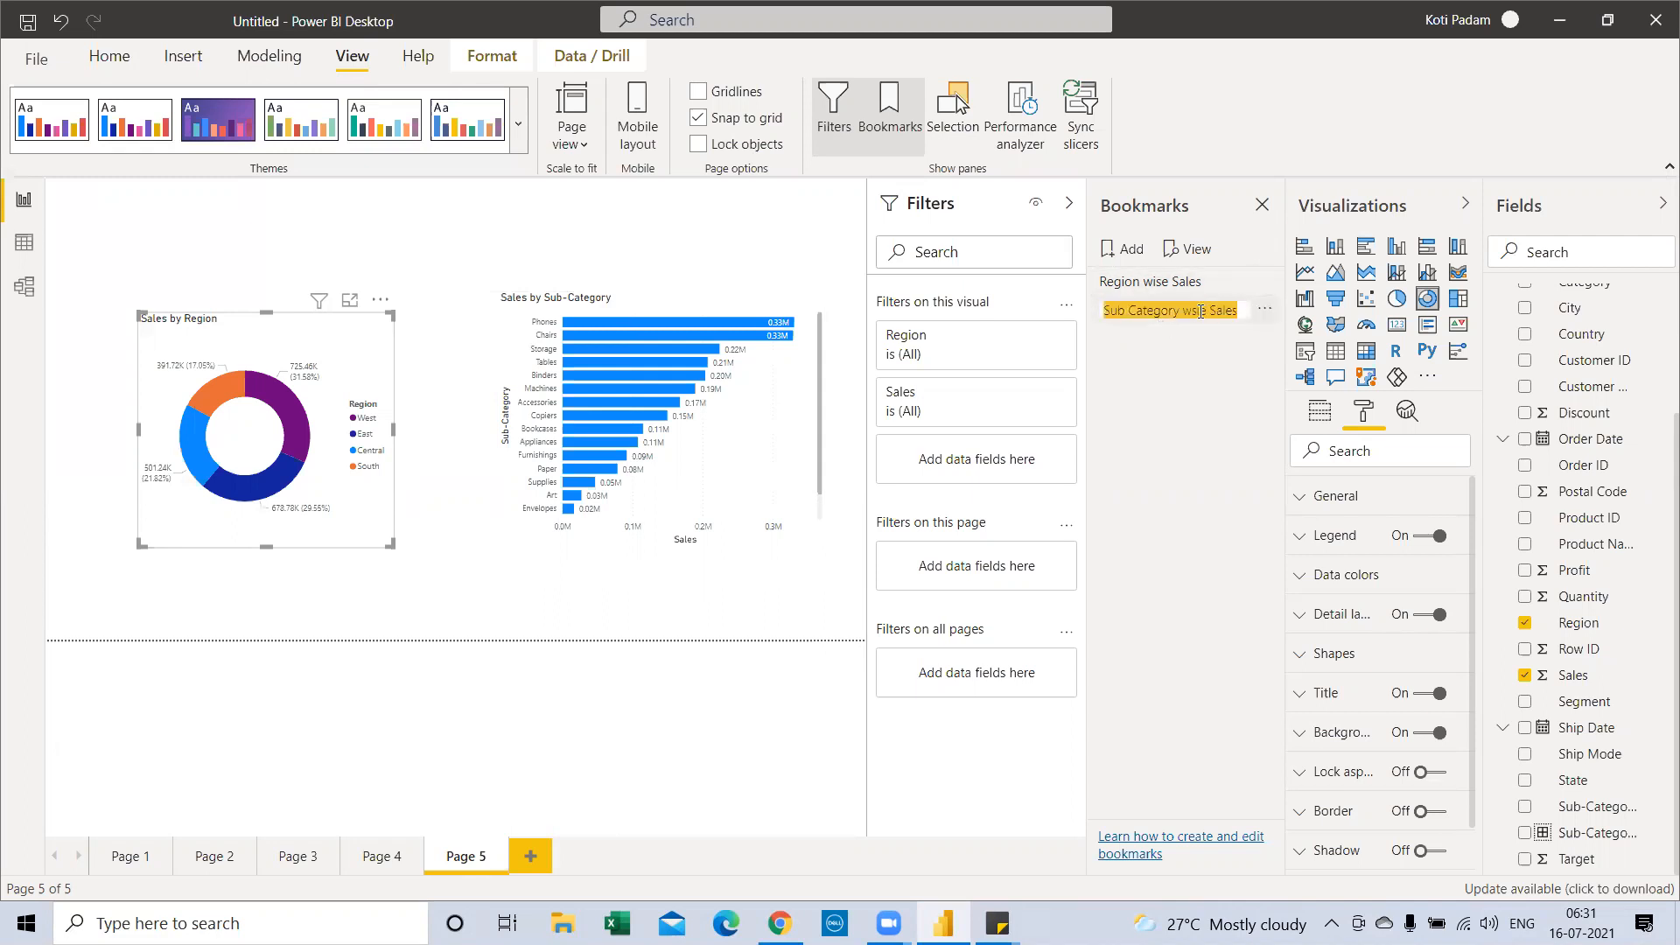
{"action": "double_click", "coordinate": [1197, 311]}
{"action": "type", "text": "wise"}
{"action": "key", "text": "Return"}
{"action": "double_click", "coordinate": [1208, 312]}
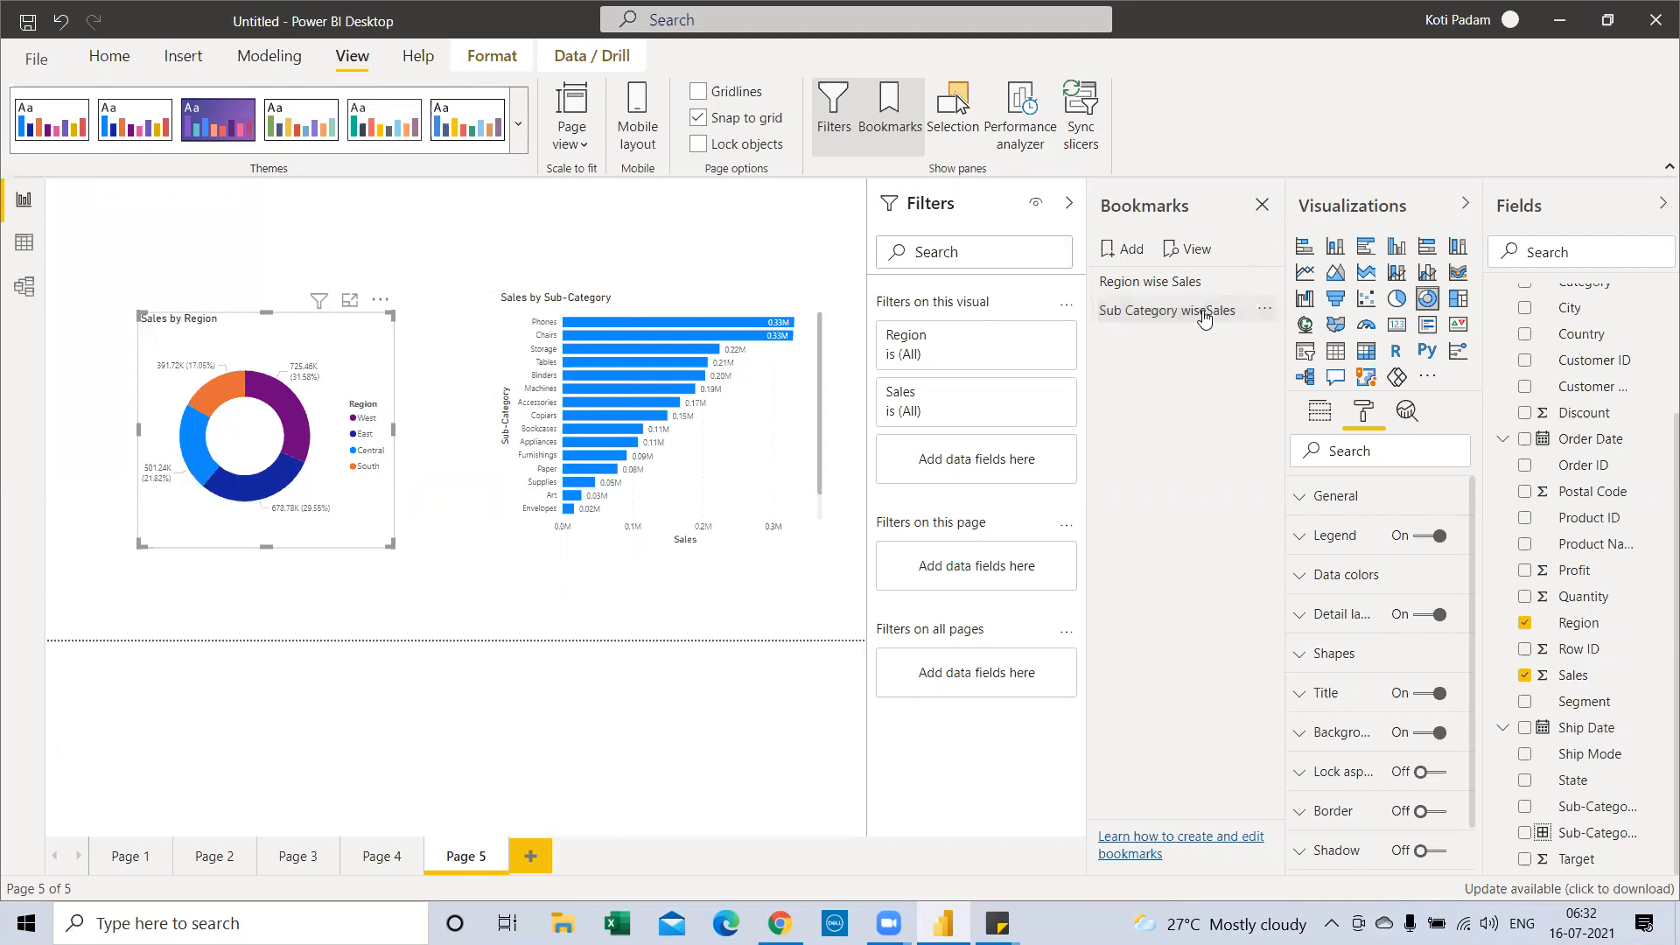
{"action": "left_click", "coordinate": [1209, 312]}
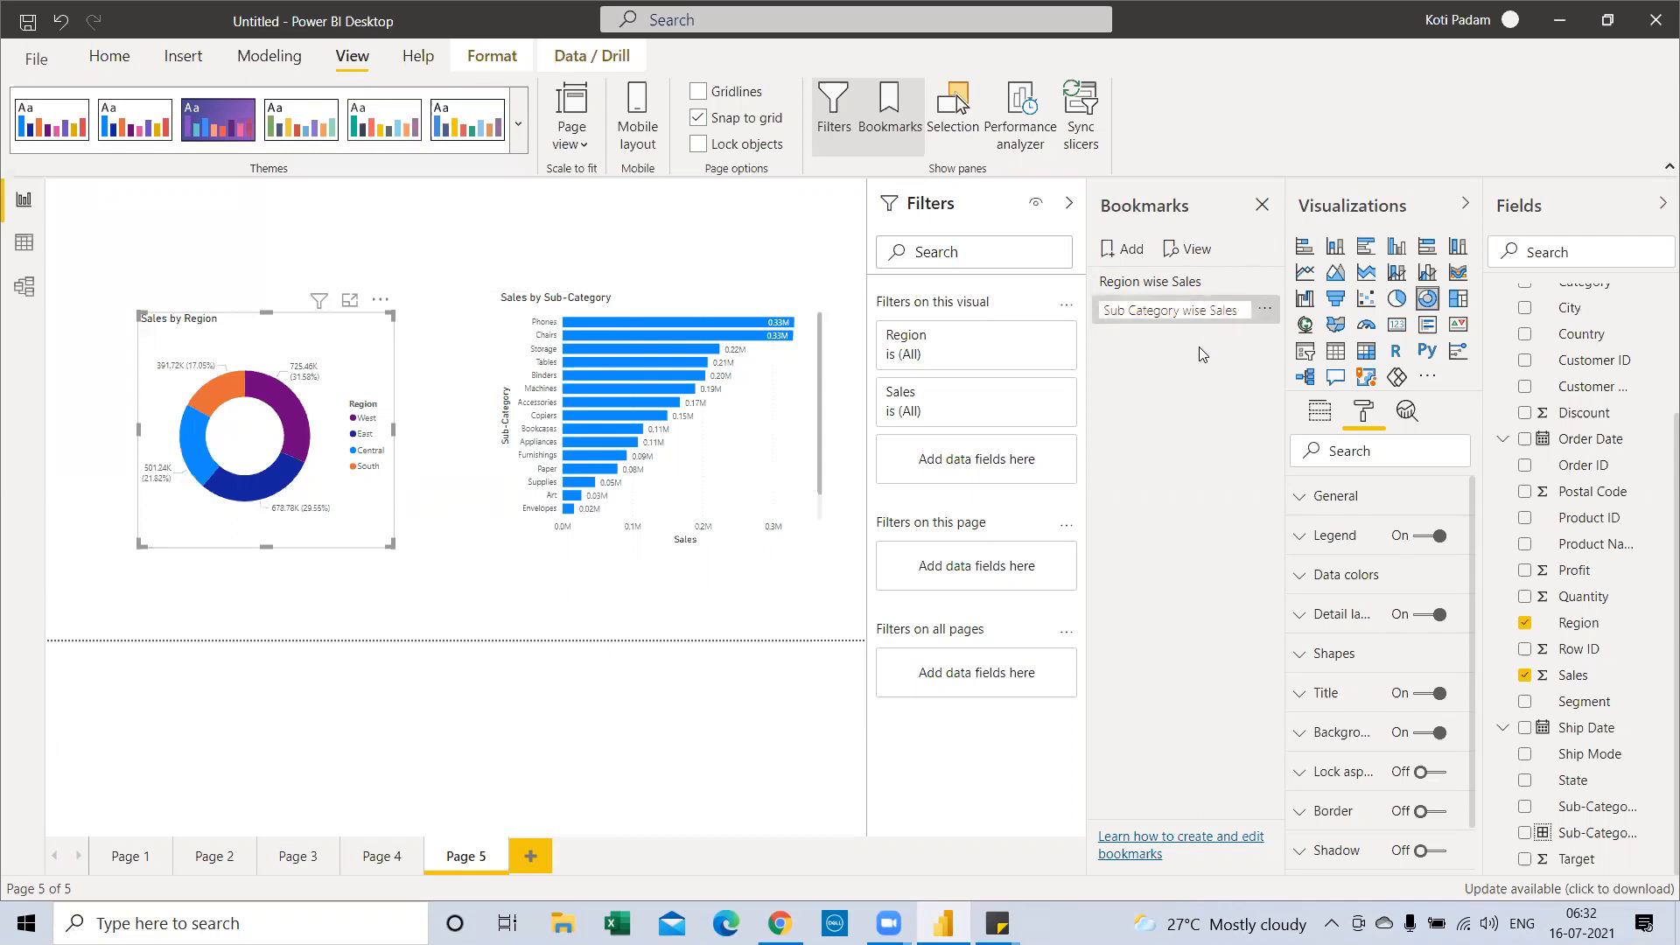
{"action": "key", "text": "Return"}
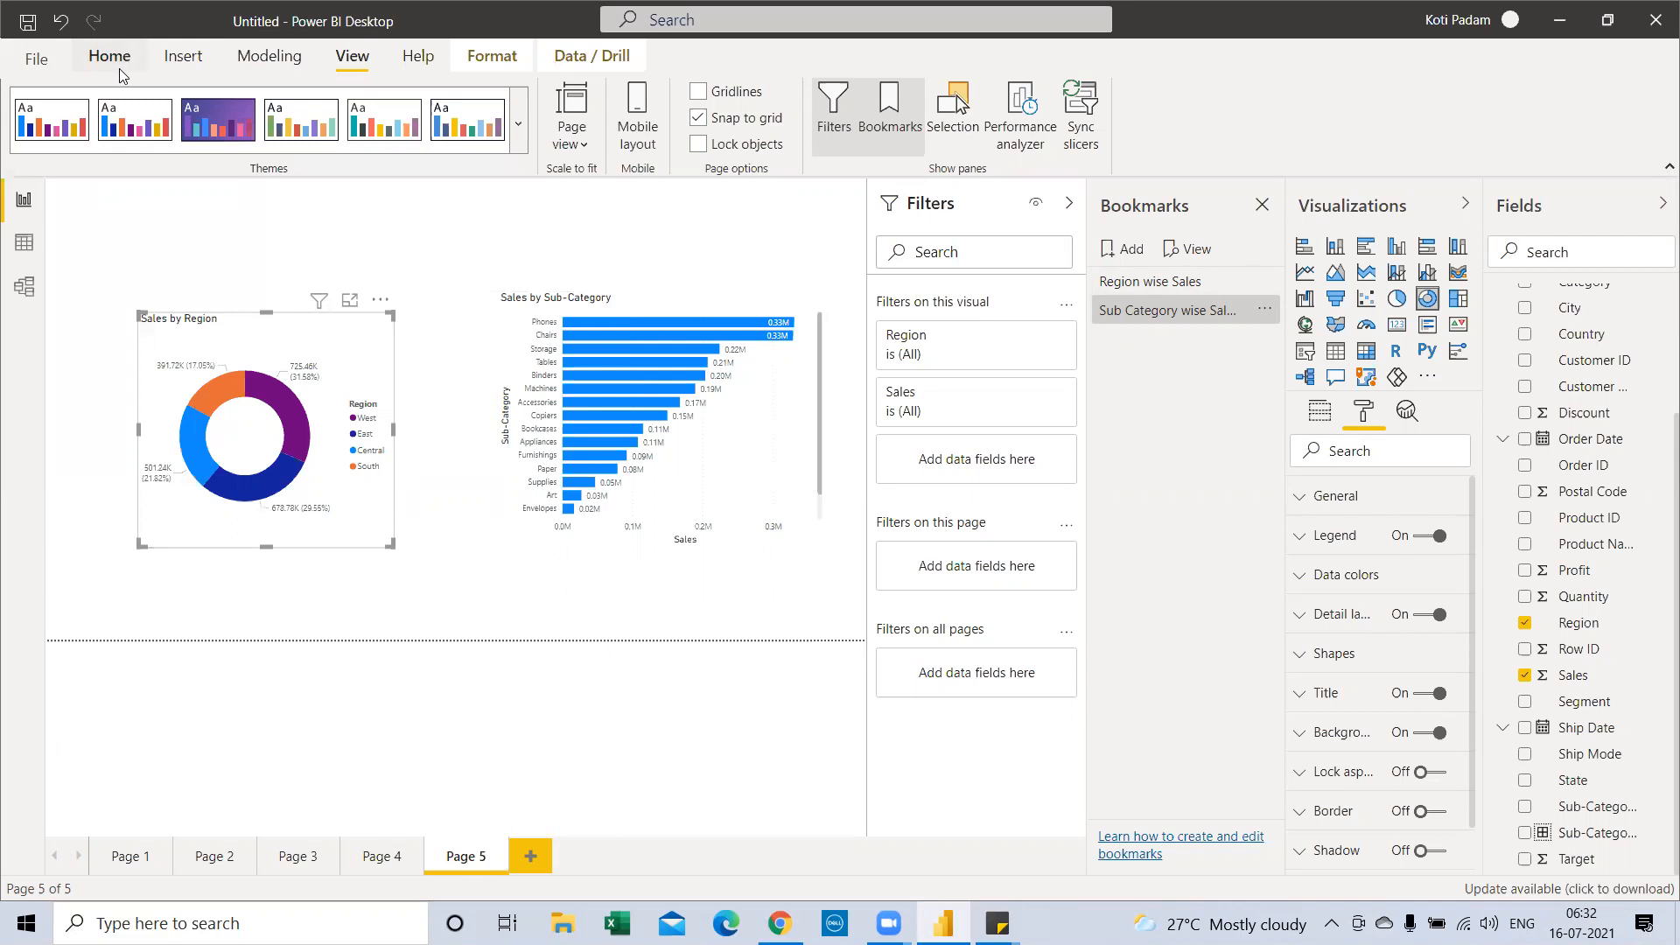
Insert a blank button and place it, widened, above the charts
{"action": "left_click", "coordinate": [183, 57]}
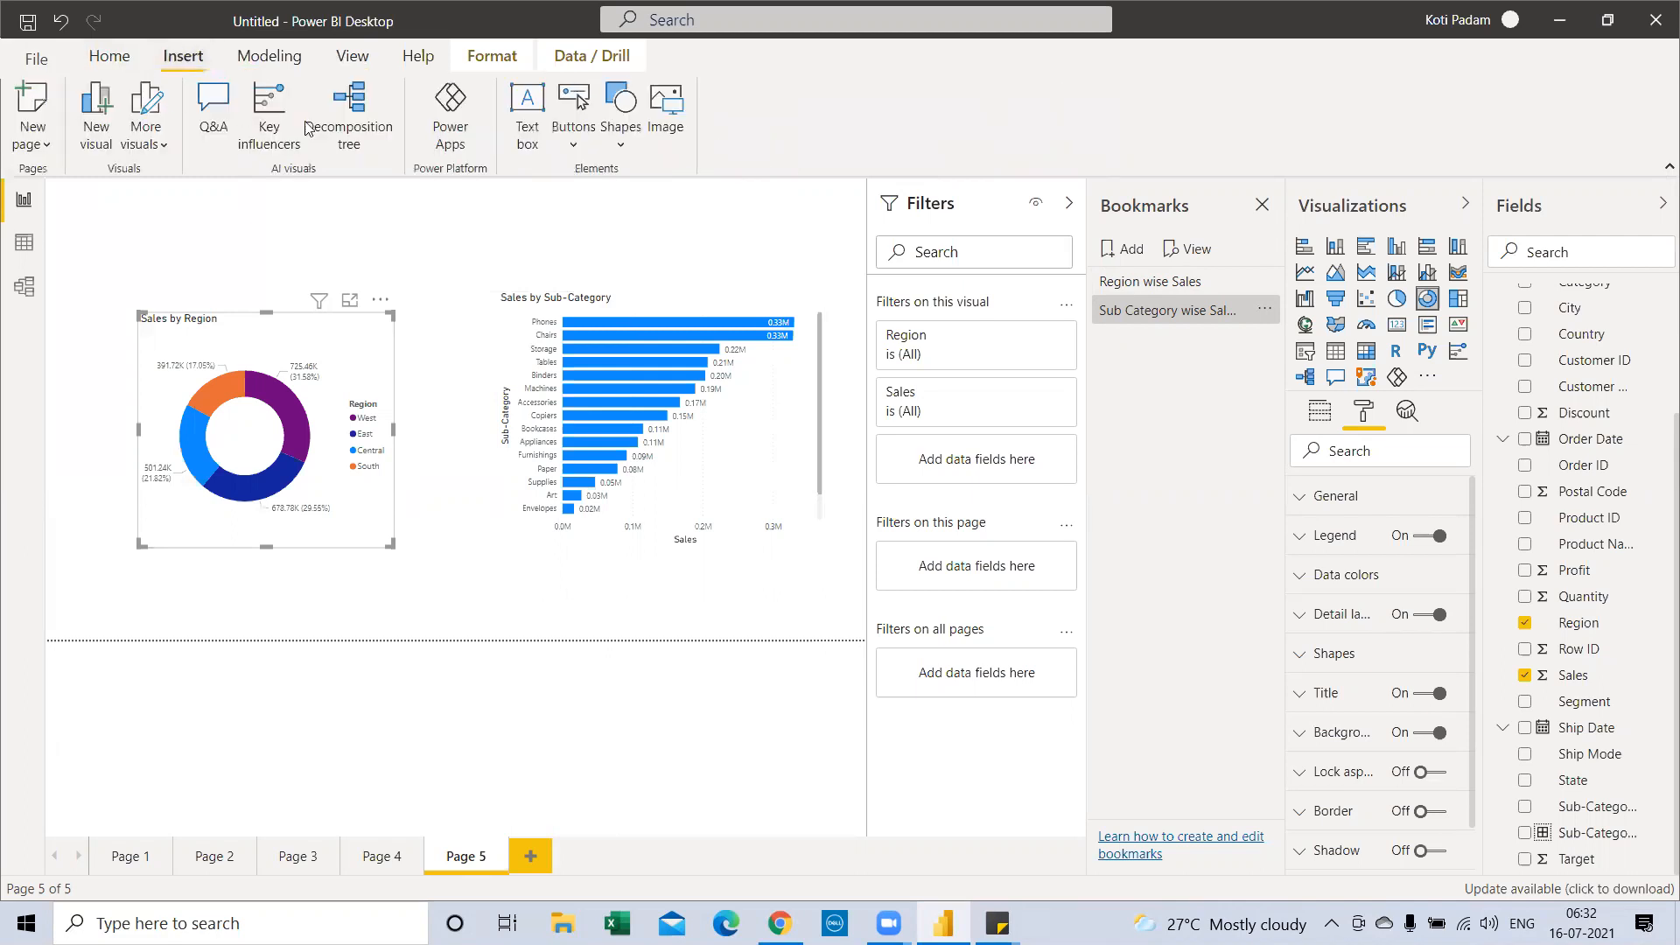
{"action": "left_click", "coordinate": [573, 139]}
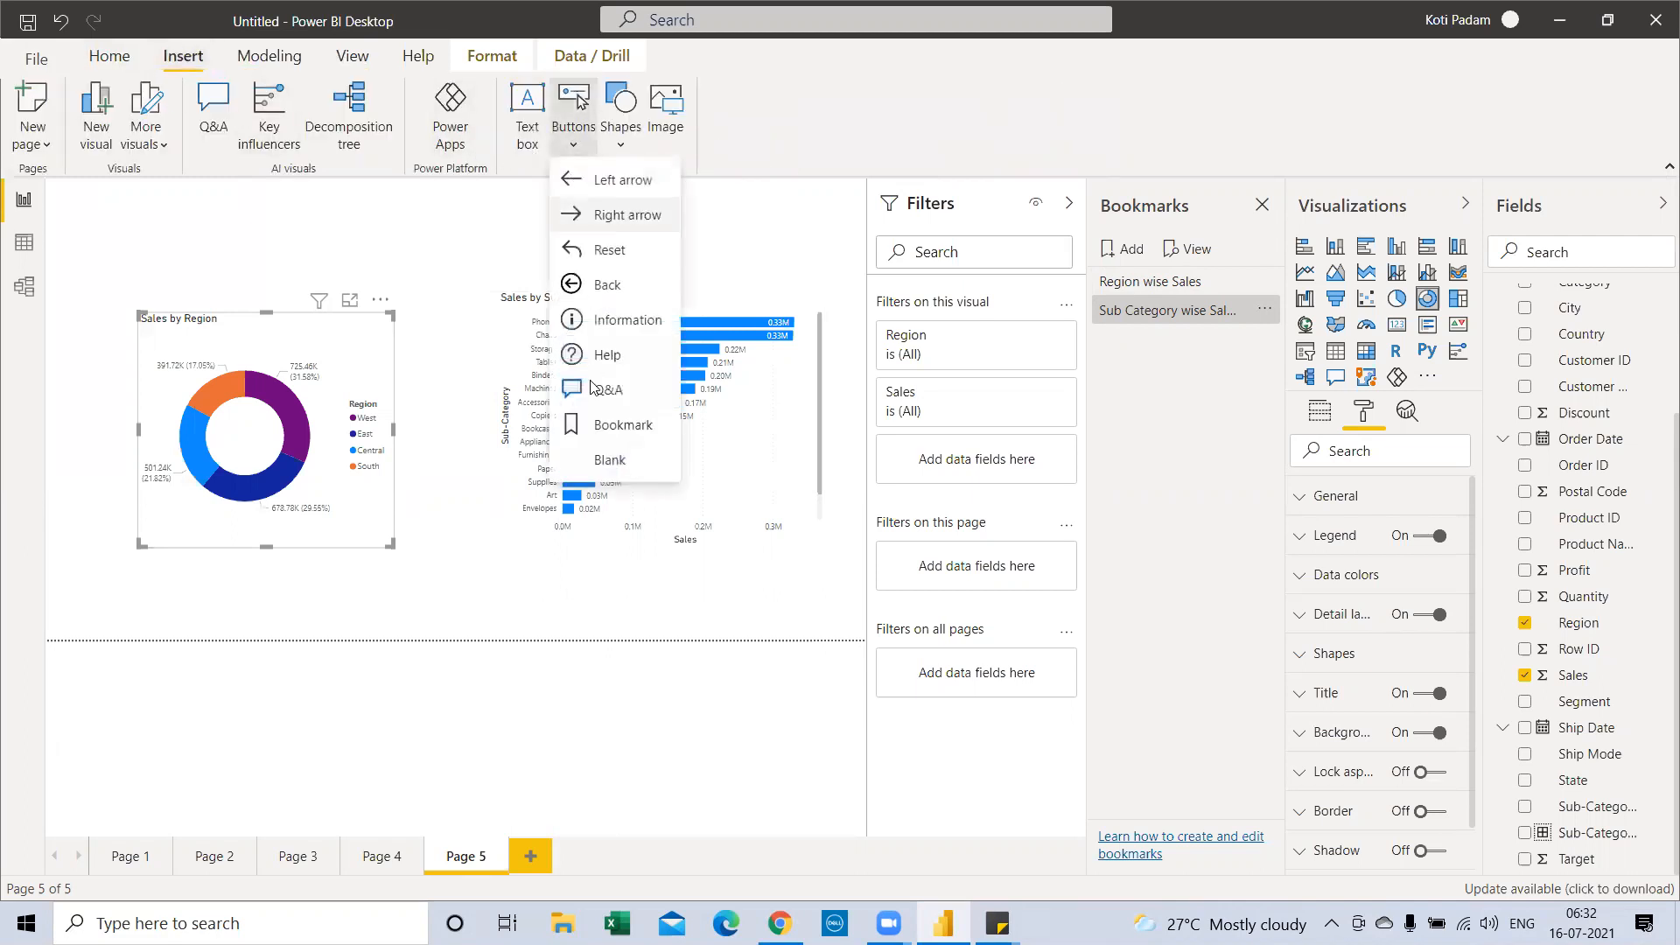
{"action": "left_click", "coordinate": [603, 464]}
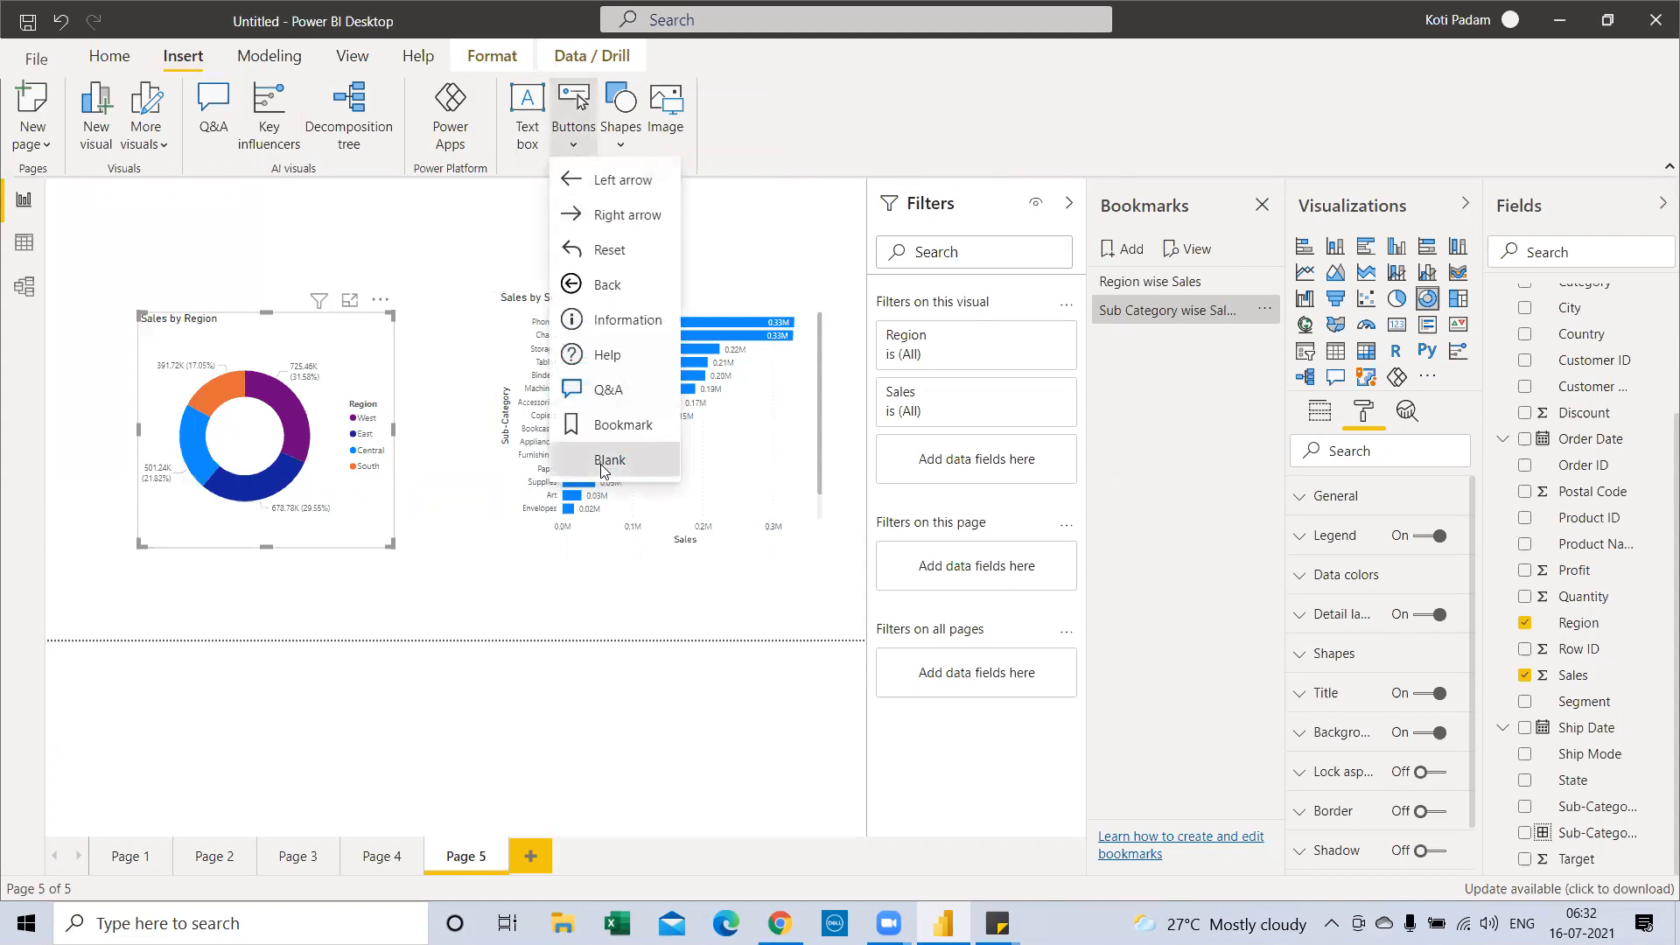
{"action": "left_click_drag", "start_coordinate": [214, 228], "coordinate": [360, 235]}
{"action": "left_click", "coordinate": [232, 231]}
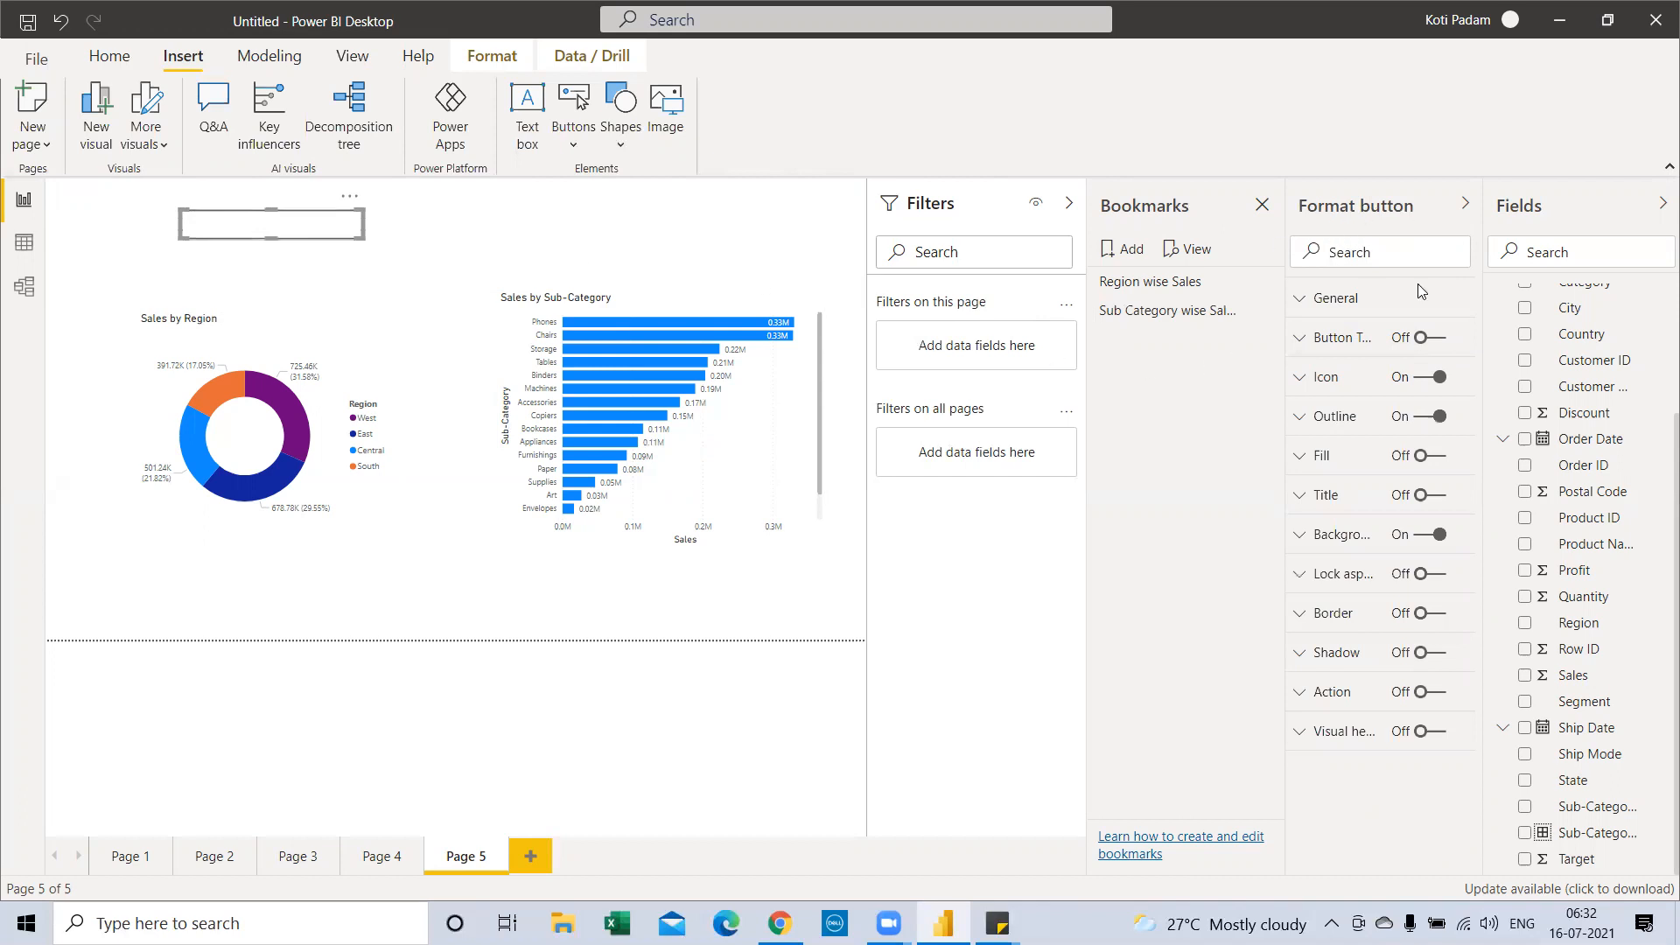
Label the button 'Region wise Sales' in 16 pt red text
{"action": "left_click", "coordinate": [1436, 341]}
{"action": "left_click", "coordinate": [1302, 340]}
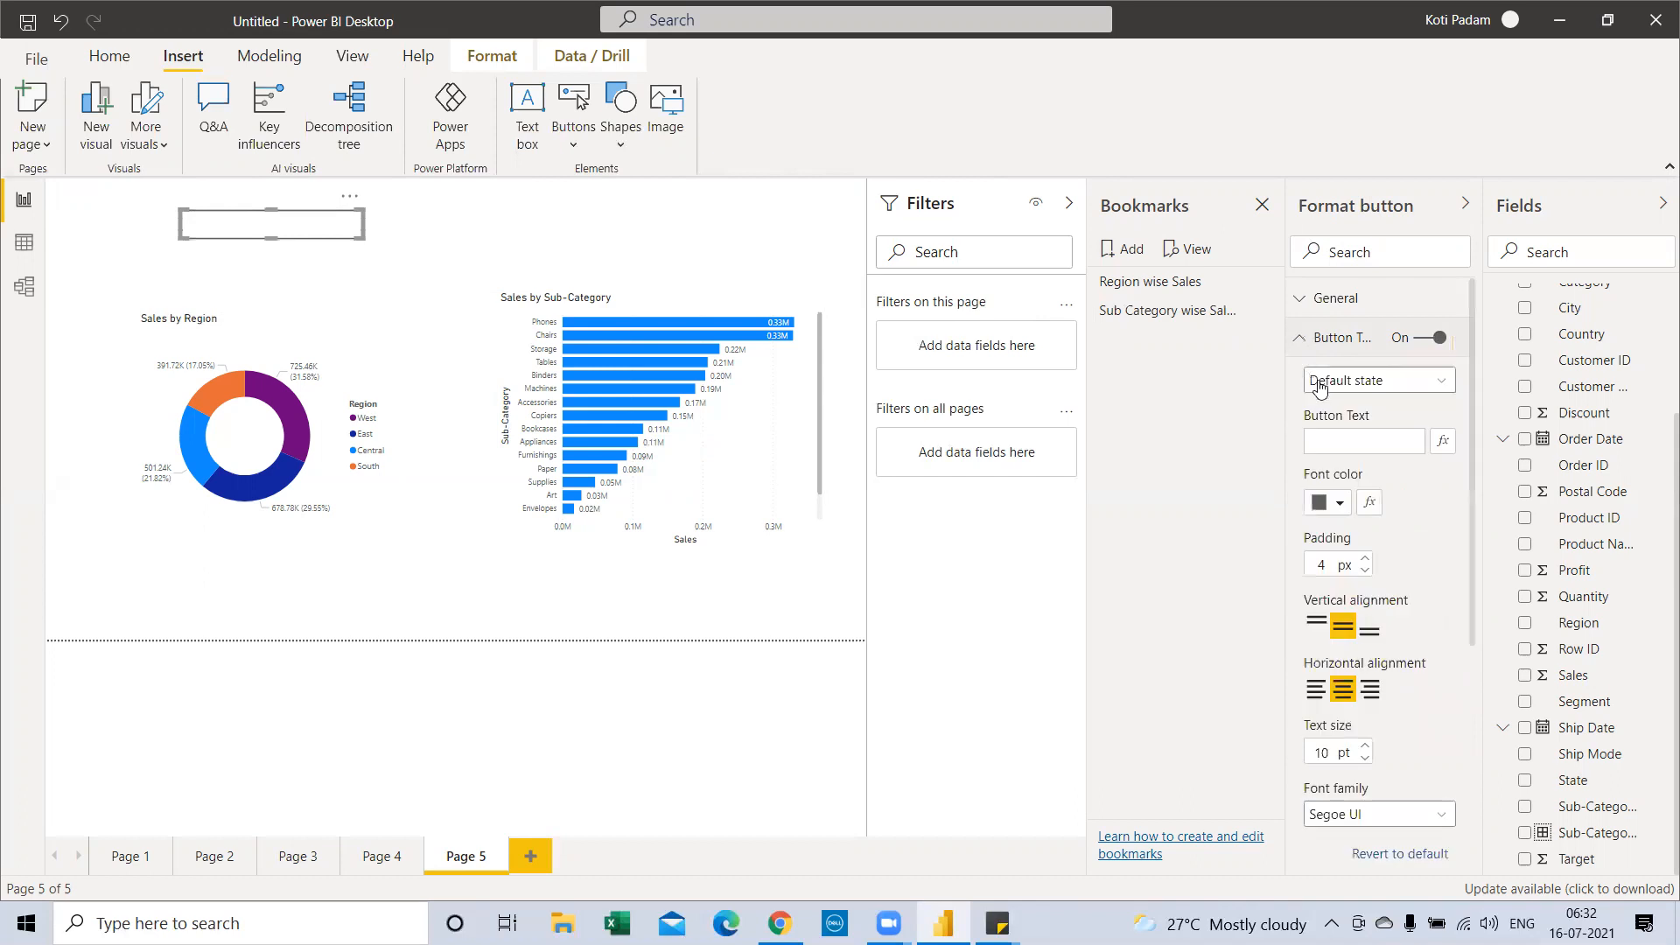
{"action": "left_click", "coordinate": [1358, 439]}
{"action": "type", "text": "Region wise Sa"}
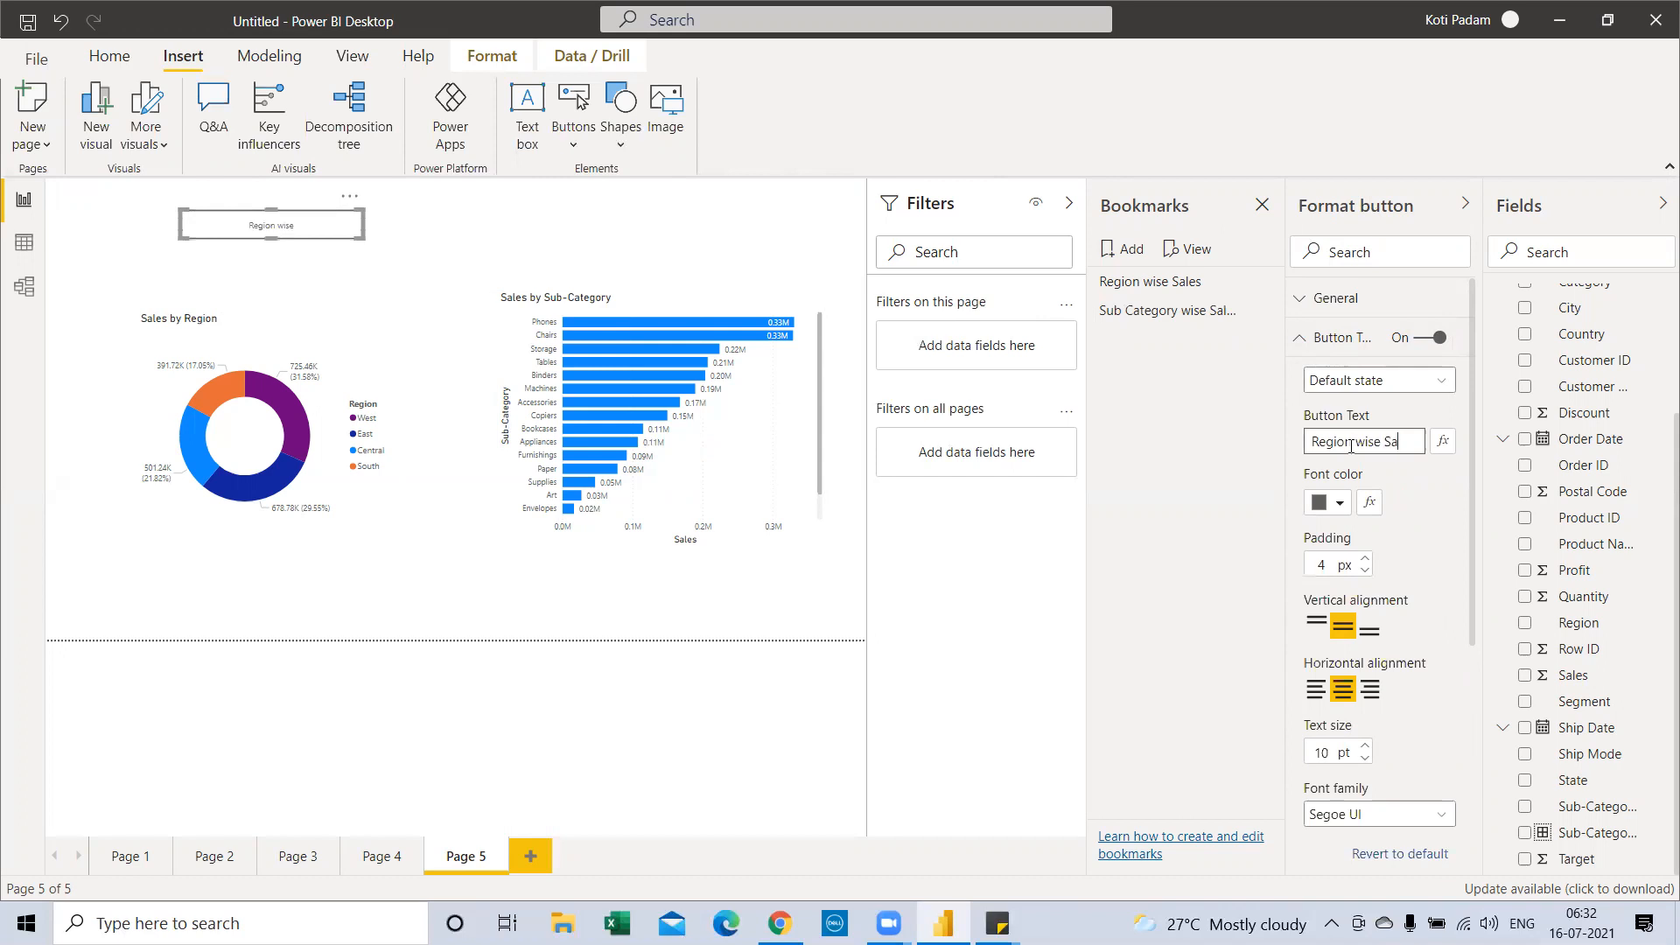
{"action": "type", "text": "les"}
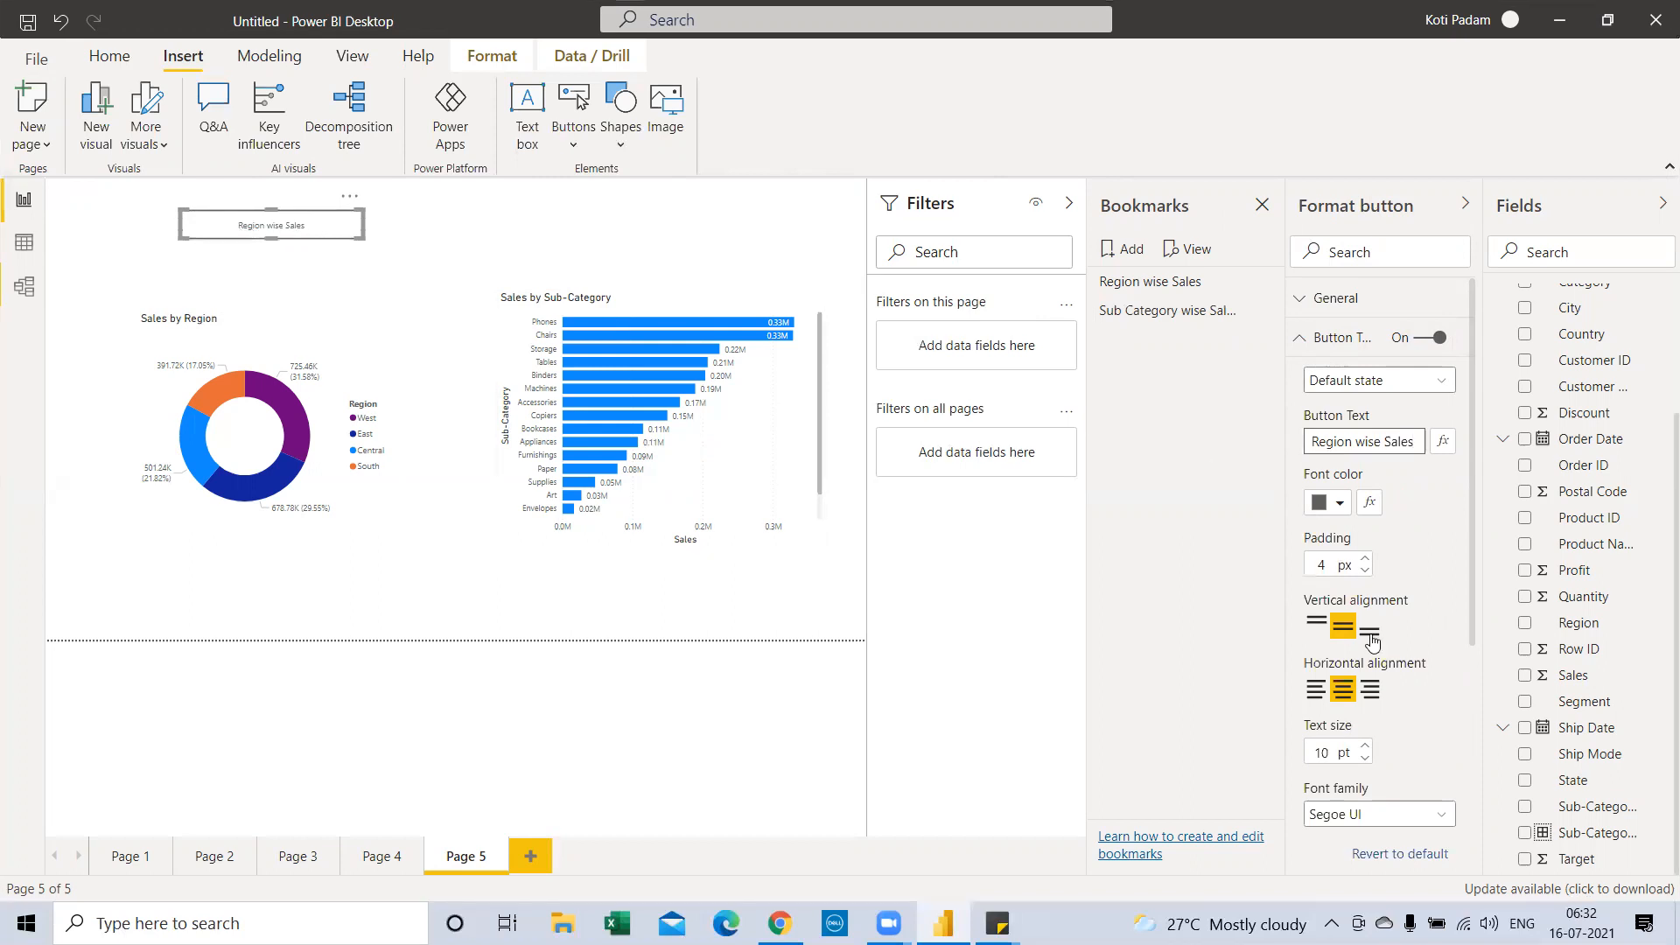
{"action": "left_click", "coordinate": [1365, 747]}
{"action": "left_click", "coordinate": [1365, 747]}
{"action": "left_click", "coordinate": [1365, 746]}
{"action": "left_click", "coordinate": [1365, 746]}
{"action": "left_click", "coordinate": [1365, 746]}
{"action": "left_click", "coordinate": [1365, 746]}
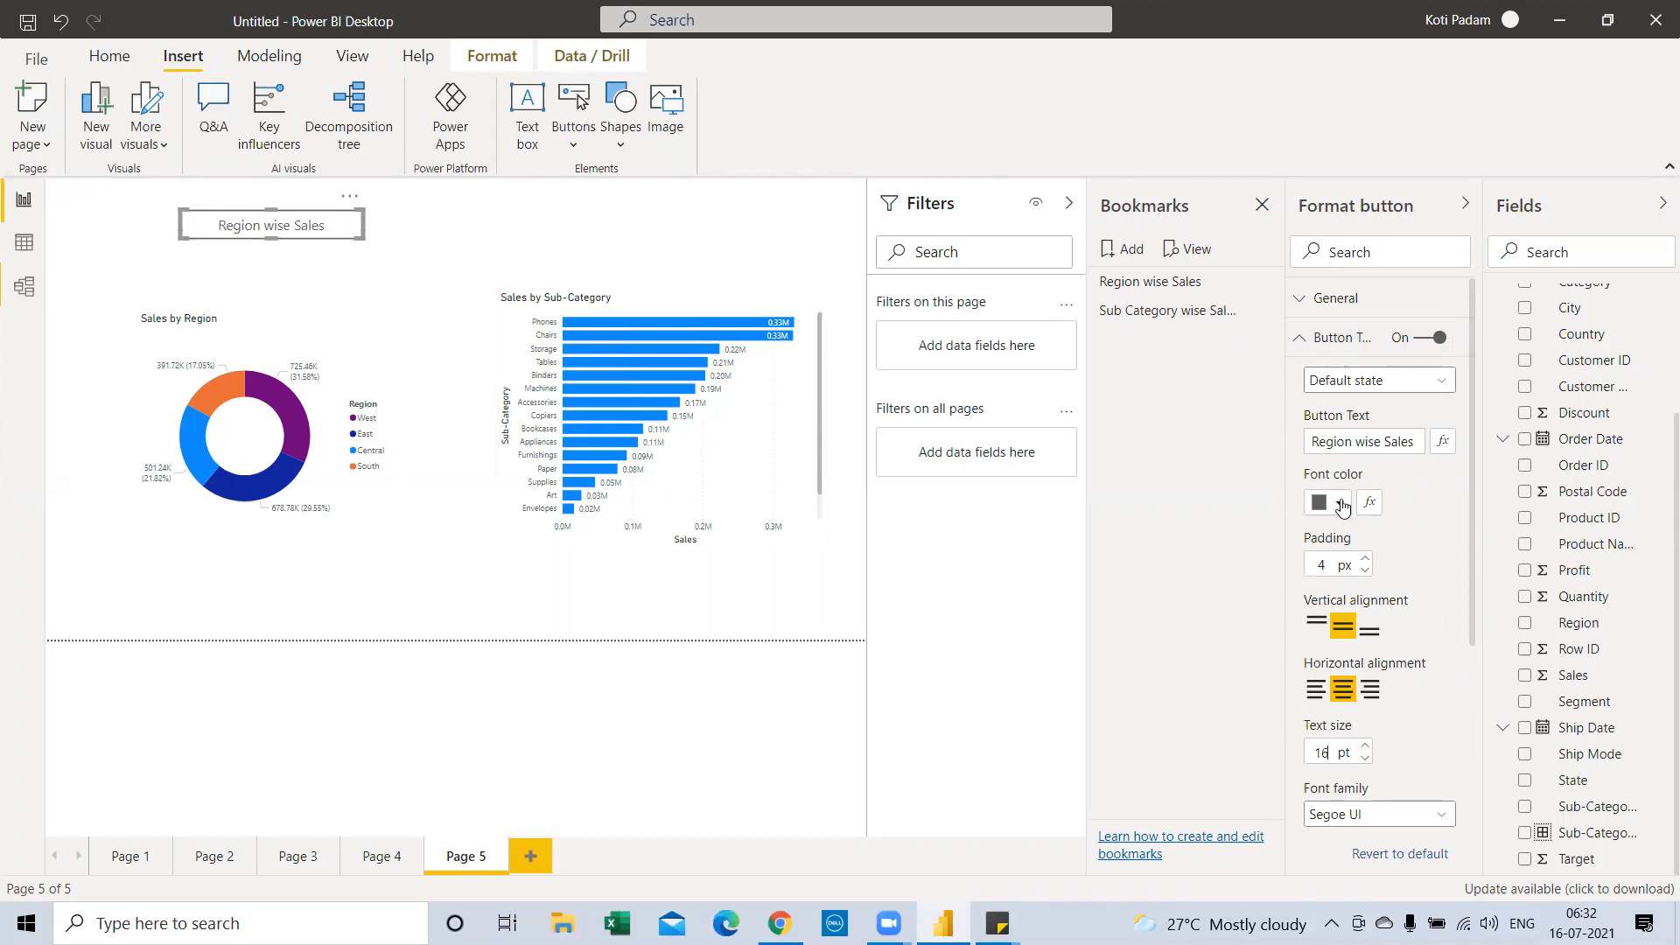
{"action": "left_click", "coordinate": [1343, 505]}
{"action": "left_click", "coordinate": [1319, 545]}
{"action": "left_click", "coordinate": [574, 146]}
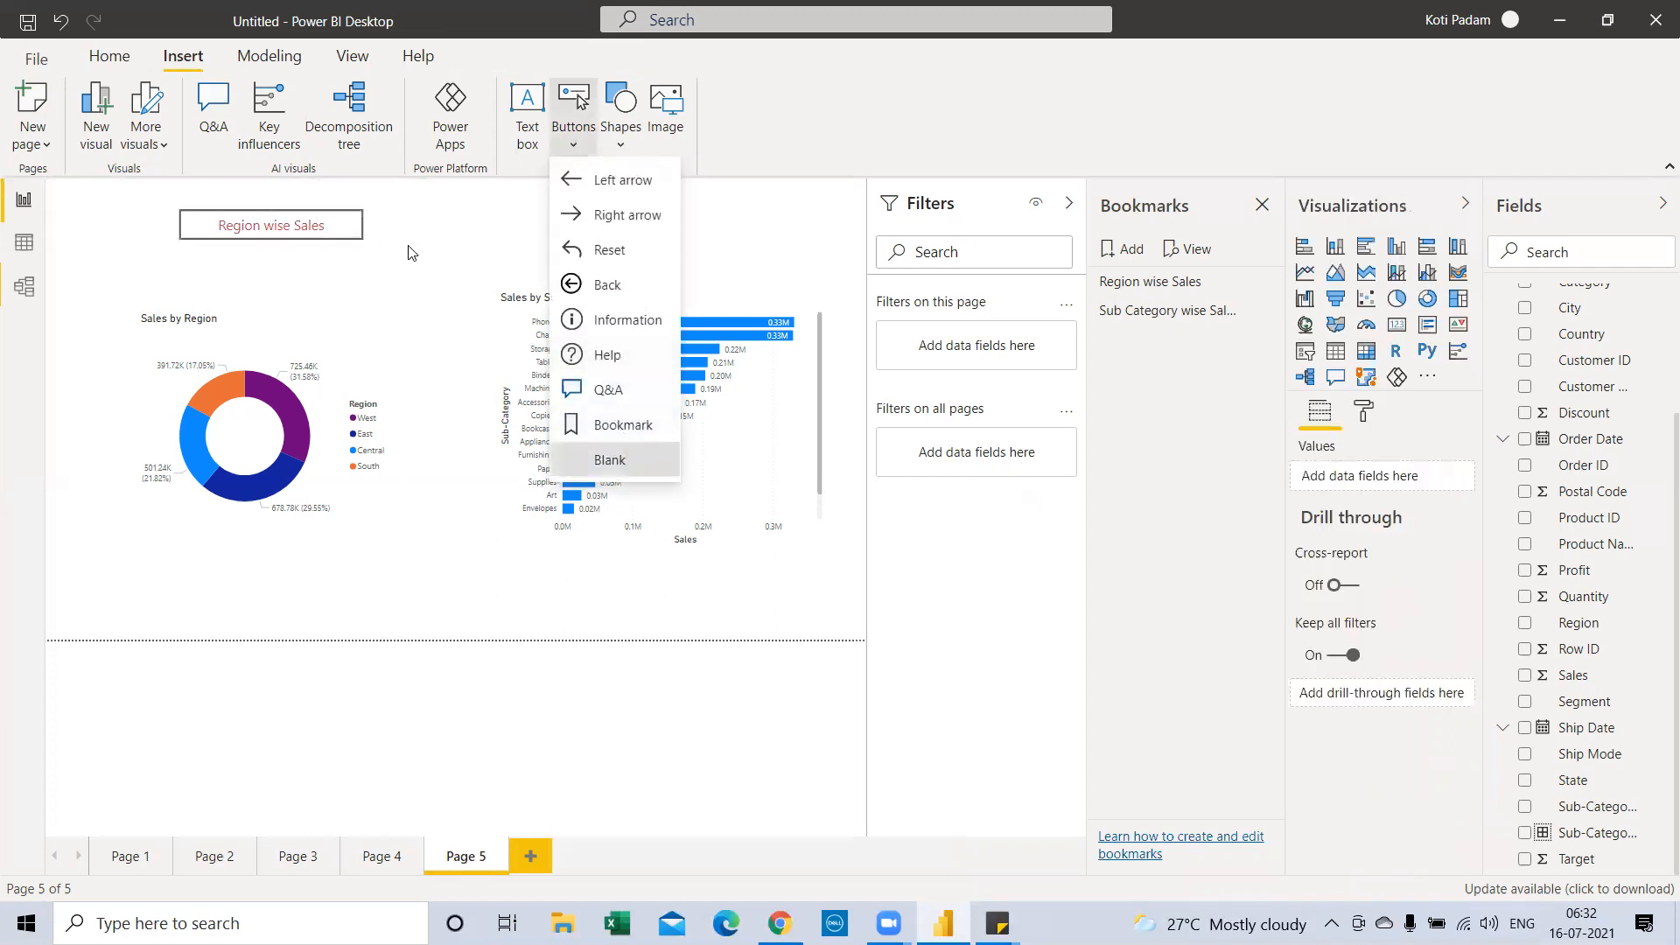
Add a second blank button beside the first, labelled 'Sub Category wise sales'
{"action": "left_click", "coordinate": [610, 459]}
{"action": "left_click_drag", "start_coordinate": [88, 193], "coordinate": [473, 237]}
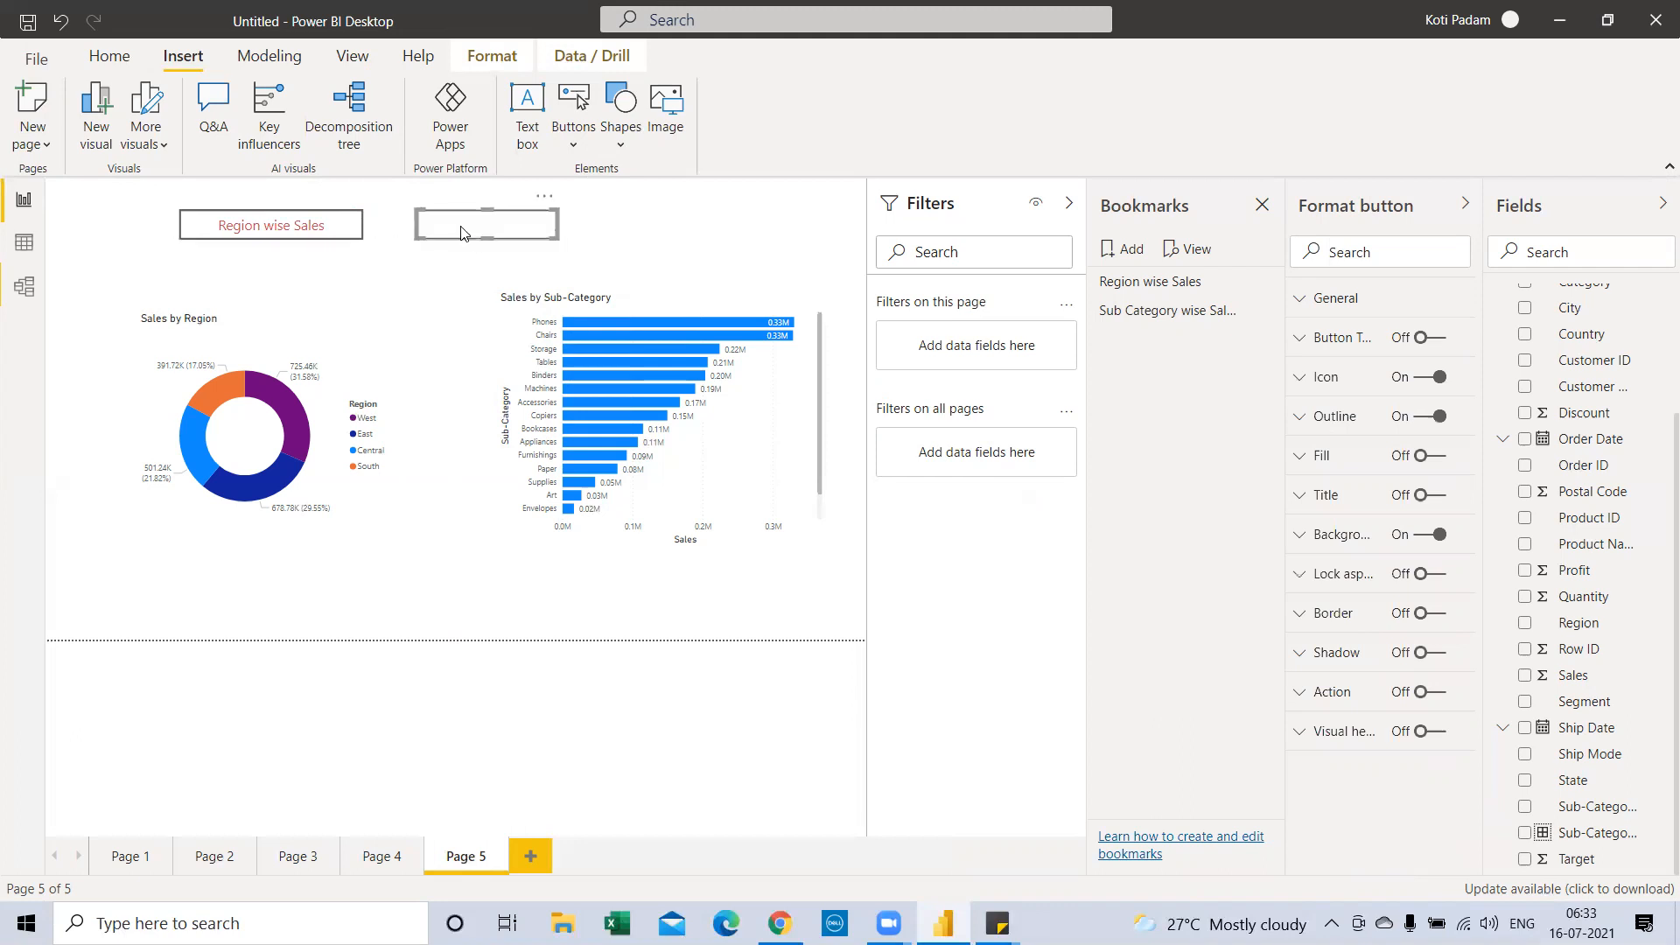
{"action": "left_click", "coordinate": [1420, 339]}
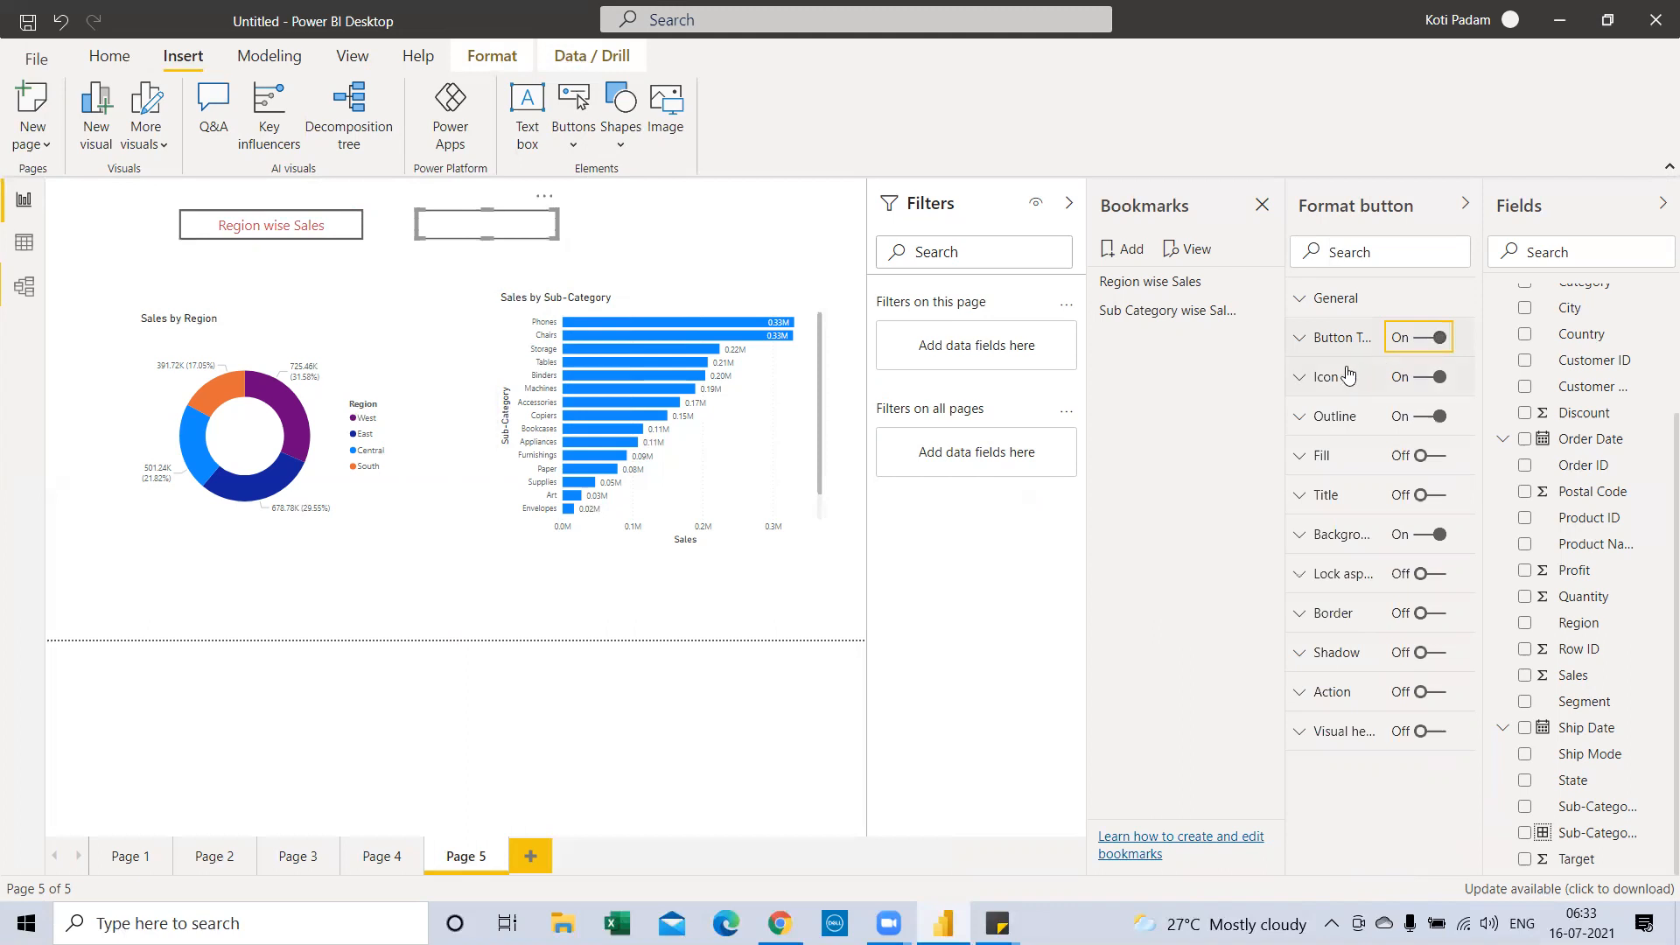
{"action": "left_click", "coordinate": [1301, 340]}
{"action": "left_click", "coordinate": [1382, 443]}
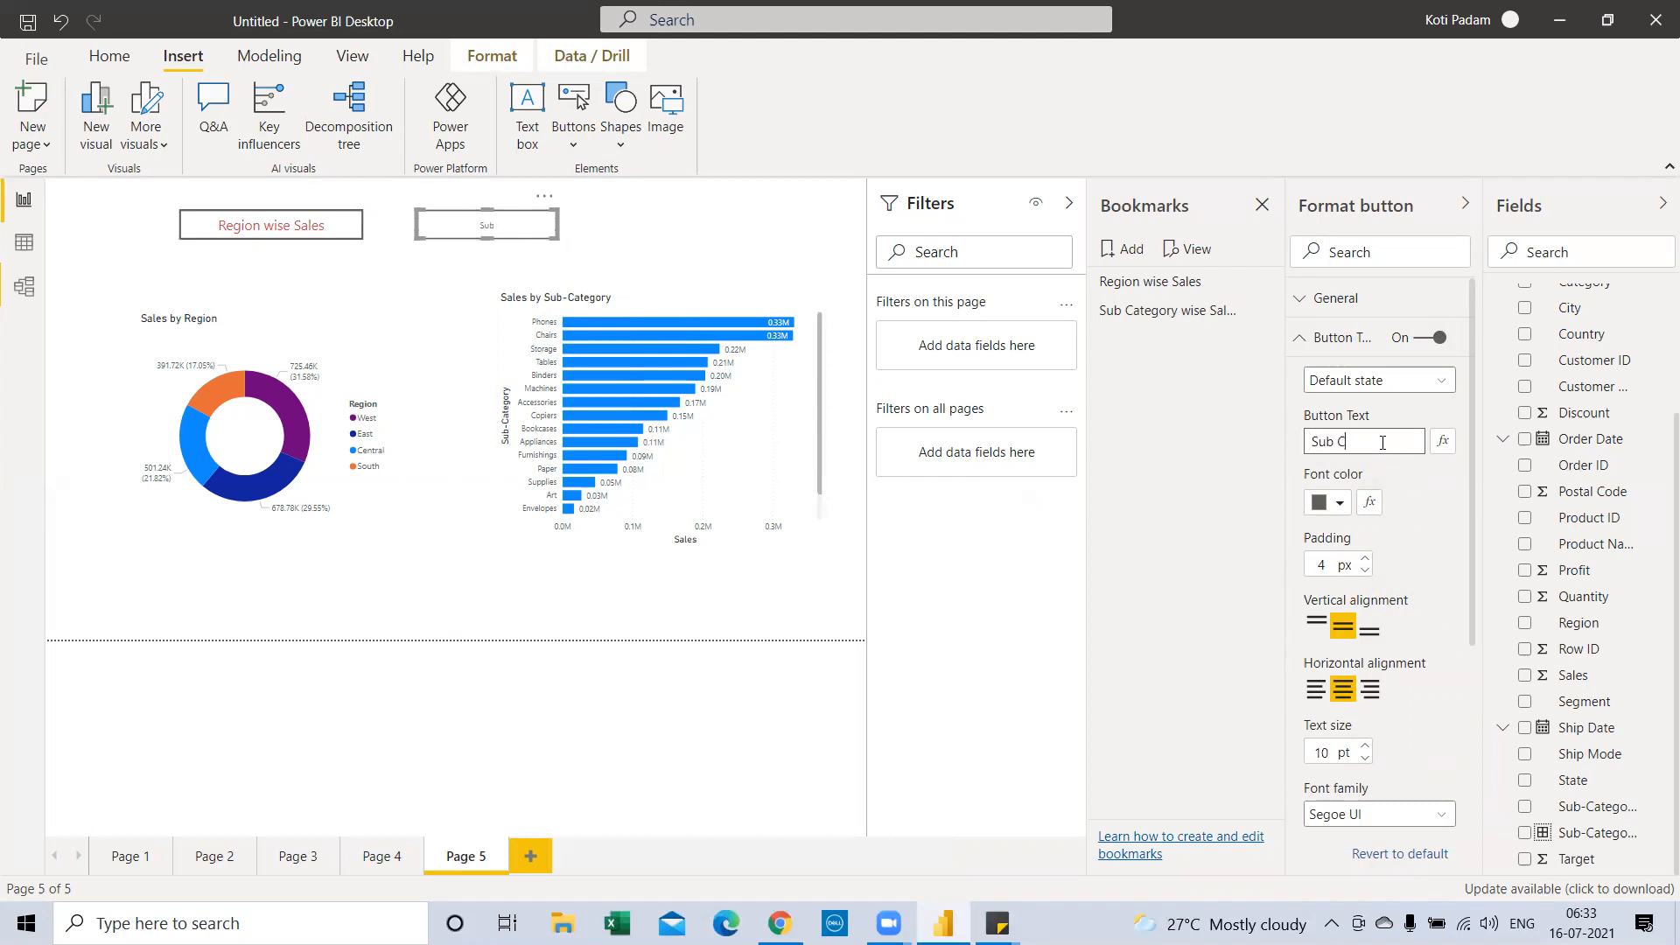
{"action": "type", "text": "Sub Category wise sales"}
Set the second button's label to 14 pt gold text
{"action": "left_click", "coordinate": [1364, 745]}
{"action": "left_click", "coordinate": [1364, 744]}
{"action": "left_click", "coordinate": [1364, 745]}
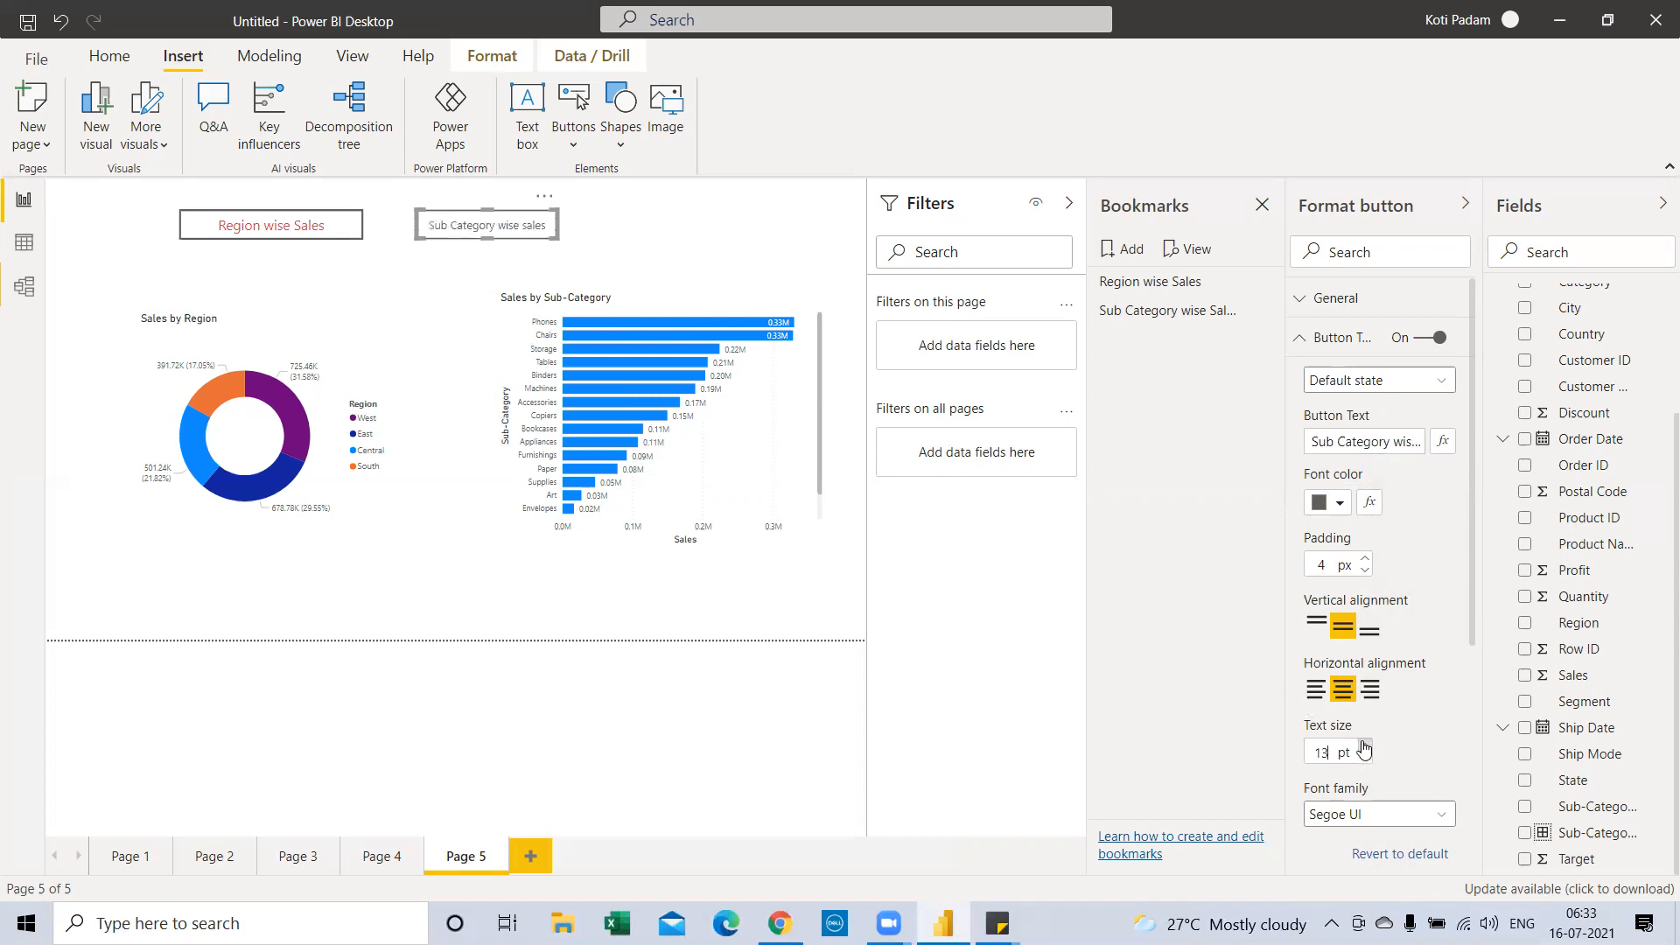
{"action": "left_click", "coordinate": [1364, 745]}
{"action": "left_click", "coordinate": [1339, 503]}
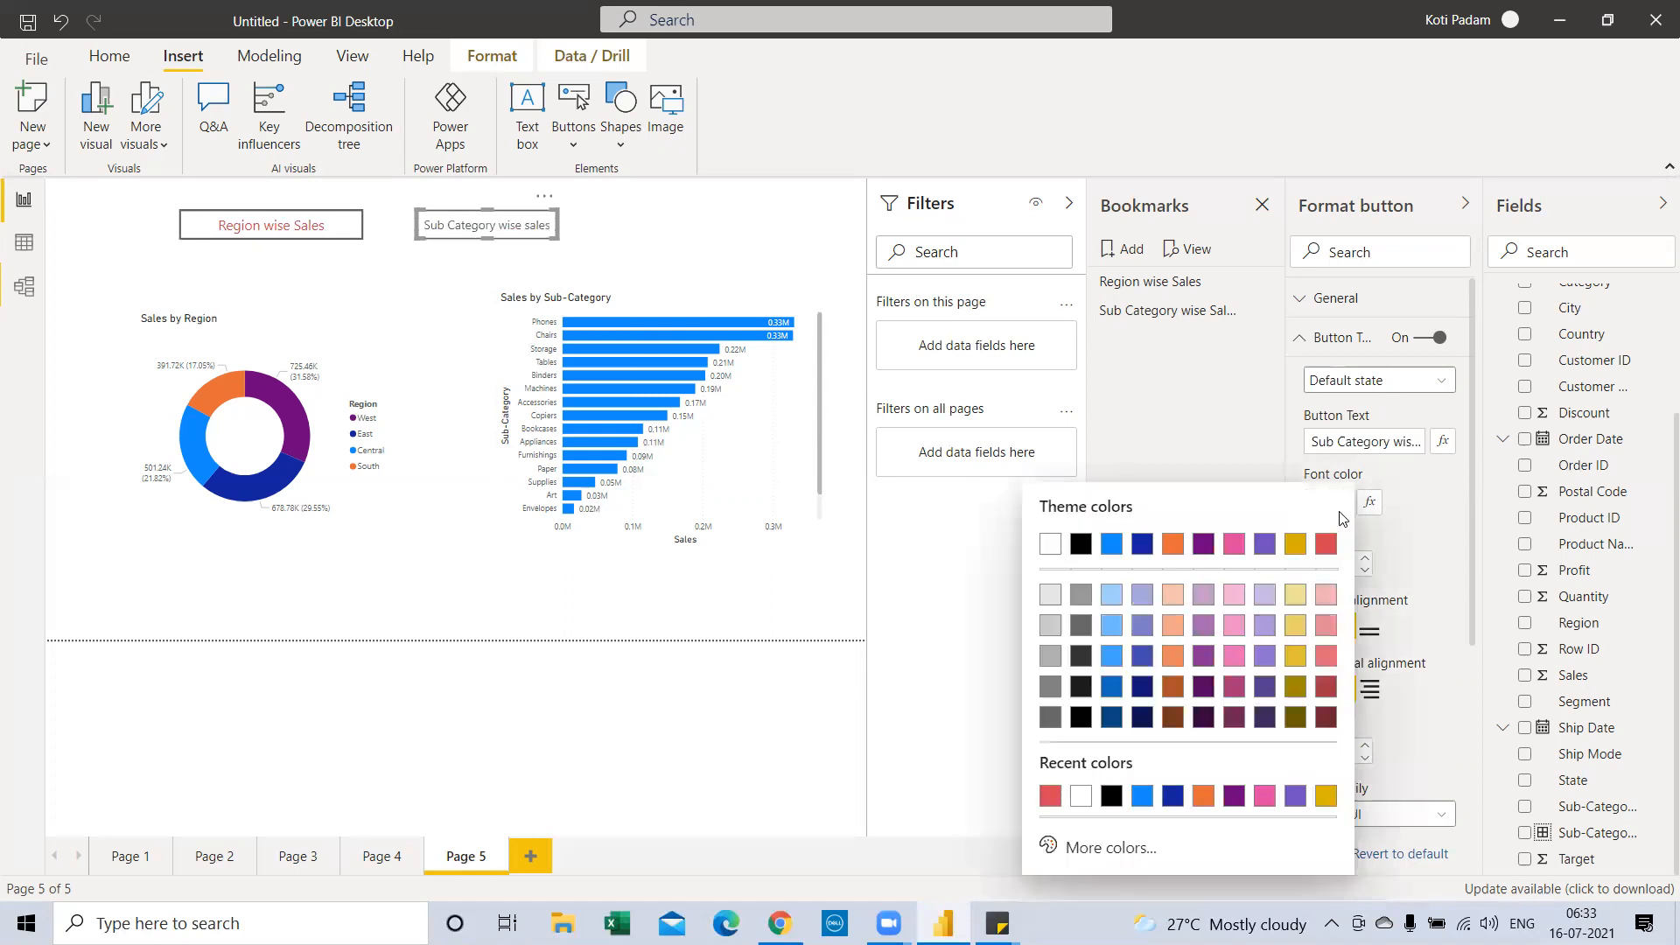
{"action": "left_click", "coordinate": [1296, 544]}
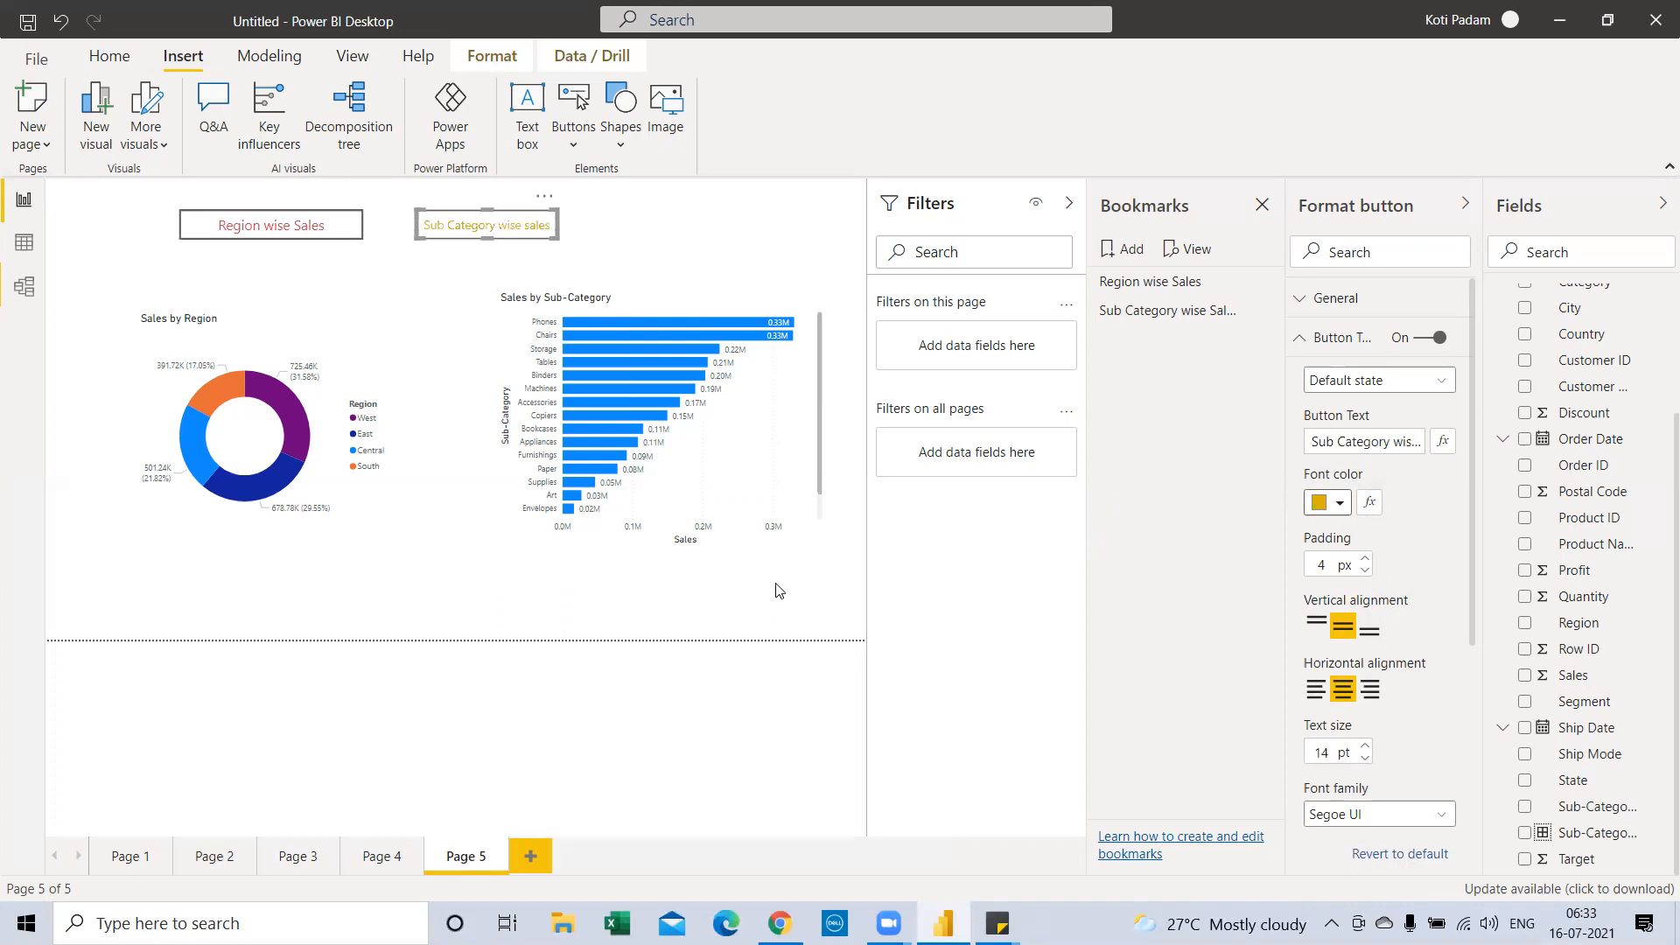
Collapse and re-expand the bookmarks list, then apply the Region wise Sales bookmark
{"action": "left_click", "coordinate": [1135, 233]}
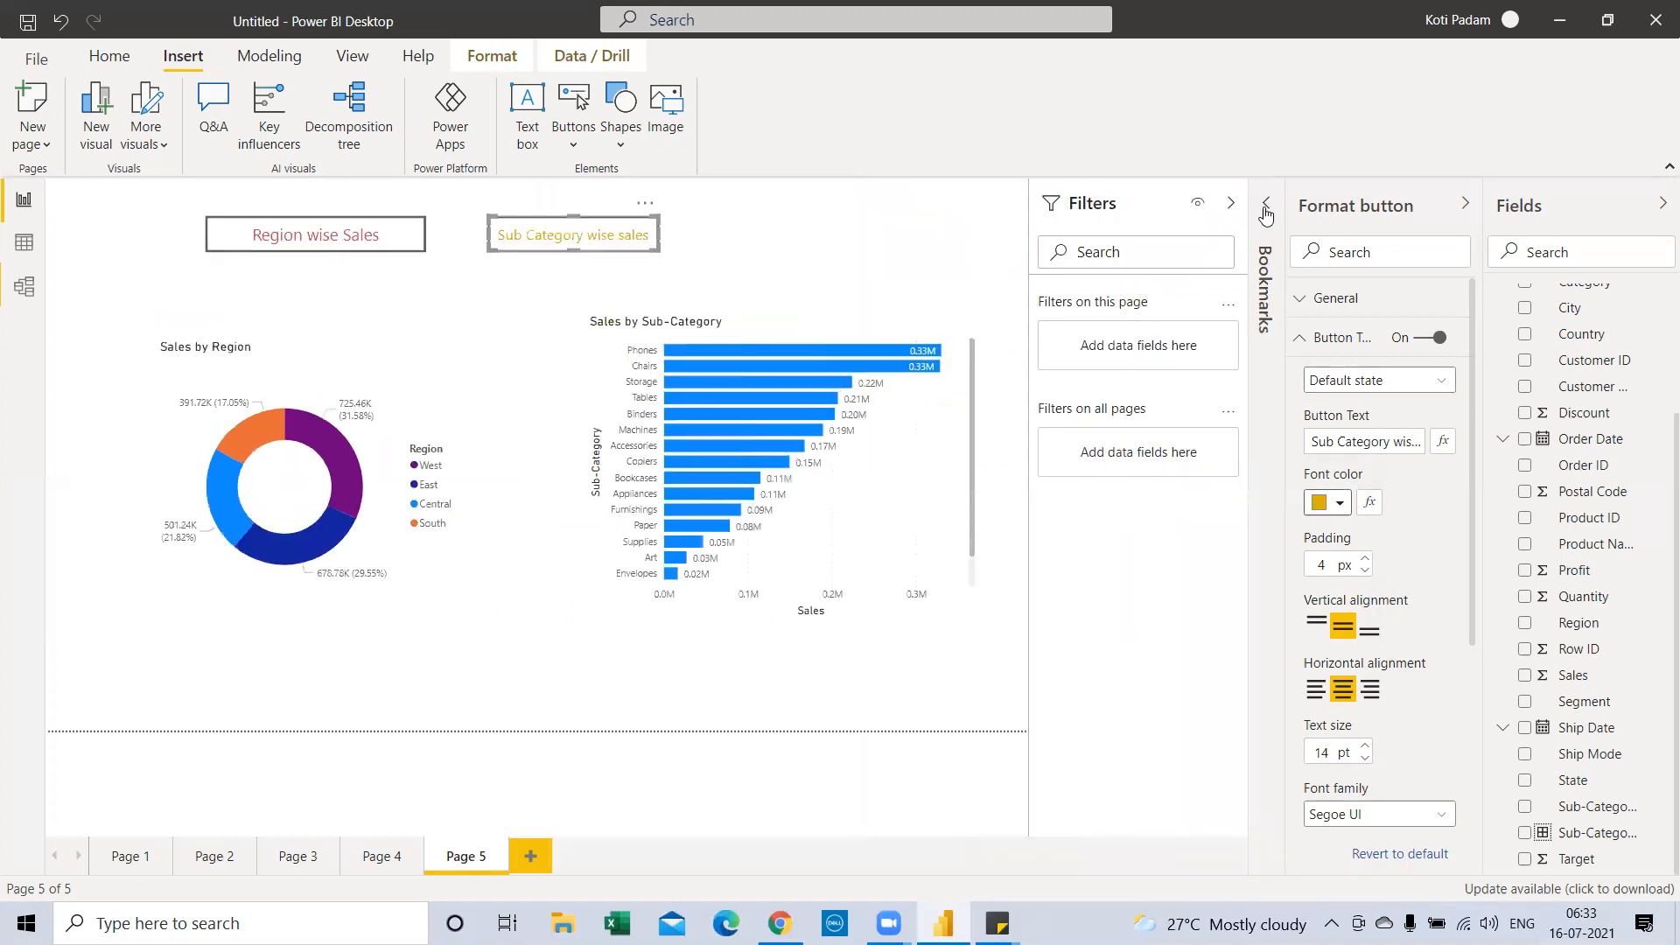
{"action": "left_click", "coordinate": [1265, 210]}
{"action": "left_click", "coordinate": [1144, 287]}
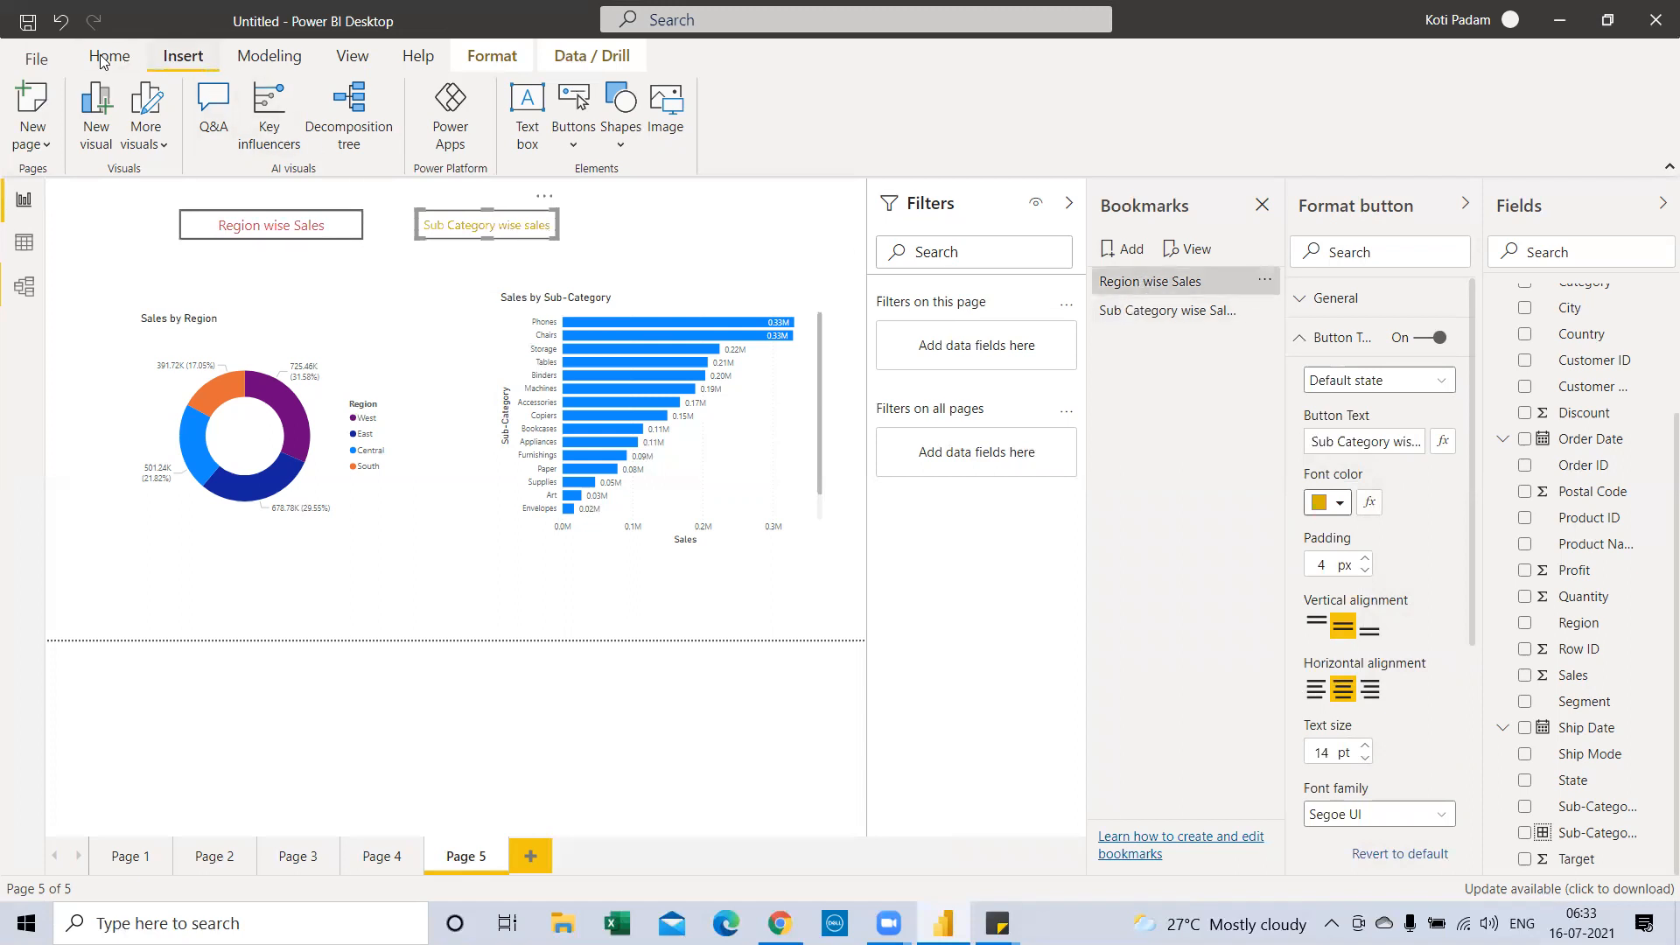
Update the Region wise Sales bookmark to show only the donut, hiding the bar chart and both buttons
{"action": "left_click", "coordinate": [354, 56]}
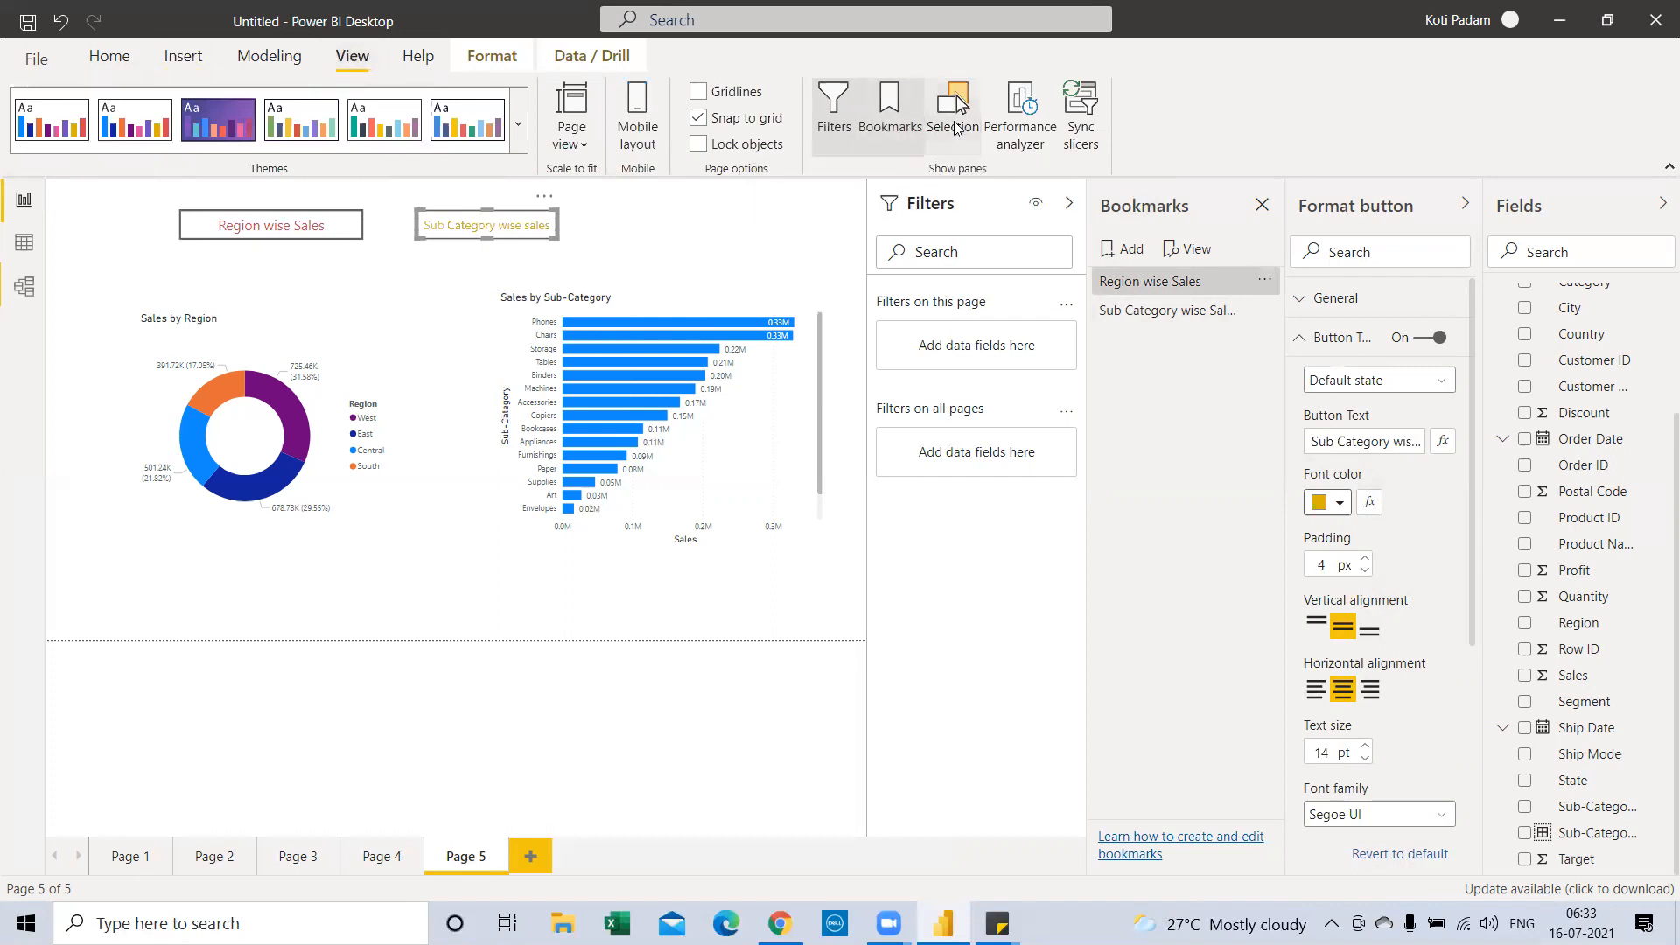
{"action": "left_click", "coordinate": [957, 103]}
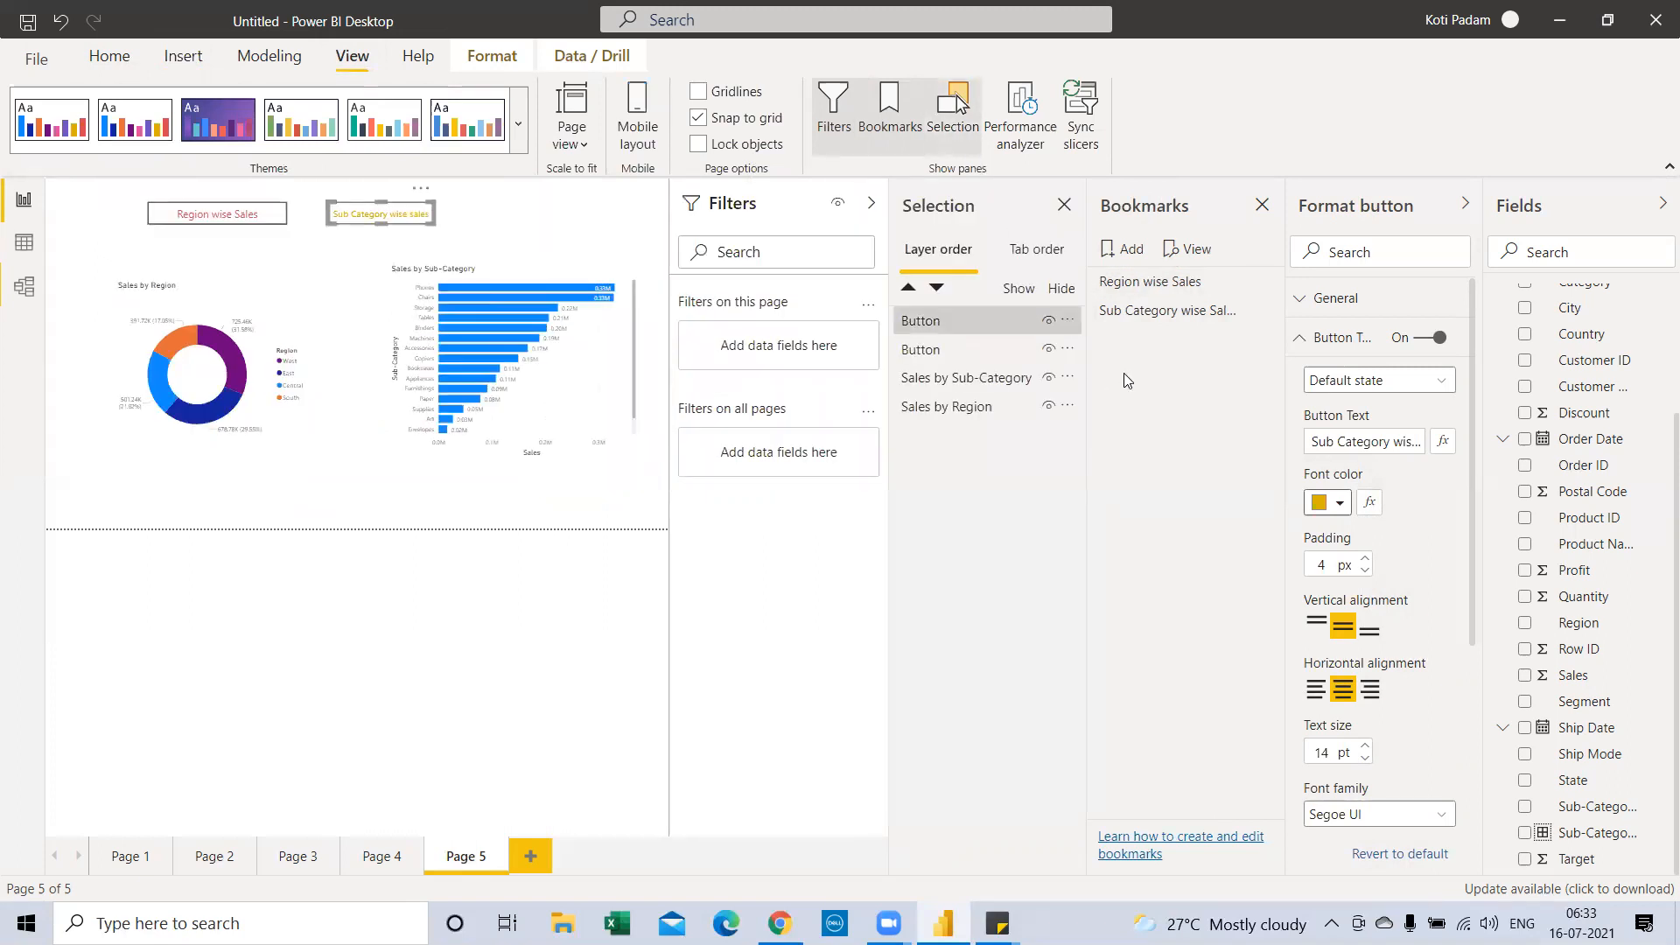
{"action": "left_click", "coordinate": [1136, 292]}
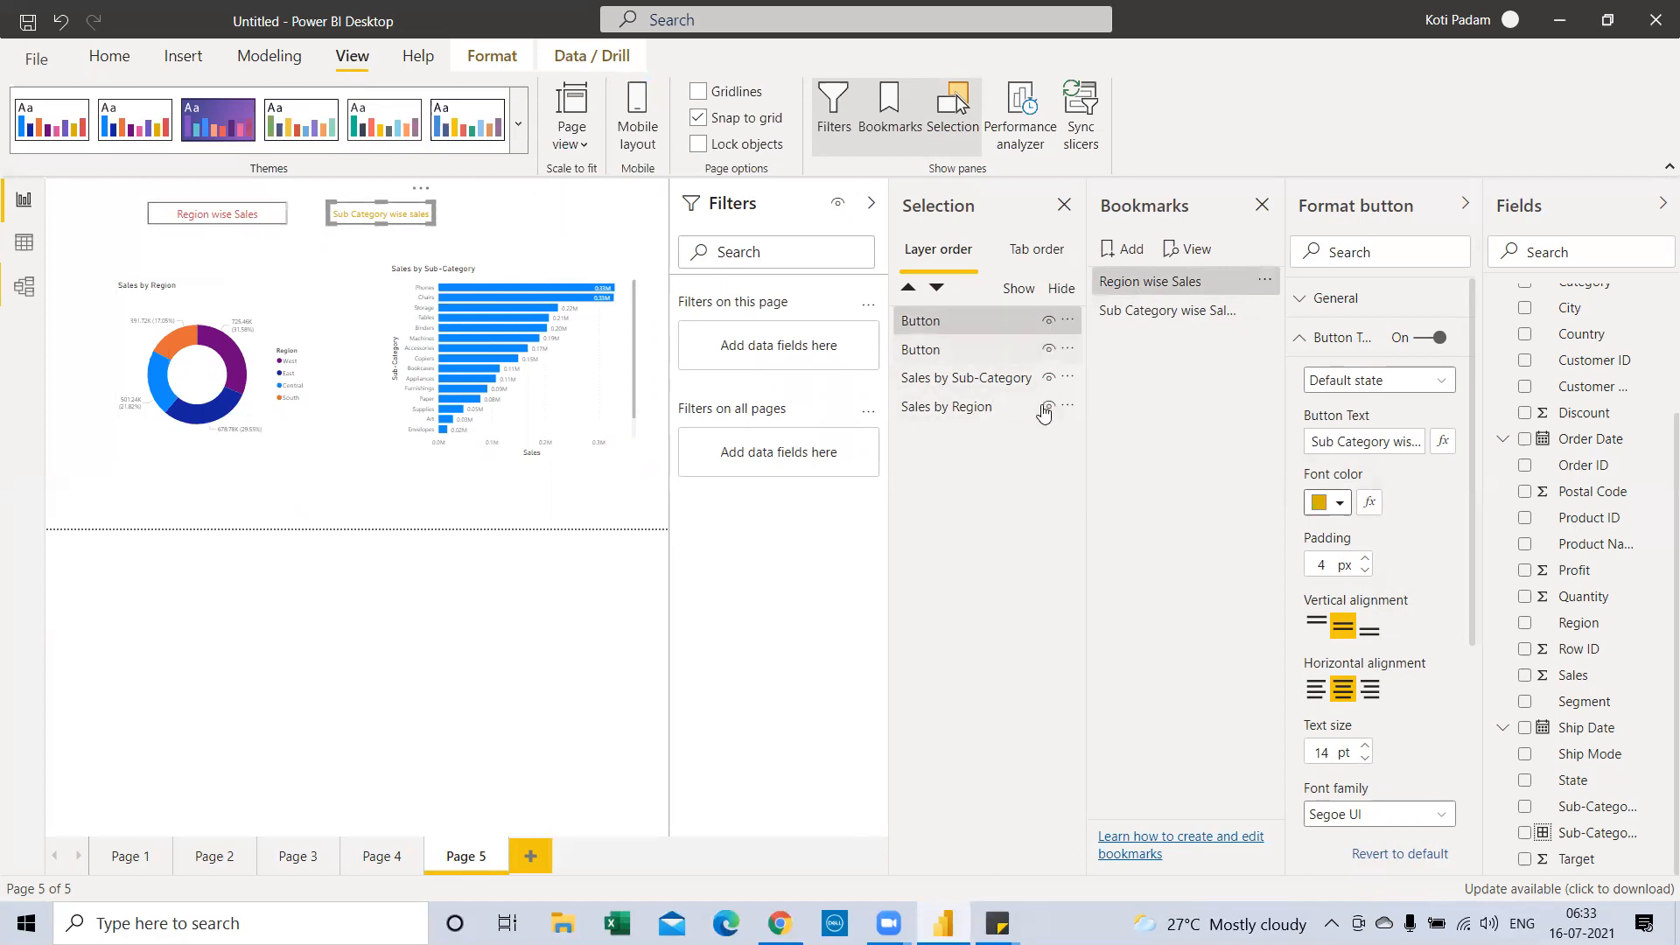
{"action": "left_click", "coordinate": [1151, 289]}
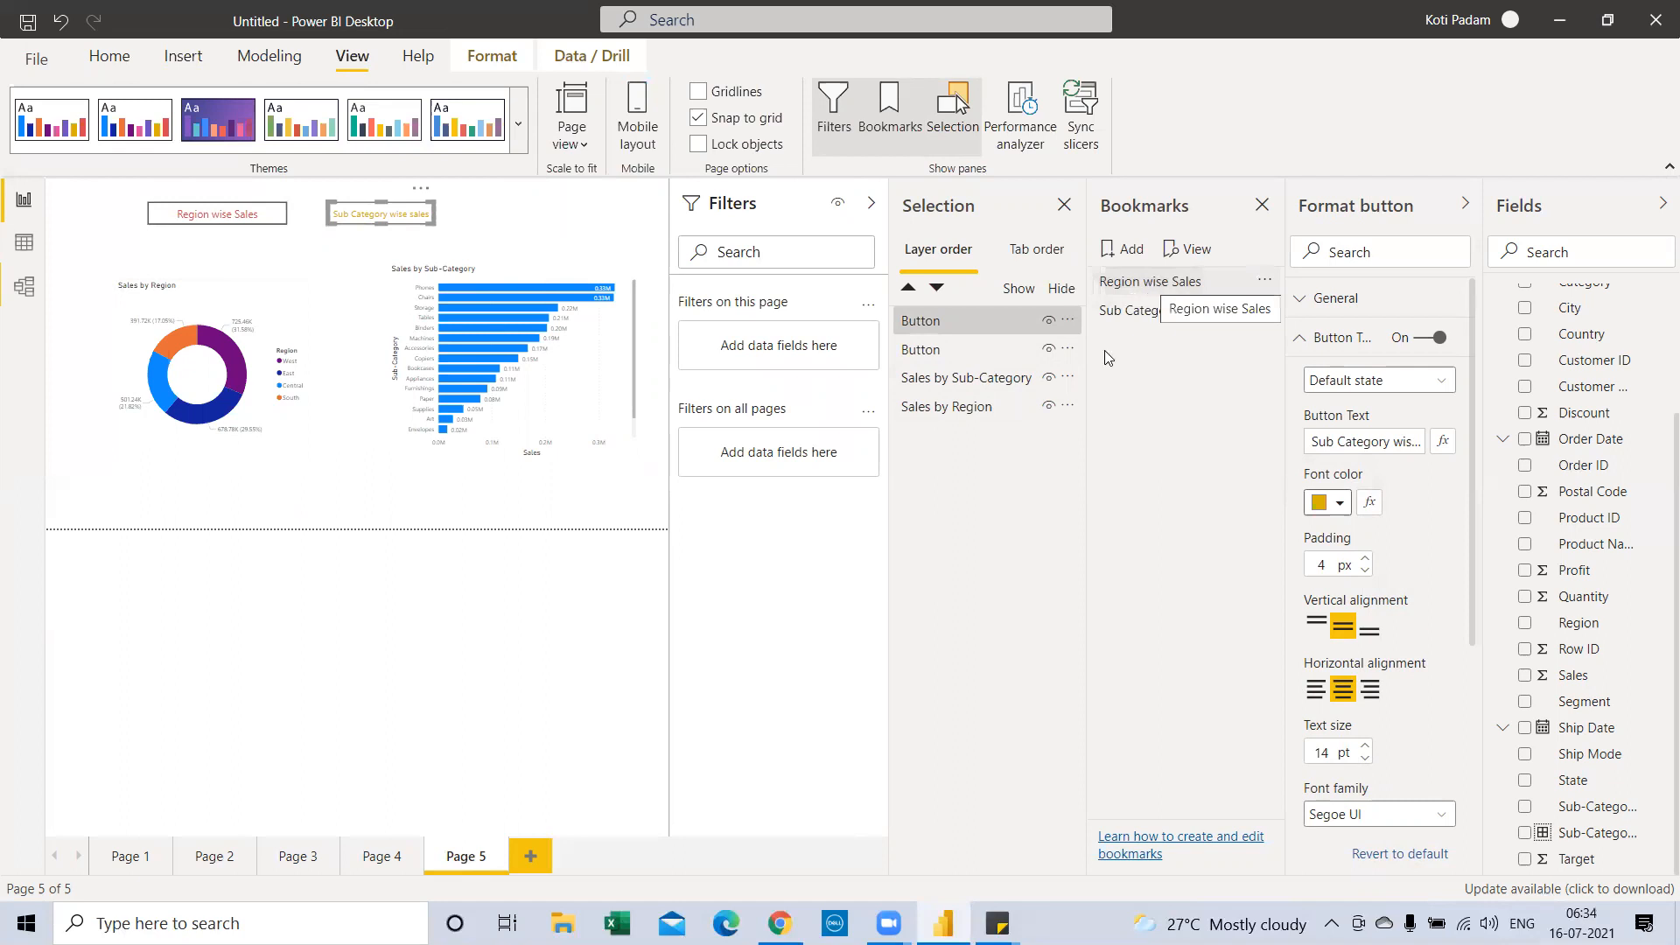
{"action": "left_click", "coordinate": [1049, 379]}
{"action": "left_click", "coordinate": [1048, 349]}
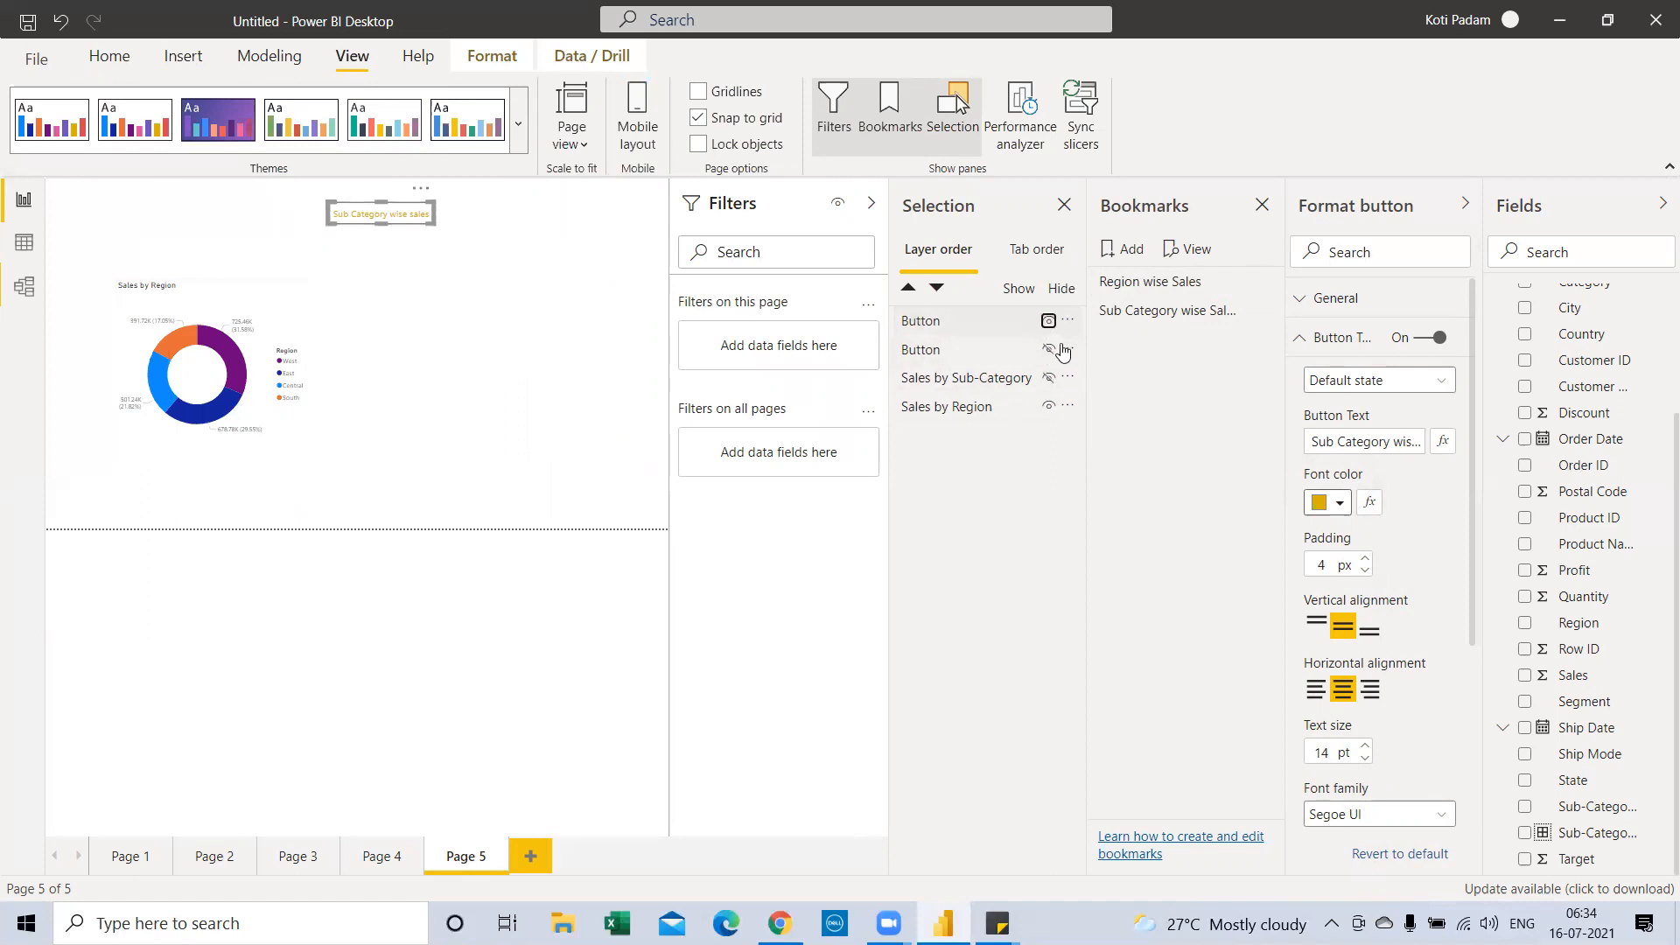
{"action": "left_click", "coordinate": [1049, 322]}
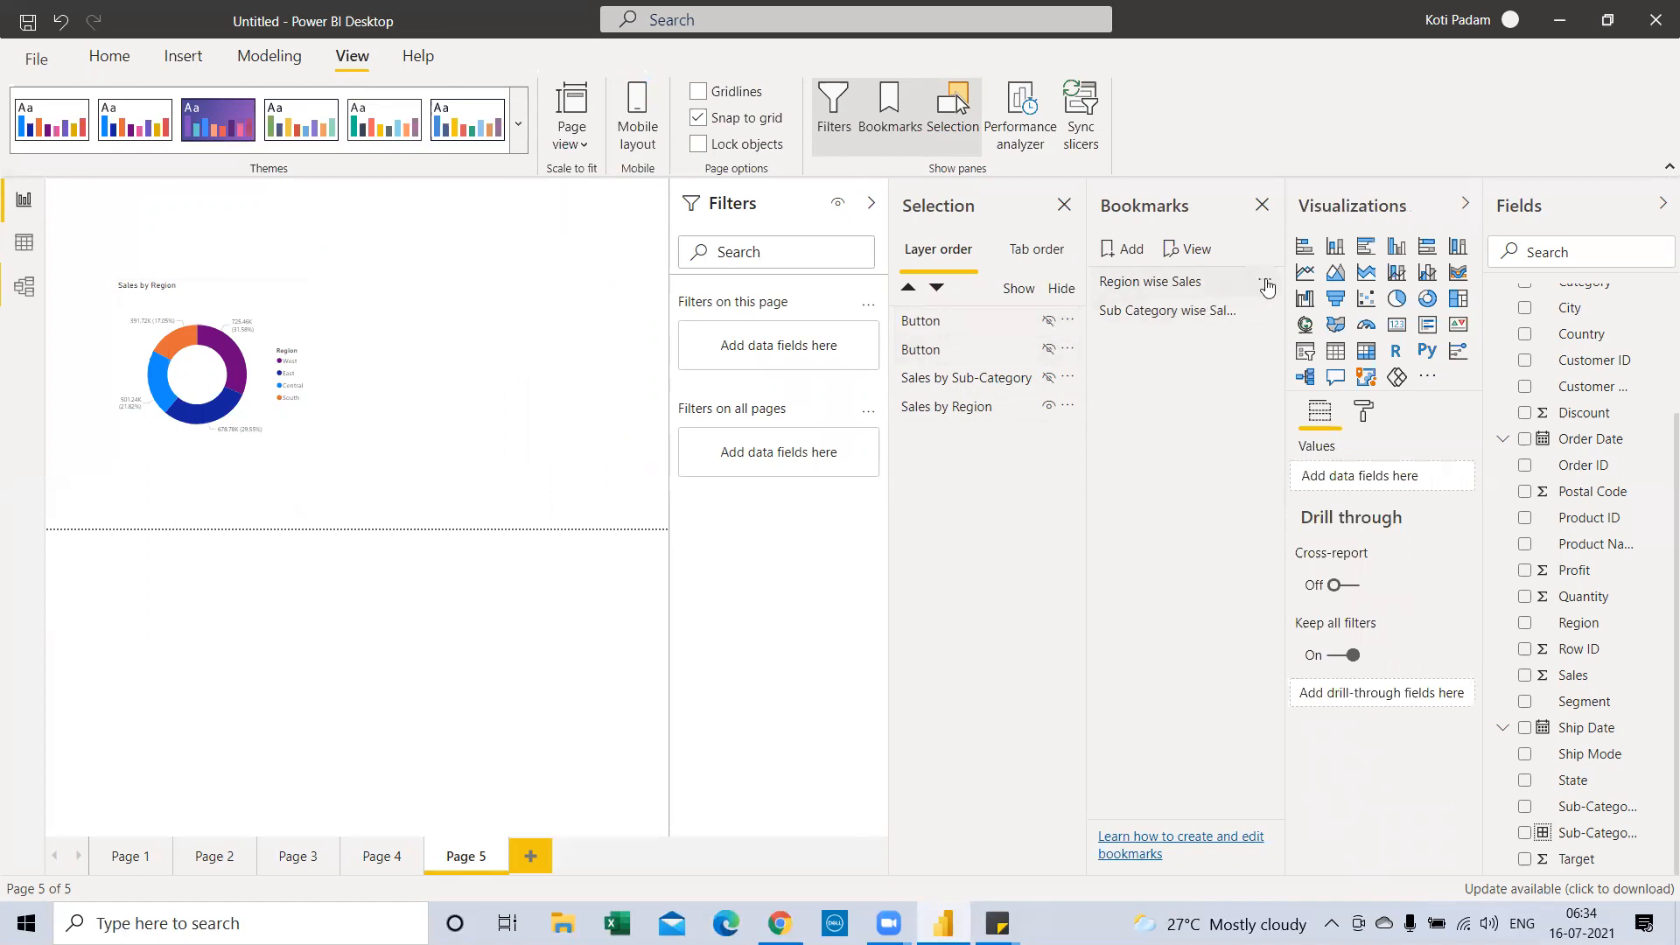
{"action": "left_click", "coordinate": [1267, 284]}
{"action": "left_click", "coordinate": [1296, 294]}
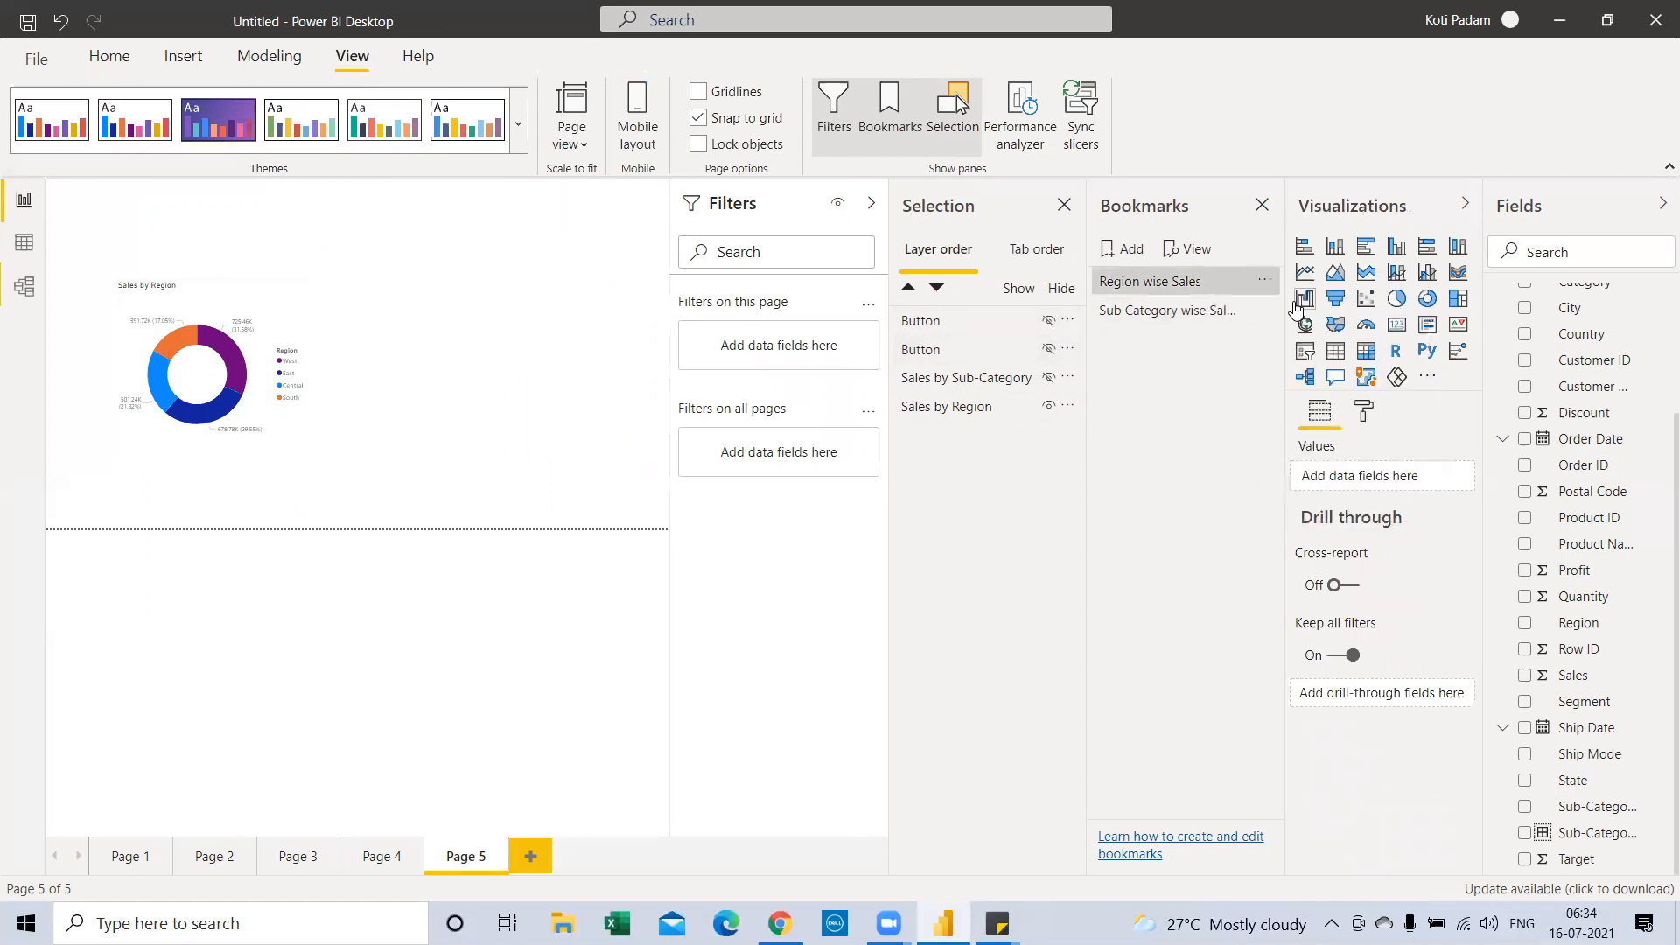
Update the Sub Category wise Sales bookmark to show only the bar chart, then test Region wise Sales
{"action": "left_click", "coordinate": [1164, 312]}
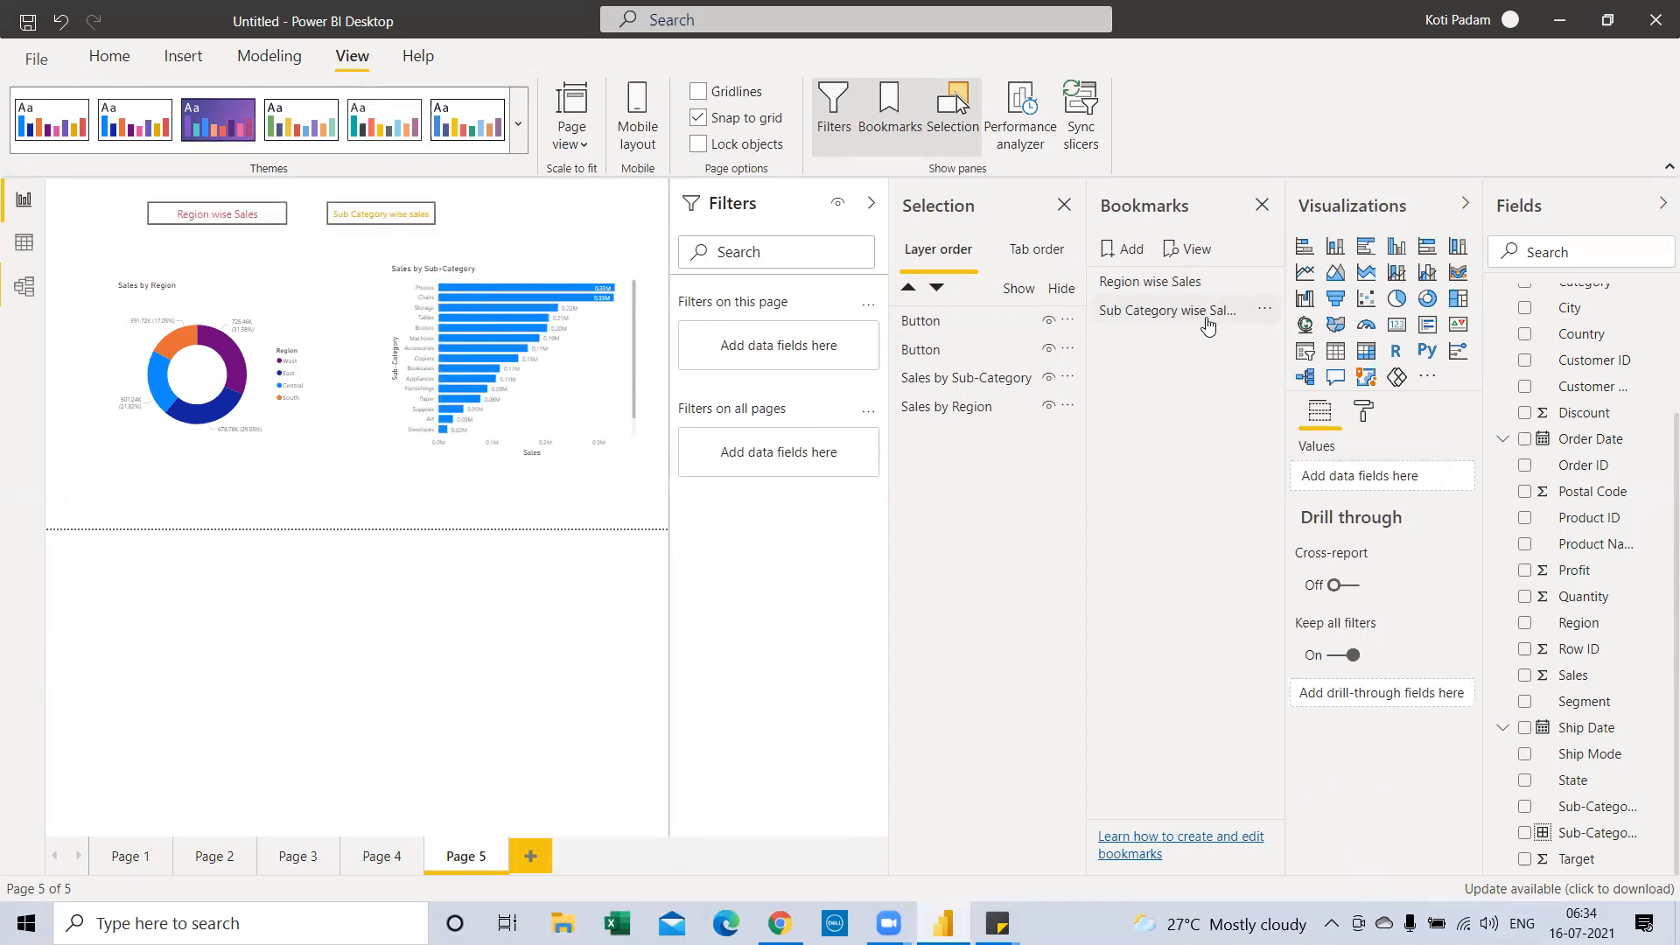
{"action": "left_click", "coordinate": [1206, 322]}
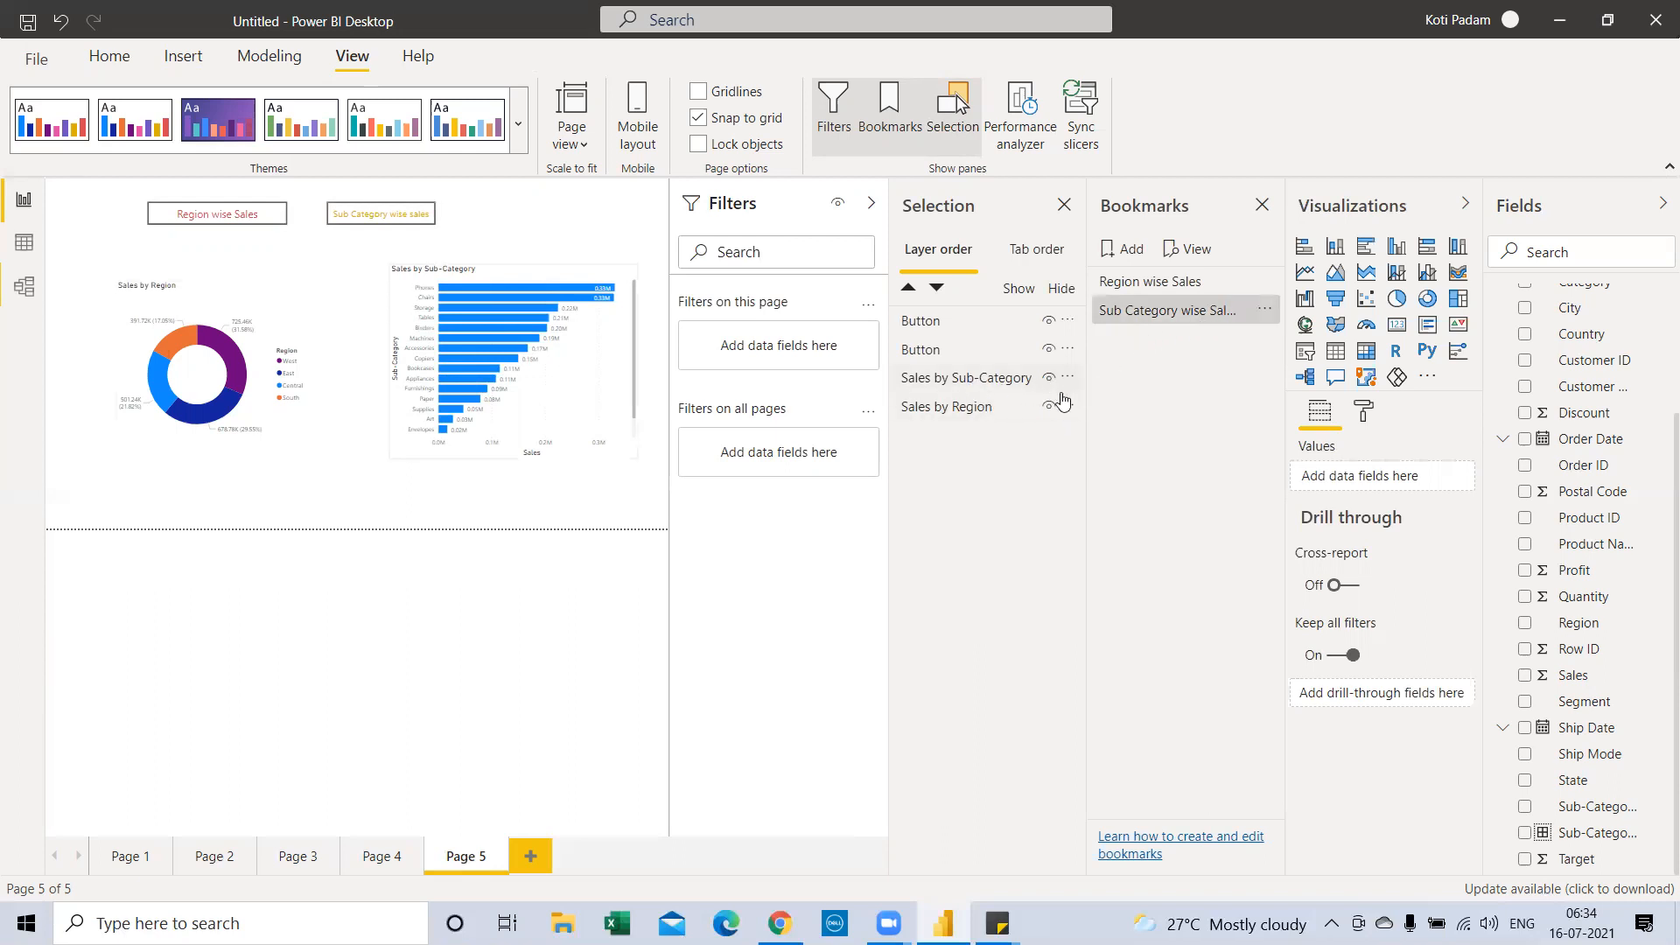
{"action": "left_click", "coordinate": [1048, 406]}
{"action": "left_click", "coordinate": [1047, 350]}
{"action": "left_click", "coordinate": [1048, 320]}
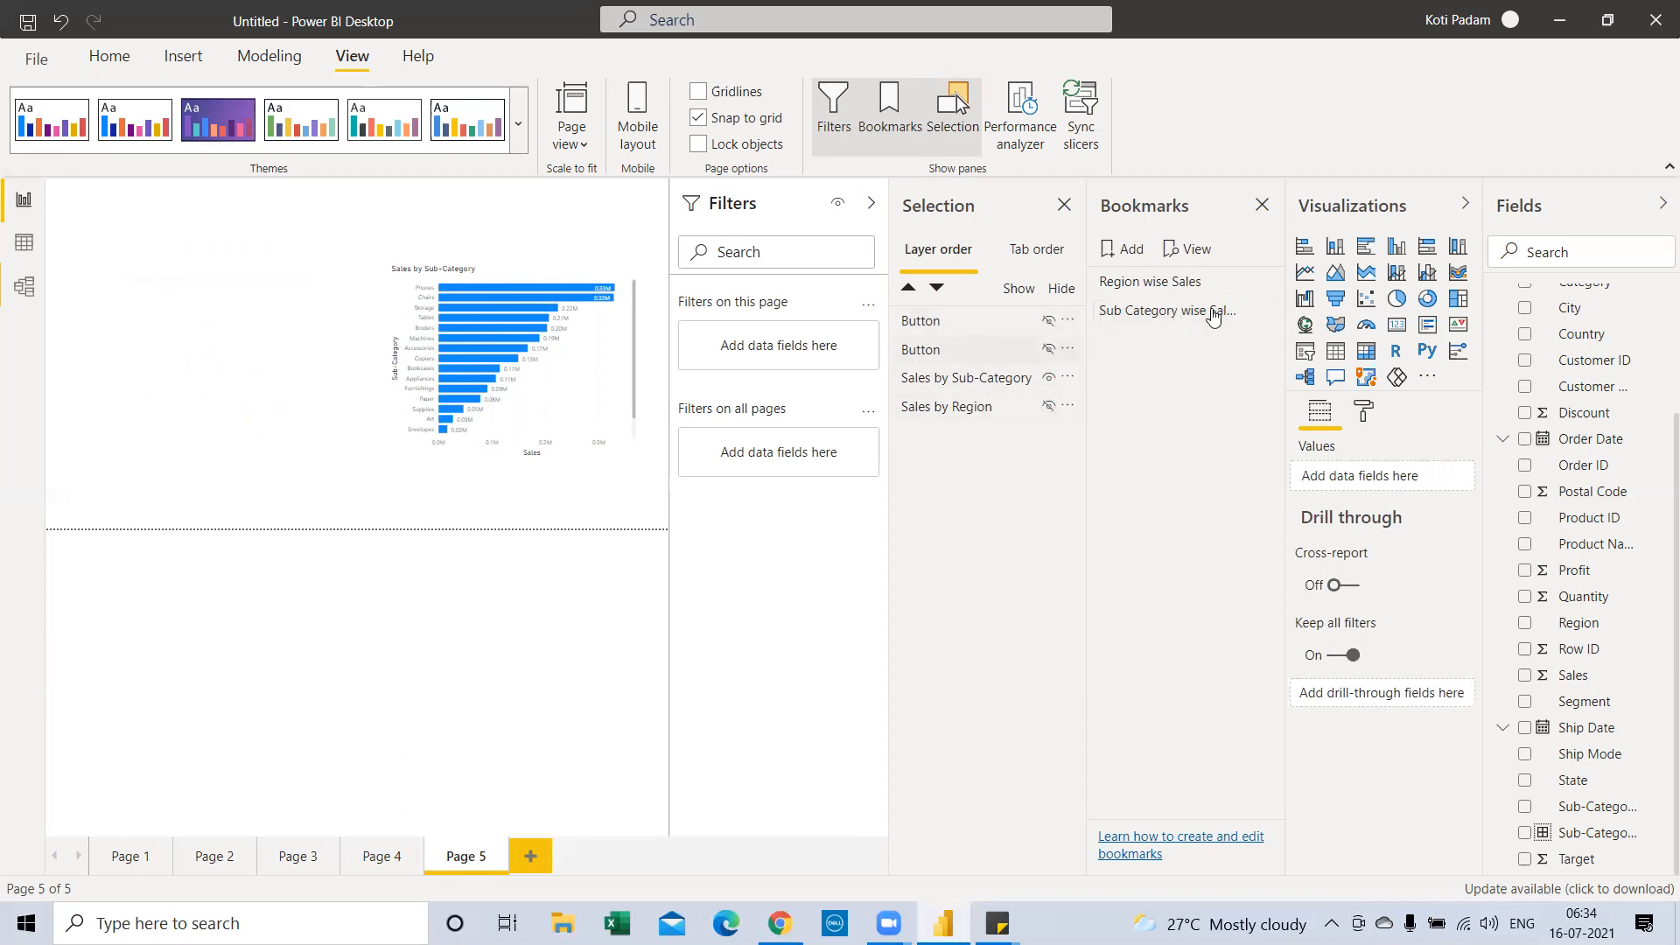
{"action": "left_click", "coordinate": [1266, 311]}
{"action": "left_click", "coordinate": [1301, 322]}
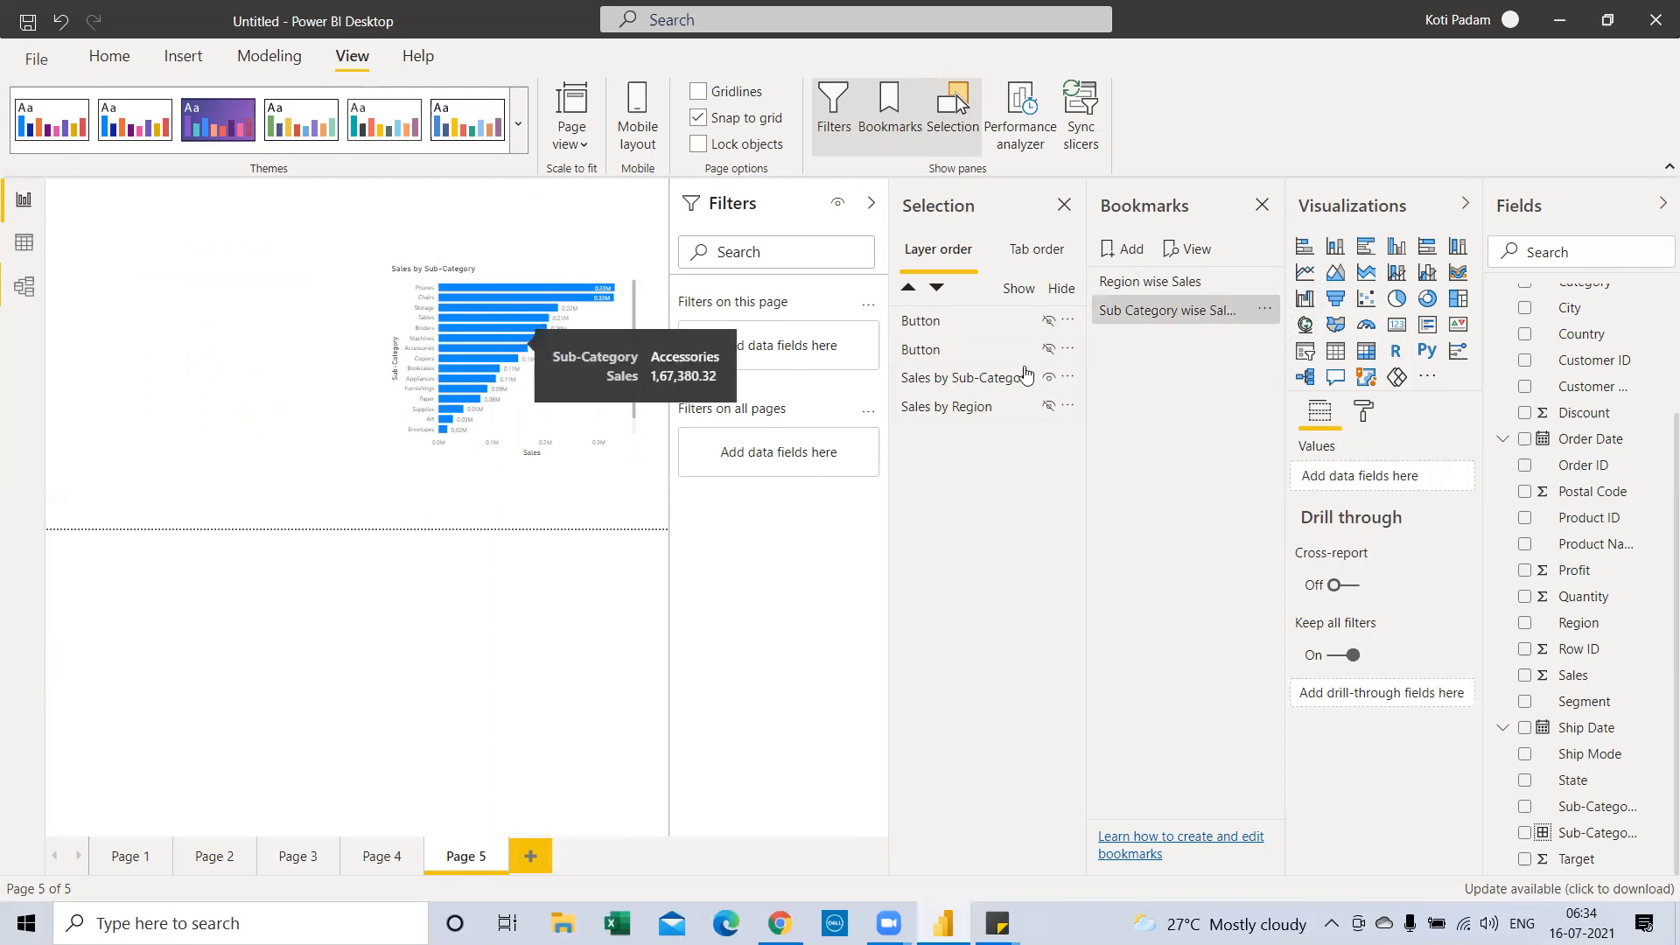
{"action": "left_click", "coordinate": [1142, 287]}
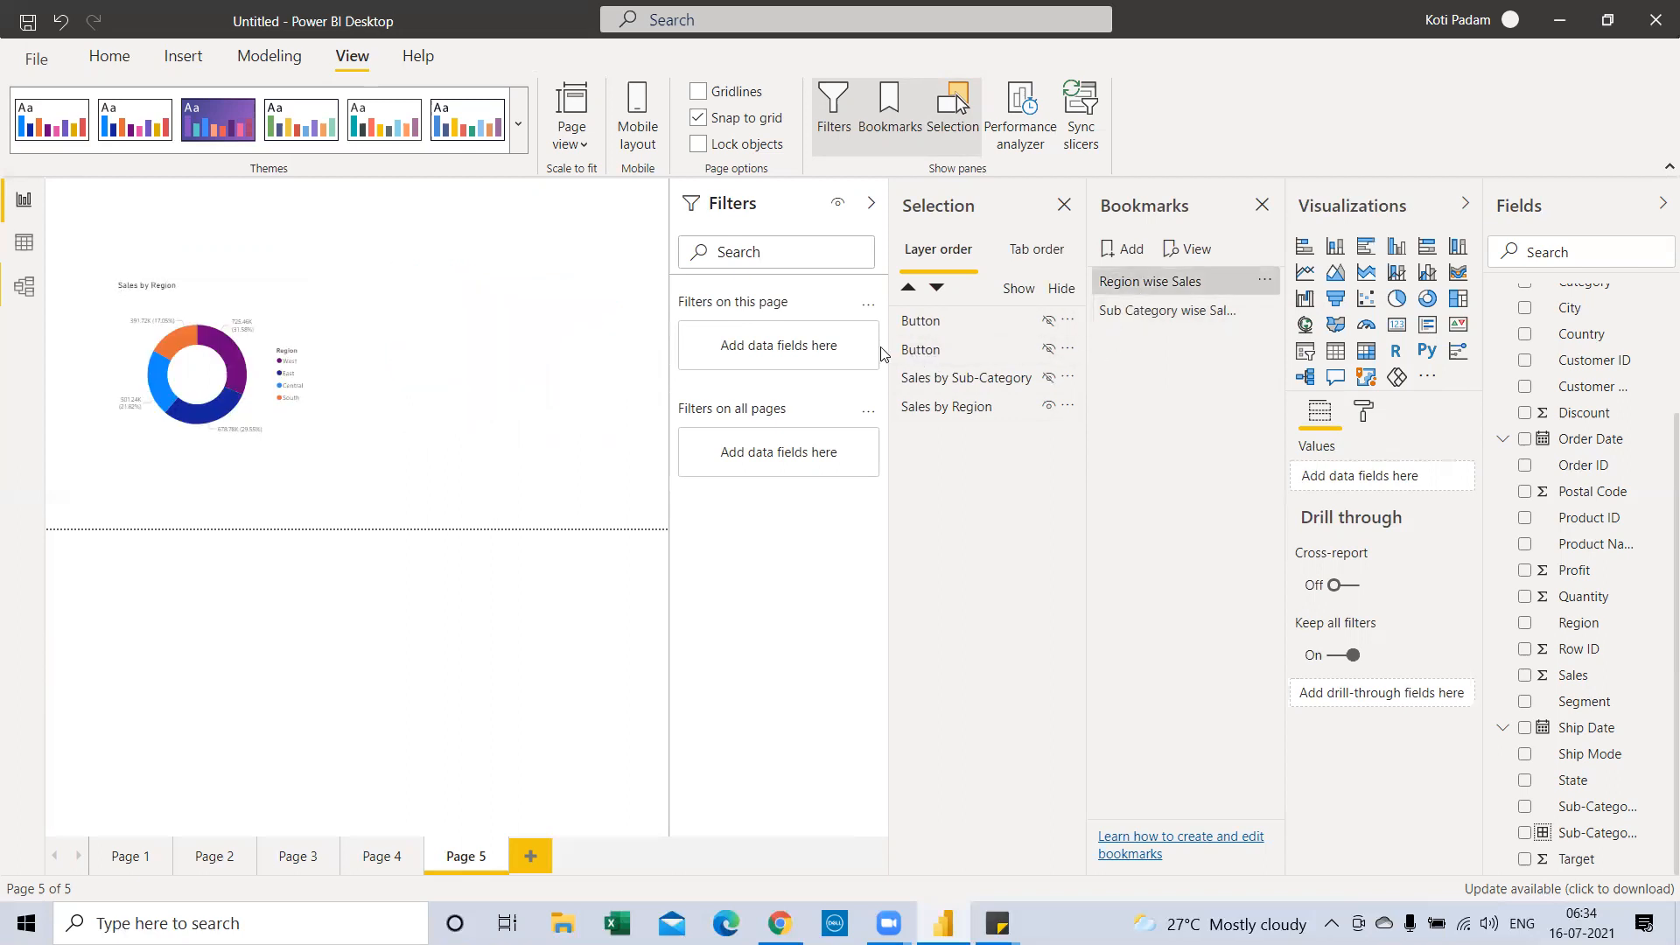
Unhide both buttons and update the Region wise Sales bookmark with them visible
{"action": "left_click", "coordinate": [1263, 283]}
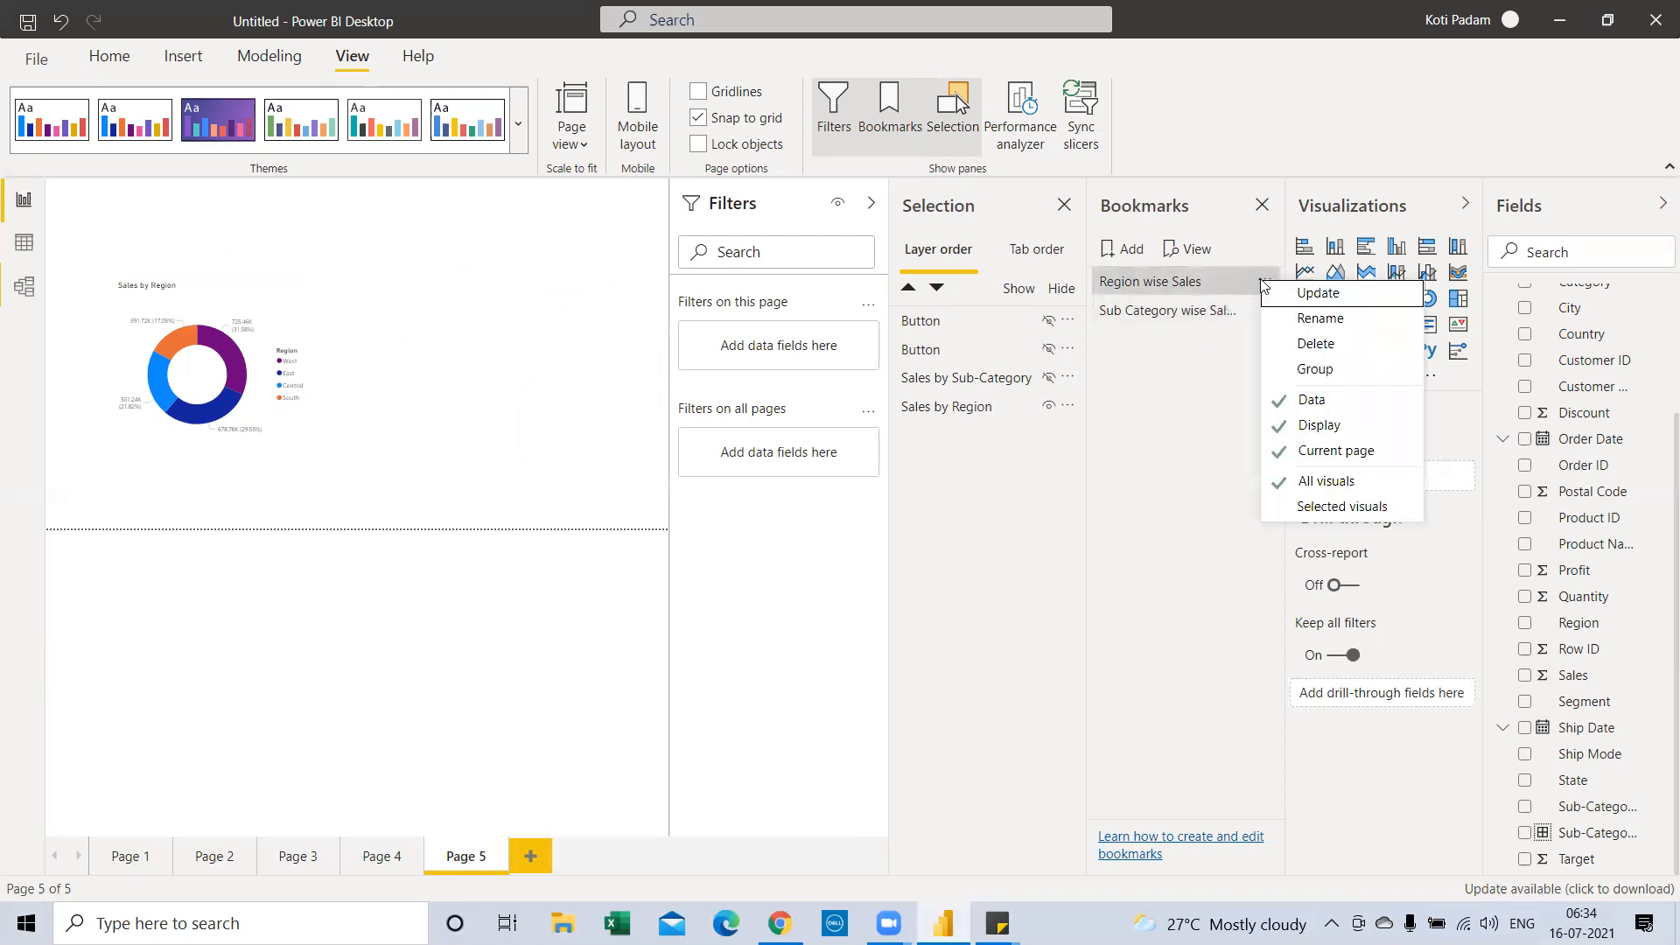
{"action": "left_click", "coordinate": [1047, 322]}
{"action": "left_click", "coordinate": [1048, 350]}
{"action": "left_click", "coordinate": [1317, 293]}
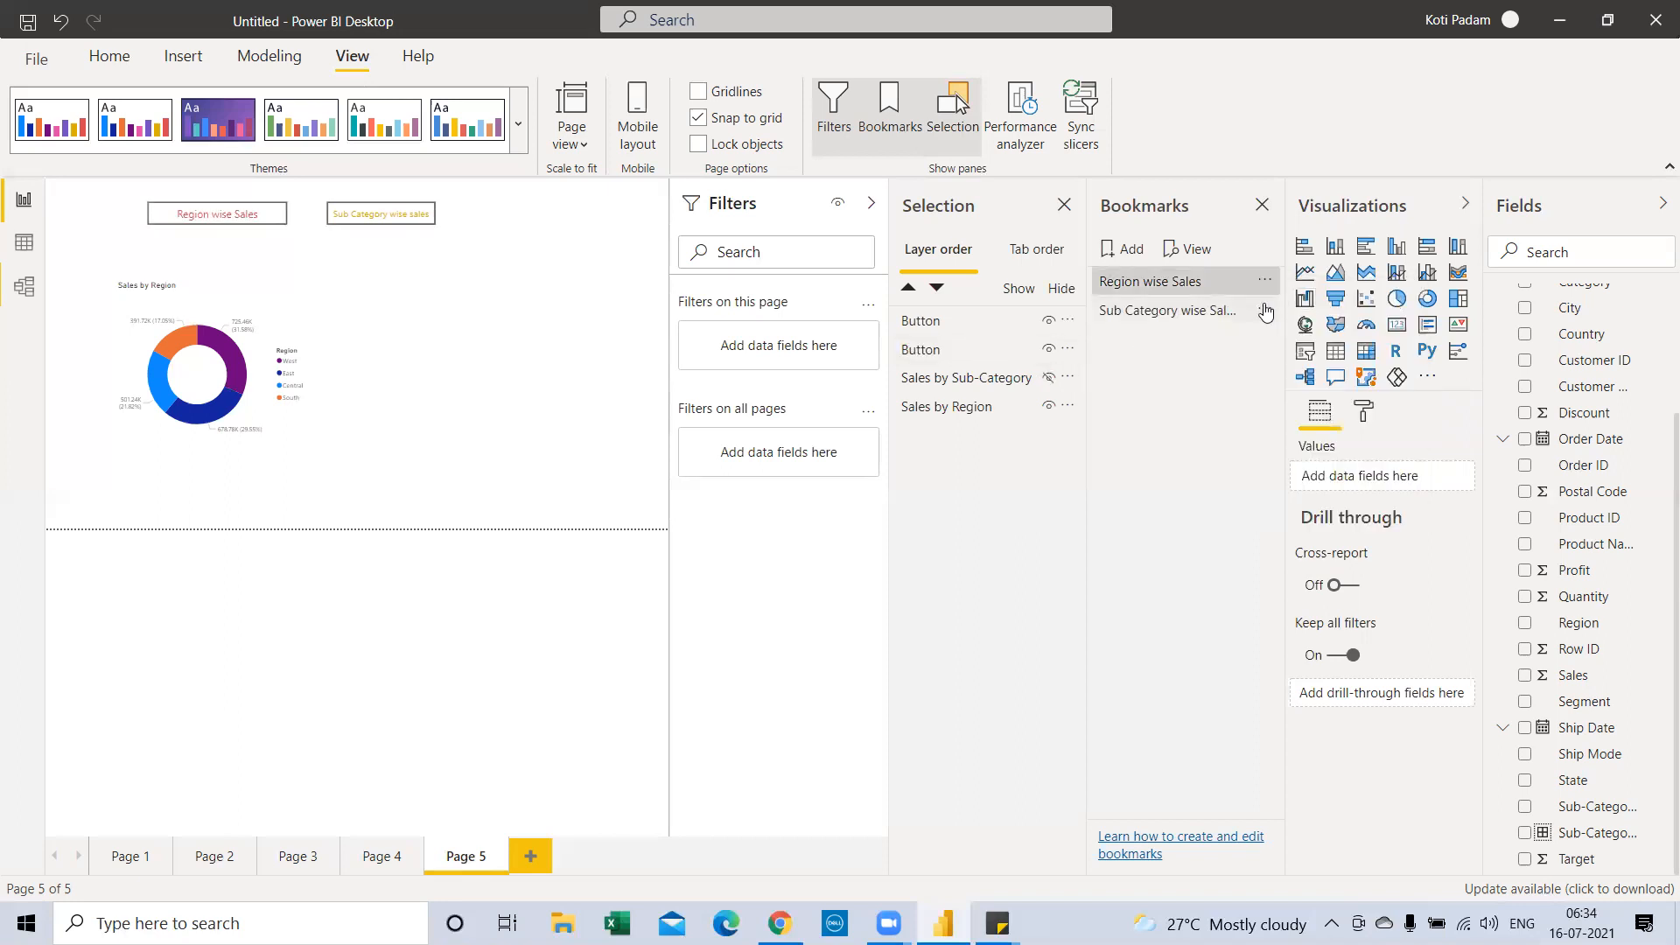
Apply the Sub Category wise Sales bookmark, unhide both buttons, and update it
{"action": "left_click", "coordinate": [1264, 311]}
{"action": "left_click", "coordinate": [1253, 319]}
{"action": "left_click", "coordinate": [1048, 321]}
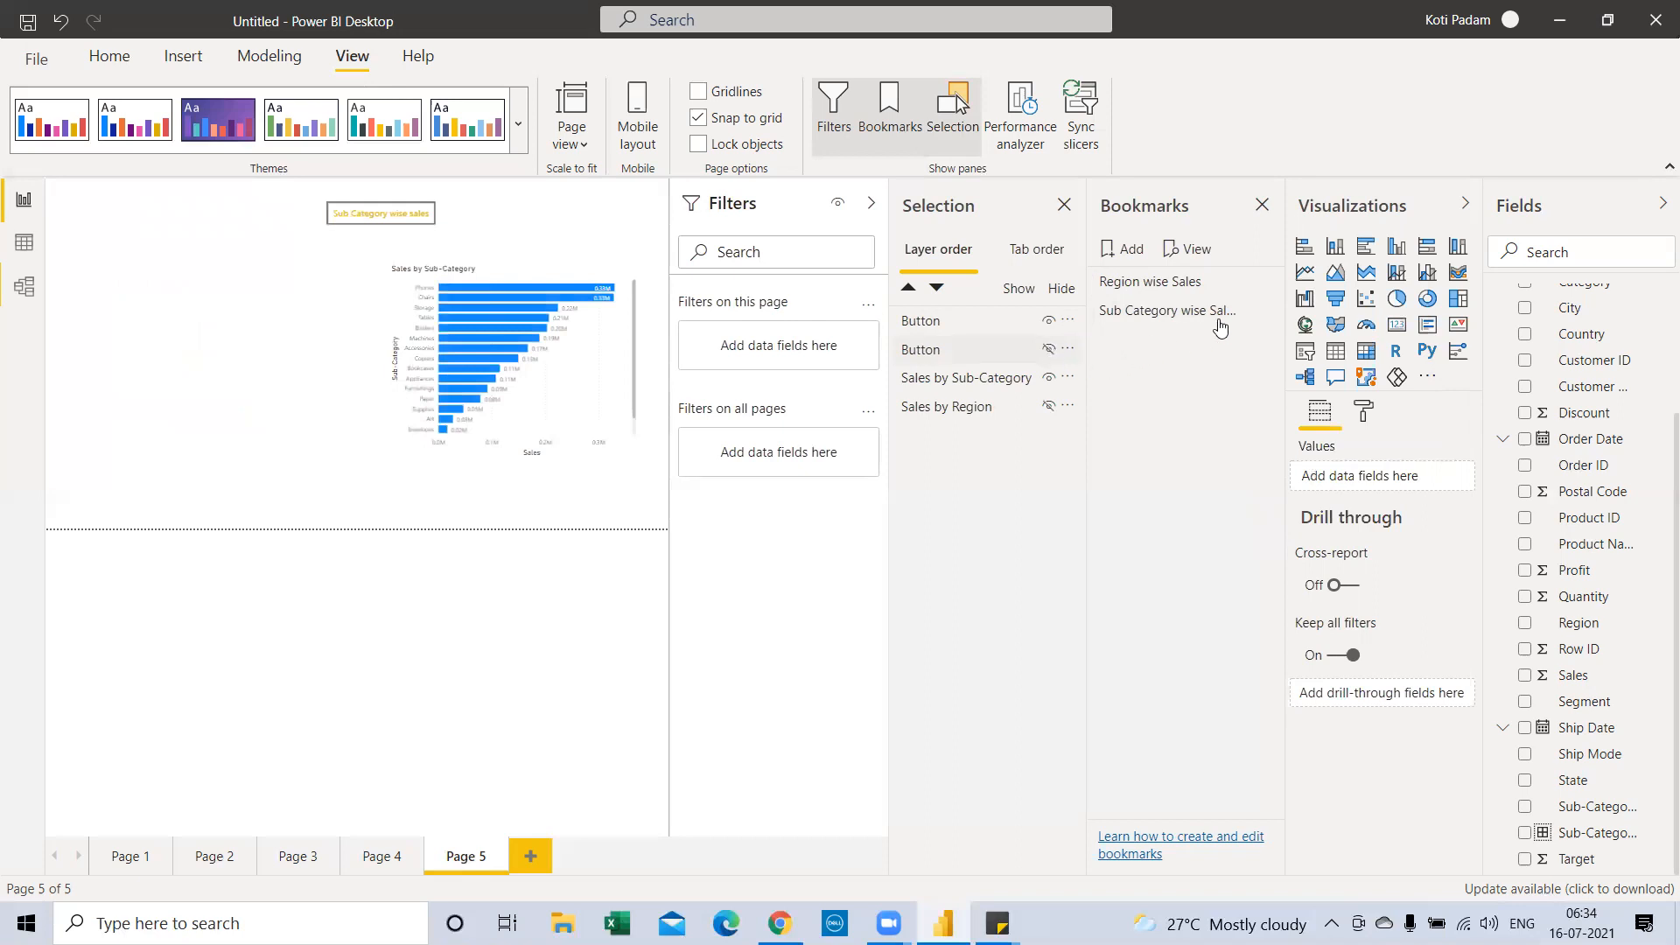
{"action": "left_click", "coordinate": [1048, 349]}
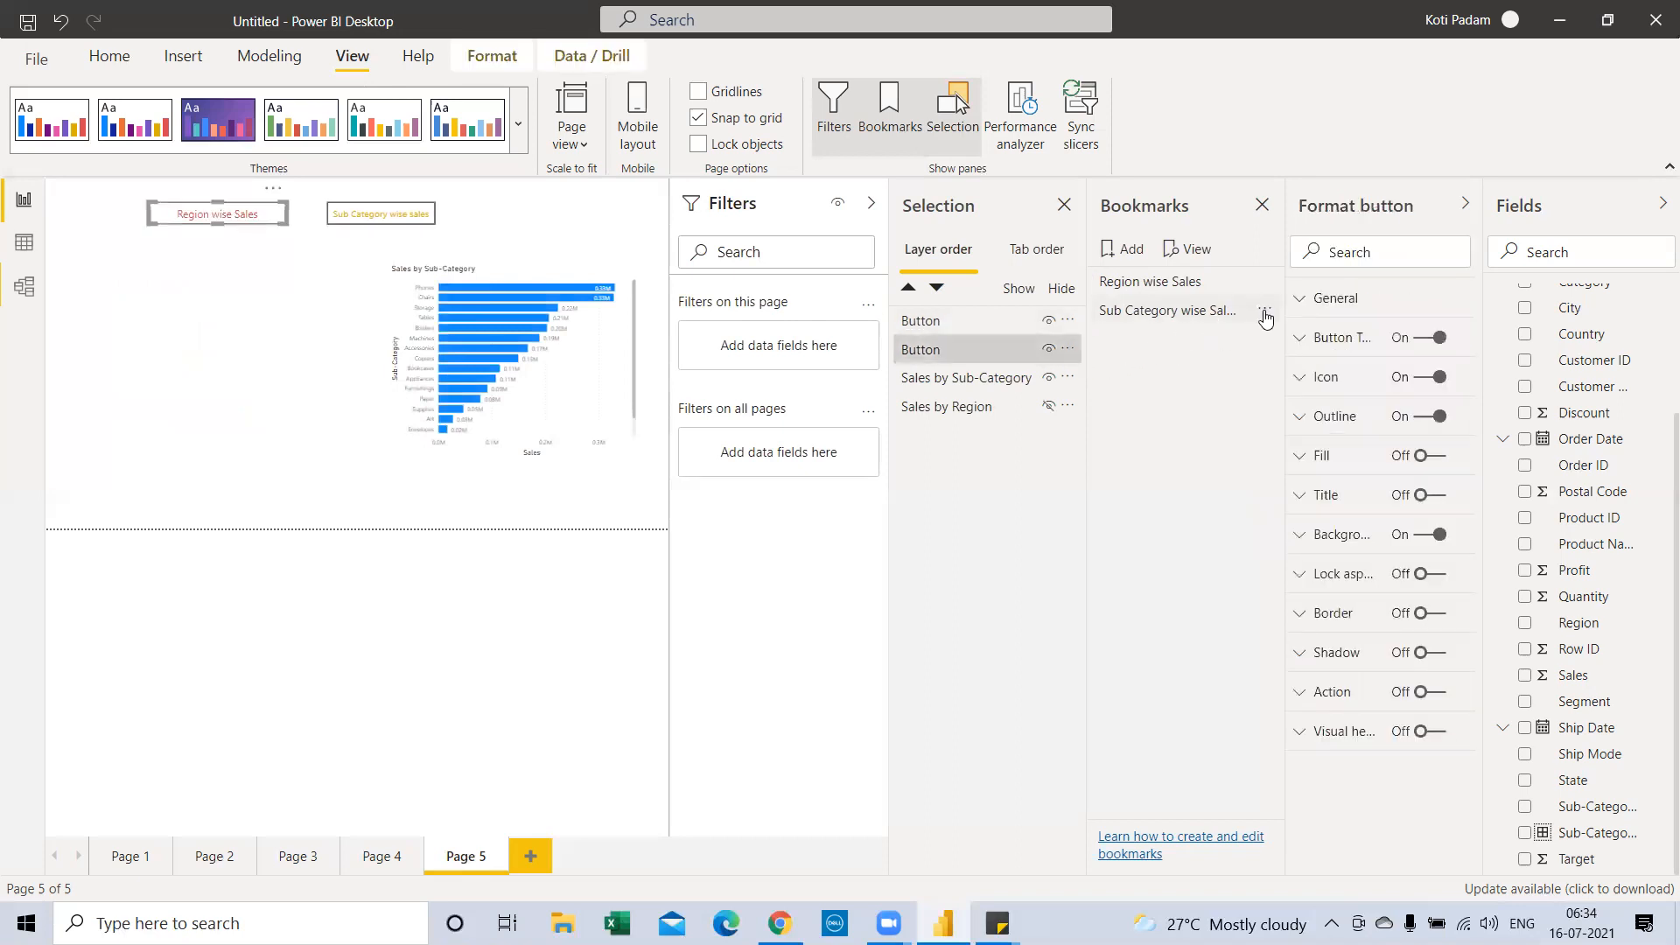
{"action": "left_click", "coordinate": [1265, 311]}
{"action": "left_click", "coordinate": [1285, 323]}
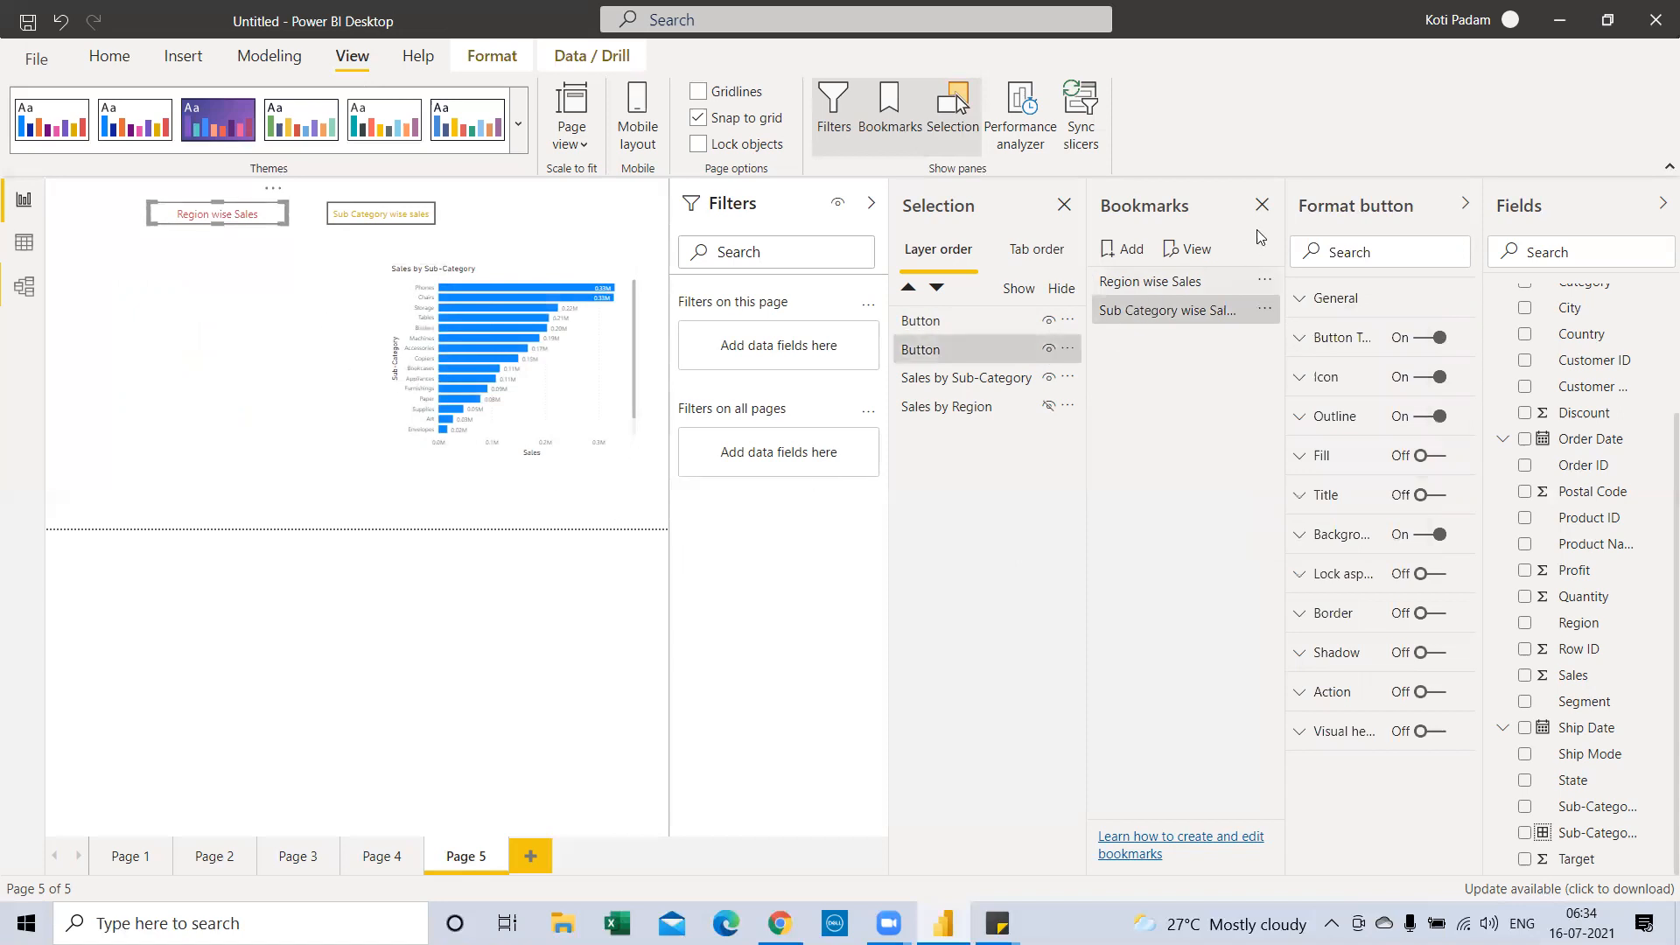
Collapse Filters, close the Selection and Bookmarks panes, then expand Filters again
{"action": "left_click", "coordinate": [869, 207]}
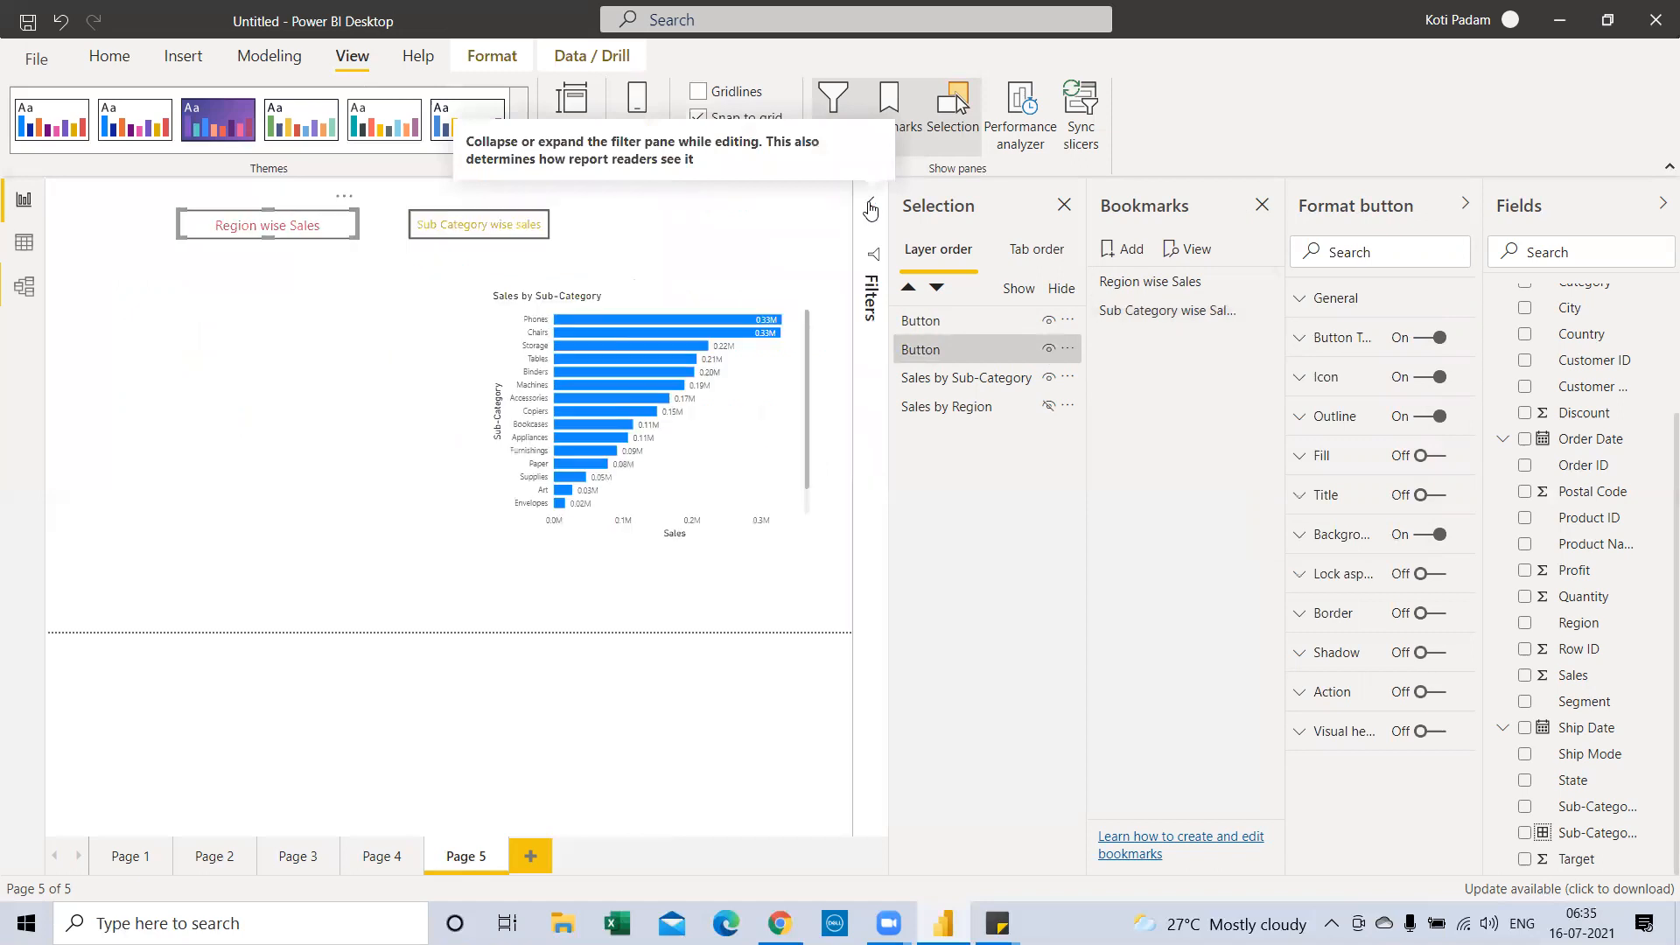
{"action": "left_click", "coordinate": [1069, 207]}
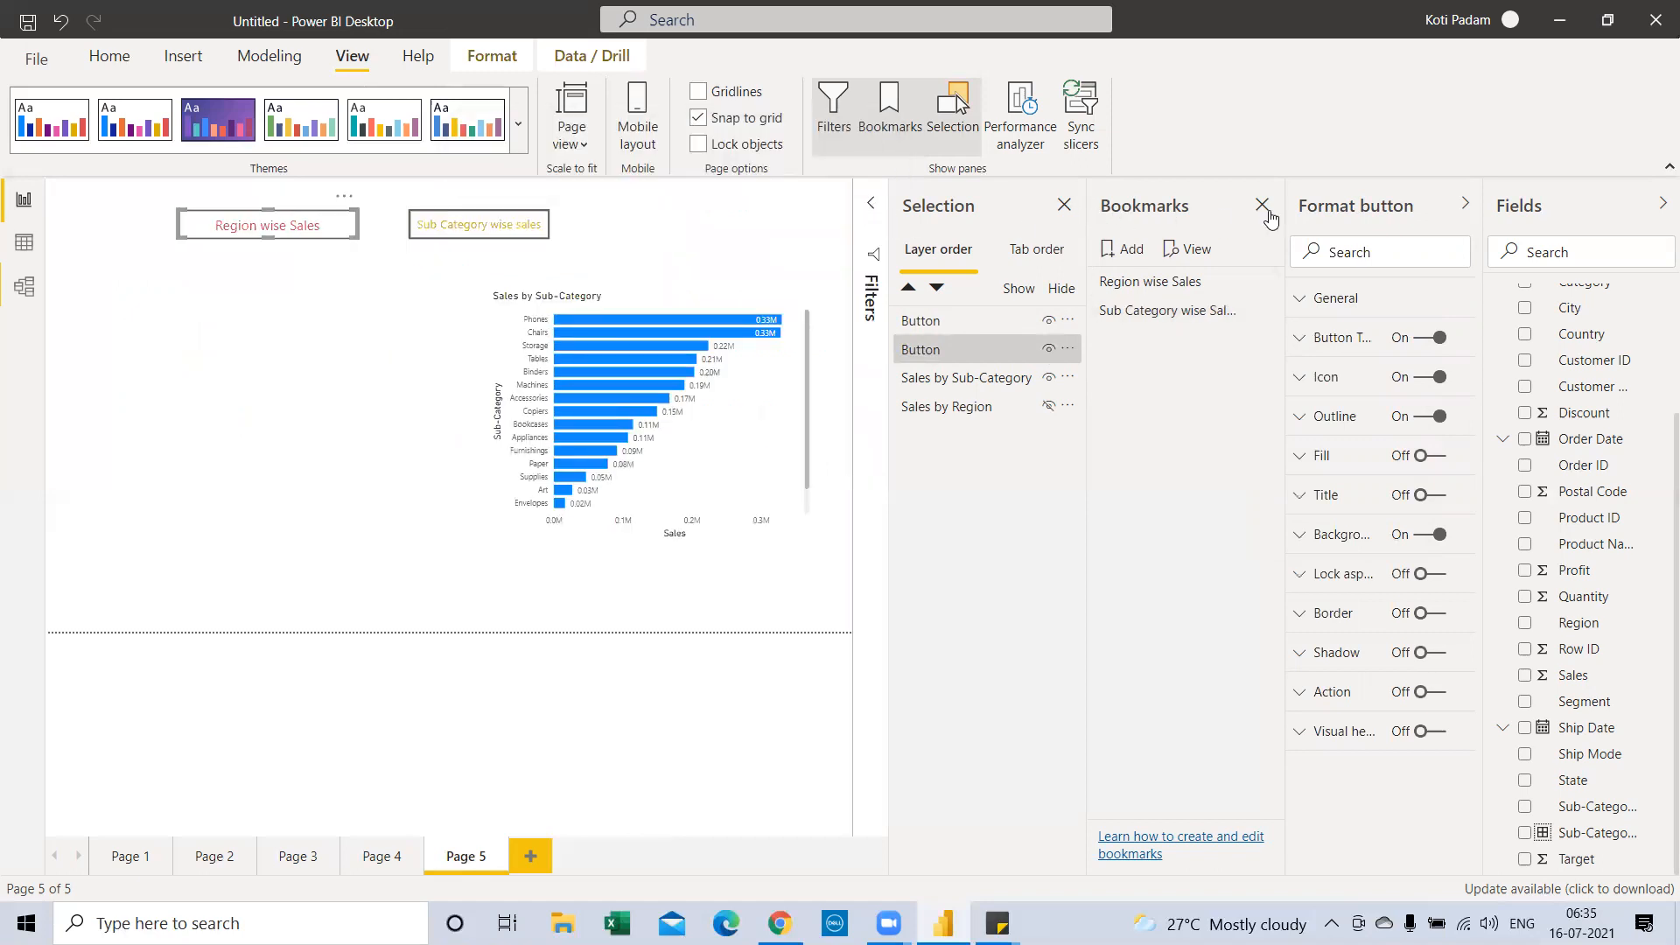
{"action": "left_click", "coordinate": [1262, 206]}
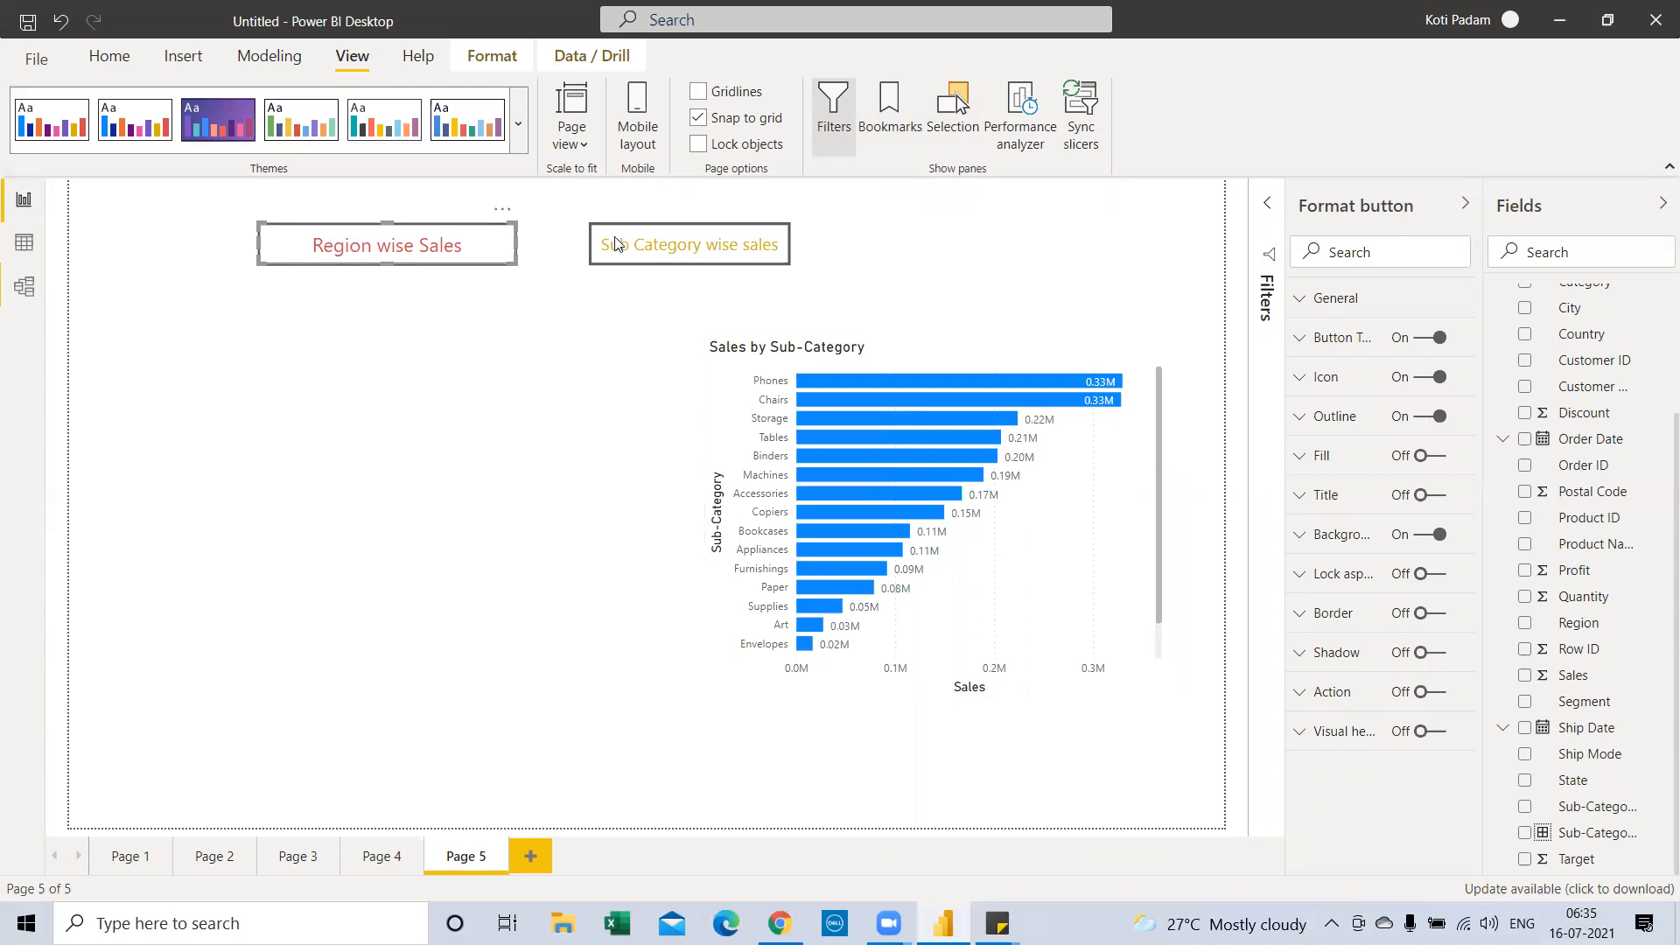
{"action": "left_click", "coordinate": [1262, 210]}
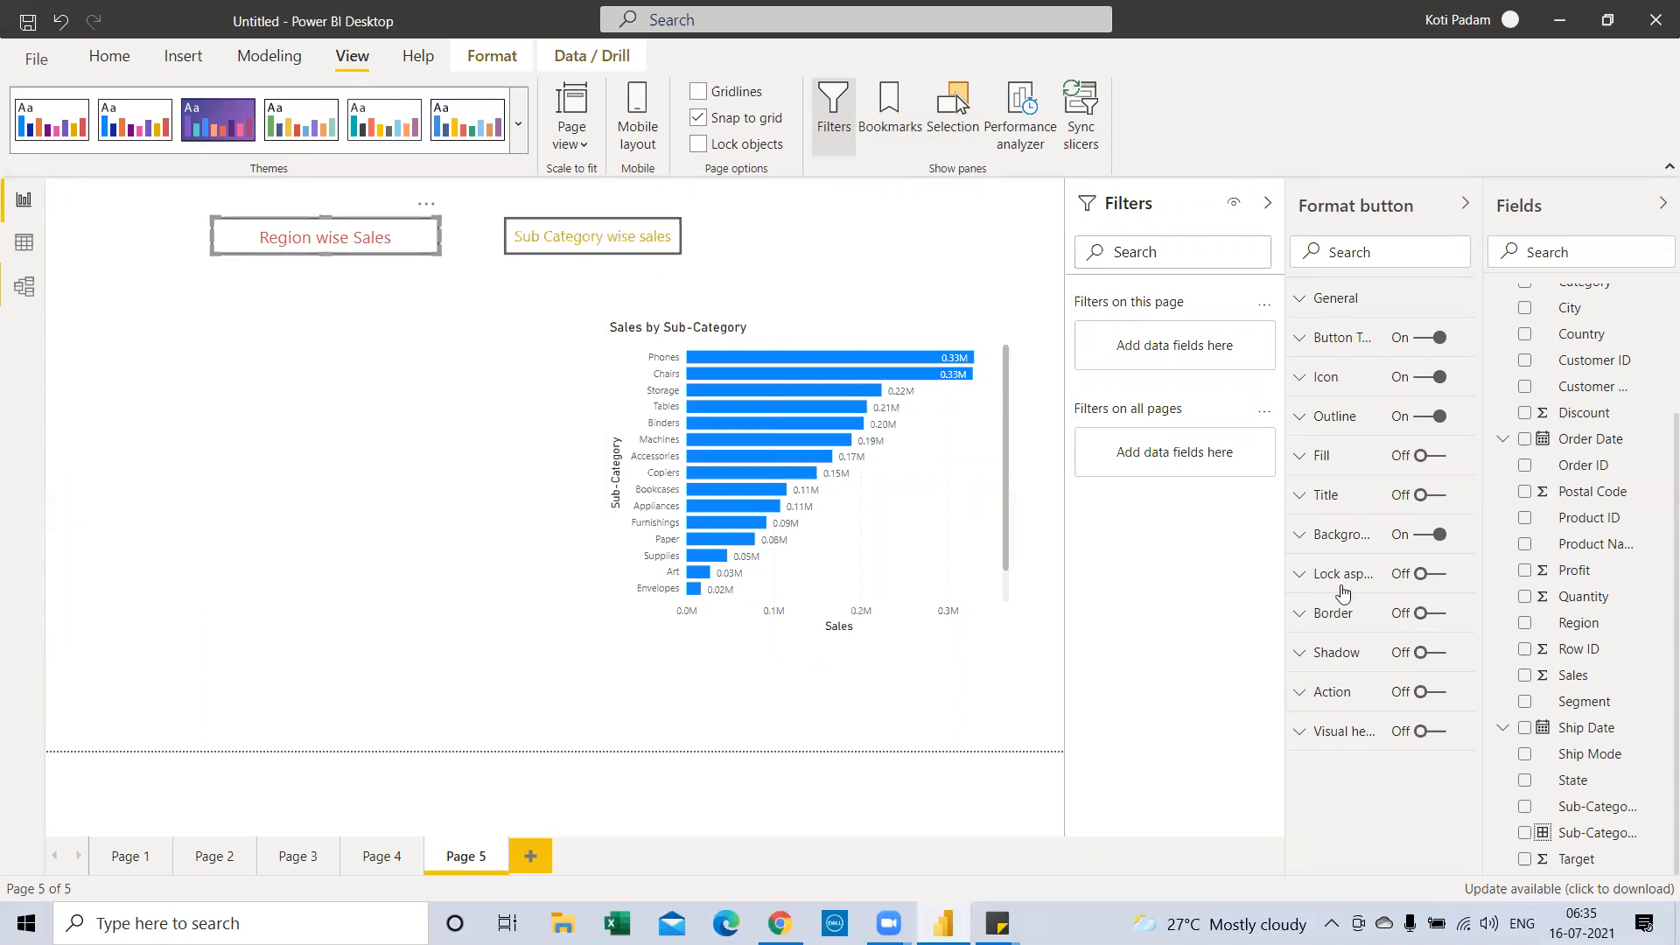
Give the Region wise Sales button a Bookmark action targeting the Region wise Sales bookmark
{"action": "left_click", "coordinate": [1435, 692]}
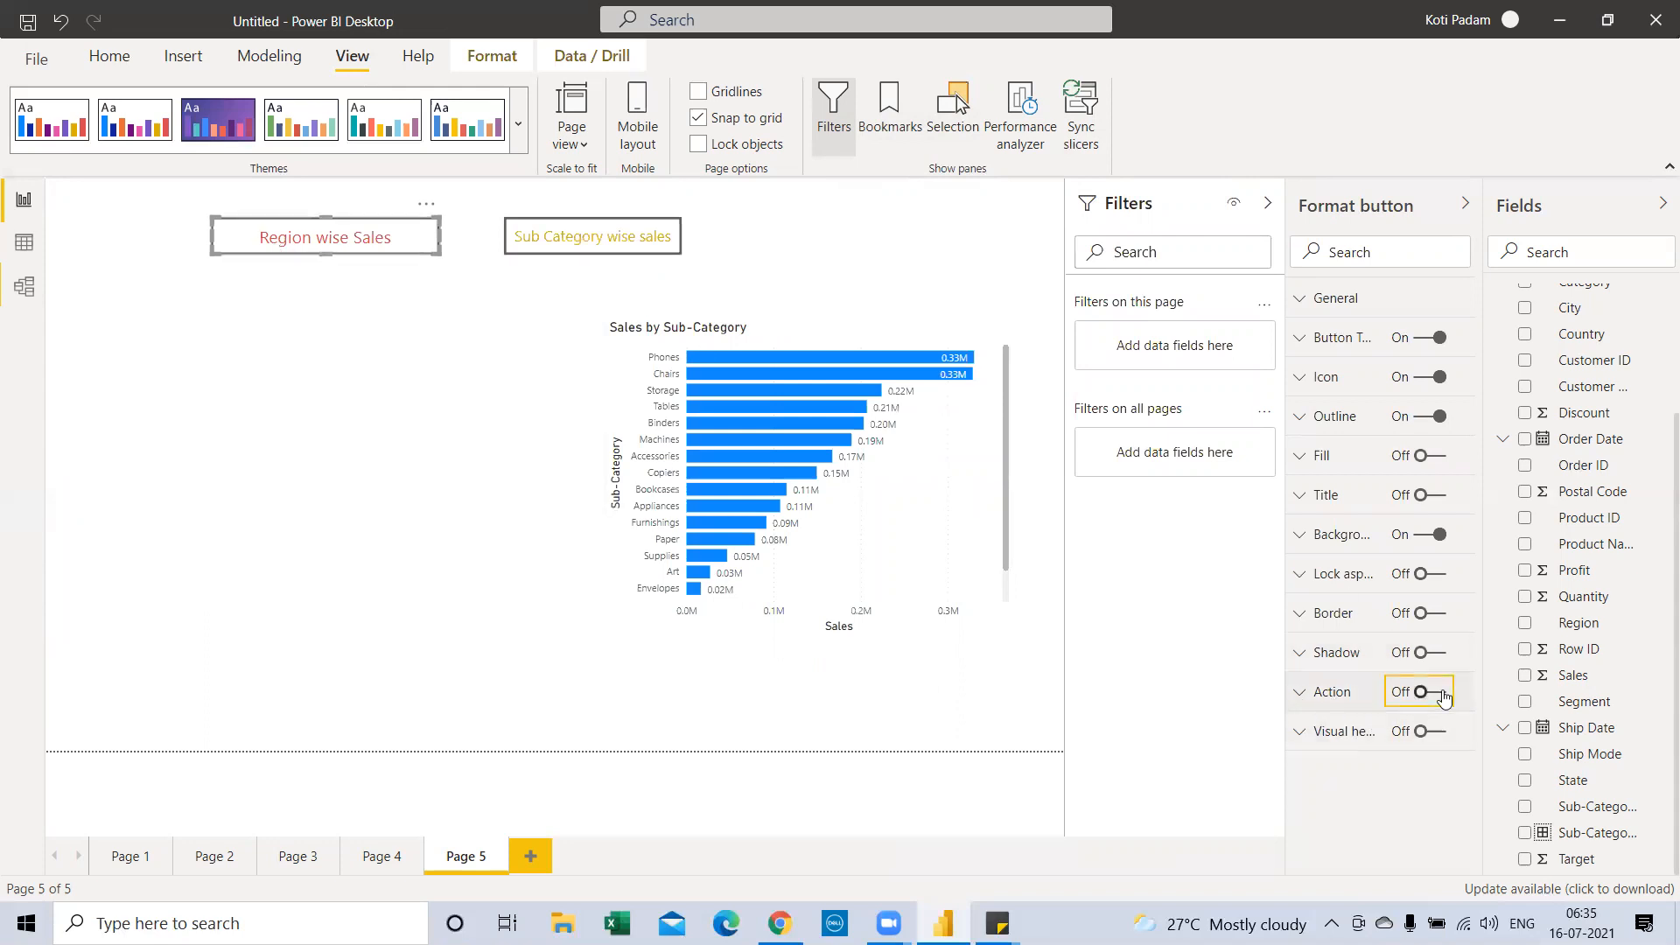
{"action": "left_click", "coordinate": [1301, 703]}
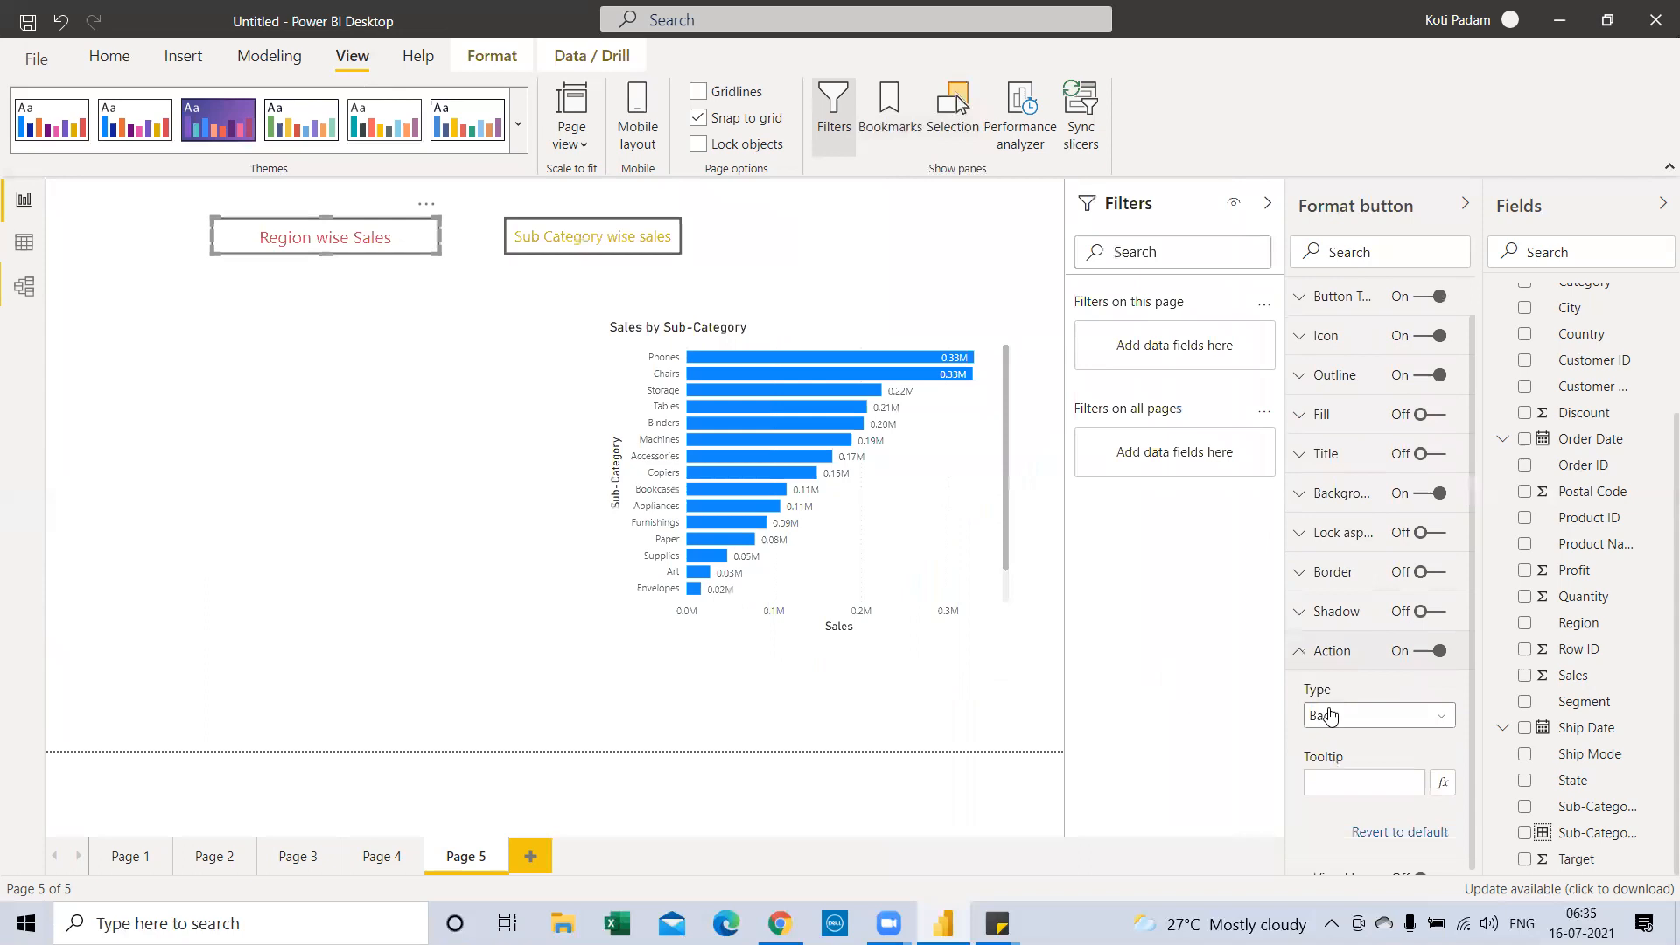
{"action": "left_click", "coordinate": [1362, 704]}
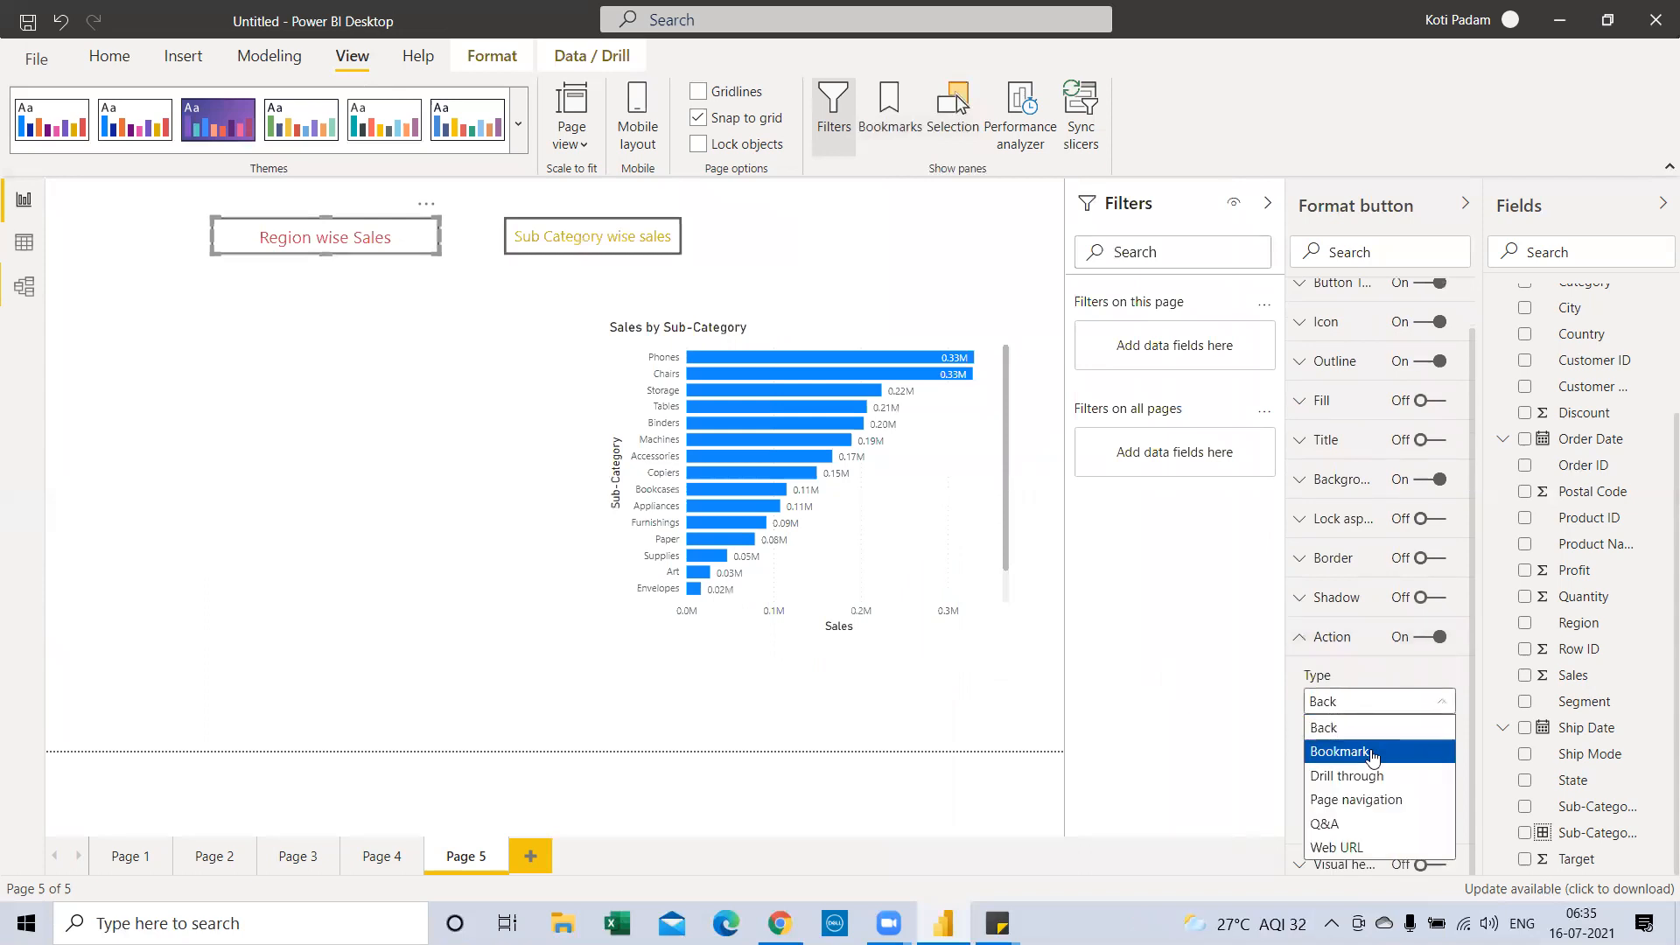
{"action": "left_click", "coordinate": [1376, 754]}
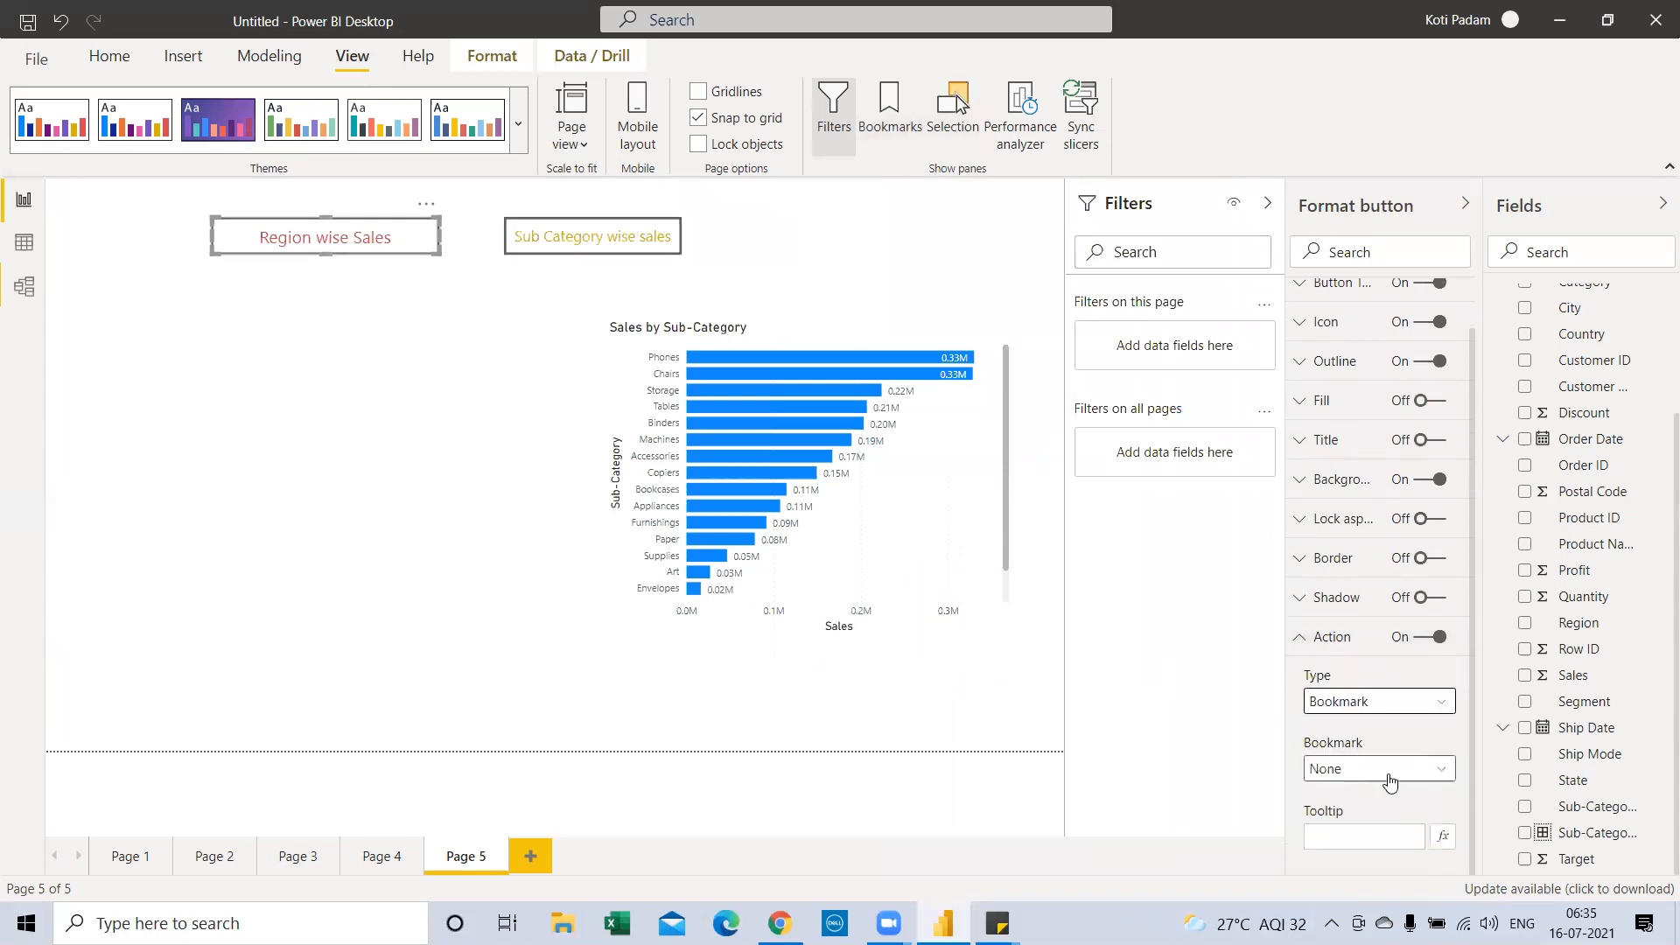
{"action": "left_click", "coordinate": [1390, 776]}
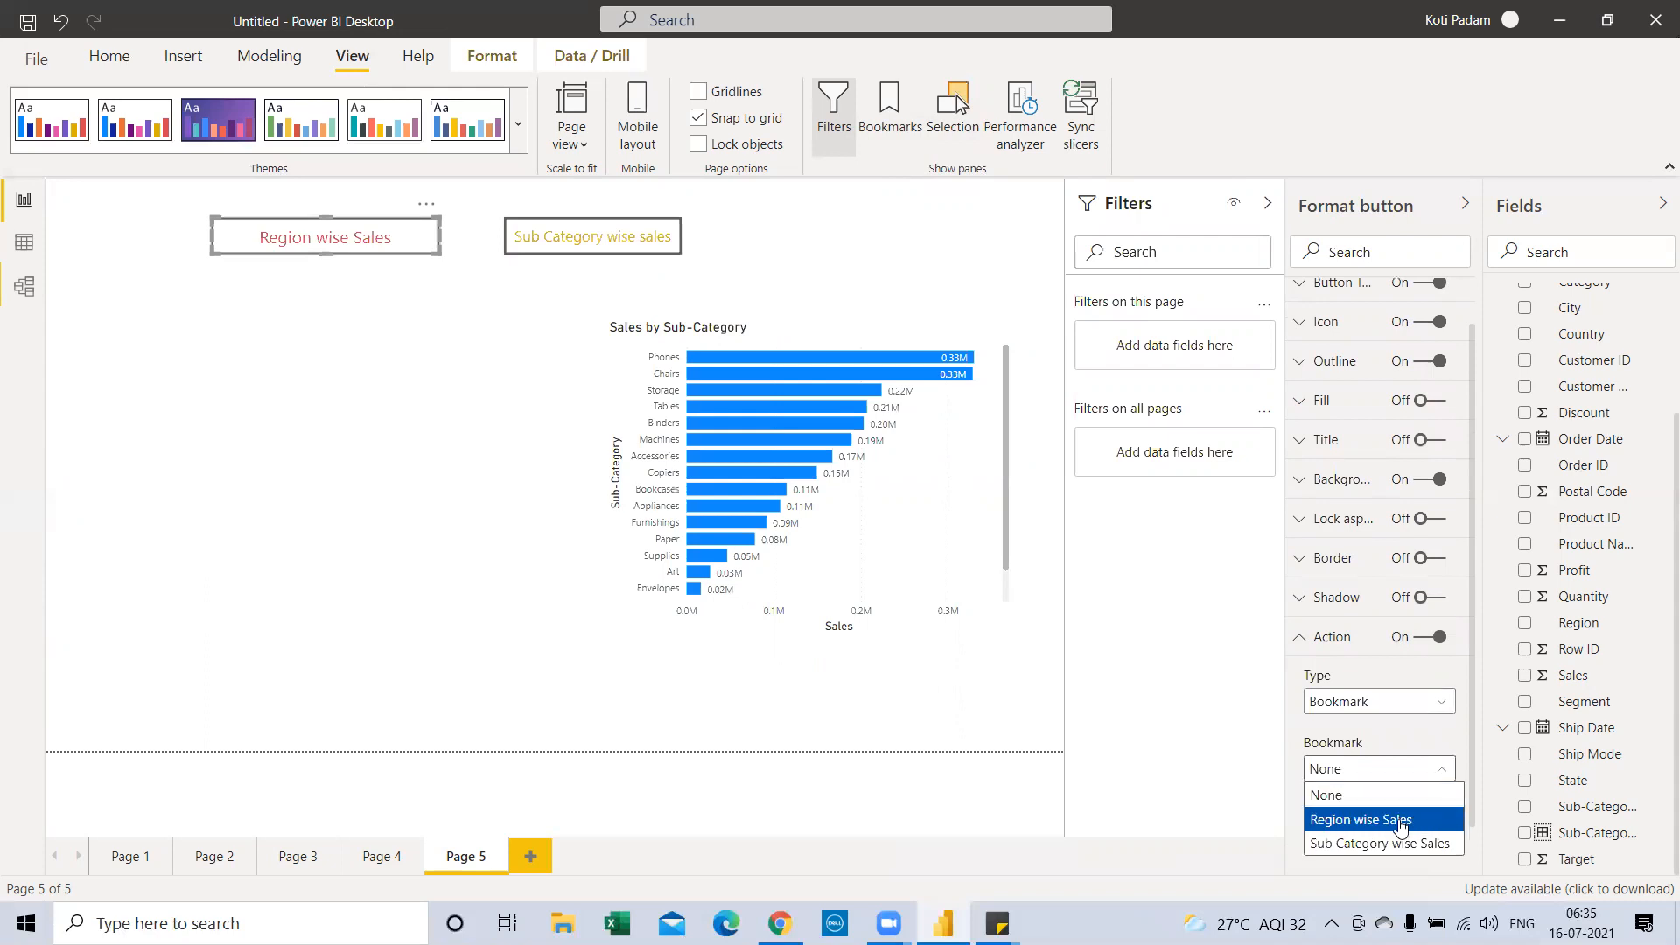
{"action": "left_click", "coordinate": [1400, 821]}
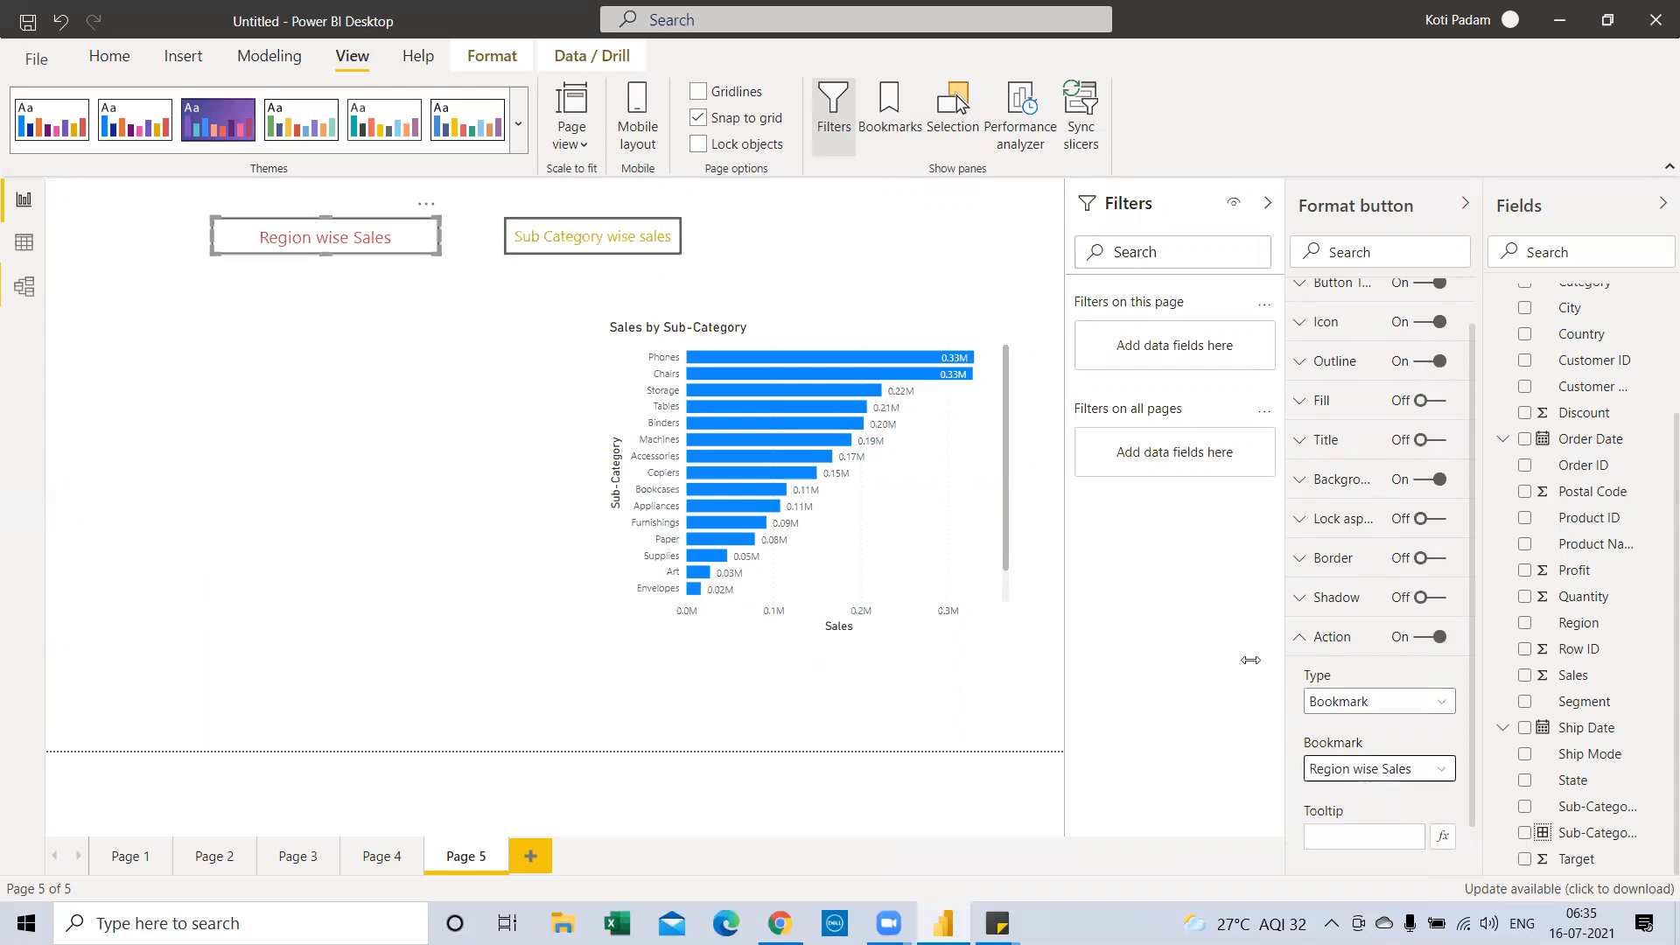
Link the Sub Category wise sales button to its bookmark, then collapse the Format and Filters panes
{"action": "left_click", "coordinate": [532, 238]}
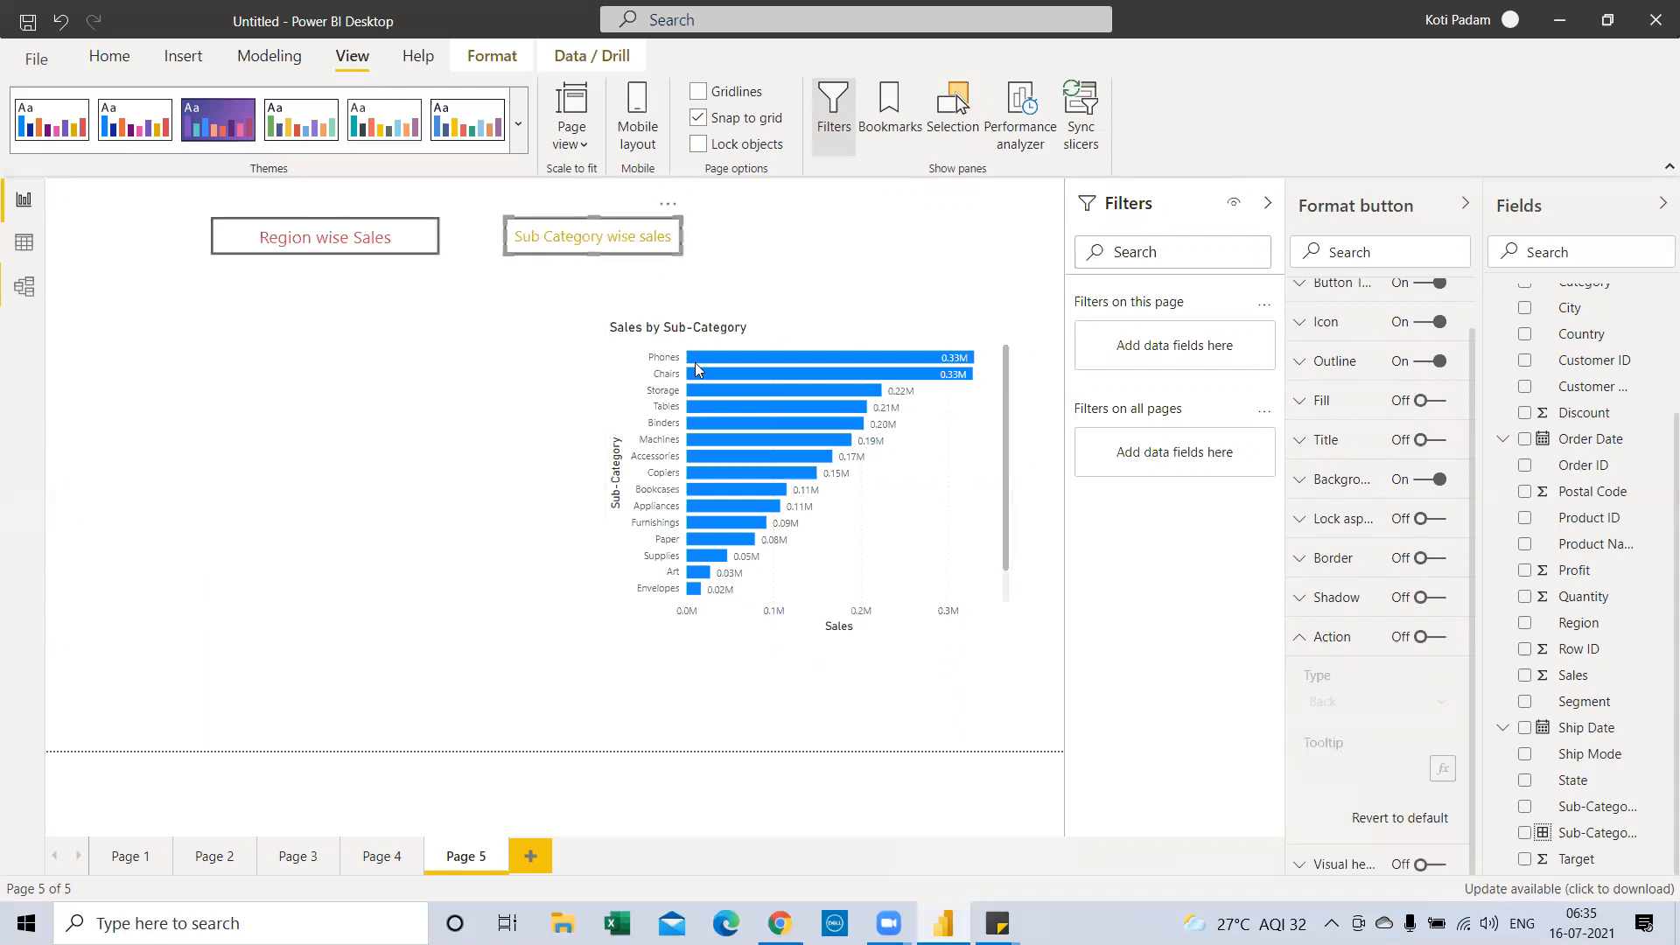
{"action": "scroll", "coordinate": [1358, 362], "scroll_direction": "up", "scroll_amount": 1}
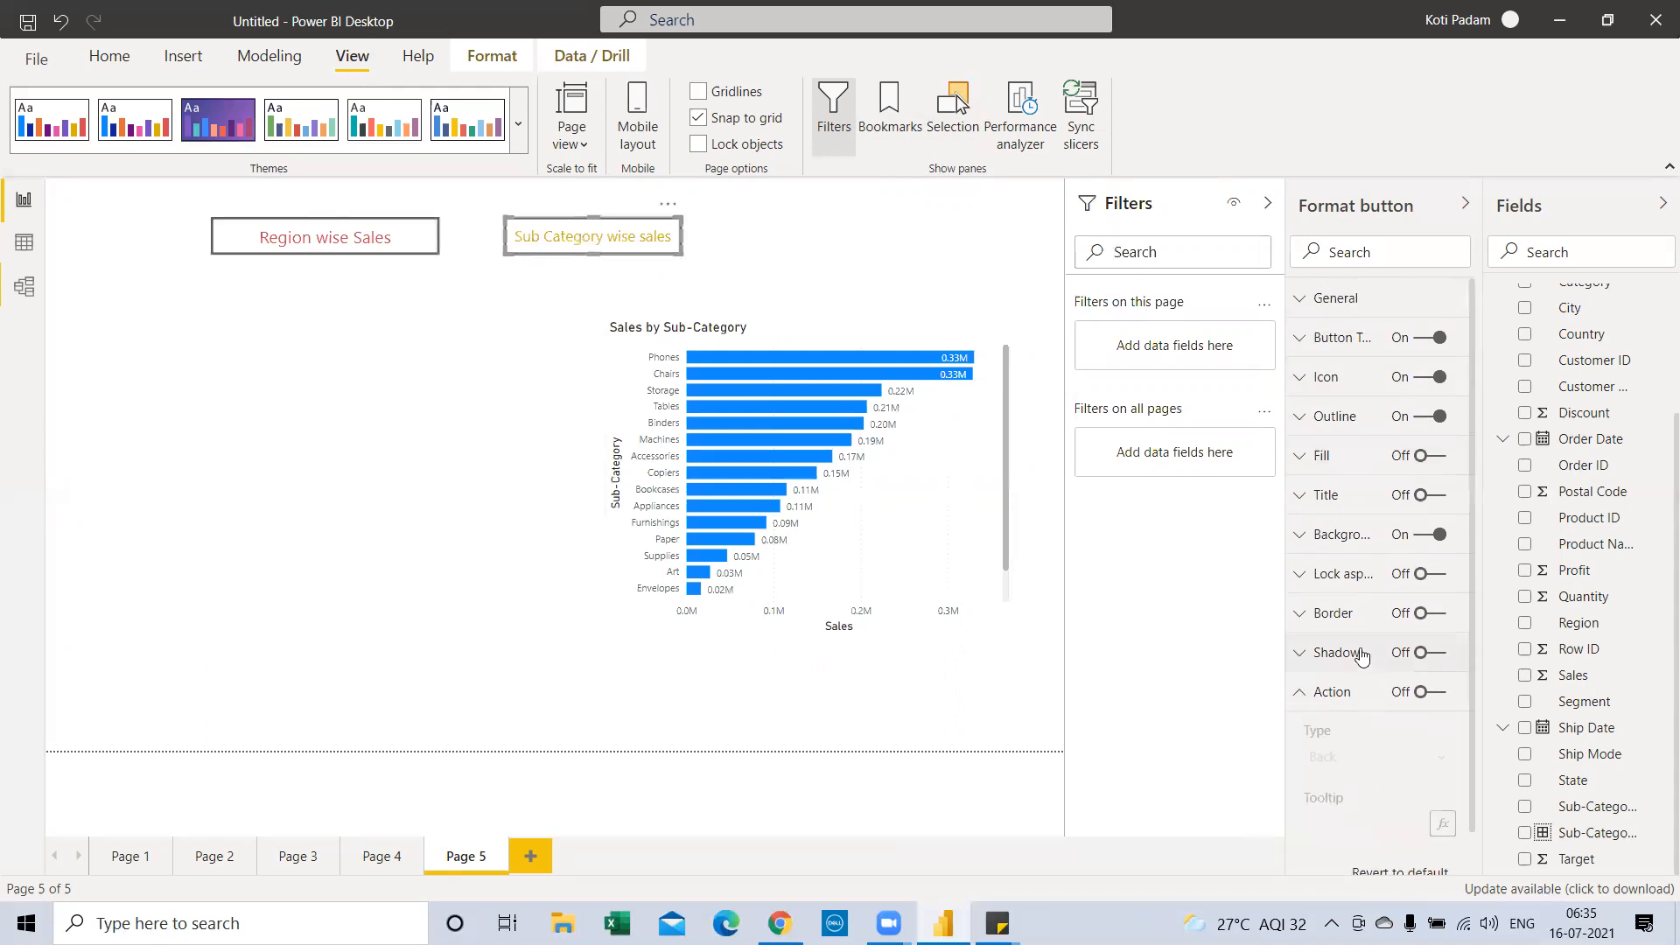
{"action": "left_click", "coordinate": [1448, 695]}
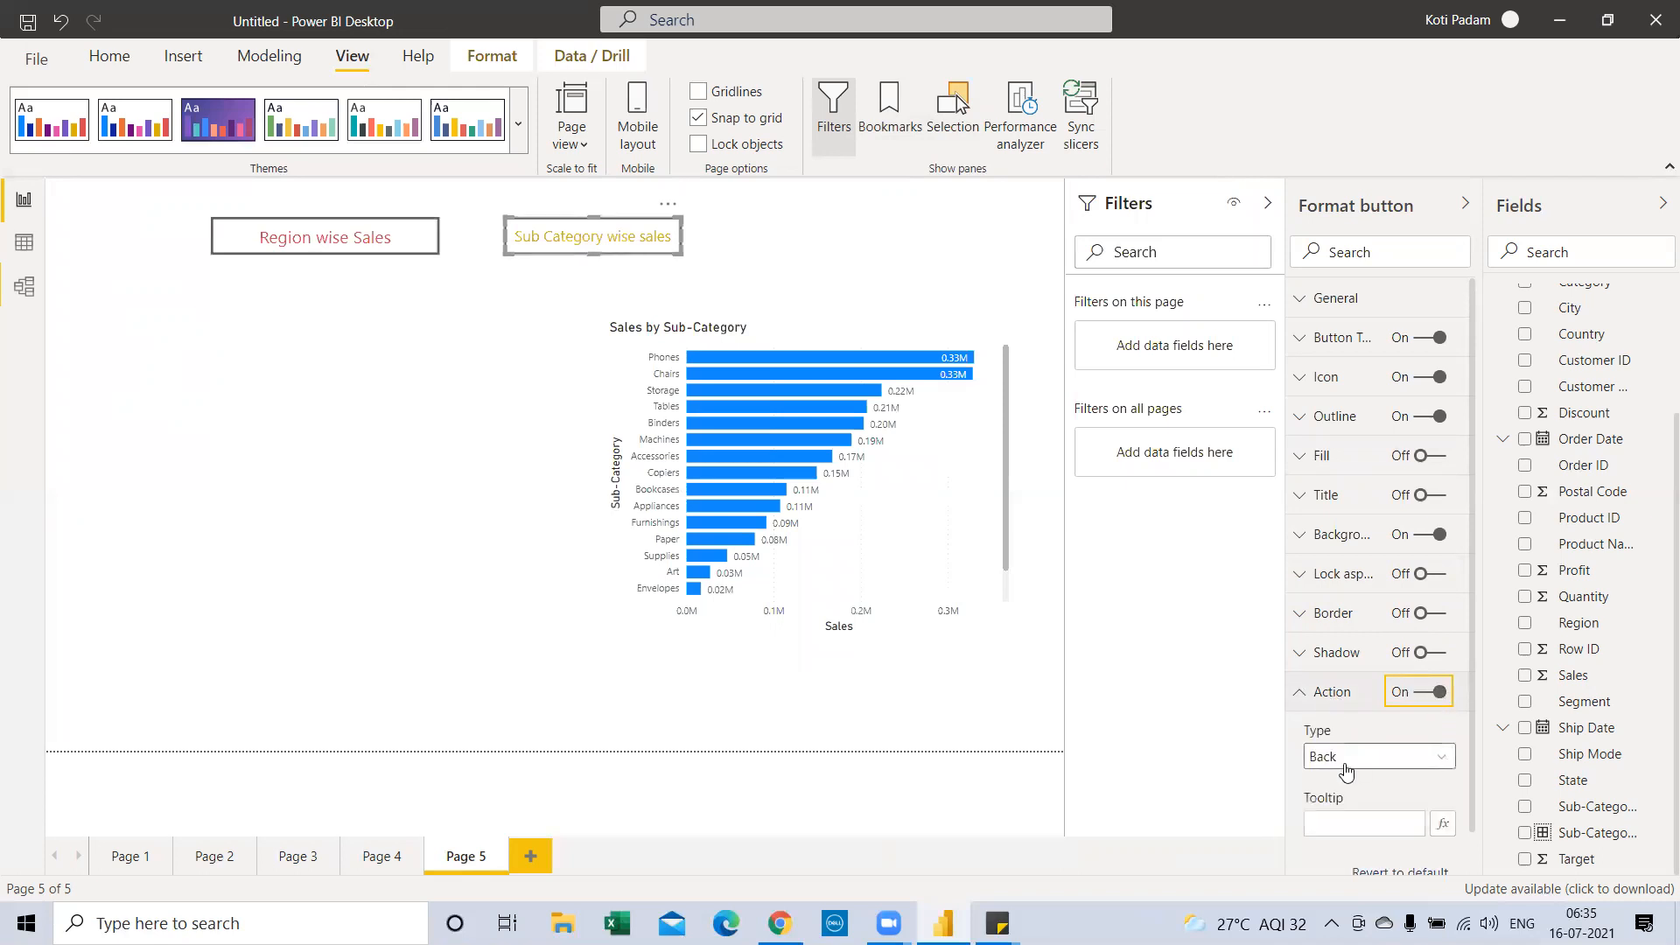
{"action": "left_click", "coordinate": [1345, 770]}
{"action": "left_click", "coordinate": [1347, 632]}
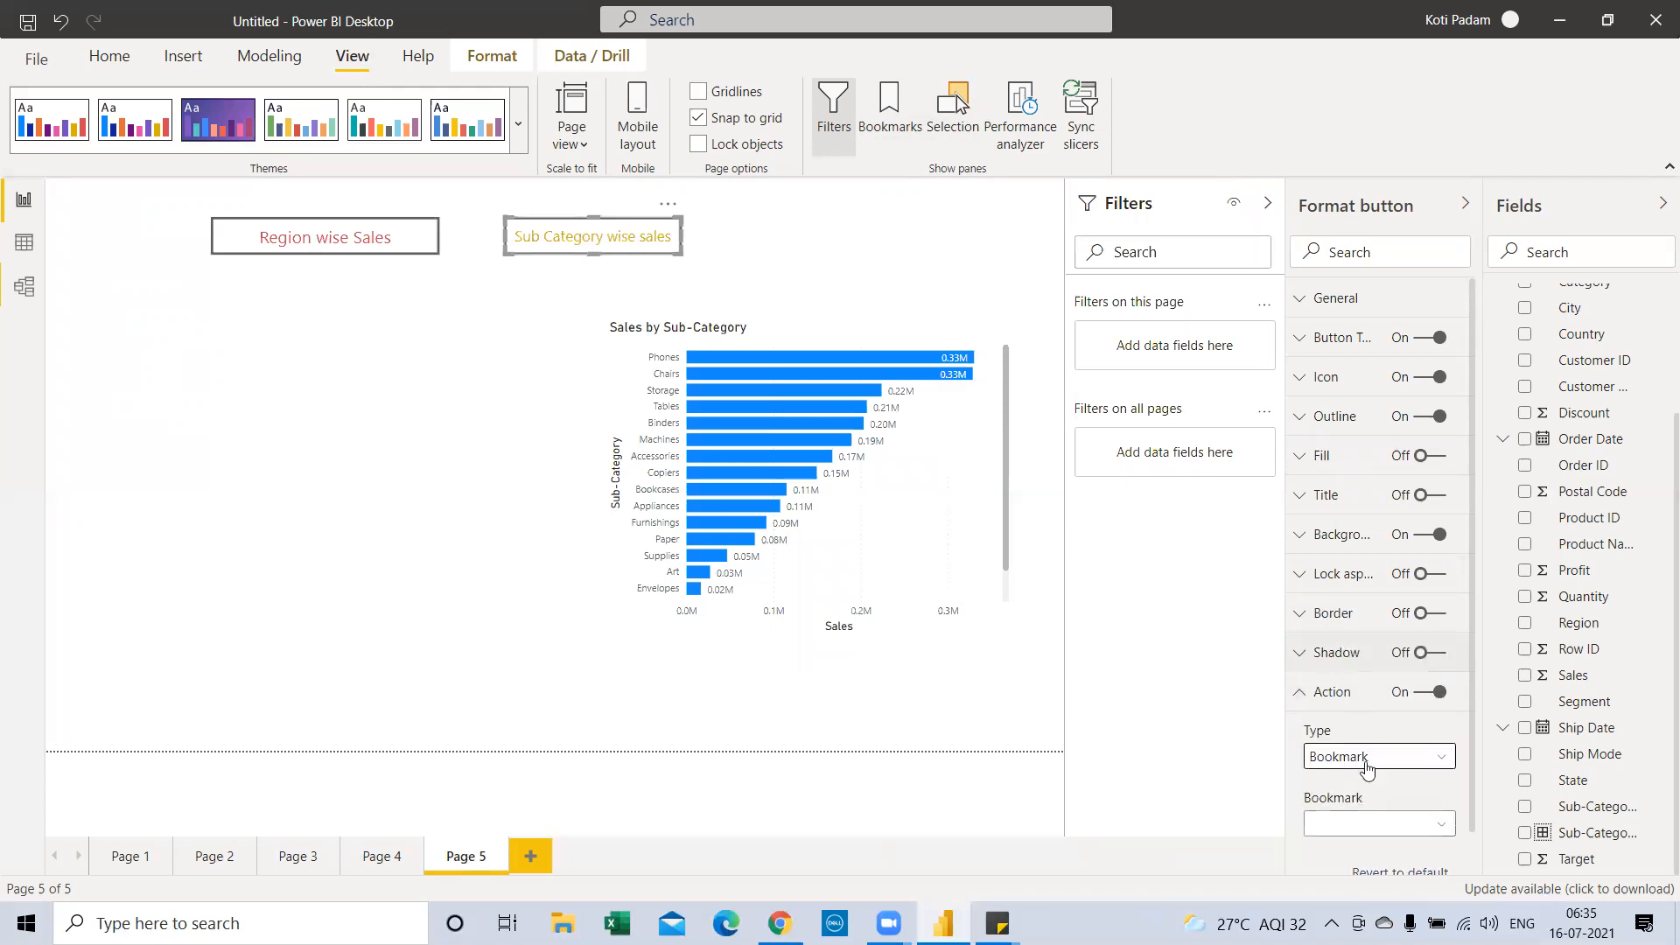
{"action": "left_click", "coordinate": [1373, 824]}
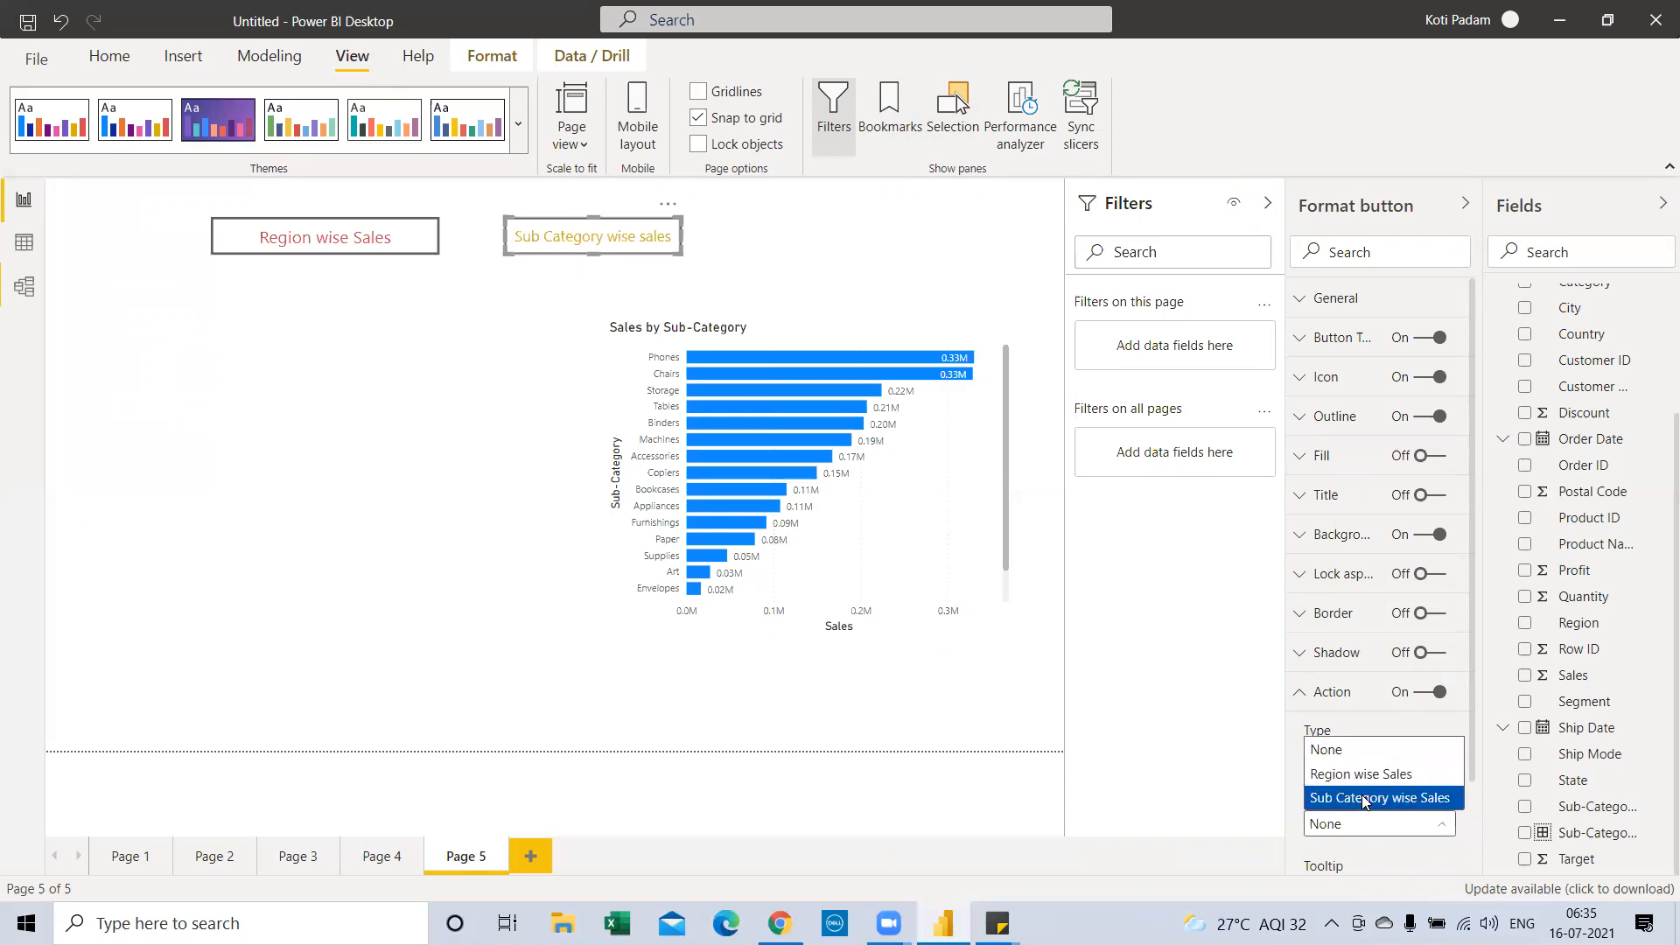
{"action": "left_click", "coordinate": [1364, 798]}
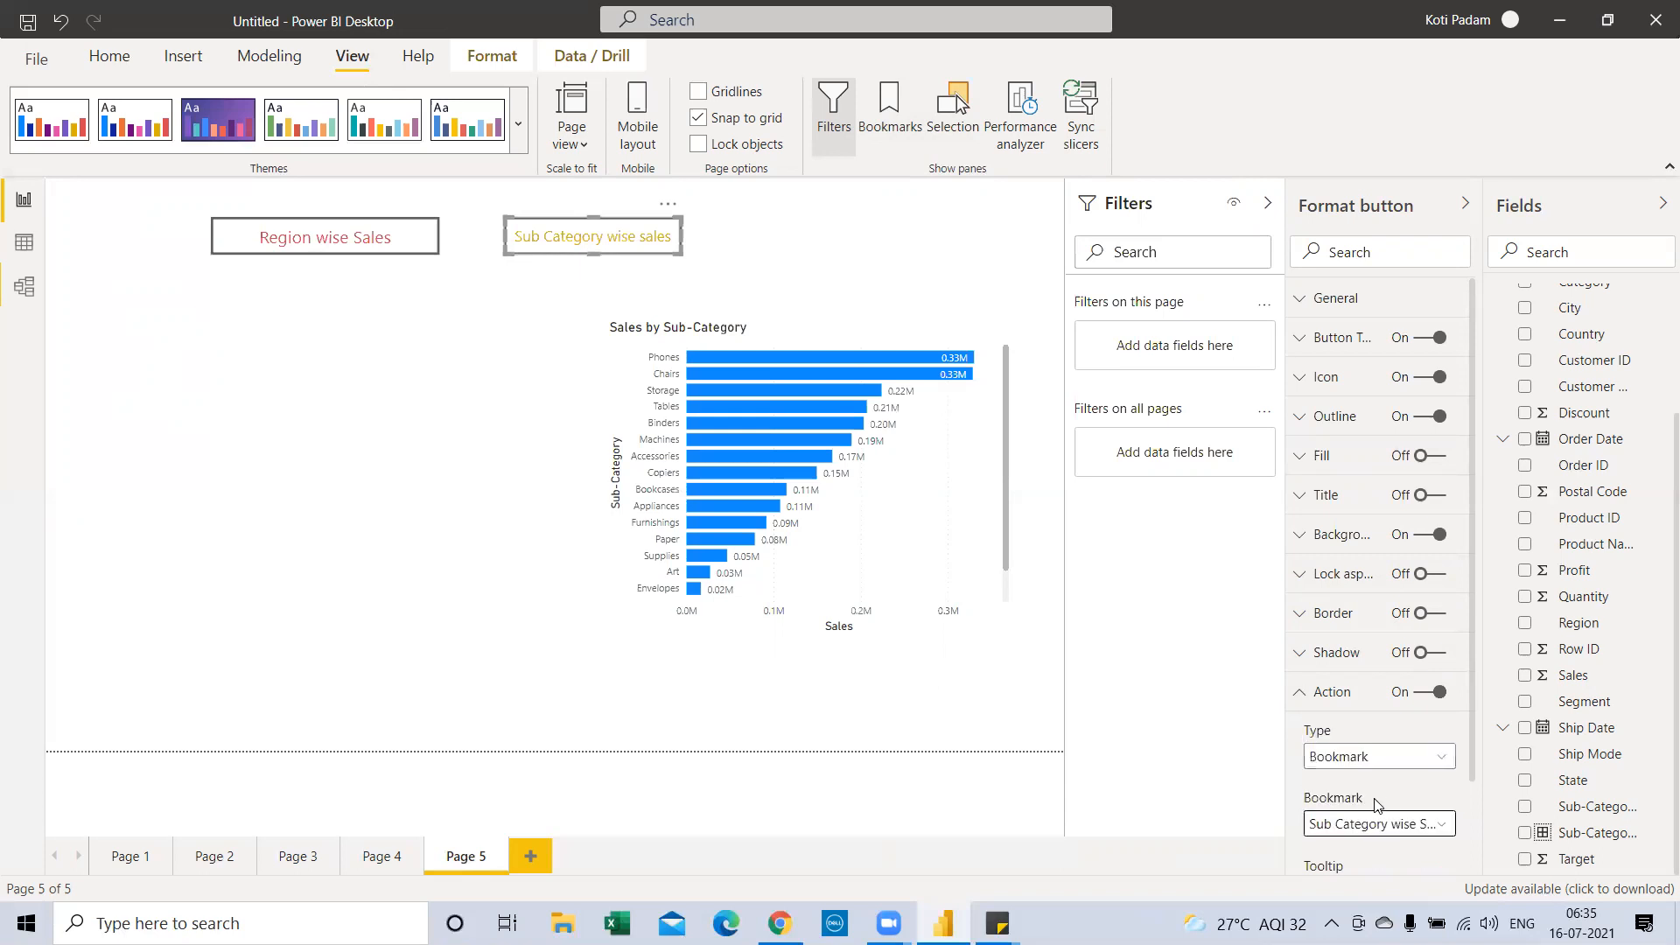
{"action": "left_click", "coordinate": [1467, 208]}
{"action": "left_click", "coordinate": [1431, 204]}
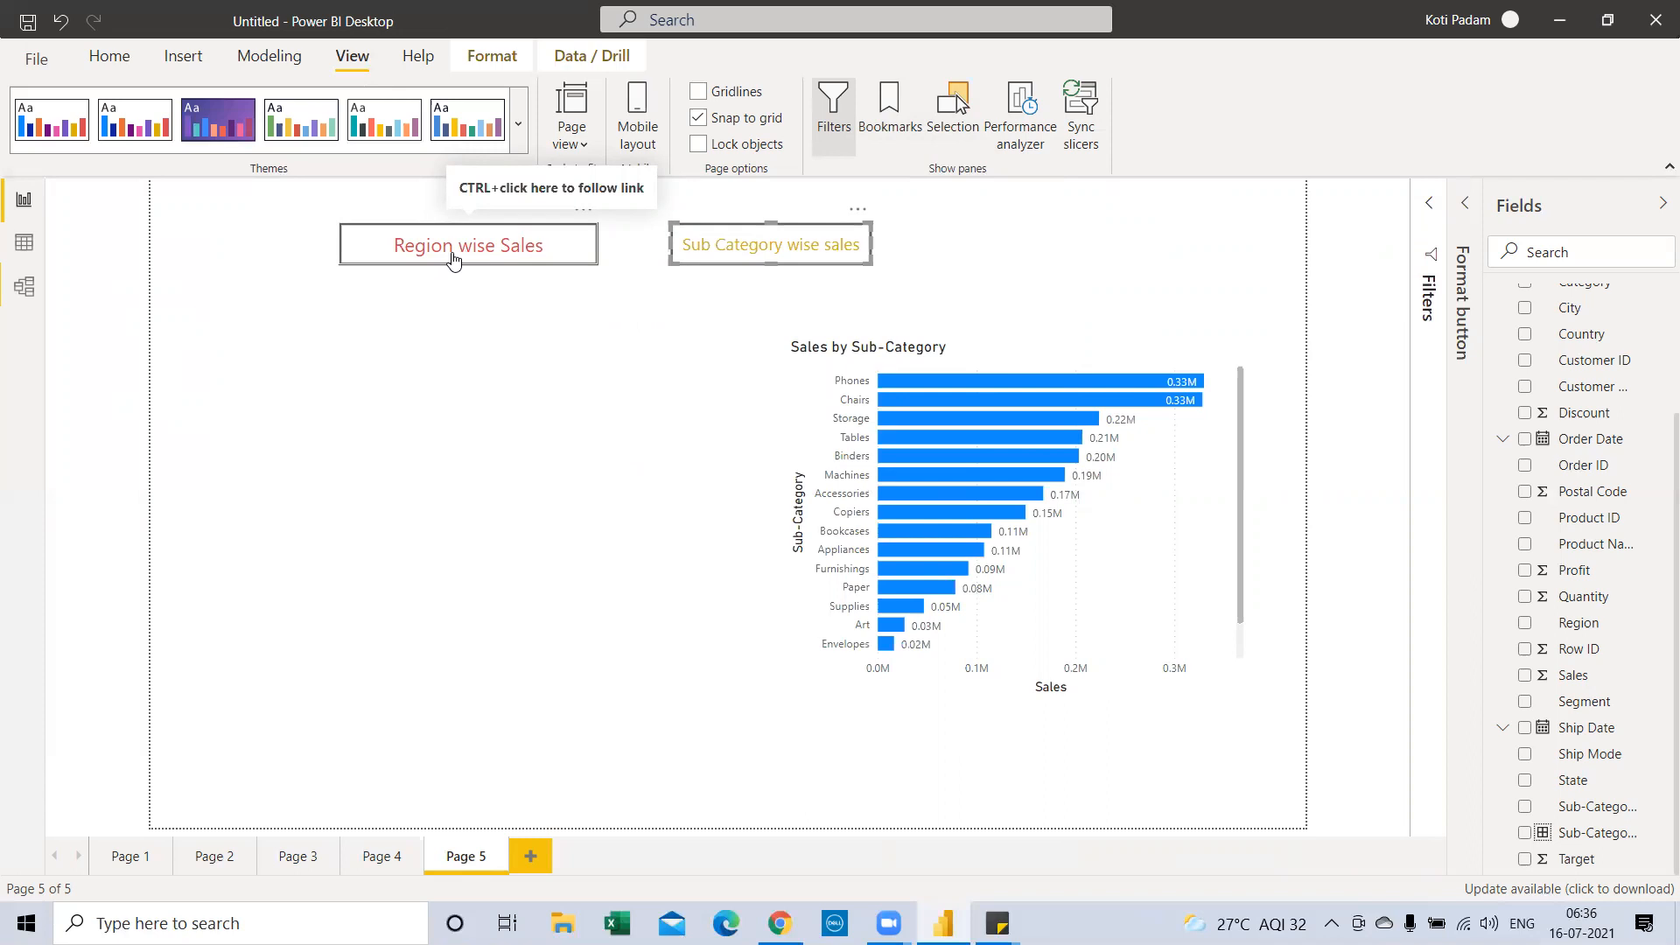
{"action": "left_click", "coordinate": [452, 256], "text": "ctrl"}
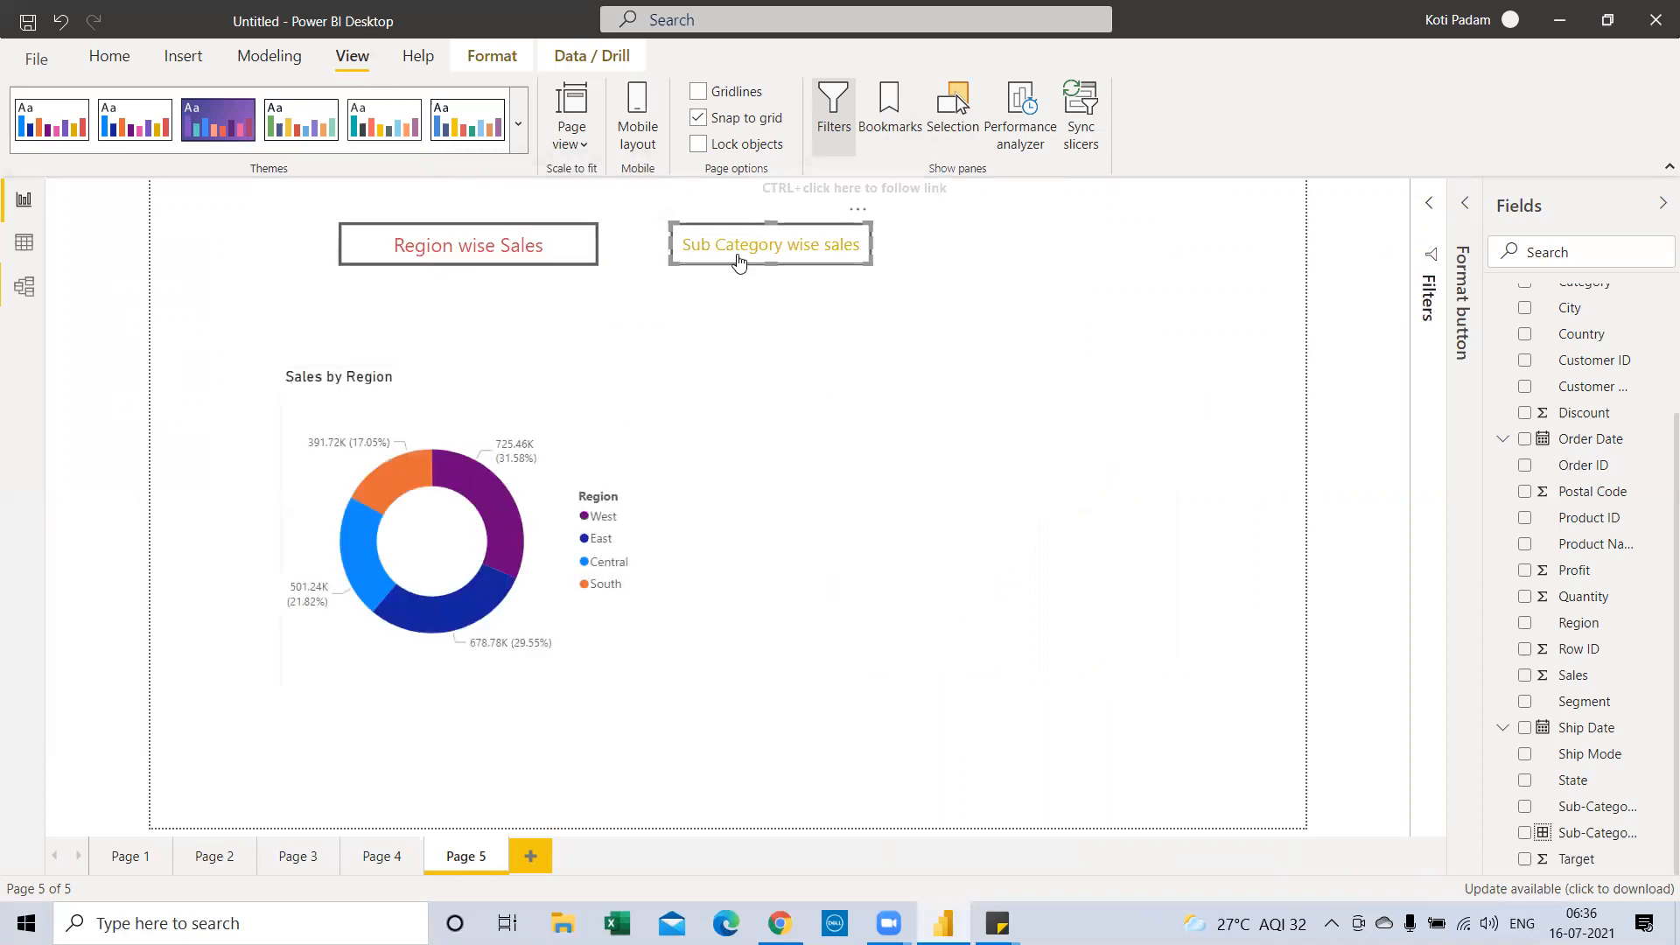
{"action": "left_click", "coordinate": [787, 259], "text": "ctrl"}
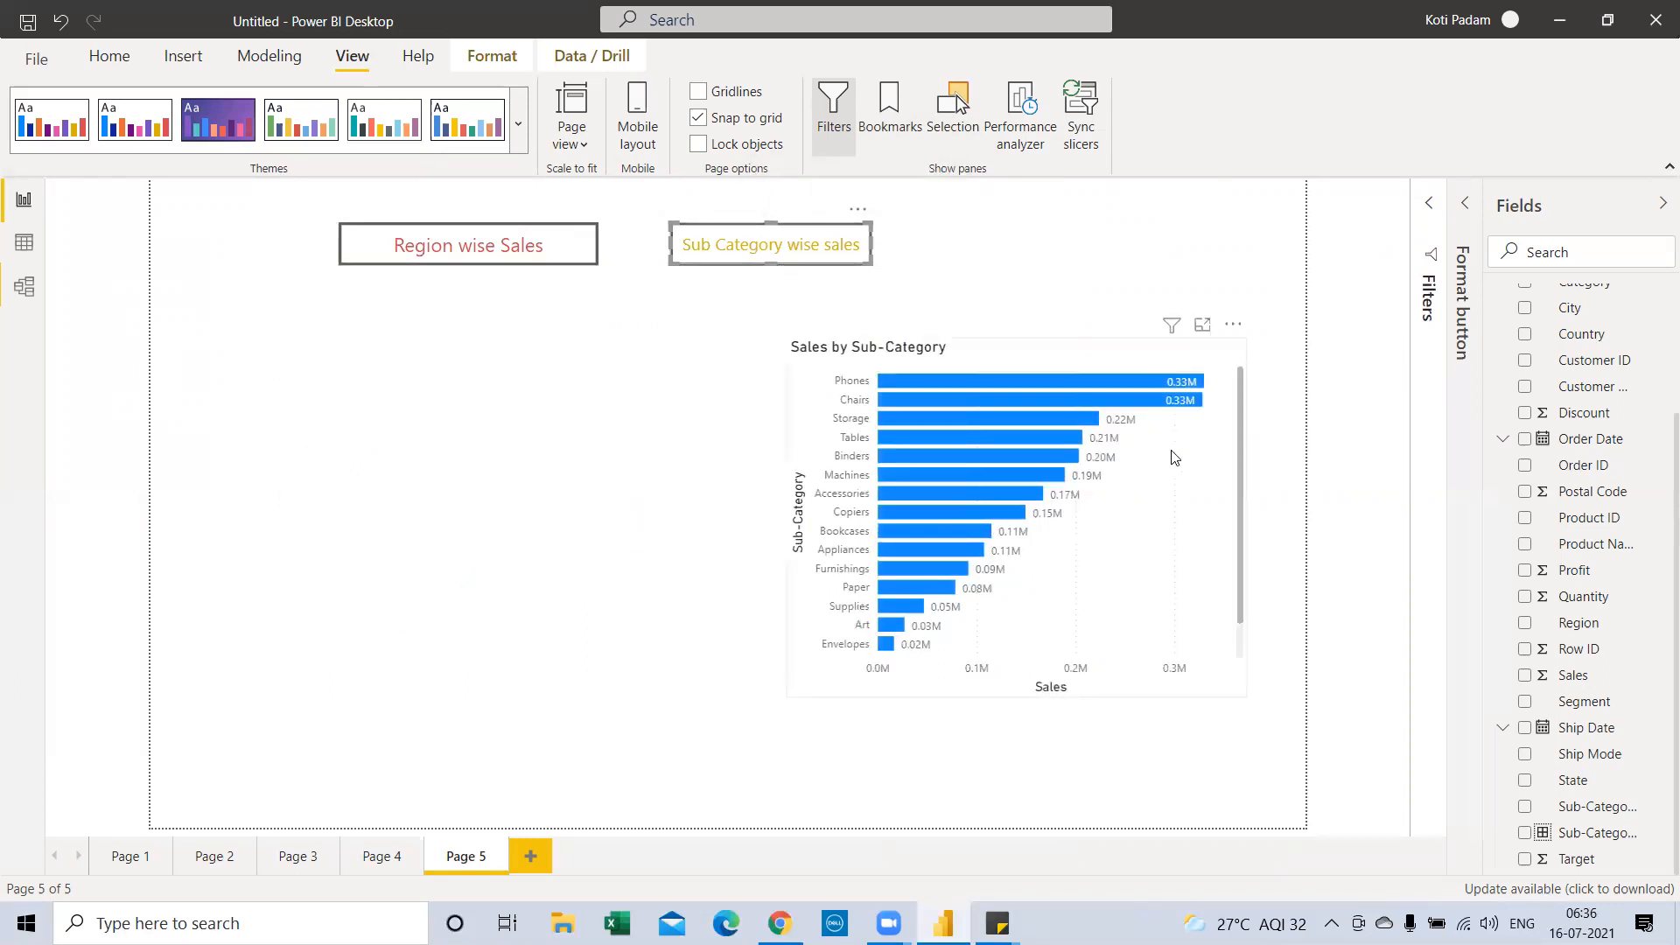
{"action": "left_click", "coordinate": [414, 250], "text": "ctrl"}
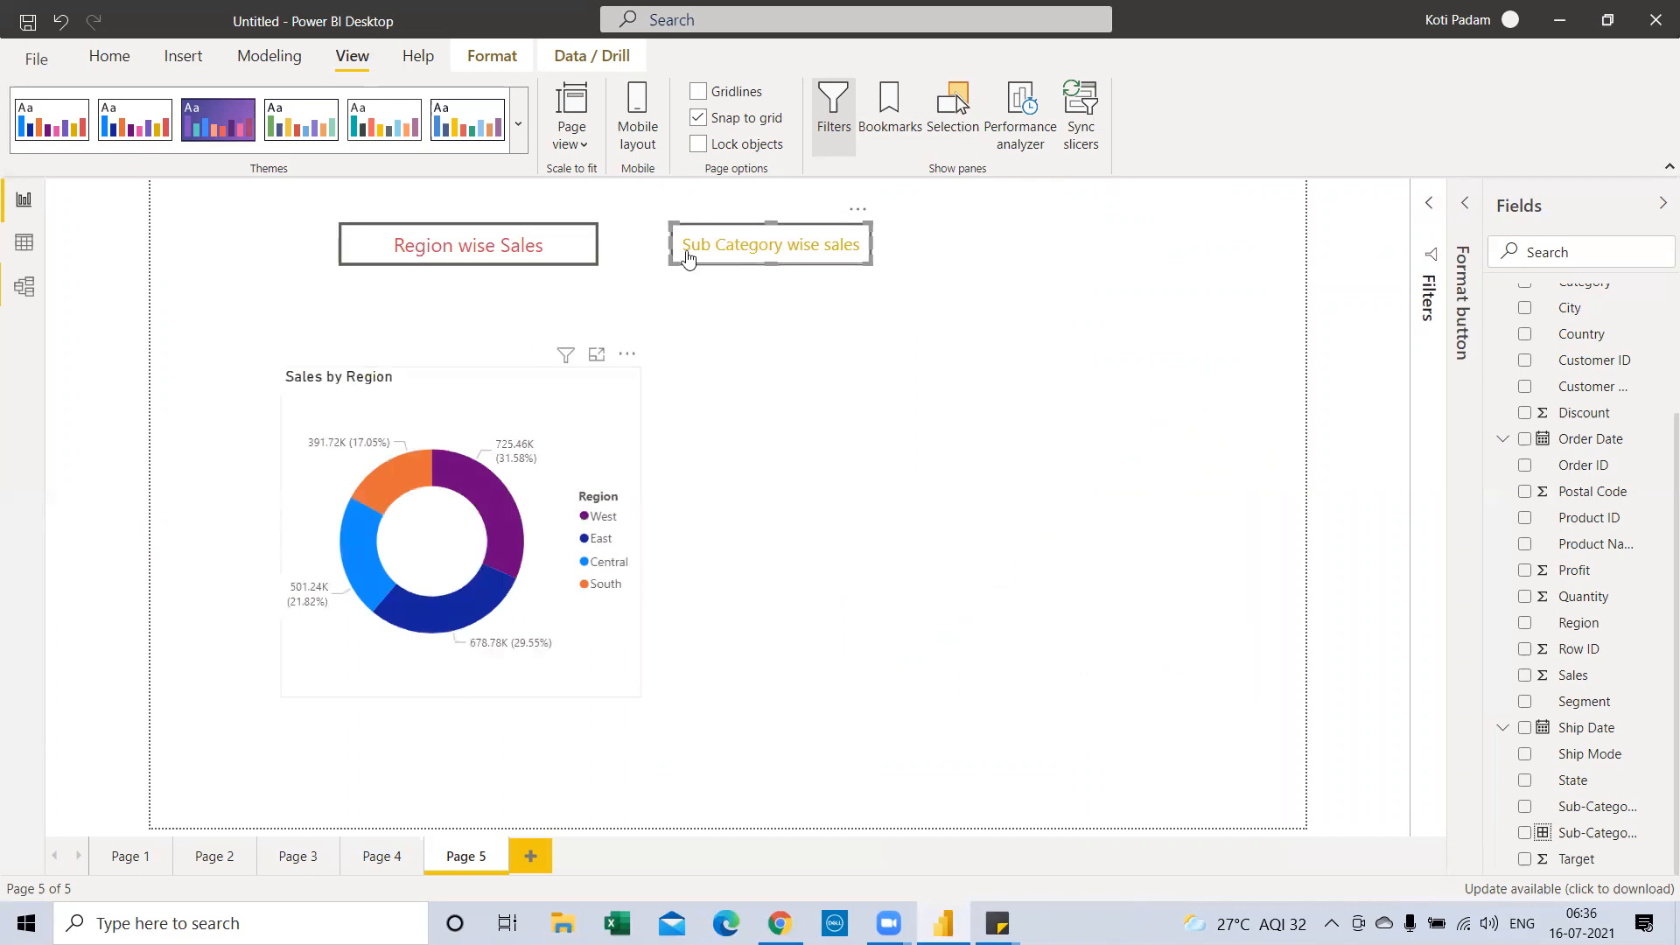
{"action": "left_click", "coordinate": [750, 249], "text": "ctrl"}
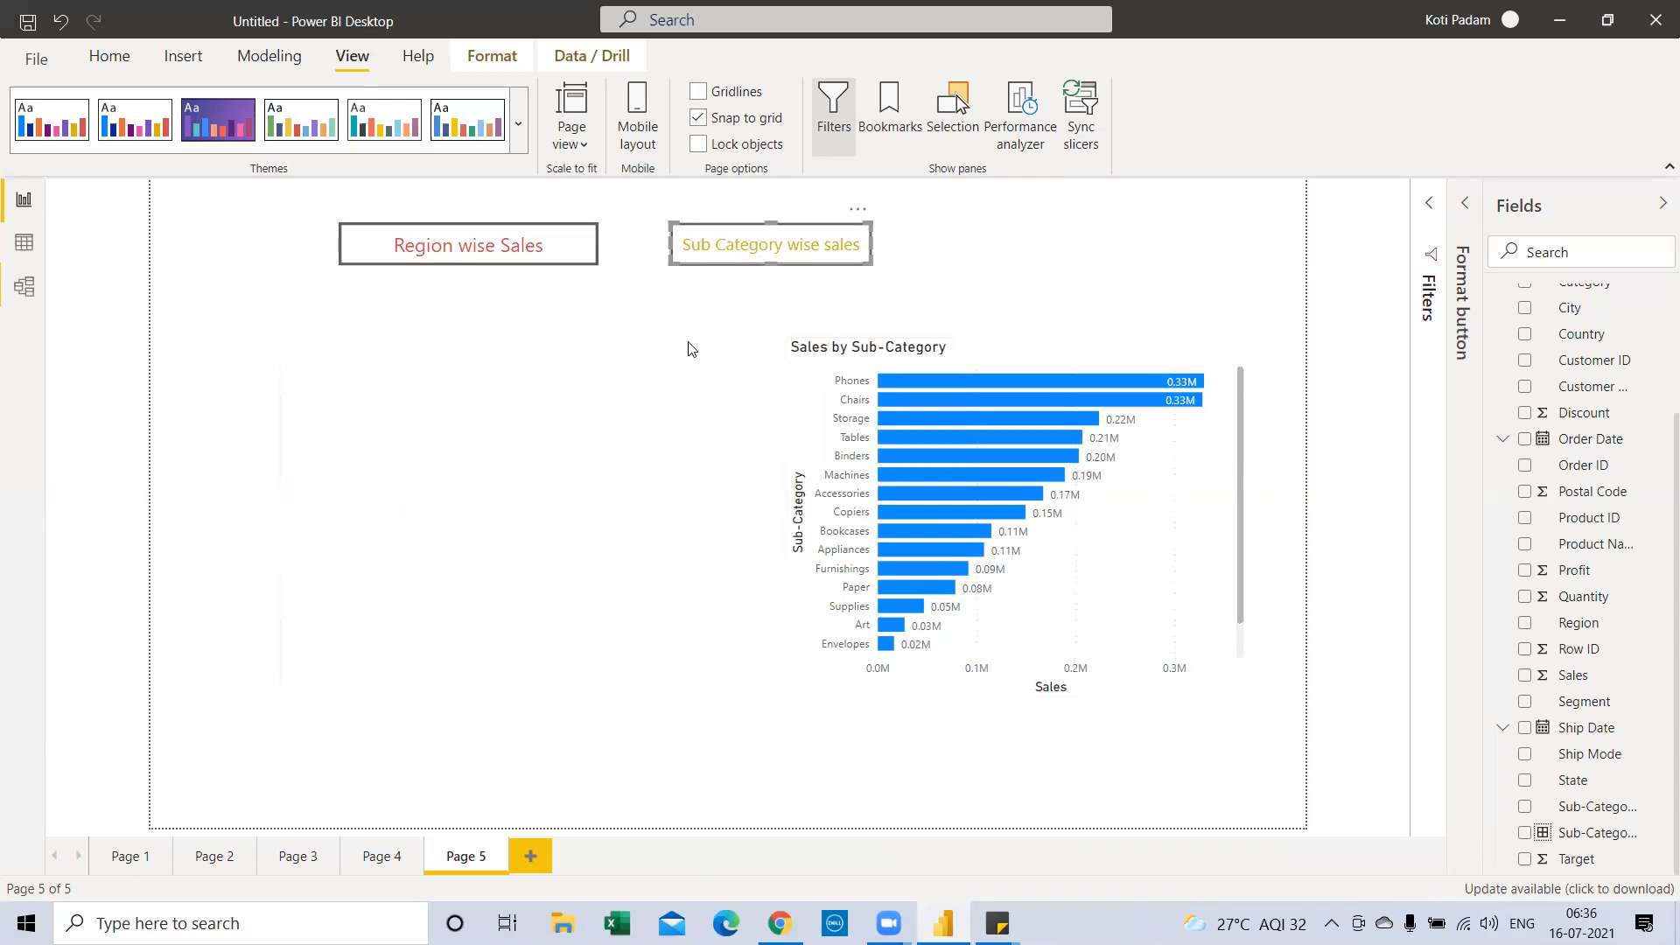
Open WhatsApp Web and Telegram Web in new Chrome tabs, then return to Power BI
{"action": "key", "text": "alt+Tab"}
{"action": "left_click", "coordinate": [1412, 20]}
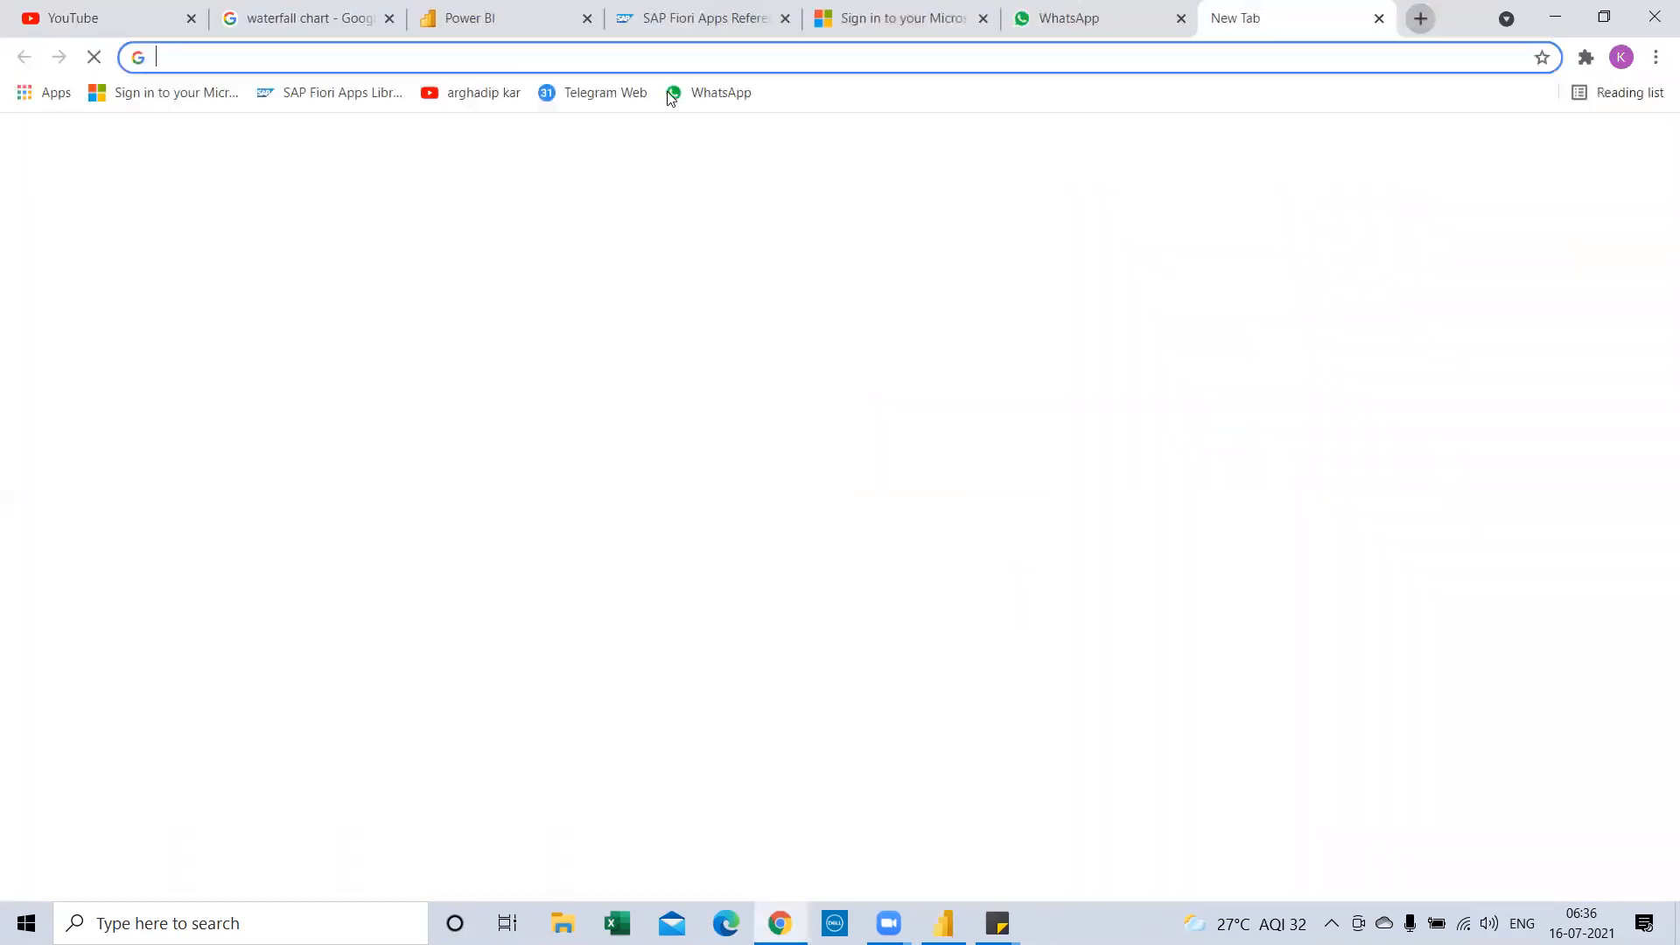
{"action": "left_click", "coordinate": [703, 93]}
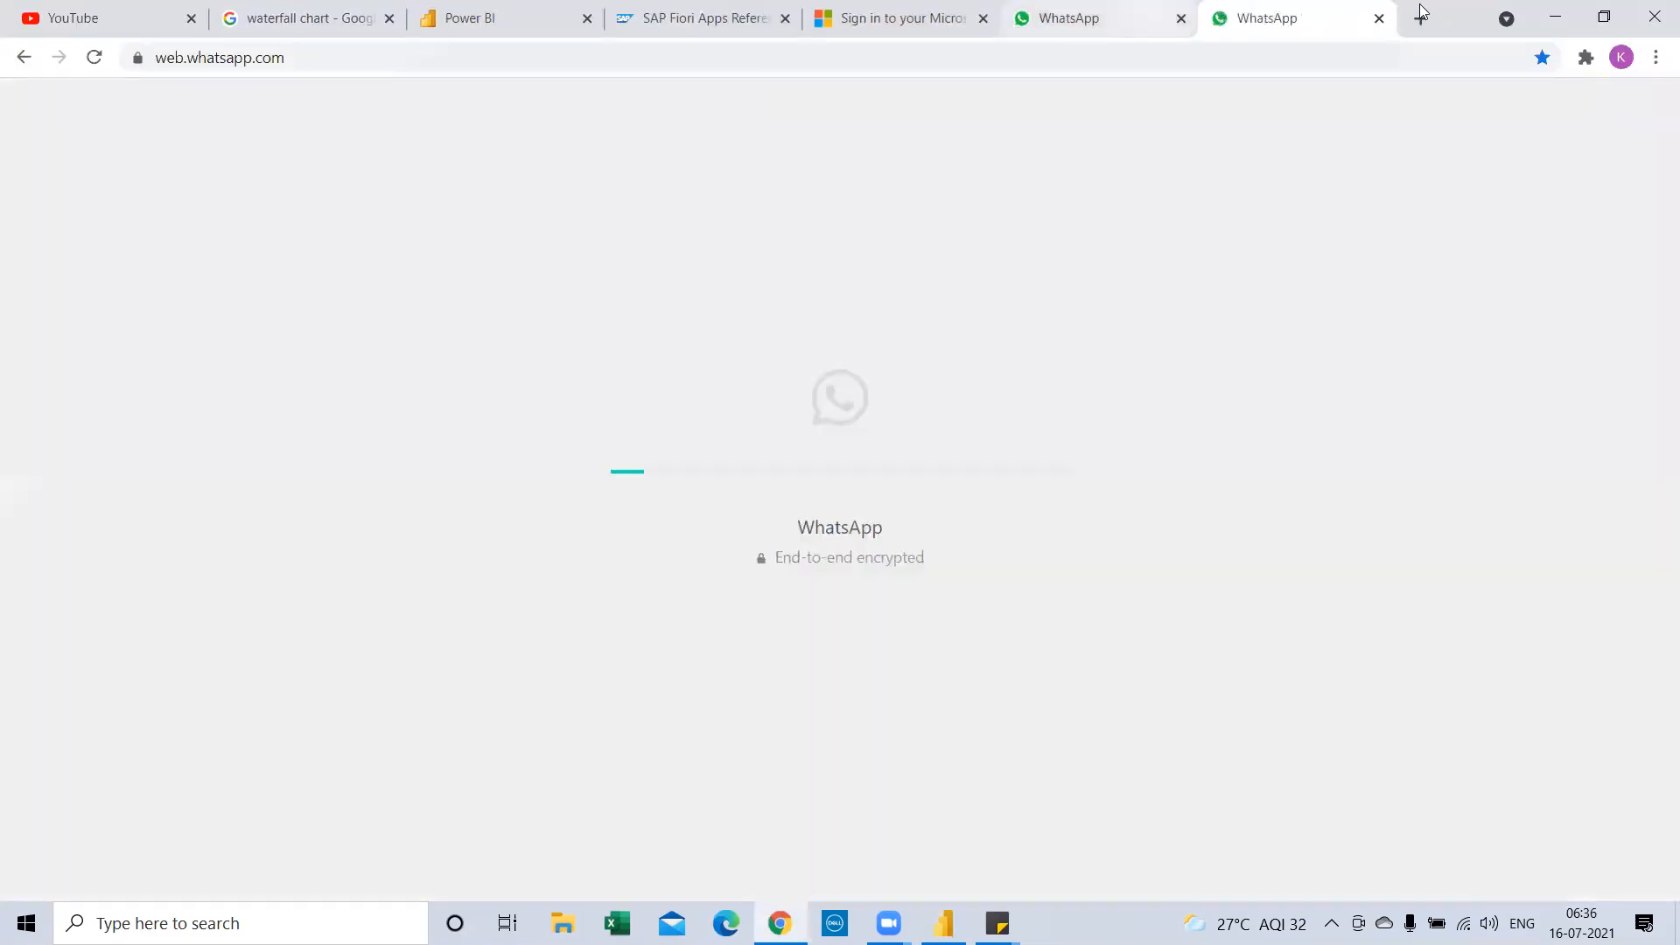
{"action": "left_click", "coordinate": [1421, 18]}
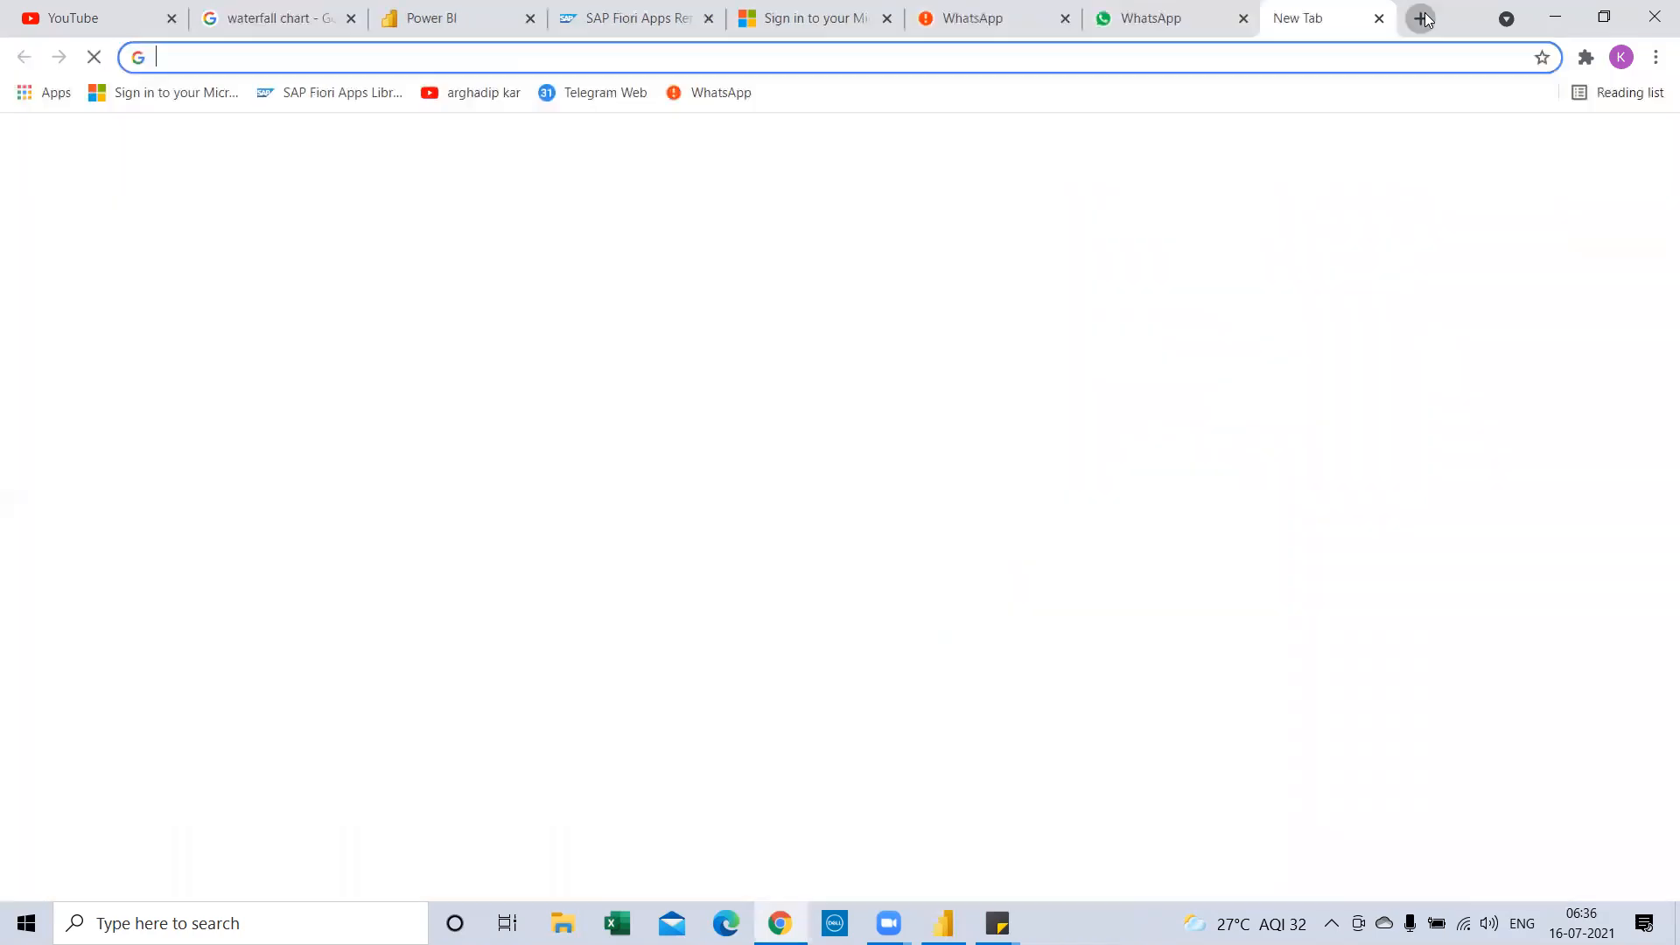
{"action": "left_click", "coordinate": [550, 92]}
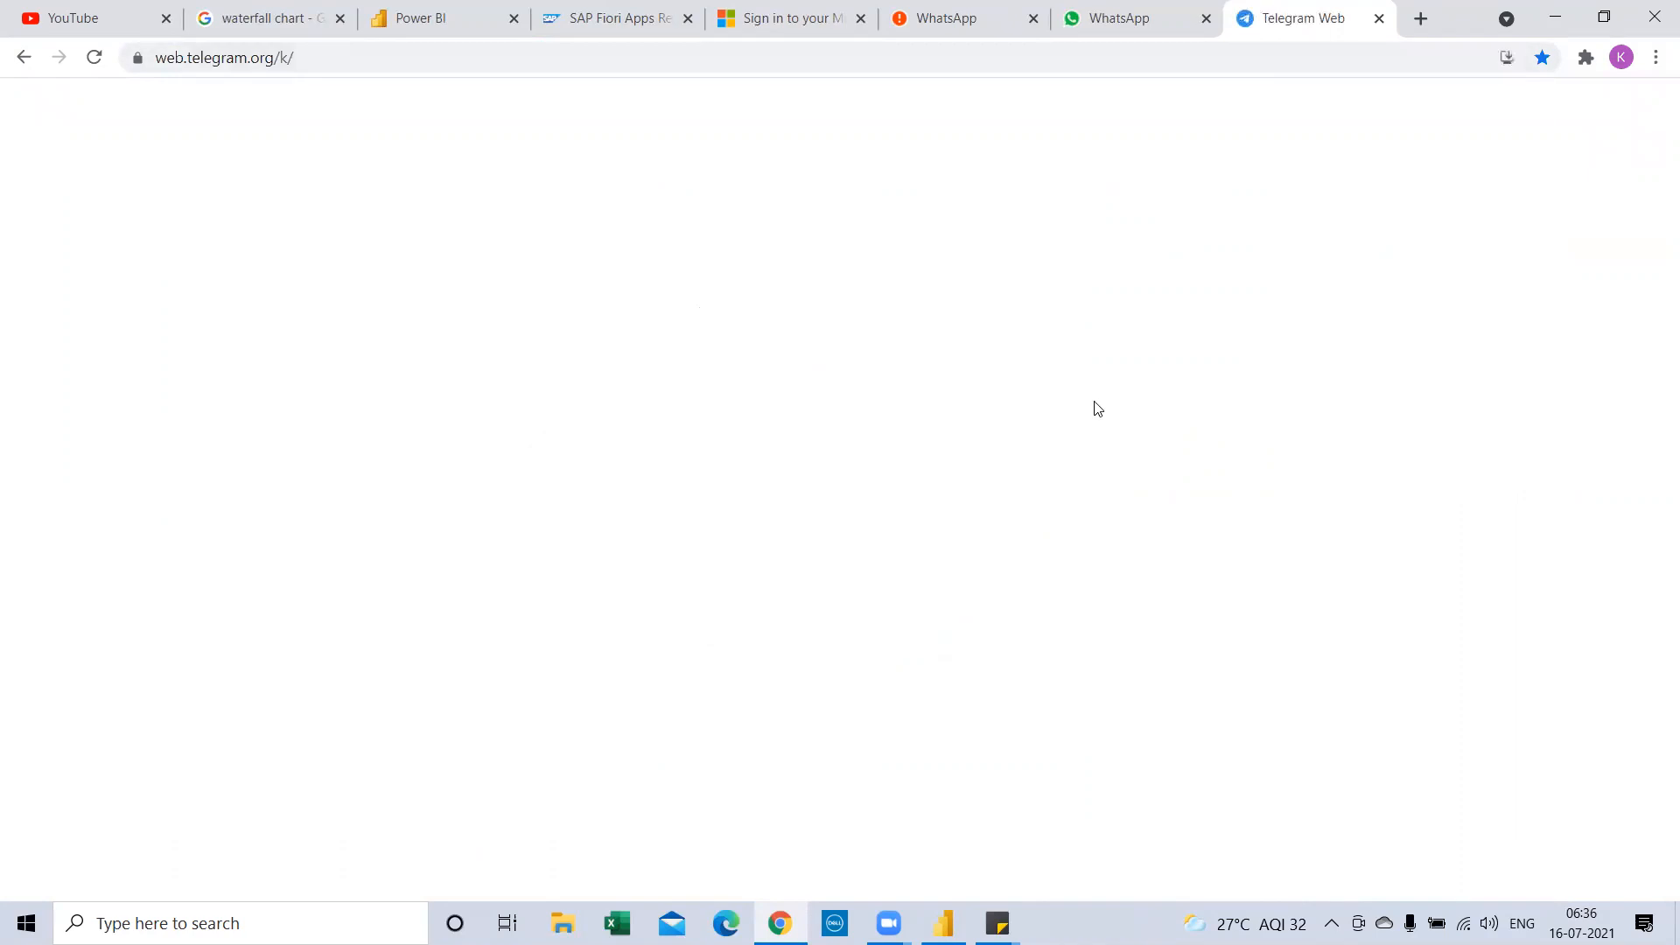
{"action": "key", "text": "alt+Tab"}
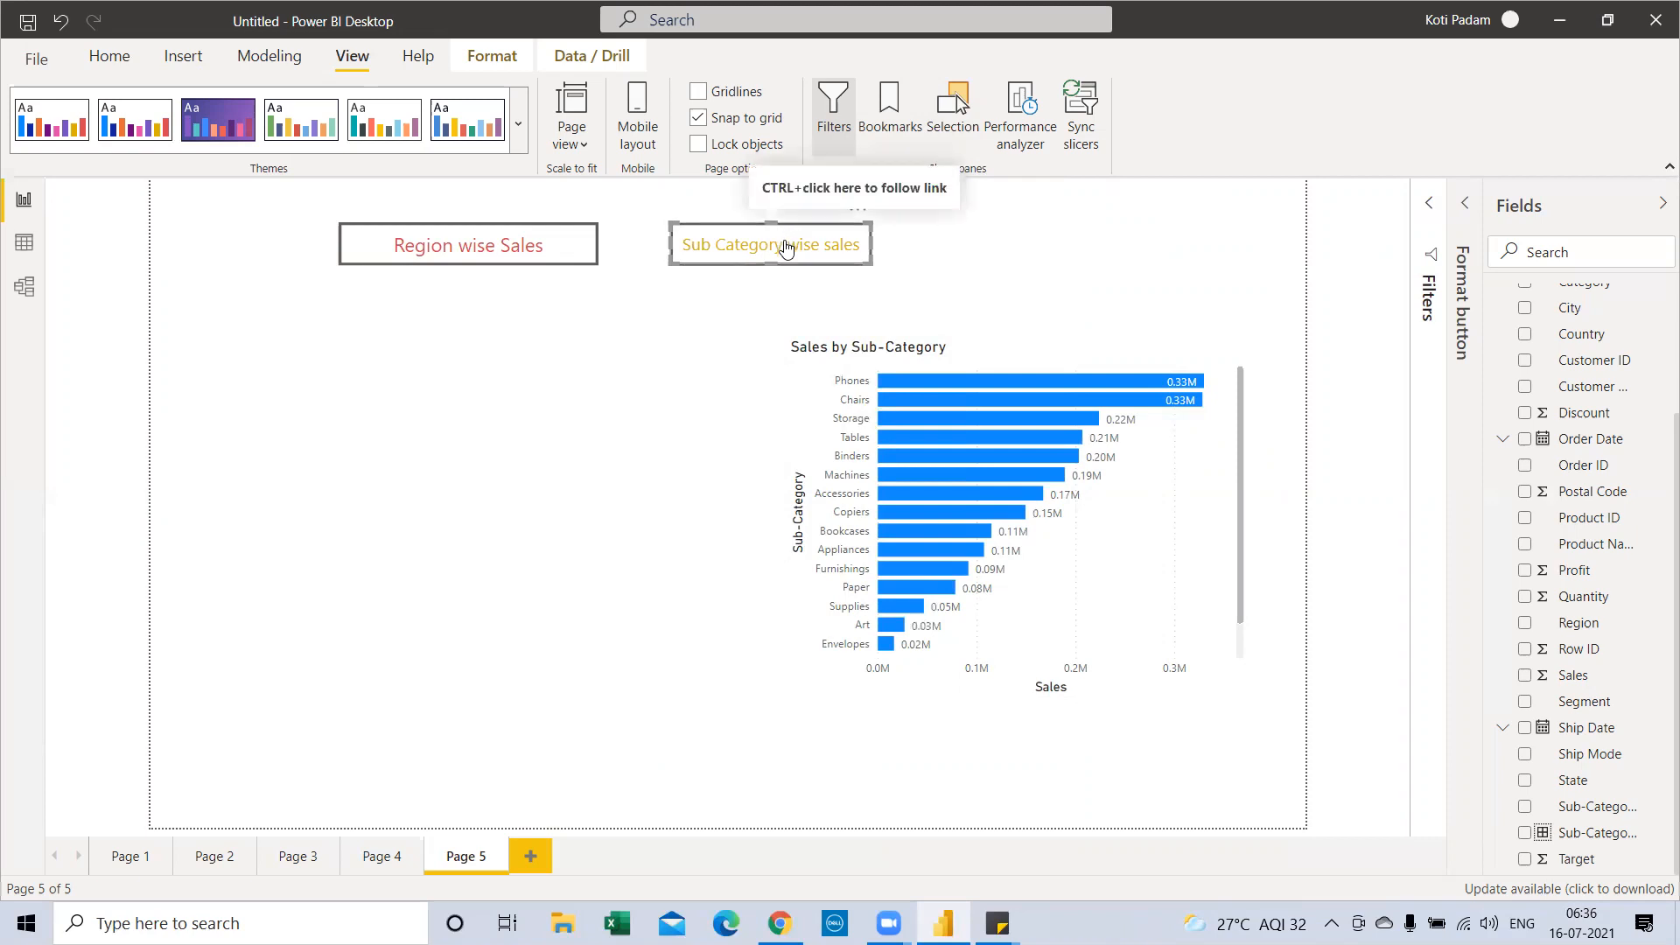
Ctrl+click the Region wise Sales button to swap the sub-category bars for the region donut
{"action": "left_click", "coordinate": [504, 257], "text": "ctrl"}
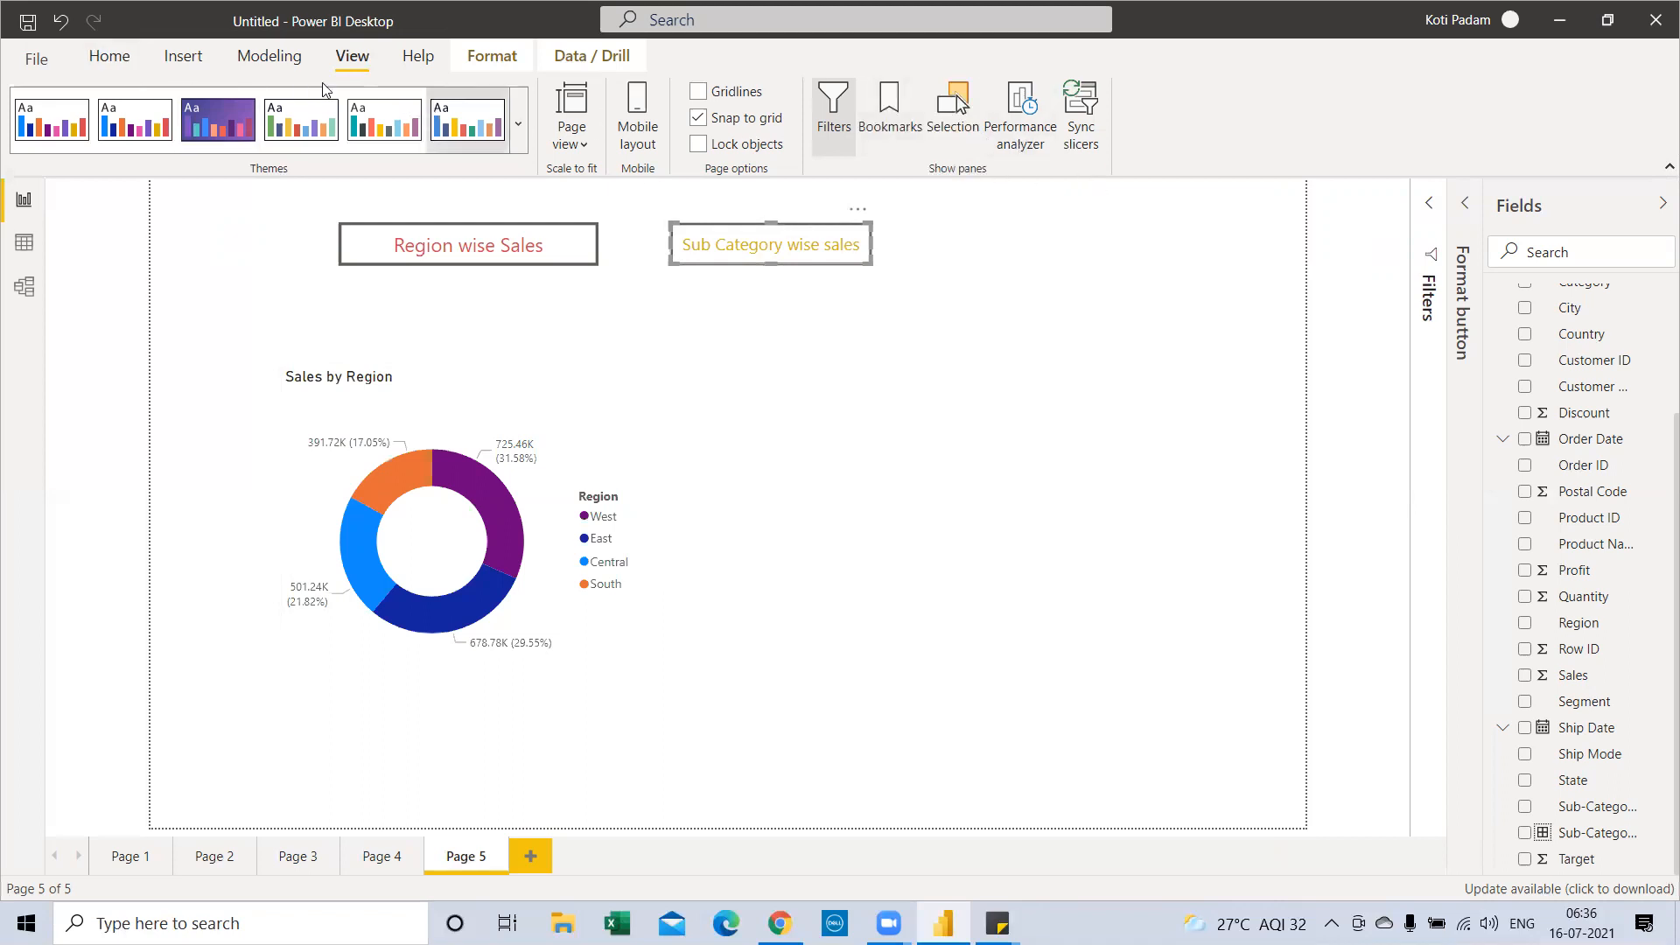
Insert a blank button to the right of the Sub Category wise sales button
{"action": "left_click", "coordinate": [183, 57]}
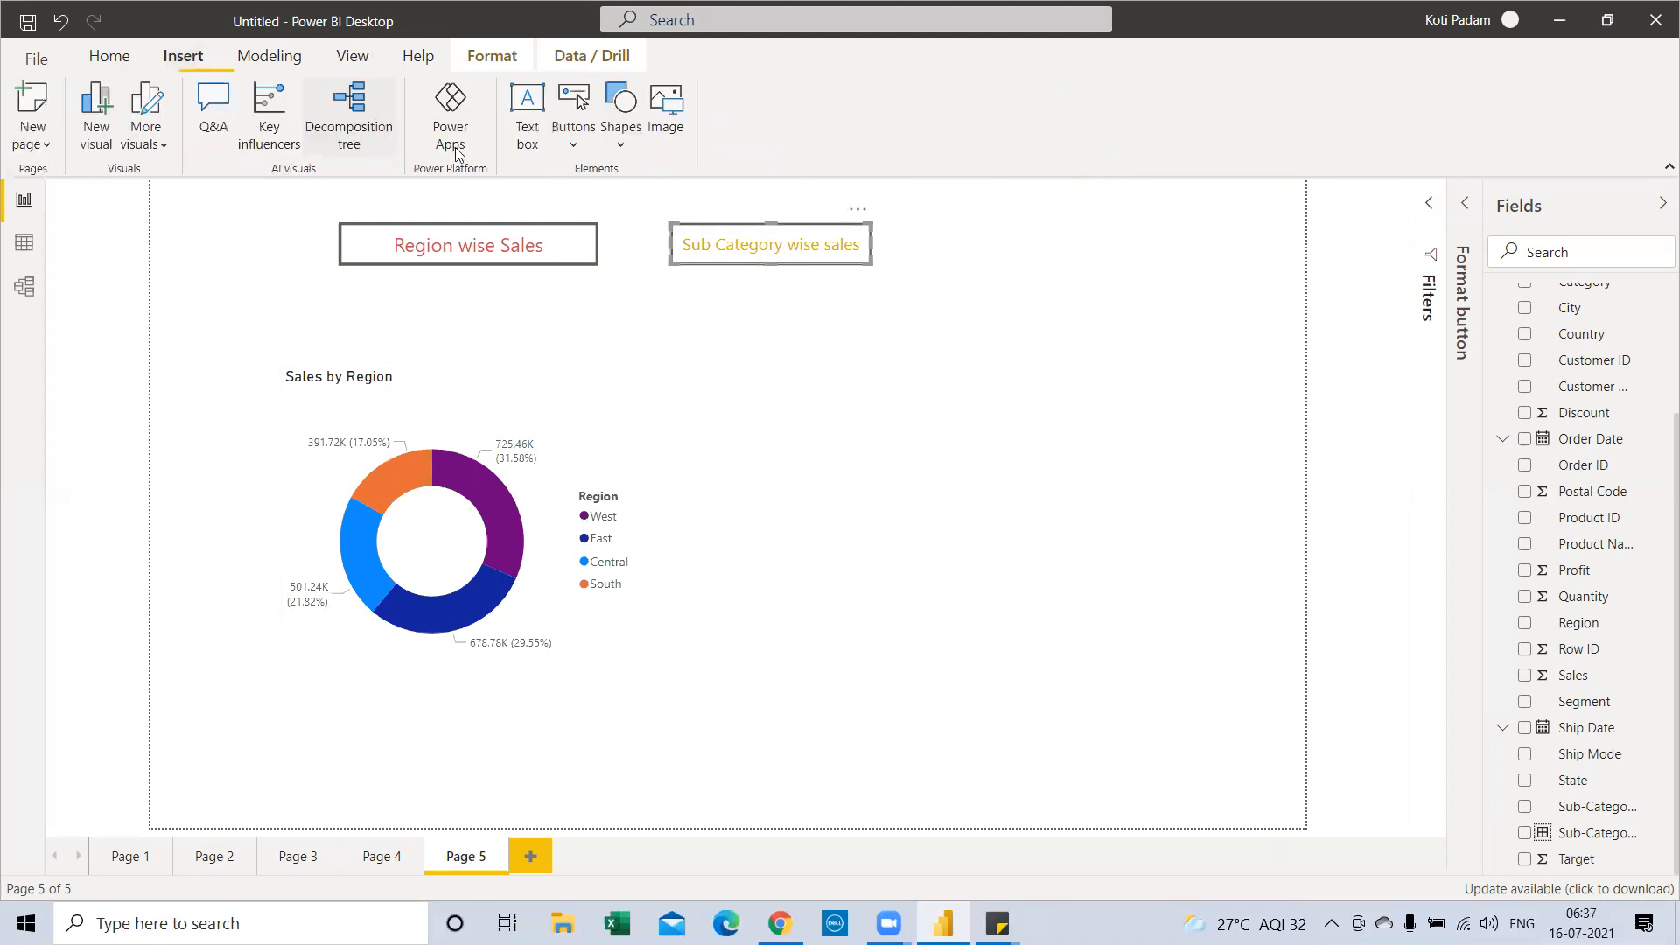
{"action": "left_click", "coordinate": [573, 118]}
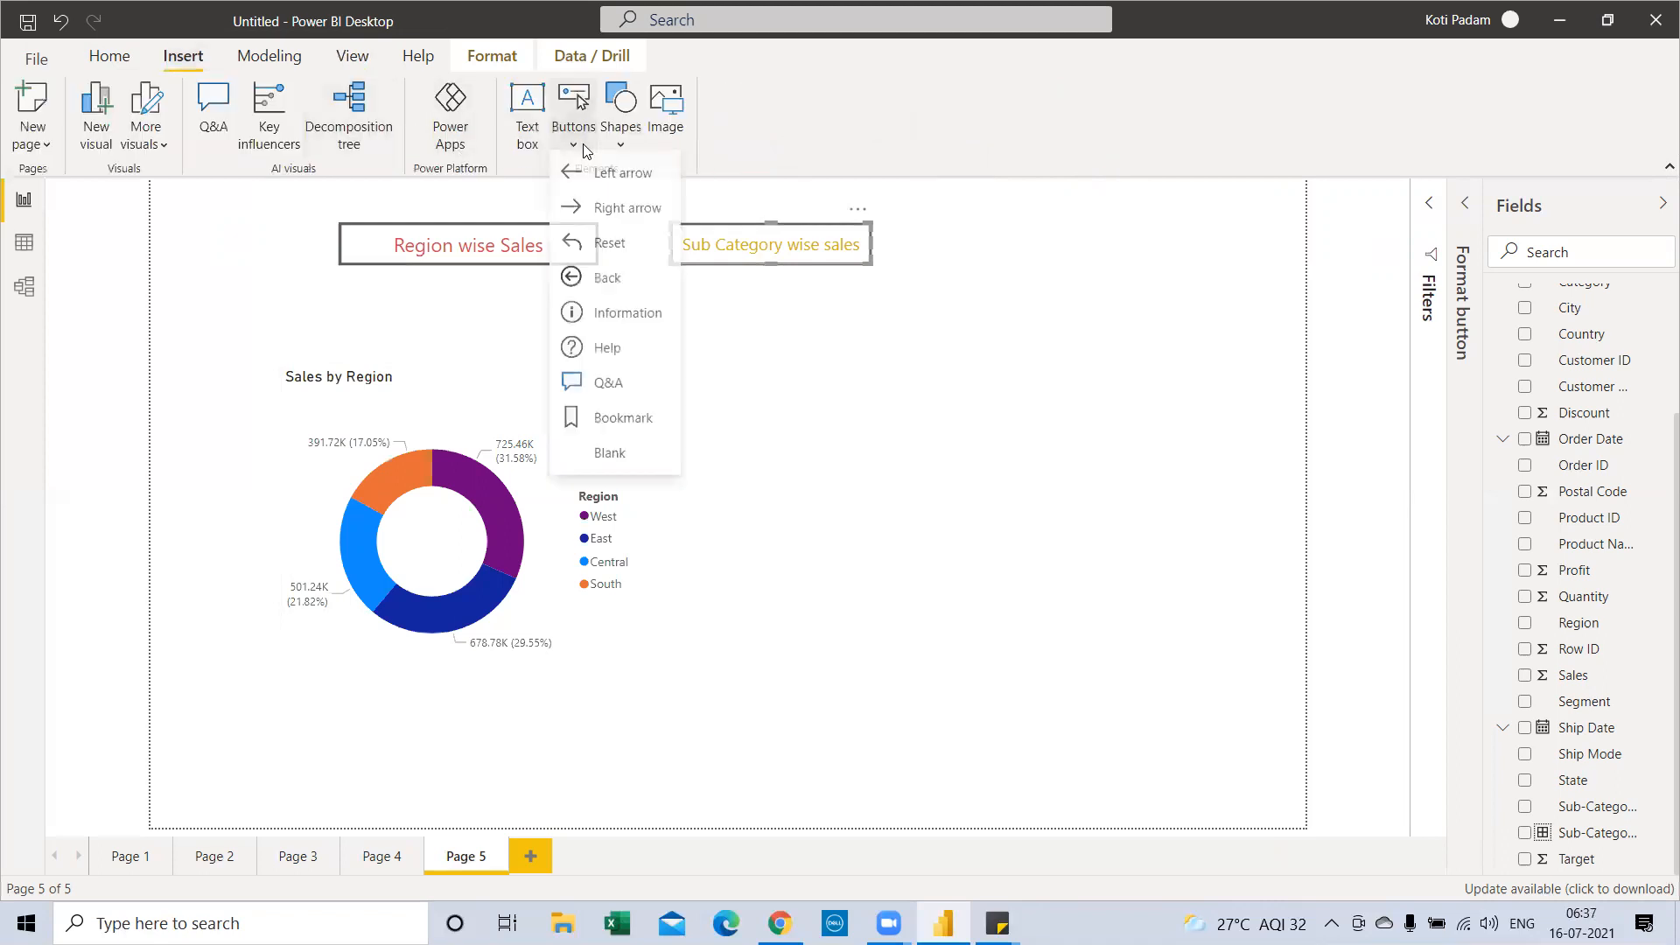
{"action": "left_click", "coordinate": [628, 459]}
{"action": "left_click_drag", "start_coordinate": [213, 199], "coordinate": [1107, 242]}
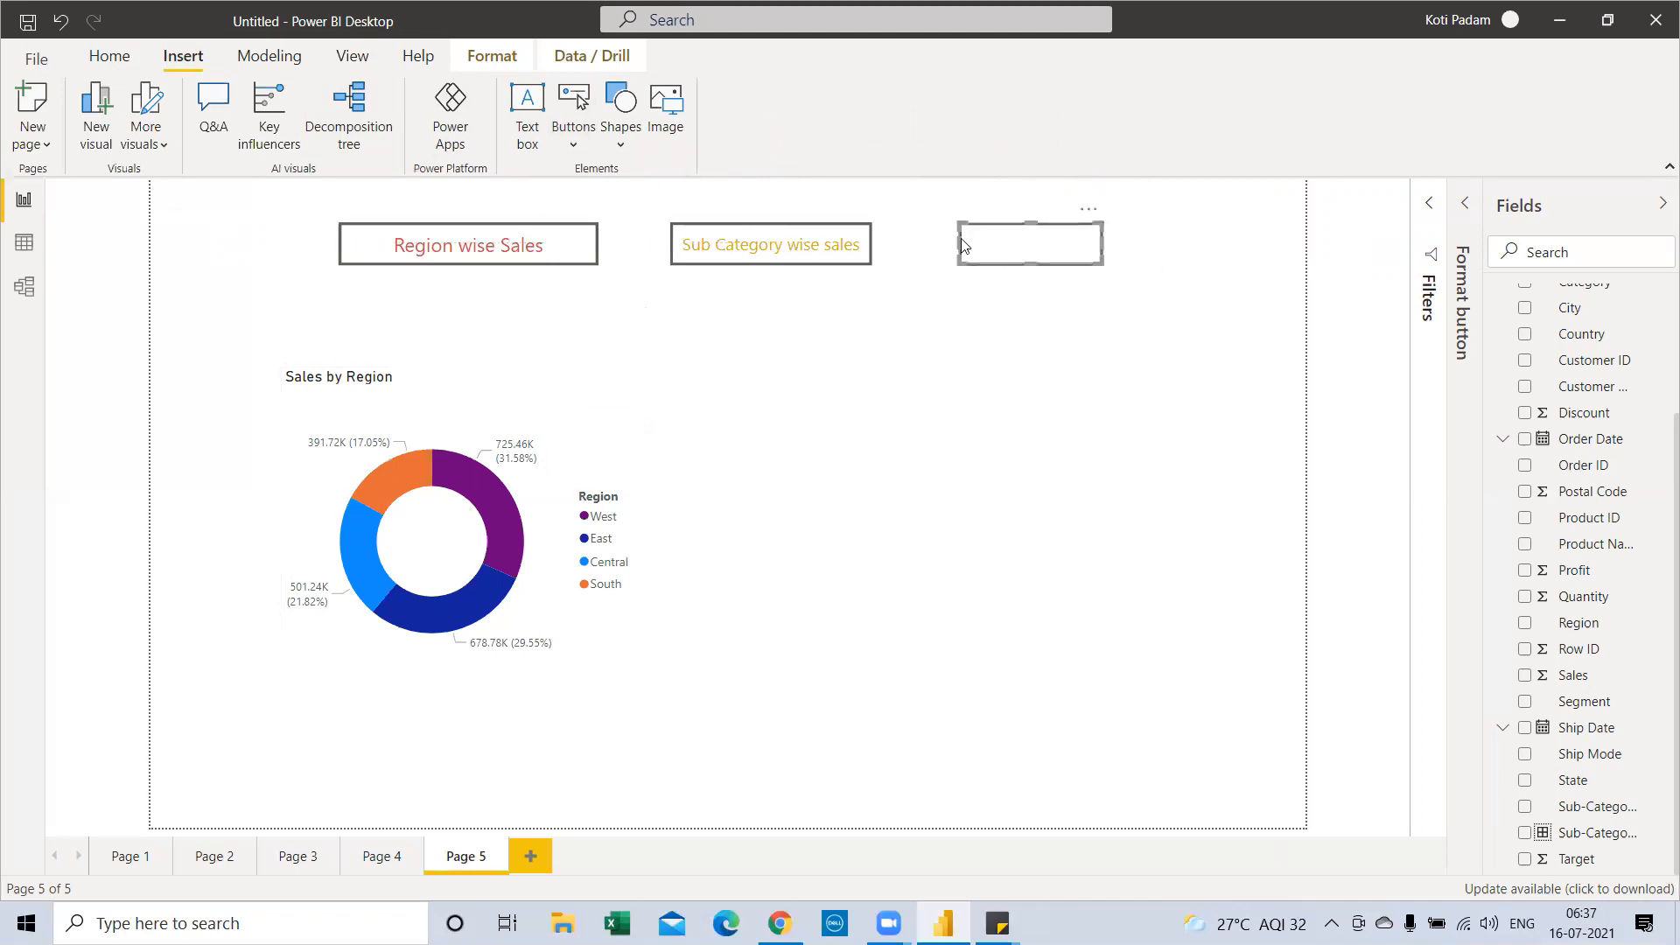
Label the new button 'Reset' with 14 pt purple text
{"action": "left_click", "coordinate": [1463, 214]}
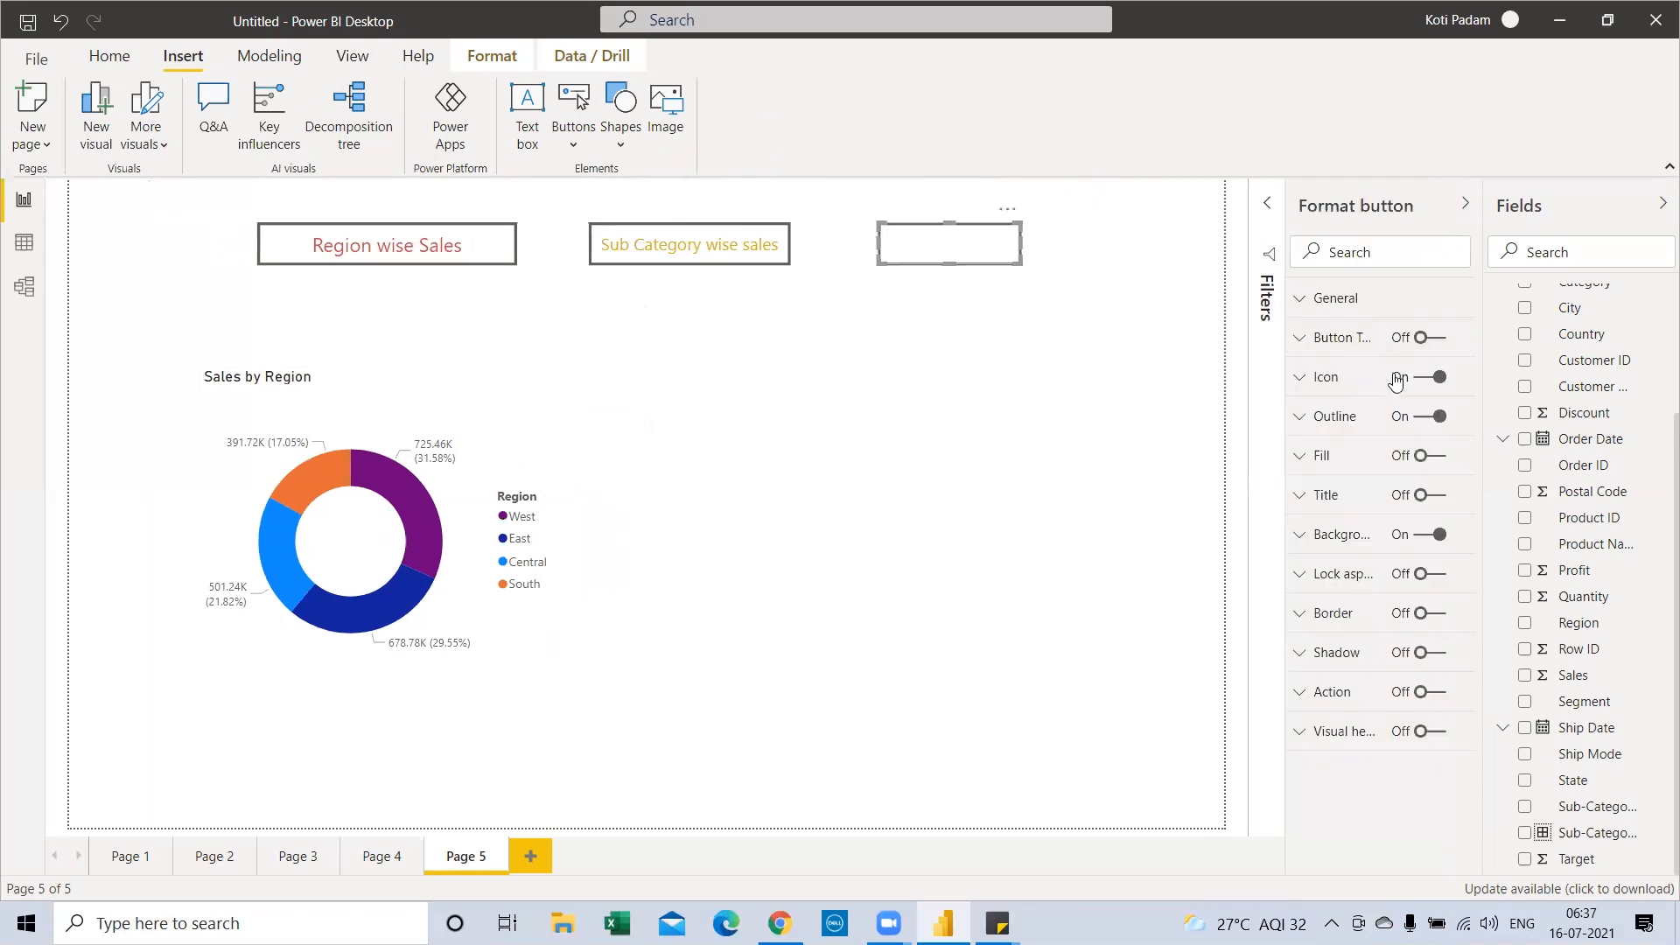
{"action": "left_click", "coordinate": [1430, 338]}
{"action": "left_click", "coordinate": [1301, 337]}
{"action": "left_click", "coordinate": [1355, 382]}
{"action": "left_click", "coordinate": [1312, 408]}
{"action": "left_click", "coordinate": [1342, 441]}
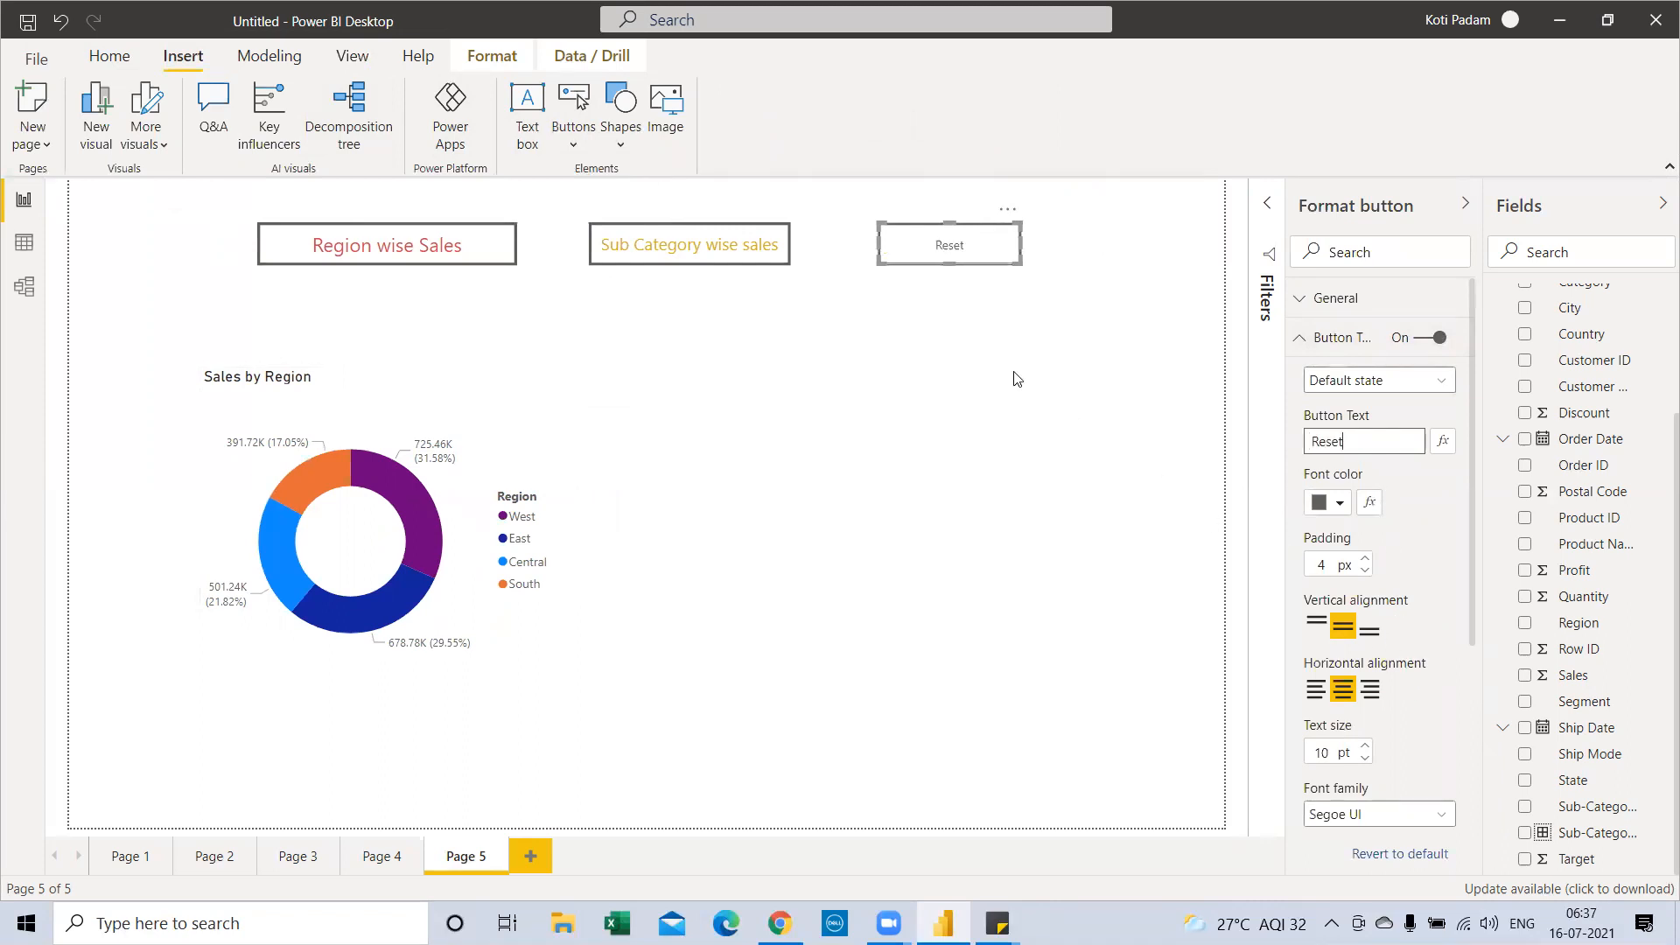
{"action": "left_click", "coordinate": [1364, 746]}
{"action": "left_click", "coordinate": [1339, 503]}
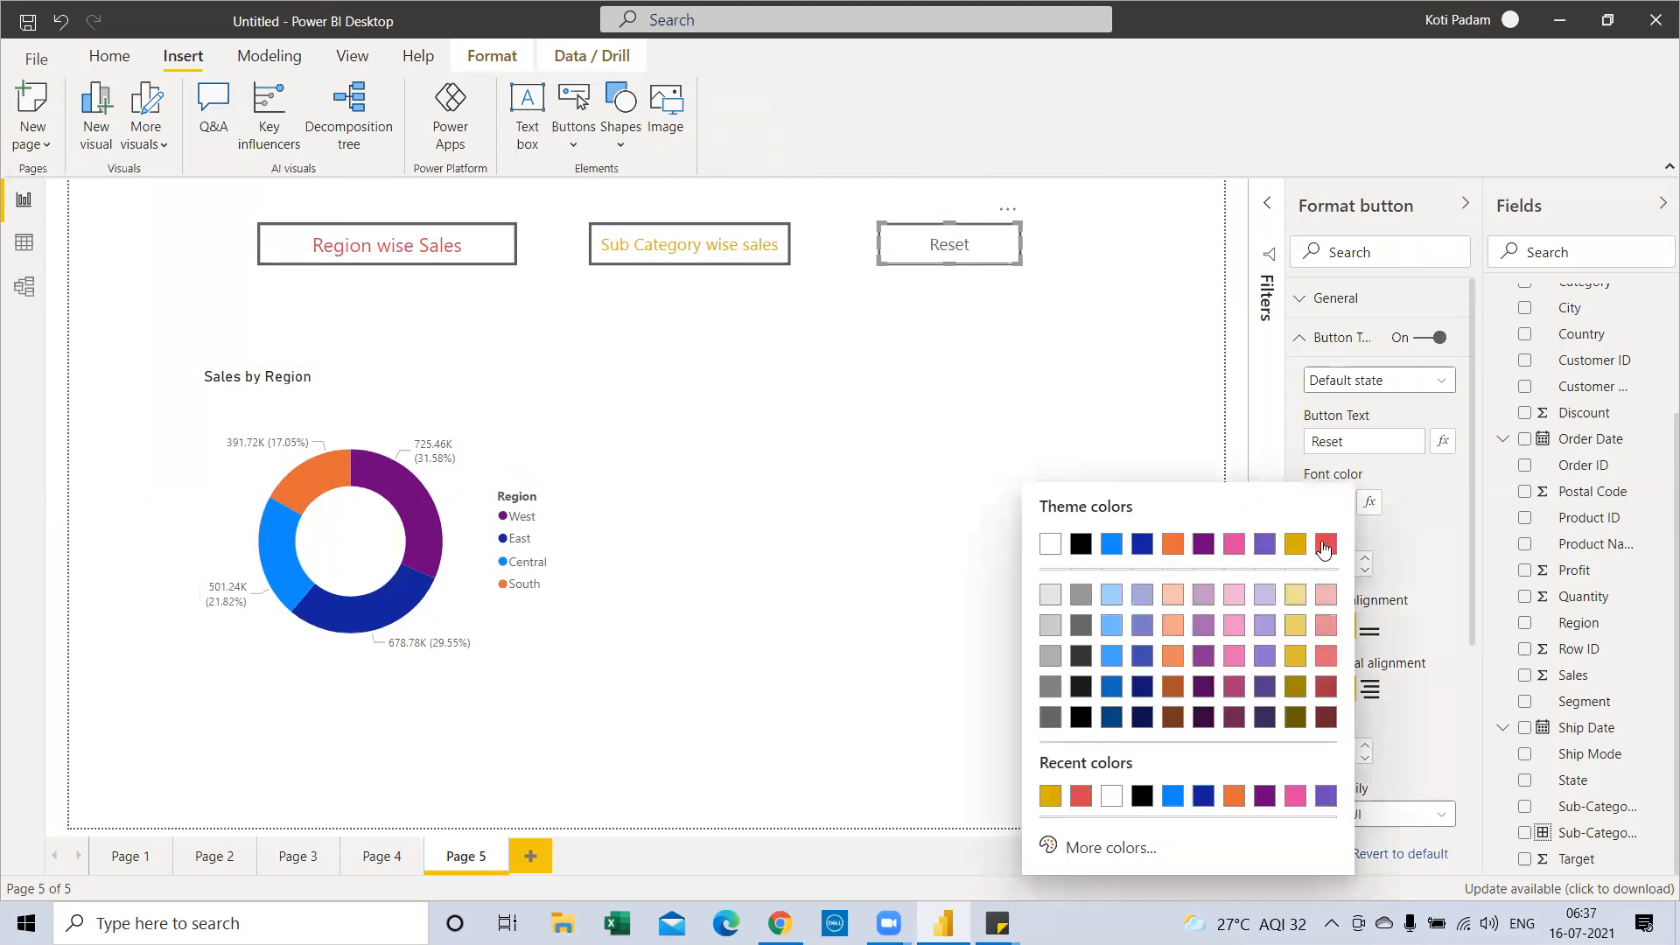
{"action": "left_click", "coordinate": [1264, 546]}
{"action": "scroll", "coordinate": [1403, 740], "scroll_direction": "down", "scroll_amount": 5}
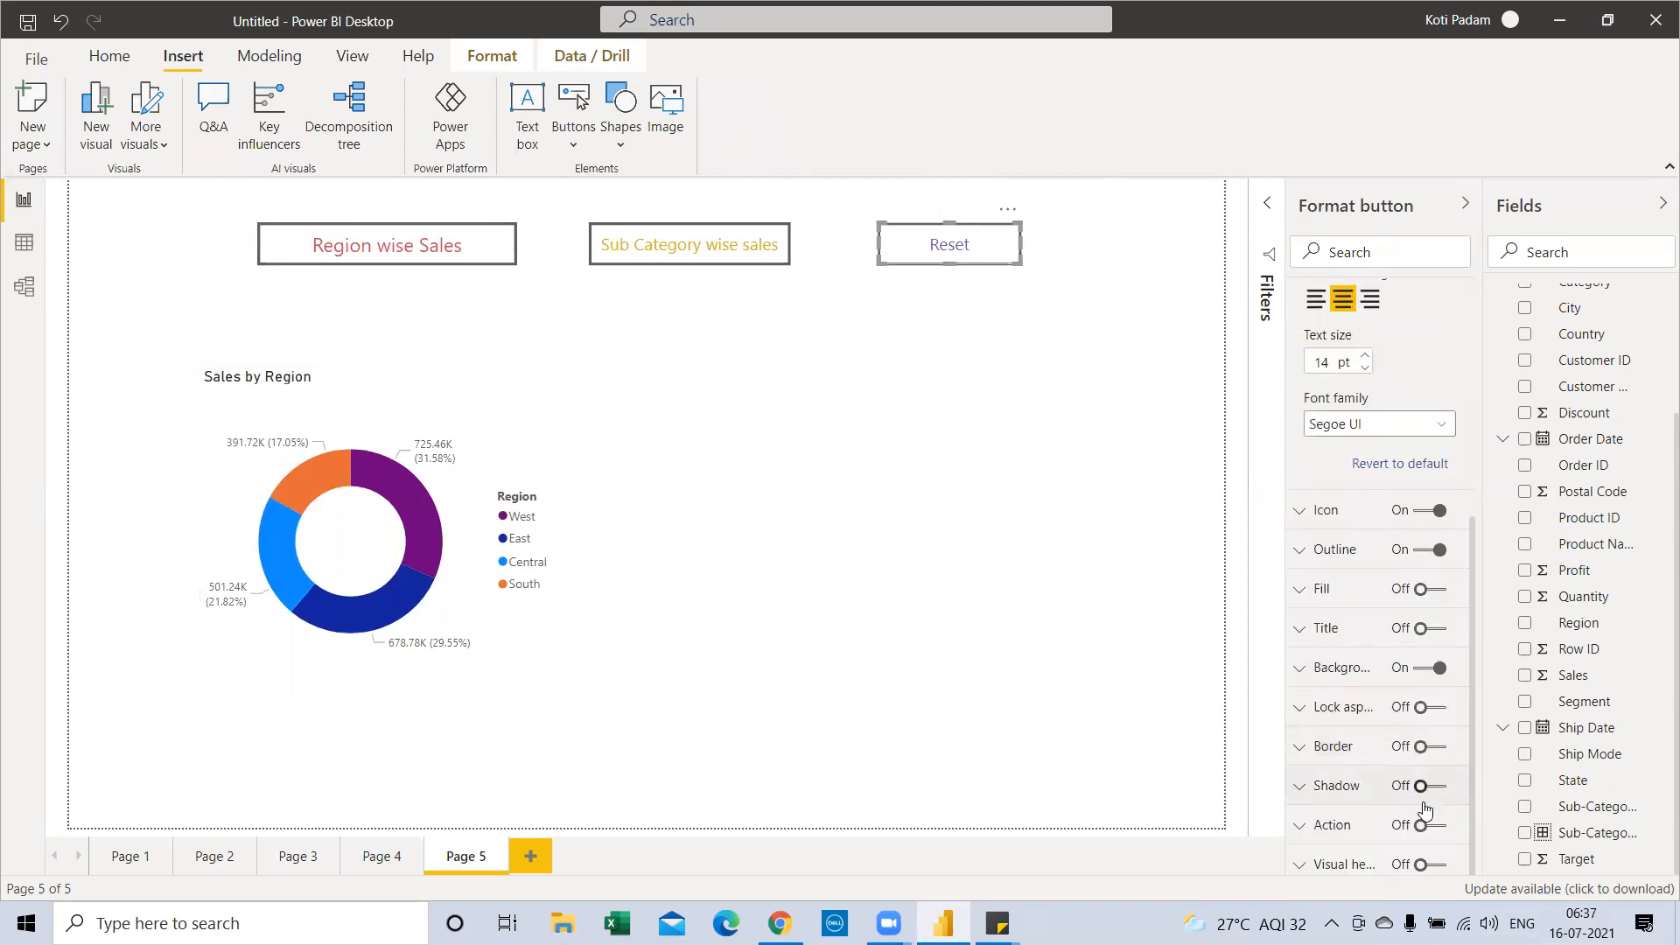
{"action": "scroll", "coordinate": [1370, 700], "scroll_direction": "up", "scroll_amount": 5}
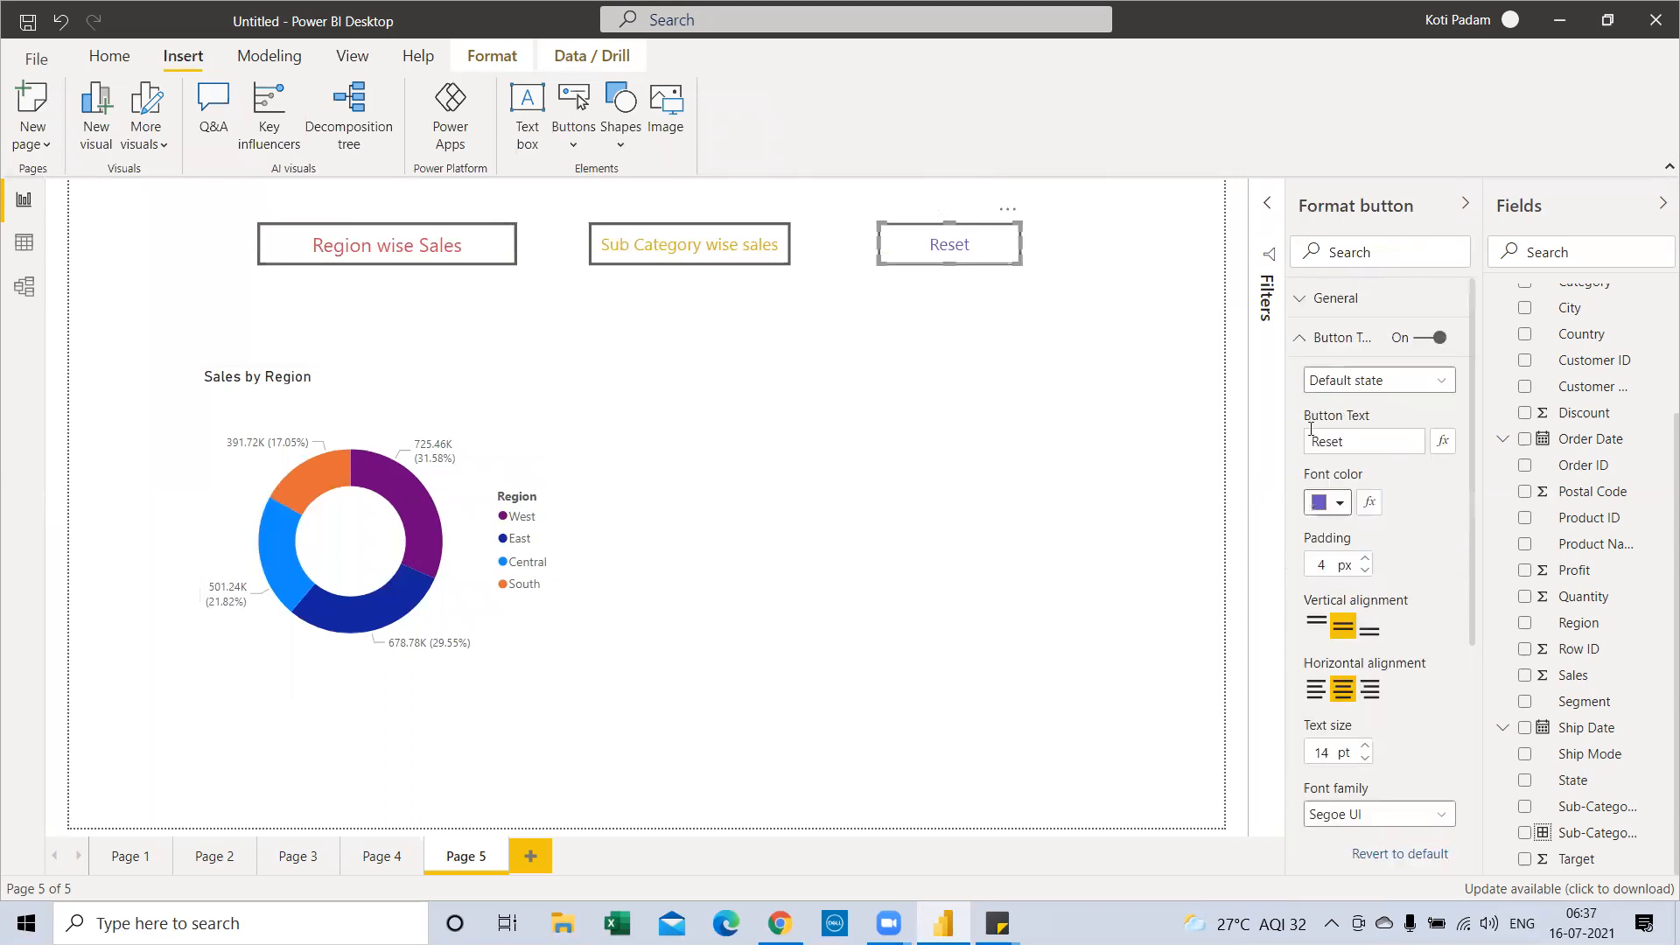
{"action": "left_click", "coordinate": [1300, 337]}
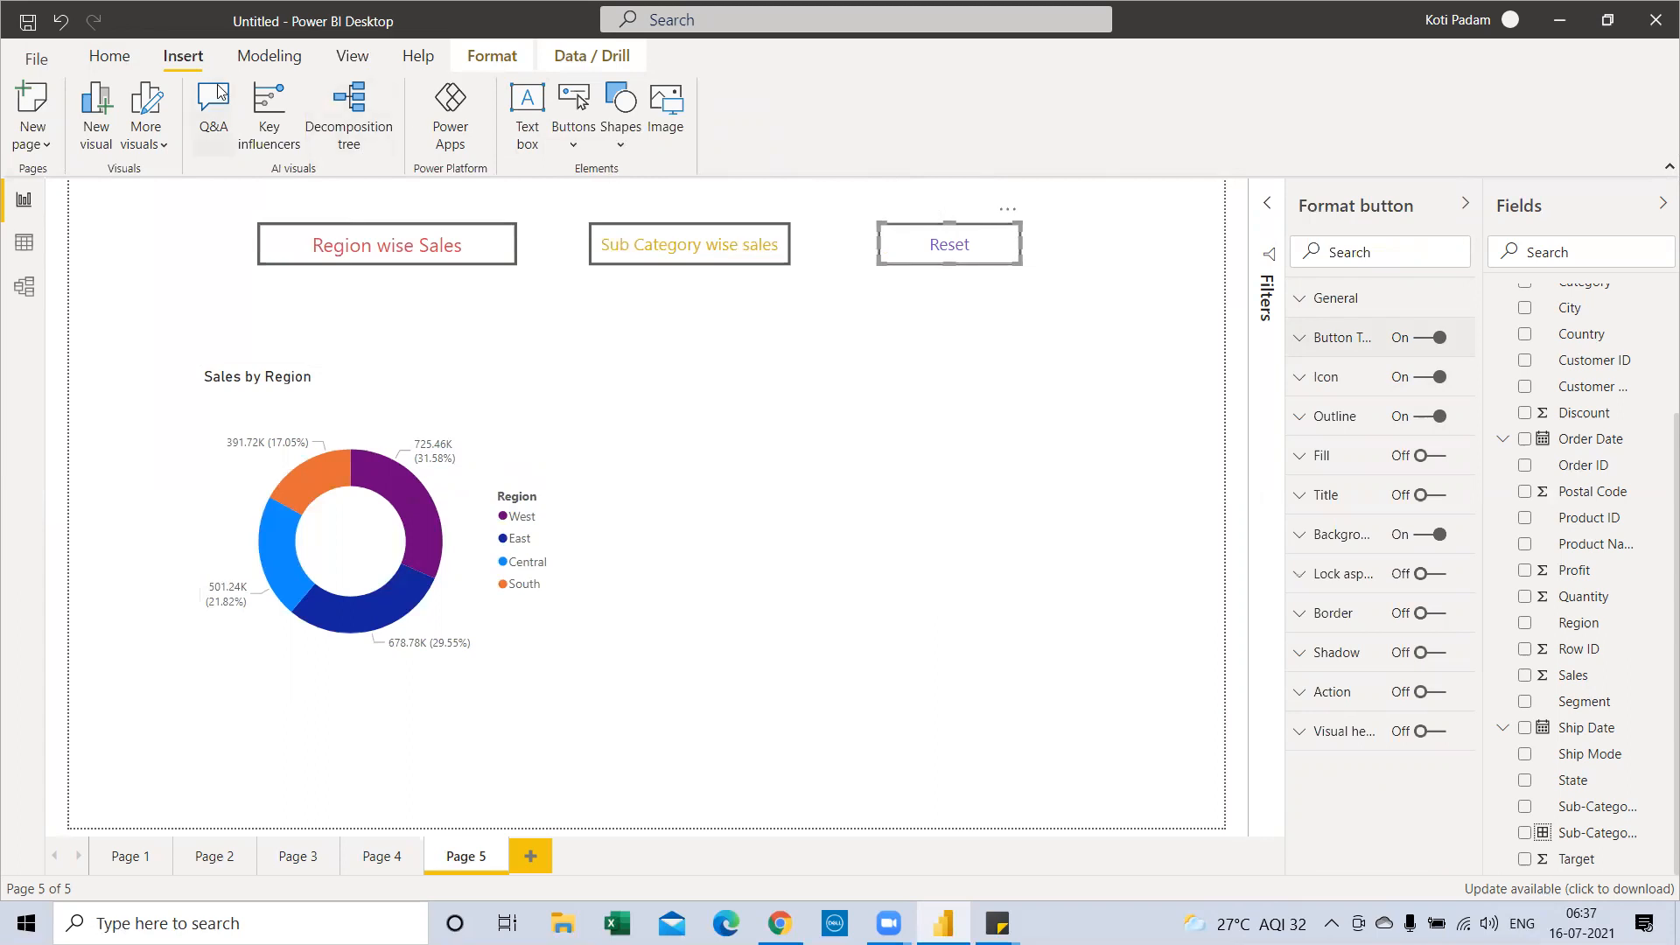
Add a bookmark named Reset with the Sales by Sub-Category chart unhidden, so both charts show
{"action": "left_click", "coordinate": [352, 55]}
{"action": "left_click", "coordinate": [956, 105]}
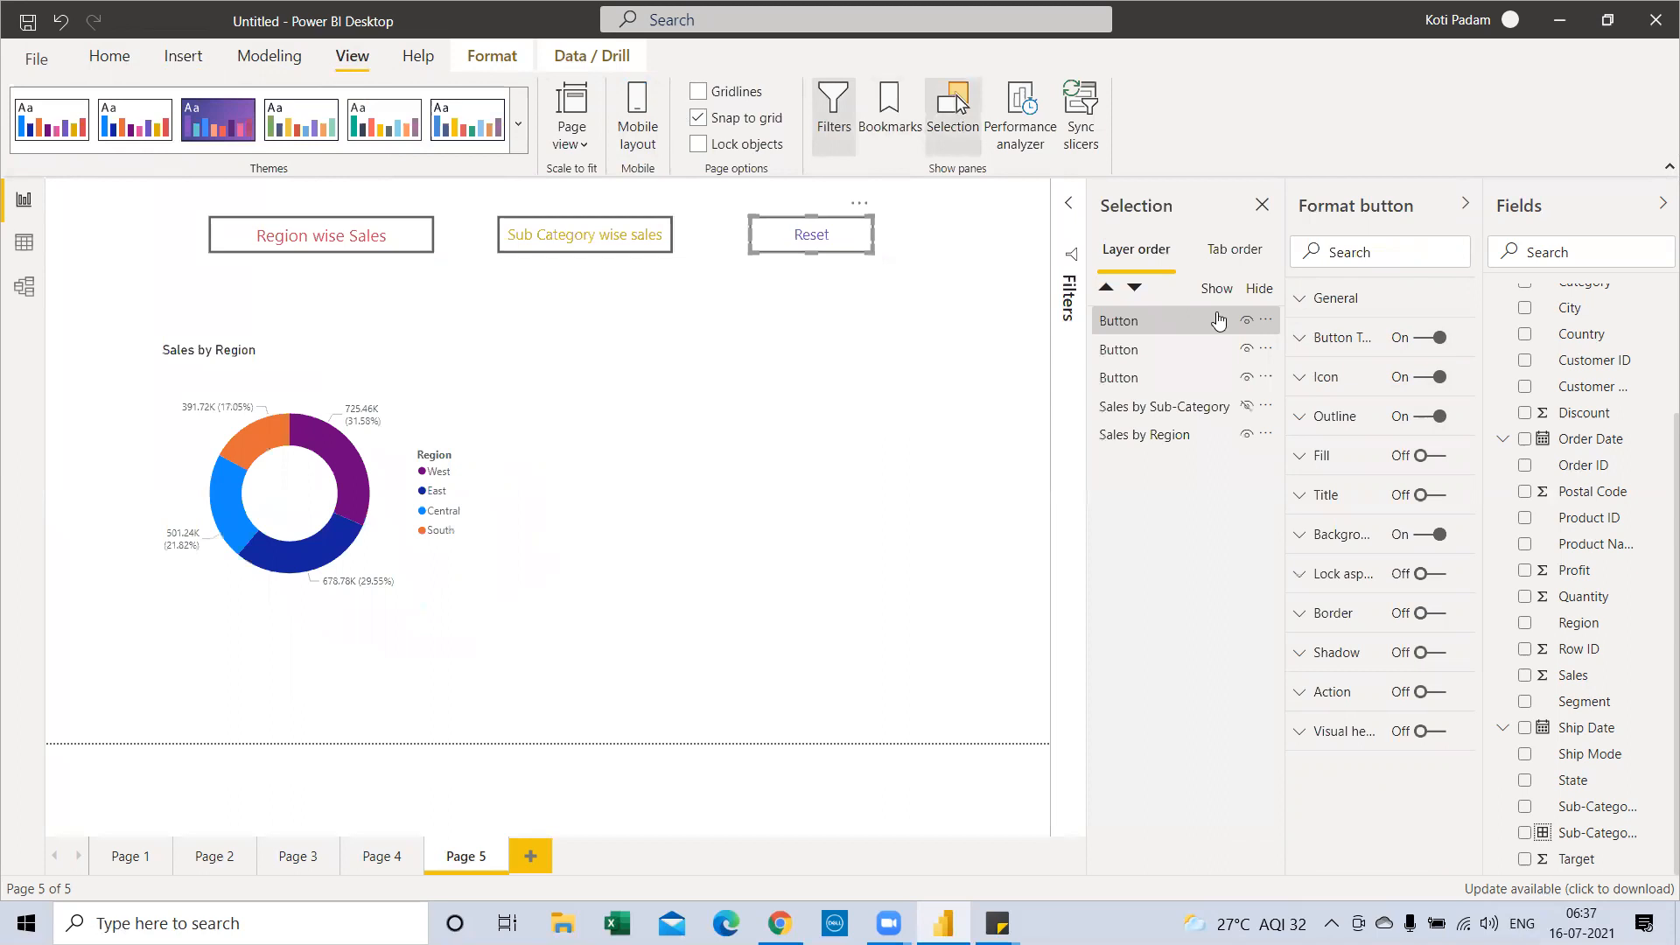
{"action": "left_click", "coordinate": [1200, 323]}
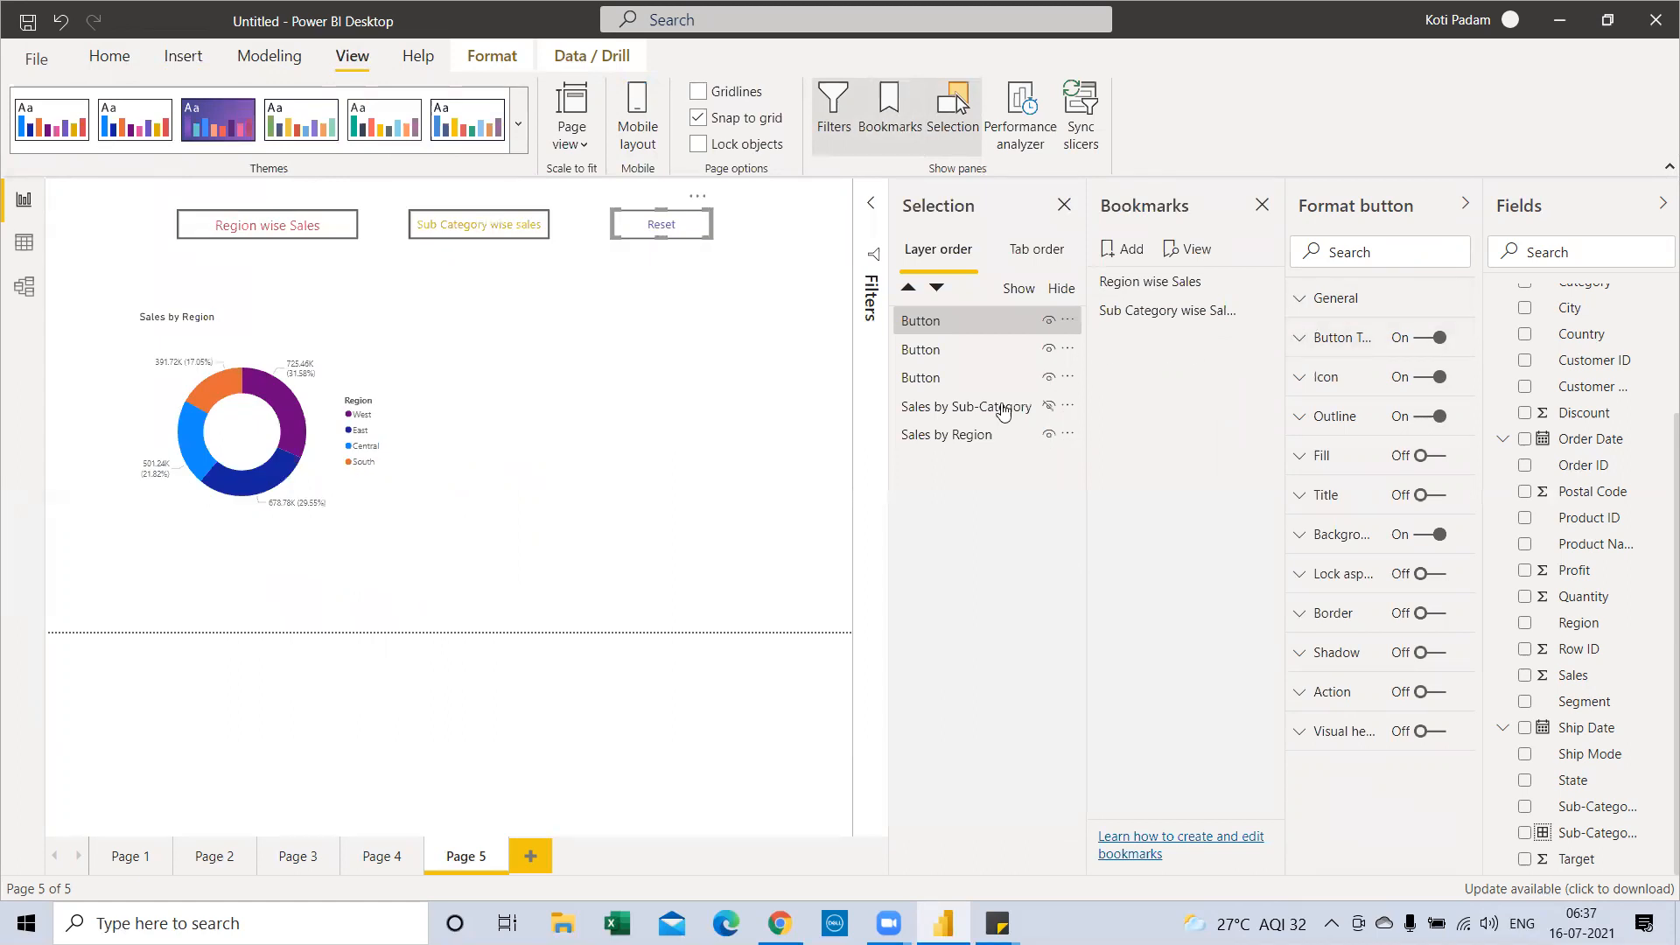
{"action": "left_click", "coordinate": [1116, 249]}
{"action": "double_click", "coordinate": [1150, 337]}
{"action": "type", "text": "Reset"}
{"action": "key", "text": "Return"}
{"action": "left_click", "coordinate": [1048, 406]}
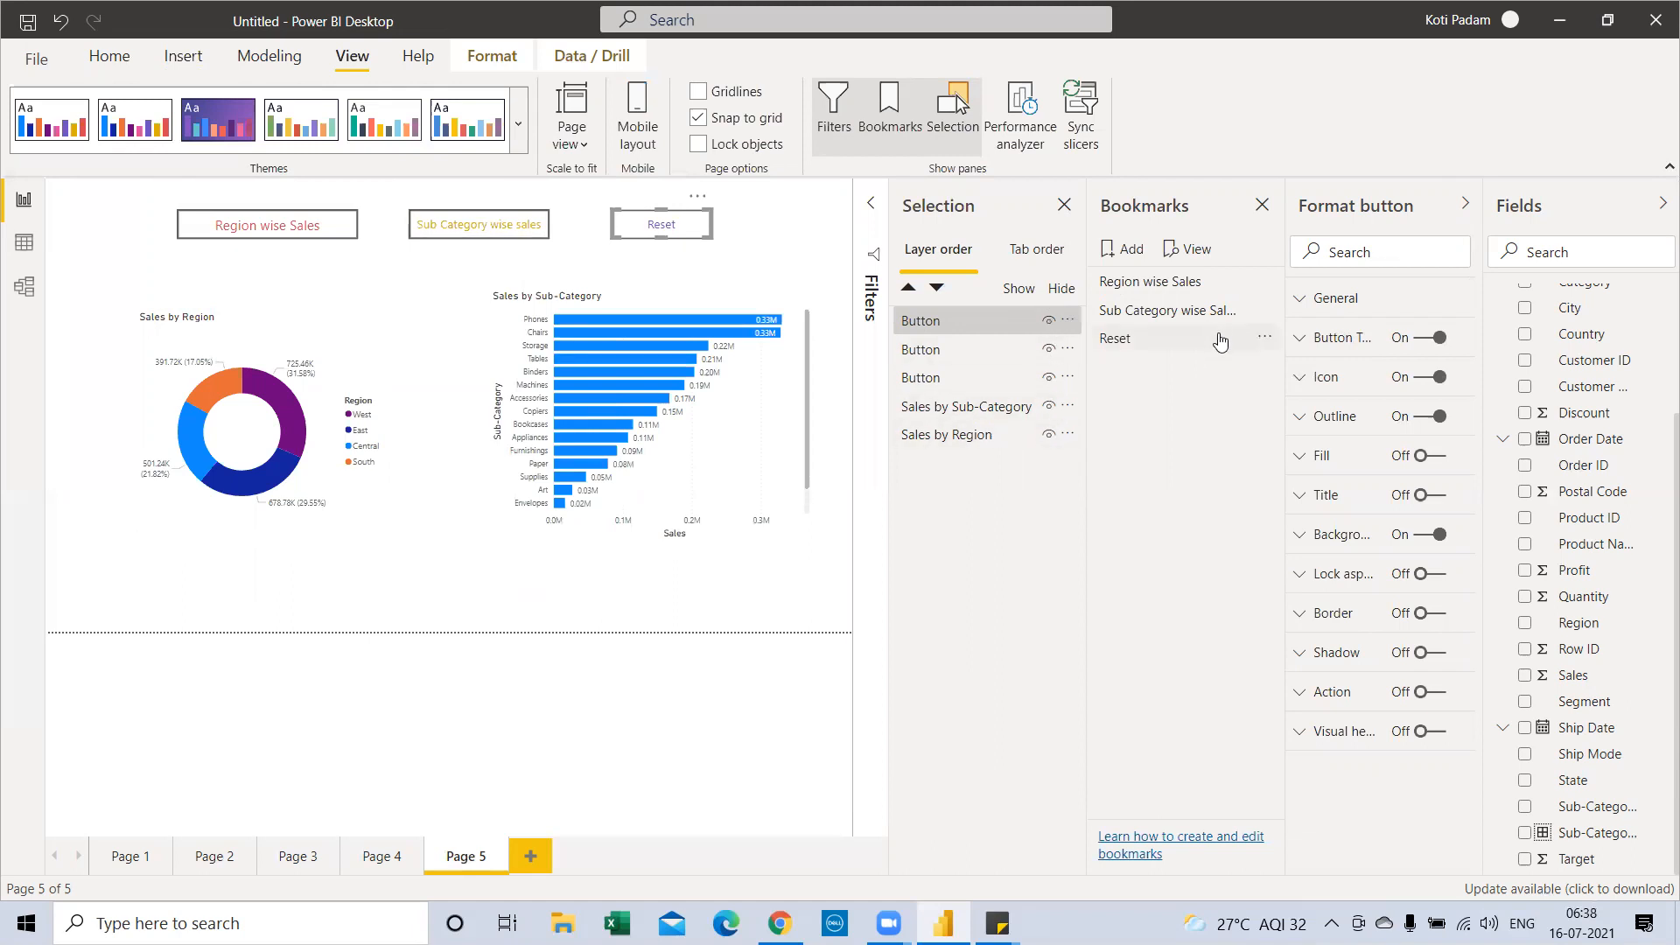
{"action": "left_click", "coordinate": [1265, 337]}
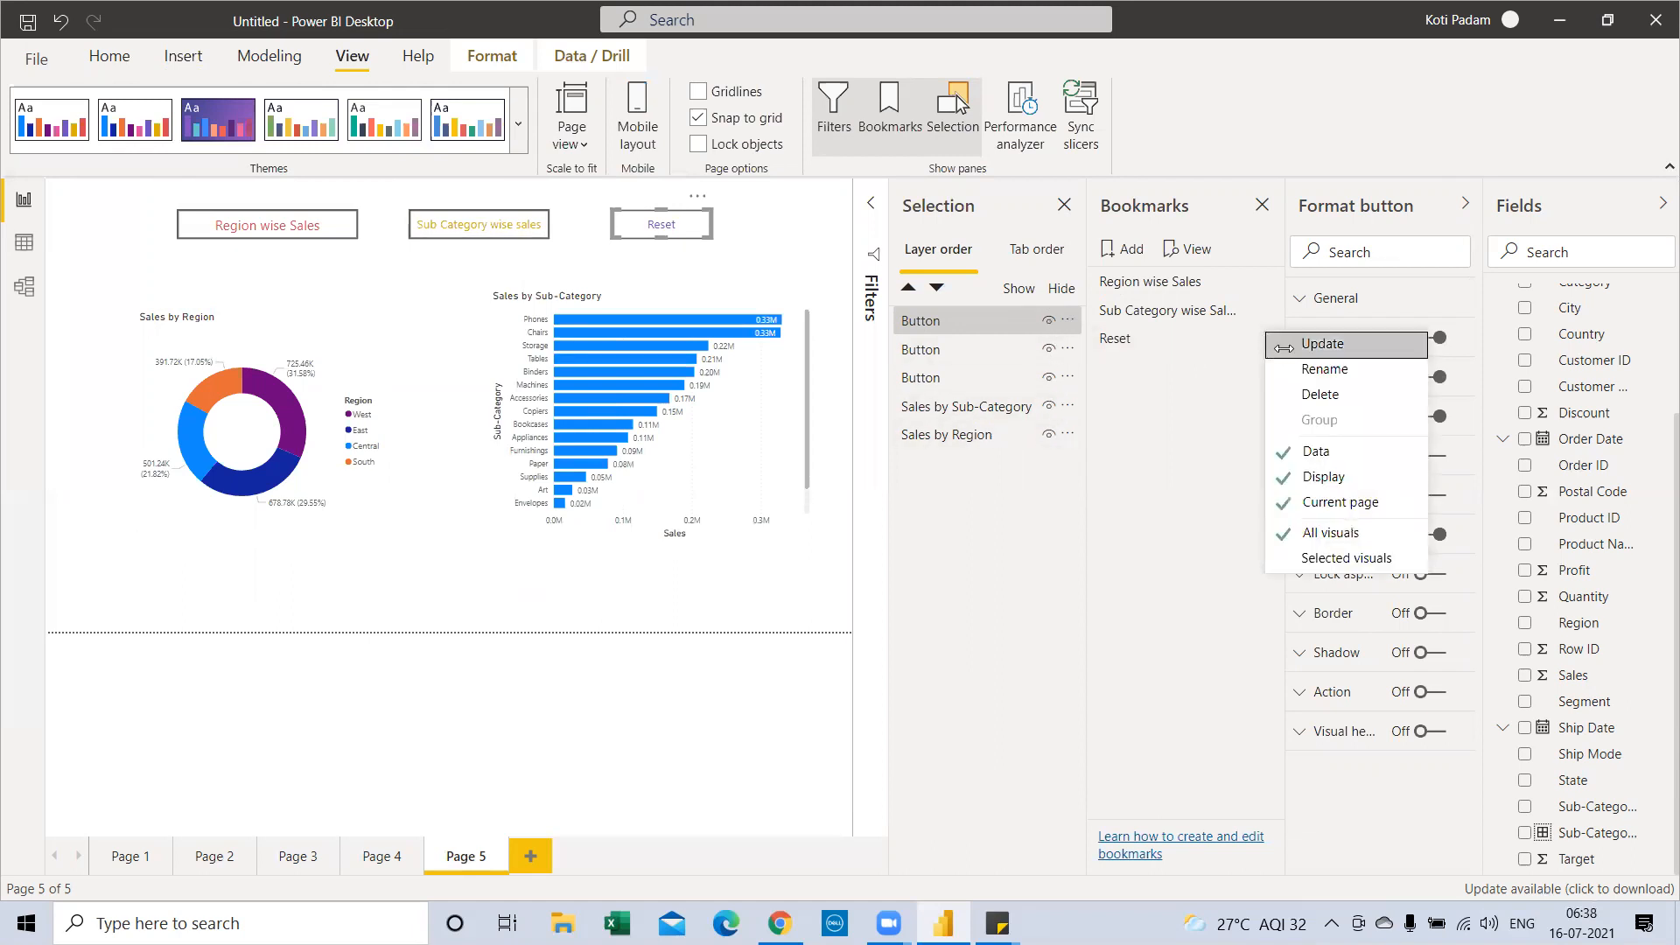
{"action": "left_click", "coordinate": [1284, 346]}
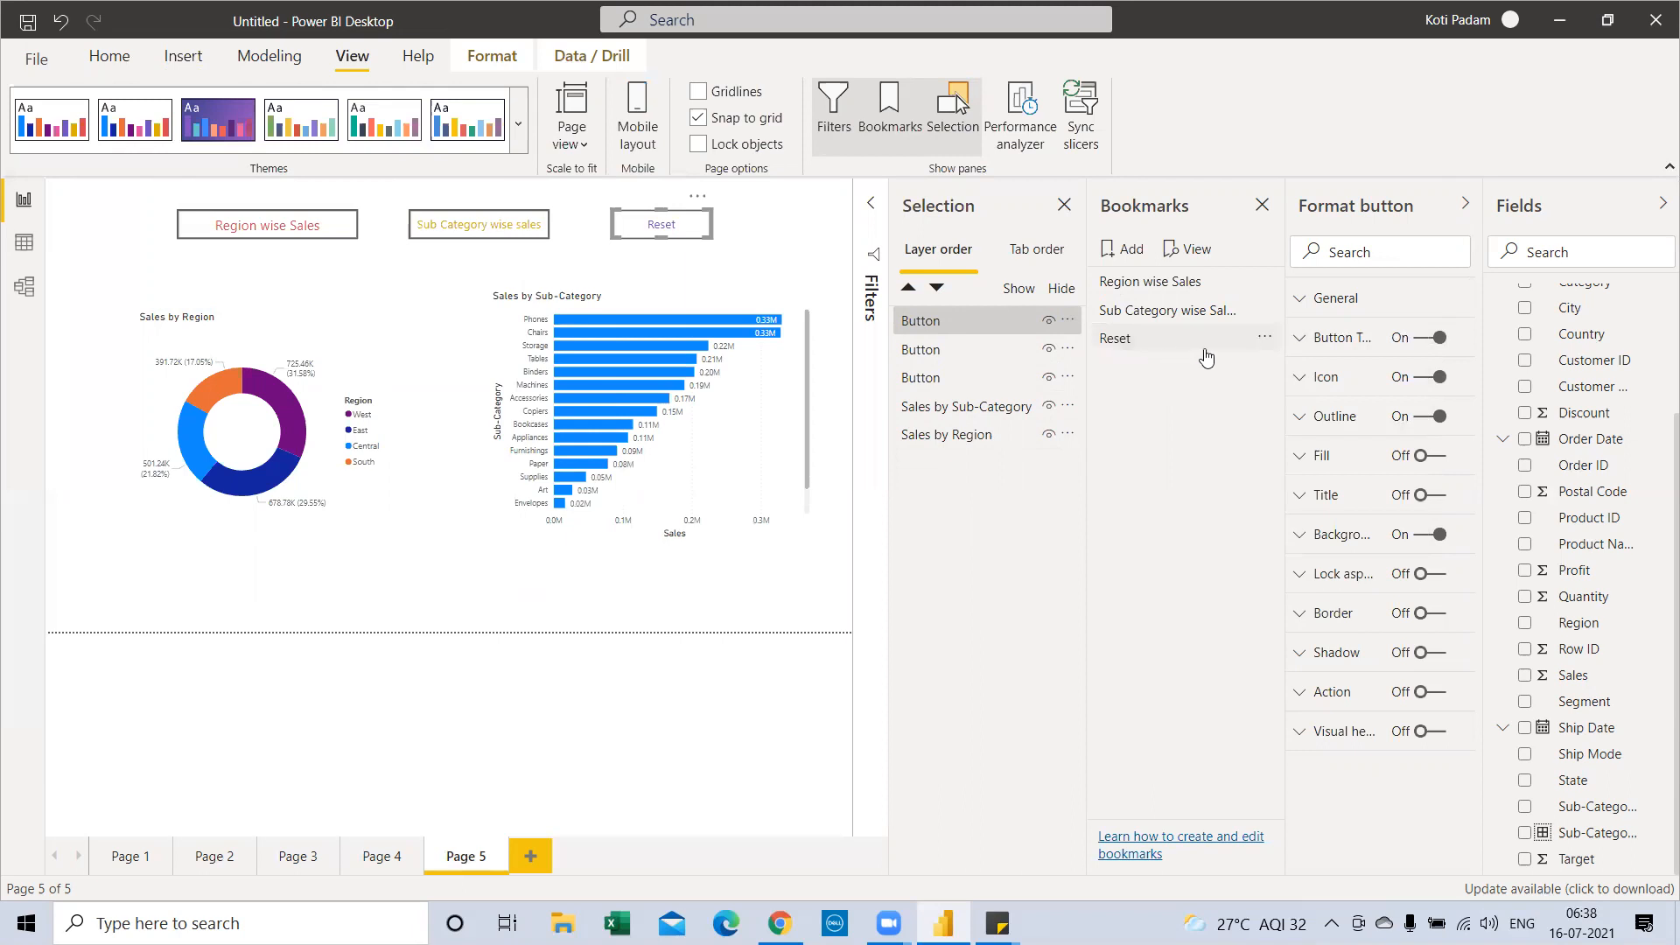
Set the Reset button's action to Bookmark: Reset, then close the Bookmarks and Selection panes
{"action": "left_click", "coordinate": [1427, 692]}
{"action": "left_click", "coordinate": [1300, 693]}
{"action": "scroll", "coordinate": [1336, 729], "scroll_direction": "down", "scroll_amount": 1}
{"action": "left_click", "coordinate": [1338, 700]}
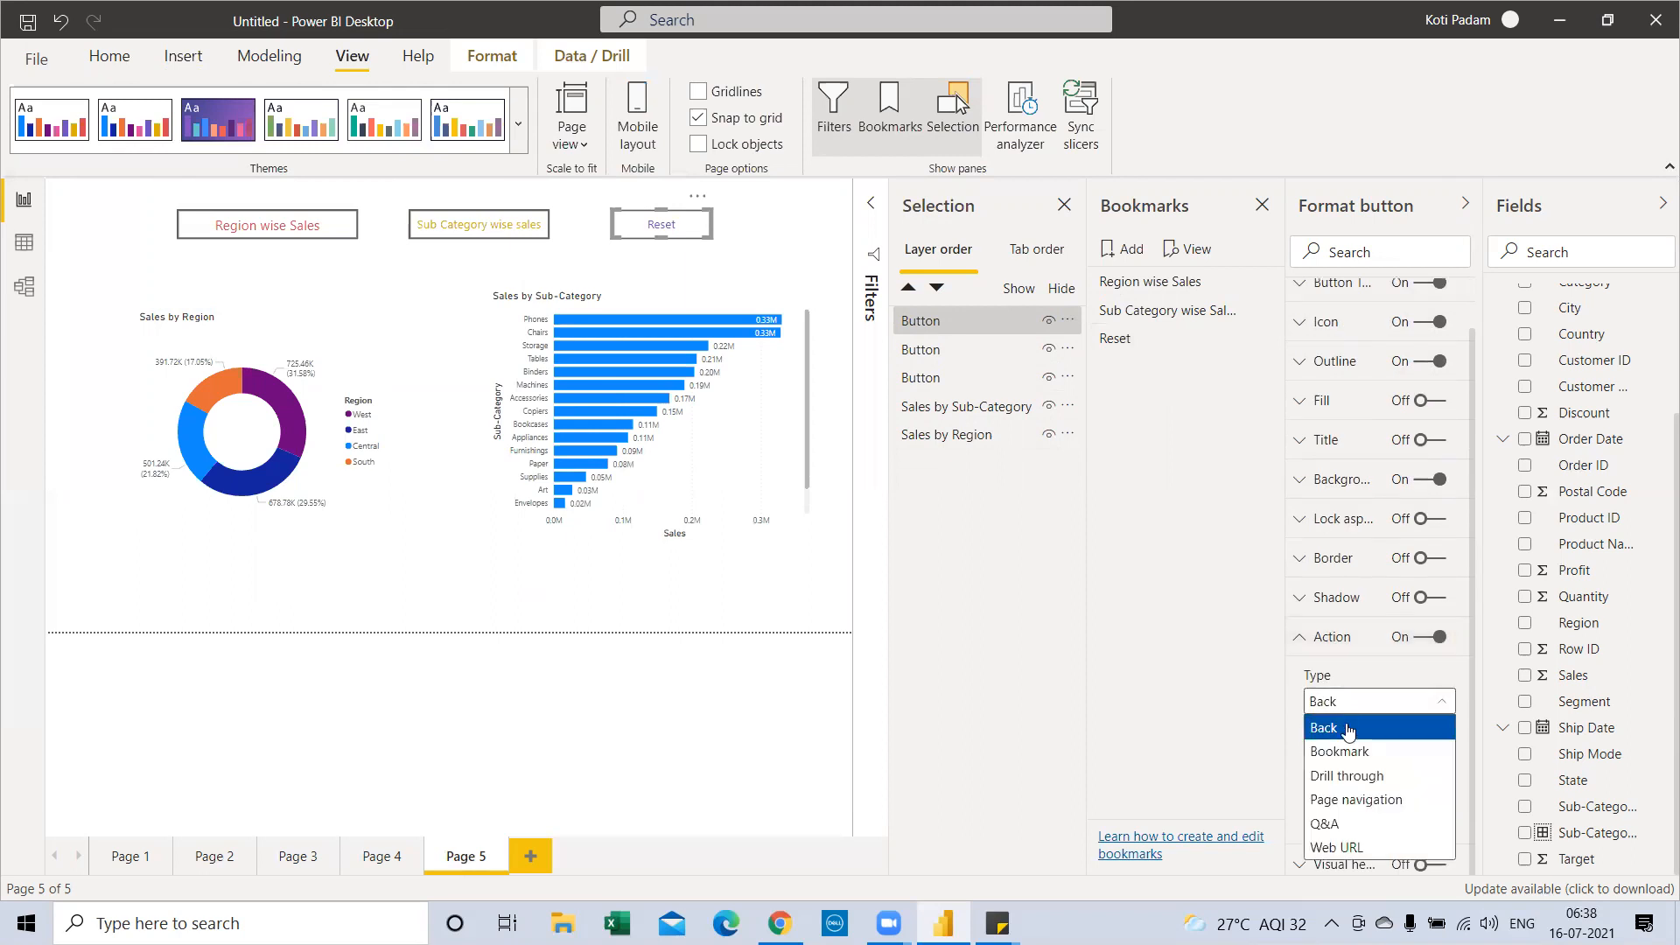
{"action": "left_click", "coordinate": [1340, 751]}
{"action": "left_click", "coordinate": [1348, 768]}
{"action": "left_click", "coordinate": [1346, 867]}
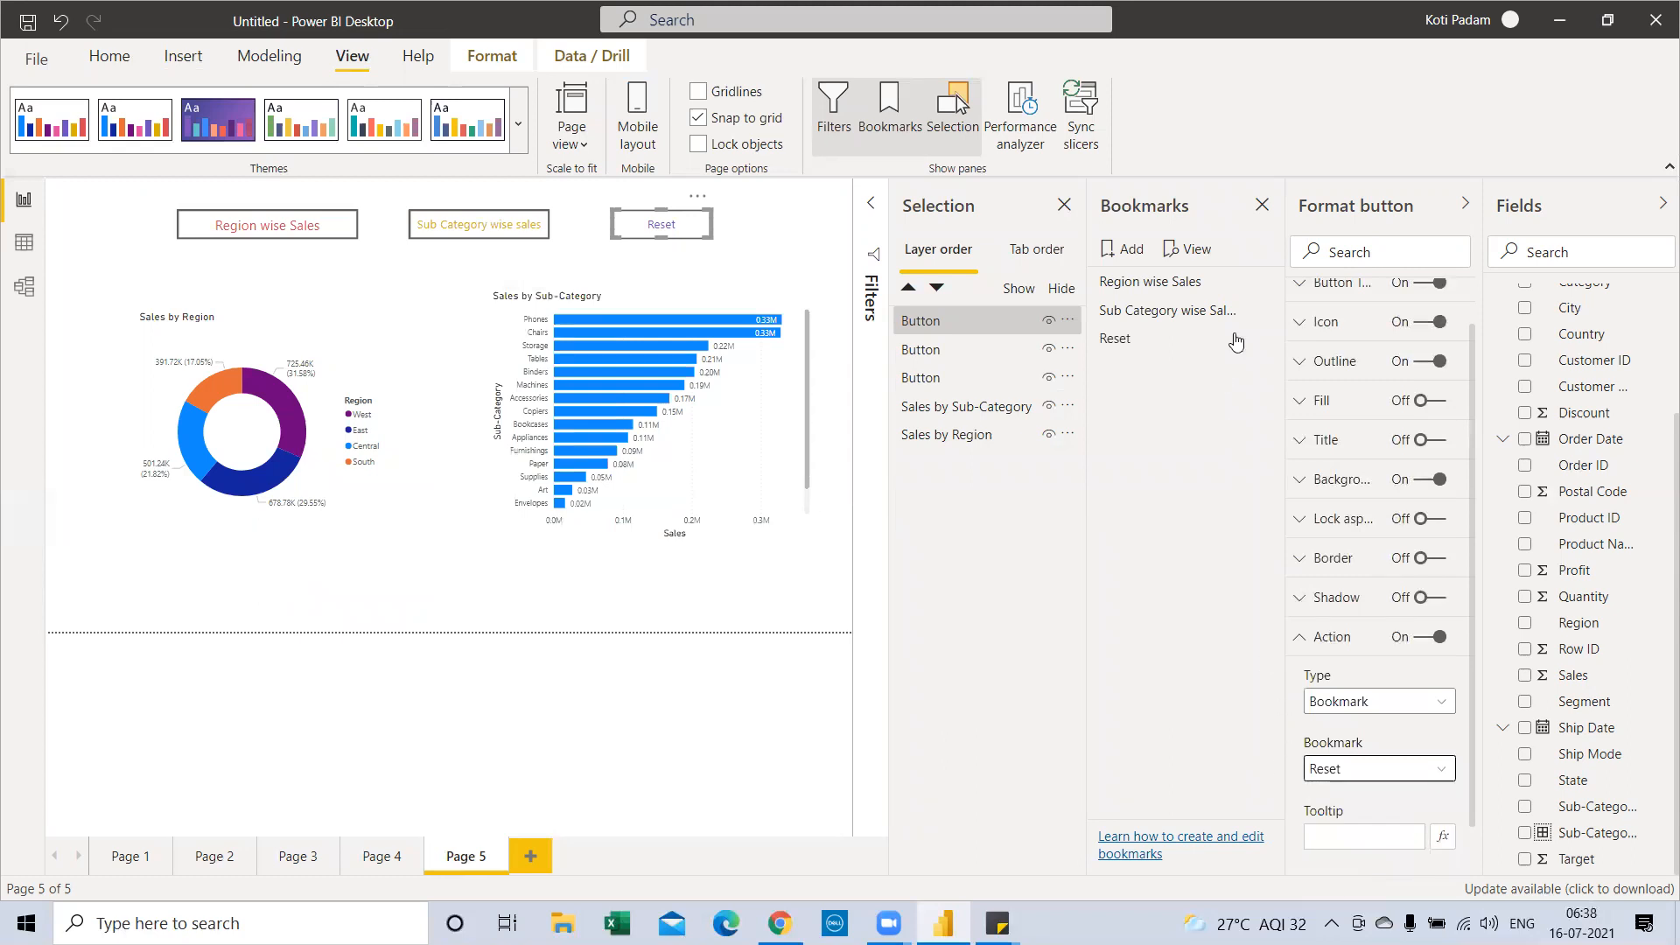
{"action": "left_click", "coordinate": [1267, 208]}
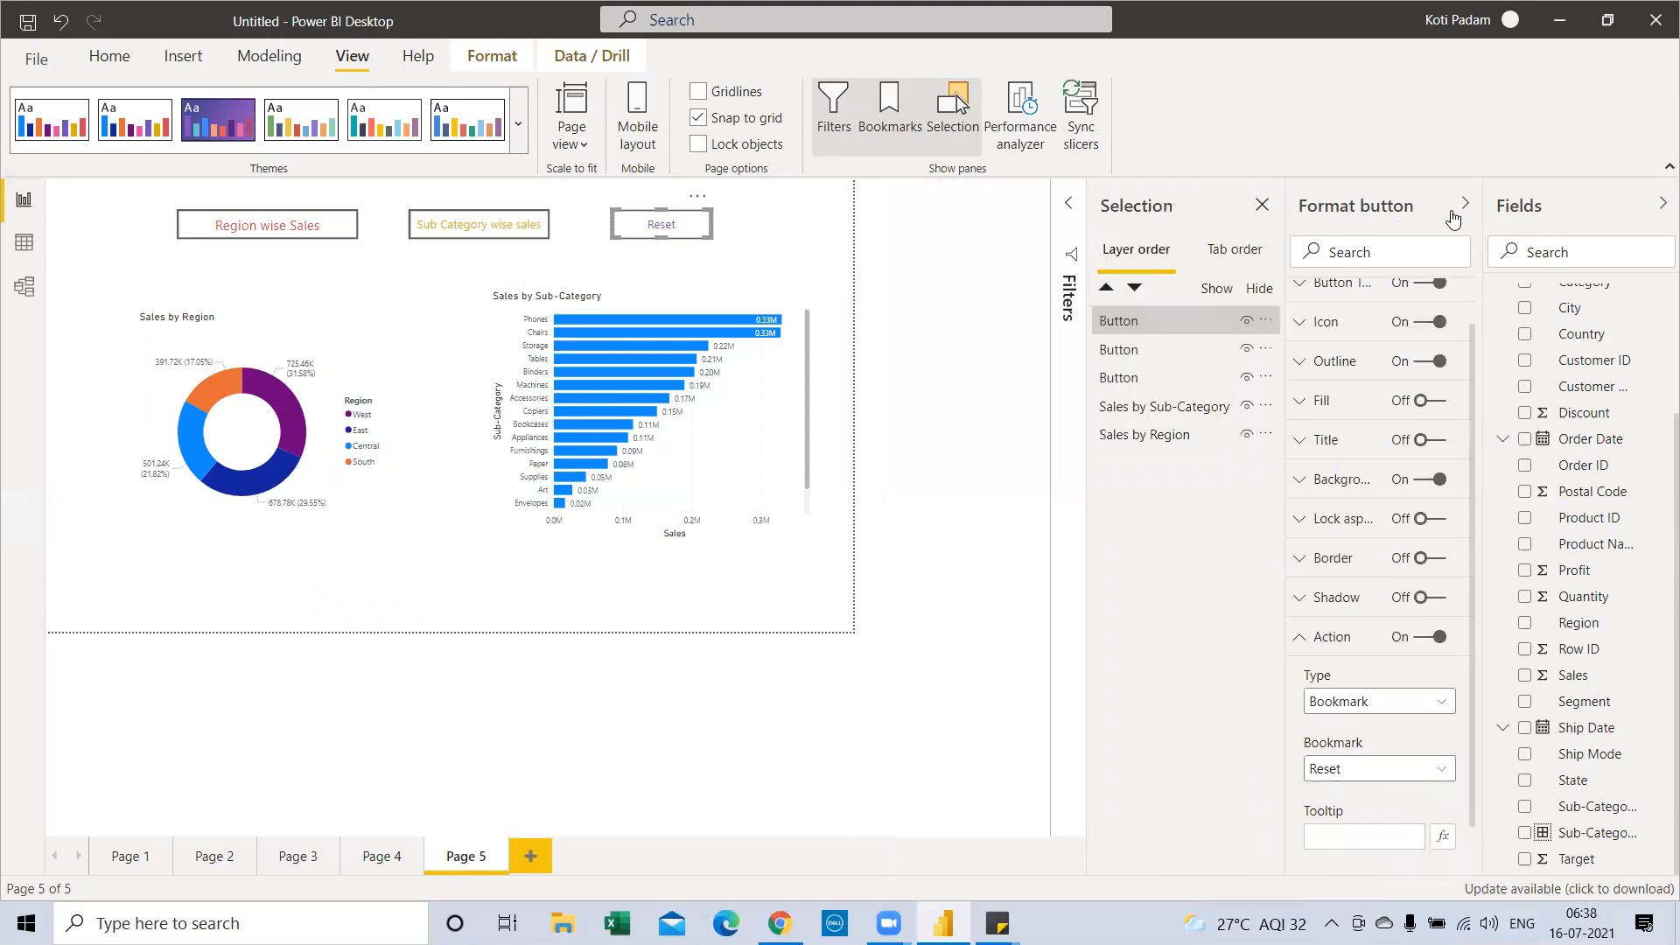
{"action": "left_click", "coordinate": [1266, 215]}
Test the Region, Sub Category and Reset buttons, ending with both charts displayed
{"action": "left_click", "coordinate": [1453, 214]}
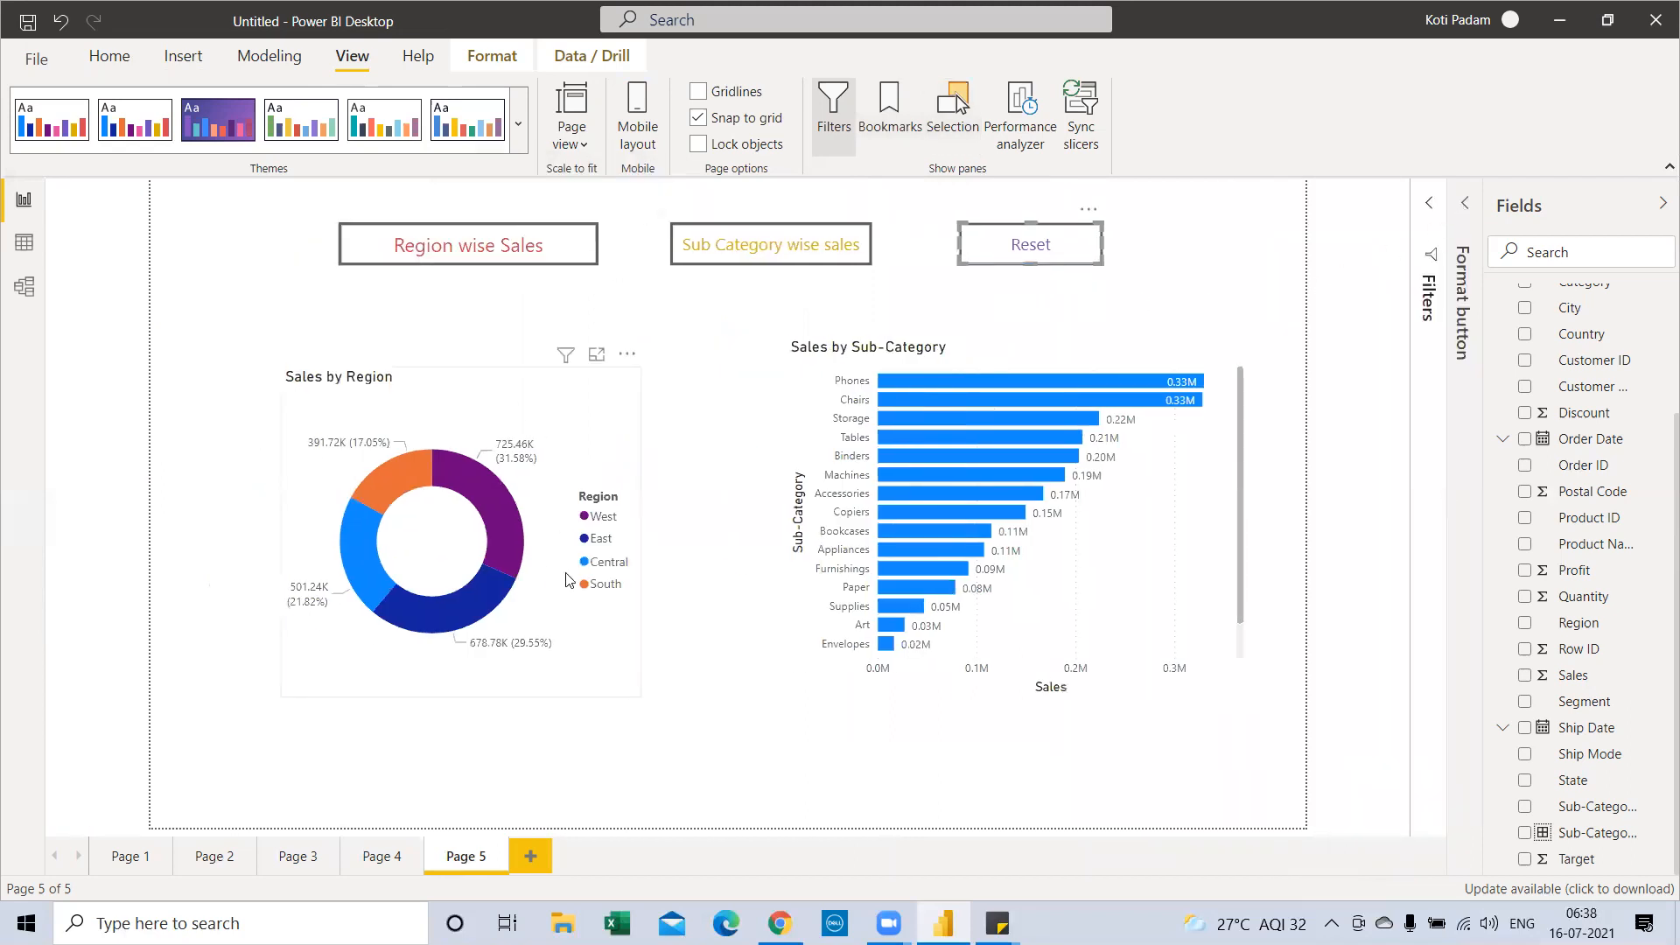
{"action": "left_click", "coordinate": [476, 244], "text": "ctrl"}
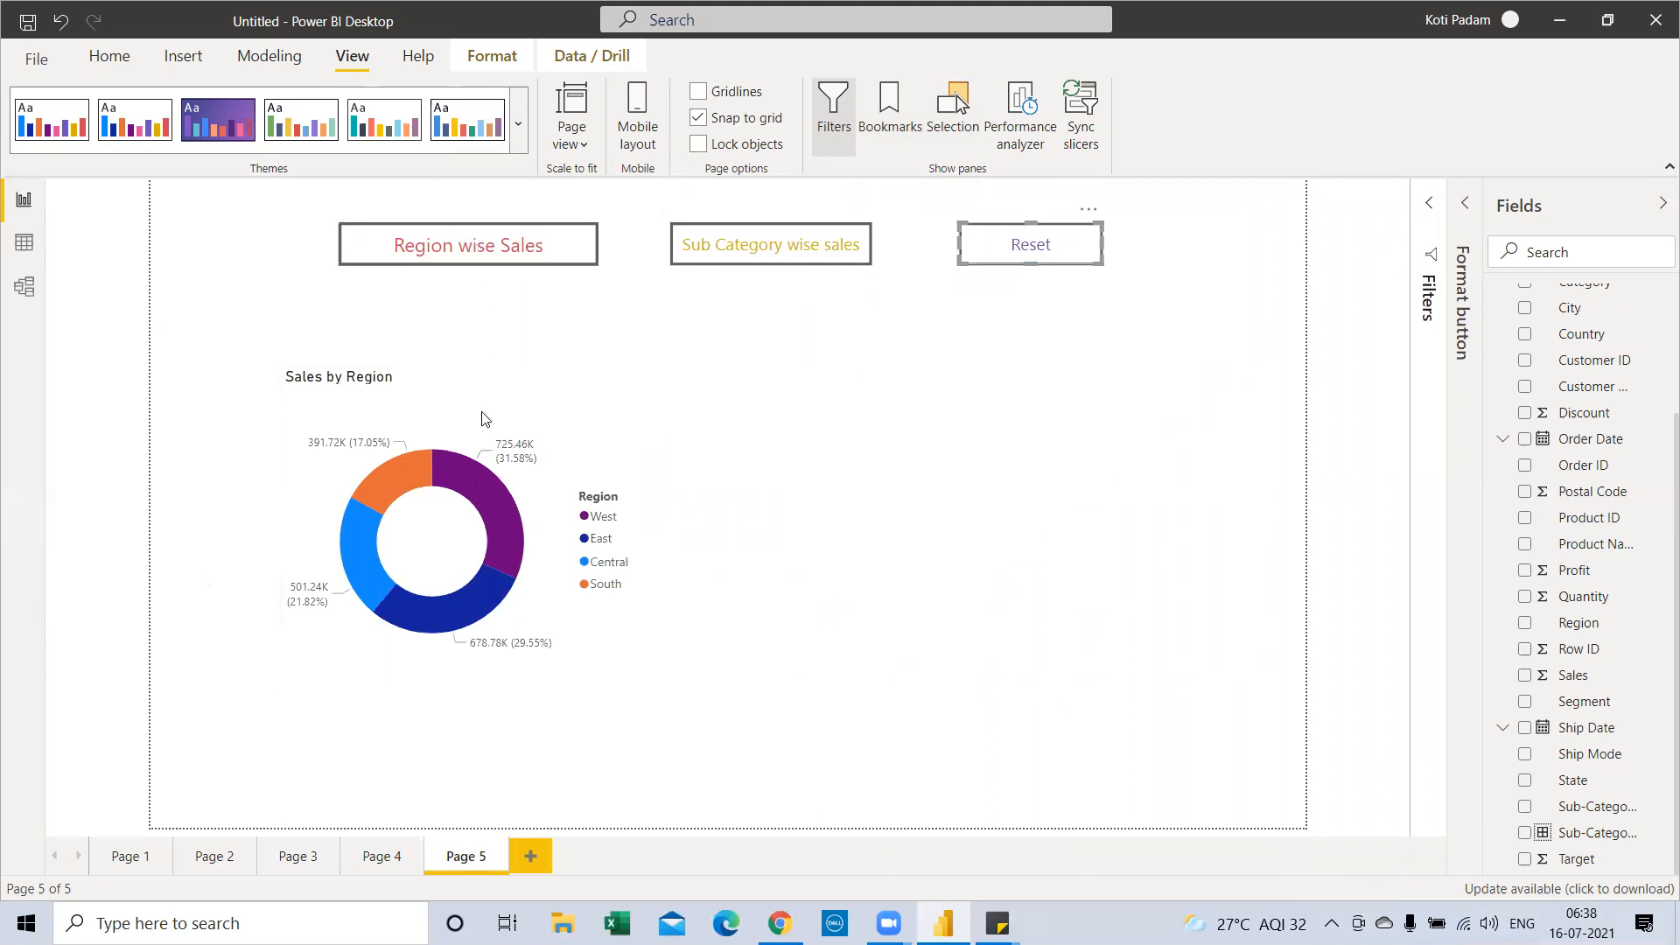
{"action": "left_click", "coordinate": [795, 253], "text": "ctrl"}
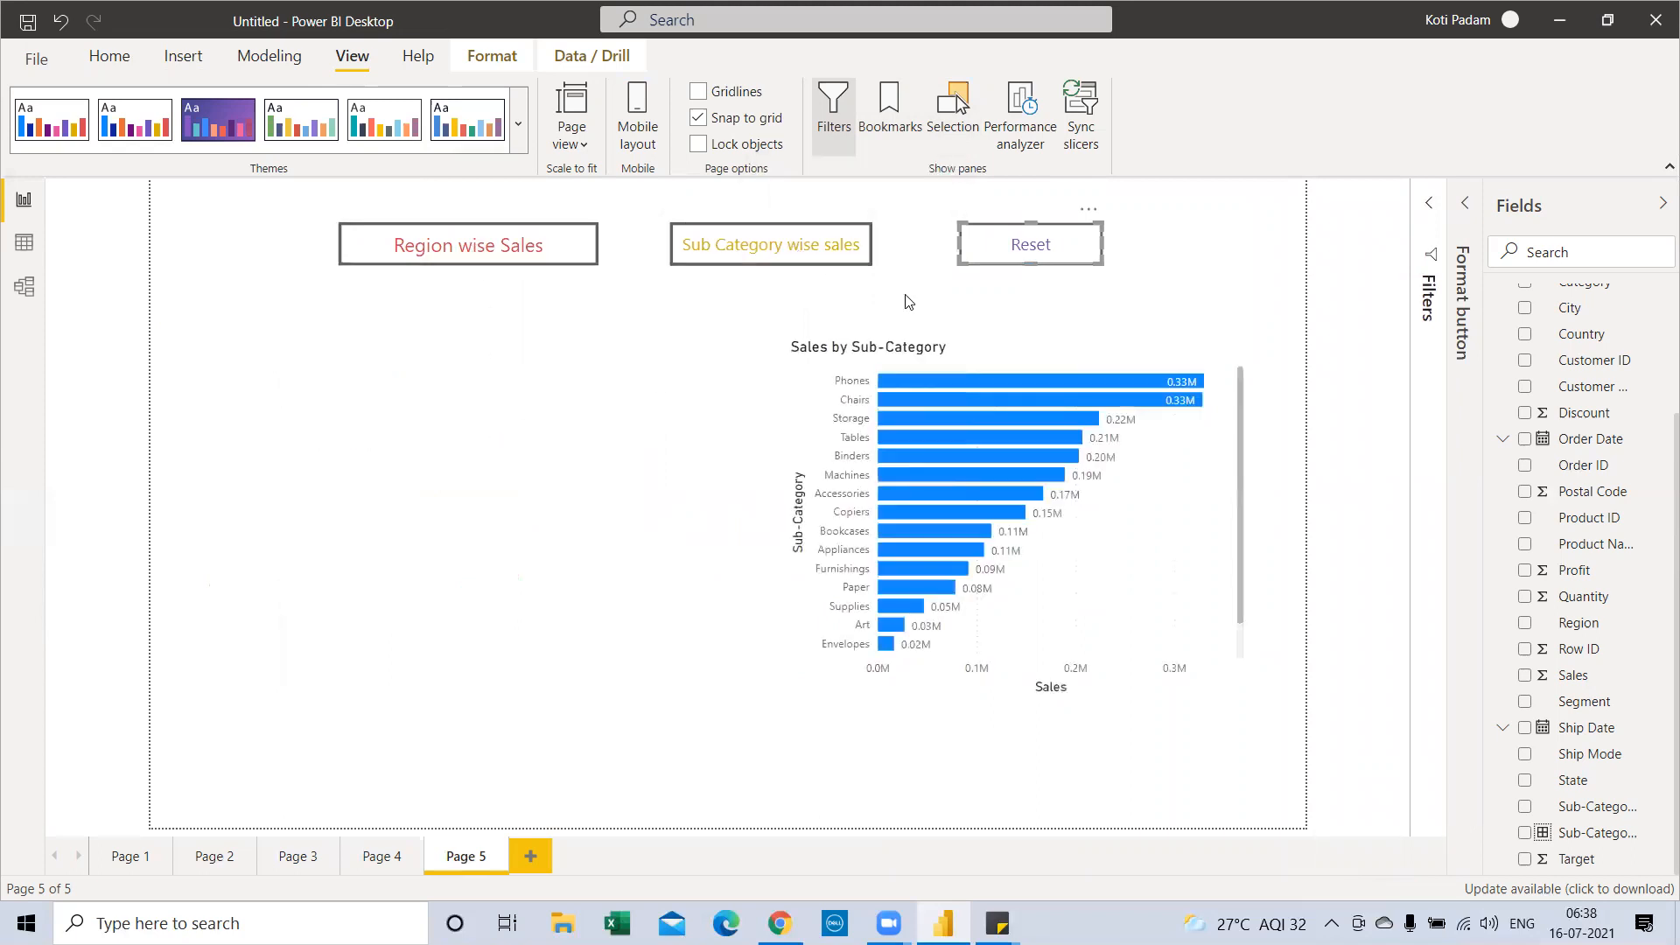
{"action": "left_click", "coordinate": [1023, 253], "text": "ctrl"}
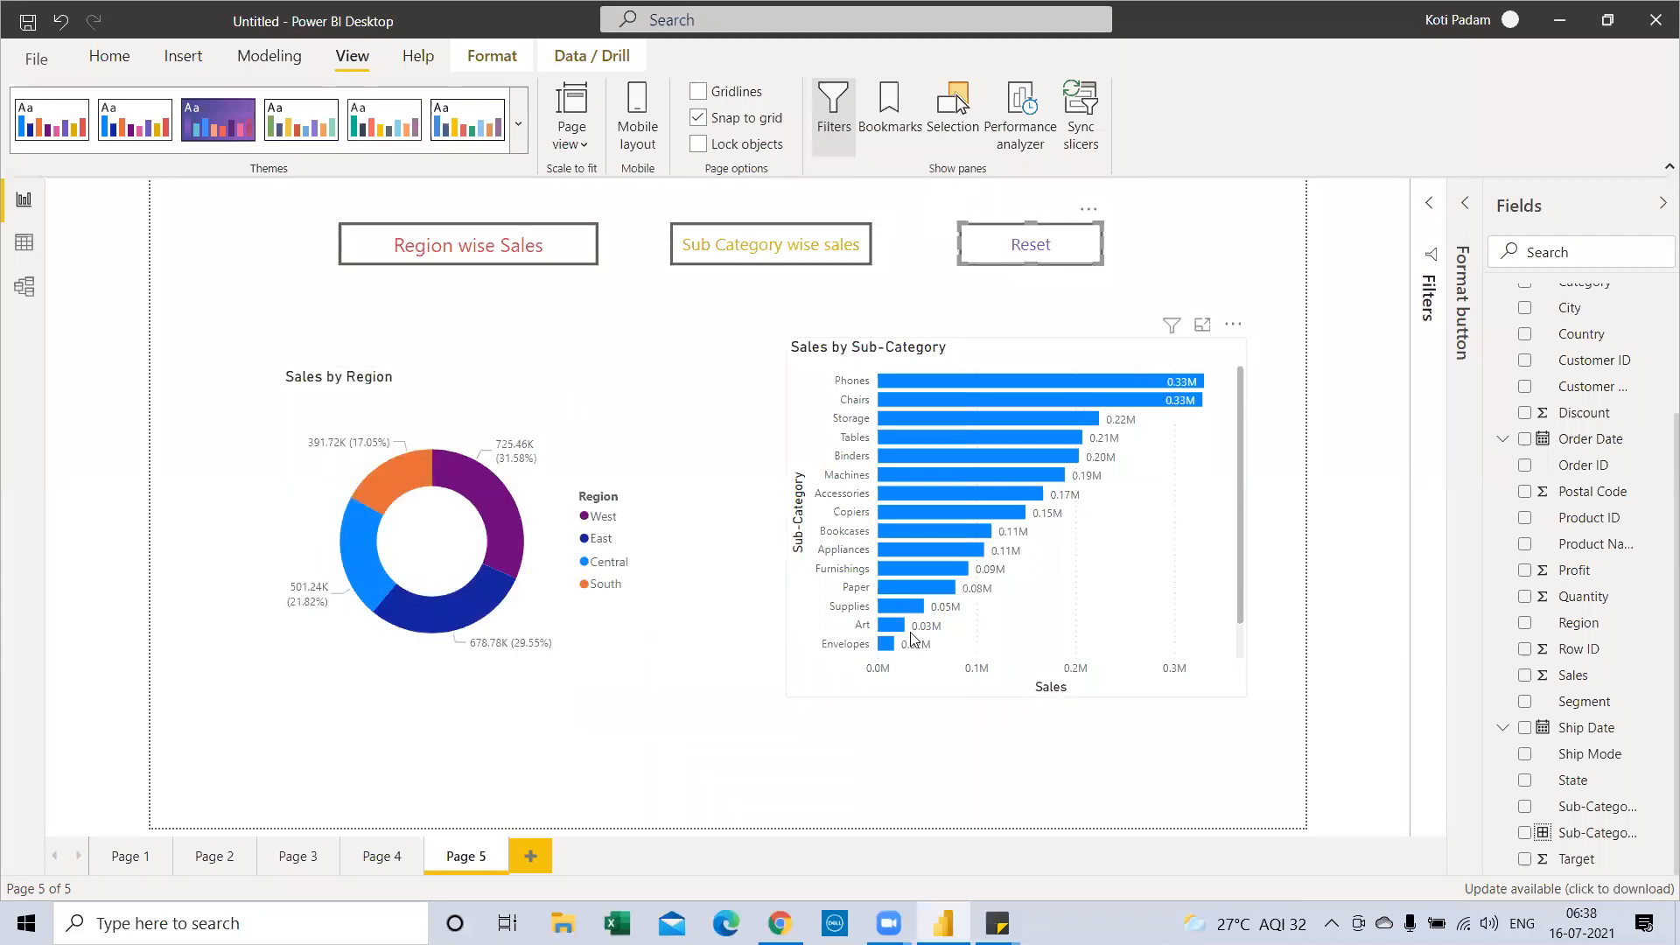
{"action": "left_click", "coordinate": [430, 257], "text": "ctrl"}
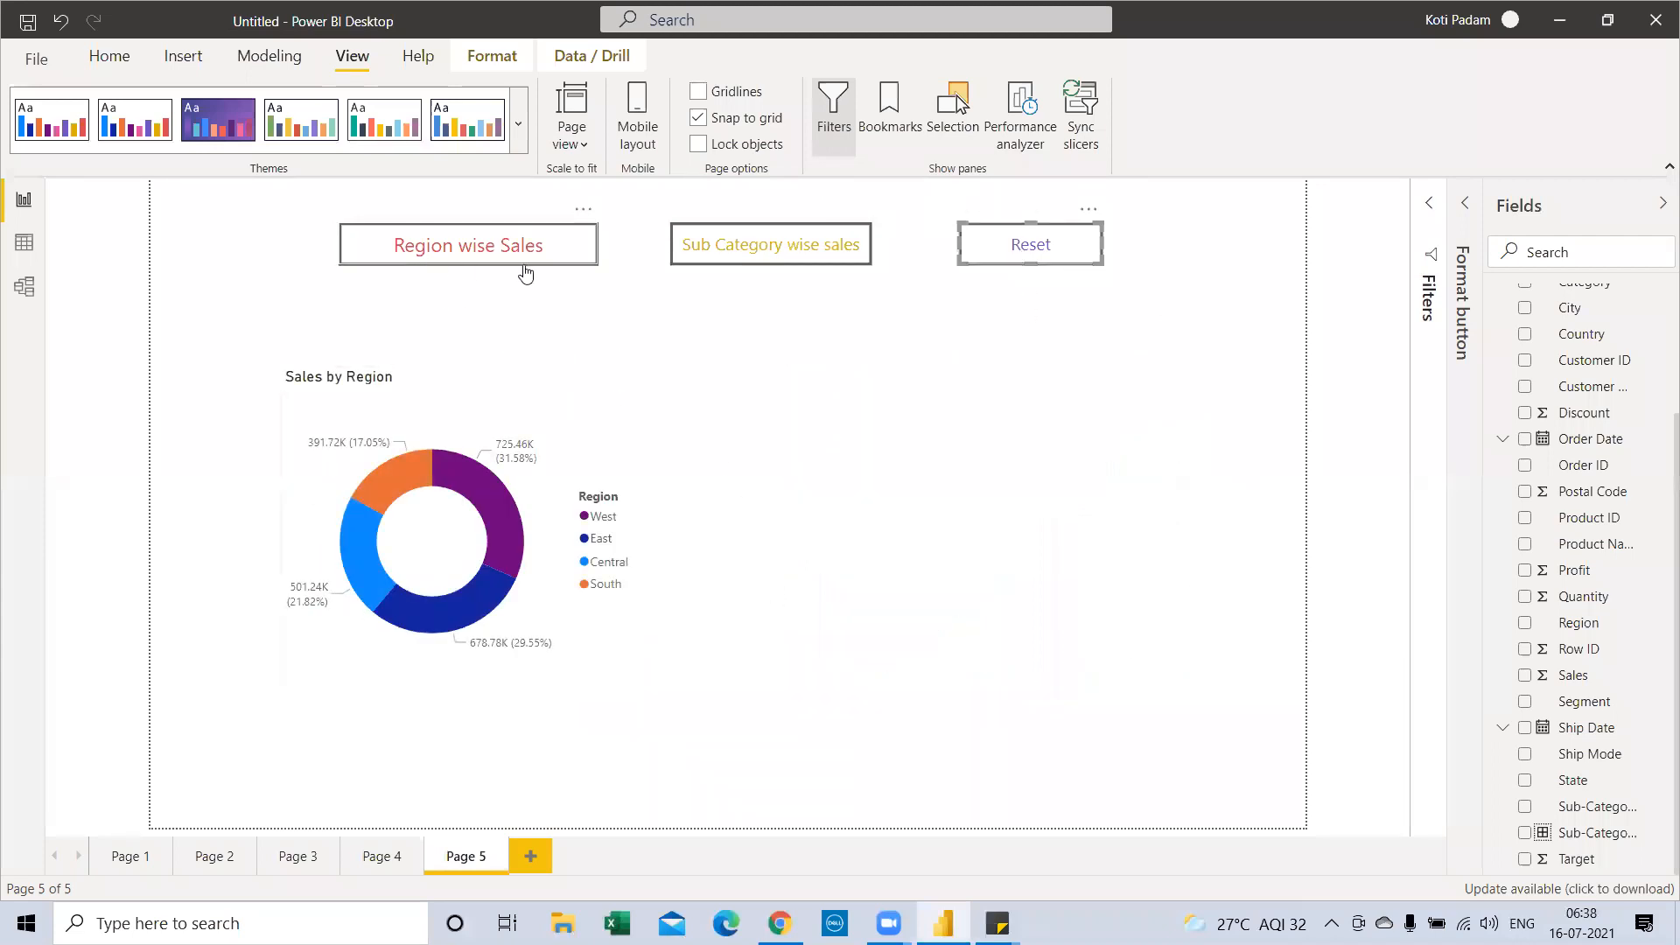
{"action": "left_click", "coordinate": [971, 258], "text": "ctrl"}
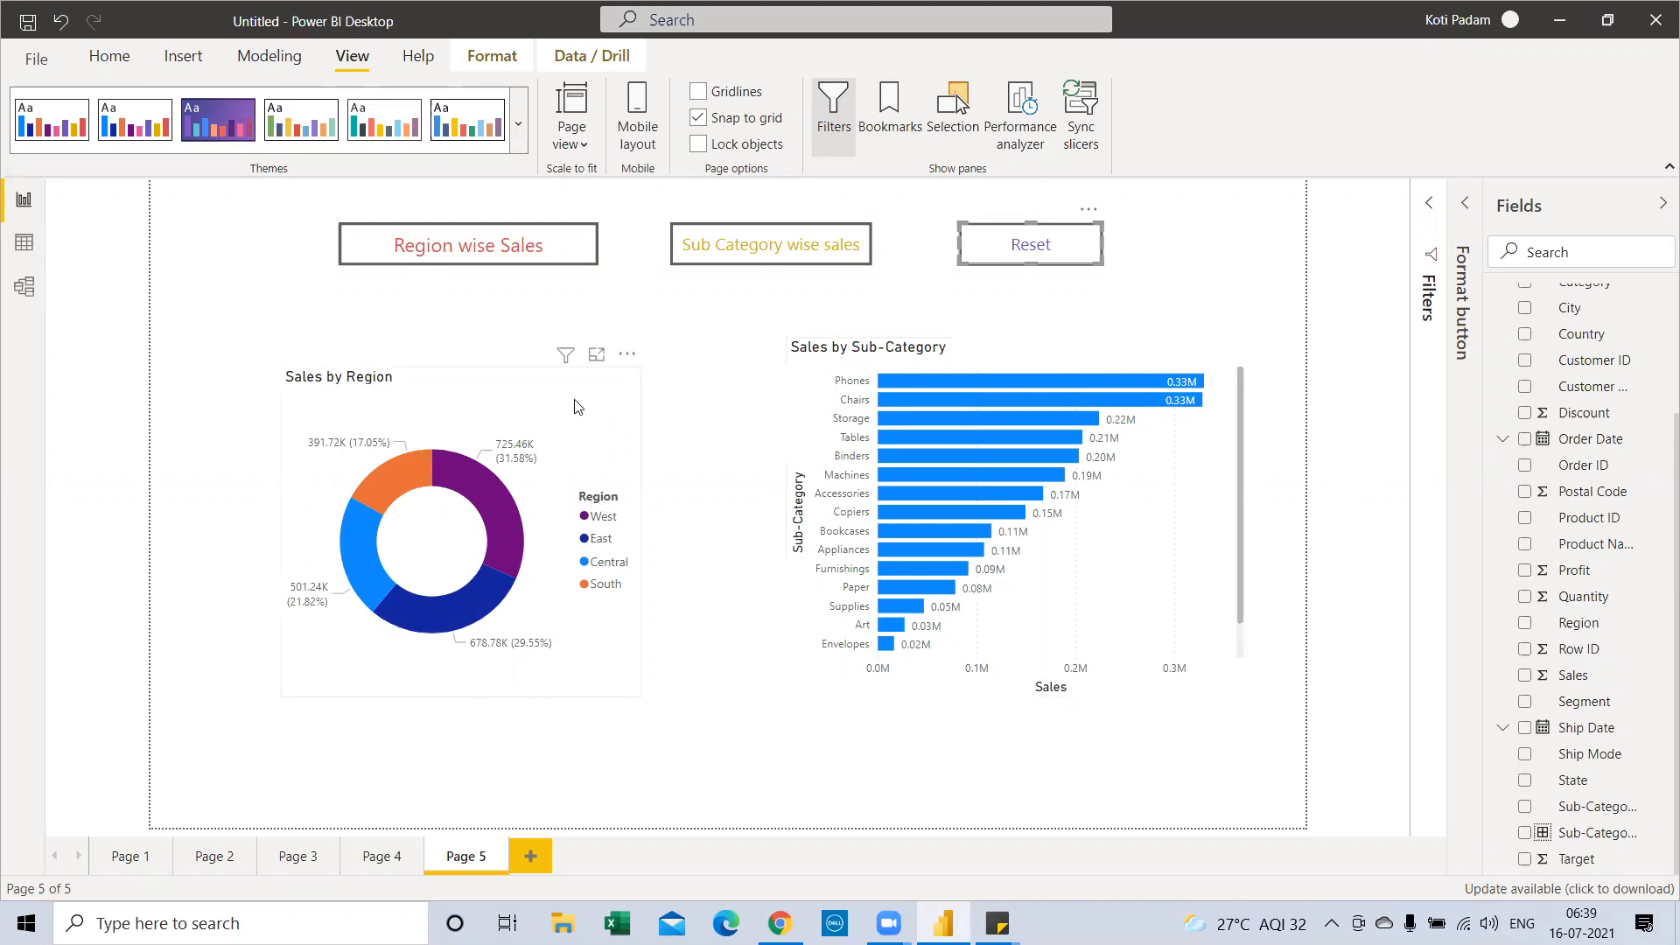
{"action": "left_click", "coordinate": [600, 378]}
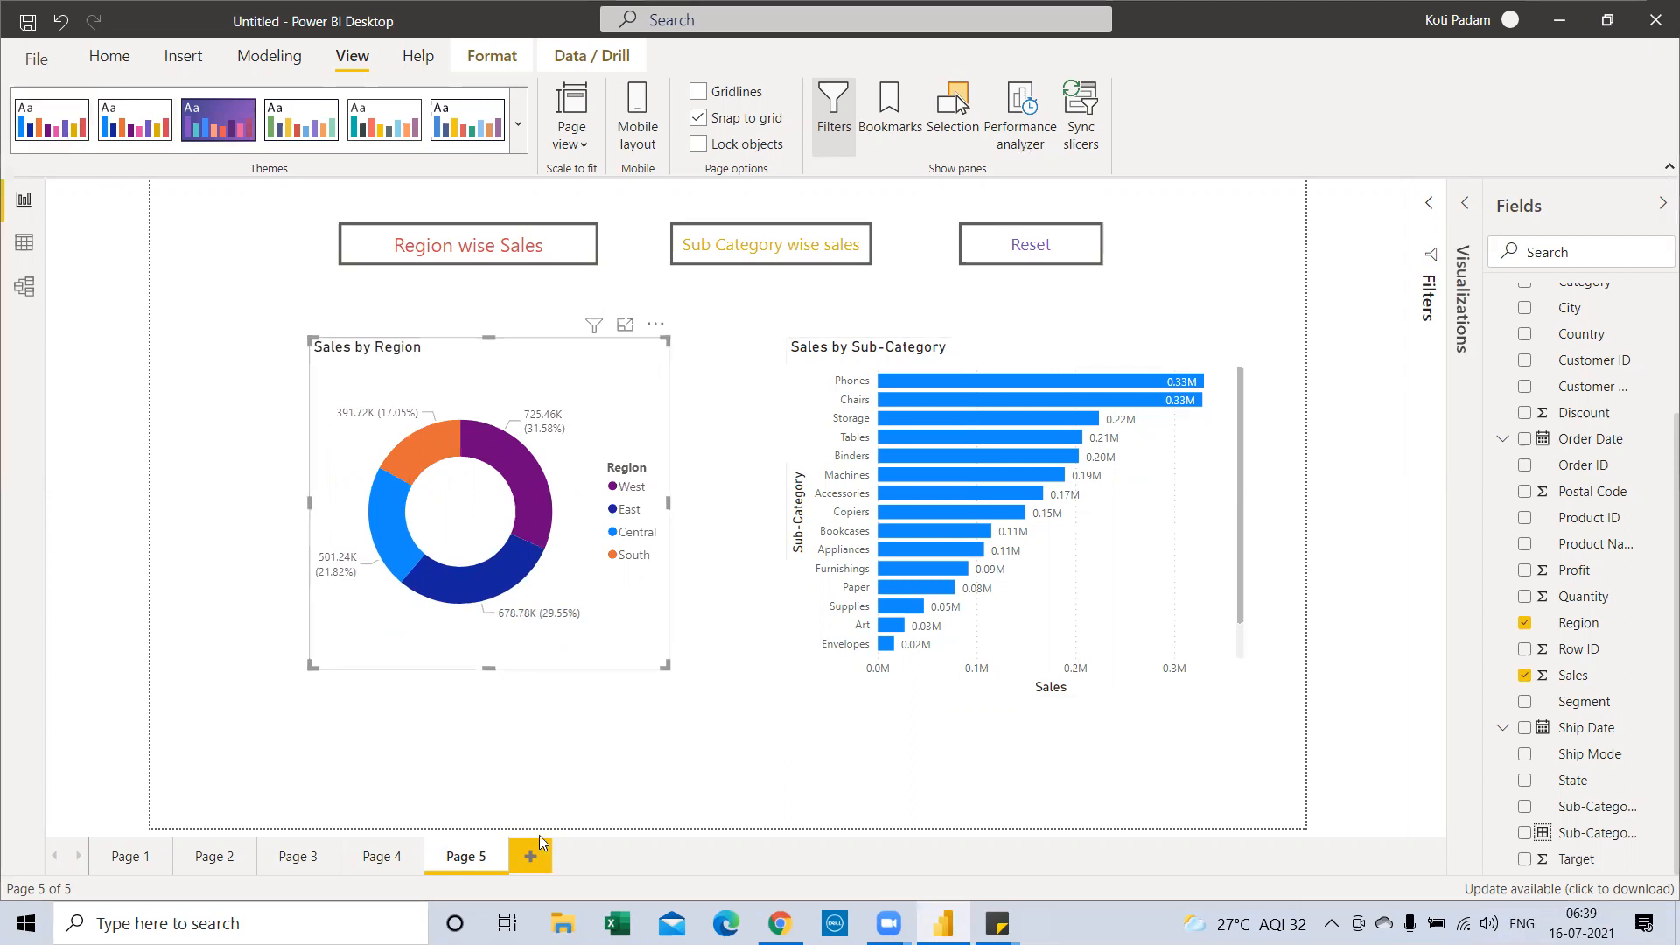
{"action": "left_click", "coordinate": [93, 63]}
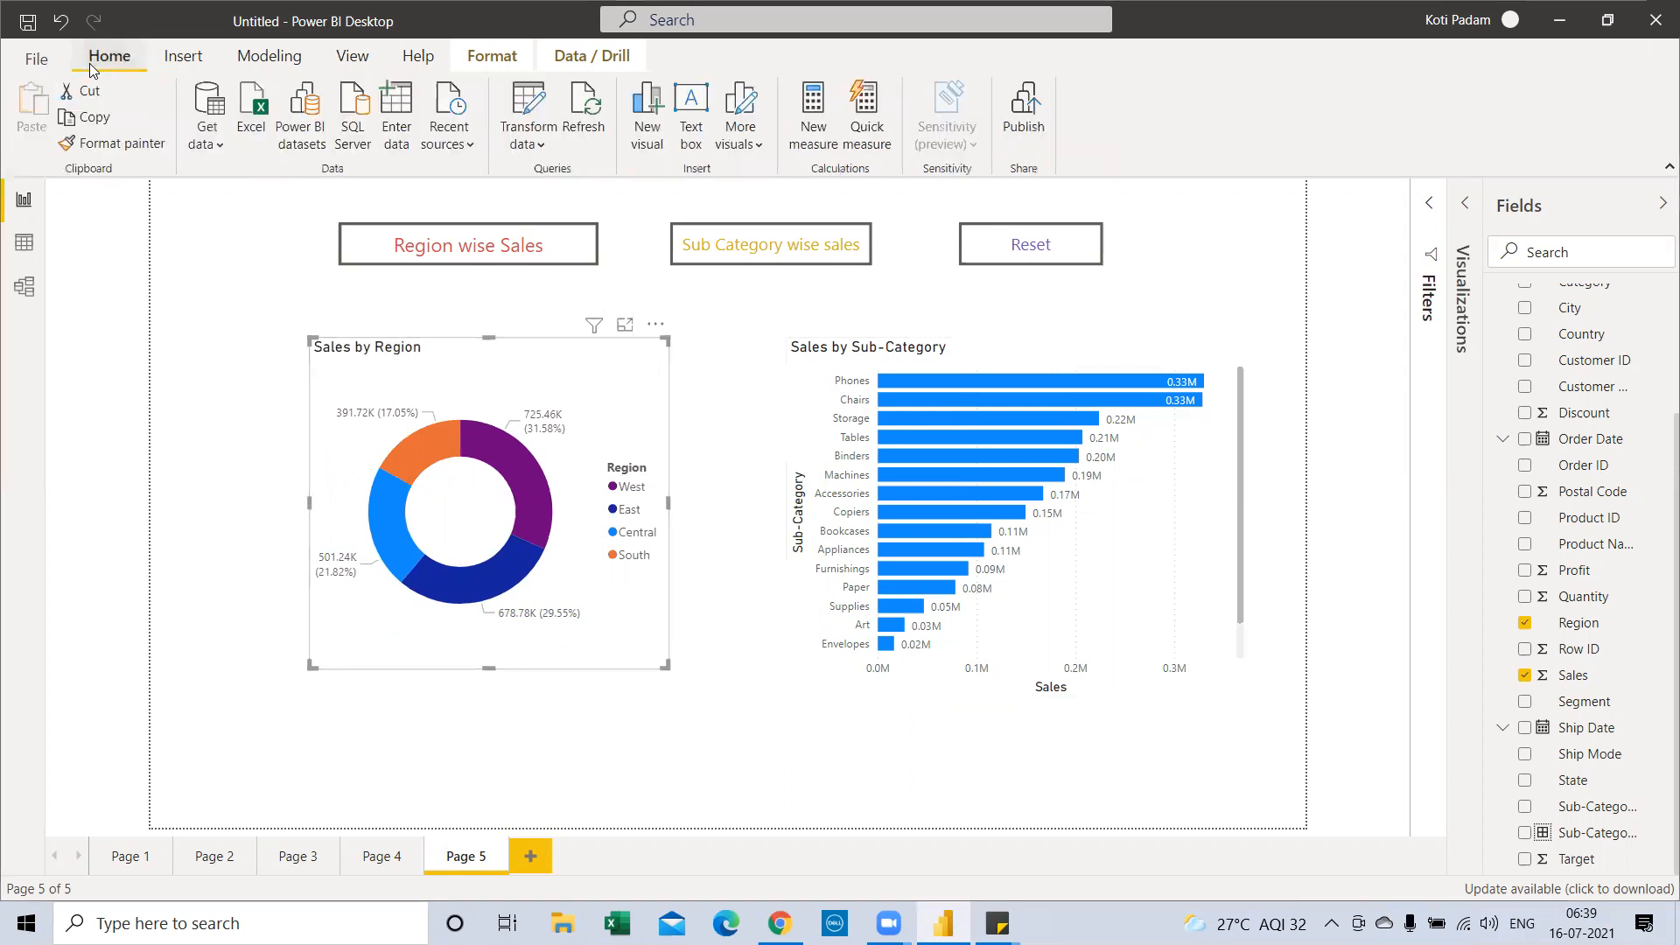